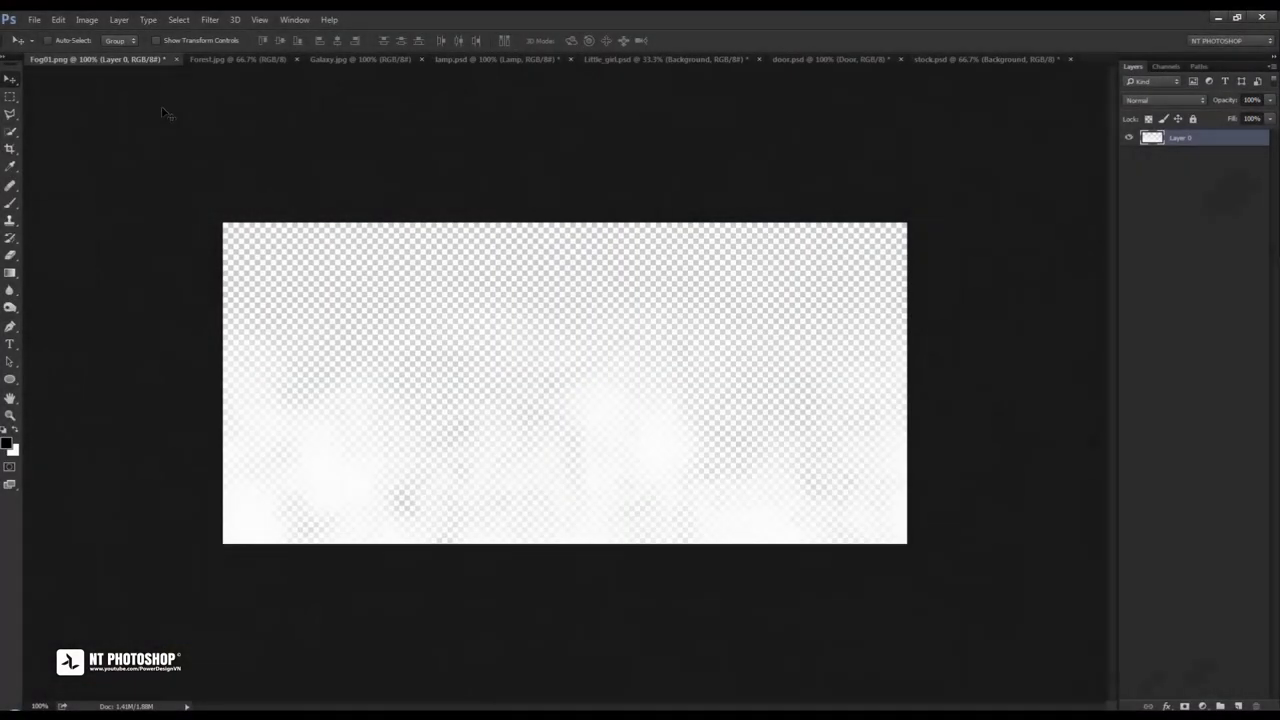
Create a new white 1366 × 768 px, 72 ppi document named 'Photo Manipulation'
left_click(34, 19)
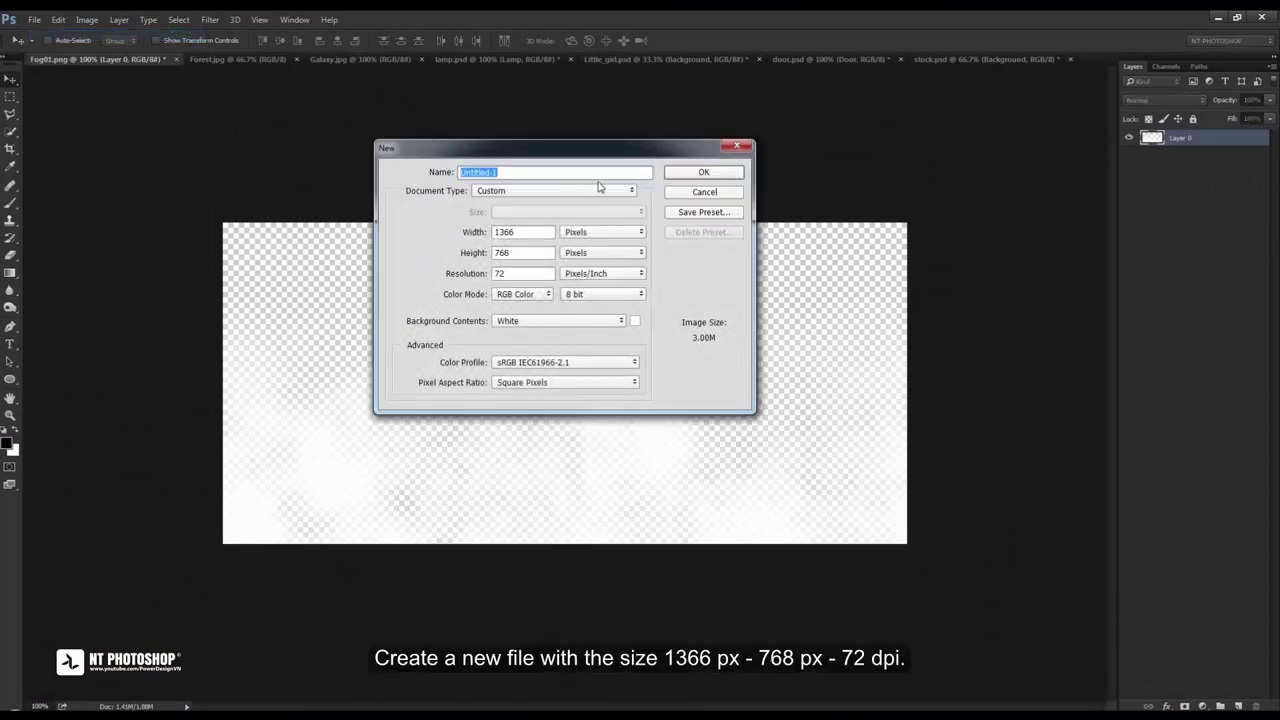
type("Photo ")
type("Manipulation")
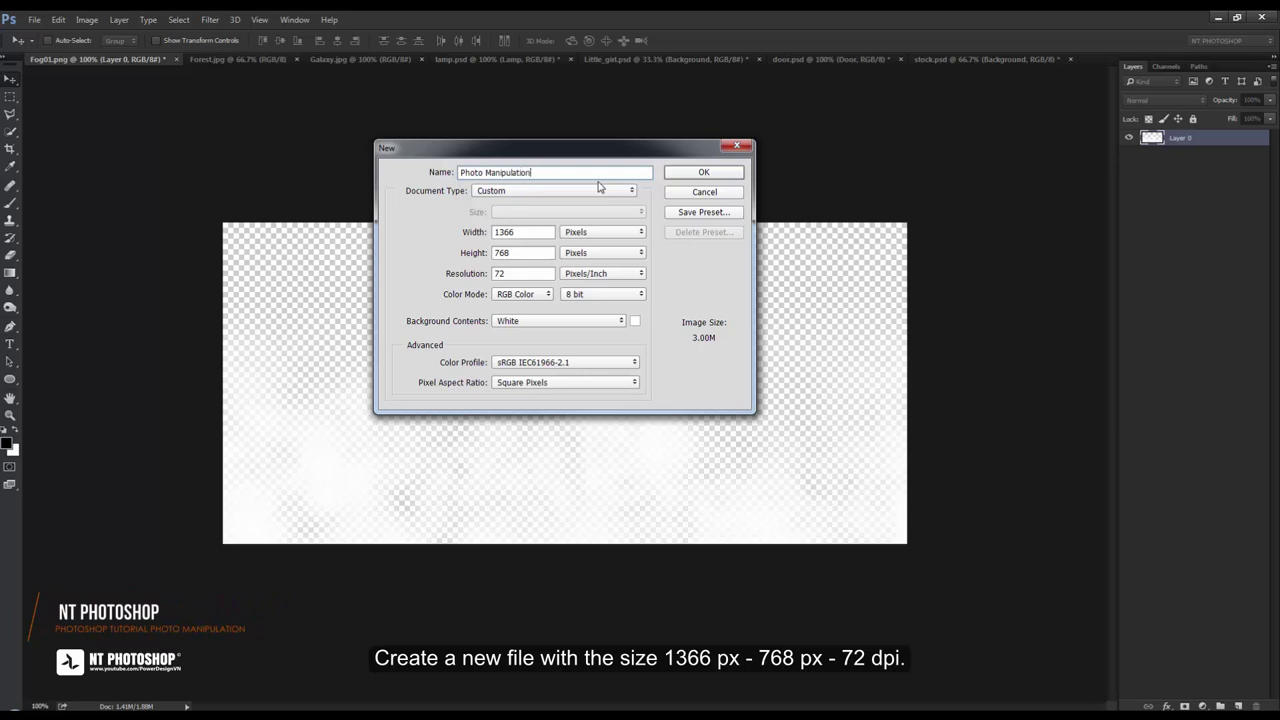
left_click(525, 232)
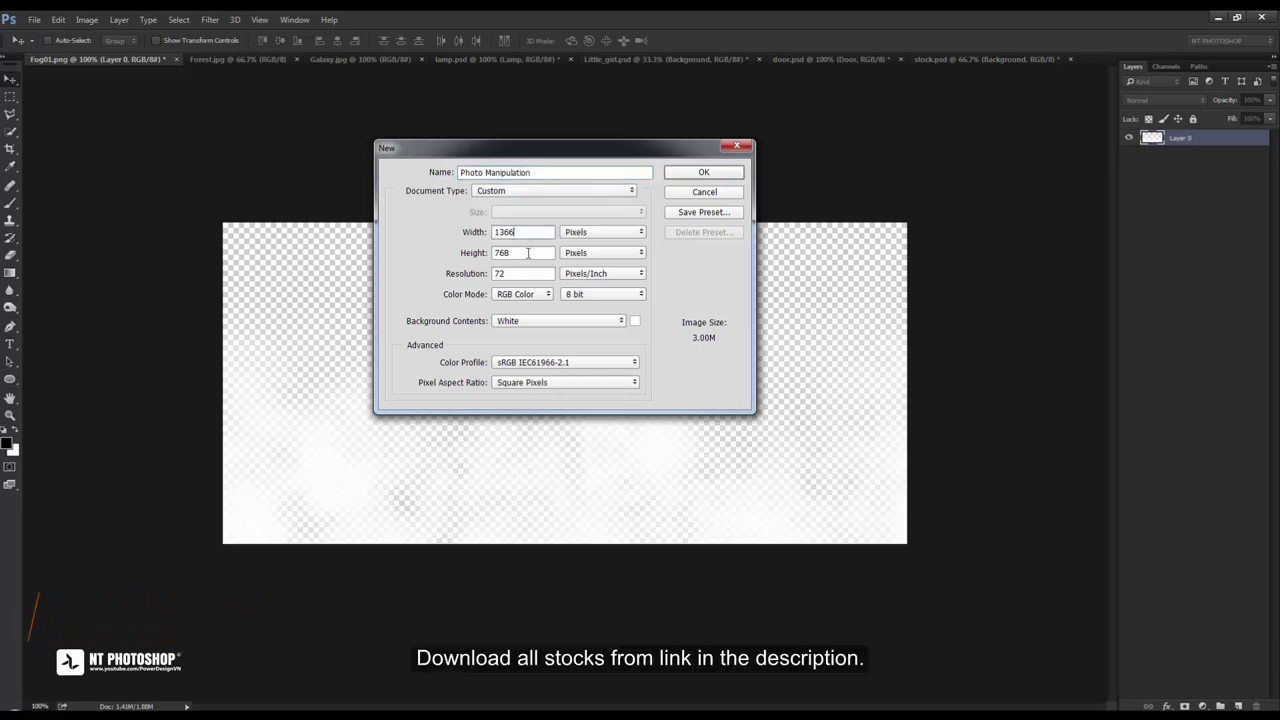
double_click(528, 281)
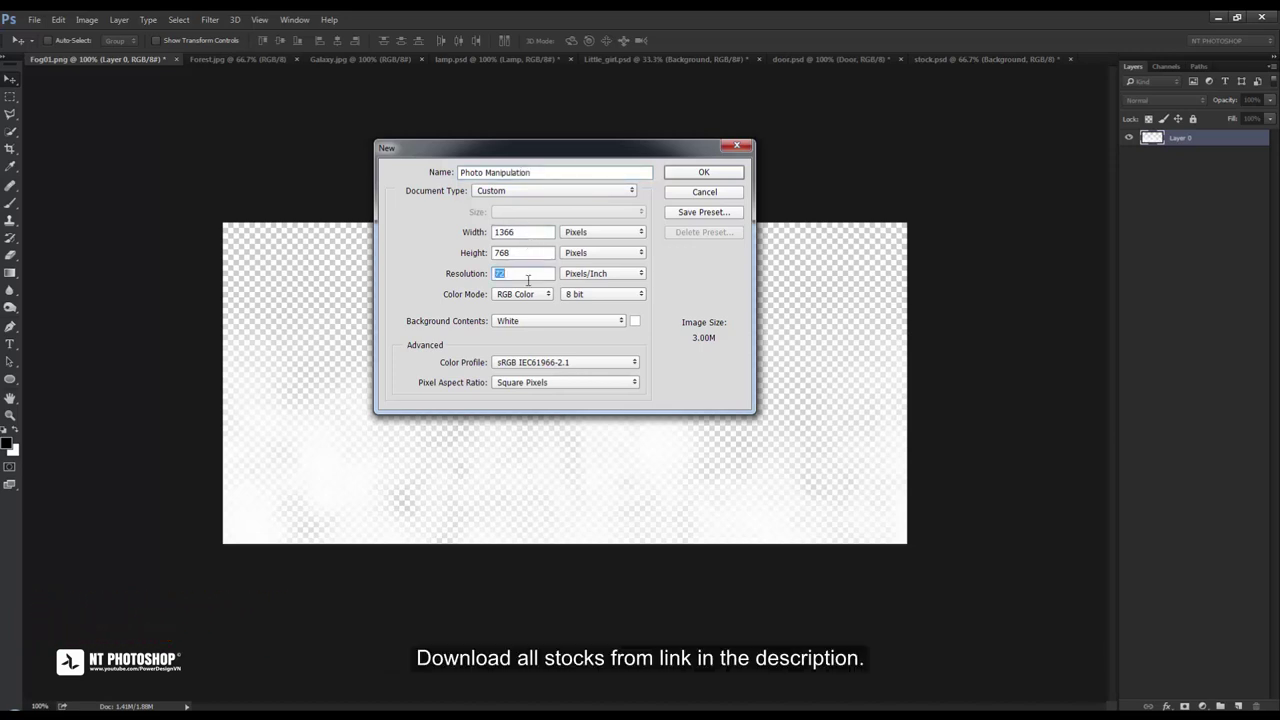
left_click(726, 178)
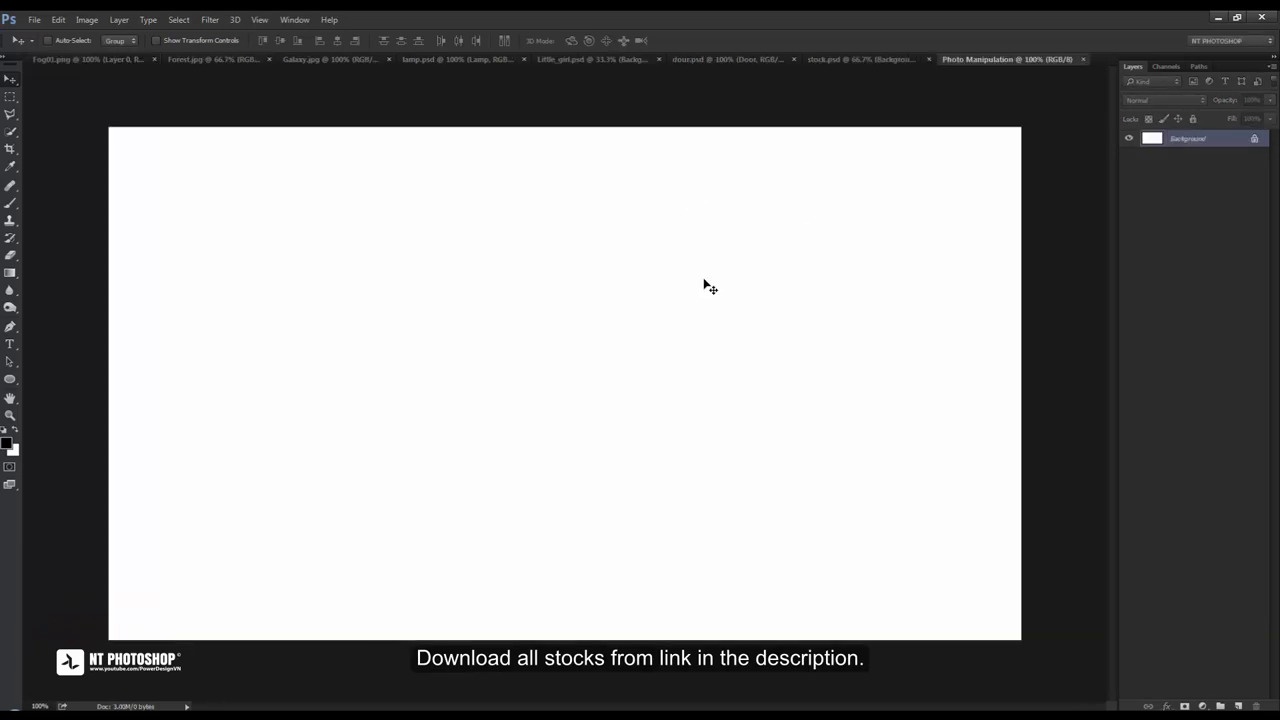
Fill the Photo Manipulation canvas with mid green #407d3d, then bring up the stock.psd photo
left_click(8, 445)
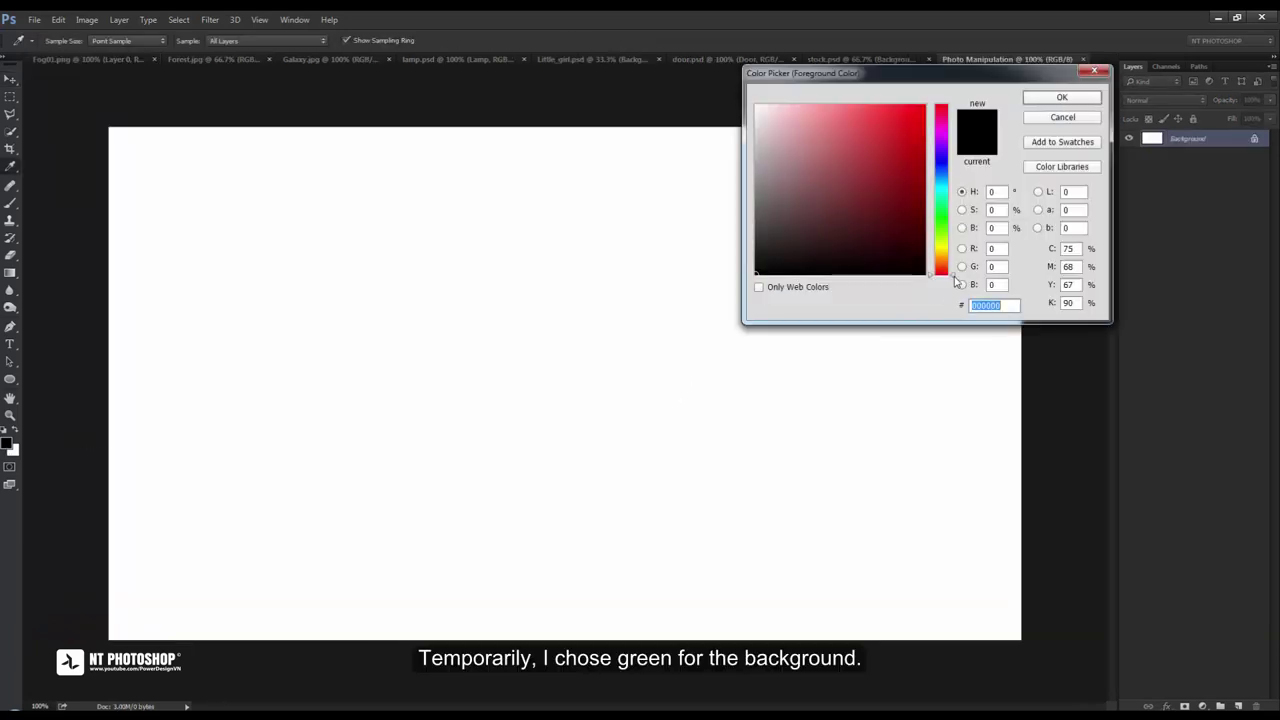
left_click(941, 220)
left_click_drag(906, 203, 842, 191)
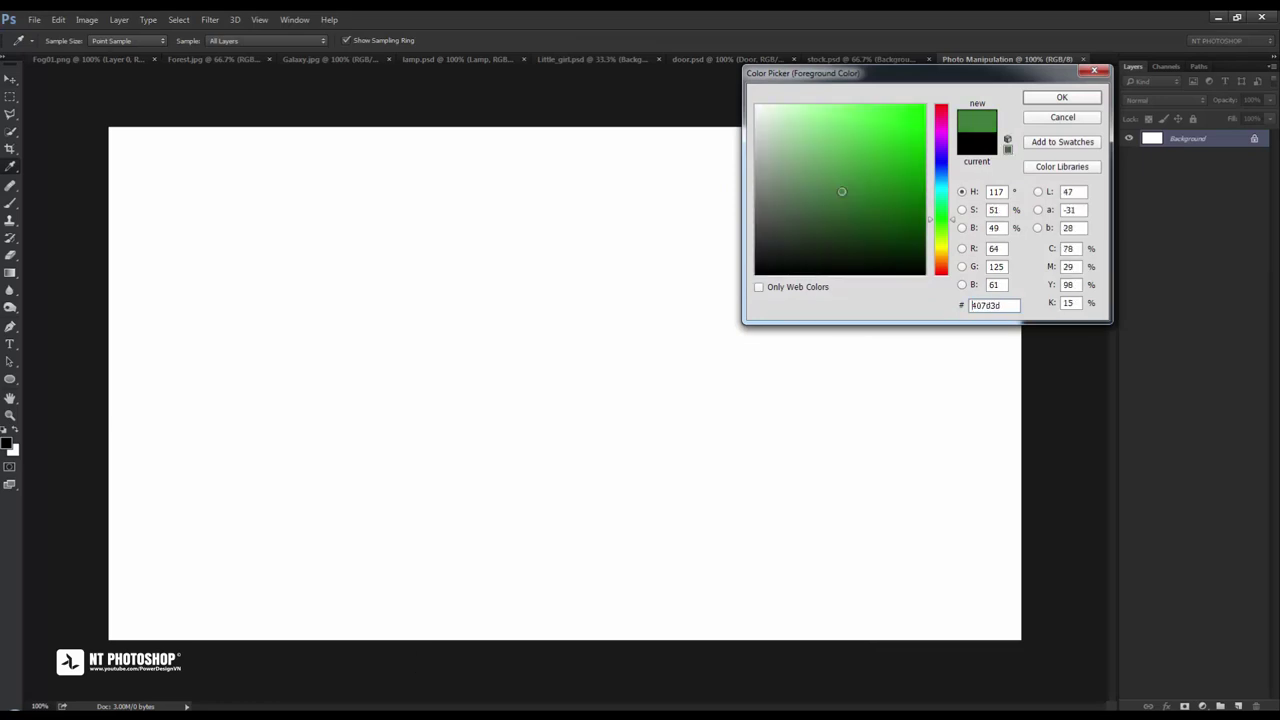
left_click(1060, 98)
key("v")
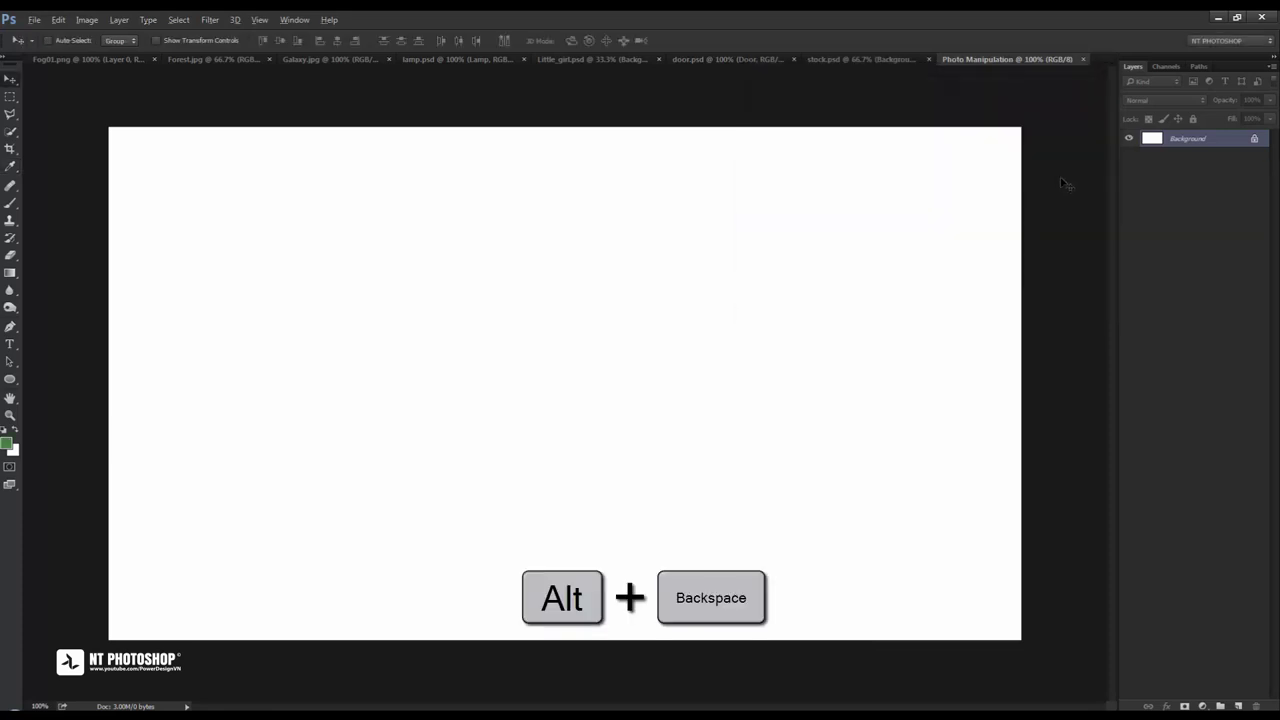
key("alt+BackSpace")
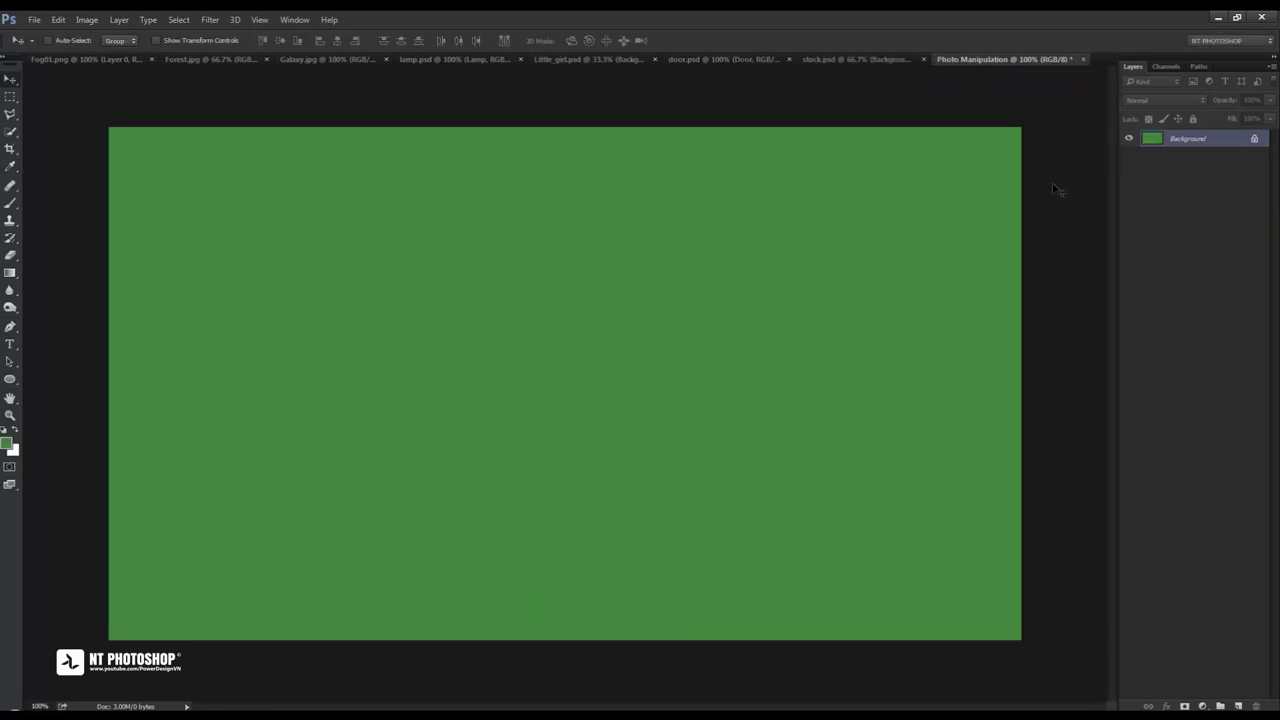
left_click(861, 60)
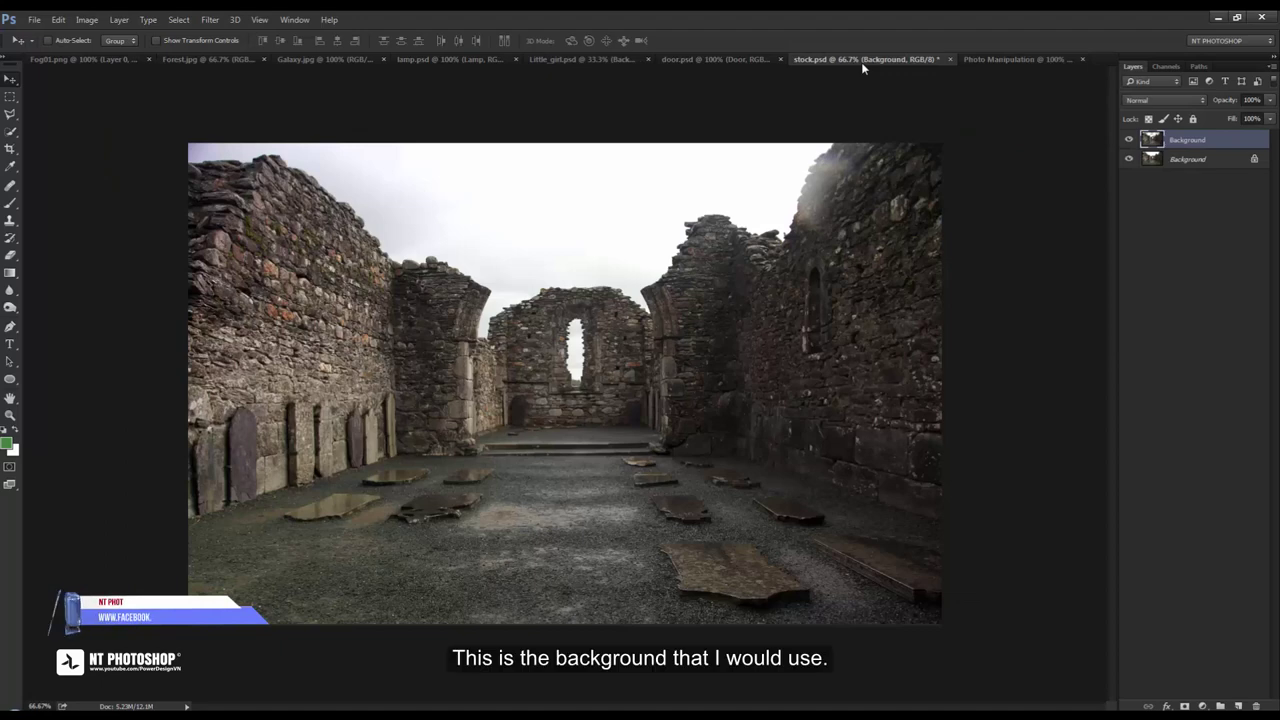
Copy the cut-out chapel ruins into Photo Manipulation and convert the layer to a smart object
left_click(1130, 160)
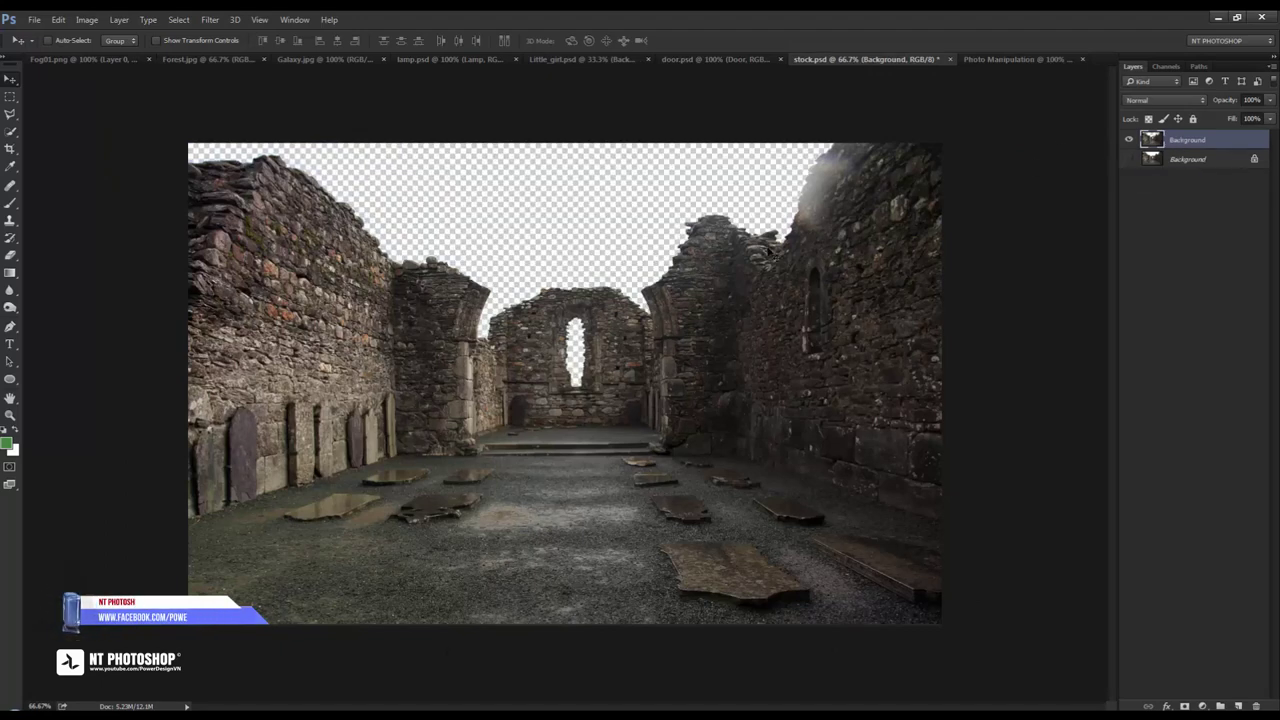
mouse_move(776, 259)
left_mouse_down()
mouse_move(993, 64)
mouse_move(823, 268)
left_mouse_up()
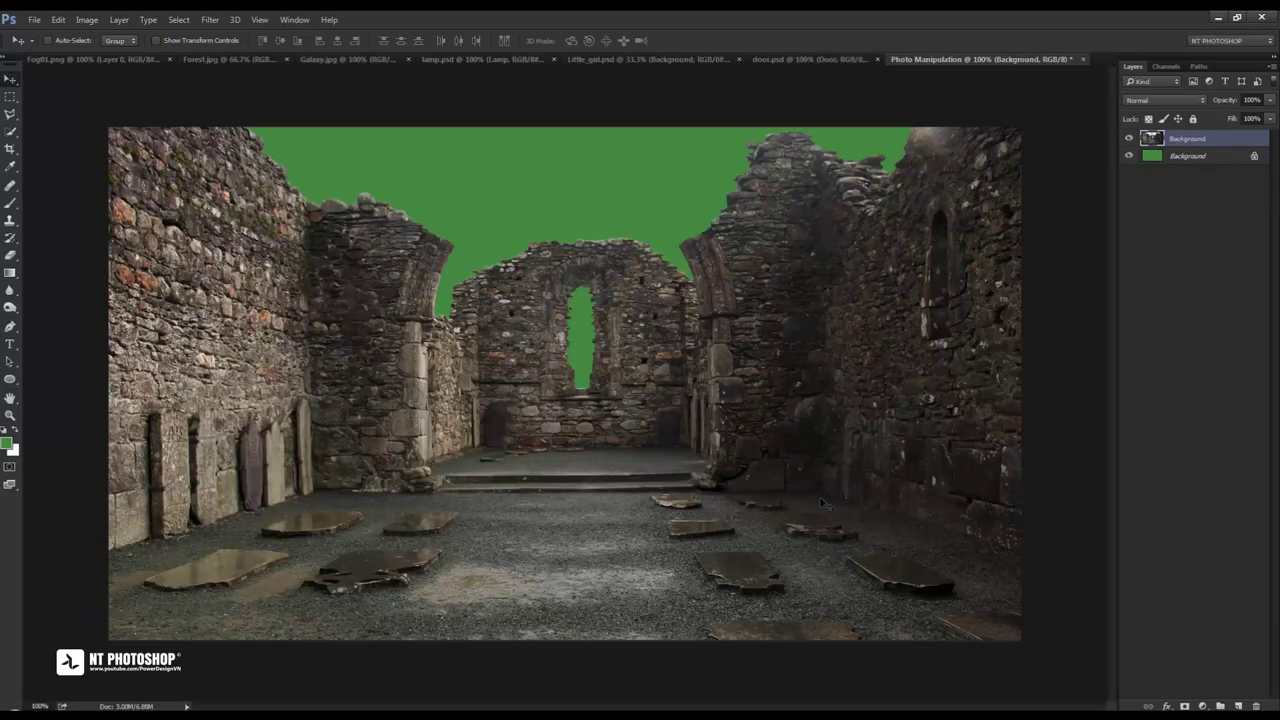
right_click(1232, 145)
left_click(1063, 260)
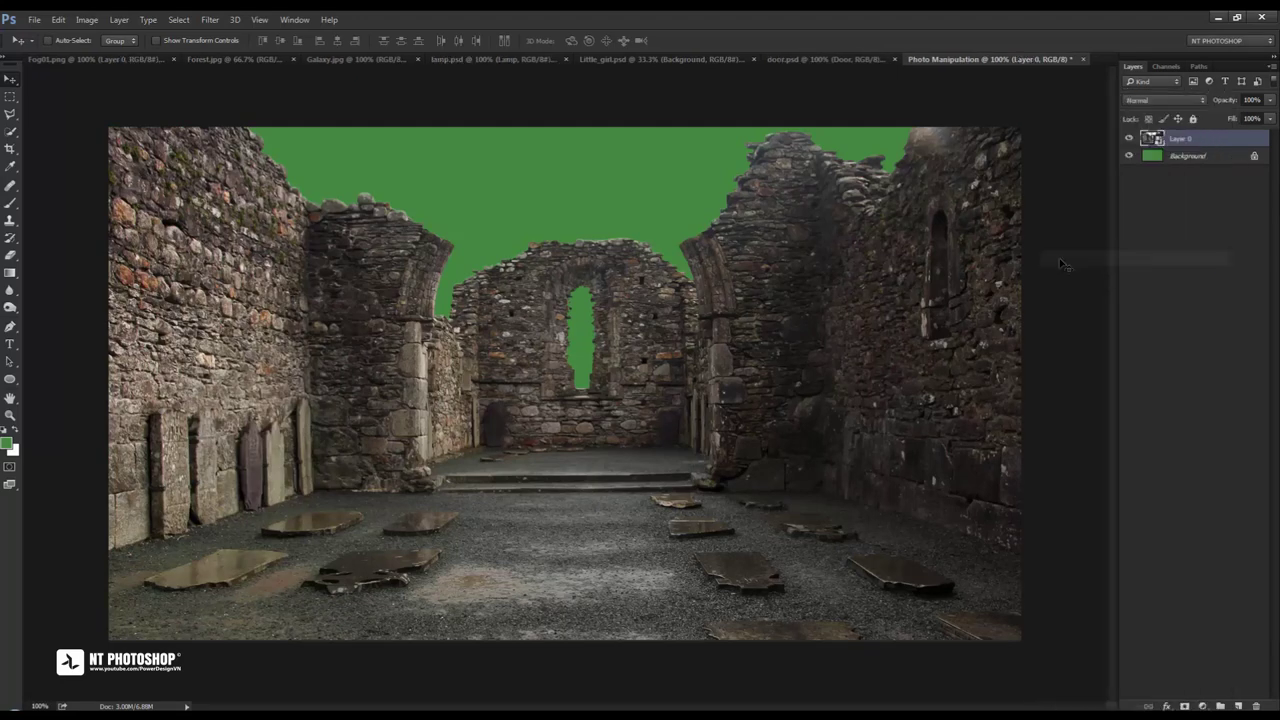
key("ctrl+t")
Nudge the ruins layer slightly upward and rotate it very slightly, committing the transform
key("ctrl+minus")
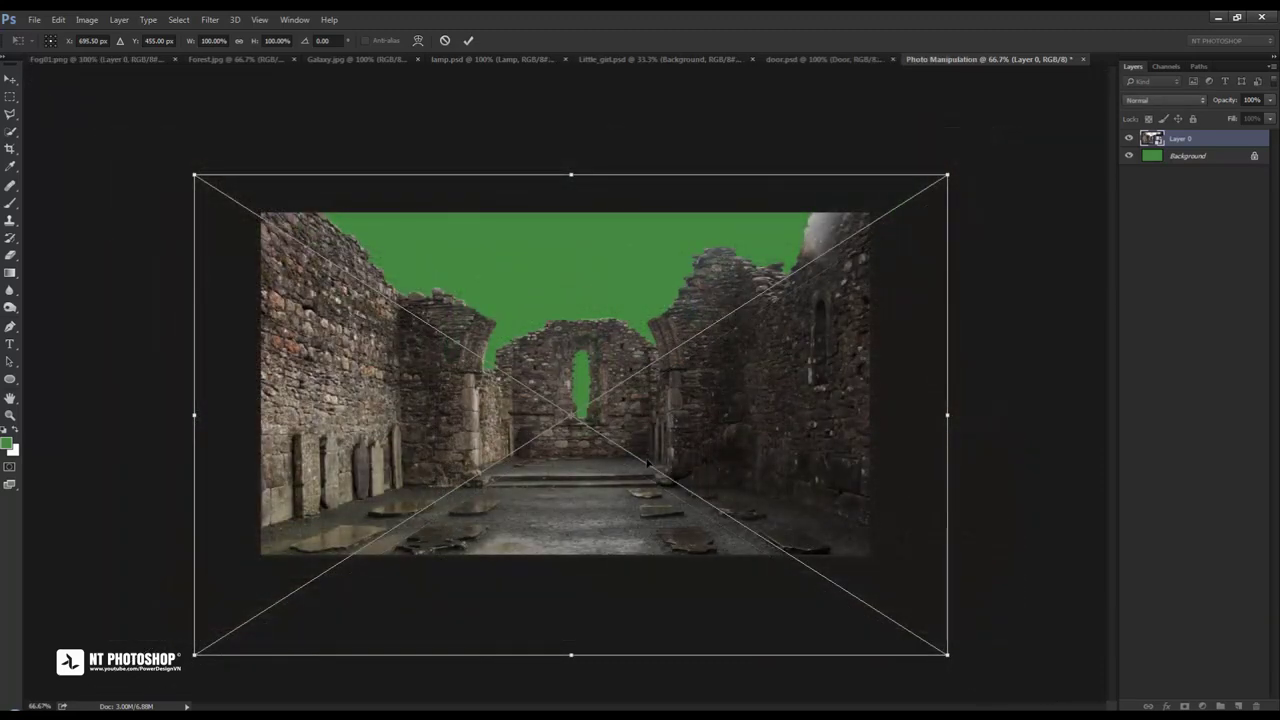
left_click_drag(584, 491, 586, 487)
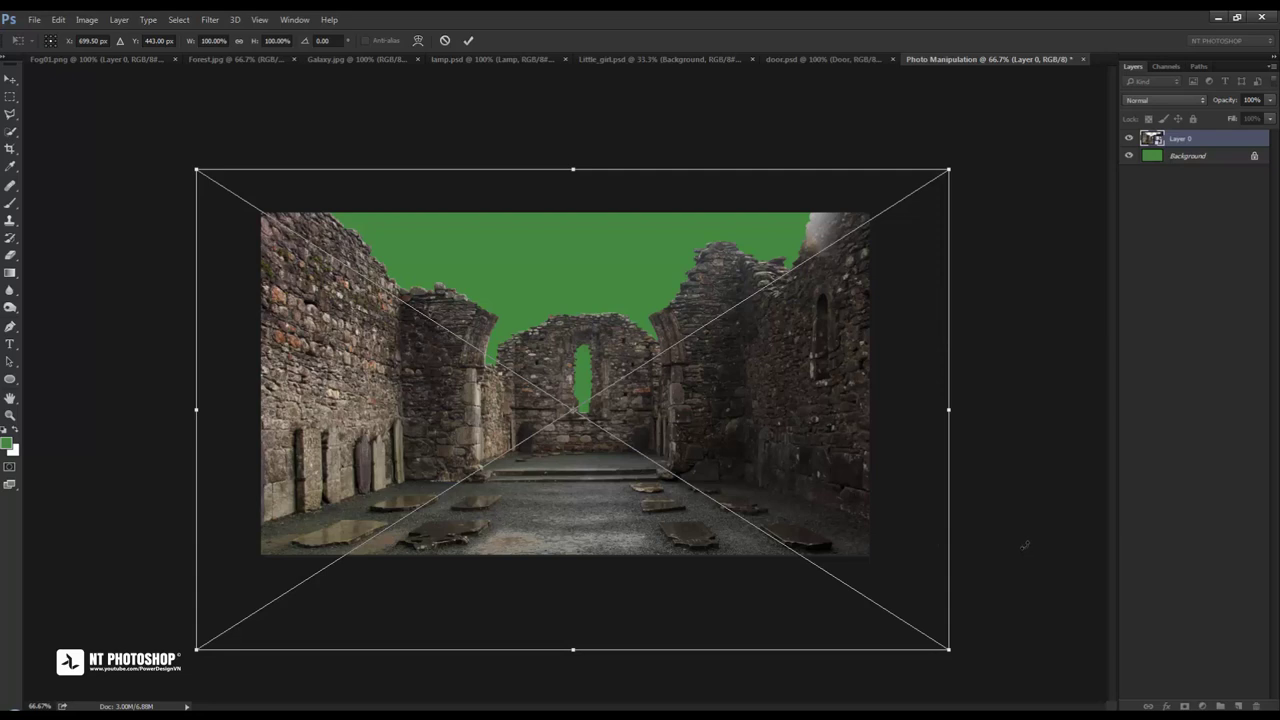
left_click_drag(1025, 545, 1023, 547)
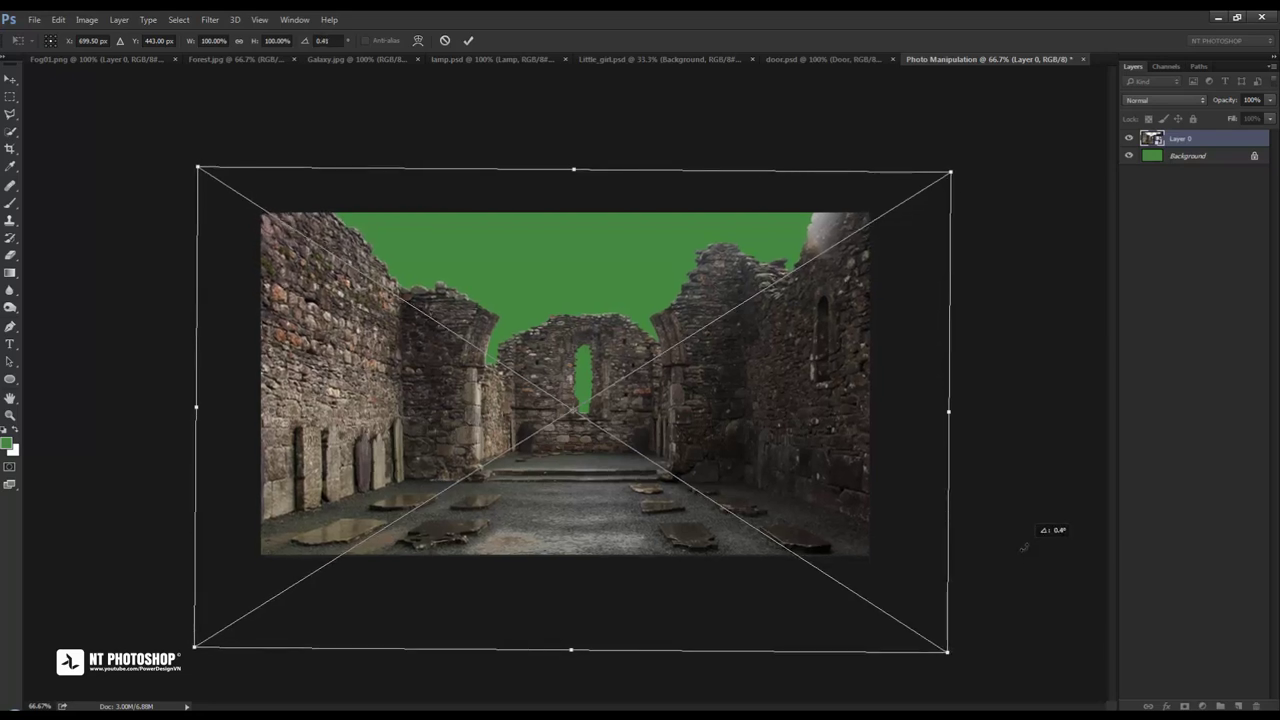
left_click(469, 40)
Rasterize Layer 0 back into an ordinary pixel layer at 100% view
key("ctrl+1")
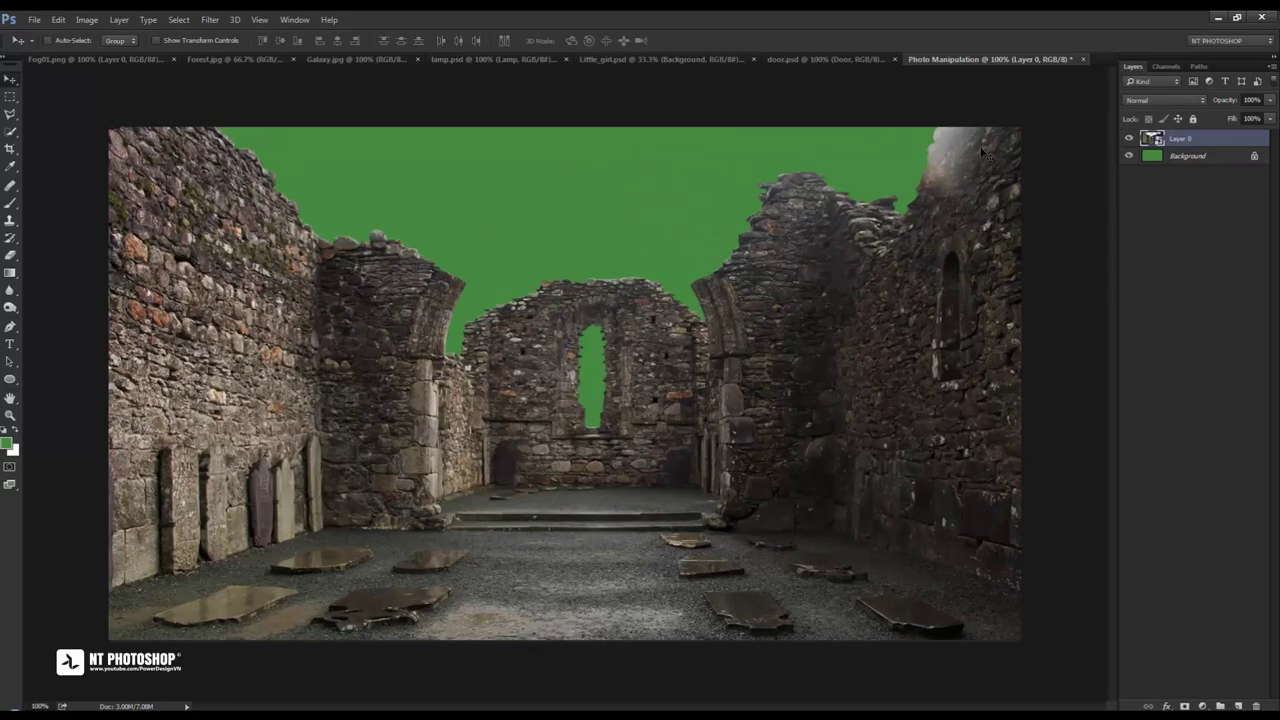
right_click(1171, 145)
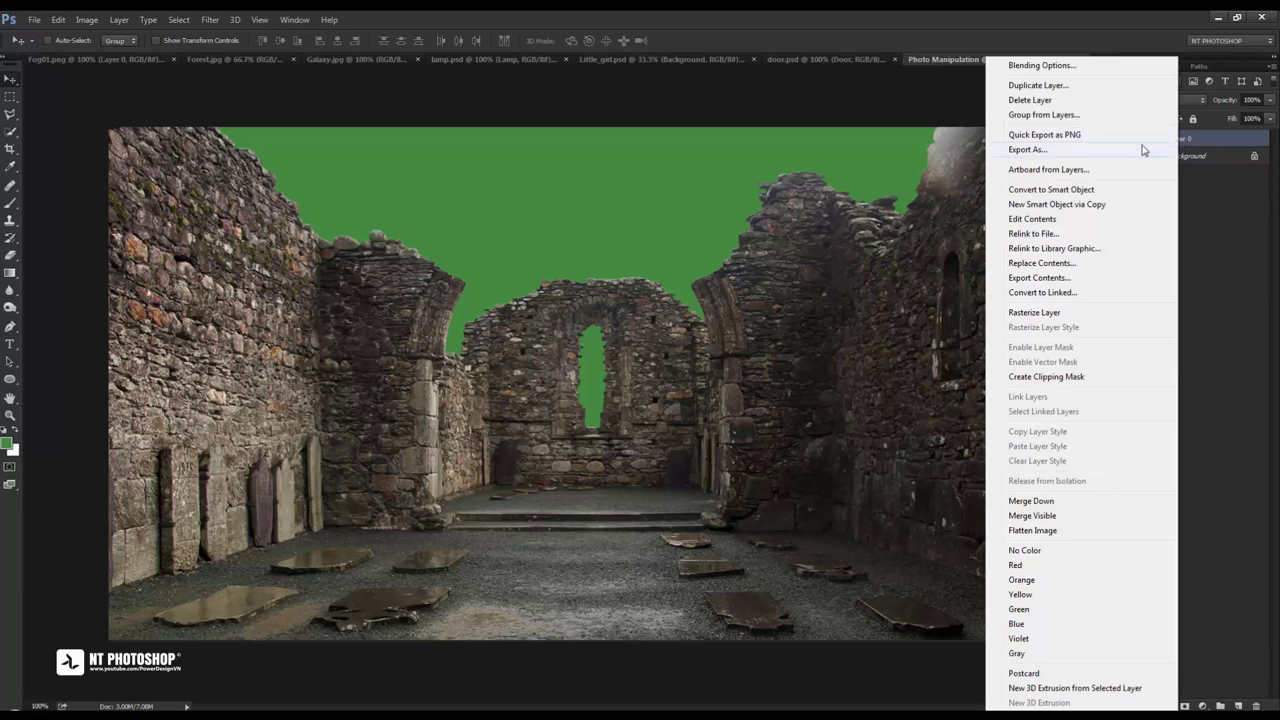
left_click(1088, 313)
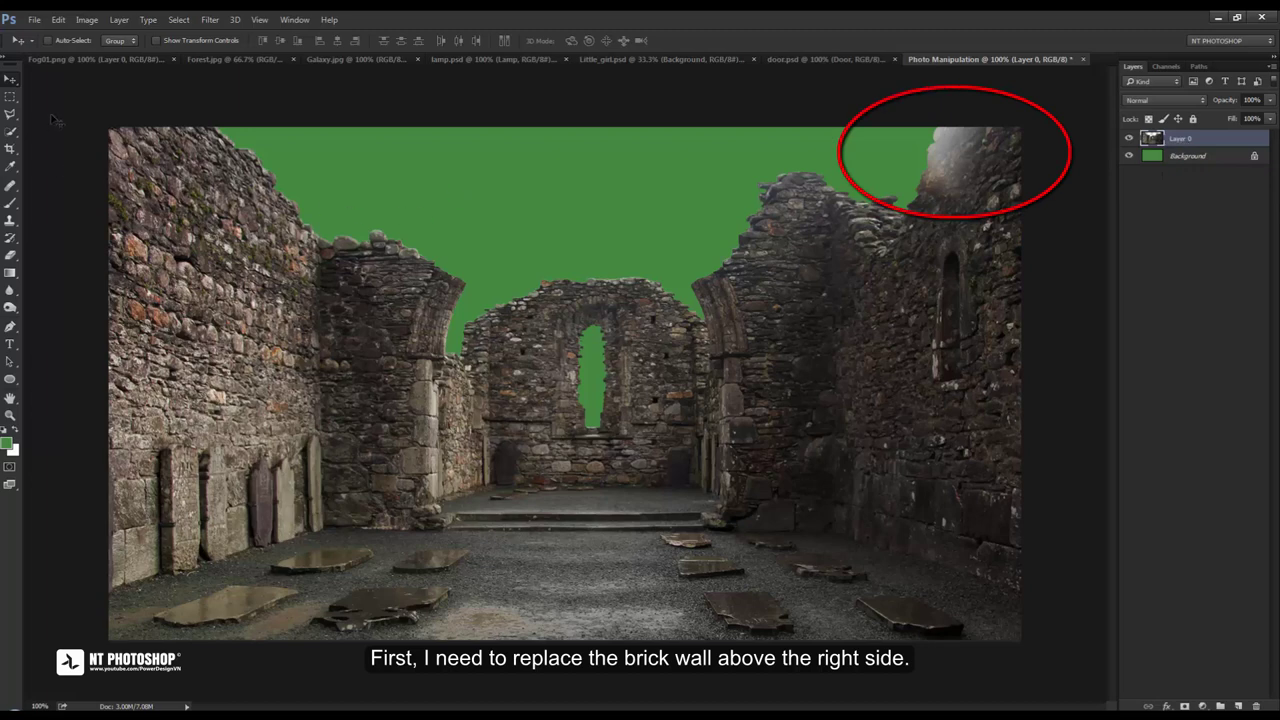
Copy the top of the left wall onto a new layer and move it right
left_click(10, 96)
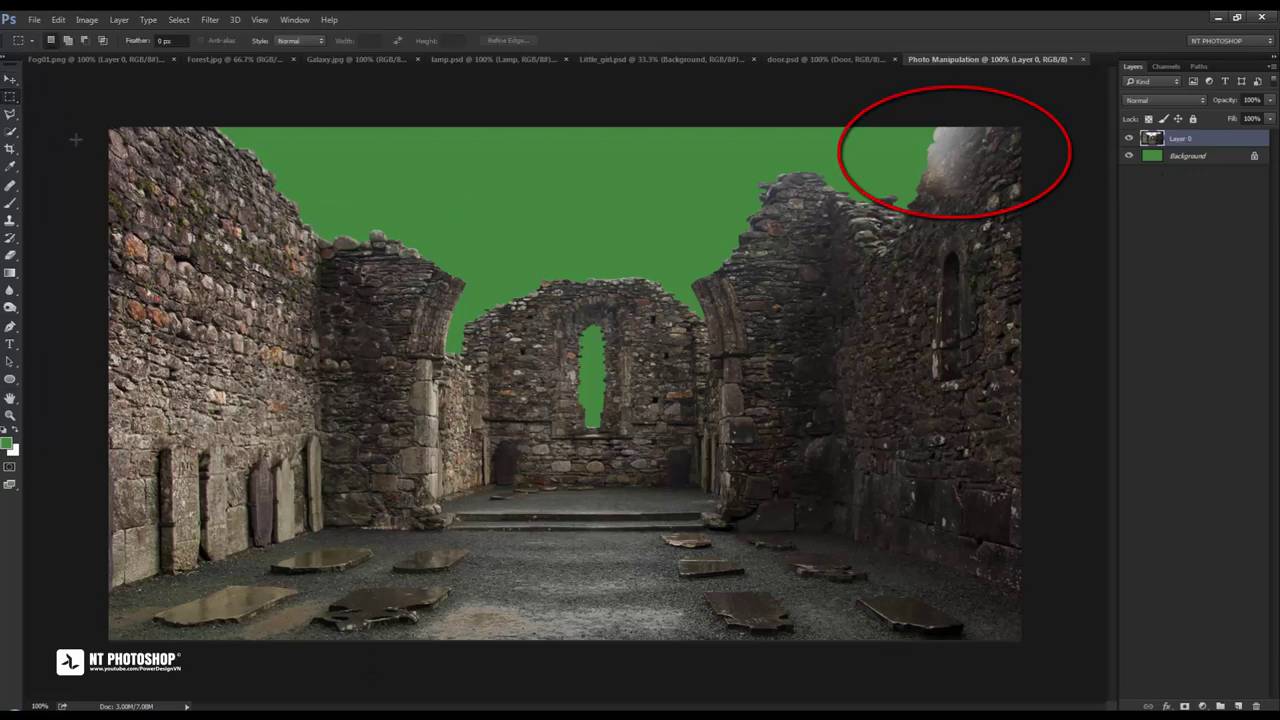
mouse_move(160, 128)
left_mouse_down()
mouse_move(222, 173)
mouse_move(267, 244)
left_mouse_up()
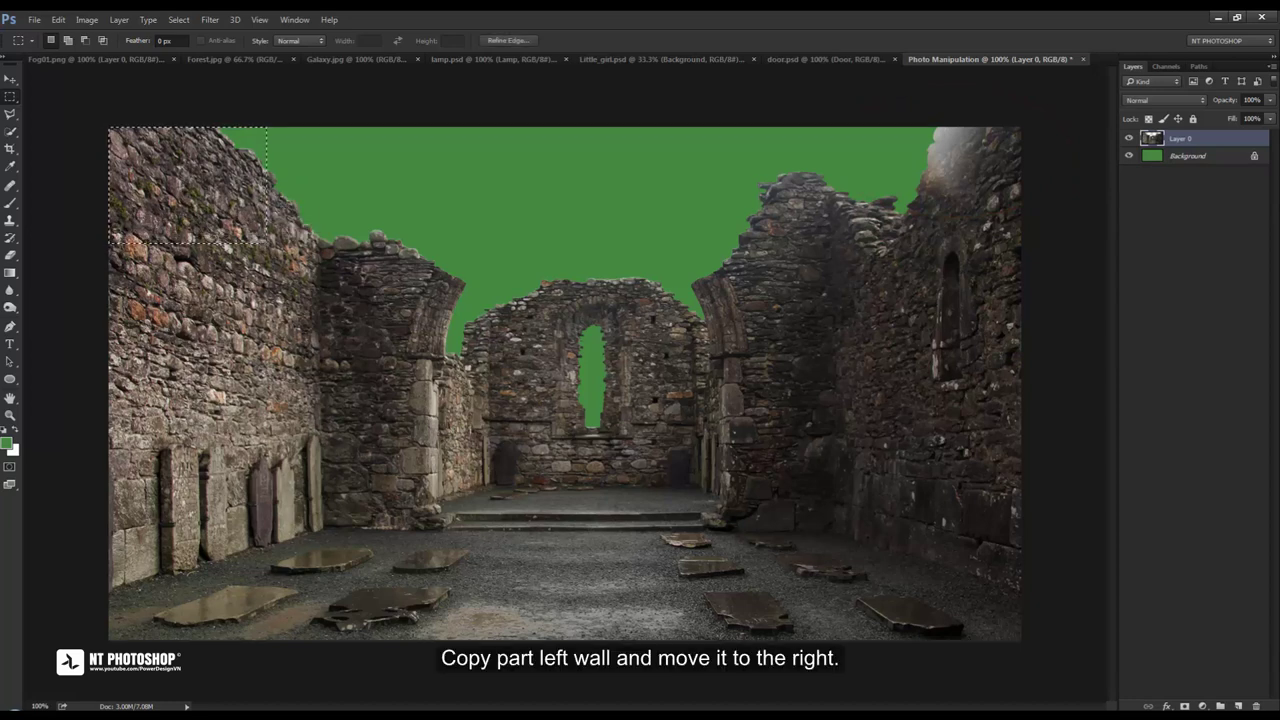
key("ctrl+j")
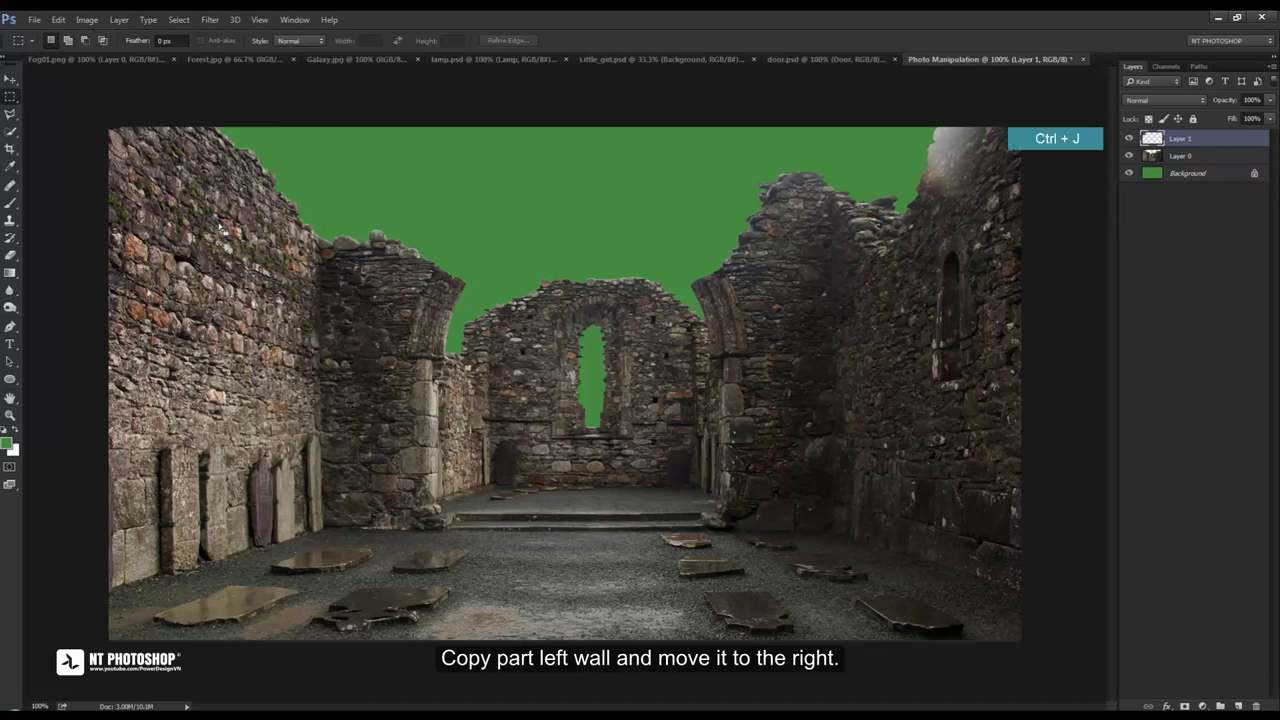
left_click(10, 78)
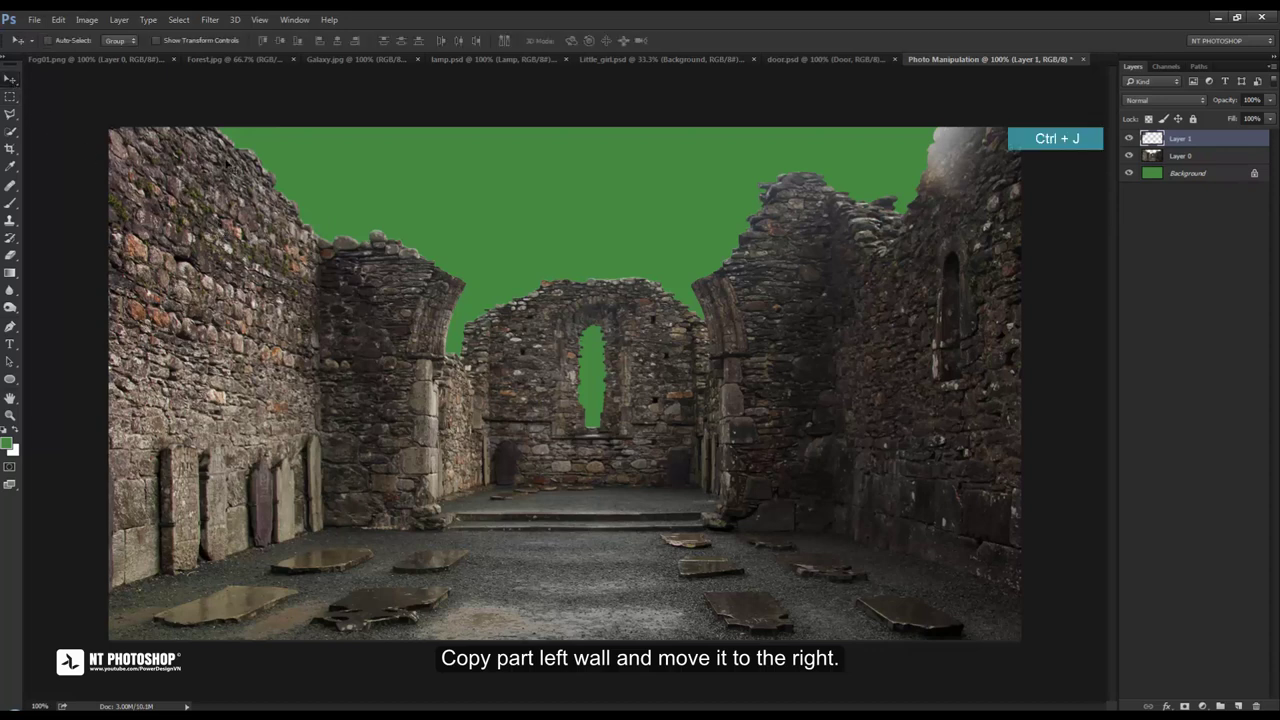
left_click_drag(205, 201, 650, 201)
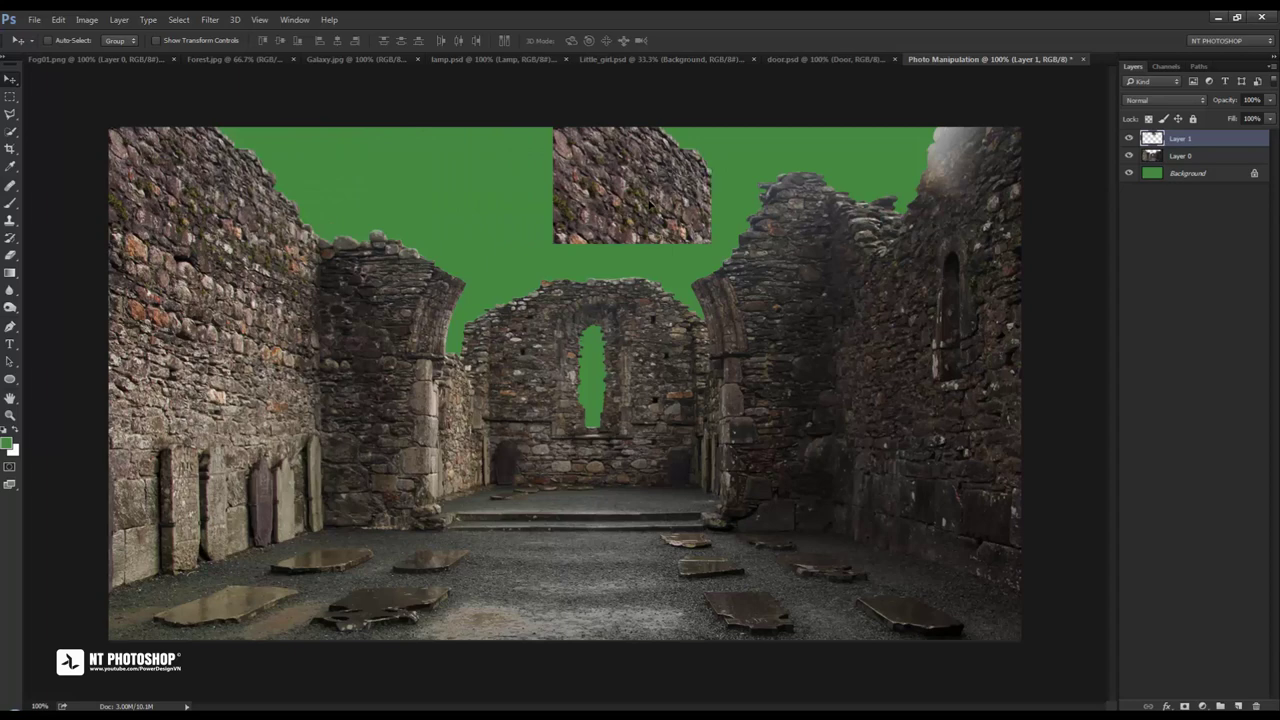
Flip the wall patch horizontally, place it top-right, and load Layer 0's outline selection
key("ctrl+t")
right_click(651, 204)
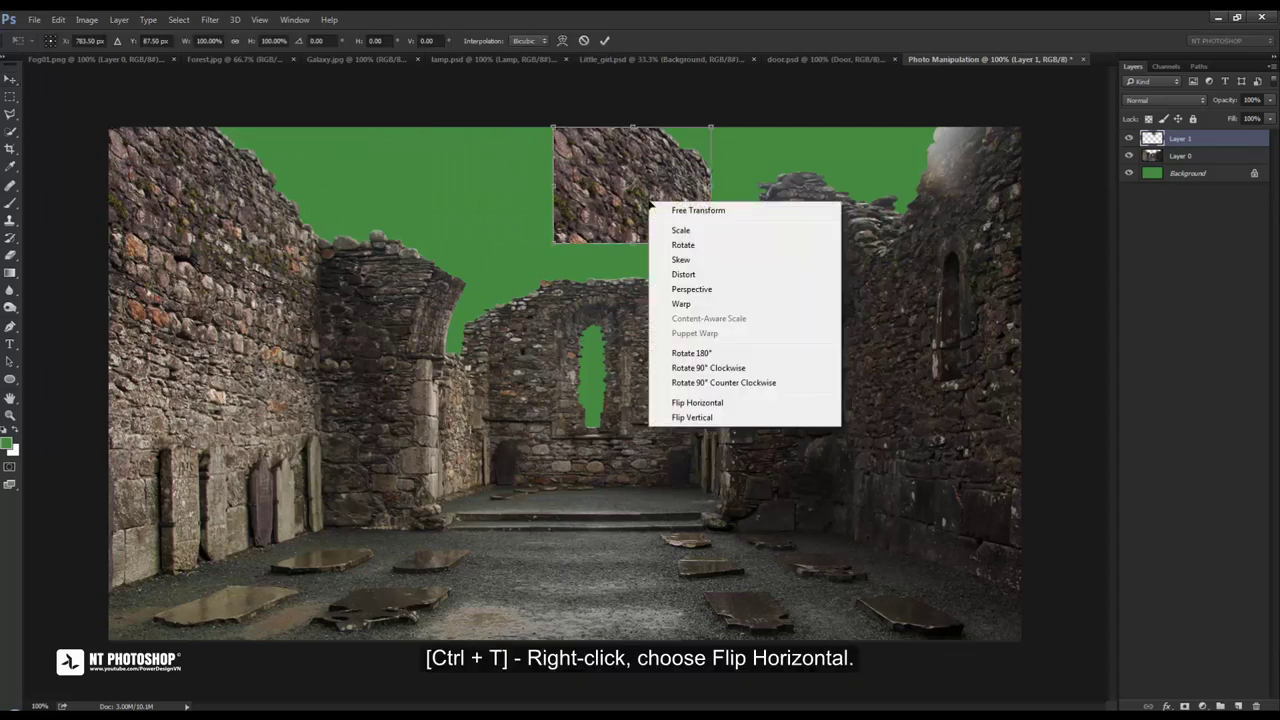
left_click(689, 402)
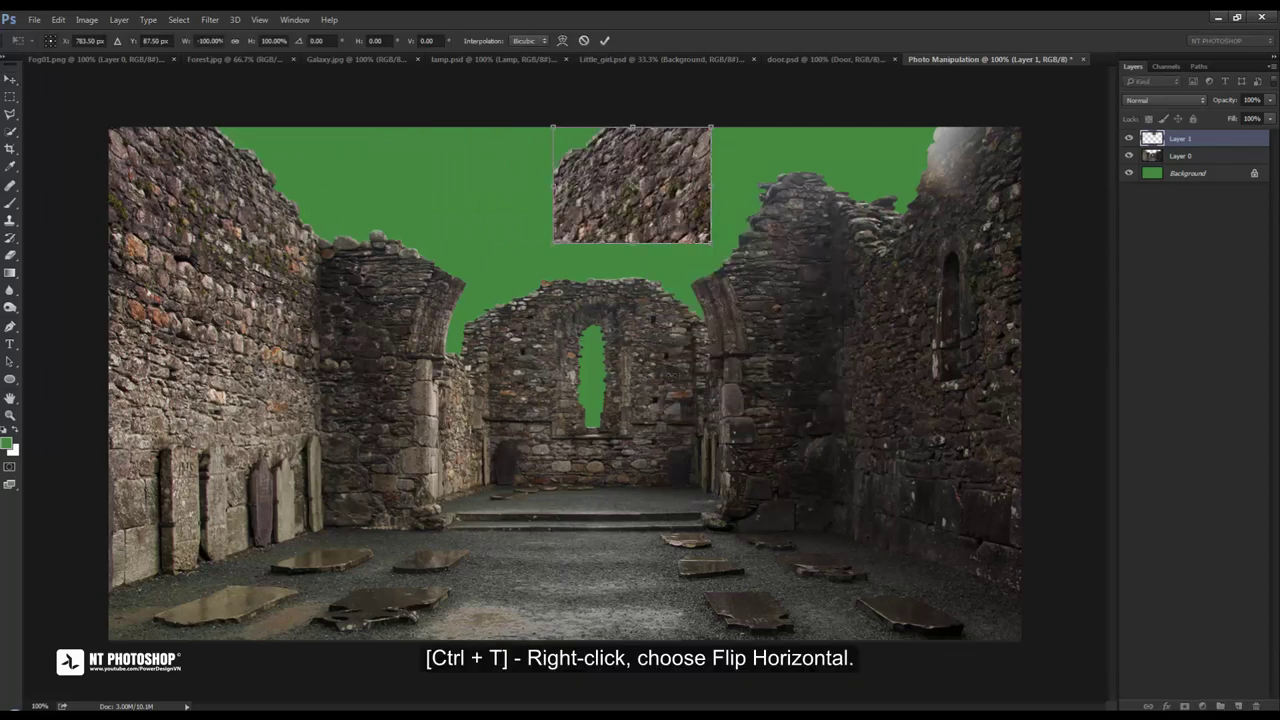
left_click_drag(673, 218, 985, 220)
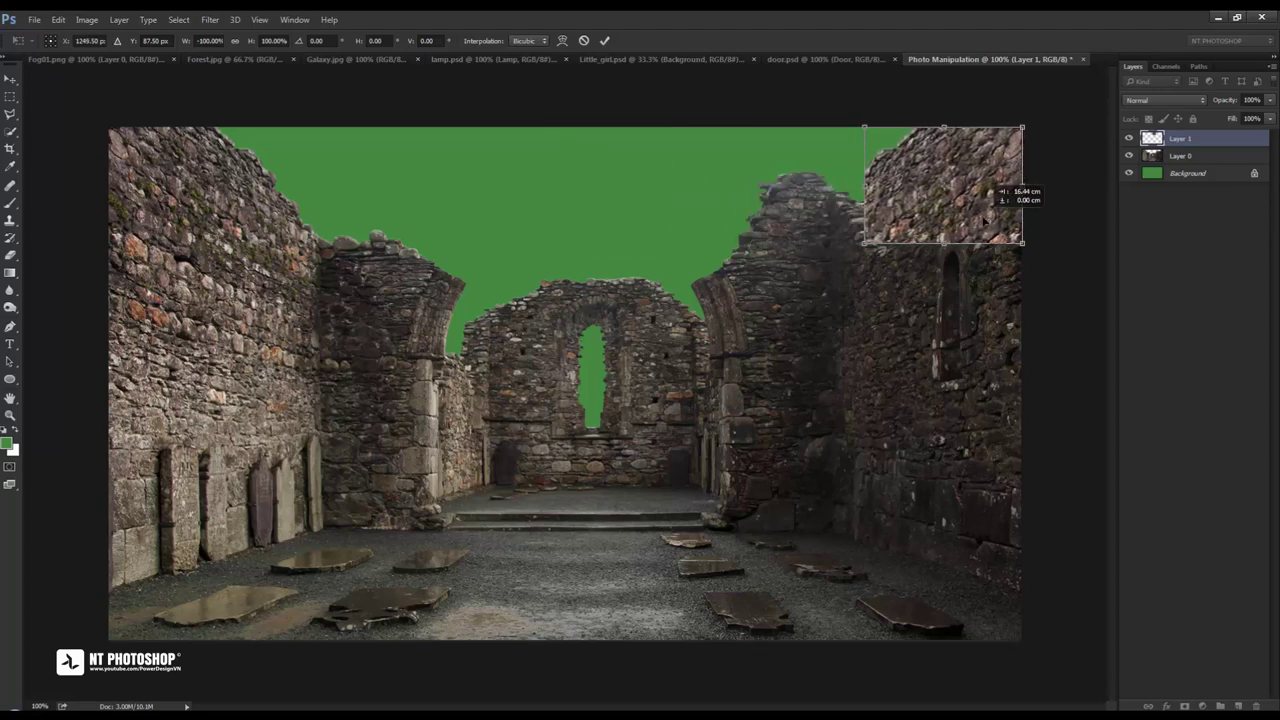
left_click(604, 40)
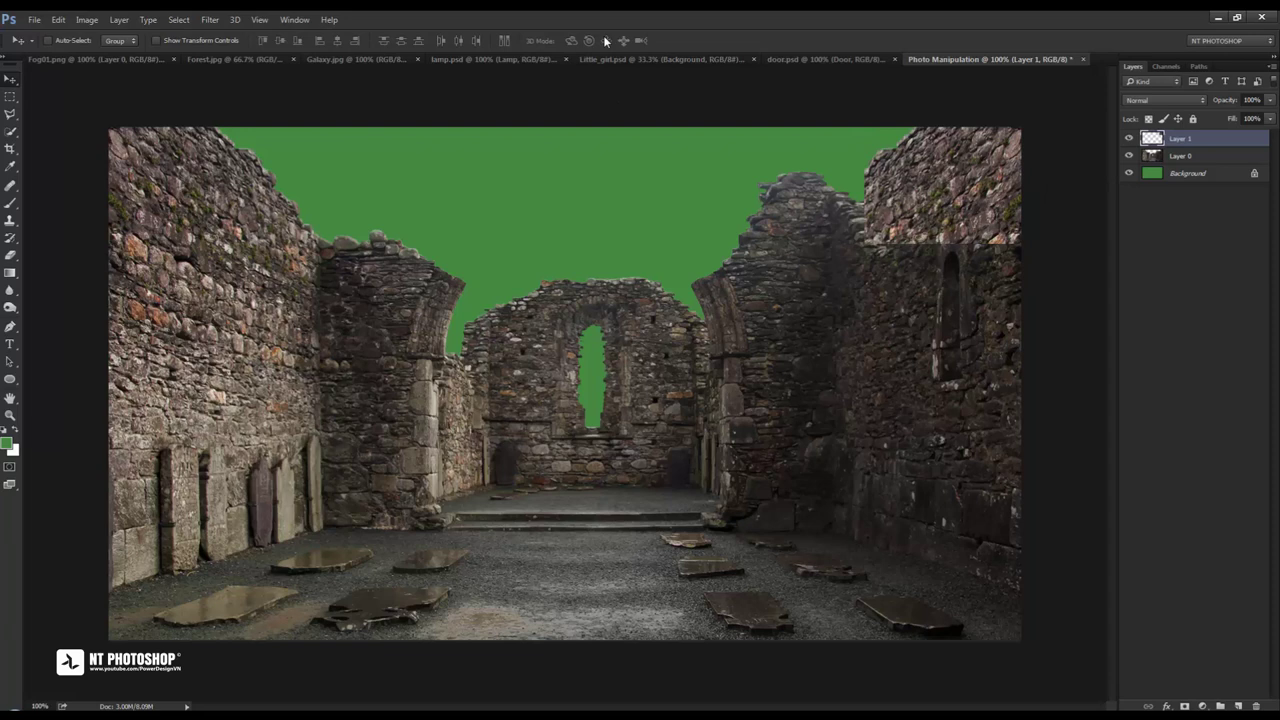
left_click(1190, 158)
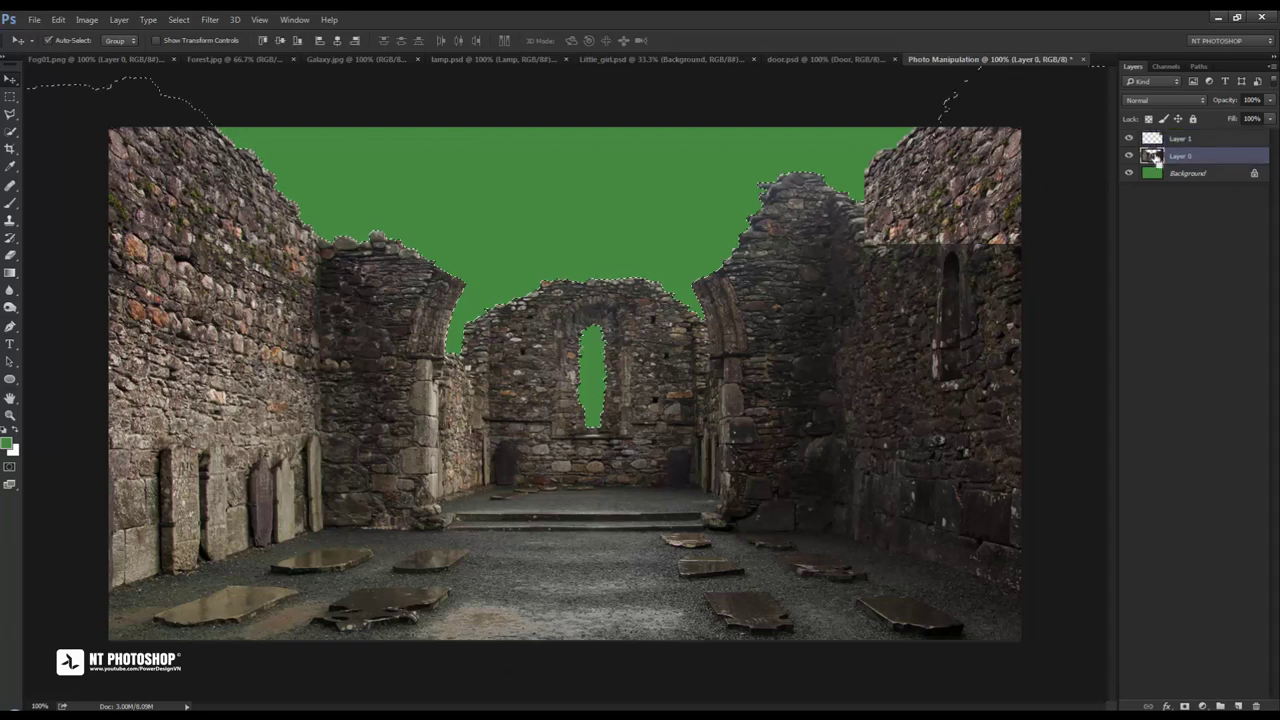
Give Layer 1 a layer mask built from the Layer 0 ruins outline selection
left_click(1182, 138)
left_click(1185, 706)
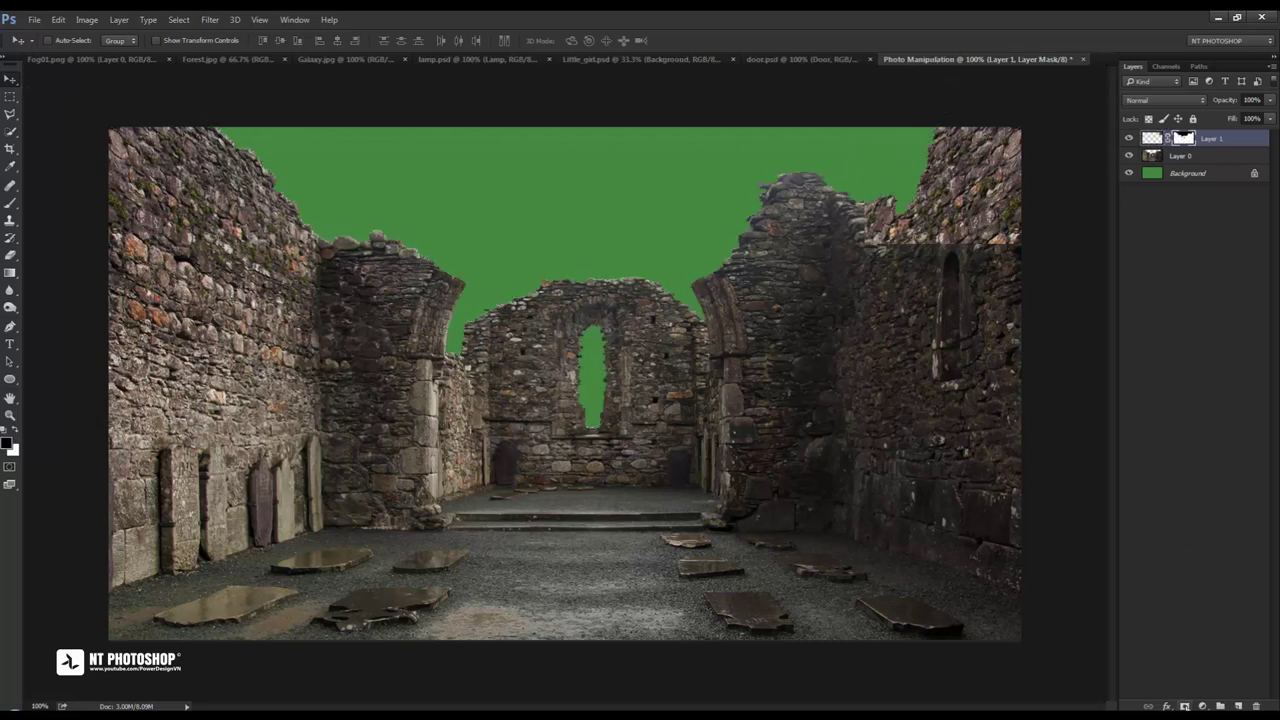
left_click(1151, 140)
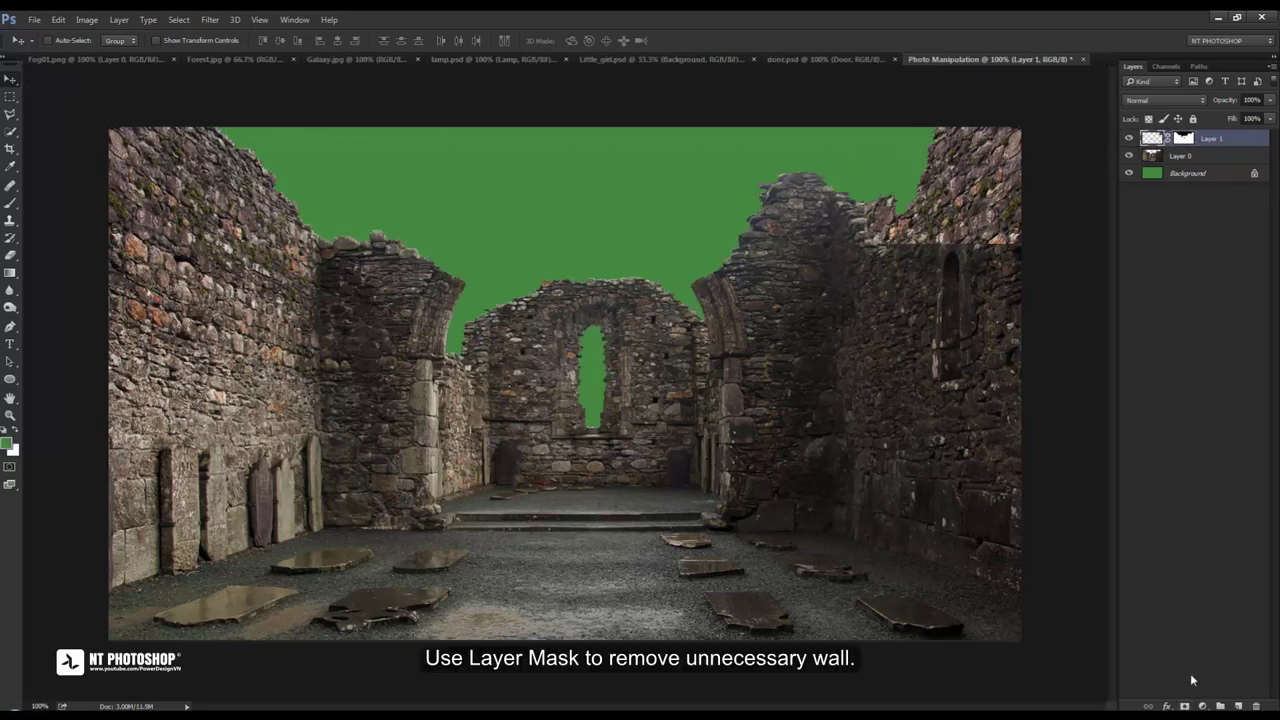
left_click(1202, 706)
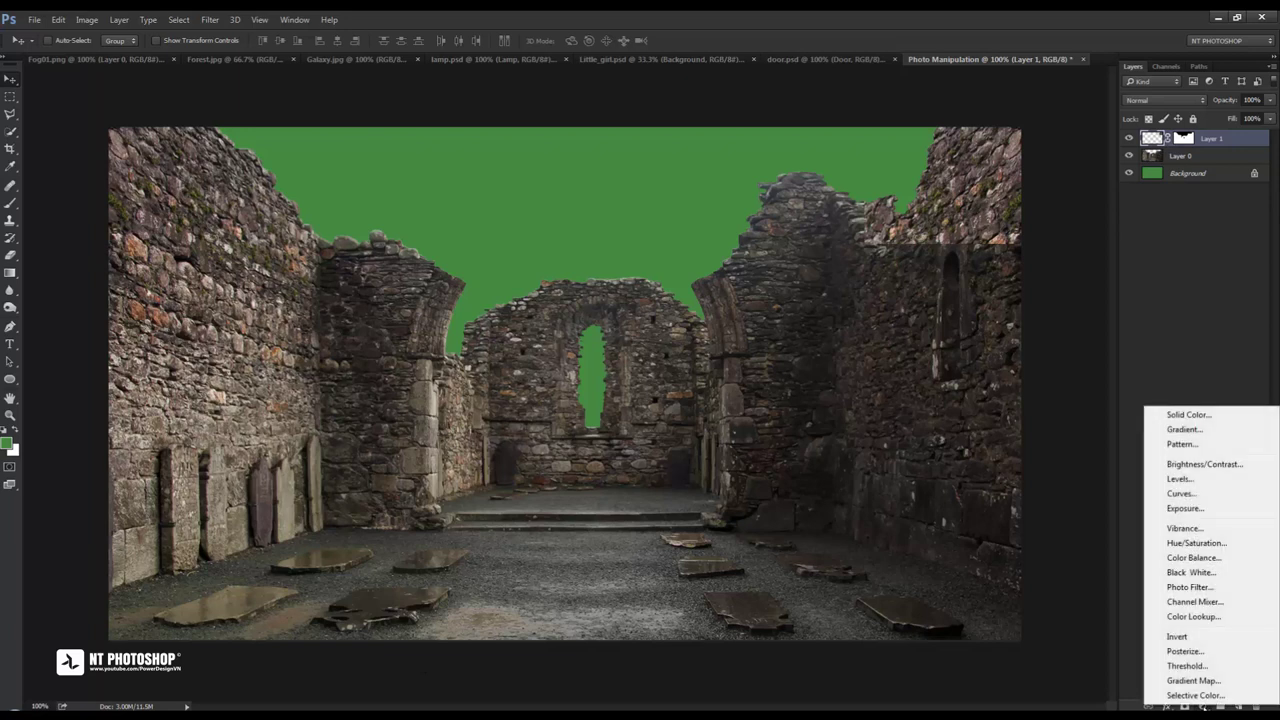
Add a Levels adjustment clipped to Layer 1 with output white lowered to 155
left_click(1203, 481)
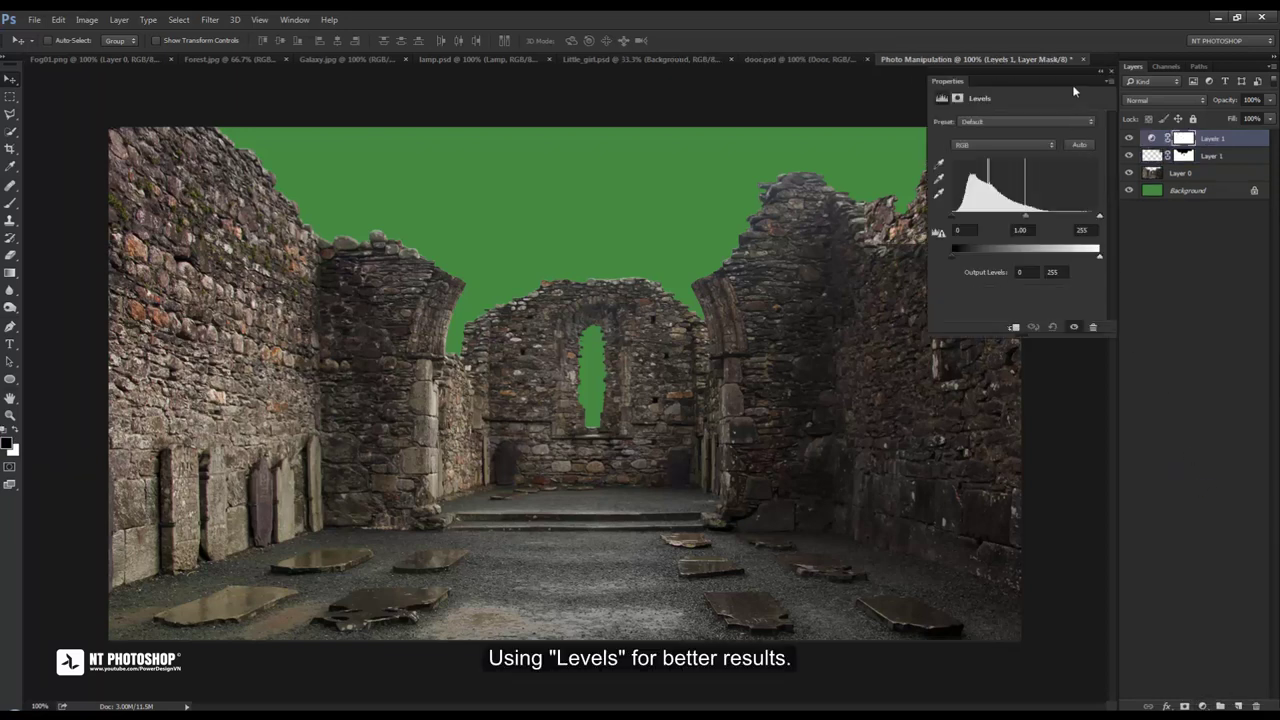
left_click_drag(1070, 77, 726, 80)
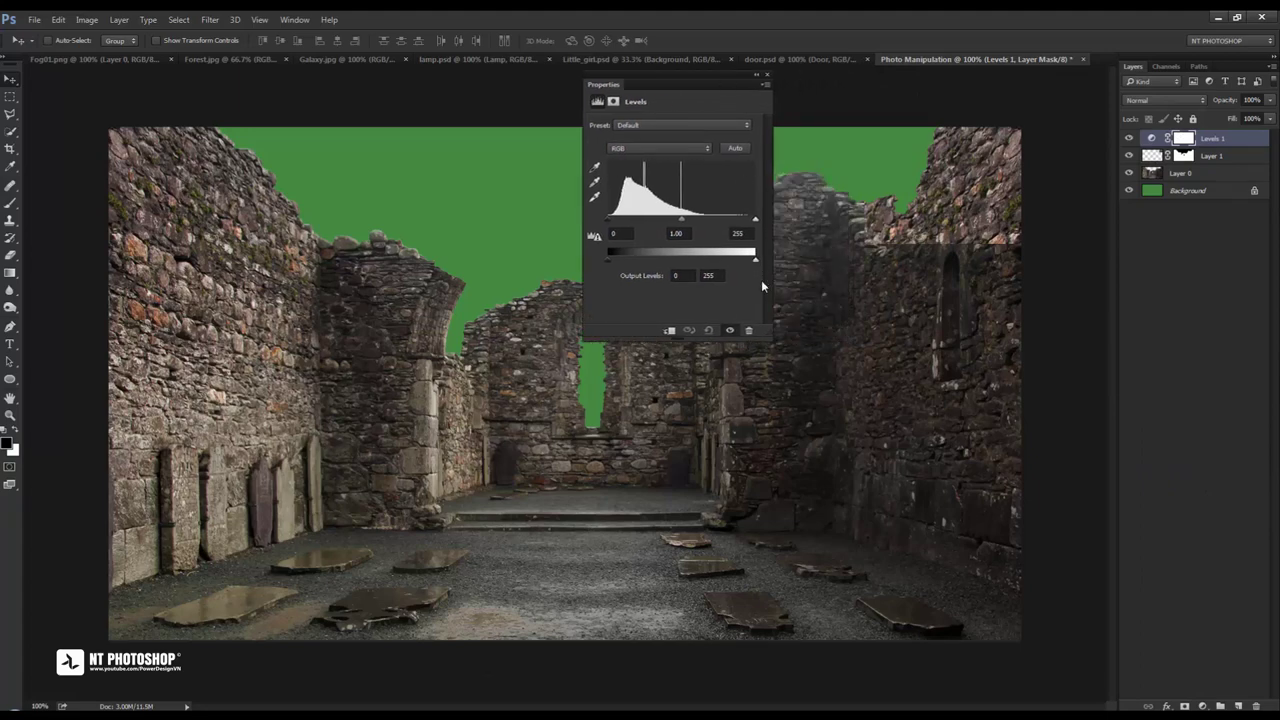
left_click(1213, 148, "alt")
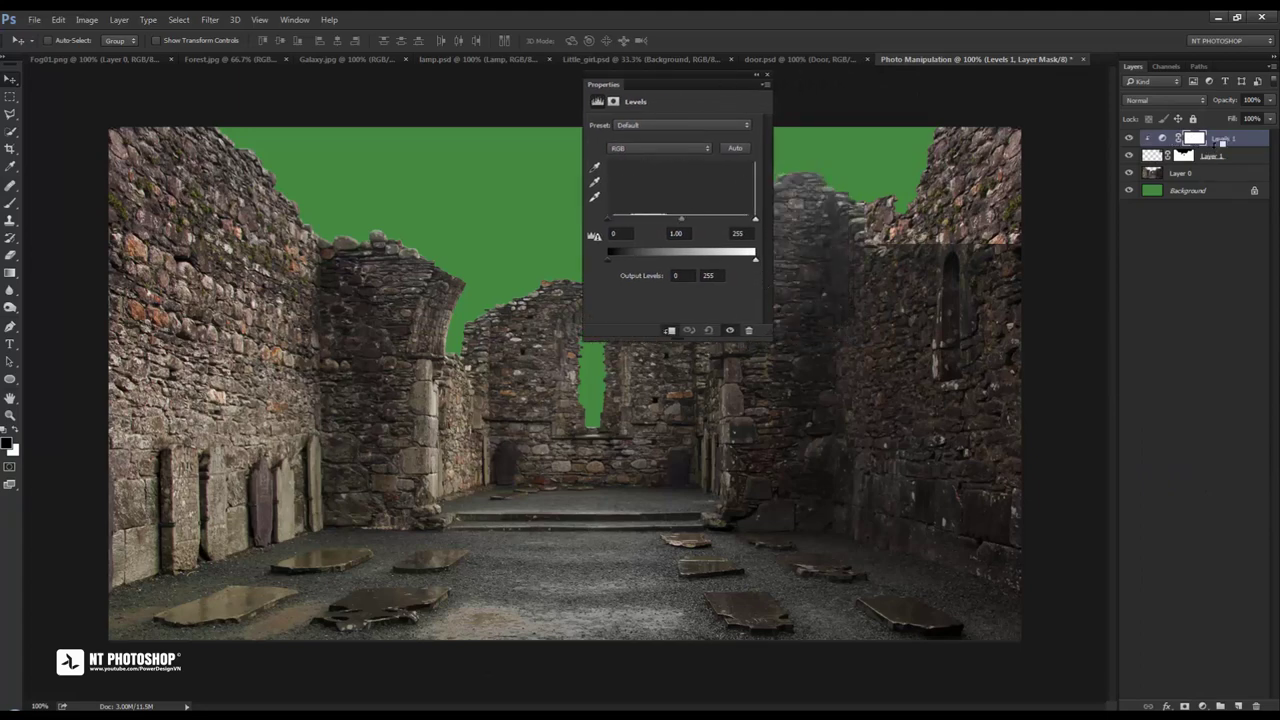
left_click_drag(755, 260, 703, 264)
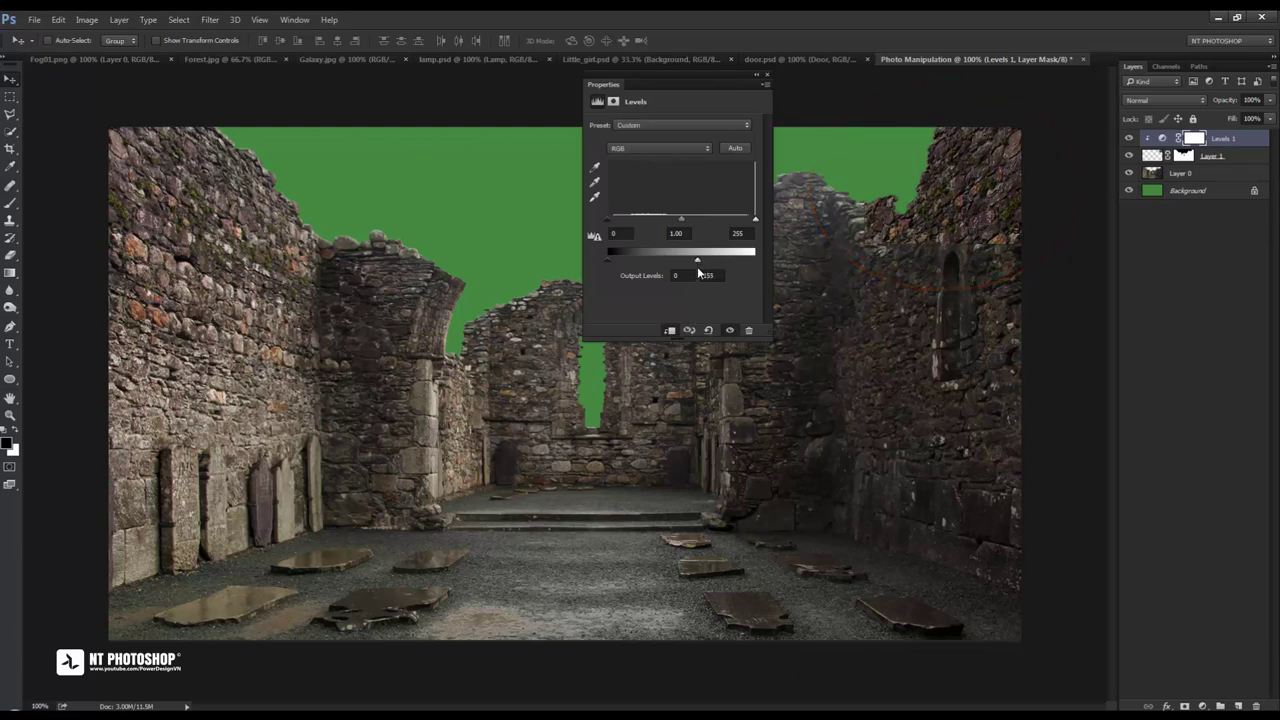
left_click_drag(743, 82, 1076, 76)
left_click(1100, 74)
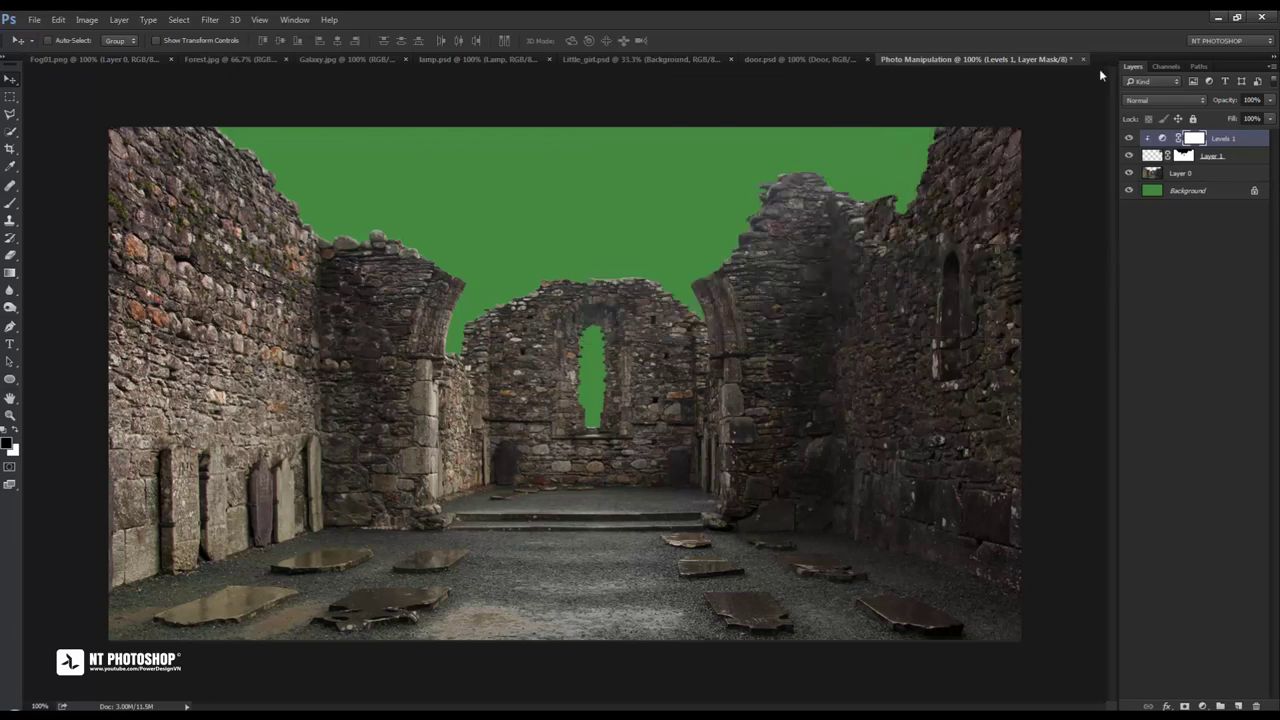
left_click(1184, 156)
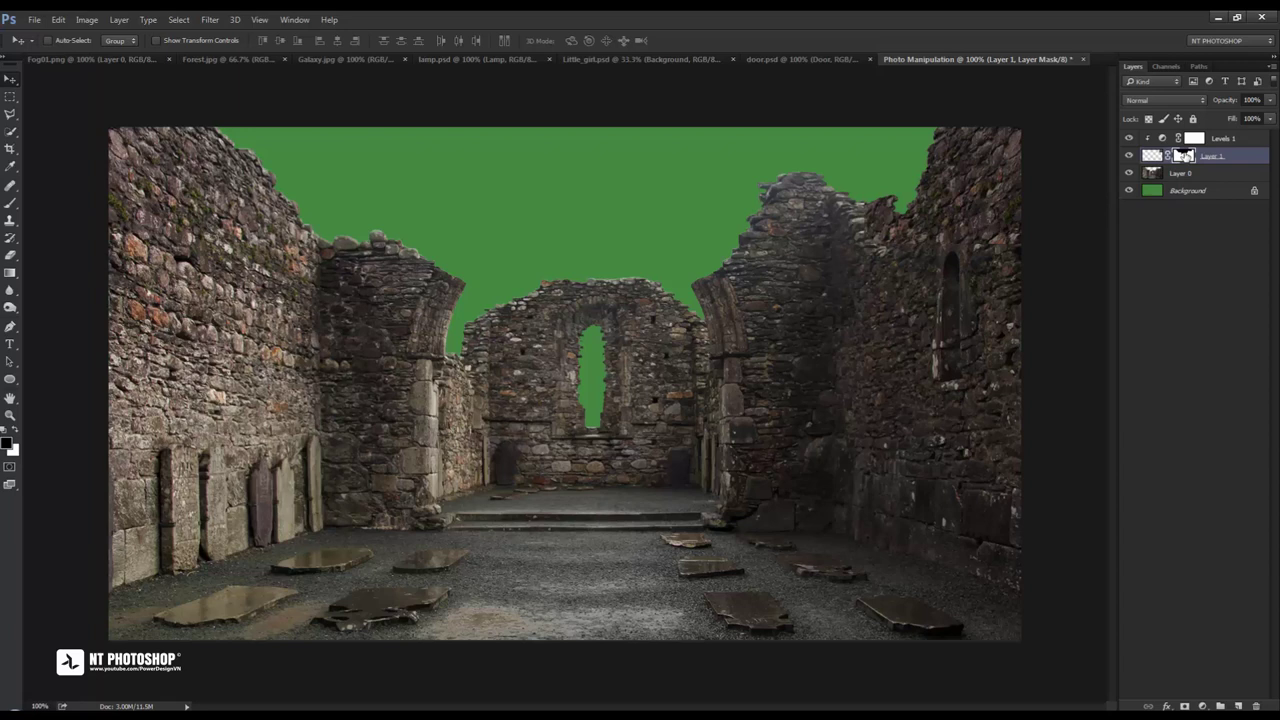
Paint Layer 1's mask with a soft brush over the upper right wall
left_click(17, 206)
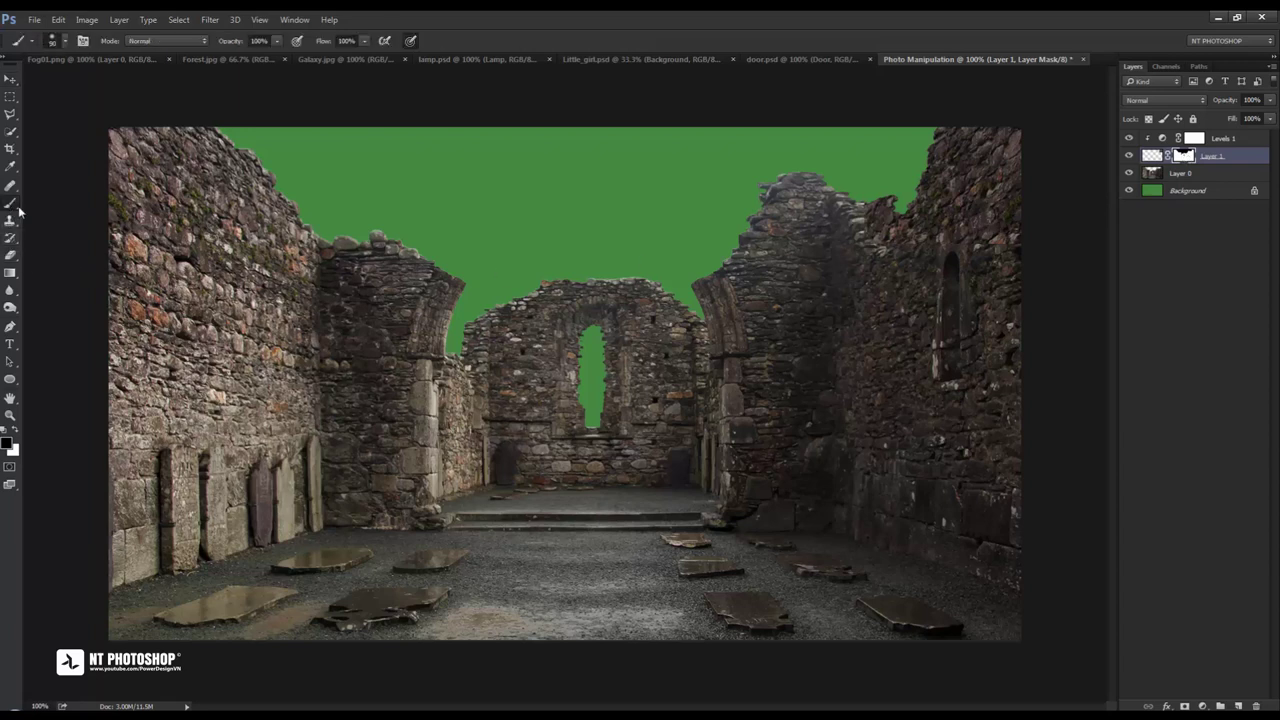
right_click(470, 290)
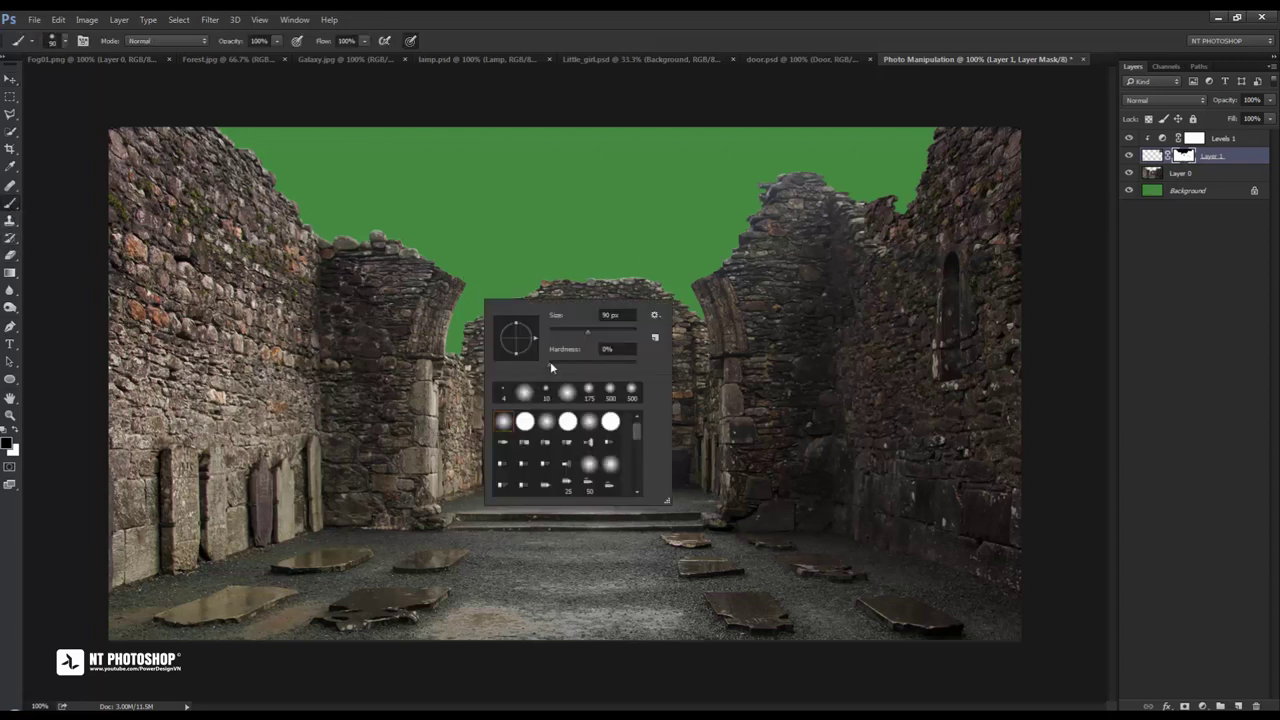
left_click(617, 348)
key("Tab")
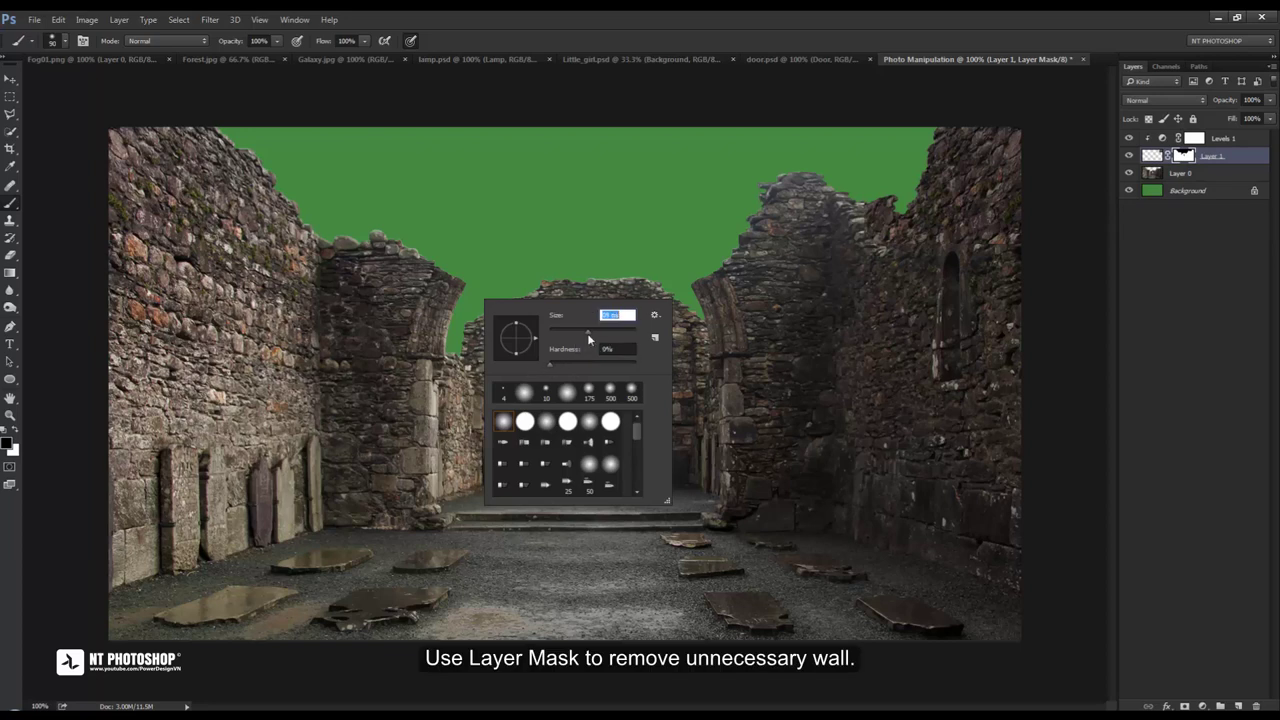
key("Return")
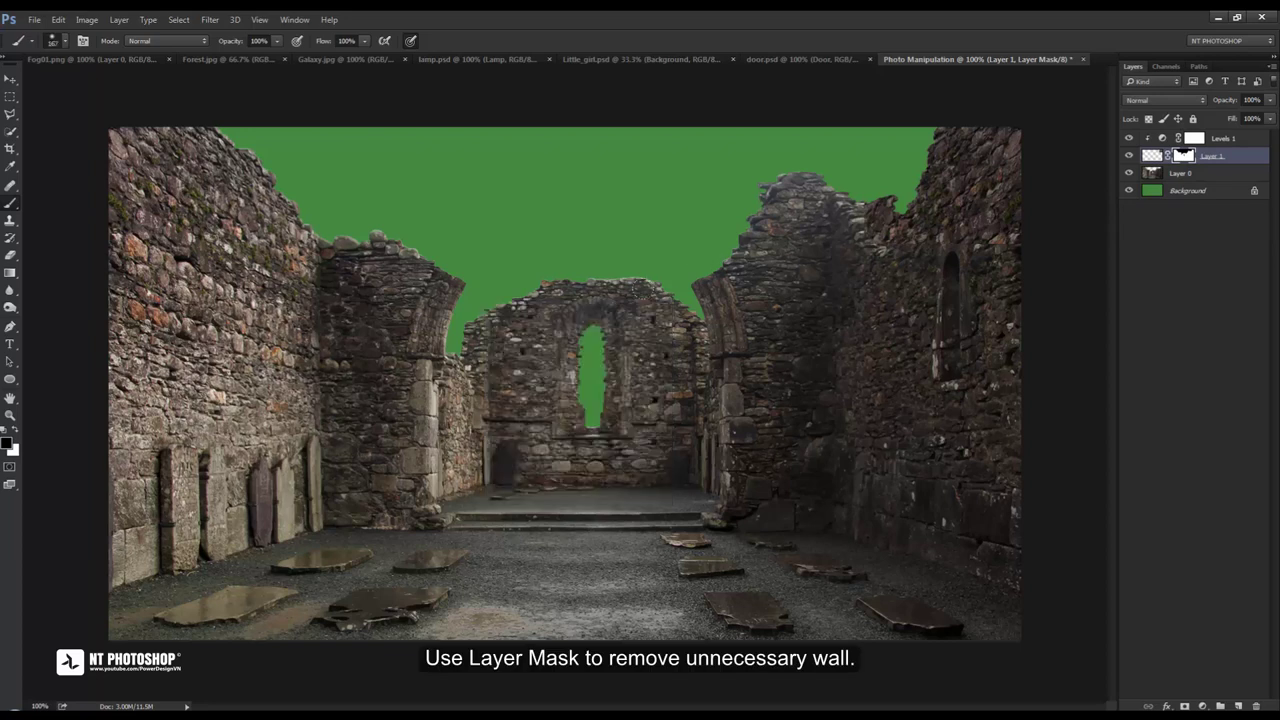
left_click_drag(884, 214, 844, 211)
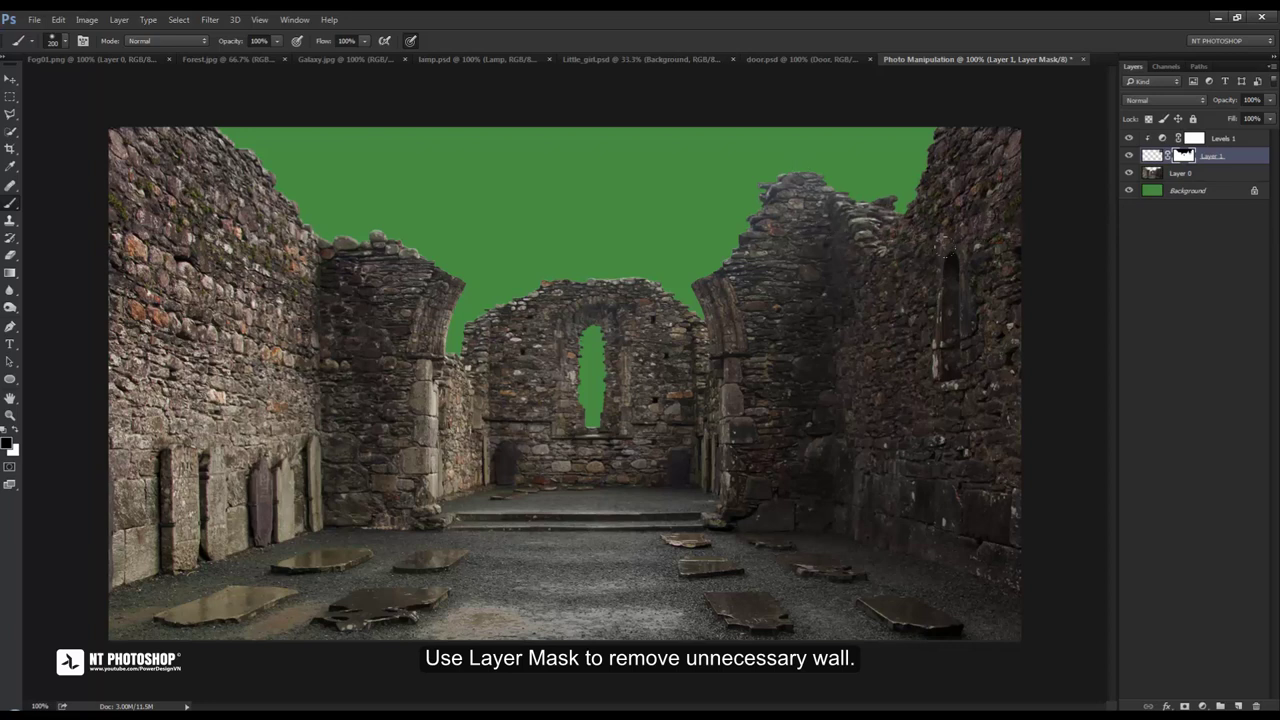
key("bracketleft")
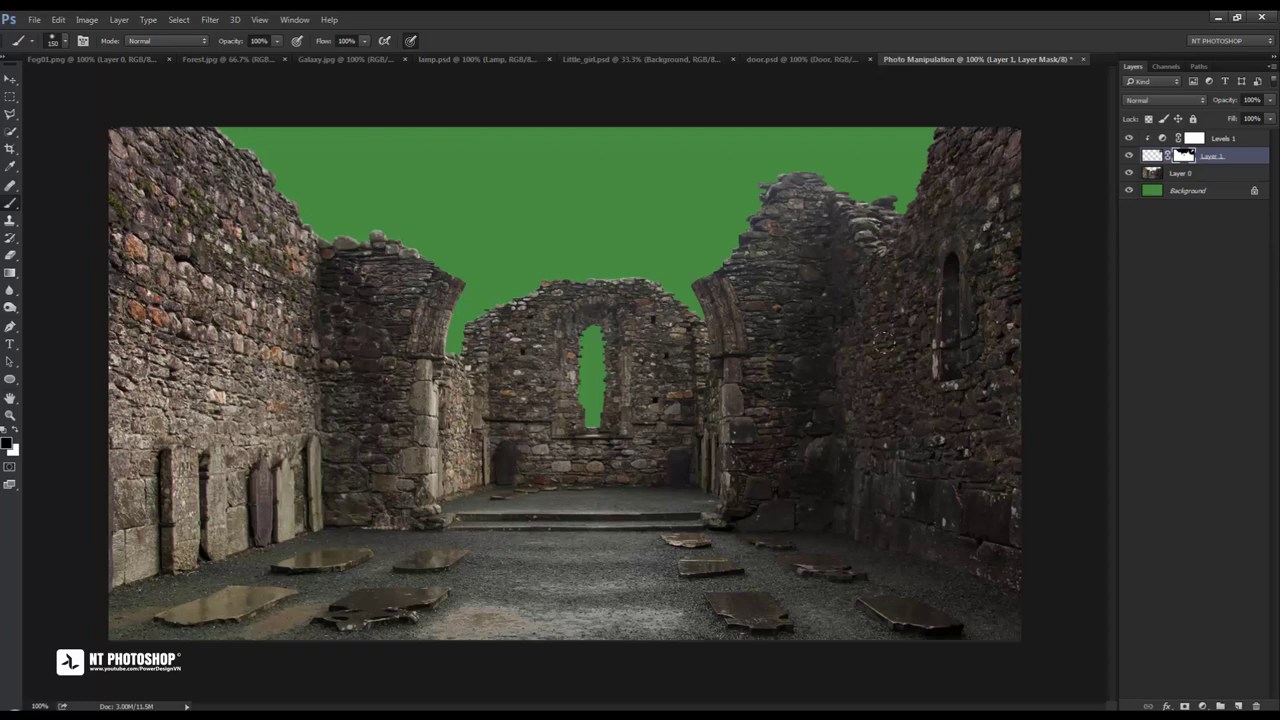
Switch to the Move tool and begin selecting the church layers, including Layer 1
left_click(16, 81)
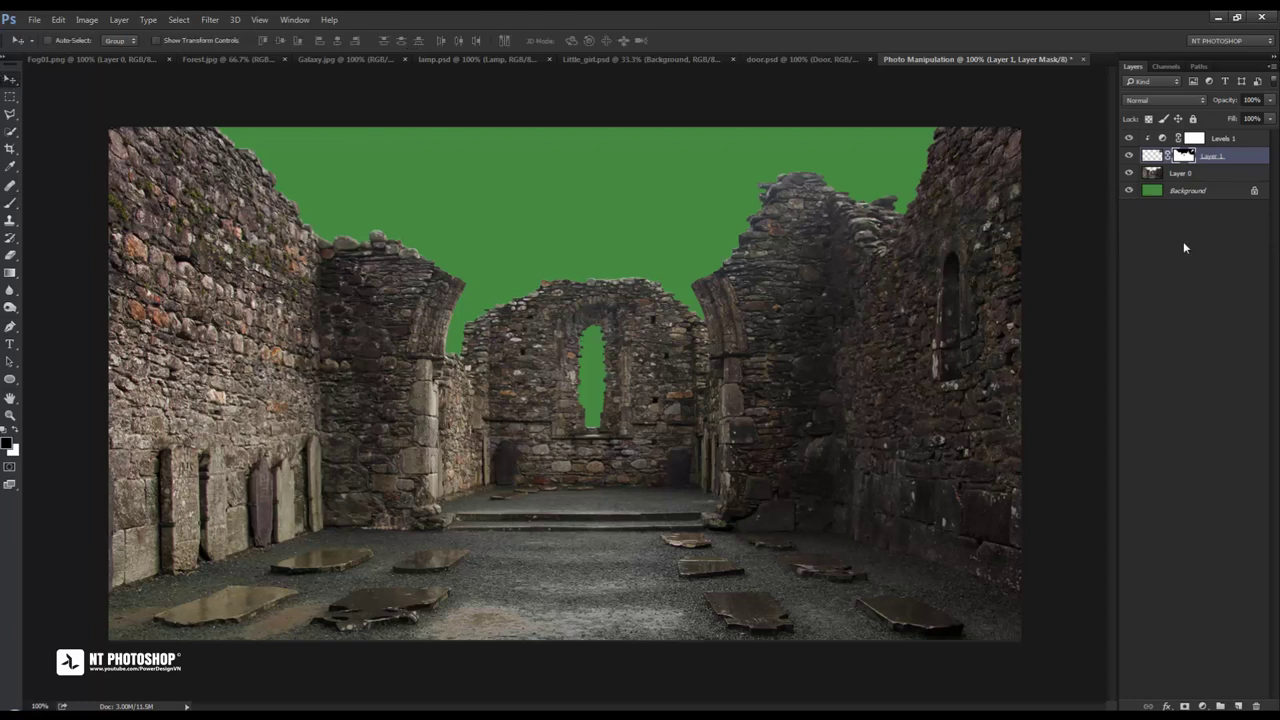
left_click(1183, 241)
left_click(1225, 139)
Merge Levels 1, Layer 1 and Layer 0 with Ctrl+E and rename the result 'Background'
left_click(1232, 175, "shift")
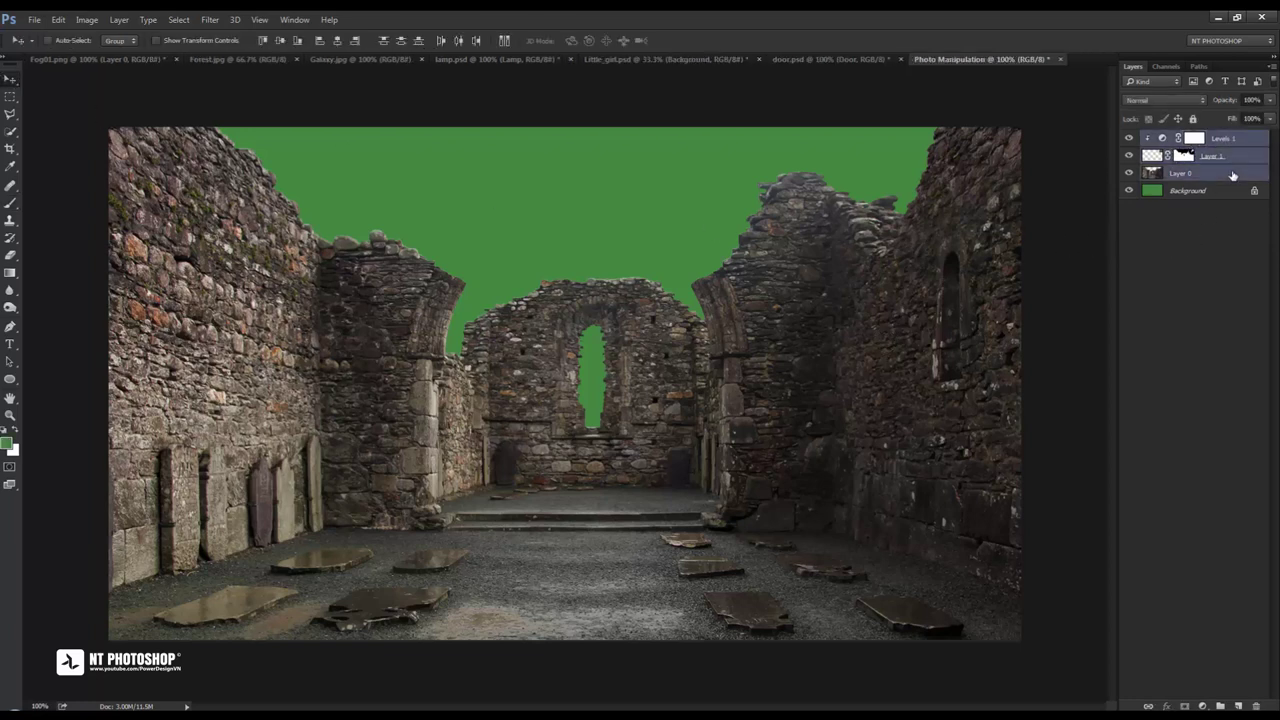
key("ctrl+e")
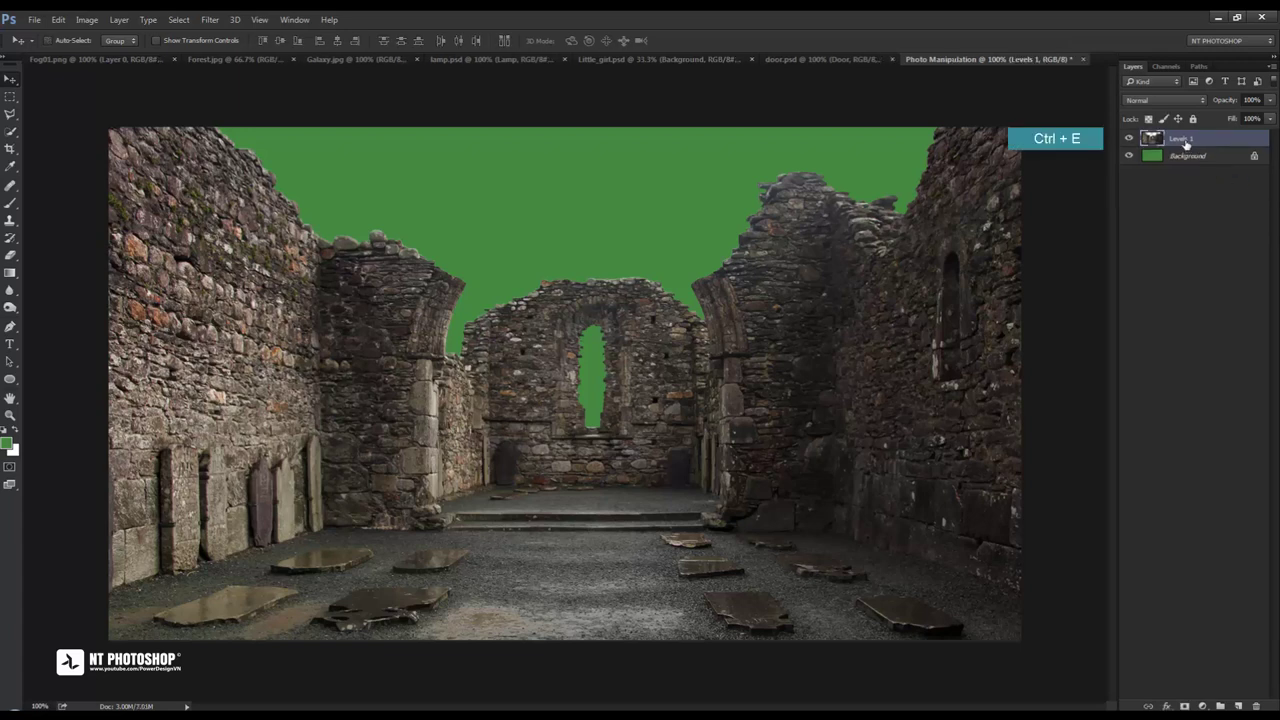
double_click(1183, 140)
type("Backgro")
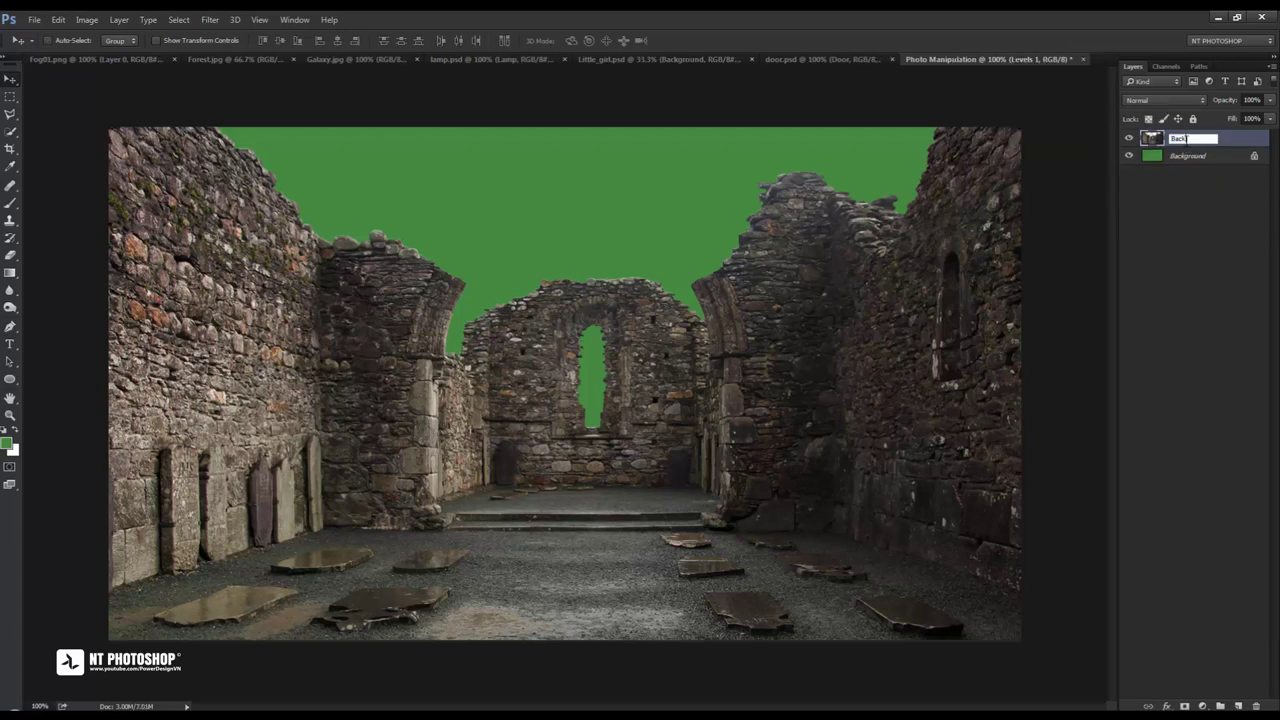
type("und")
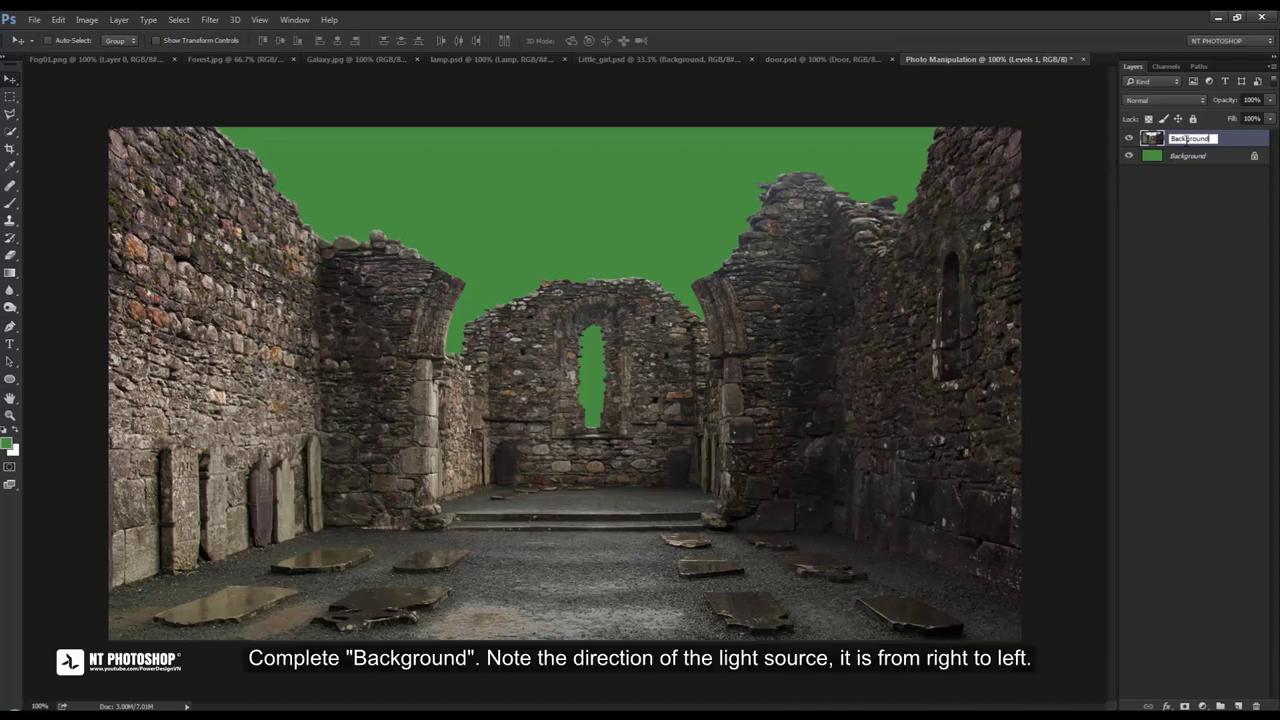
key("Return")
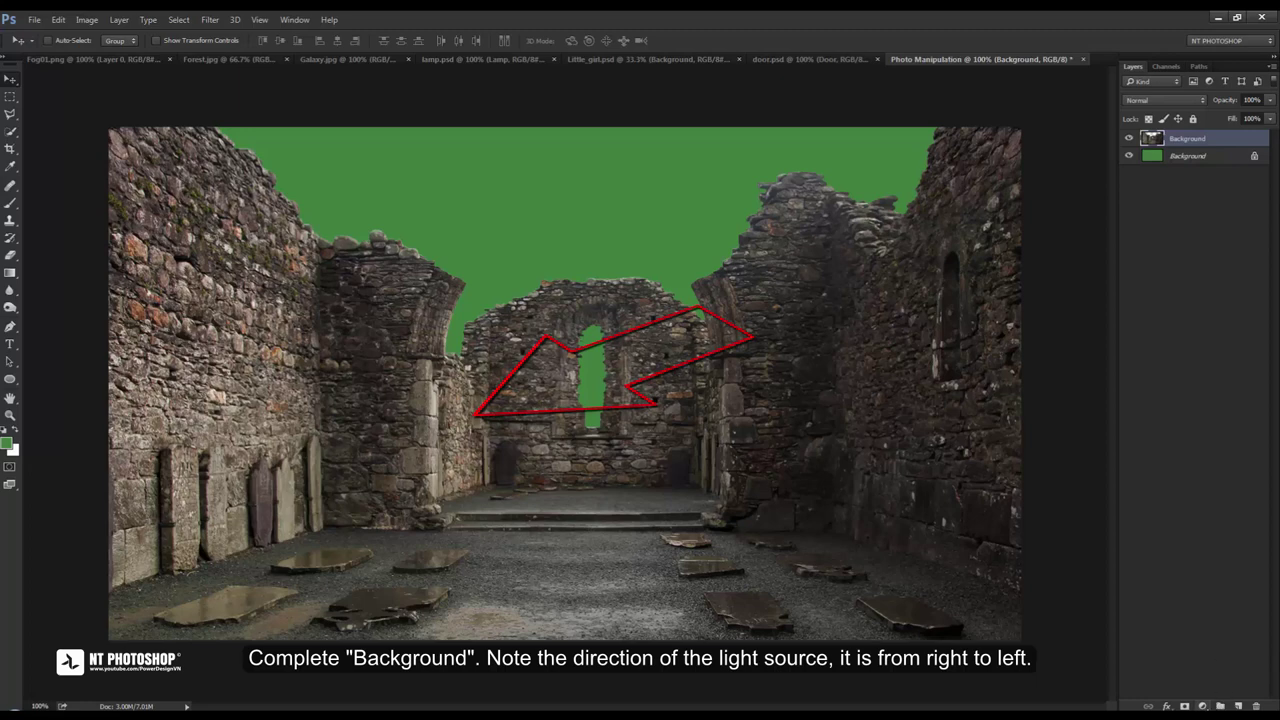
Add a Brightness/Contrast adjustment clipped to Background with Contrast set to 60
left_click(1202, 706)
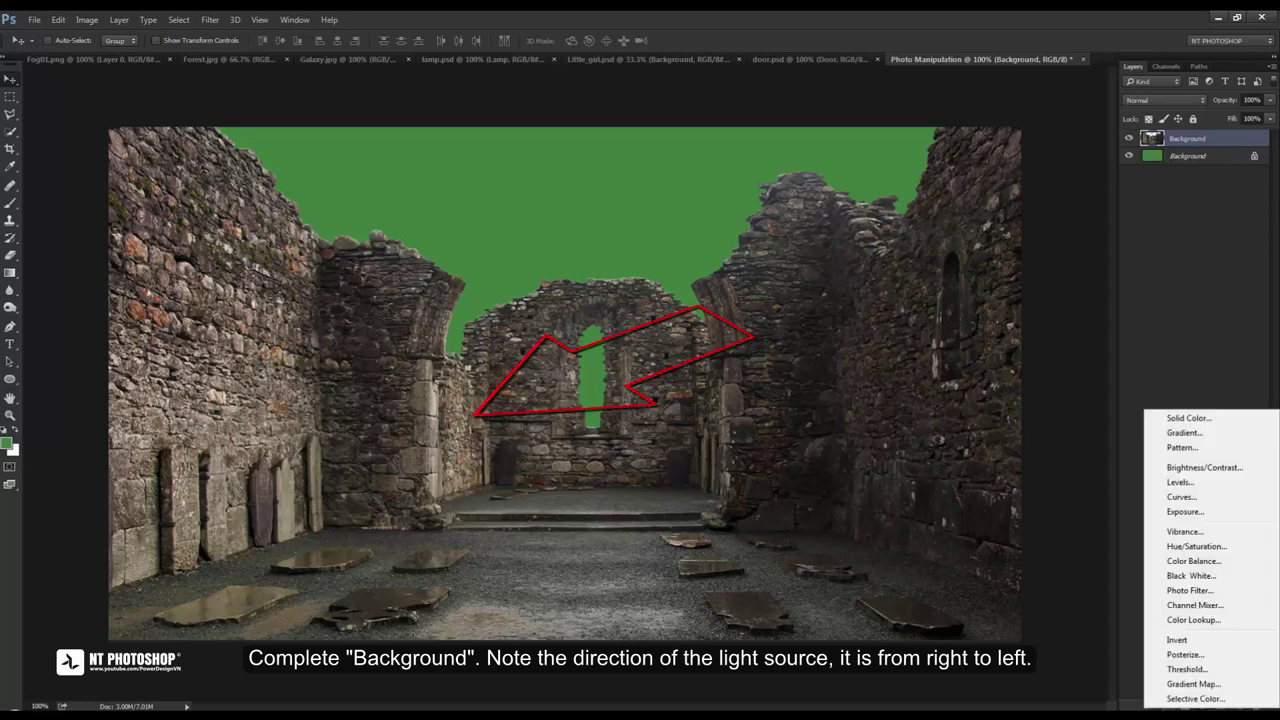
left_click(1197, 468)
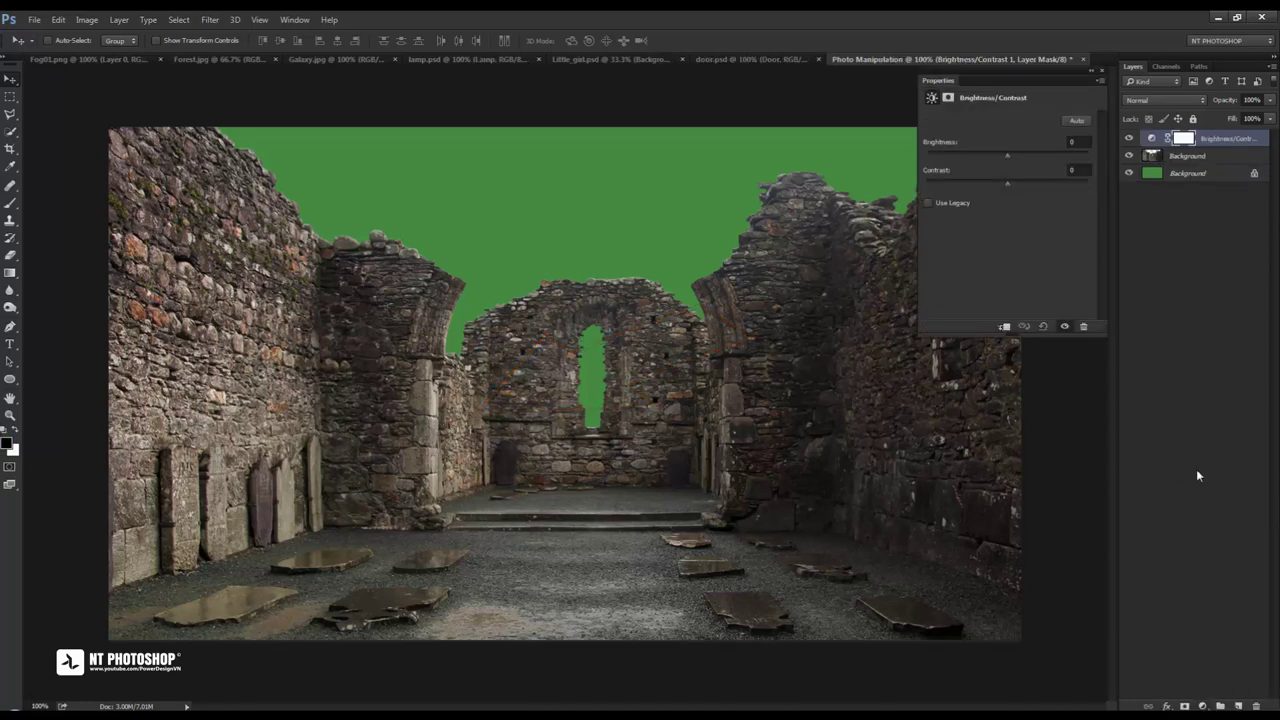
left_click(1004, 326)
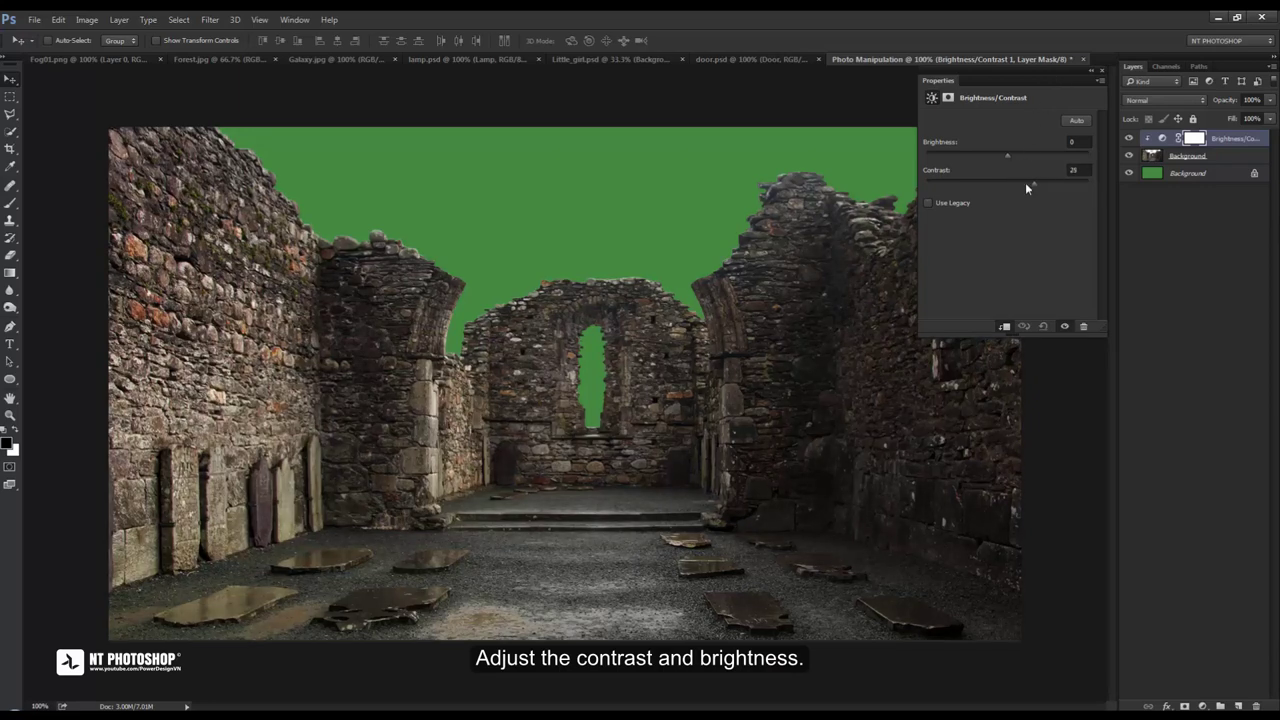
left_click_drag(1044, 184, 1046, 185)
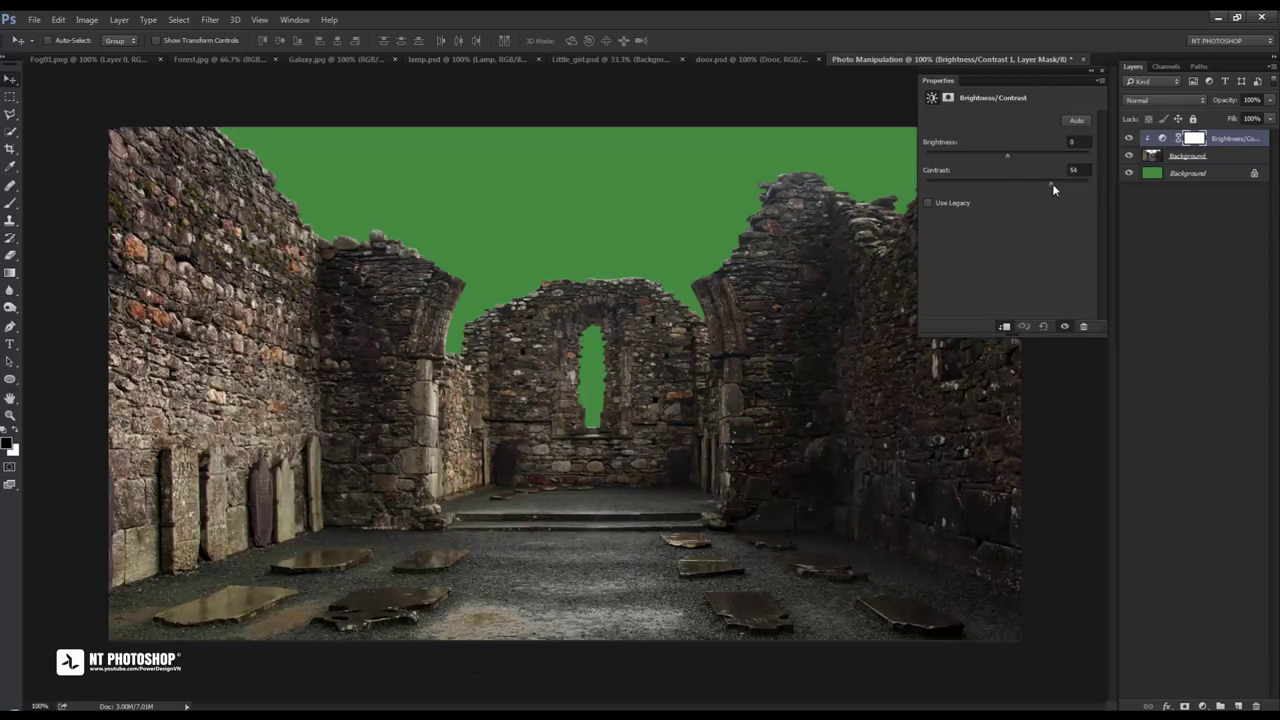
left_click(1074, 170)
type("60")
left_click(1101, 71)
left_click(1200, 155)
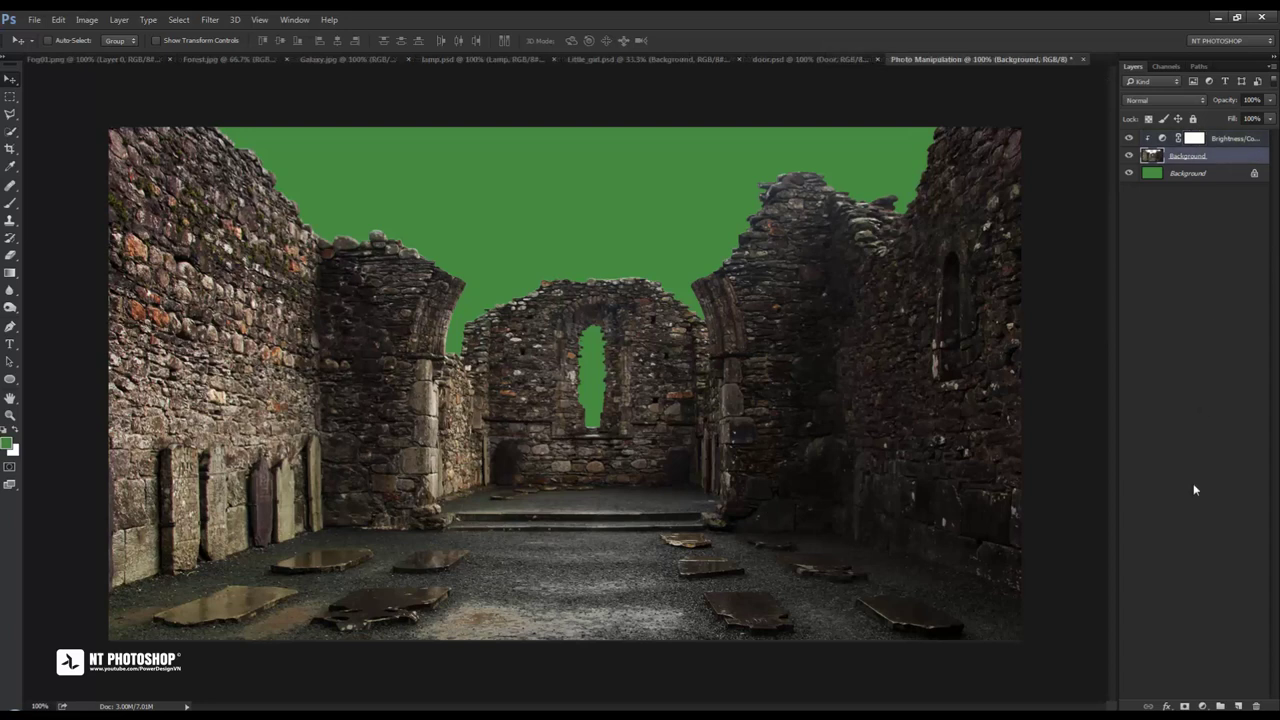
Add an Exposure adjustment at -1.60 over the church, then toggle it to compare
left_click(1201, 703)
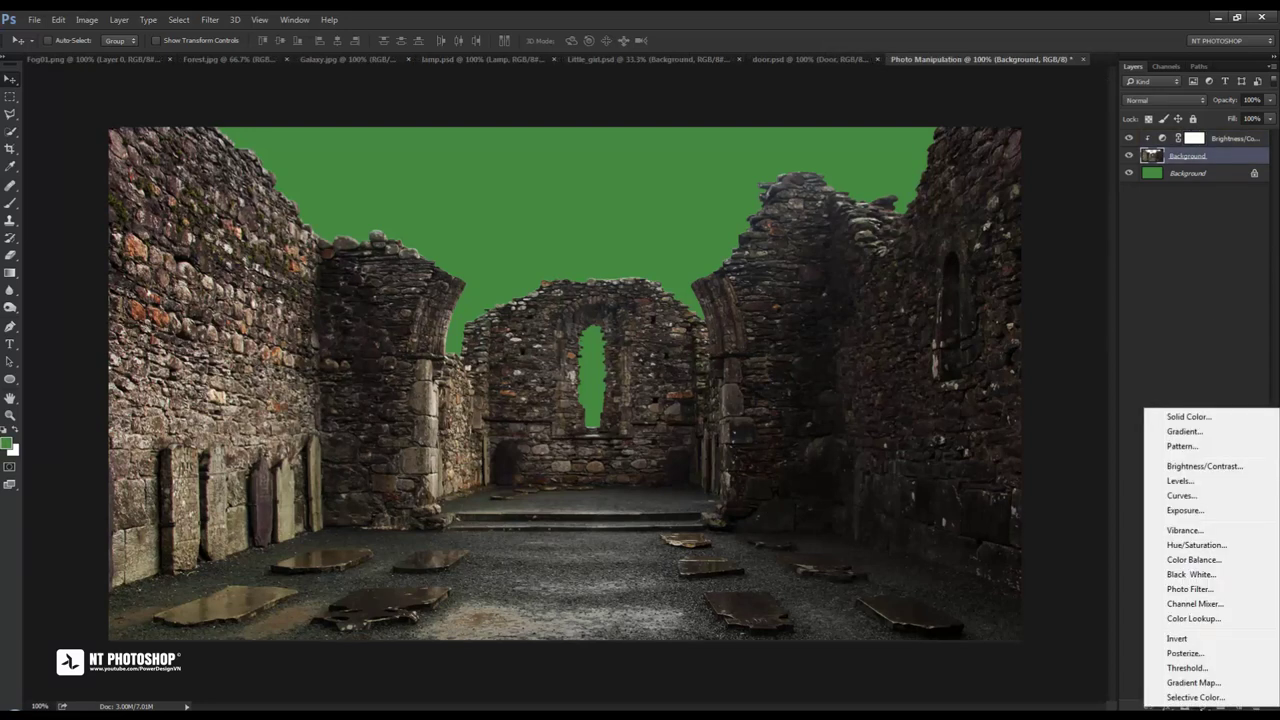
left_click(1203, 512)
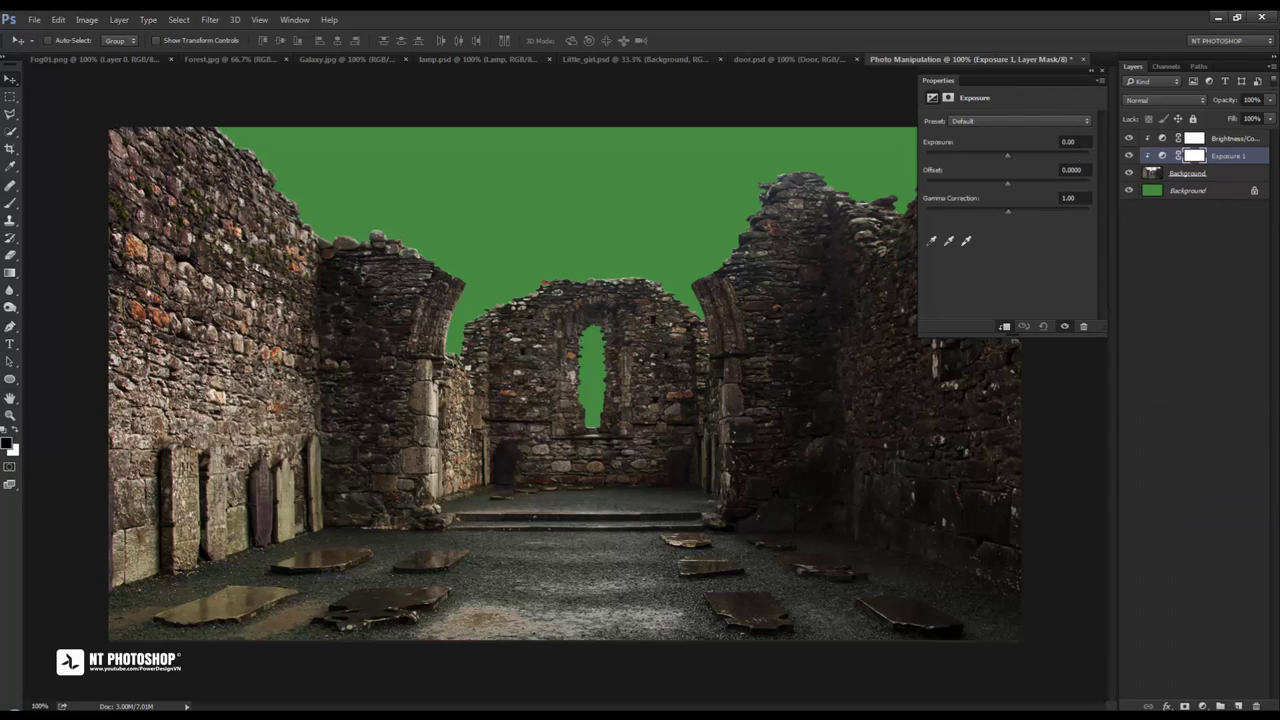
left_click_drag(1015, 158, 998, 161)
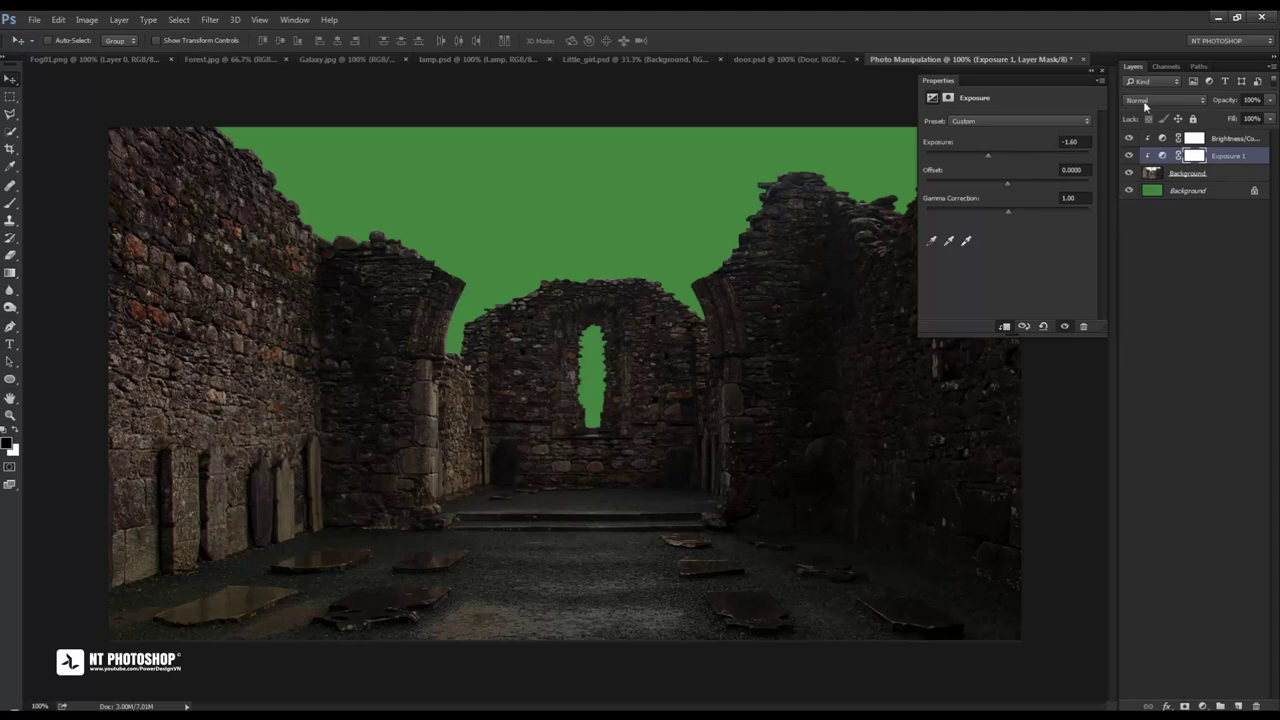
left_click(1100, 71)
left_click(1129, 156)
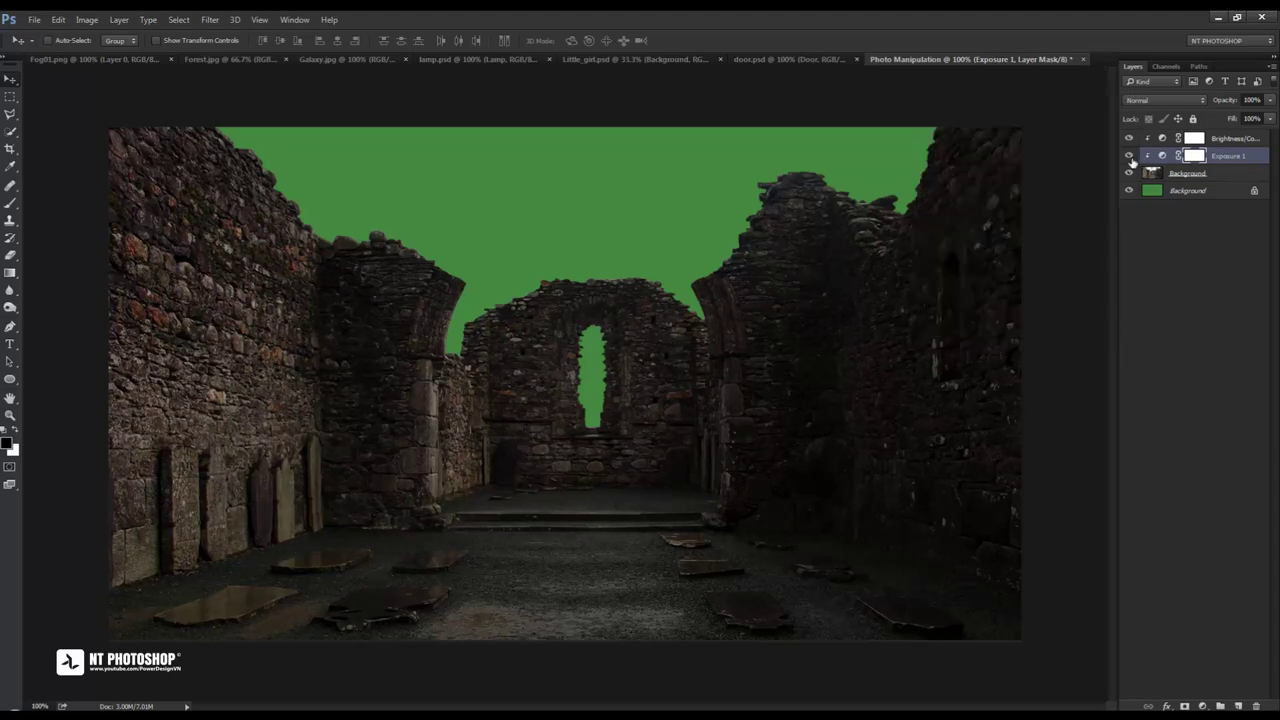
left_click(1129, 156)
Group the church layers with Exposure 1 and Brightness/Contrast as 'BG', then switch to Forest.jpg
left_click(1193, 288)
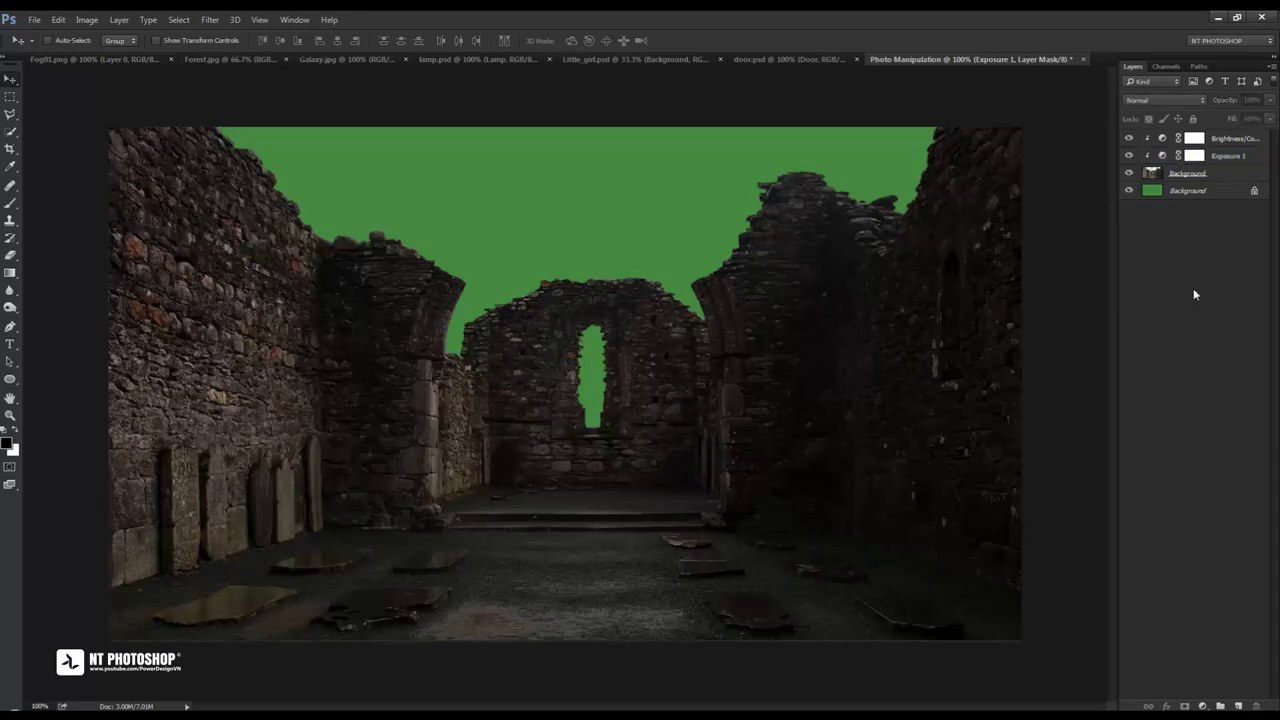
left_click(1228, 175)
left_click(1226, 139, "shift")
key("ctrl+g")
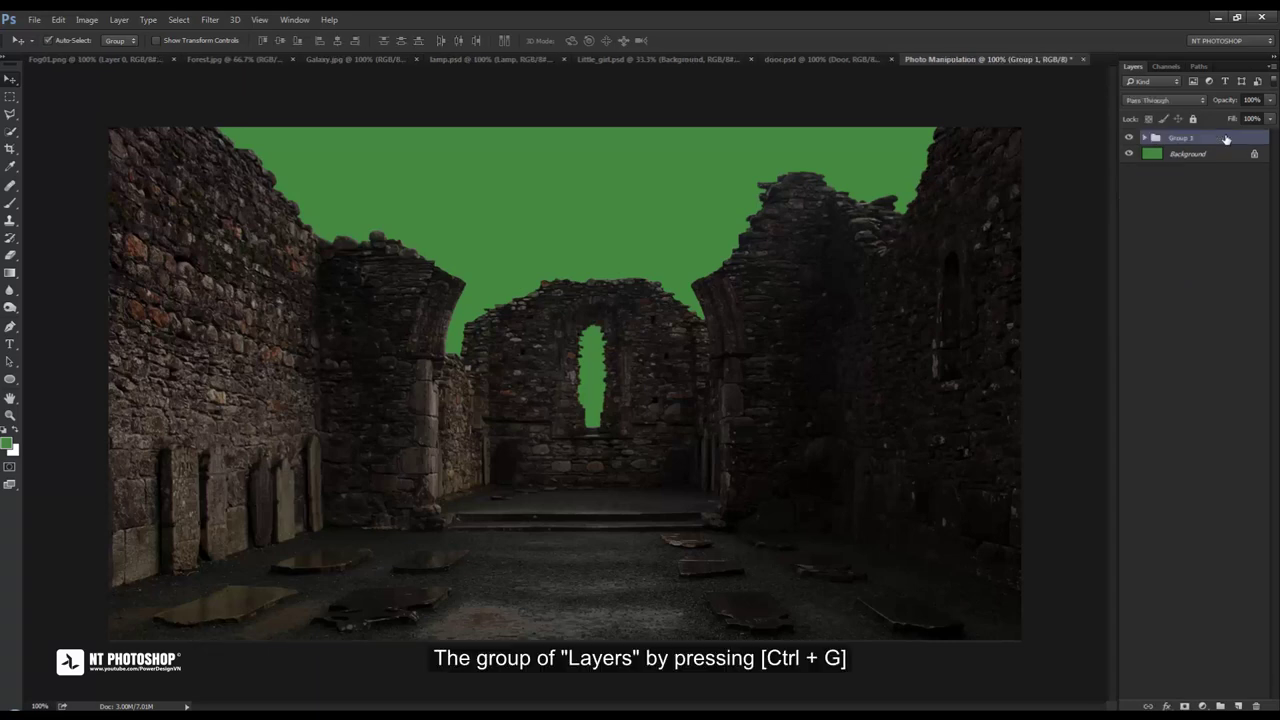
double_click(1178, 139)
type("BG")
key("Return")
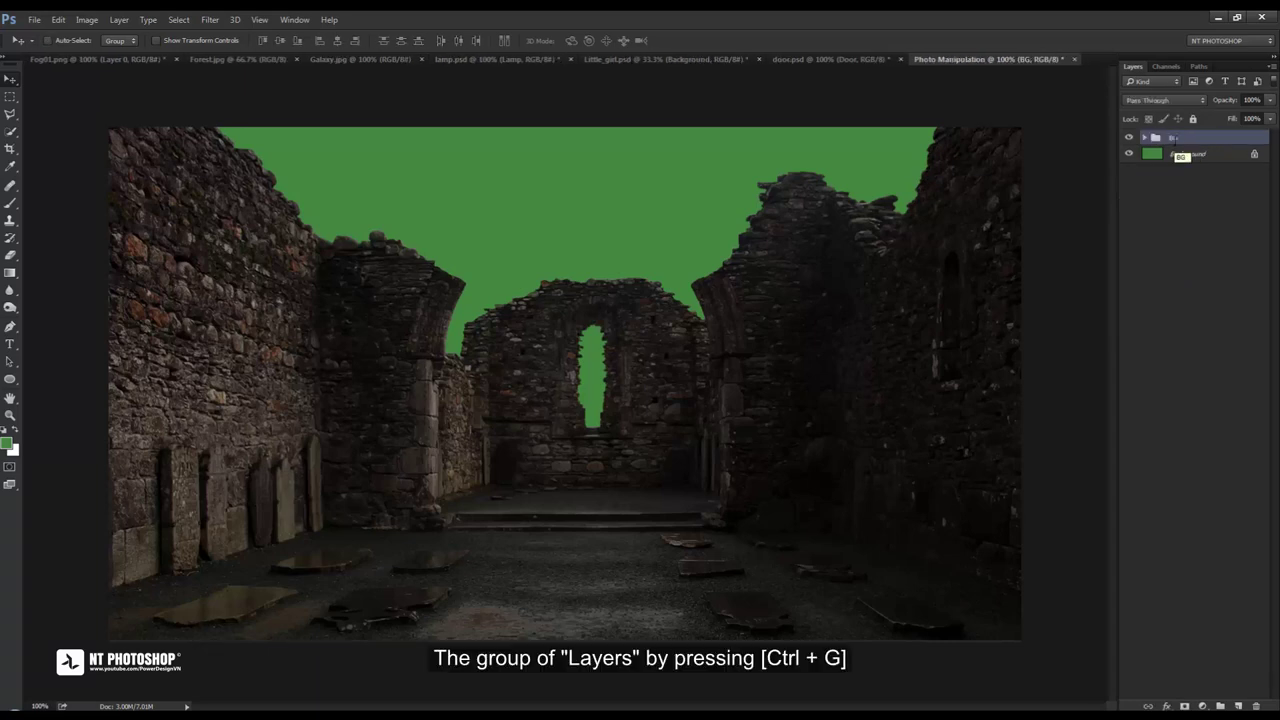
left_click(1185, 214)
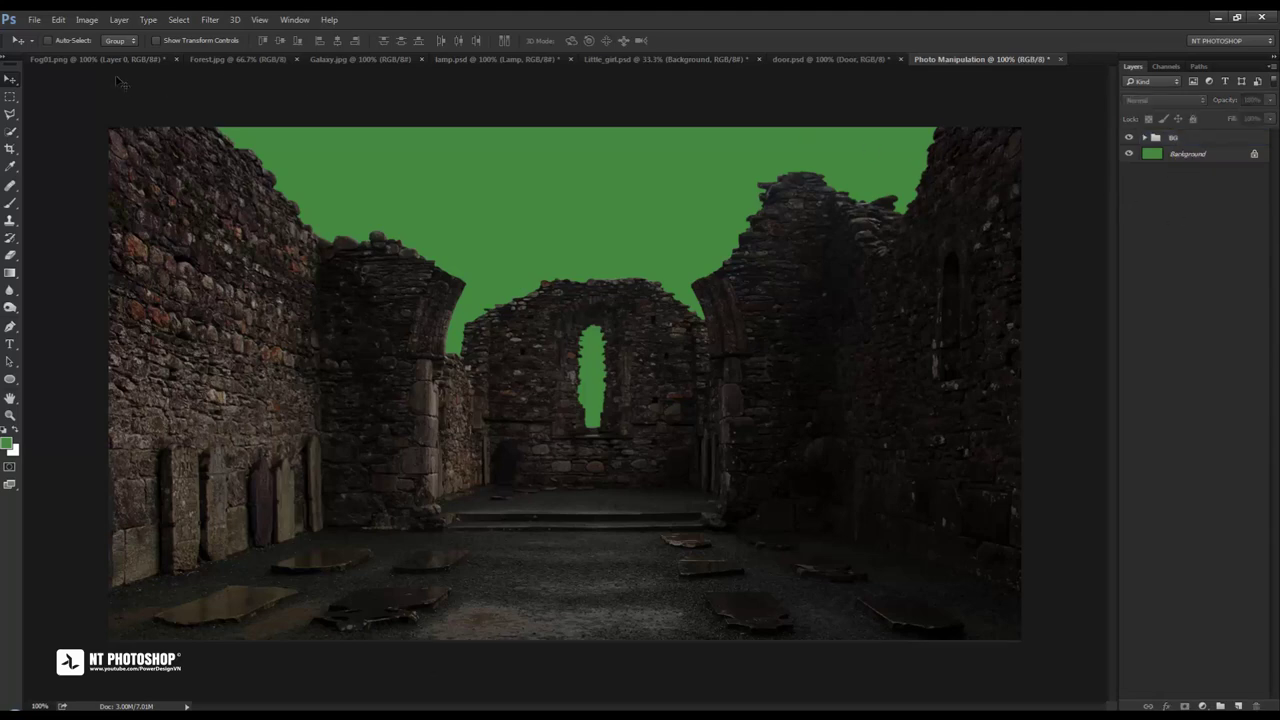
left_click(202, 62)
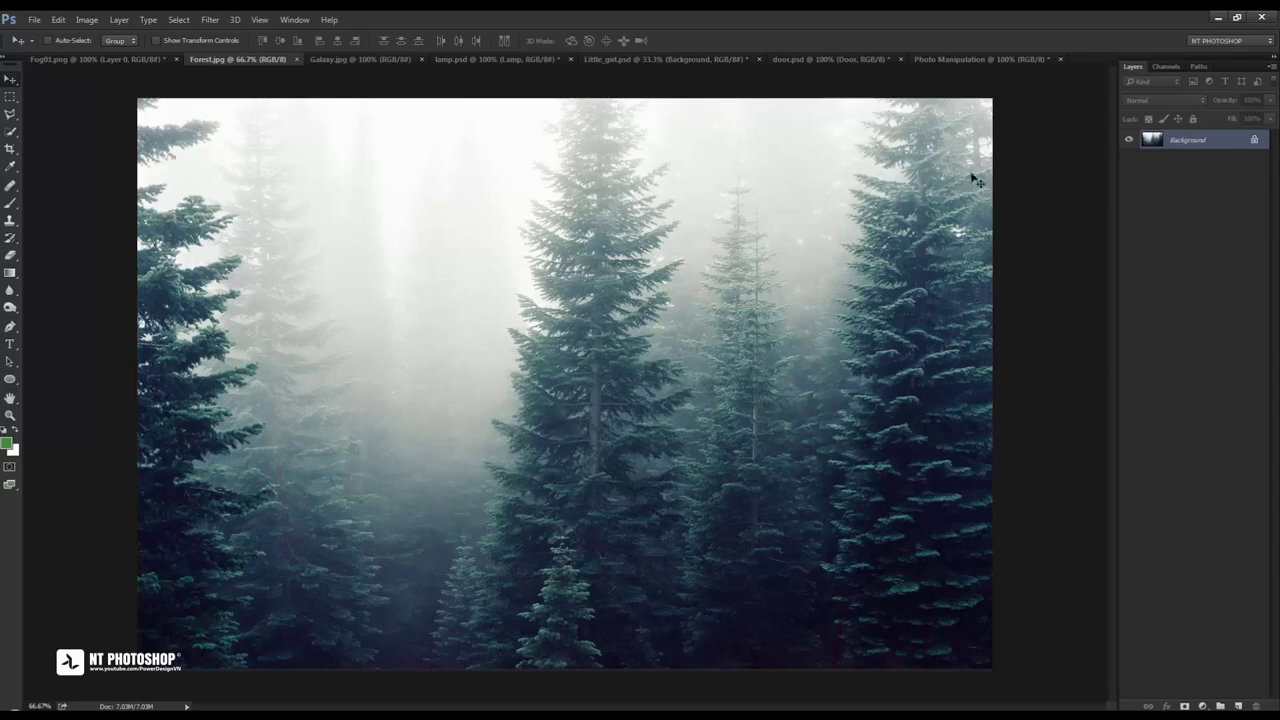
In Photo Manipulation, move the forest layer below the BG group and name it 'Forest'
left_click(945, 61)
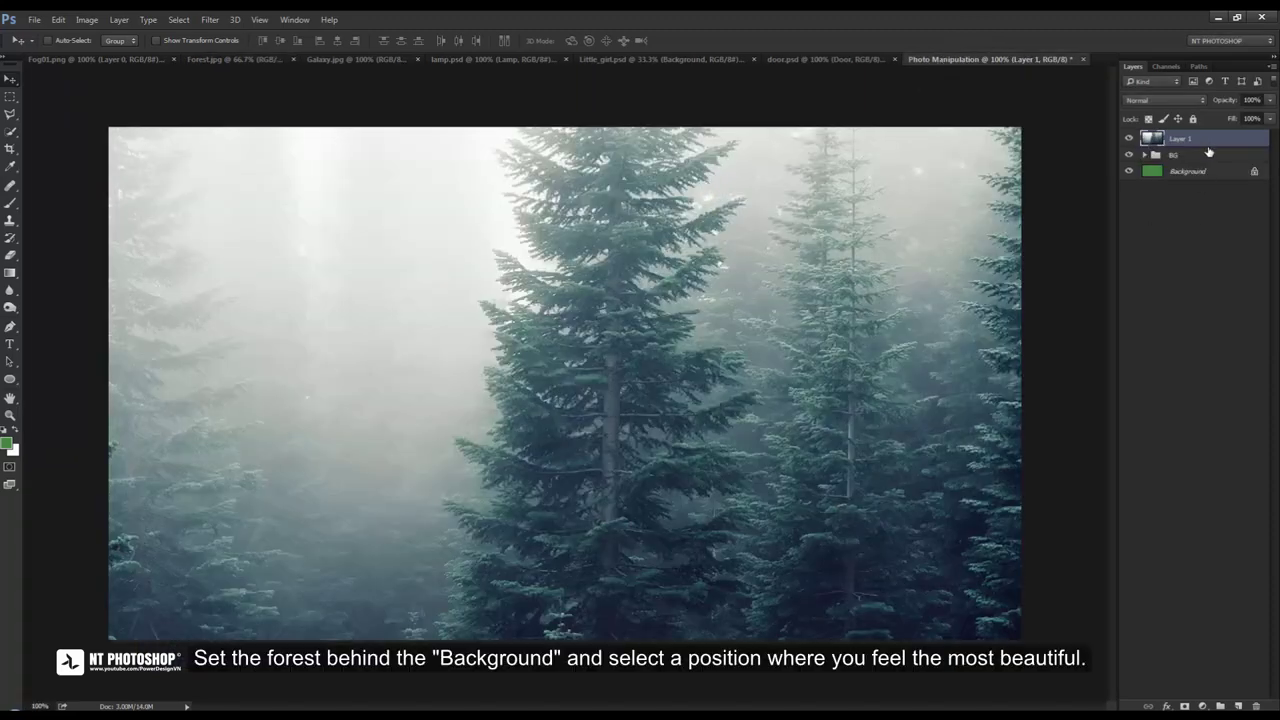
left_click_drag(1189, 140, 1189, 158)
double_click(1181, 154)
type("Forest")
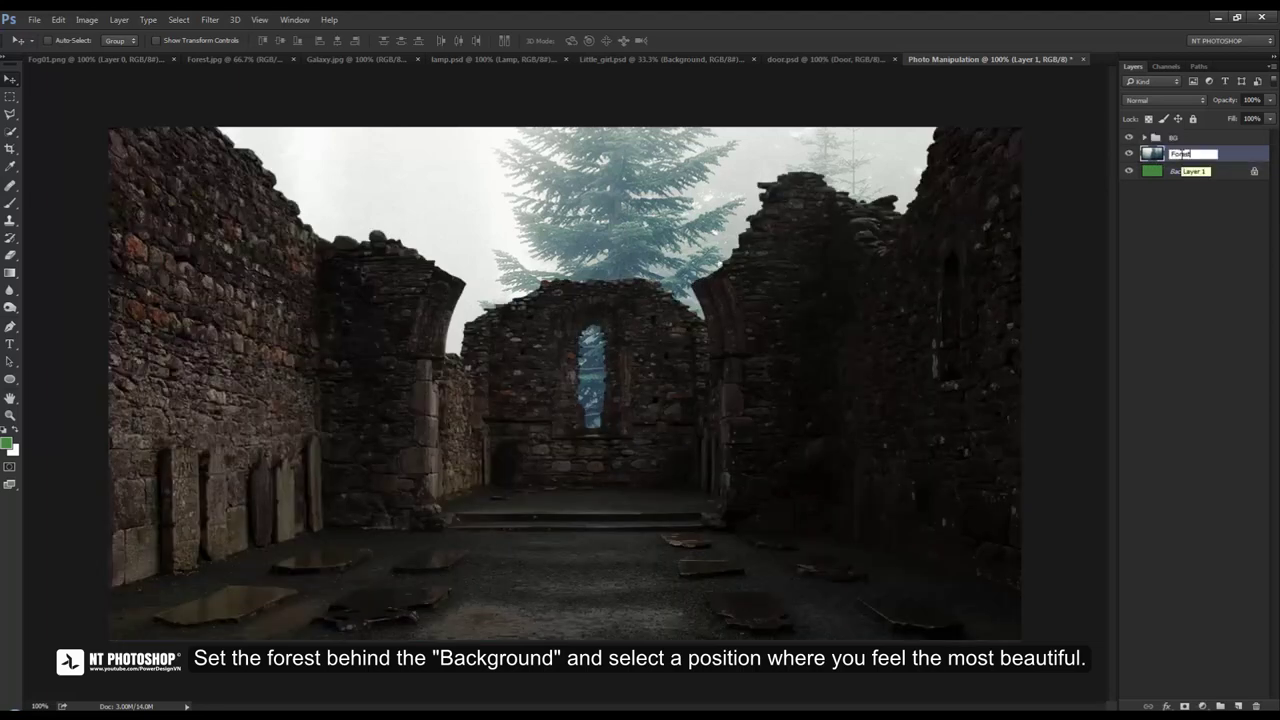
key("Return")
Convert the Forest layer to a smart object
right_click(1181, 157)
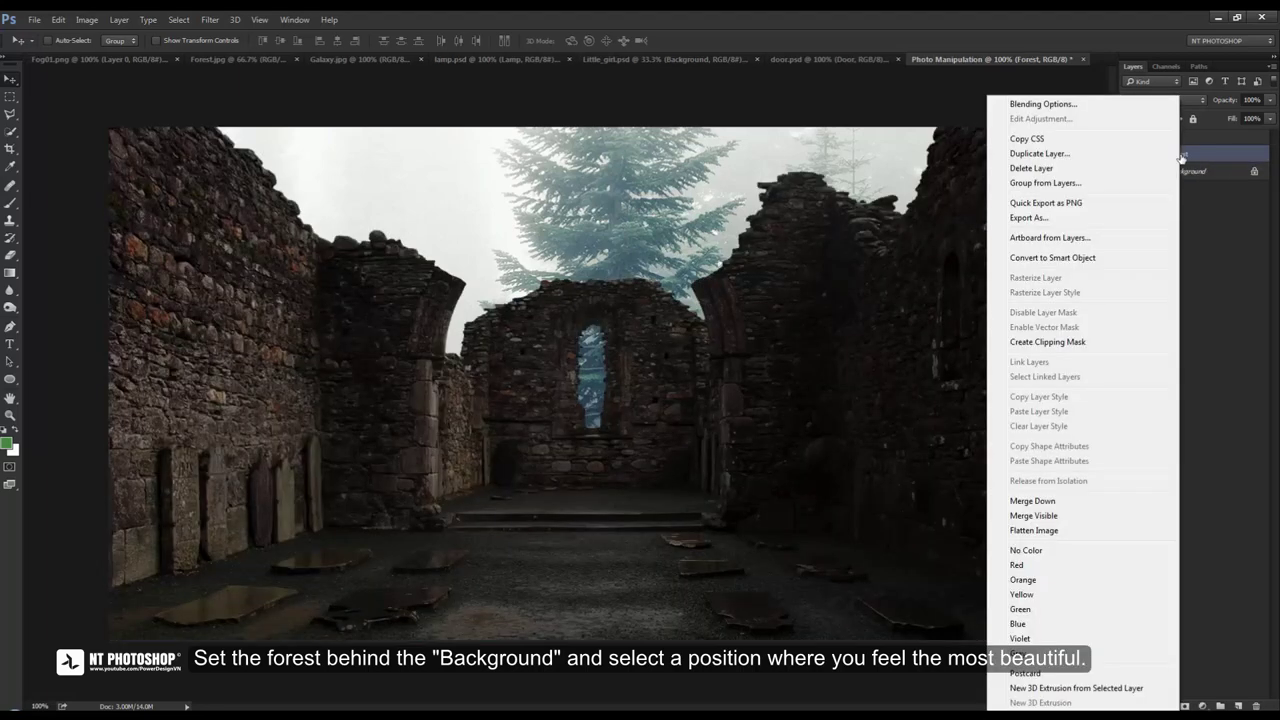
left_click(1120, 258)
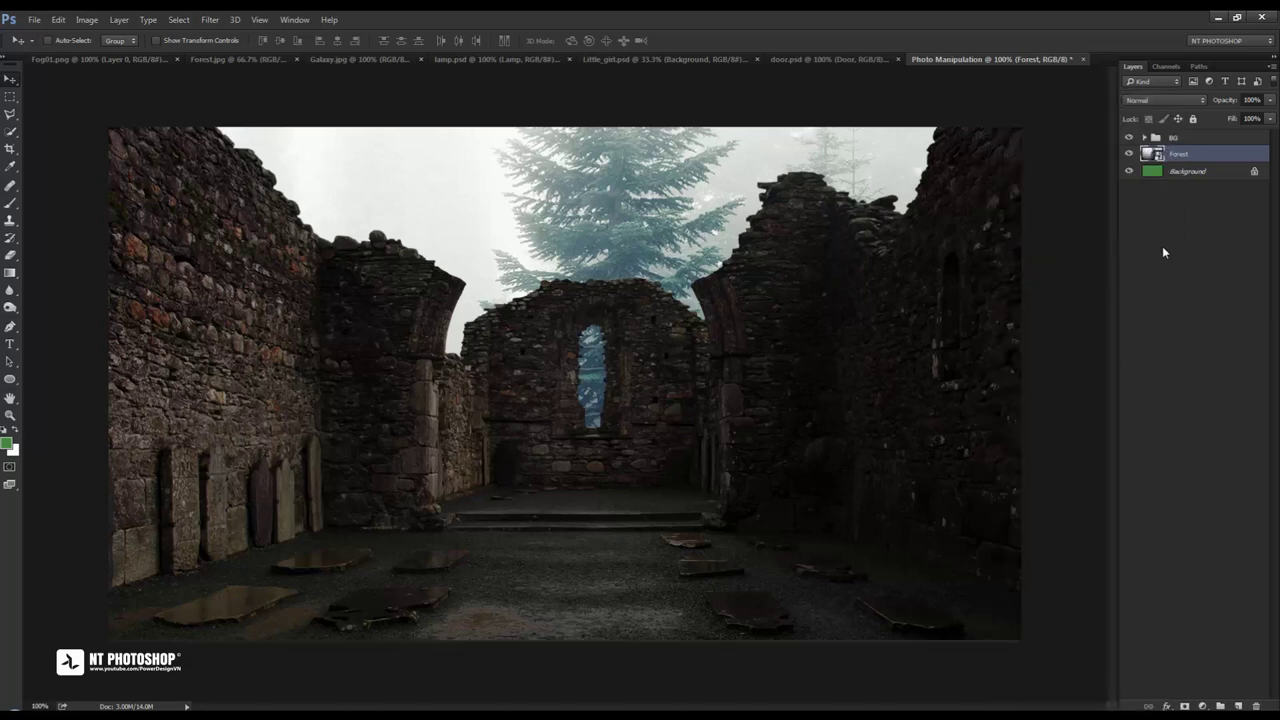
key("ctrl+minus")
Free-transform the Forest layer: flip it horizontally, shift it up and right, and commit
key("ctrl+t")
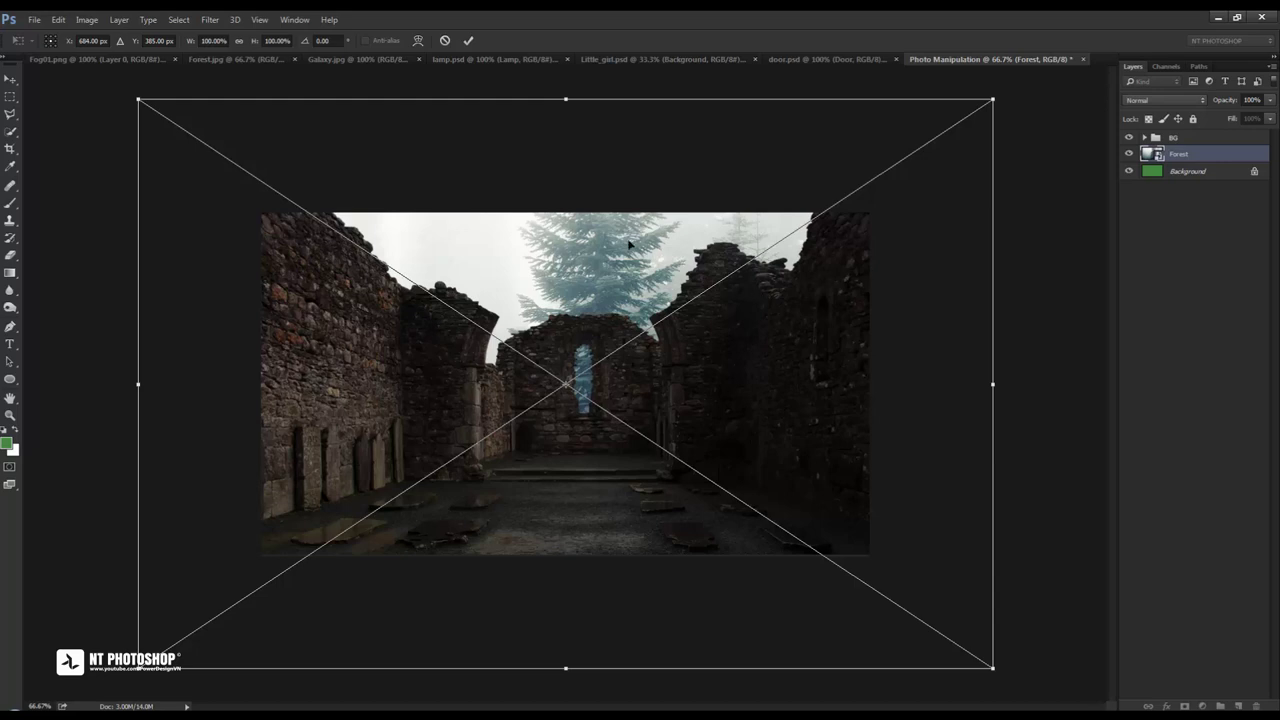
left_click_drag(629, 244, 633, 262)
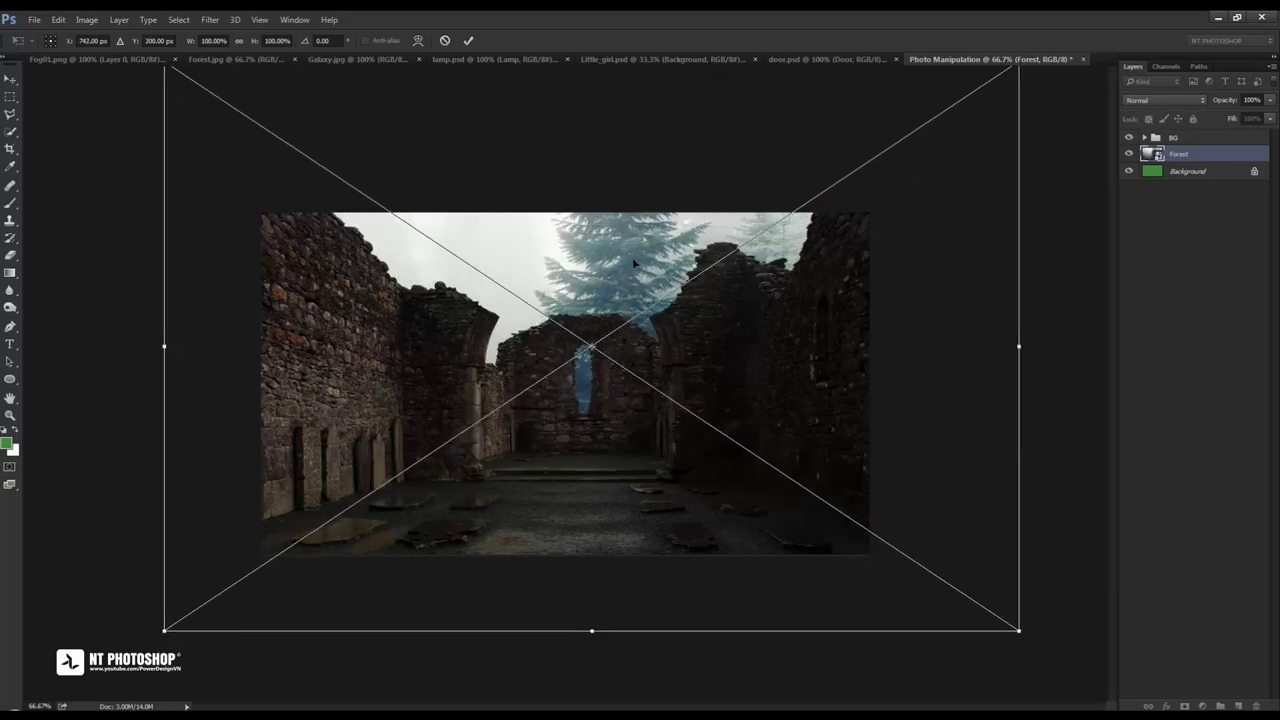
right_click(632, 257)
left_click(700, 449)
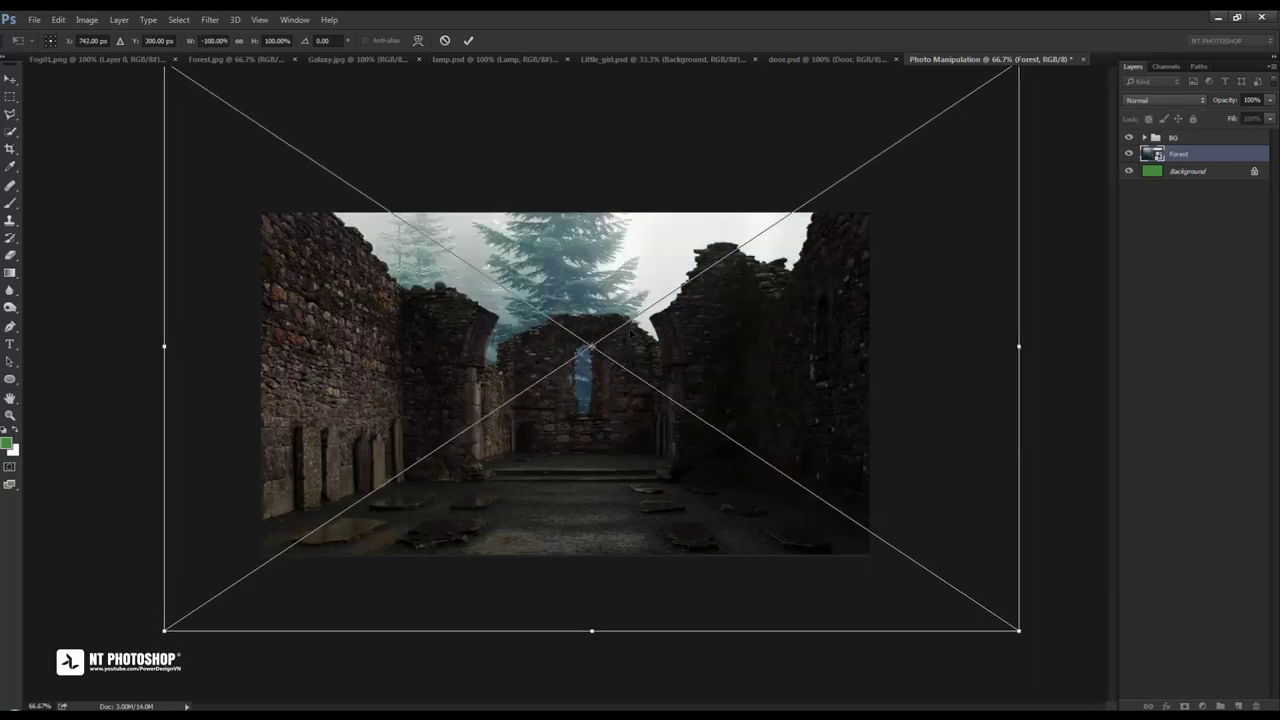
left_click_drag(629, 334, 683, 295)
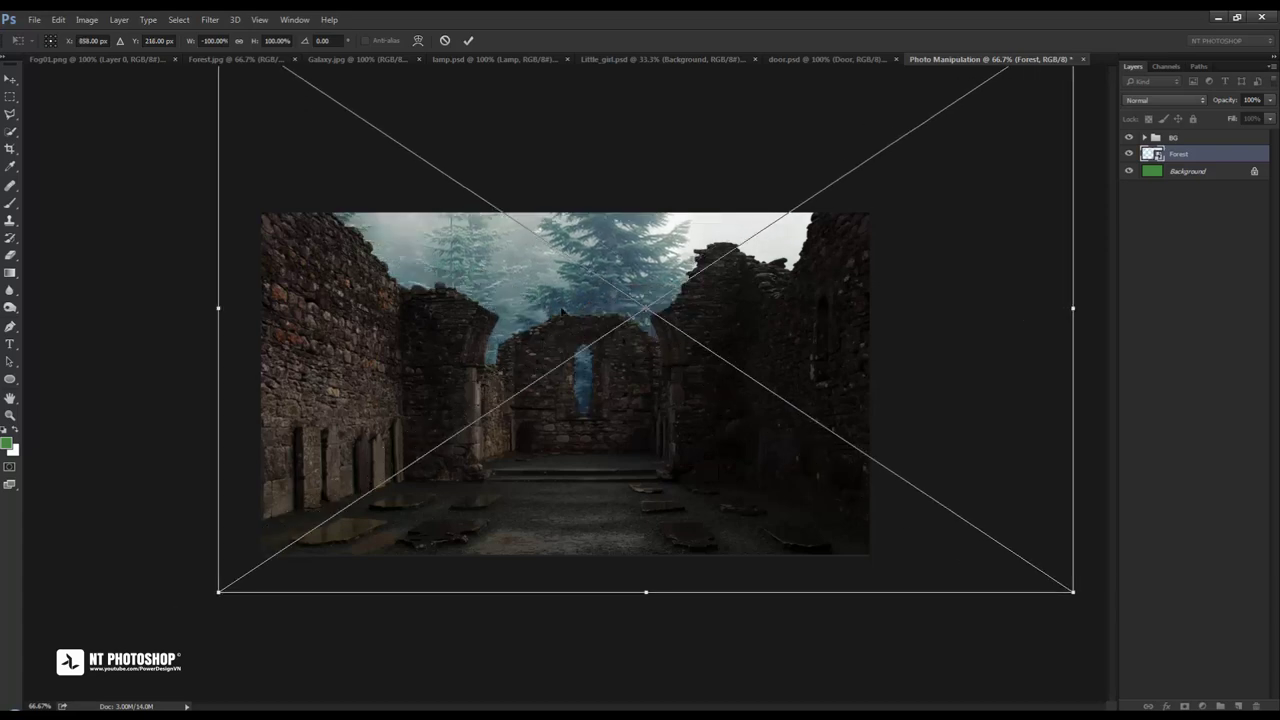
left_click_drag(563, 313, 549, 333)
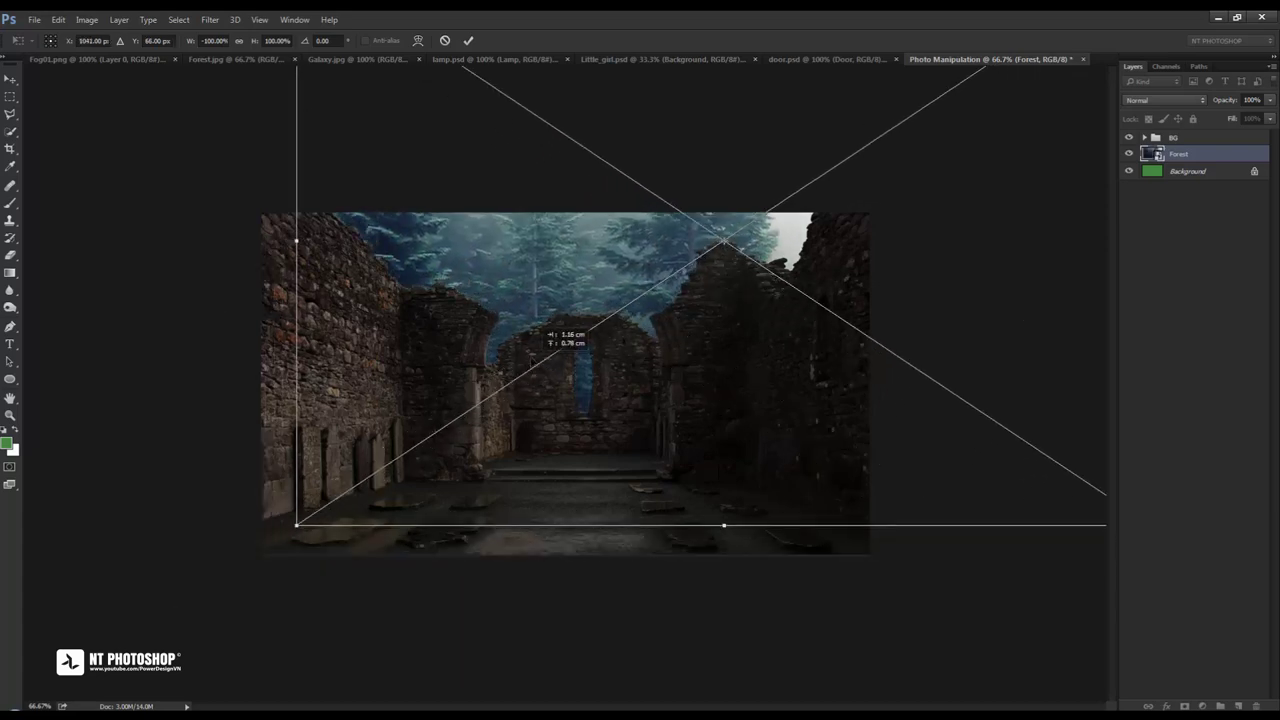
mouse_move(549, 343)
left_mouse_down()
mouse_move(520, 355)
mouse_move(527, 410)
mouse_move(470, 372)
mouse_move(527, 372)
mouse_move(543, 355)
mouse_move(529, 346)
mouse_move(523, 423)
mouse_move(543, 433)
mouse_move(517, 441)
left_mouse_up()
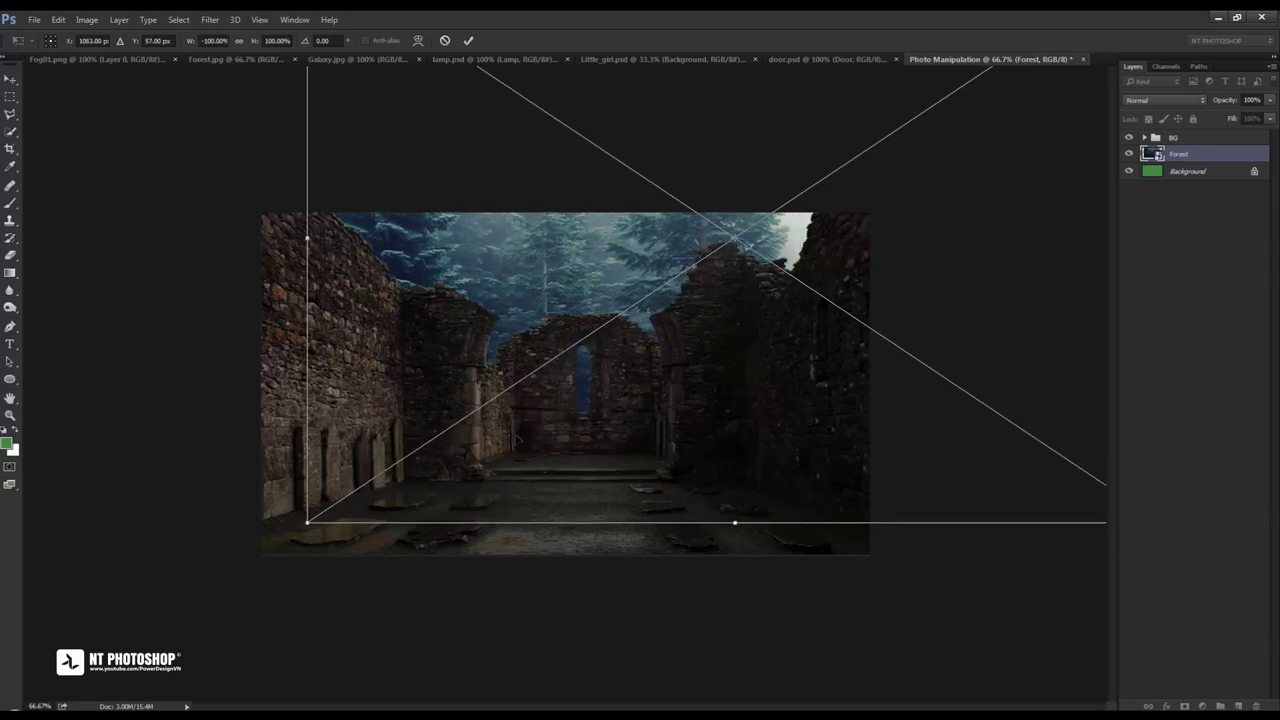
left_click_drag(583, 416, 580, 412)
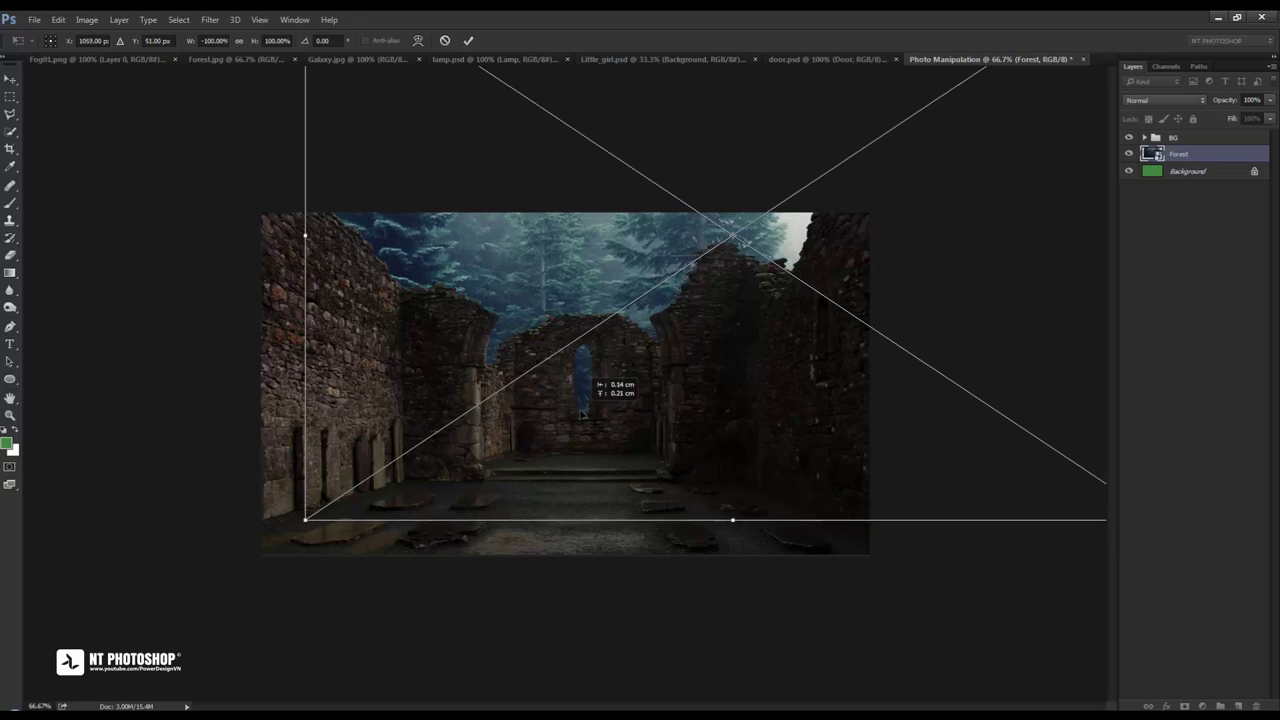
left_click(467, 40)
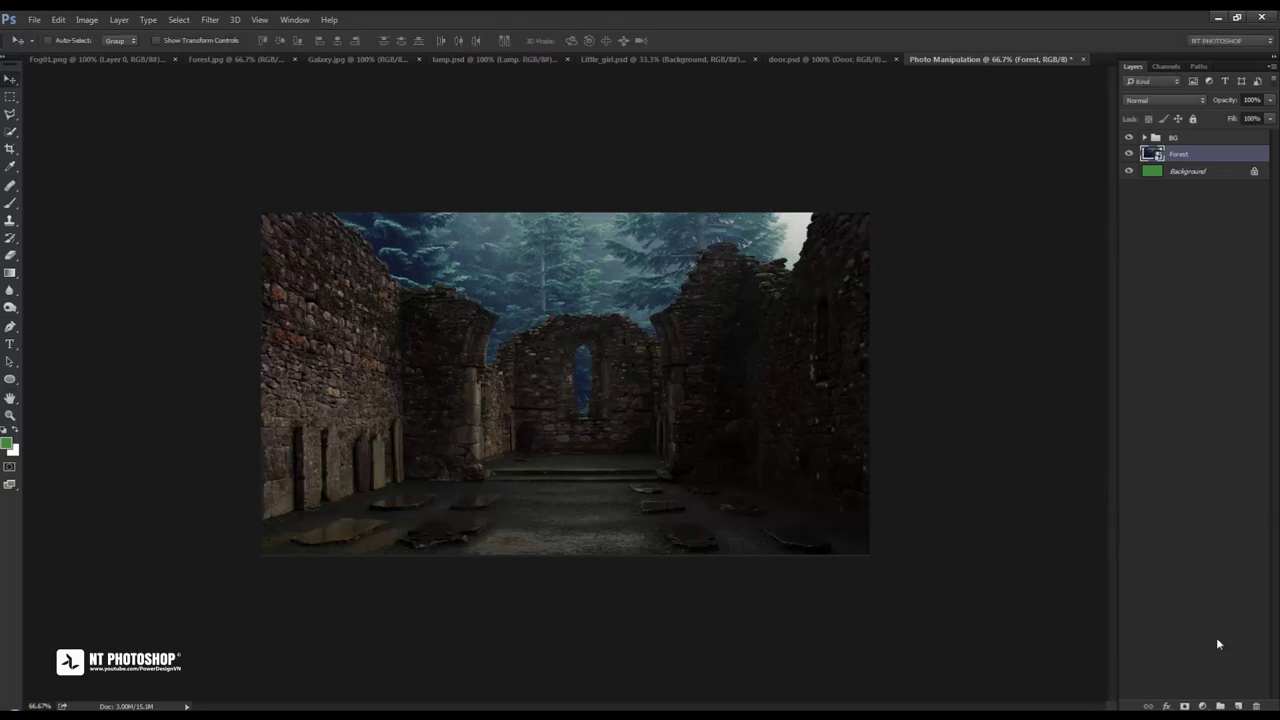
Add an Exposure 2 adjustment clipped to Forest at -1.71, then toggle it to compare
left_click(1203, 705)
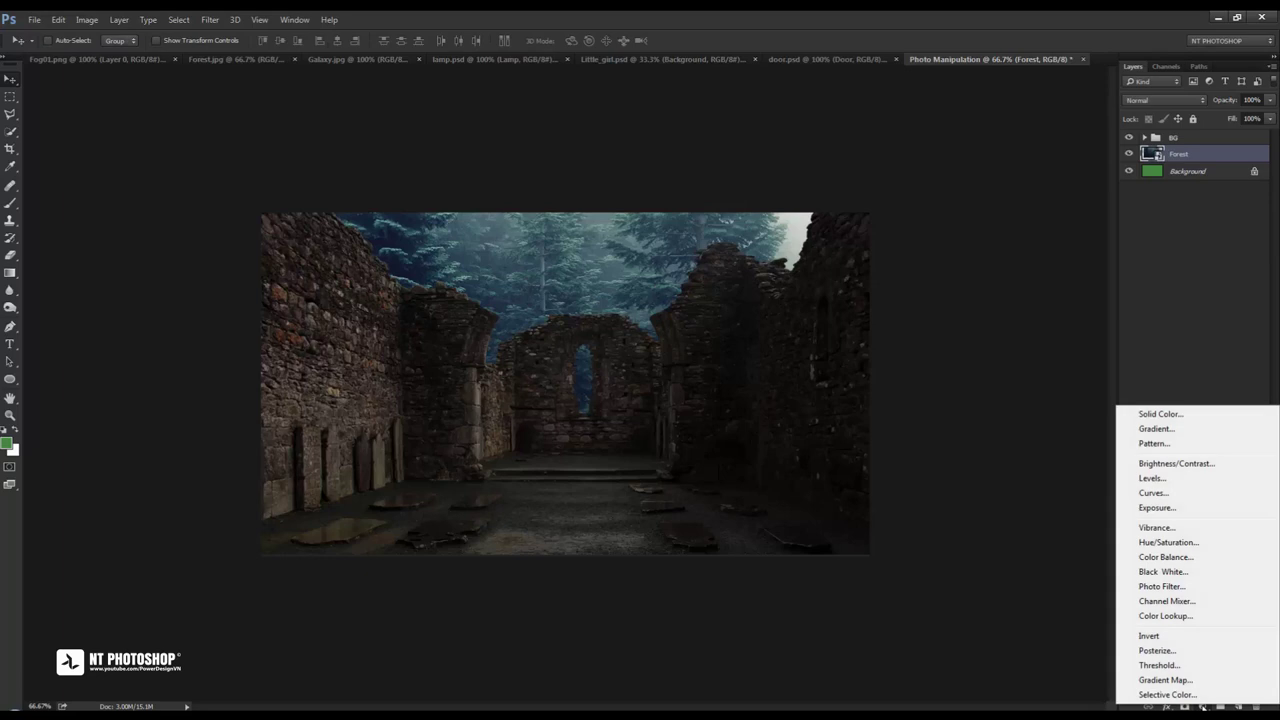
left_click(1201, 507)
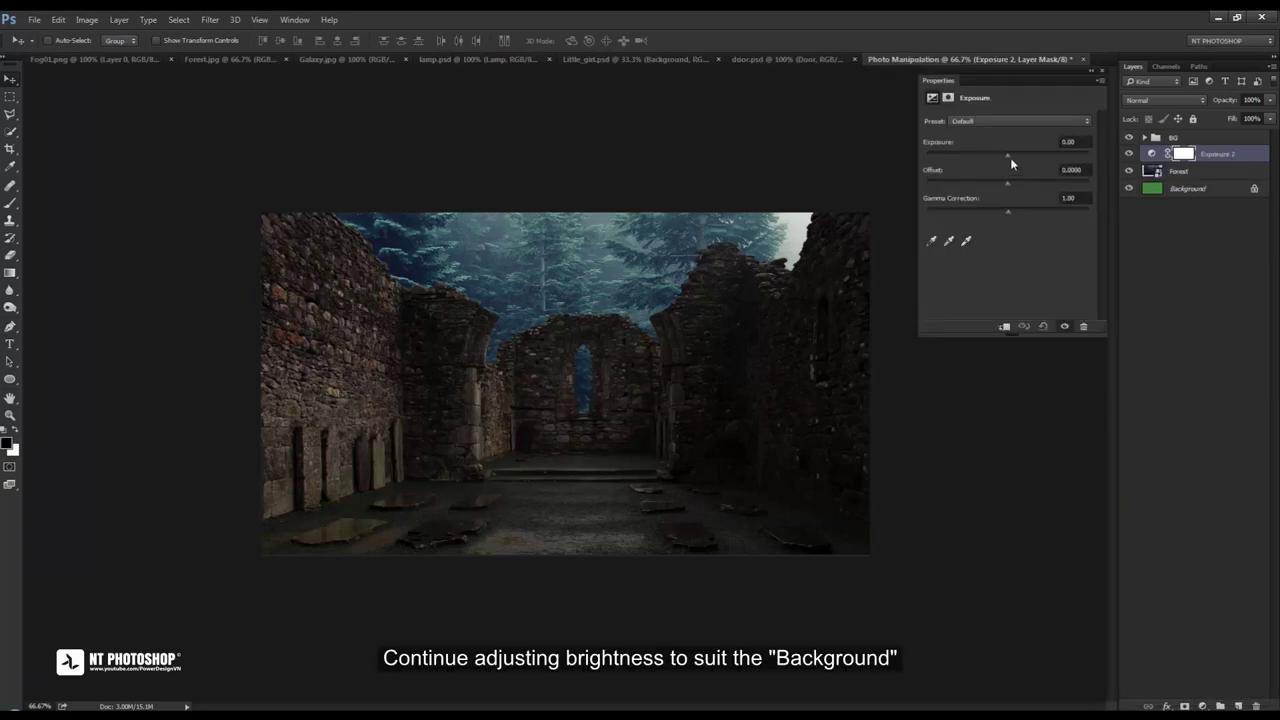
left_click(1004, 327)
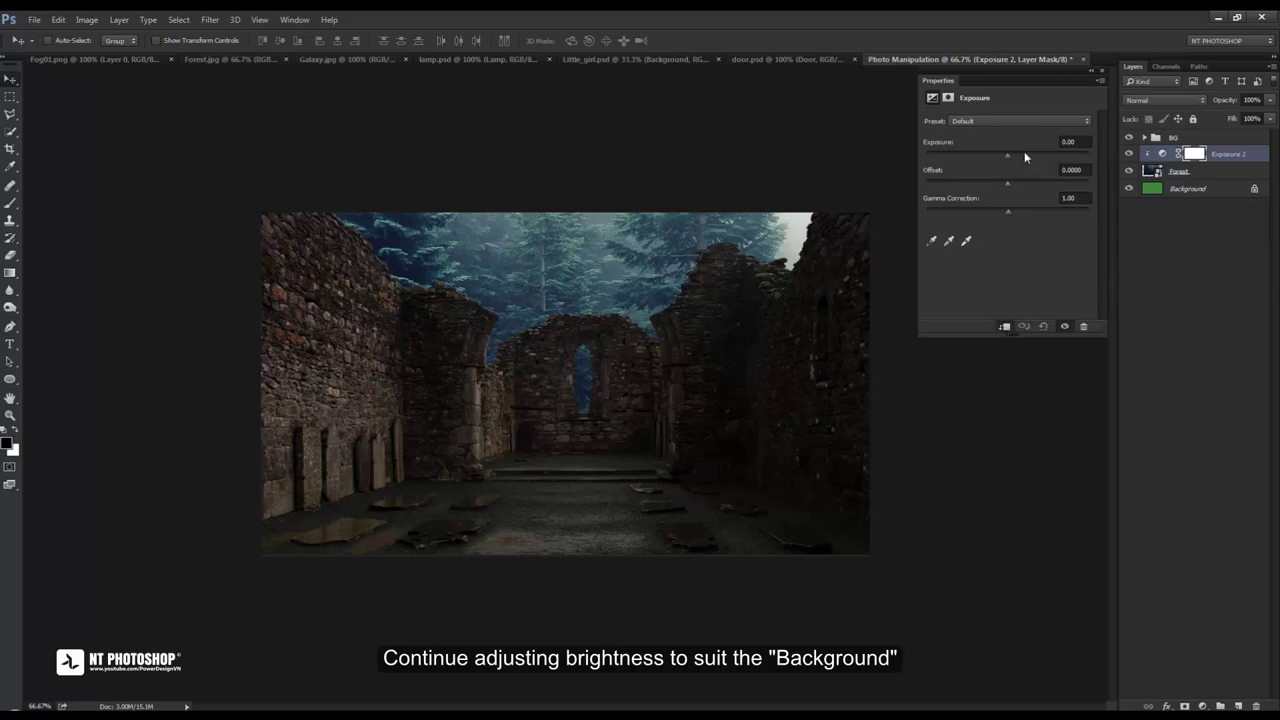
left_click_drag(1008, 156, 990, 156)
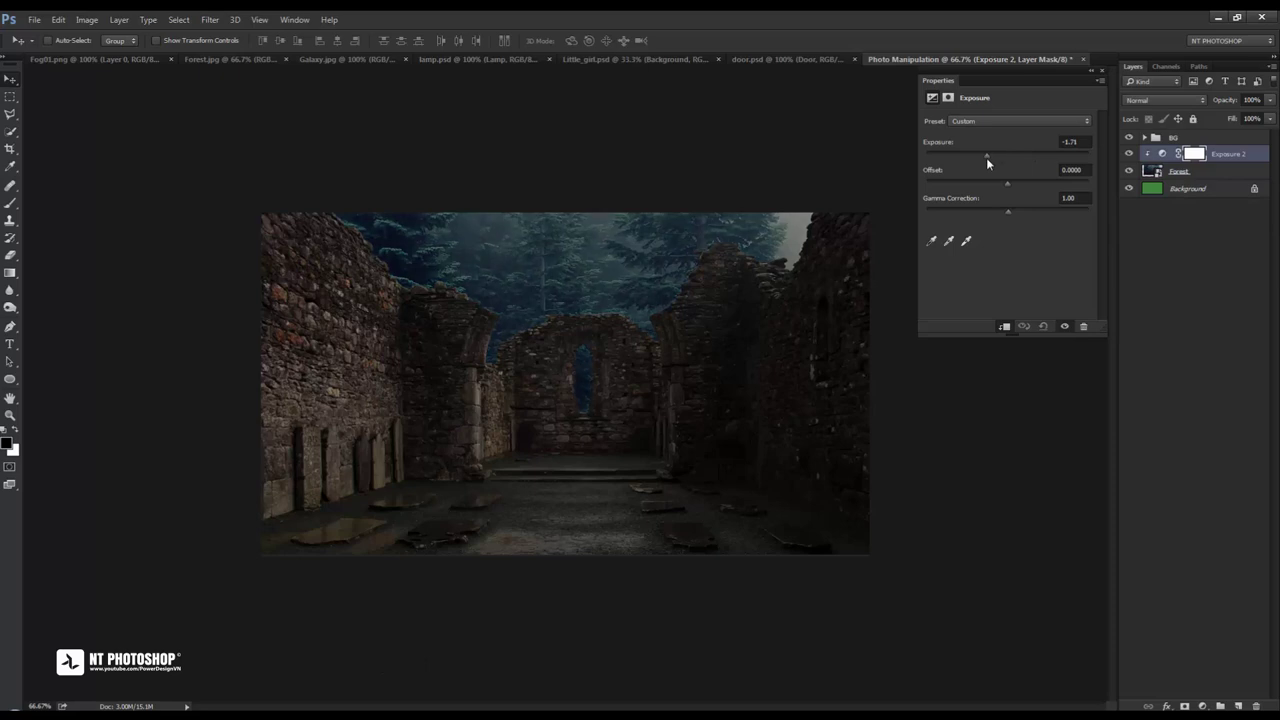
left_click(1101, 70)
key("ctrl+1")
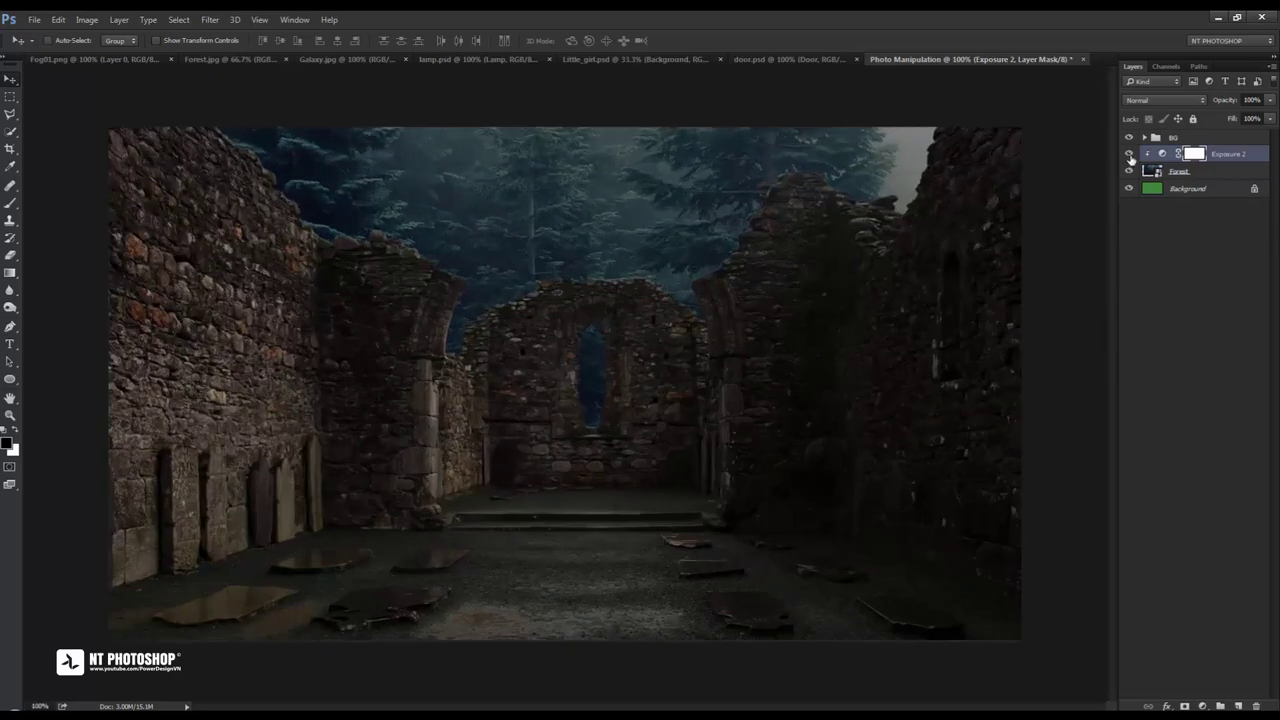
left_click(1129, 153)
left_click(1130, 155)
Clip a Curves 1 adjustment to Forest with midtones pulled down, then drag in the Fog01.png image
left_click(1202, 705)
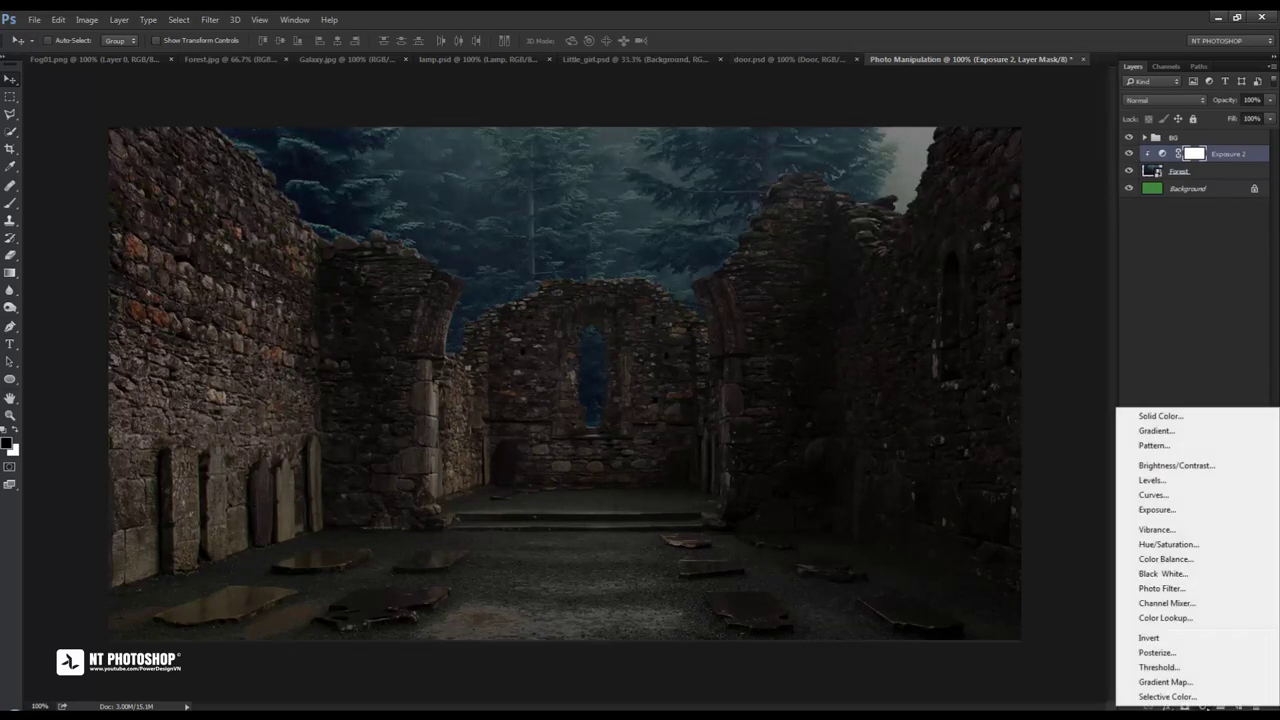
left_click(1152, 495)
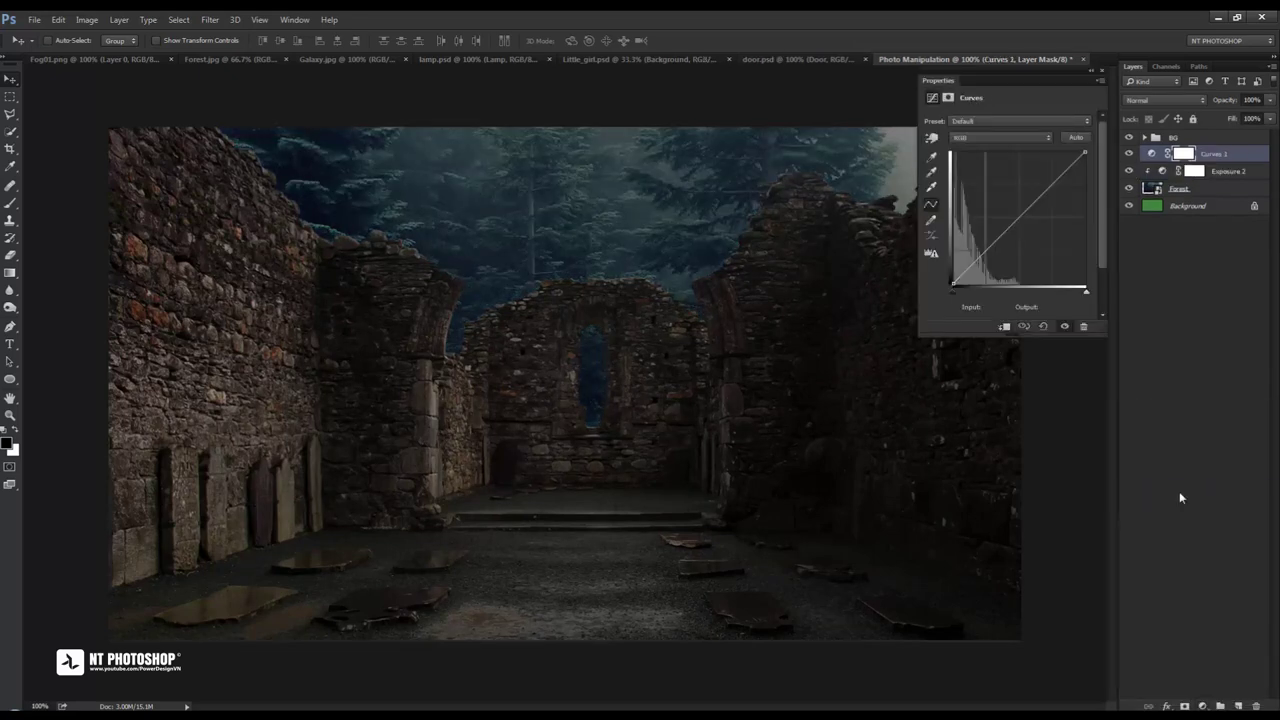
left_click(1004, 326)
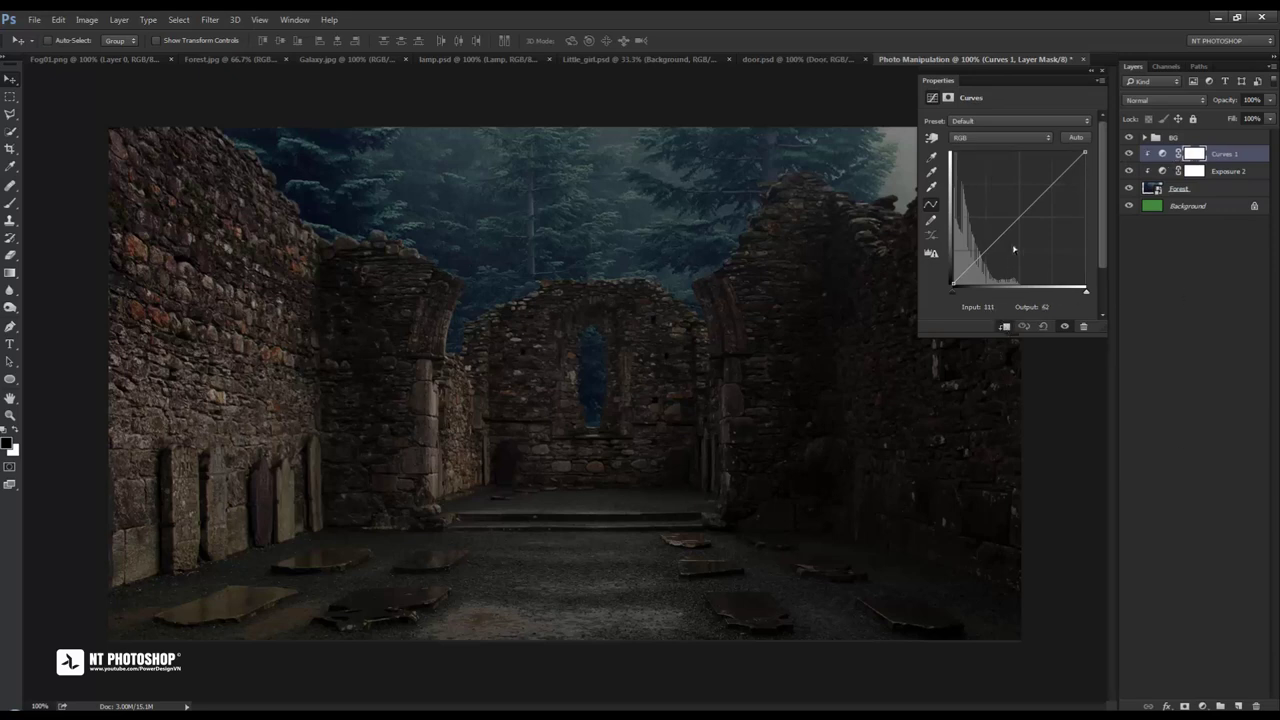
left_click_drag(1018, 221, 1019, 232)
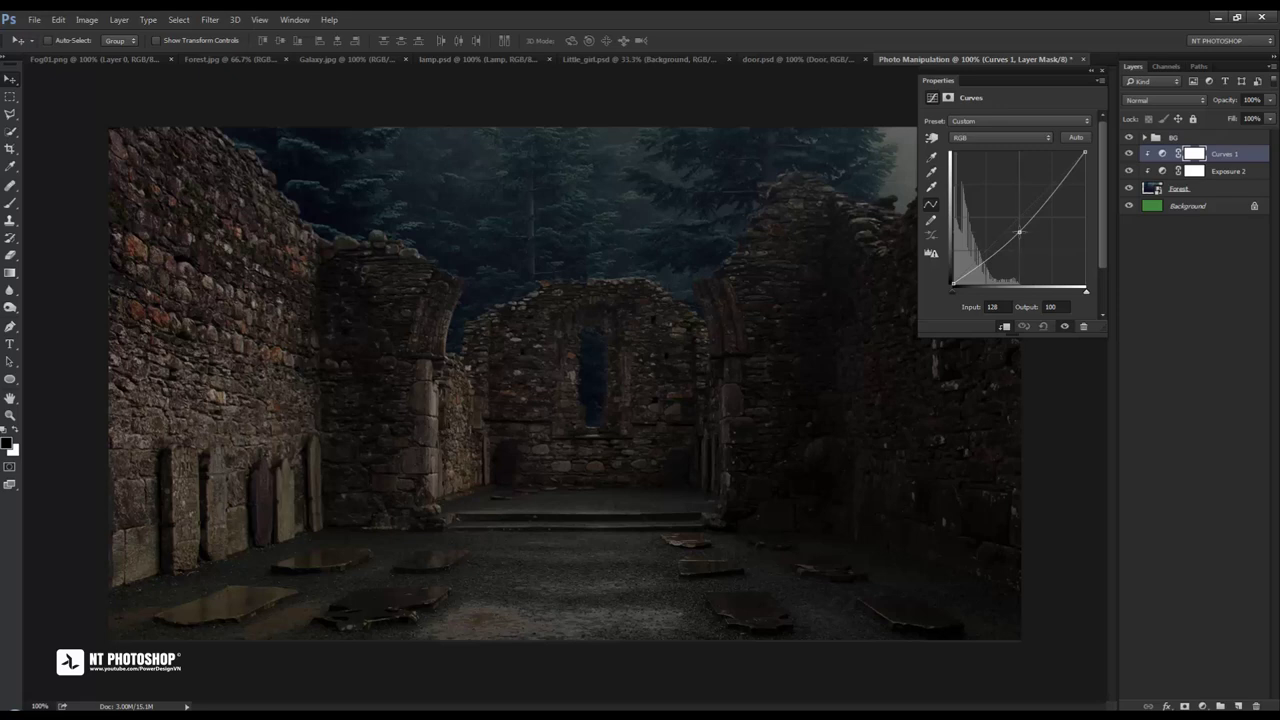
left_click(1104, 74)
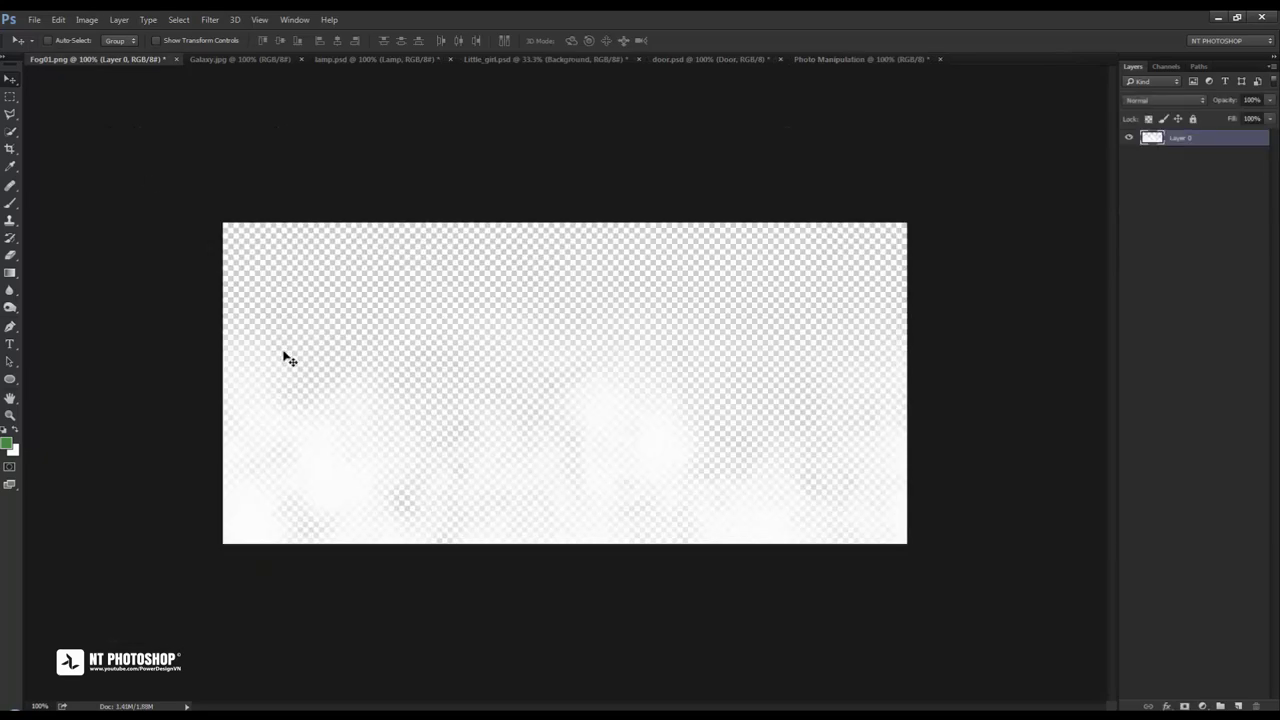
mouse_move(360, 462)
left_mouse_down()
mouse_move(820, 62)
mouse_move(791, 194)
left_mouse_up()
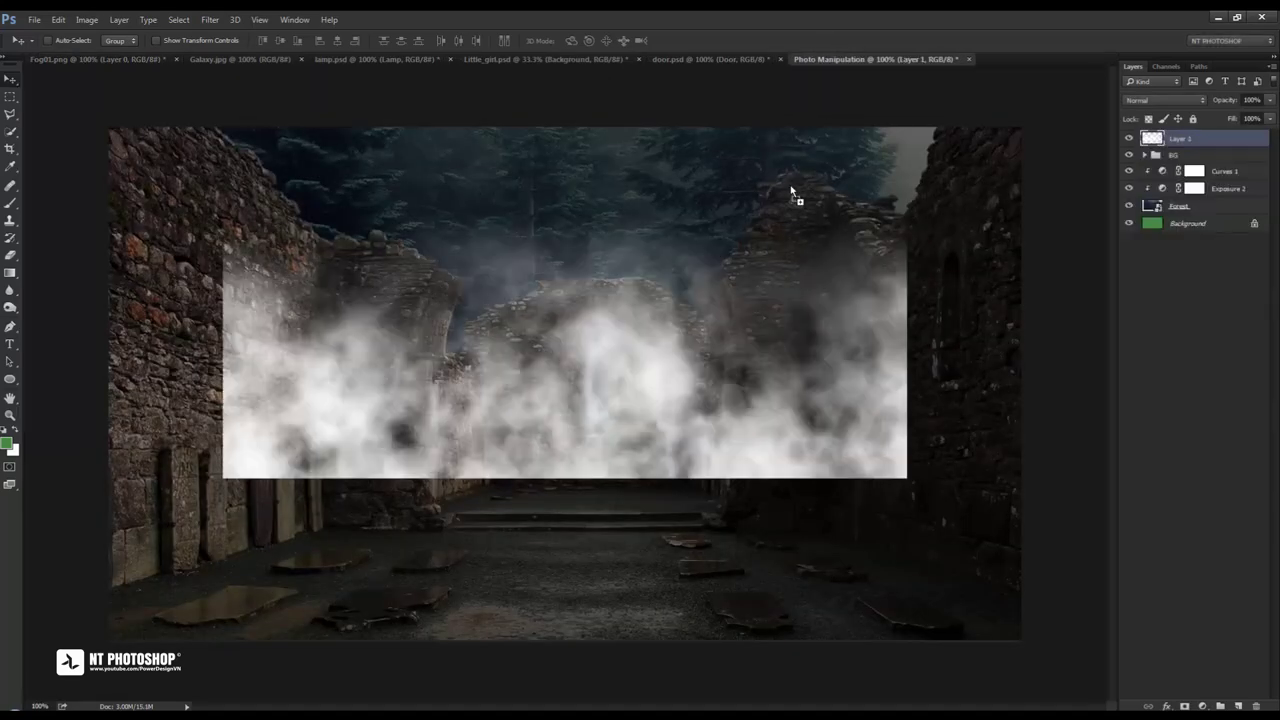
Rename the fog layer 'Fog' and move it directly above the Forest layer
double_click(1181, 138)
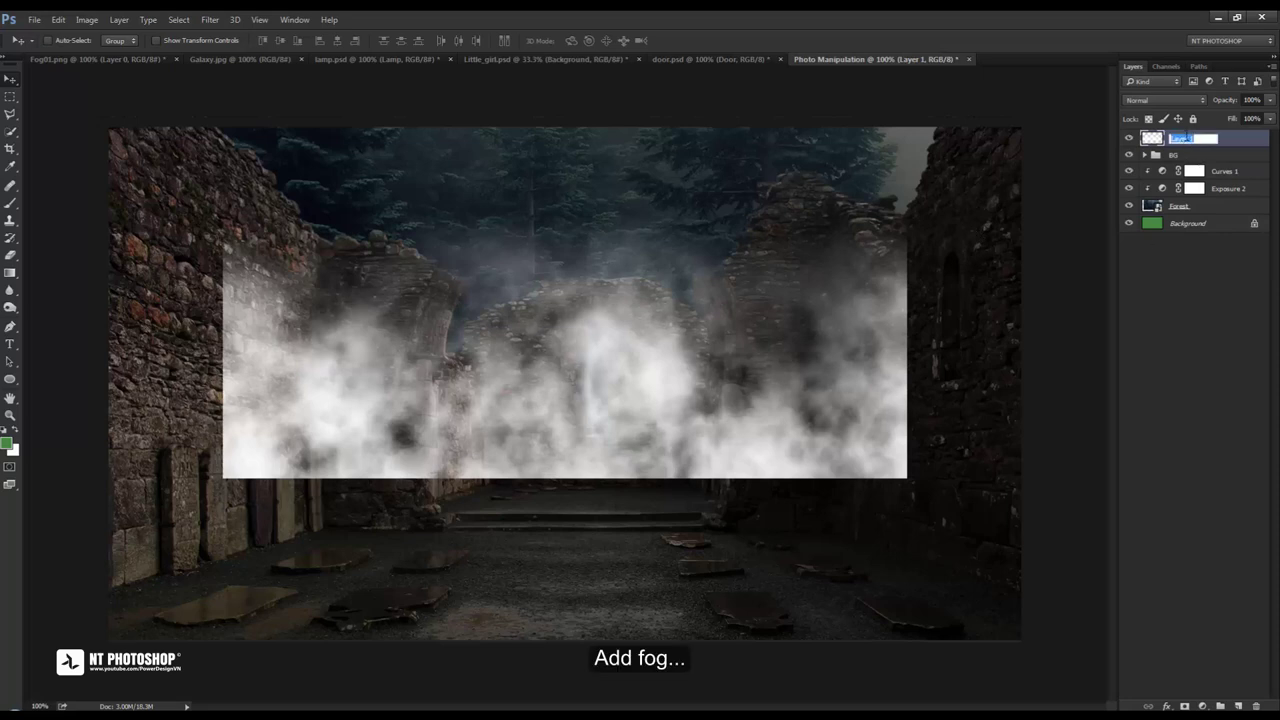
type("Fog")
key("Return")
left_click_drag(1232, 140, 1232, 194)
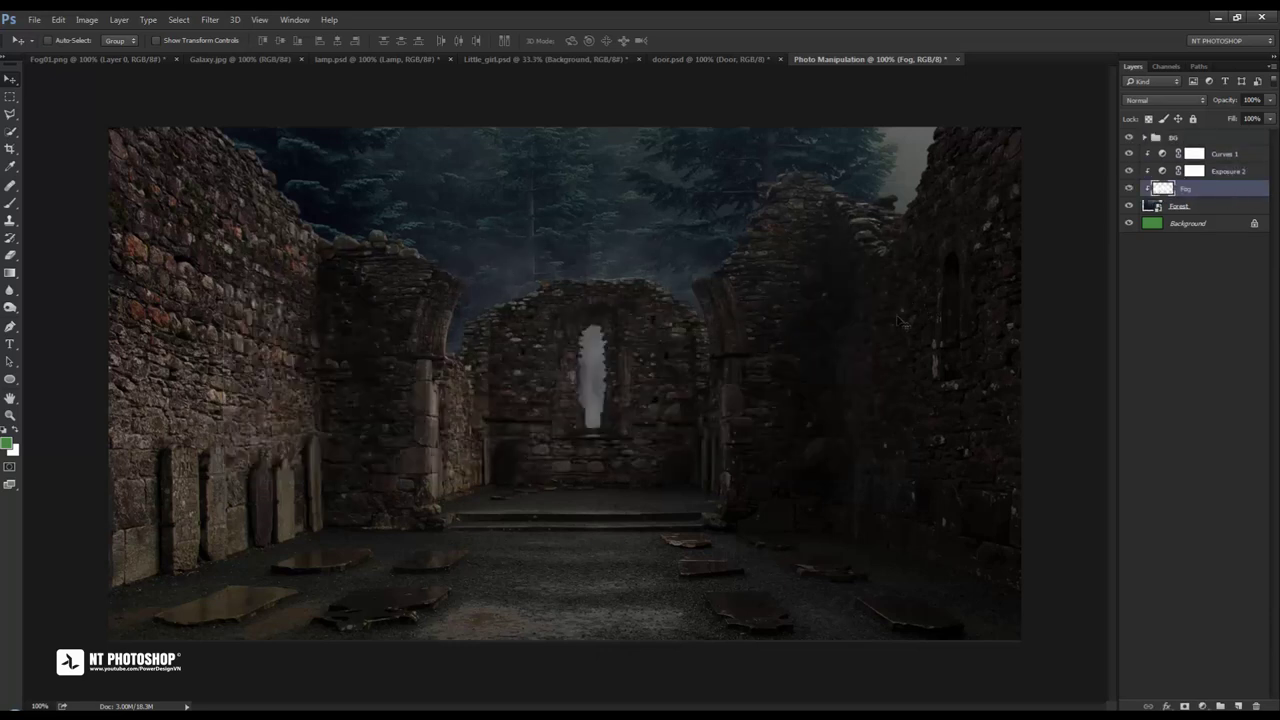
Move the fog up into the sky behind the ruins and reposition it with Free Transform
left_click_drag(603, 385, 557, 188)
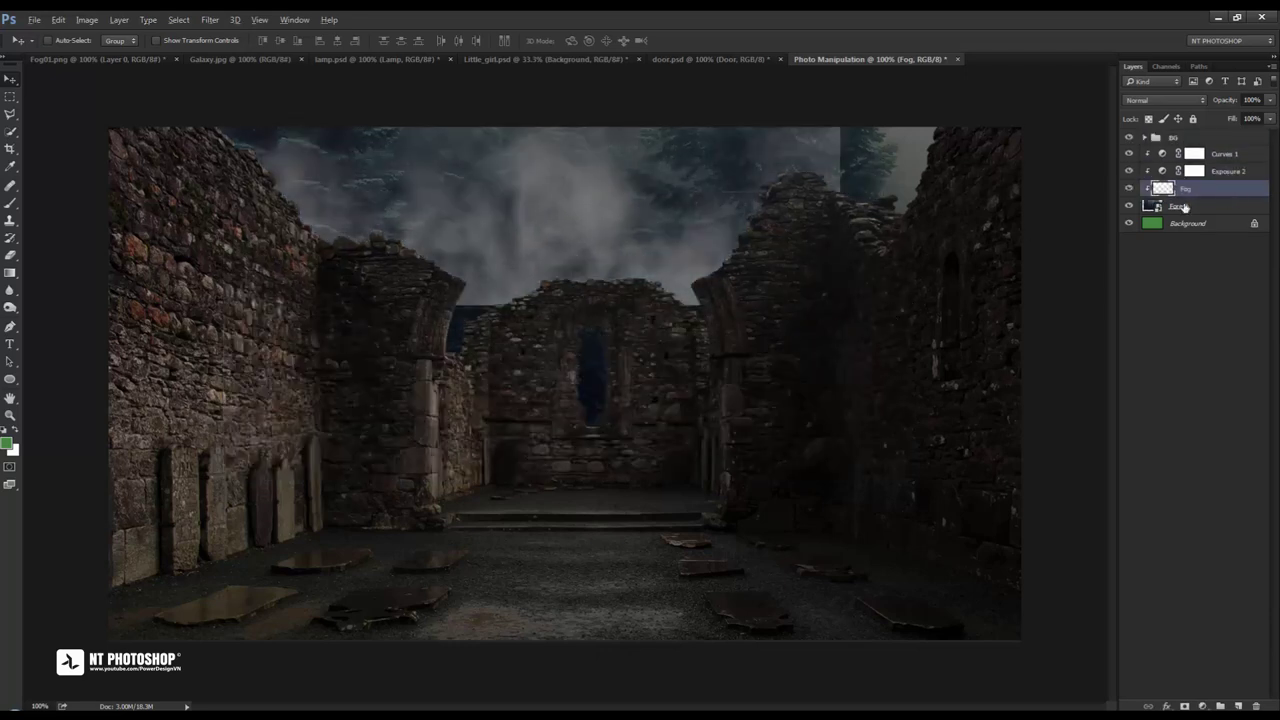
left_click_drag(1232, 193, 1232, 190)
left_click_drag(686, 306, 572, 200)
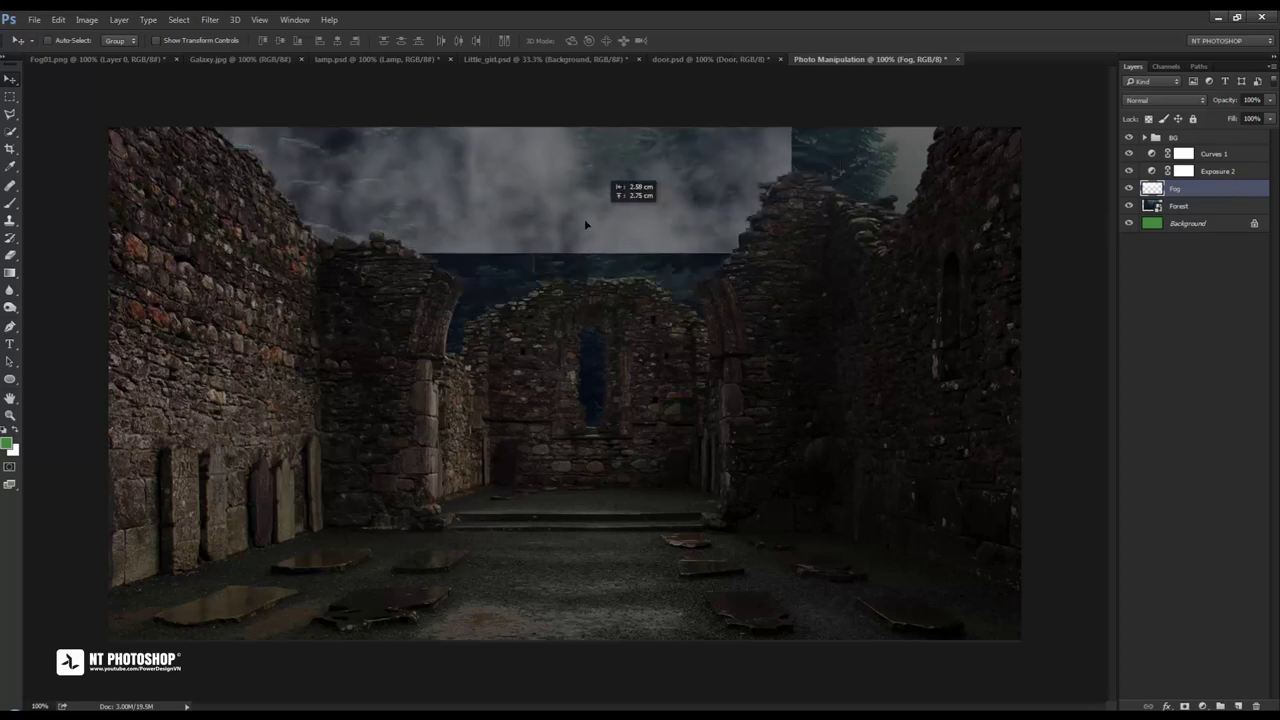
key("ctrl+t")
left_click_drag(676, 311, 685, 348)
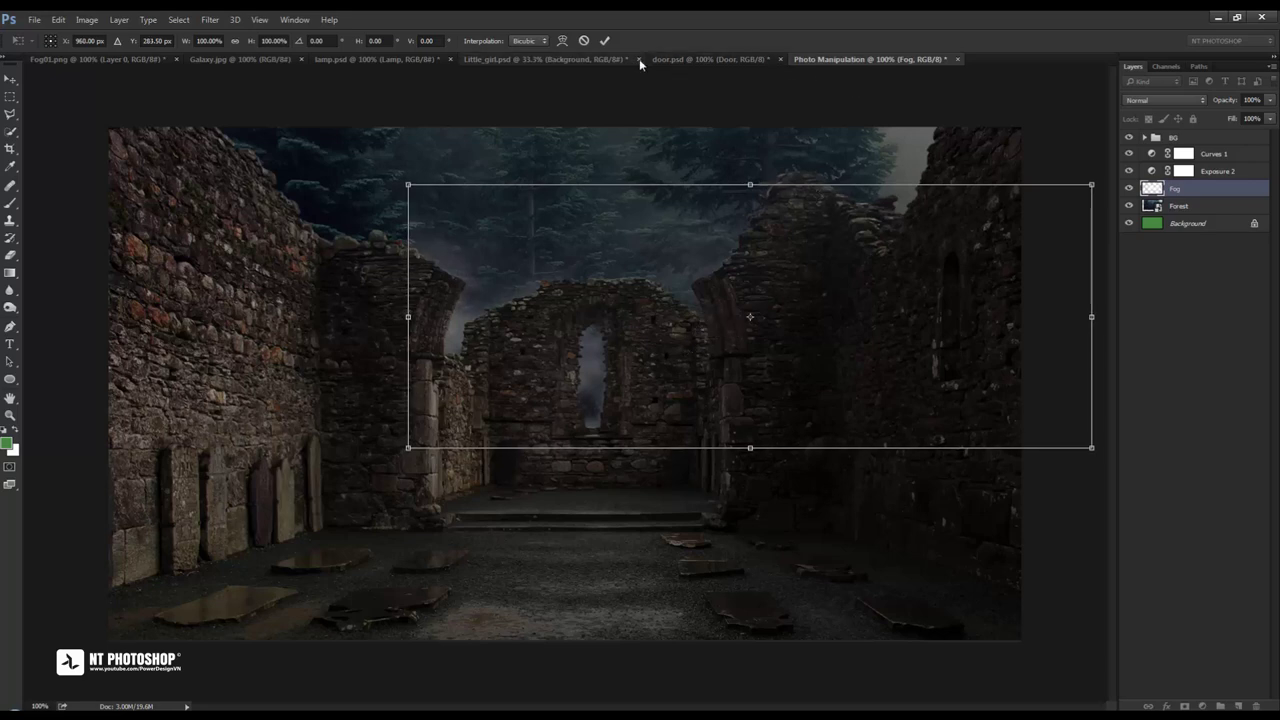
Commit the fog placement and duplicate the Fog layer as Fog copy over the sky
left_click(606, 41)
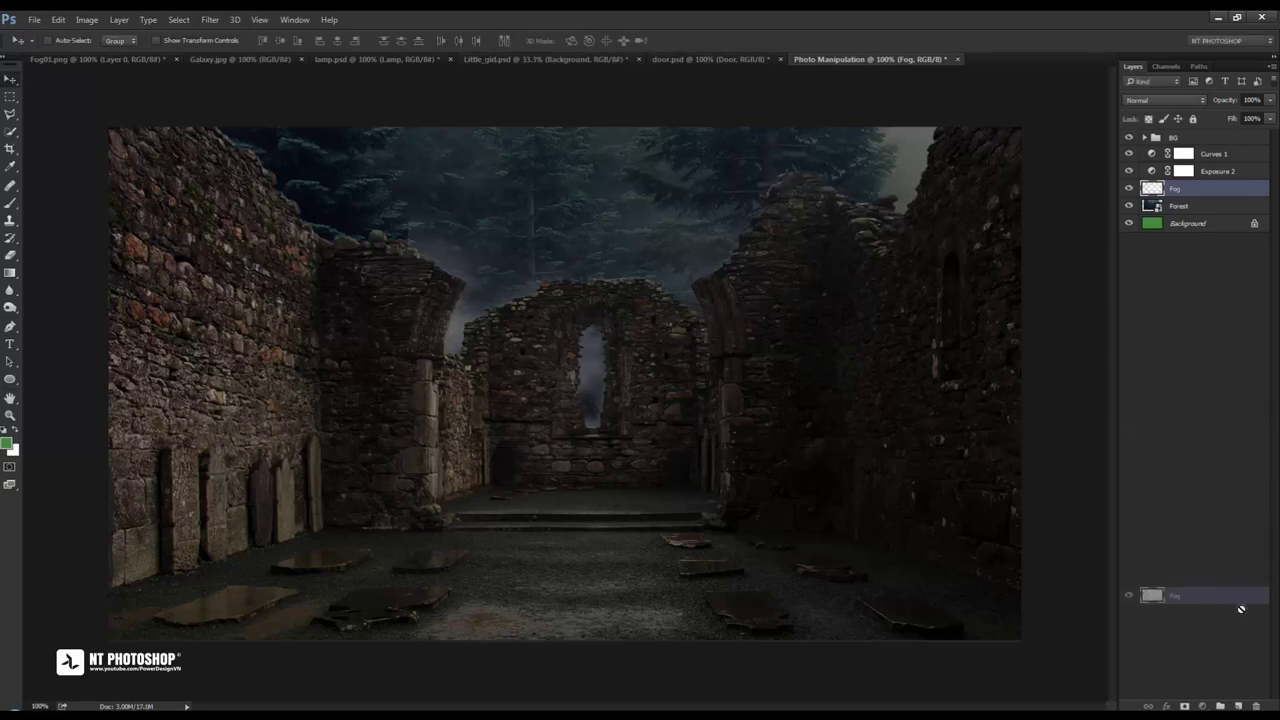
left_click_drag(1175, 188, 1238, 706)
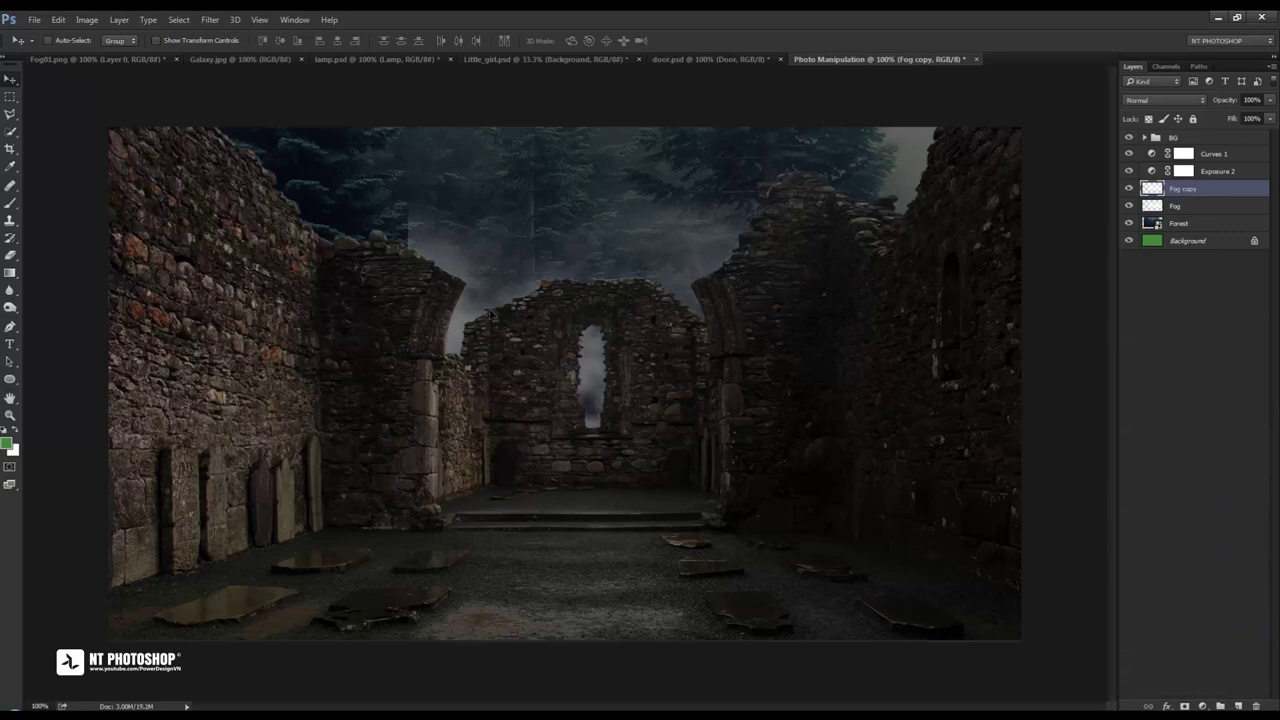
mouse_move(493, 314)
left_mouse_down()
mouse_move(232, 224)
mouse_move(435, 188)
left_mouse_up()
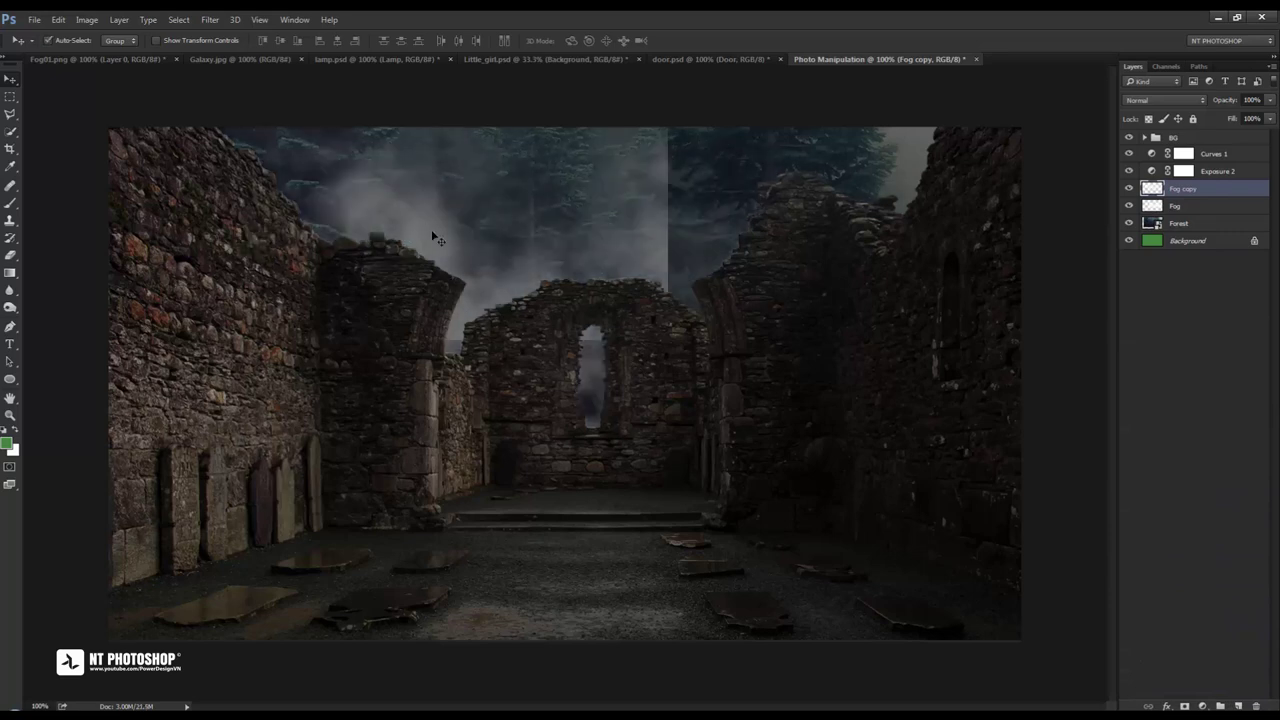
Rotate the Fog copy about 36.30° and position it across the sky above the walls
key("ctrl+t")
left_click_drag(690, 345, 735, 385)
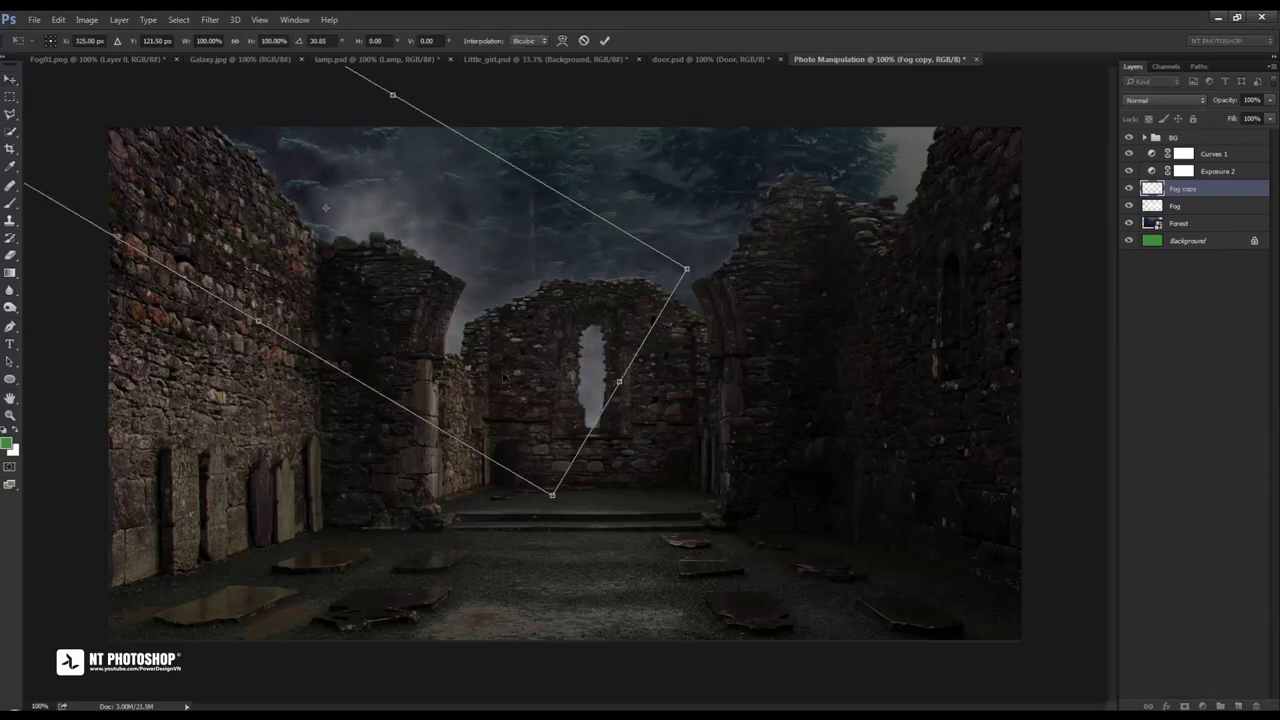
mouse_move(493, 335)
left_mouse_down()
mouse_move(493, 383)
mouse_move(541, 380)
left_mouse_up()
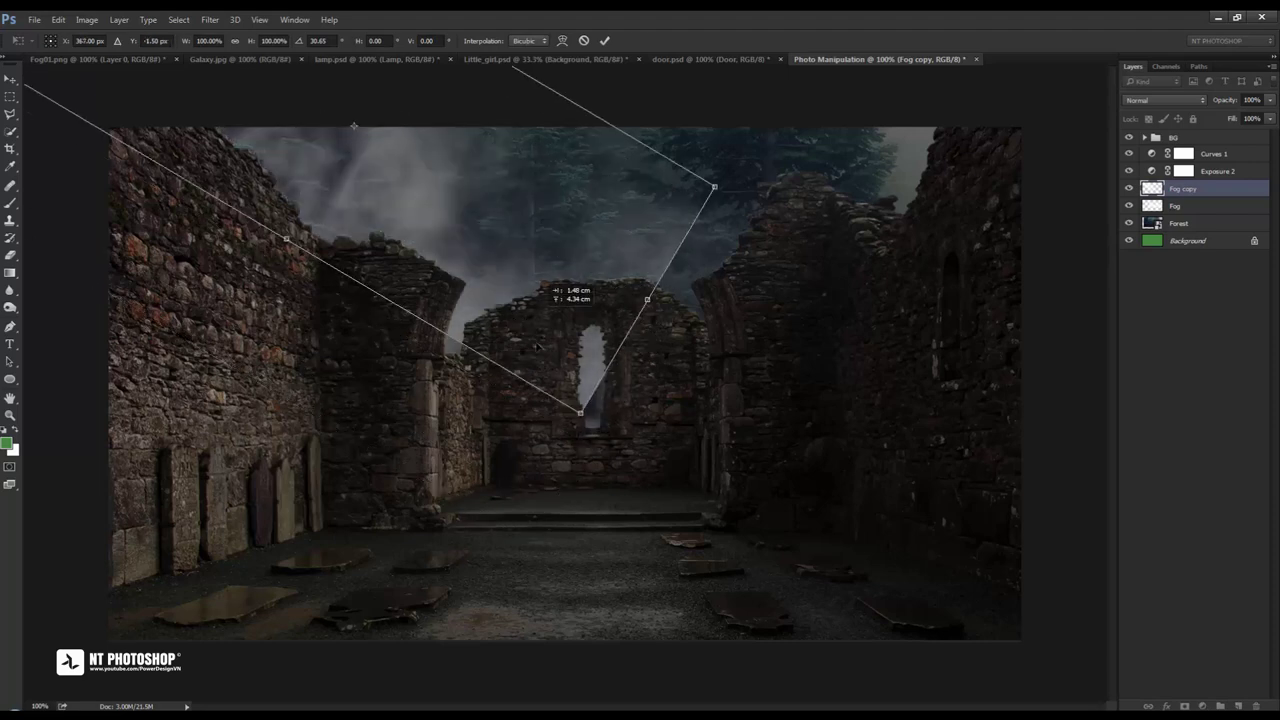
left_click_drag(806, 411, 797, 433)
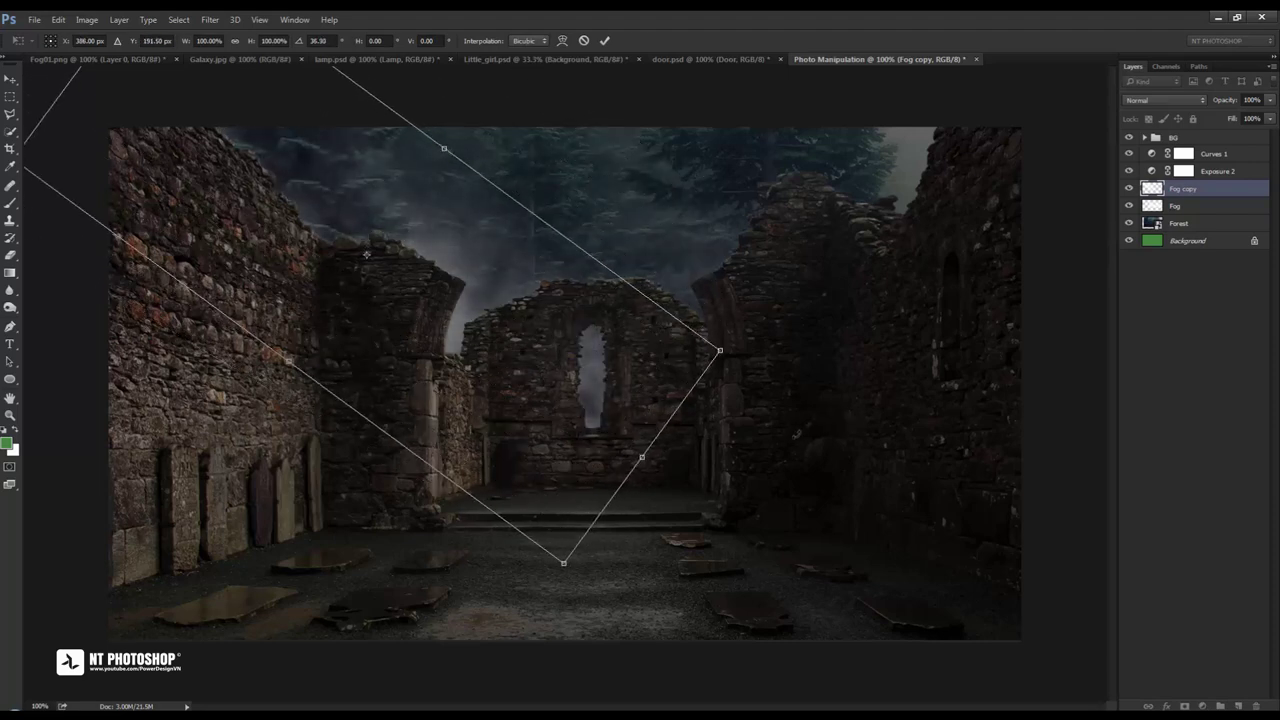
left_click_drag(542, 456, 516, 466)
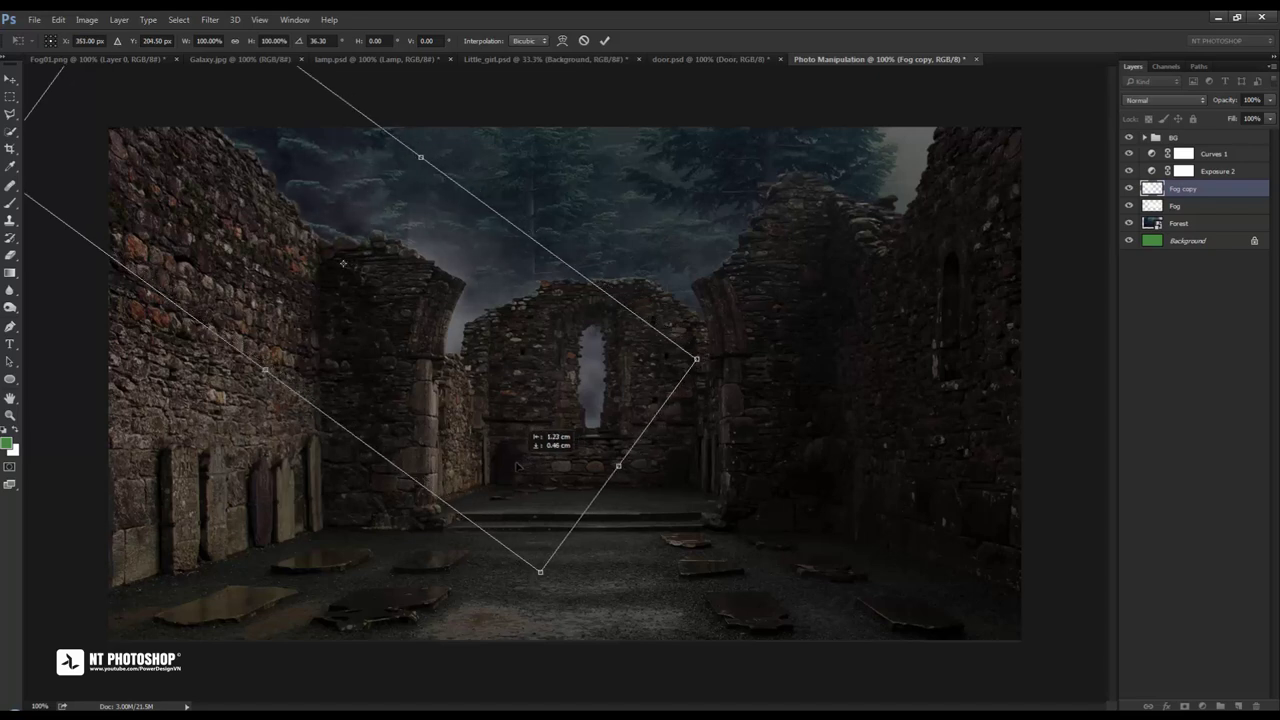
left_click(604, 40)
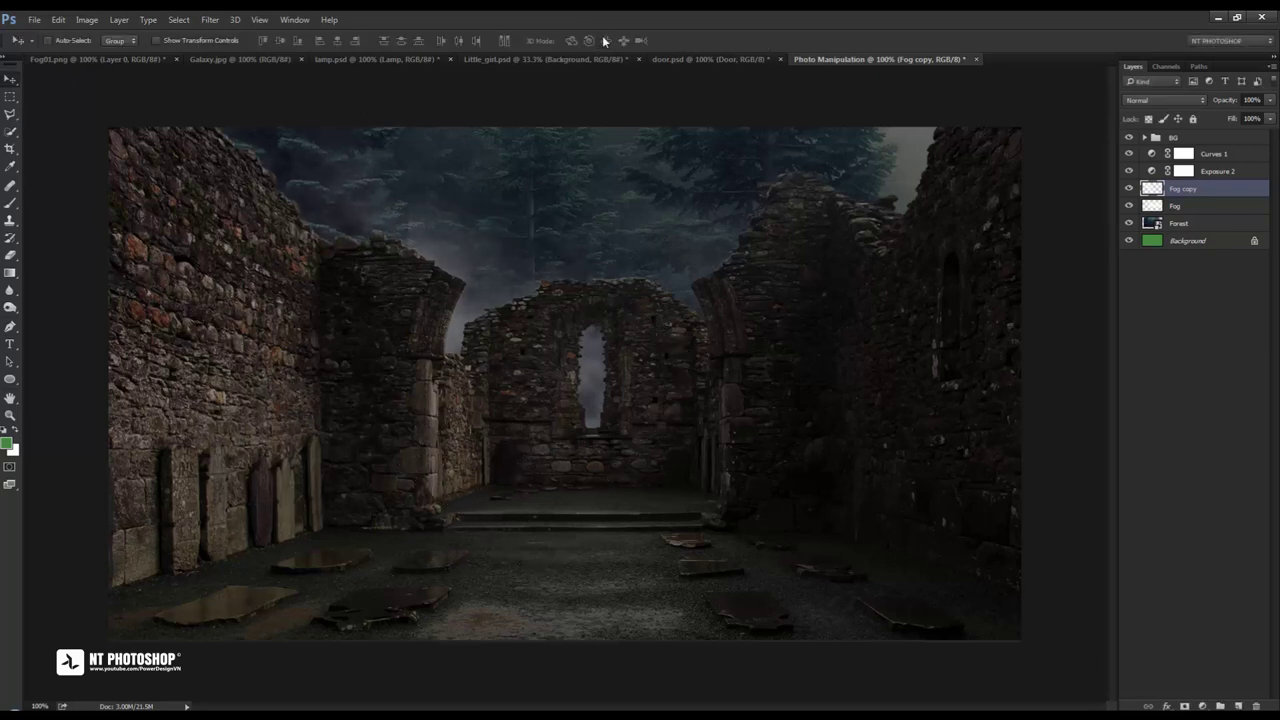
Add a layer mask to Fog and set up a 150 px, 0% hardness brush
left_click(1129, 206)
left_click(1175, 206)
left_click(1186, 706)
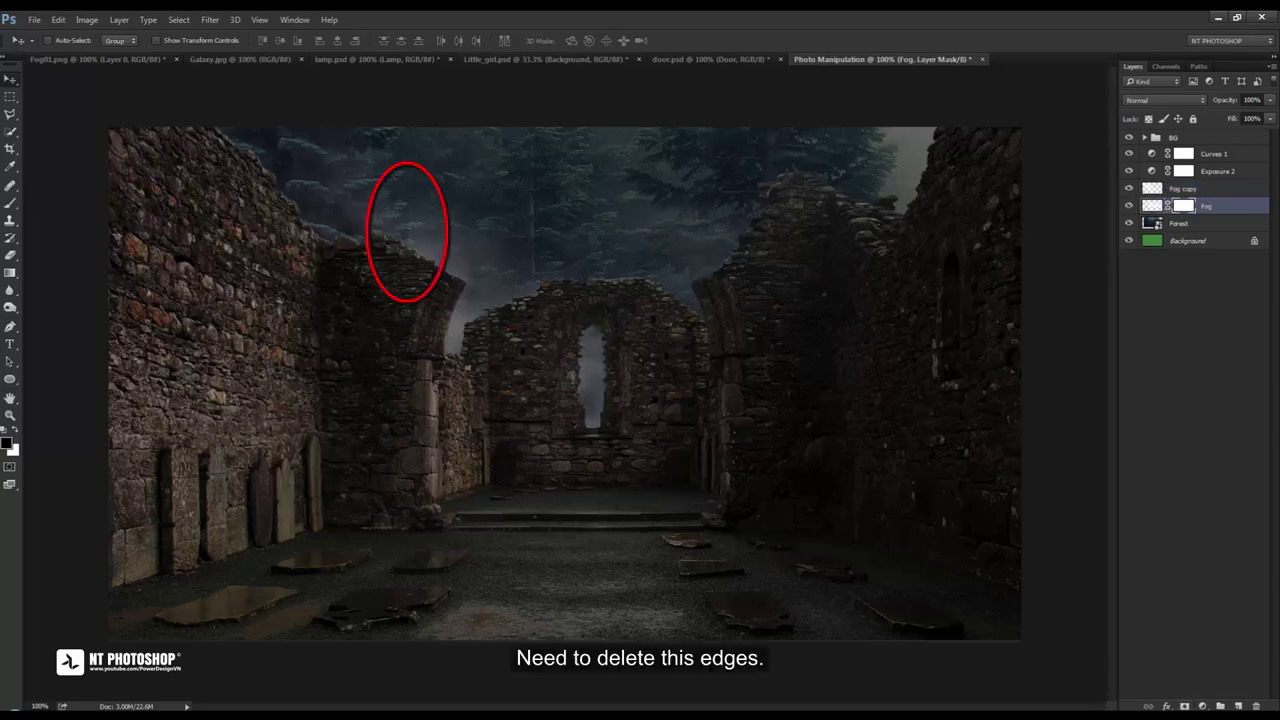
left_click(14, 204)
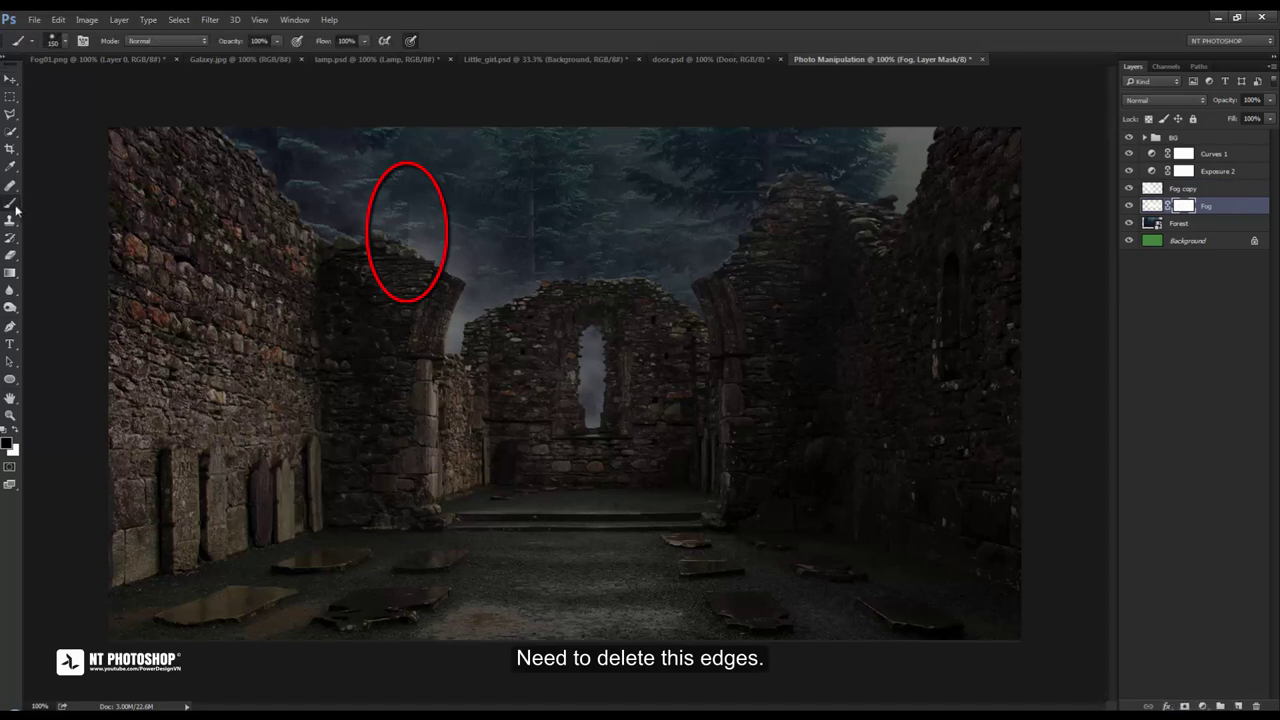
right_click(385, 245)
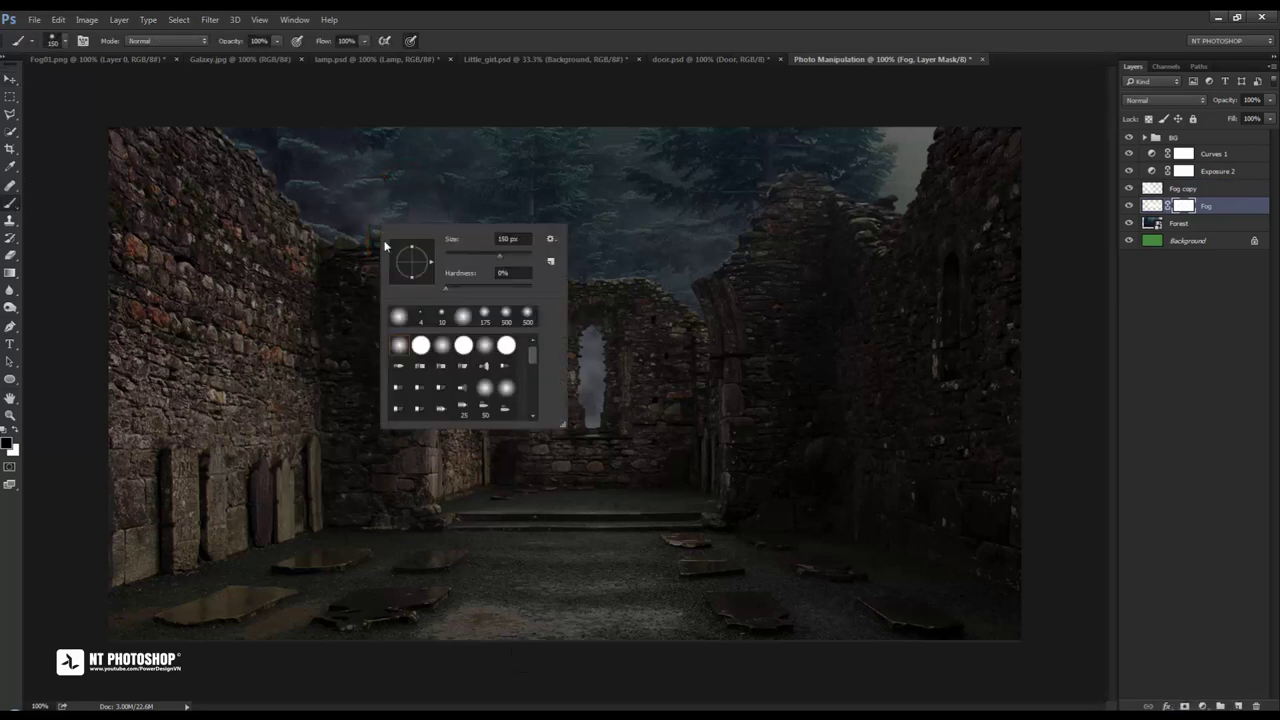
key("Return")
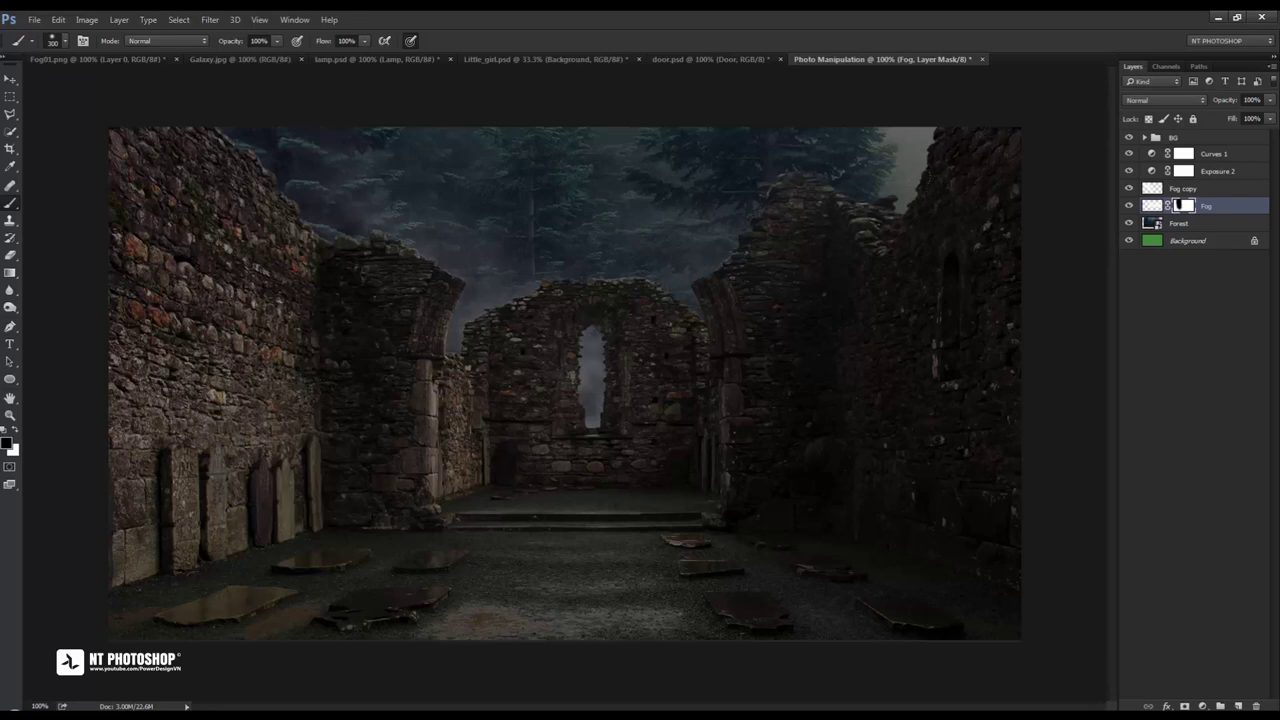
Check the masked Fog and Fog copy by toggling their visibility, then return to the Move tool
left_click(1129, 206)
left_click(1129, 206)
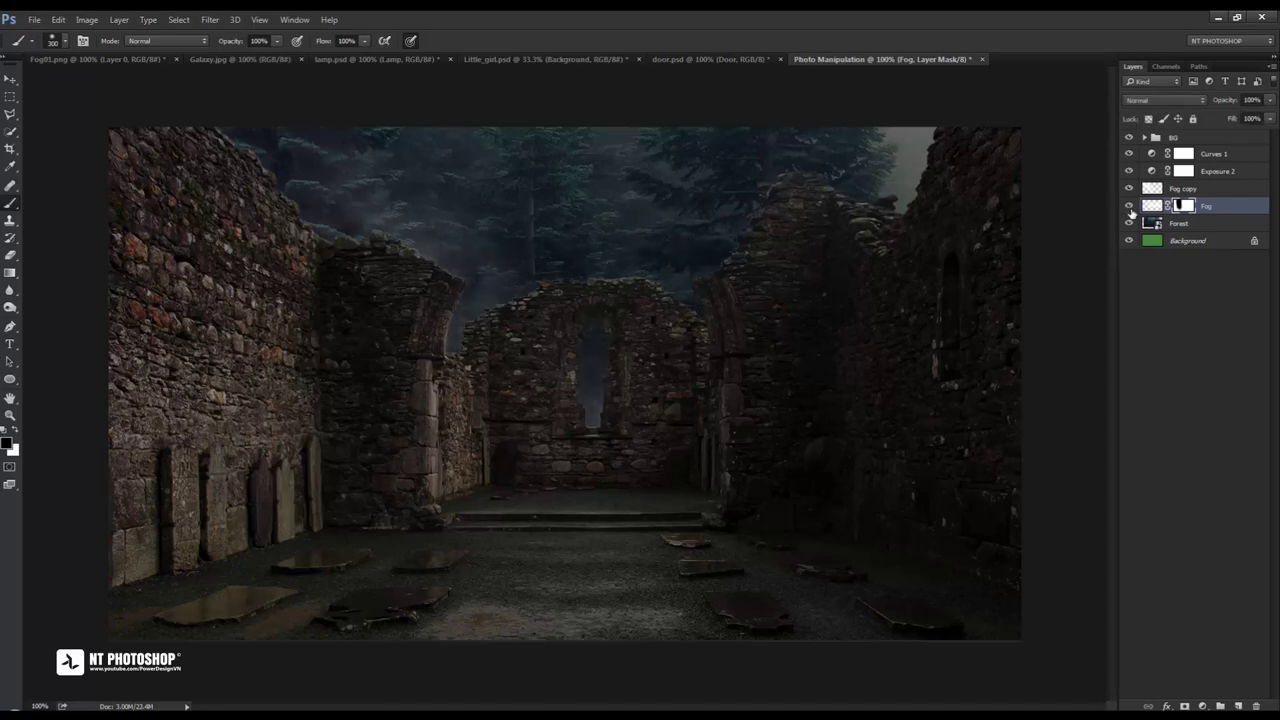
left_click(1129, 188)
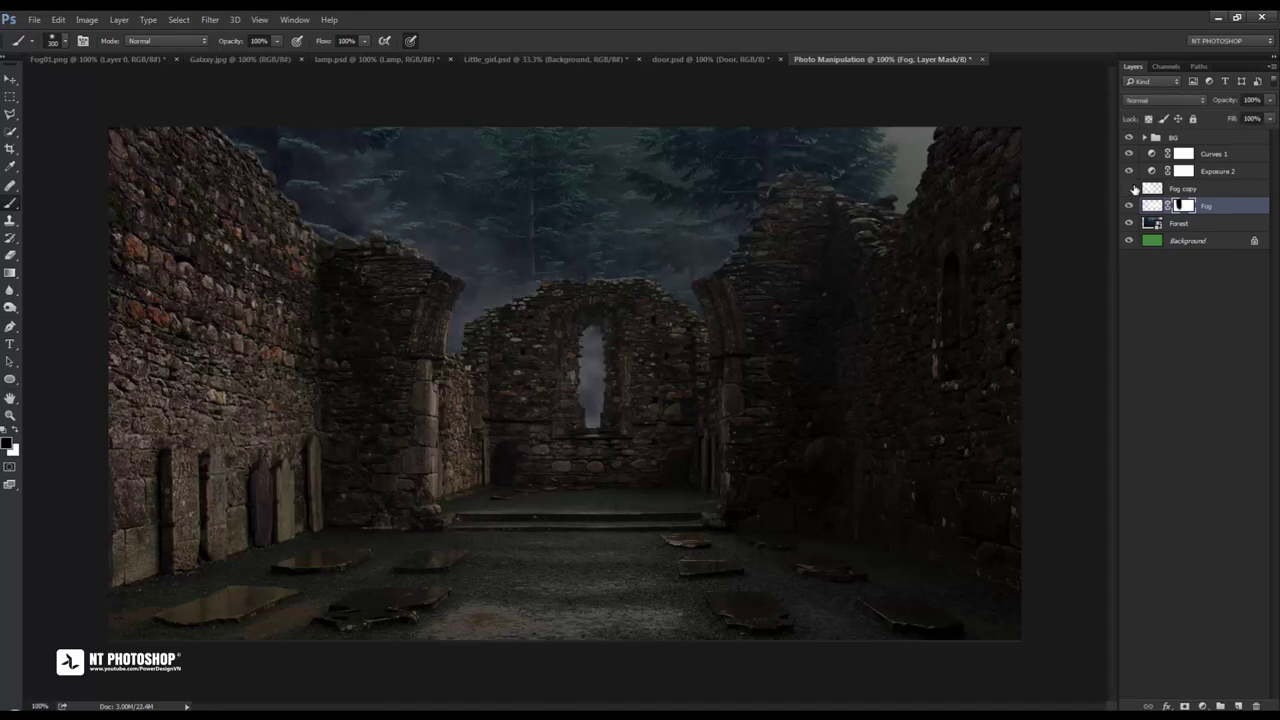
left_click(1129, 188)
left_click(1129, 188)
left_click(1189, 190)
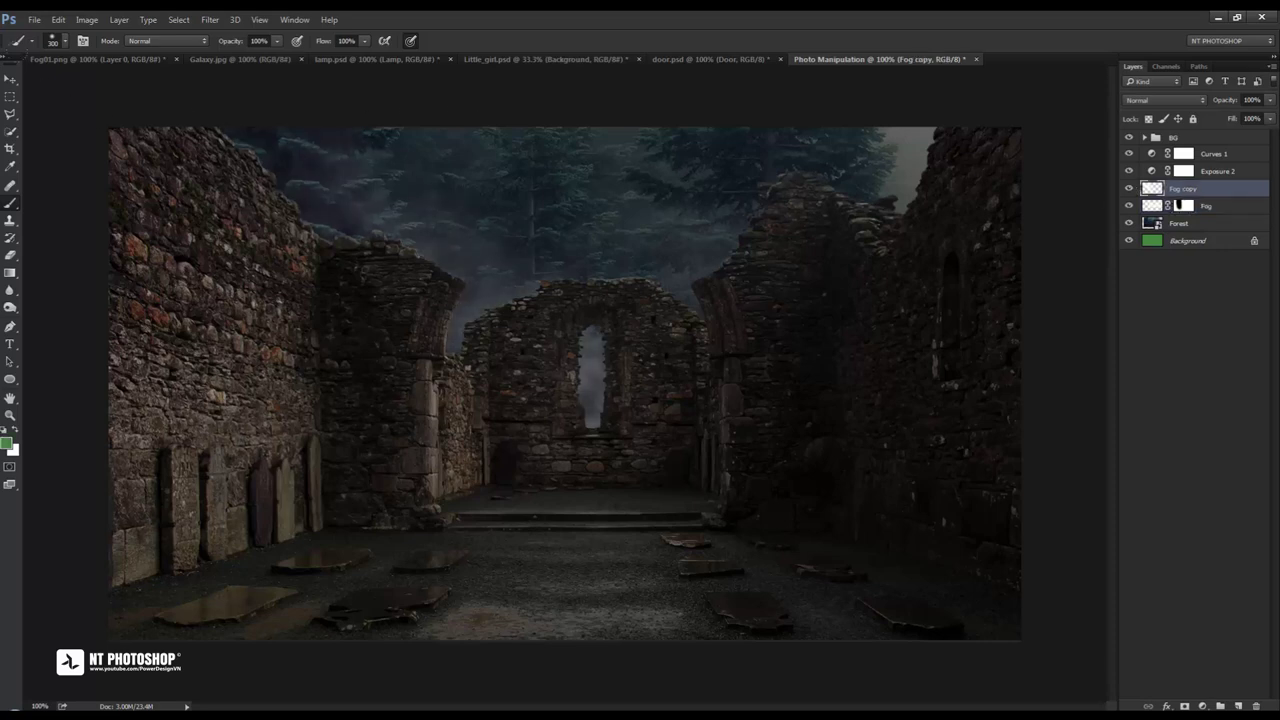
key("v")
left_click(1181, 340)
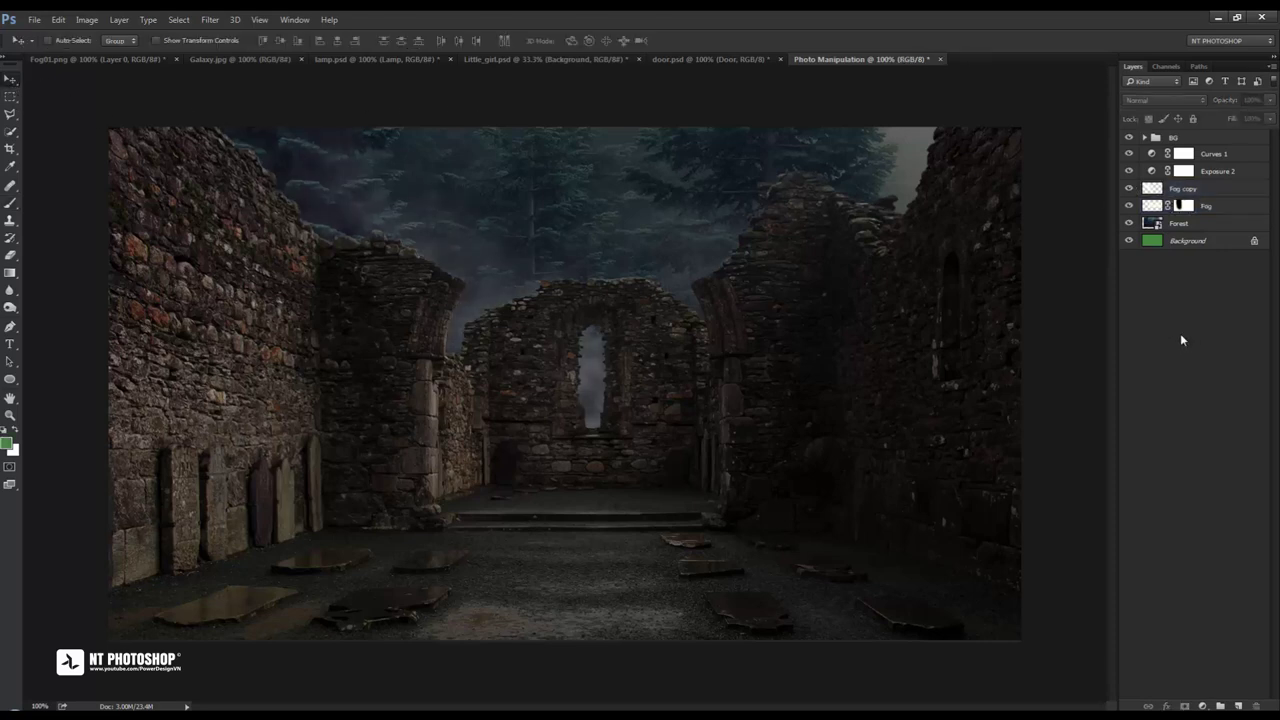
Group the layers from Forest up to Curves 1 into a group named 'Forest'
left_click(1209, 226)
left_click(1226, 155, "shift")
key("ctrl+g")
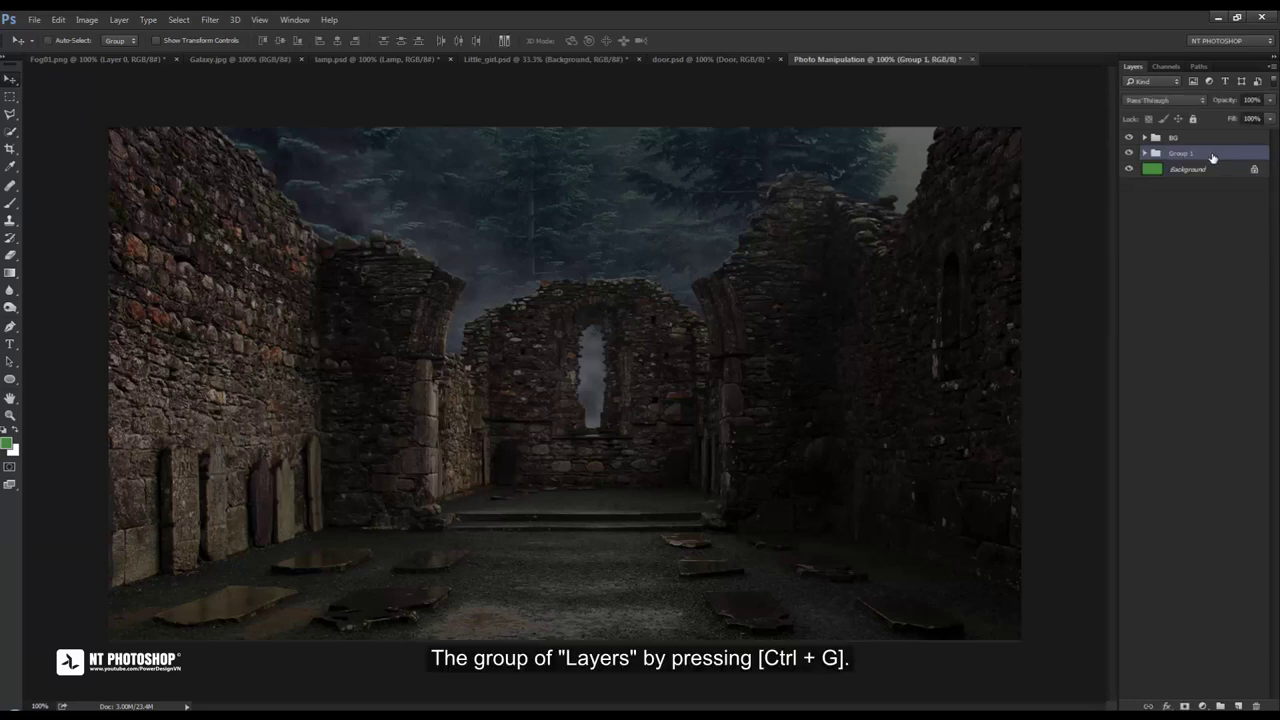
double_click(1188, 153)
type("Fo")
type("rest")
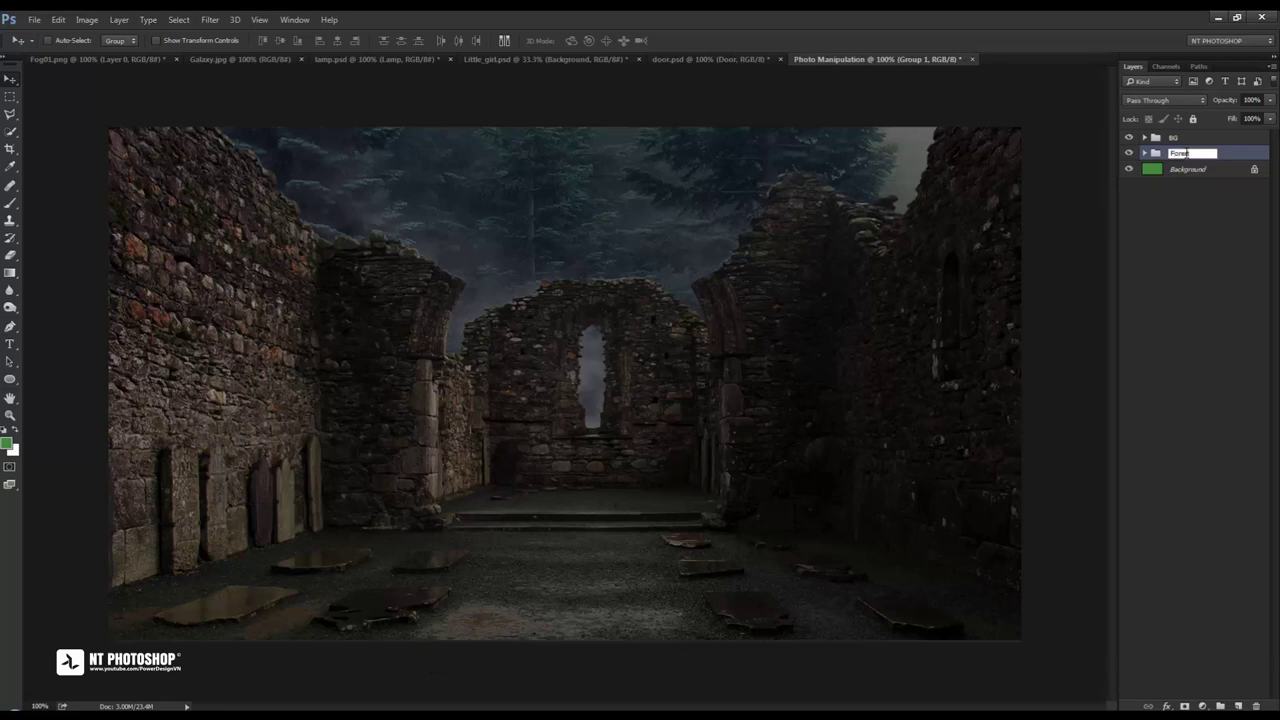
key("Return")
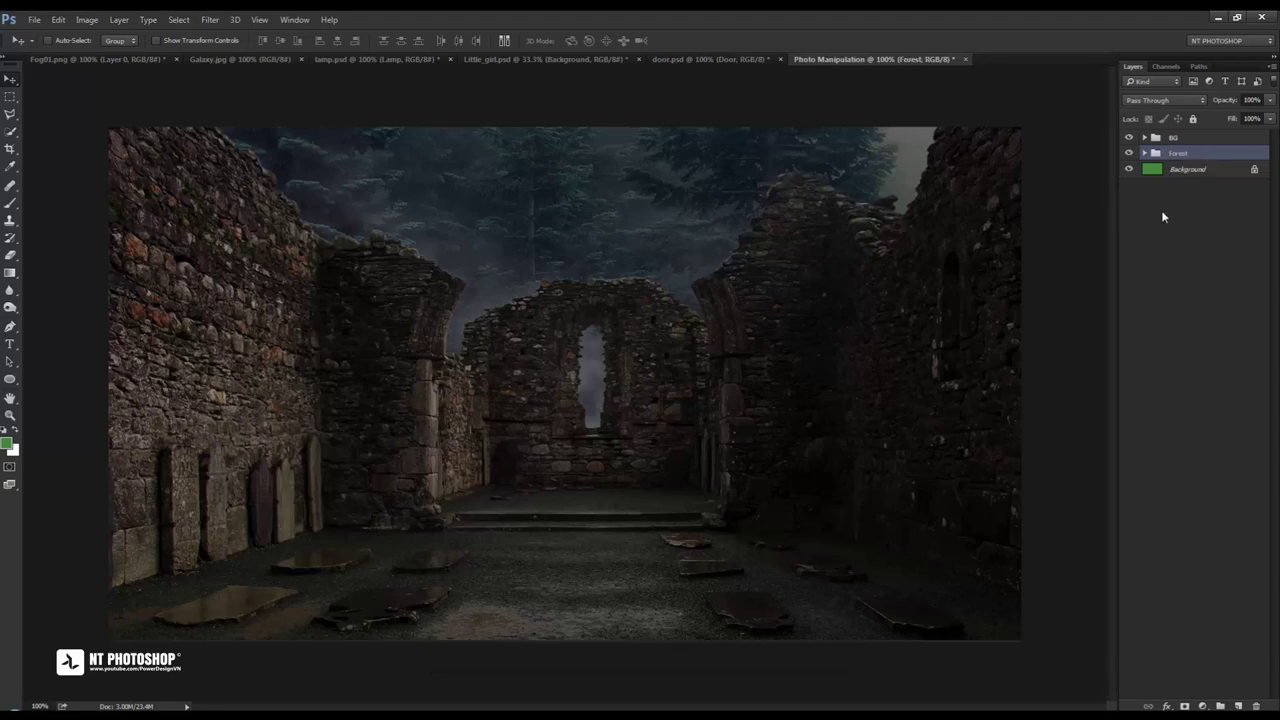
left_click(1161, 210)
Bring the cut-out girl from Little_girl.psd into the composite as a smart object
left_click(349, 60)
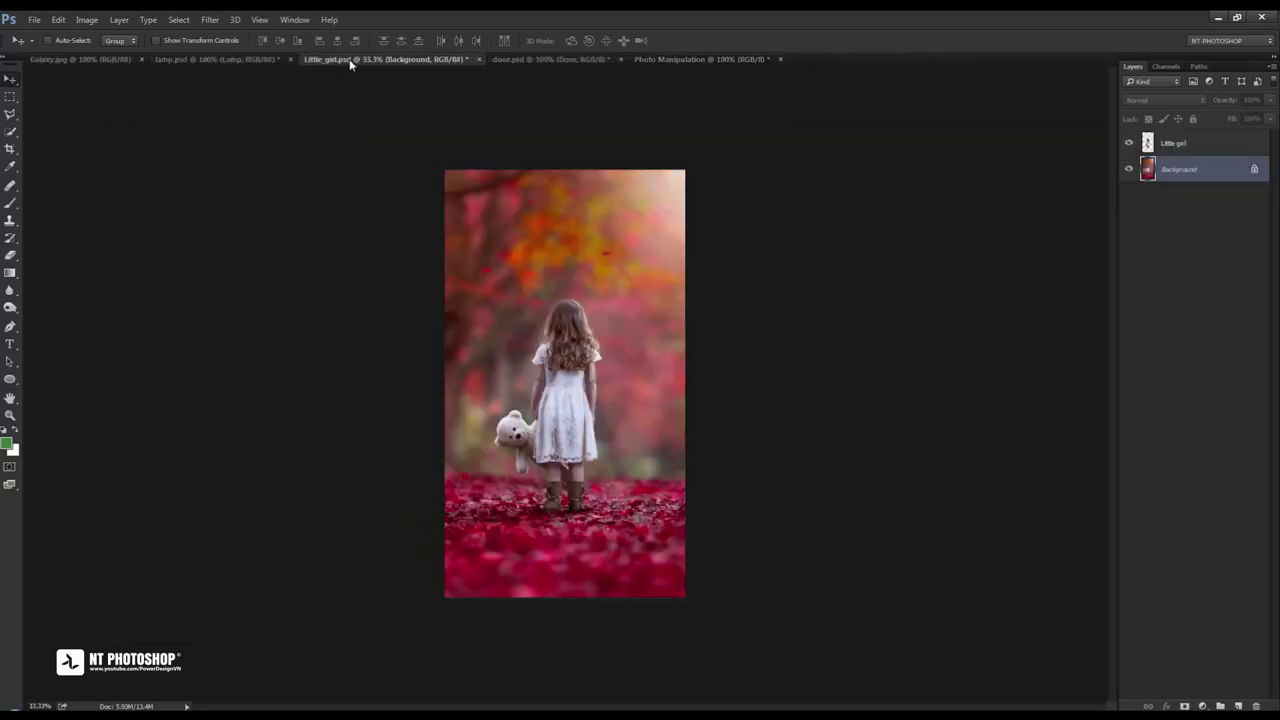
left_click(1129, 170)
left_click(1172, 143)
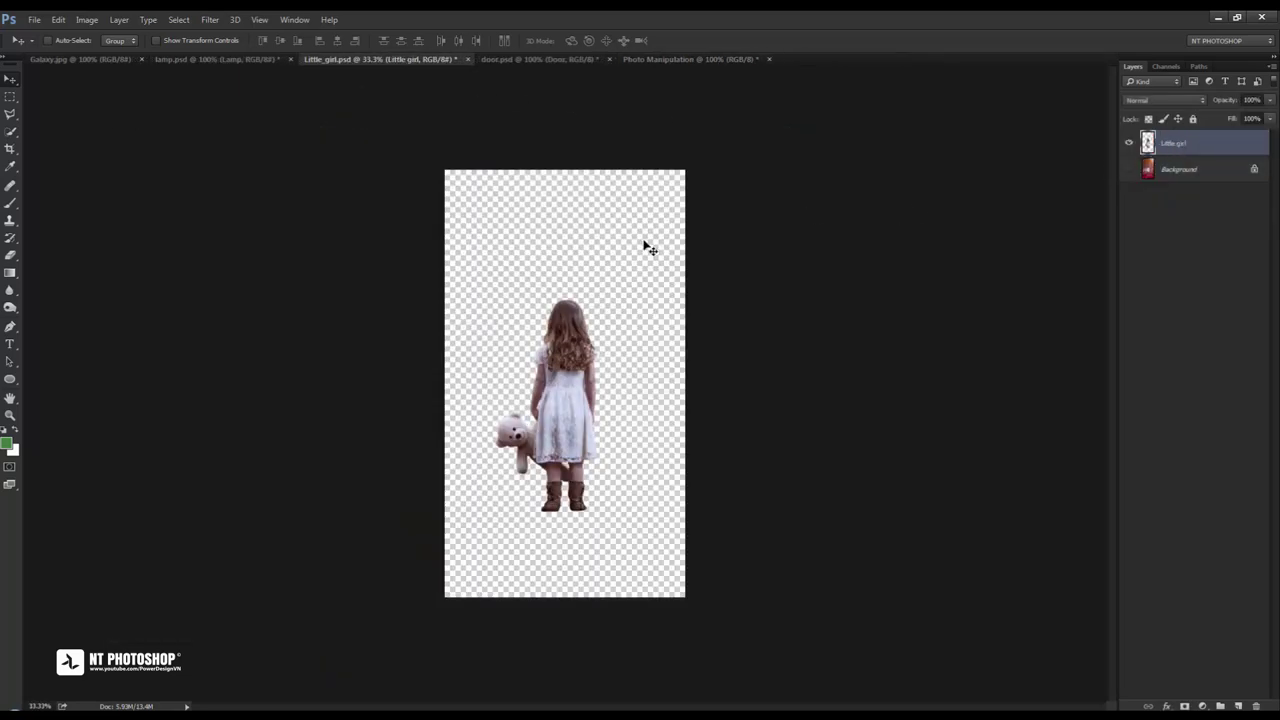
mouse_move(585, 338)
left_mouse_down()
mouse_move(693, 60)
mouse_move(658, 238)
left_mouse_up()
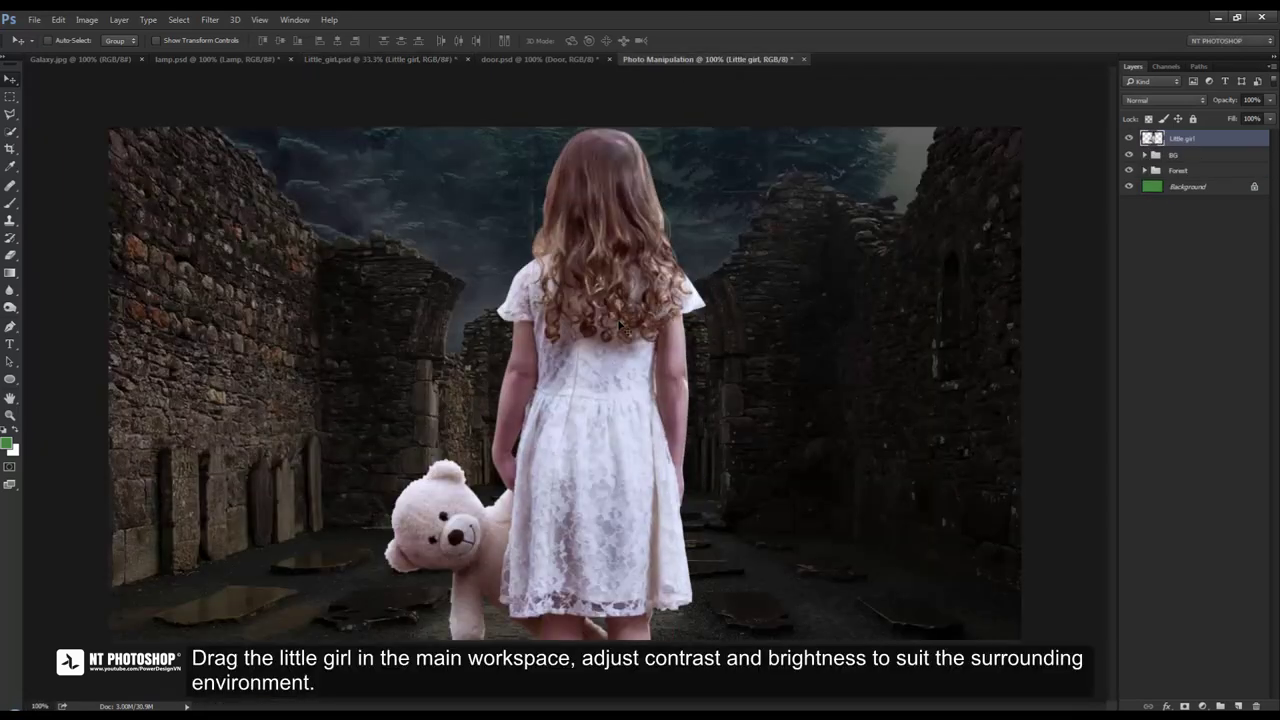
right_click(1213, 147)
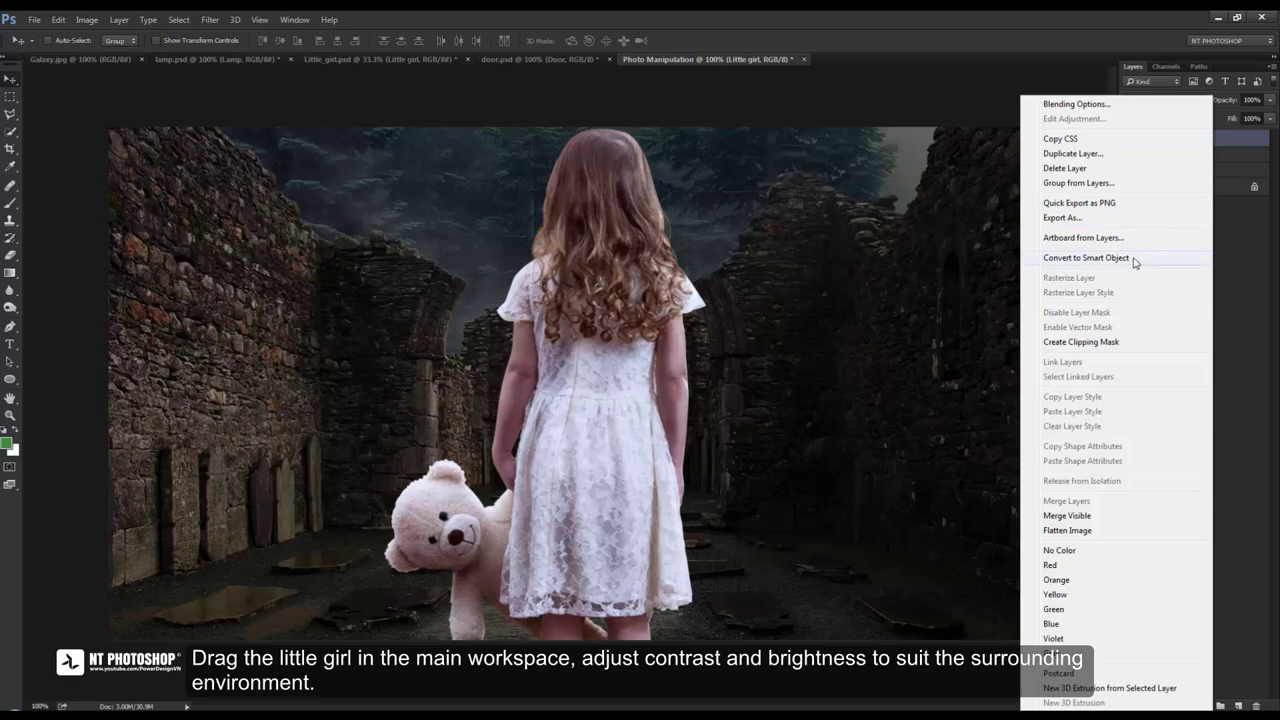
left_click(1135, 262)
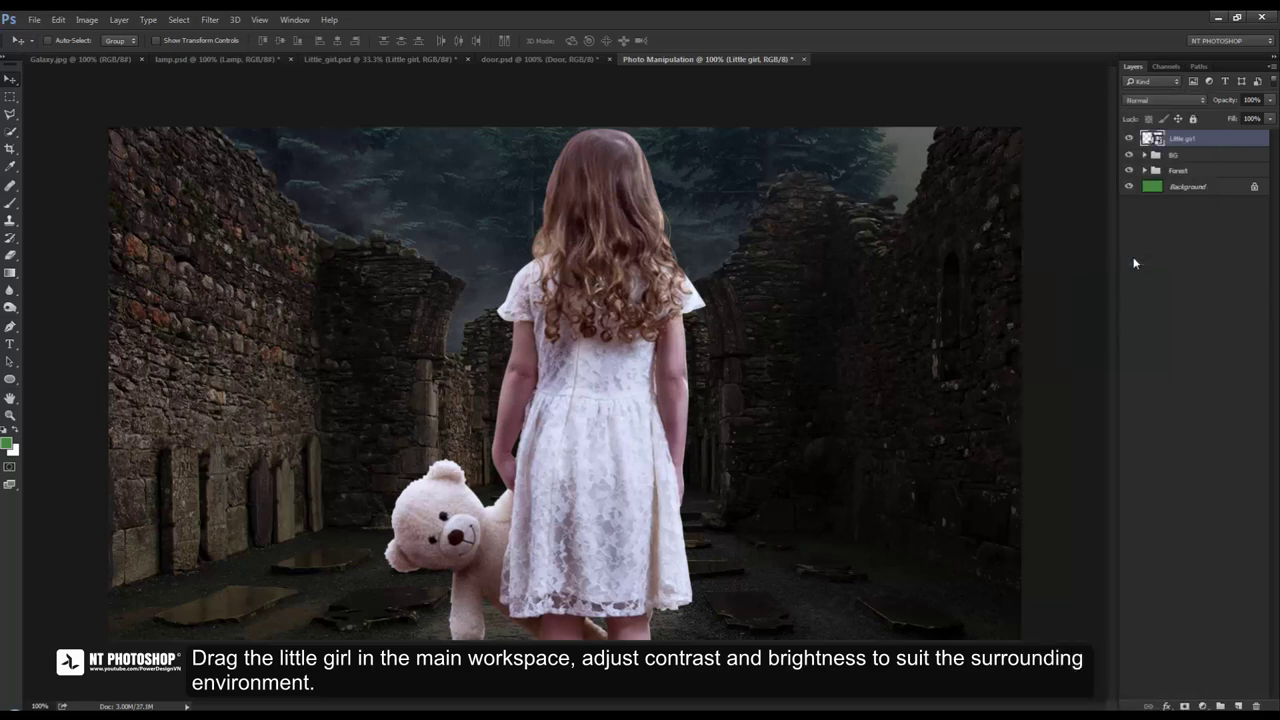
Scale the girl down to about 32% and stand her on the church floor
key("ctrl+t")
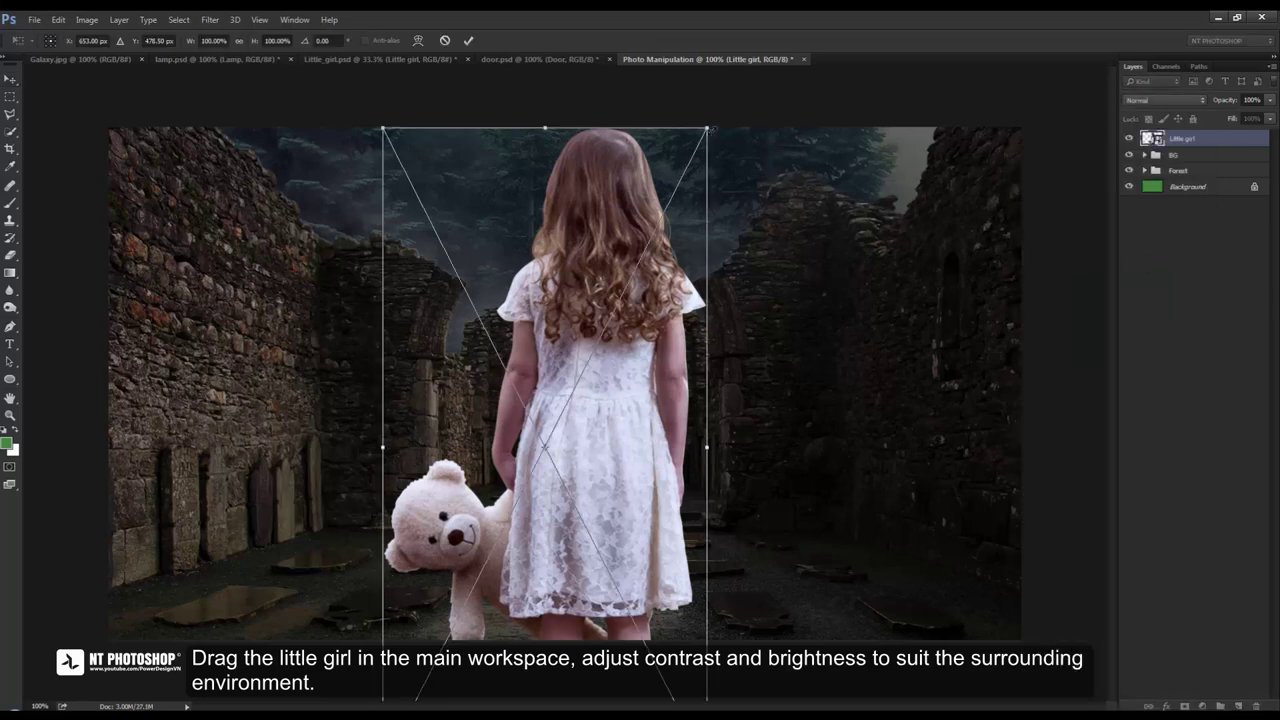
left_click_drag(707, 128, 618, 310)
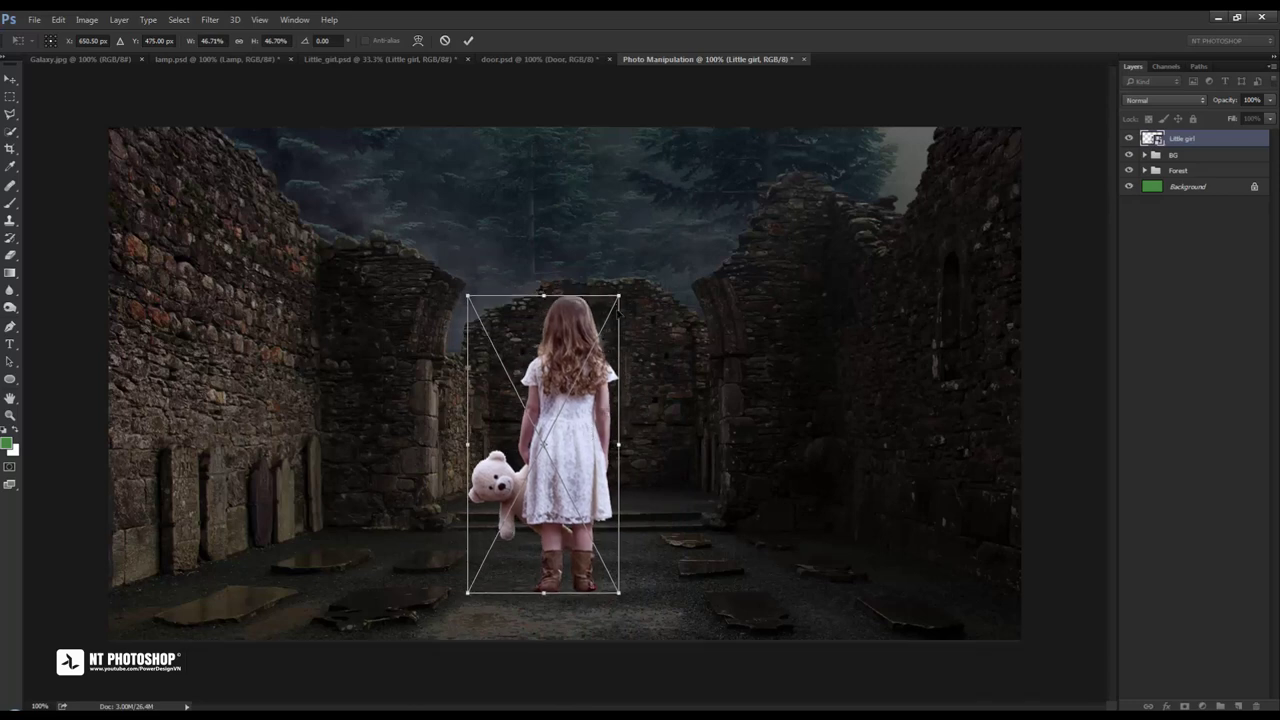
left_click_drag(618, 308, 599, 338)
mouse_move(577, 473)
left_mouse_down()
mouse_move(583, 523)
mouse_move(577, 500)
left_mouse_up()
left_click(468, 40)
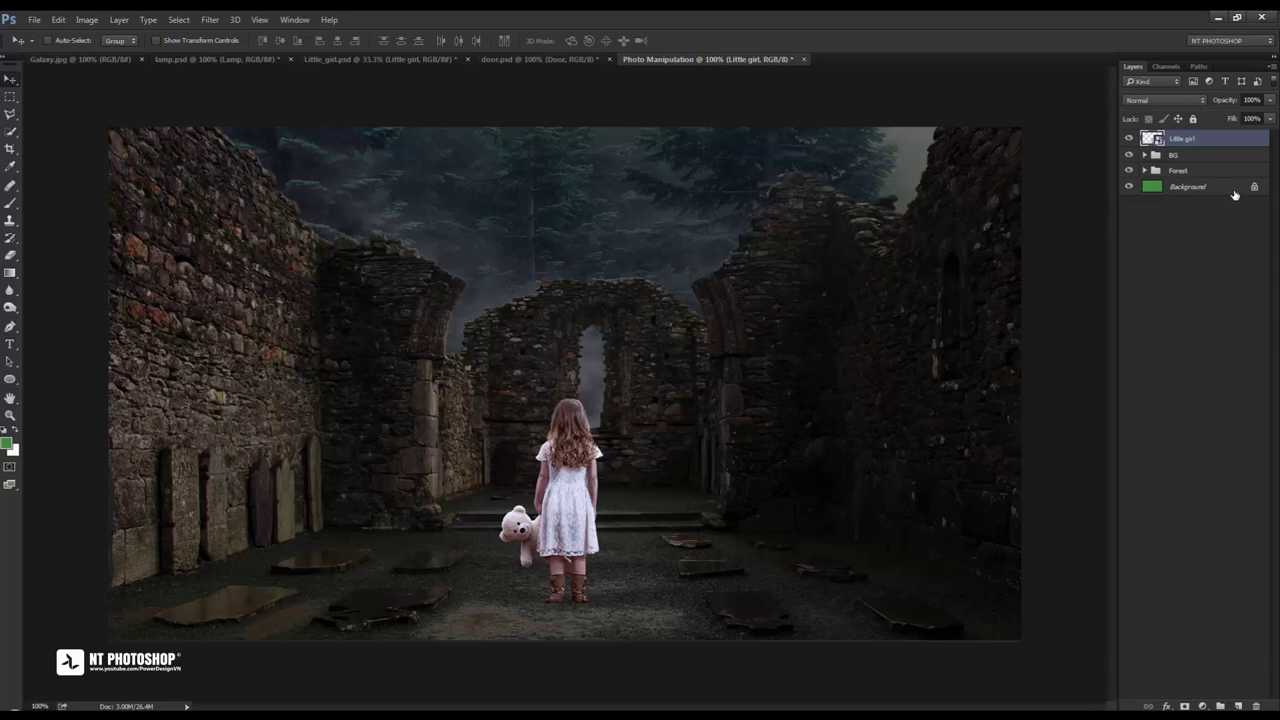
Add a Brightness/Contrast adjustment clipped to the girl with brightness -40
left_click(1203, 706)
left_click(1209, 462)
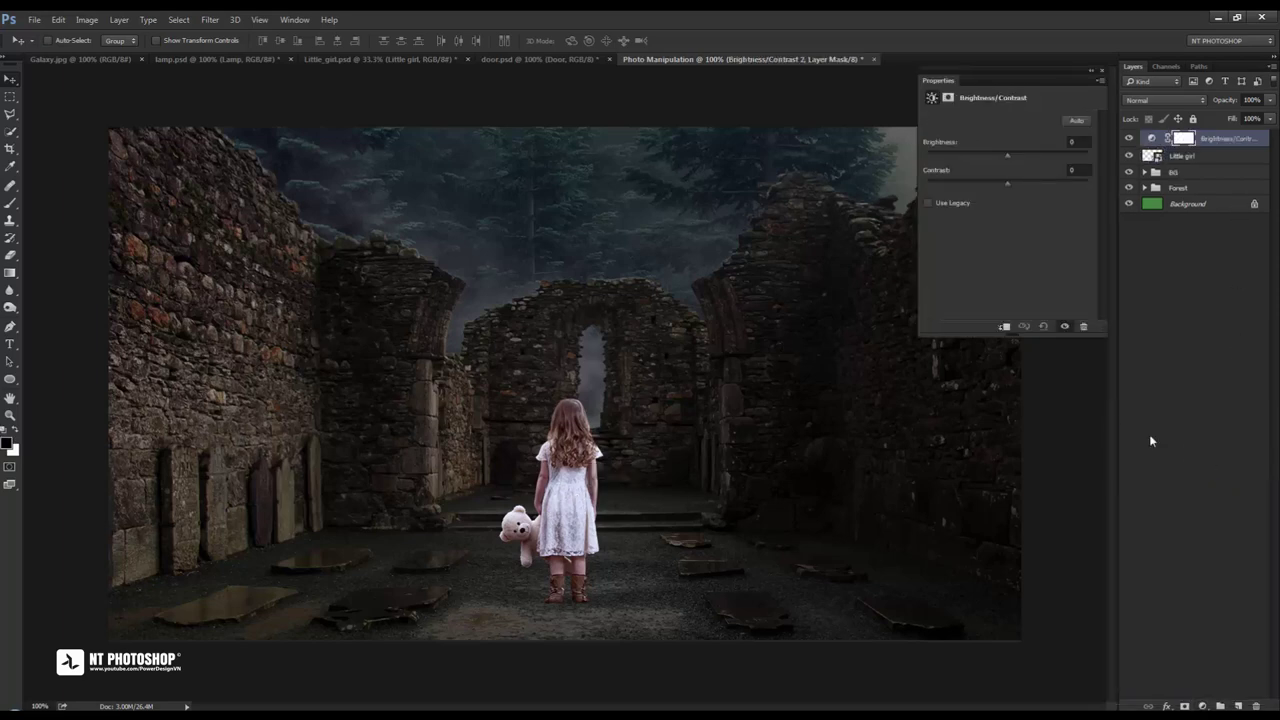
left_click(1004, 328)
left_click_drag(1008, 156, 982, 157)
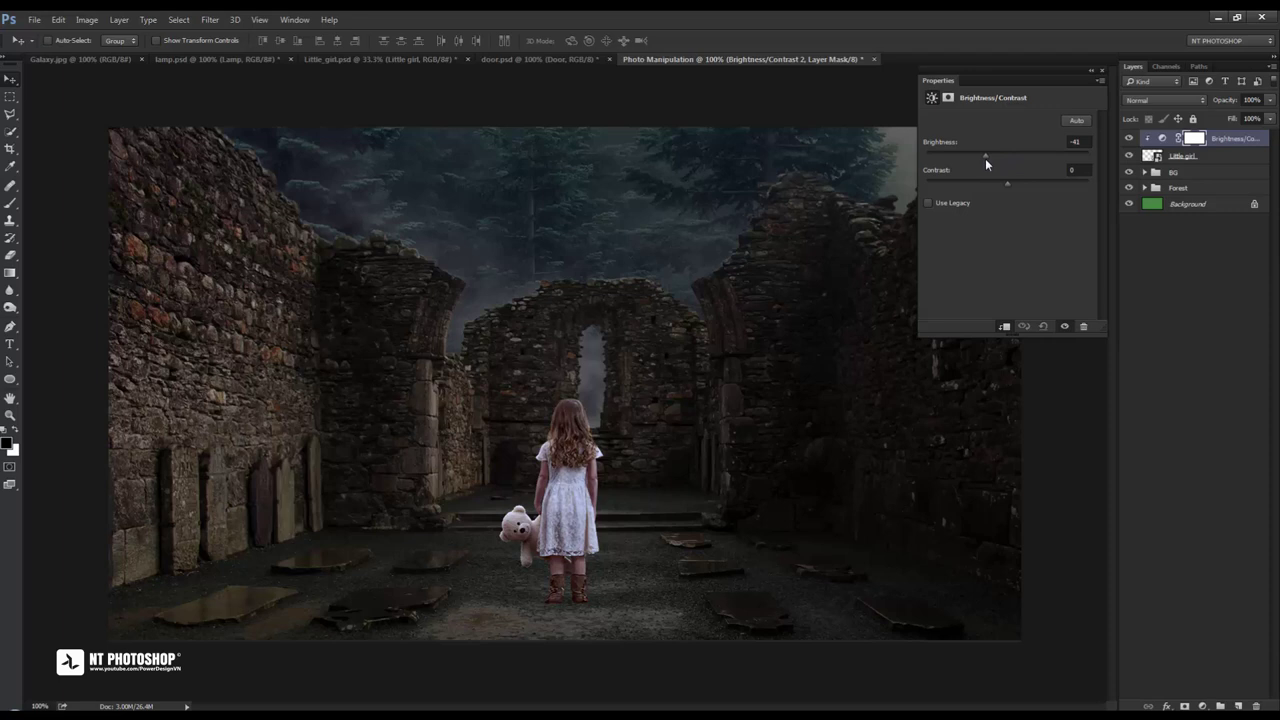
left_click_drag(985, 158, 986, 158)
left_click(1101, 70)
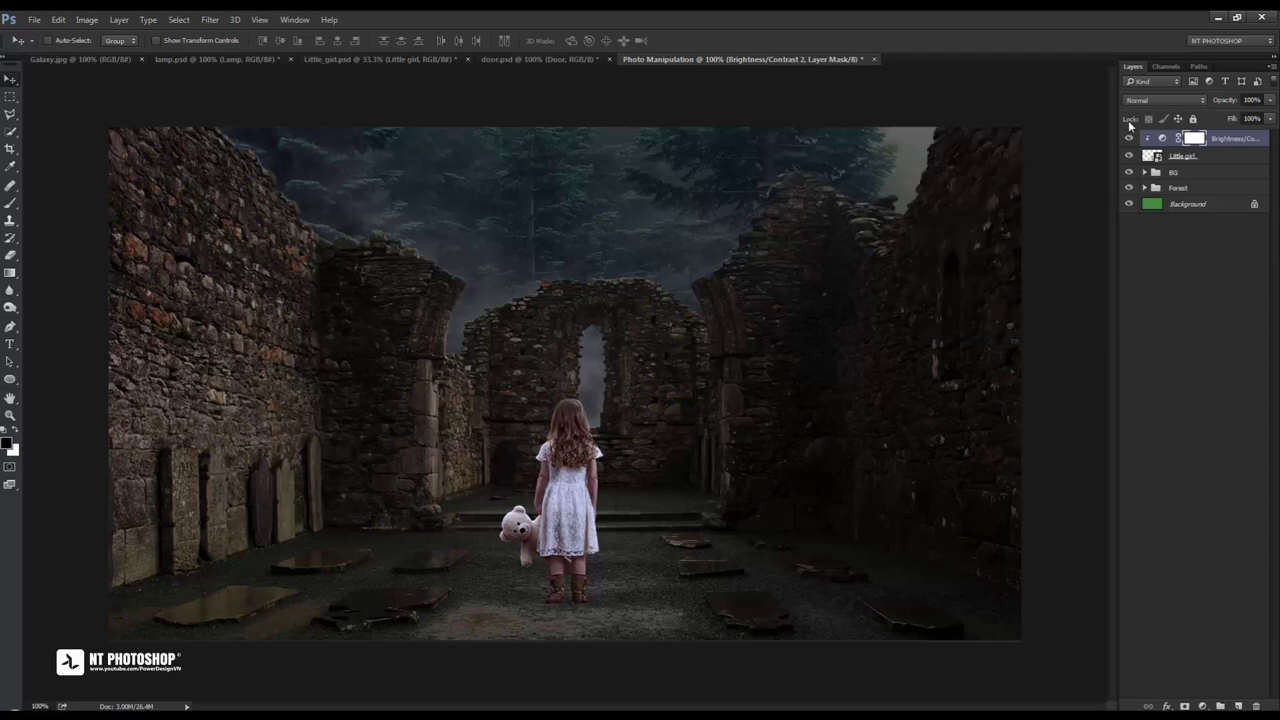
left_click(1128, 139)
Add a clipped Levels adjustment darkening the girl's midtones and dimming her highlights to output white 213
left_click(1202, 705)
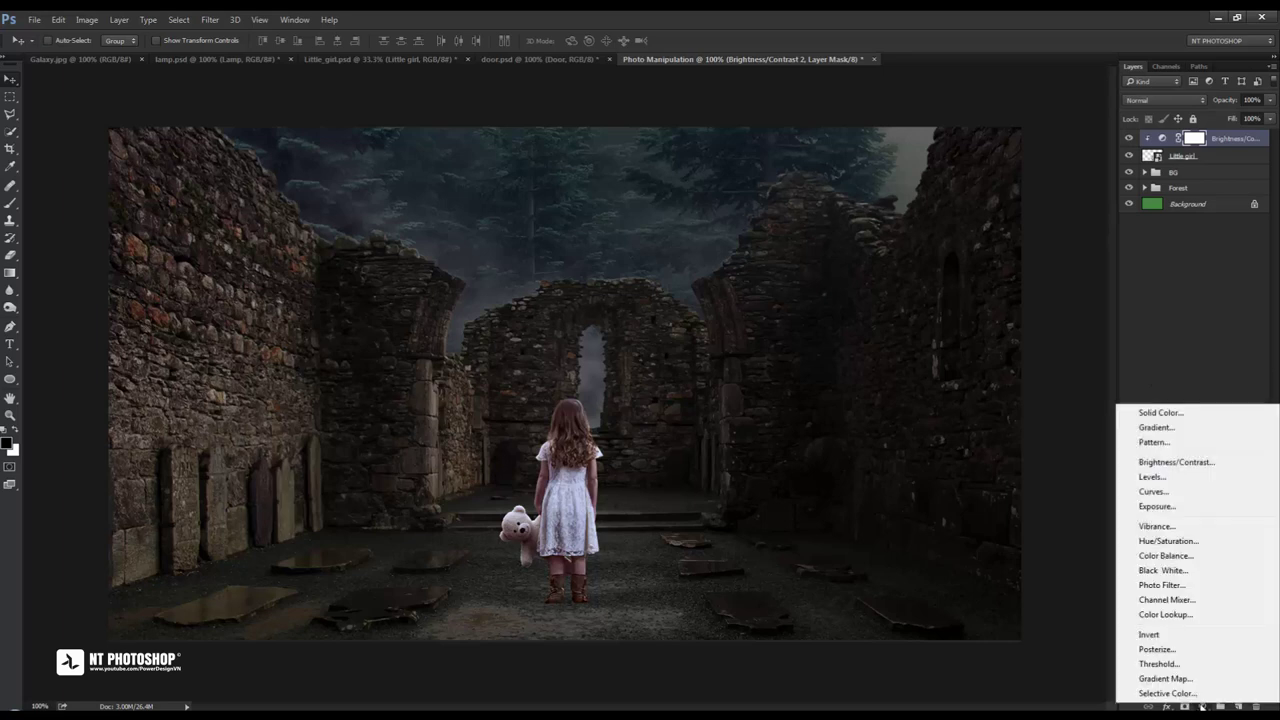
left_click(1173, 478)
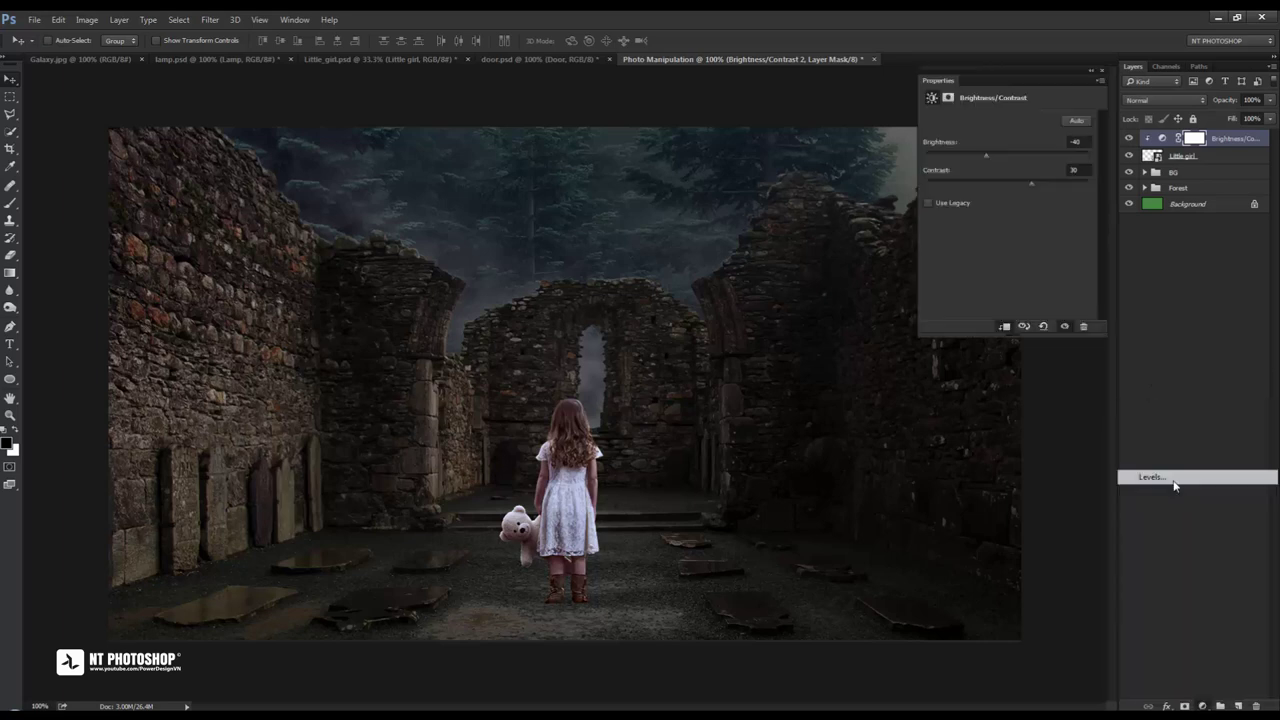
left_click(1004, 327)
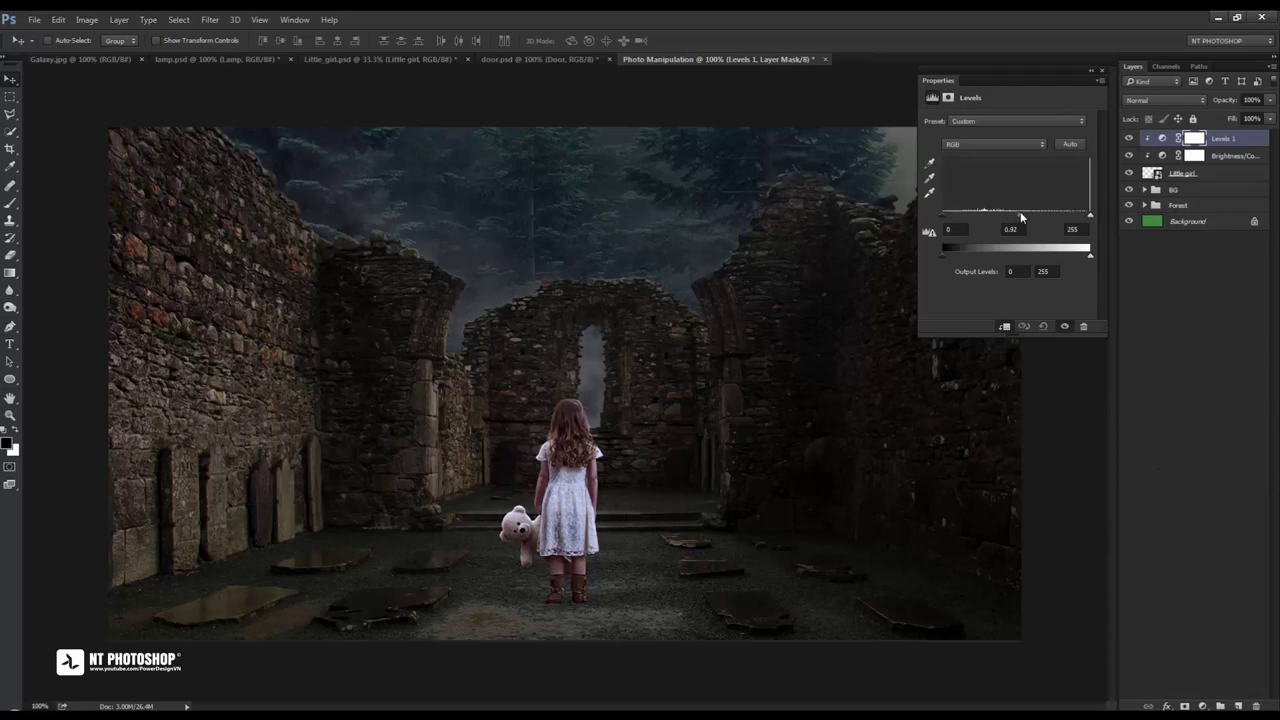
left_click_drag(1020, 213, 1025, 213)
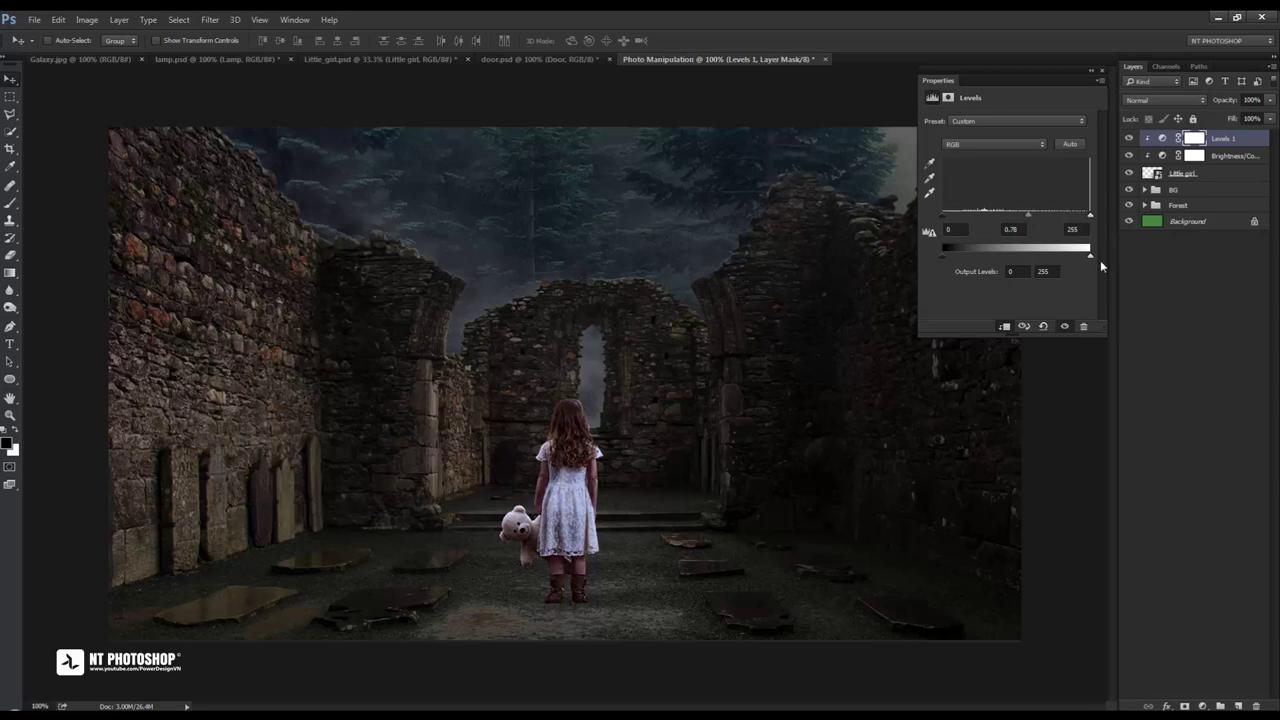
left_click_drag(1091, 258, 1070, 258)
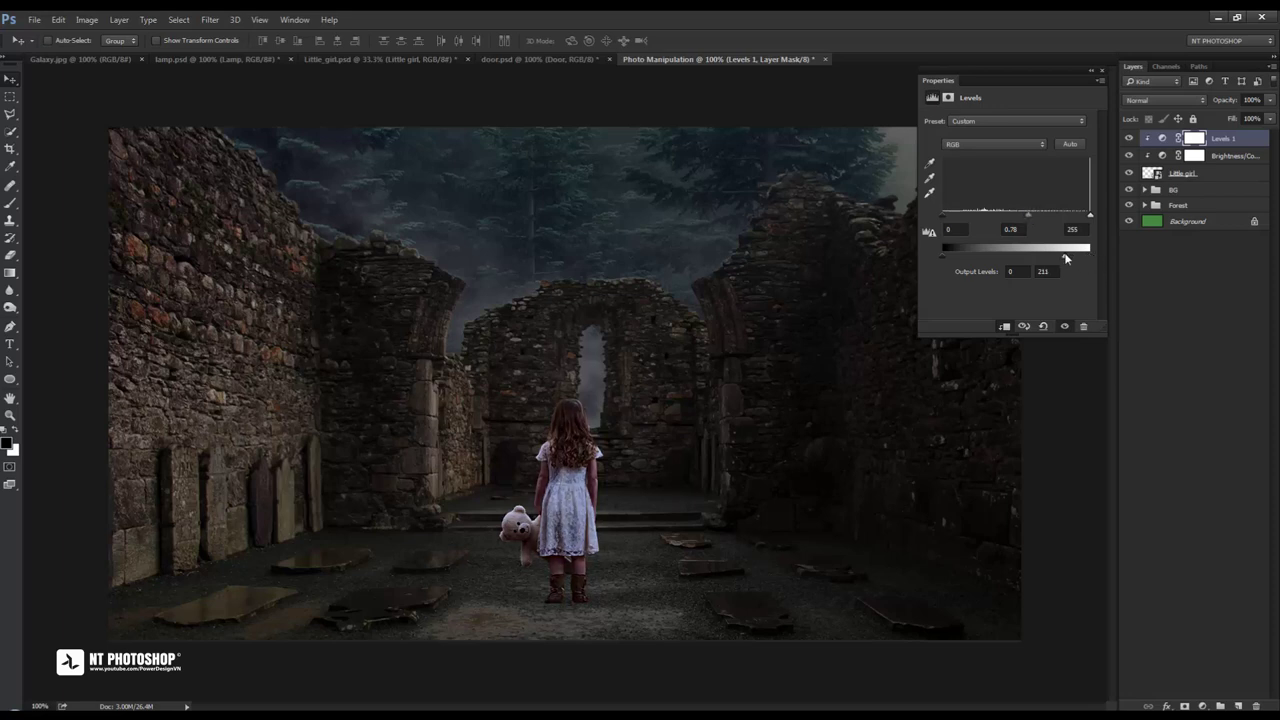
mouse_move(1066, 258)
left_mouse_down()
mouse_move(1083, 258)
mouse_move(1067, 259)
left_mouse_up()
left_click(1101, 71)
left_click(1129, 139)
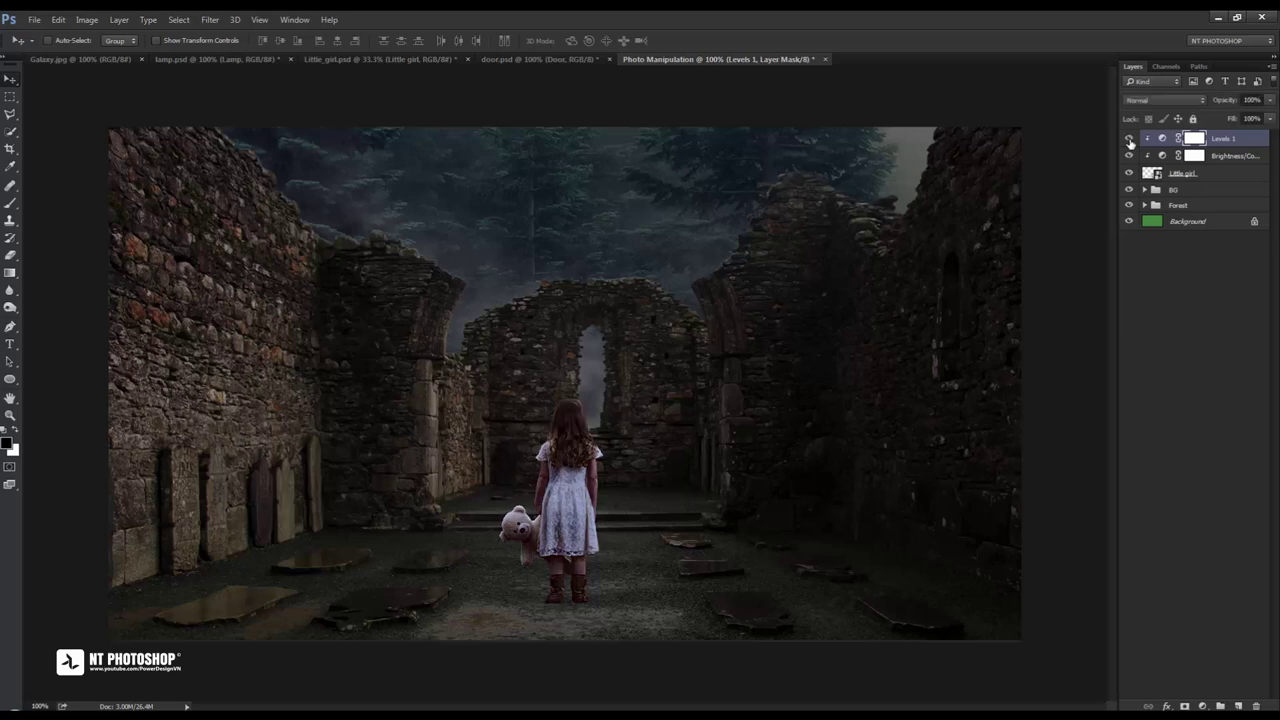
left_click(1167, 245)
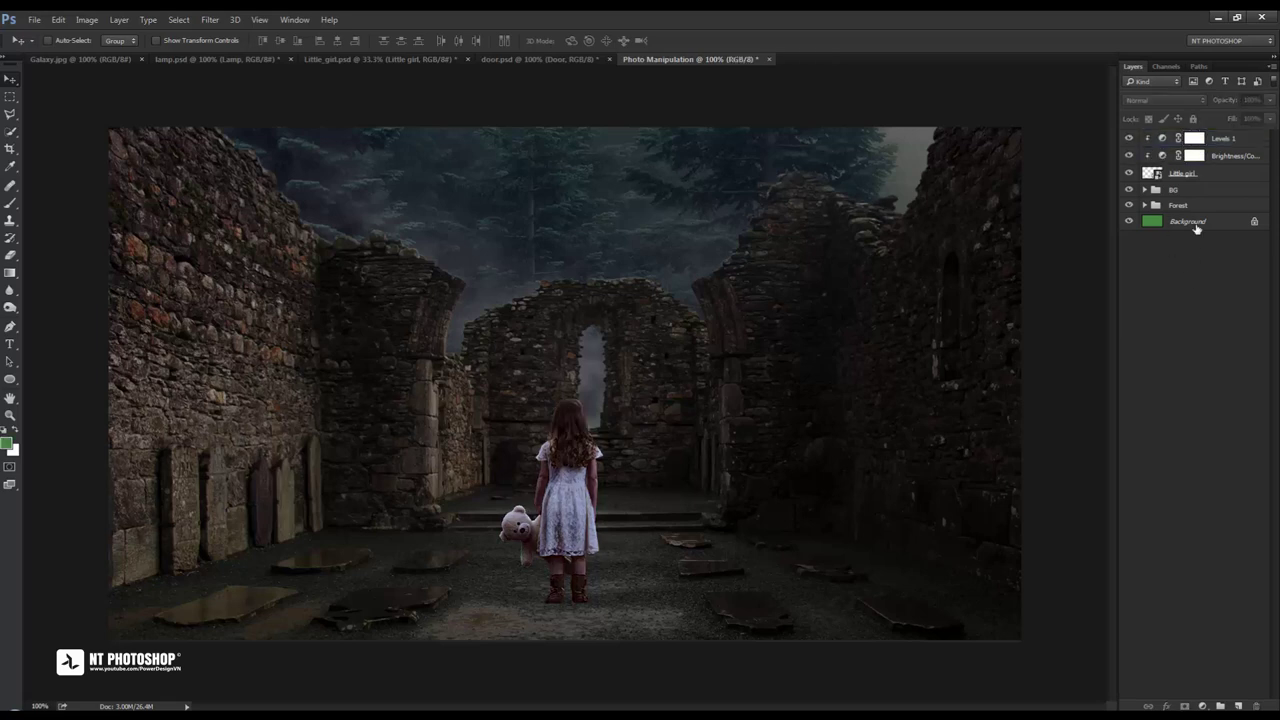
left_click(1205, 192)
Create a new empty layer named Shadow
key("ctrl+shift+alt+n")
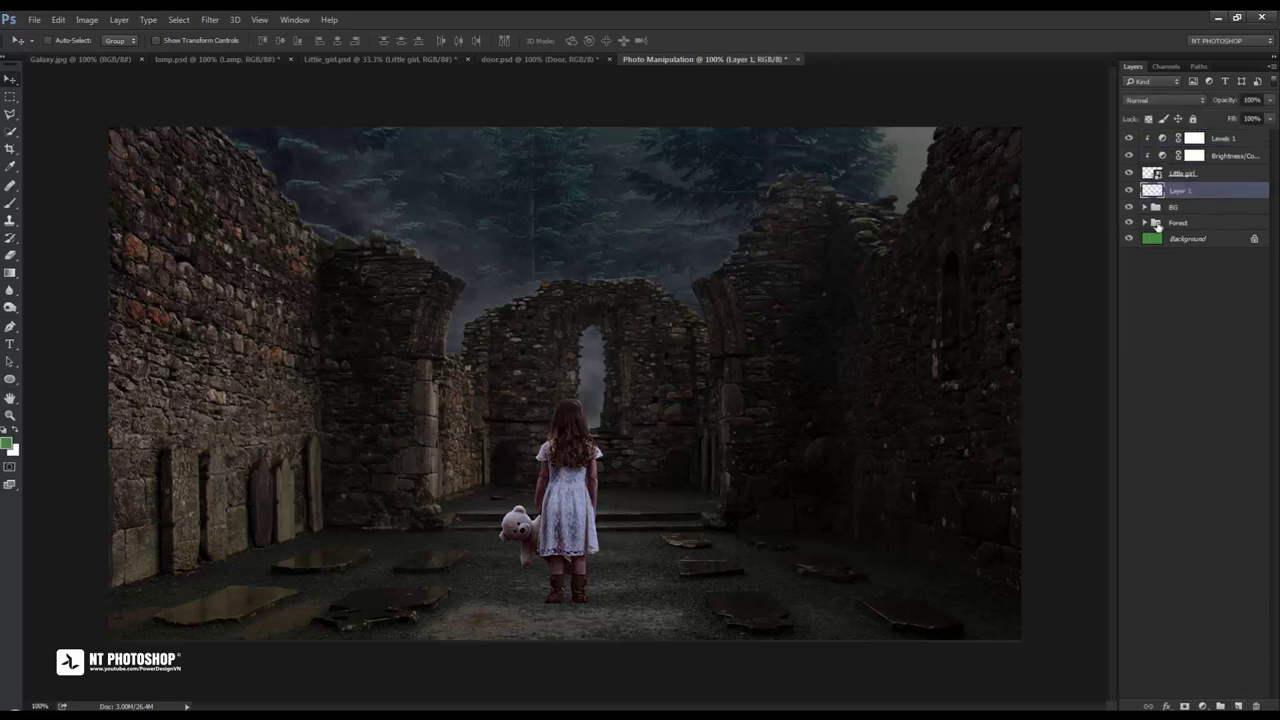
double_click(1180, 191)
type("S")
type("hadow")
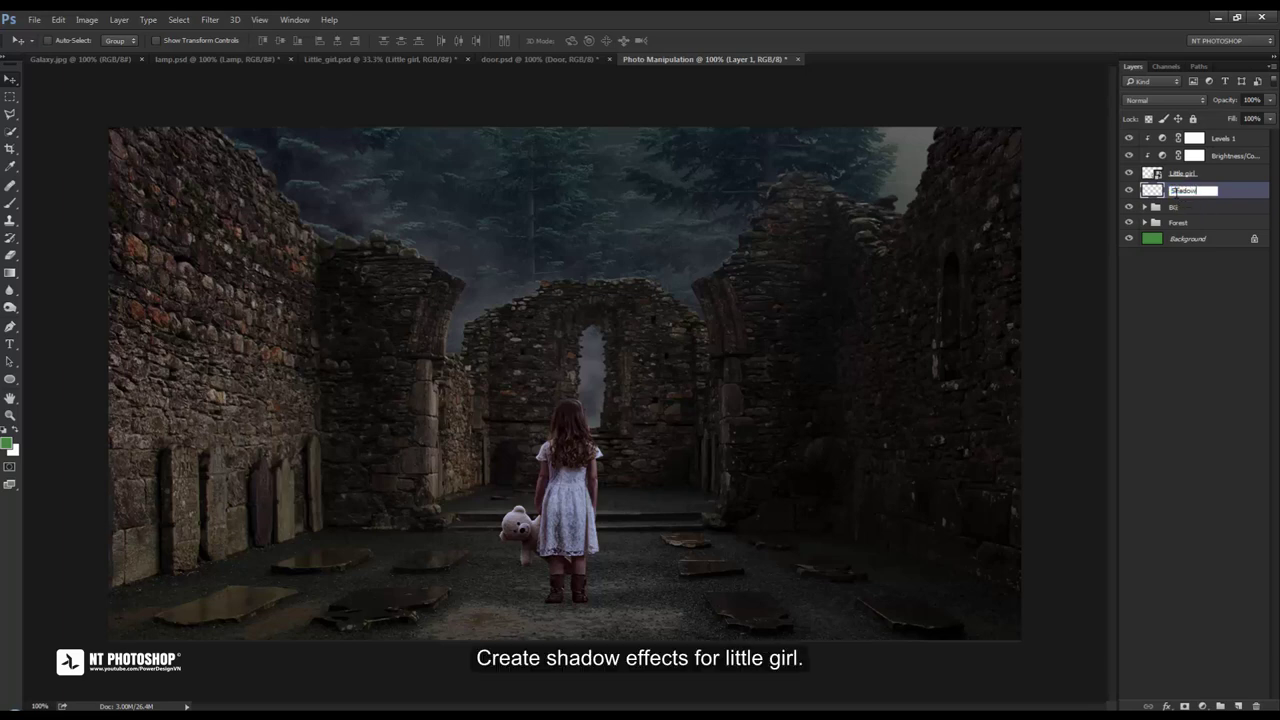
key("Return")
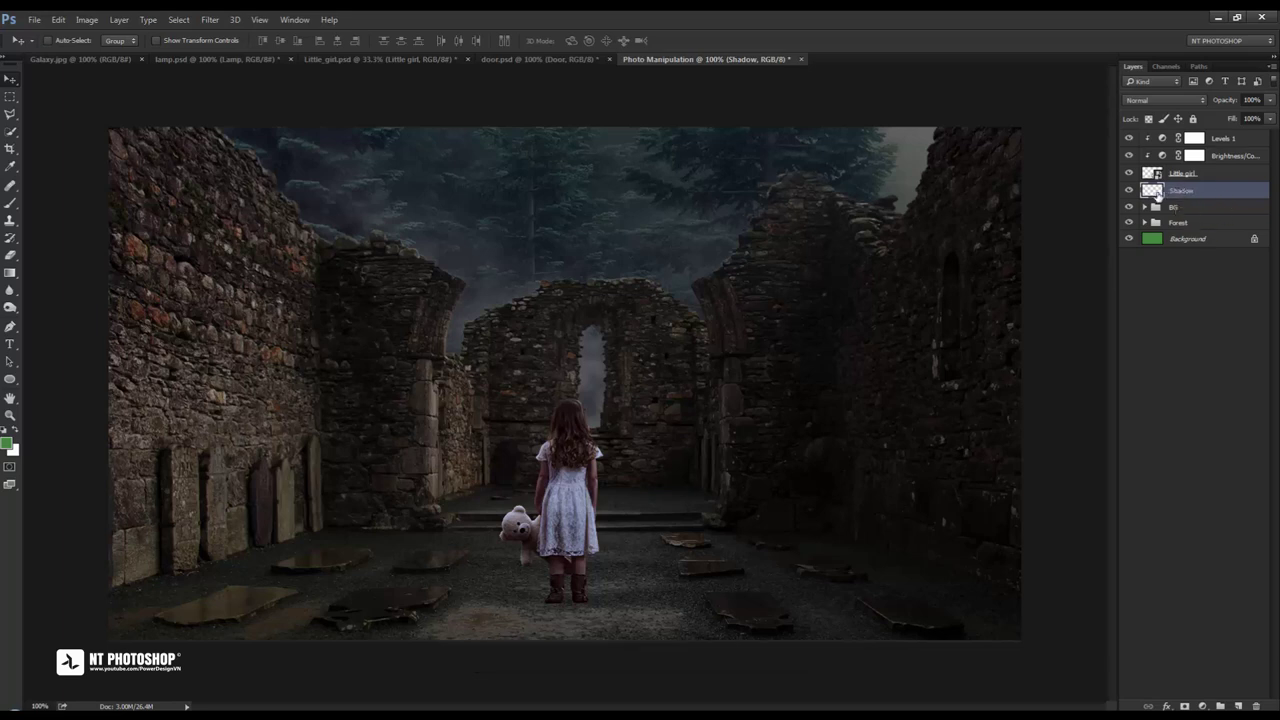
Fill the girl's silhouette selection with black on the Shadow layer
left_click(1153, 174, "ctrl")
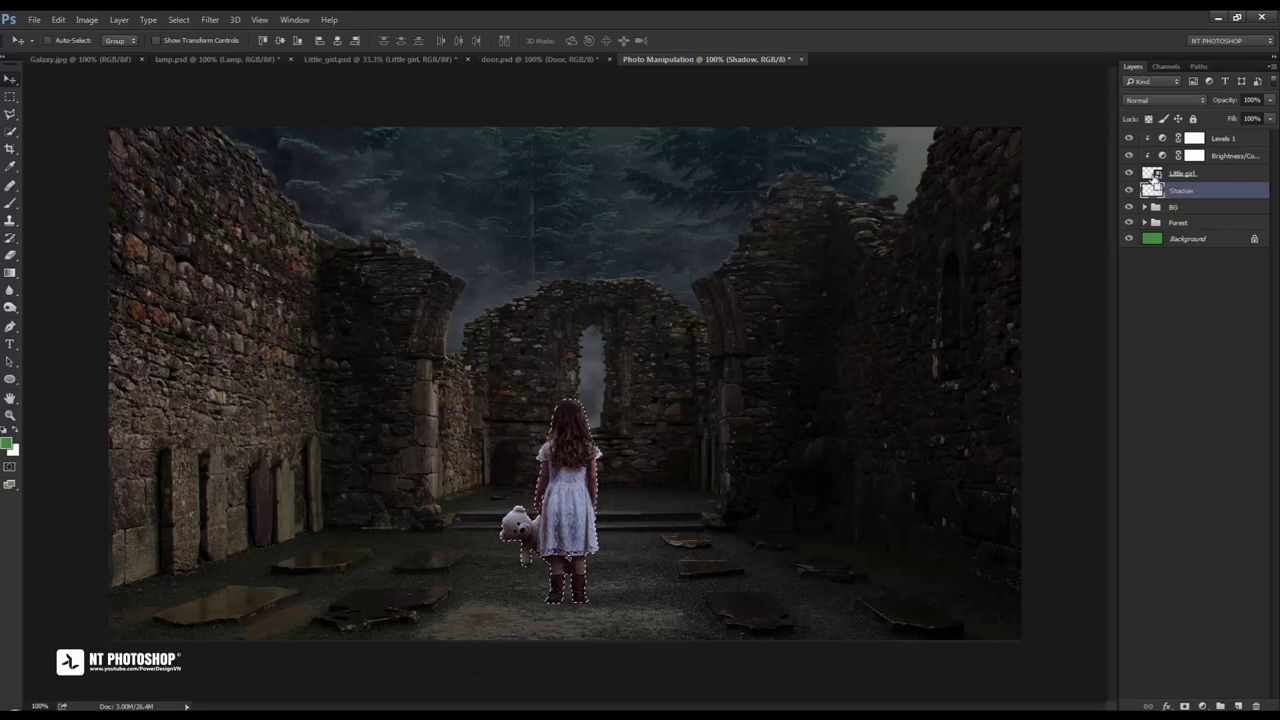
left_click(1129, 173)
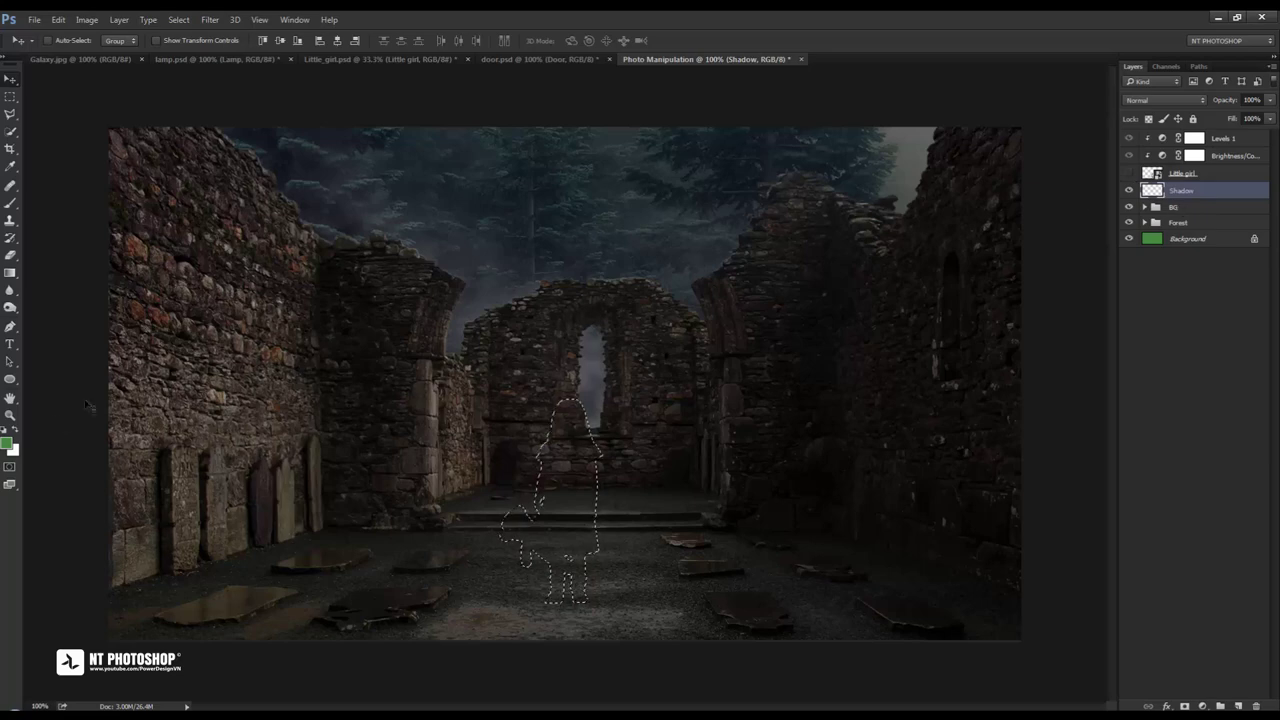
left_click(8, 444)
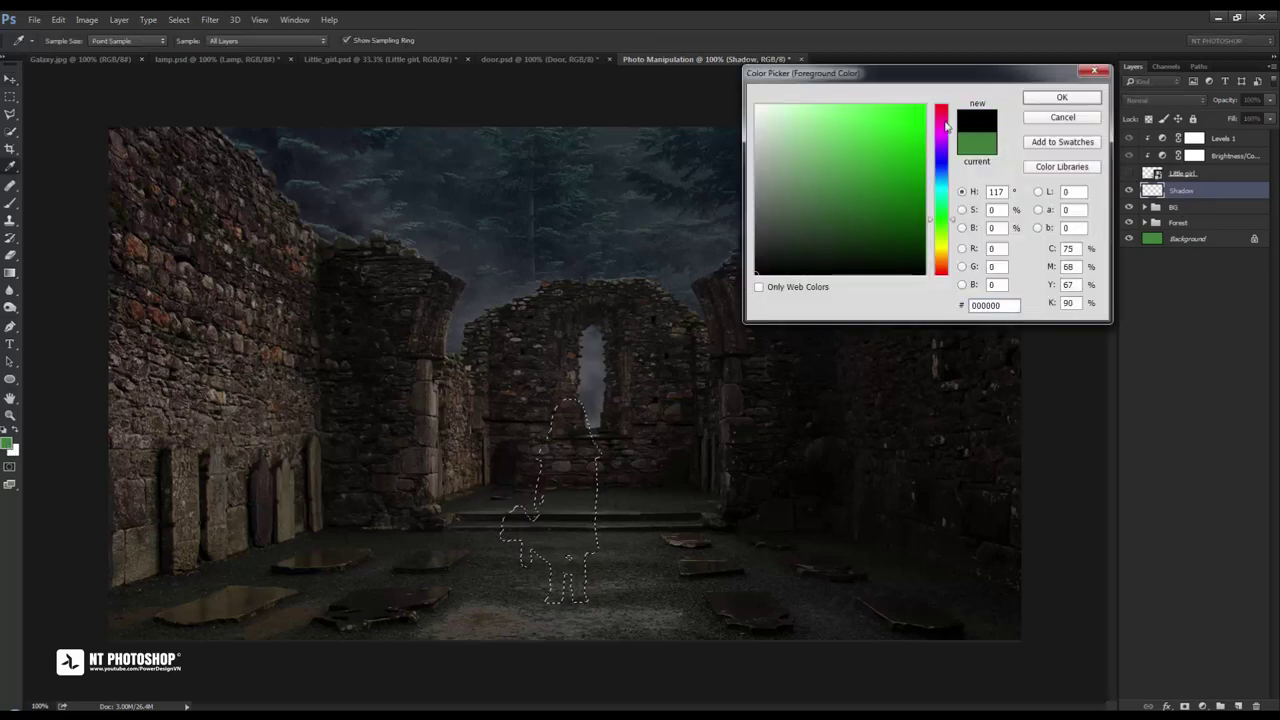
left_click(1038, 100)
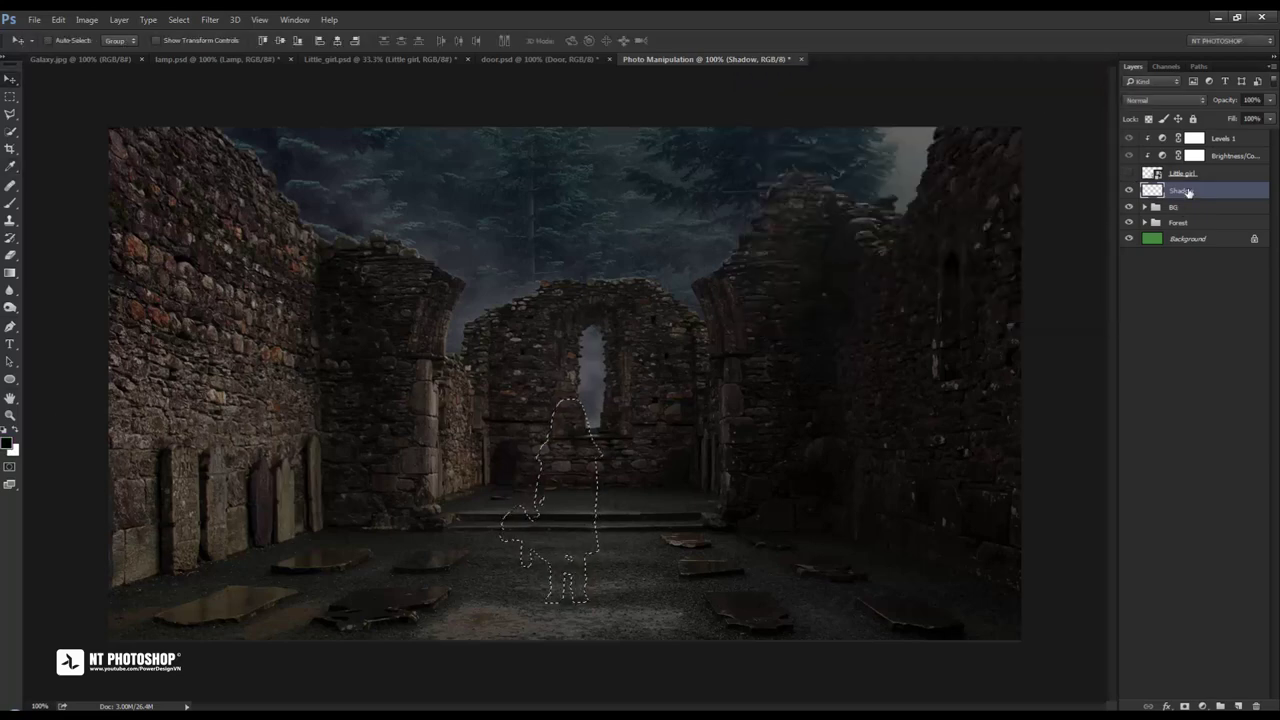
key("alt+BackSpace")
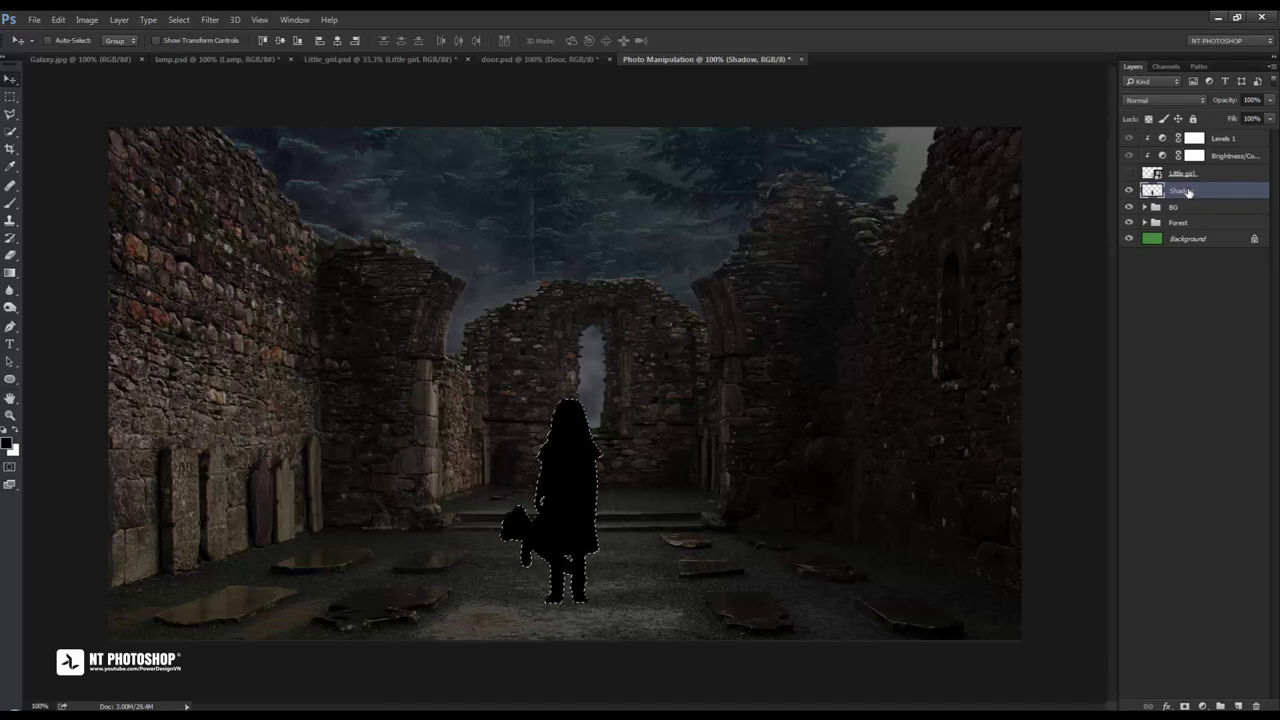
key("ctrl+d")
left_click(1130, 174)
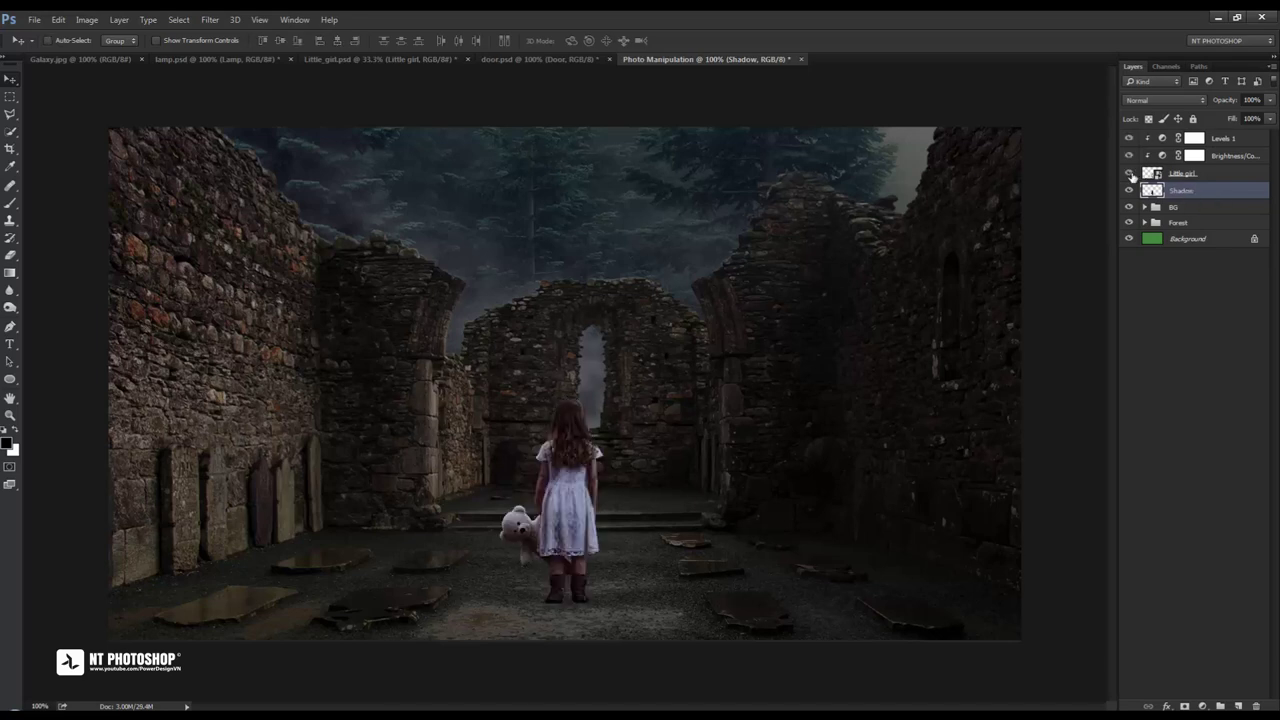
left_click(1180, 175)
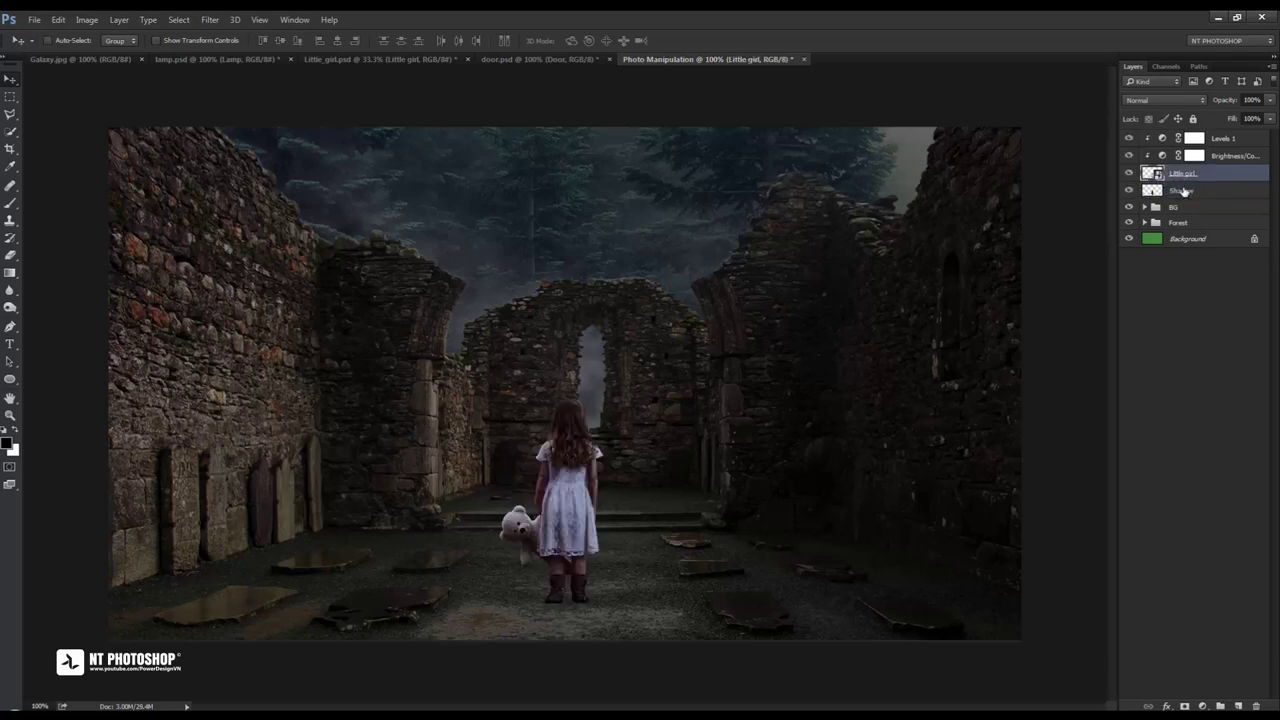
Distort the shadow flat onto the ground at her feet and nudge it slightly left
key("ctrl+t")
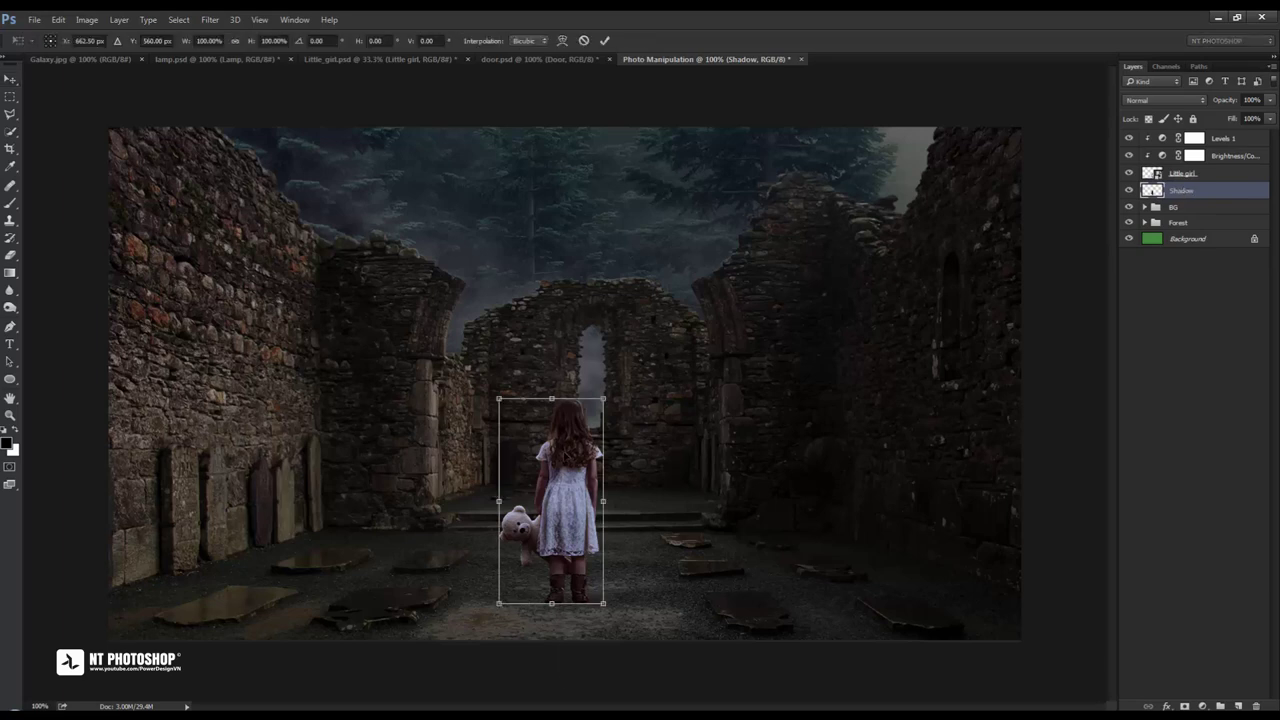
right_click(560, 448)
left_click(590, 524)
left_click_drag(555, 403, 559, 600)
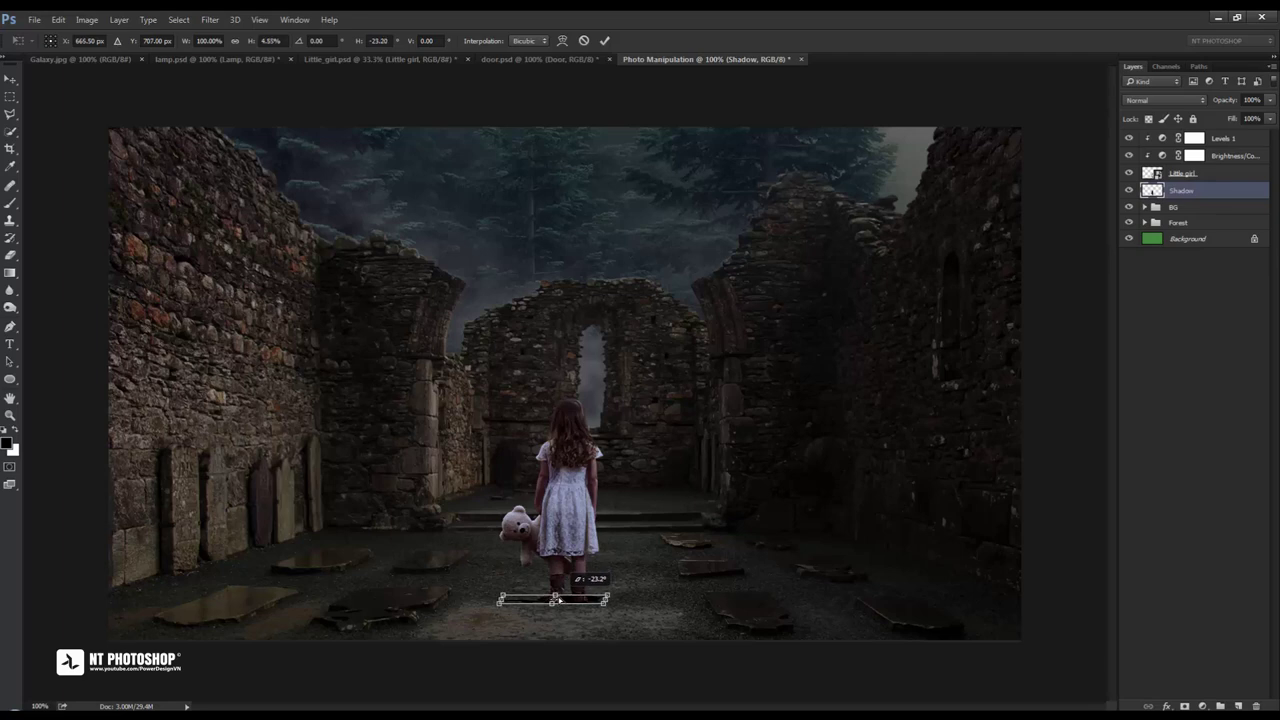
left_click(605, 42)
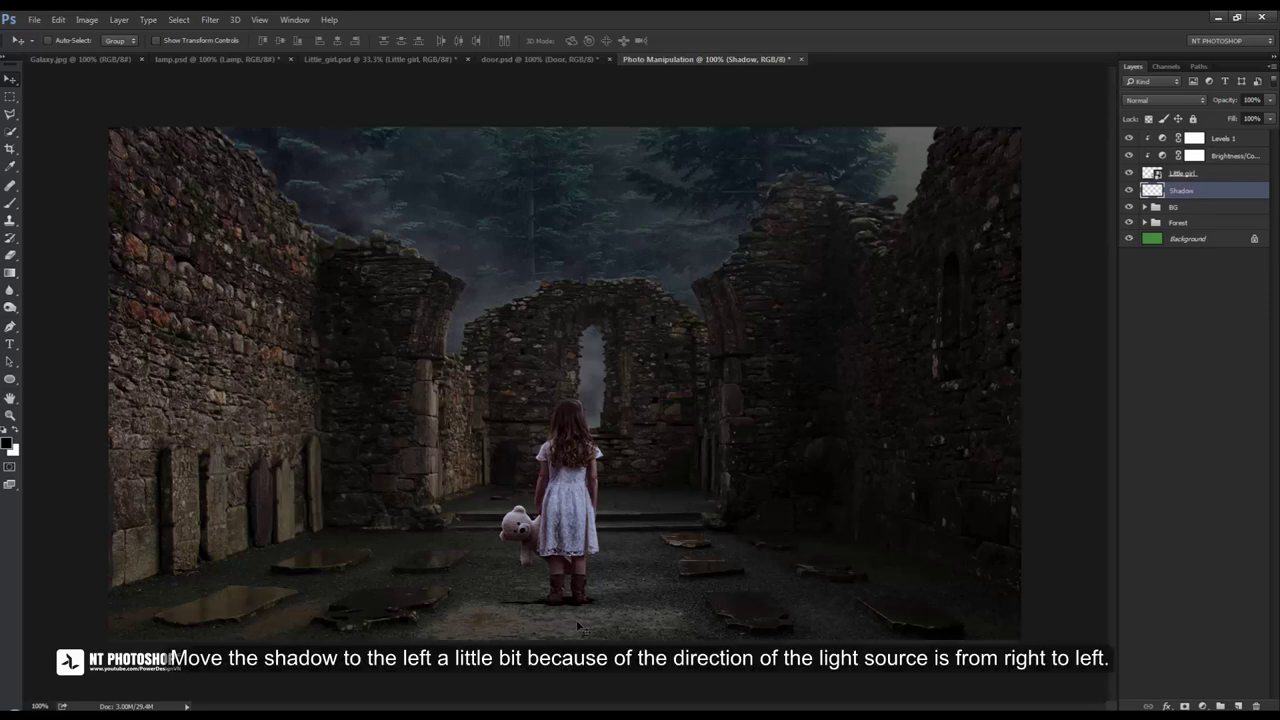
key("Left")
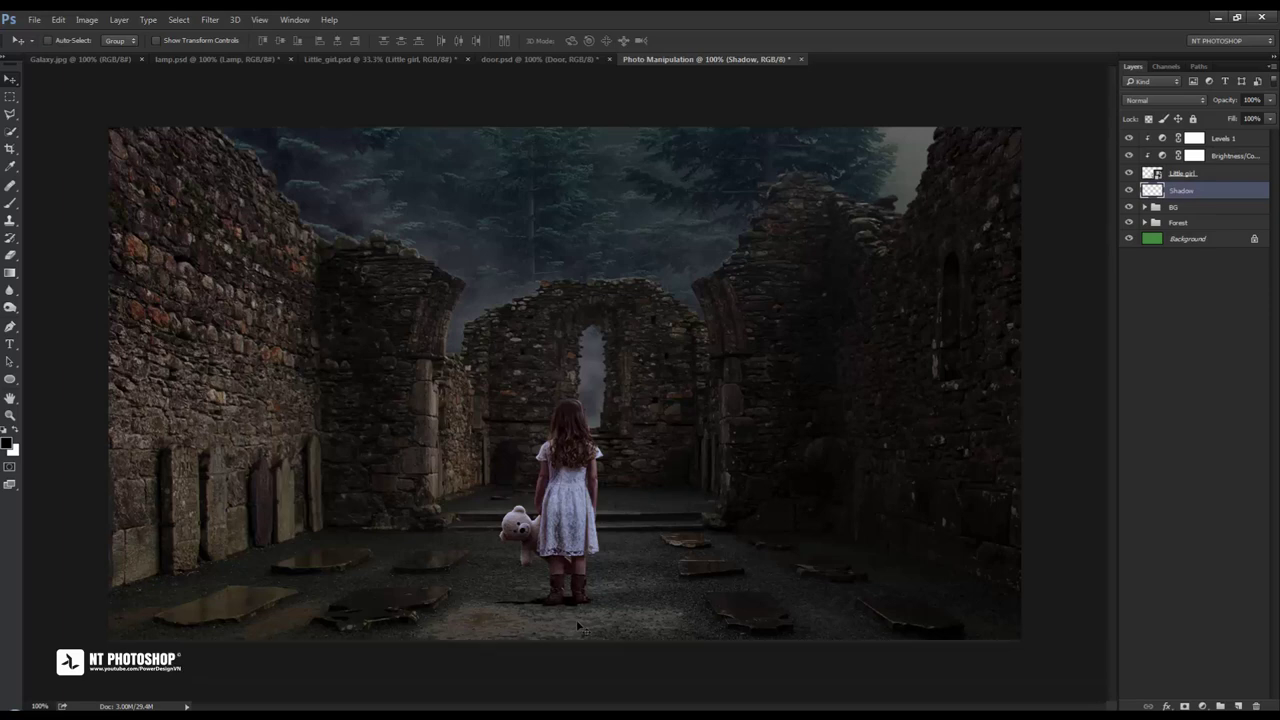
left_click(210, 19)
mouse_move(240, 167)
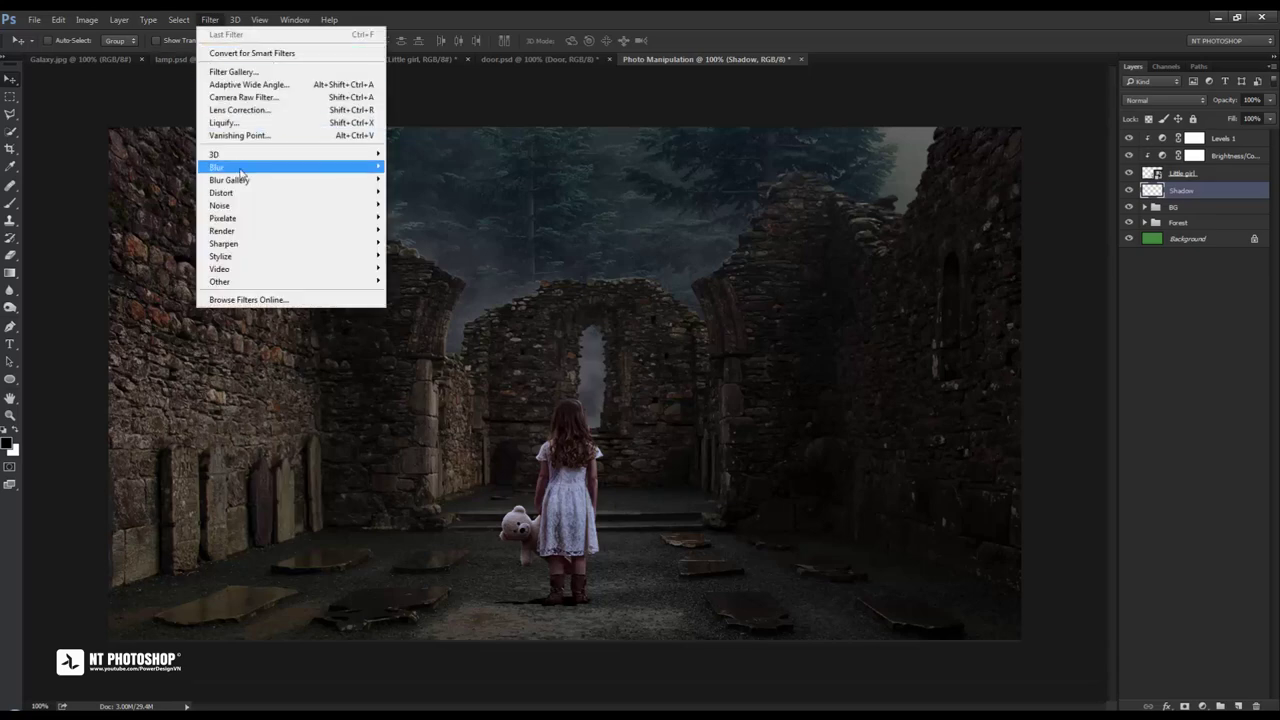
Blur the shadow with a 3.2 px Gaussian Blur and lower its opacity to 62%
left_click(418, 218)
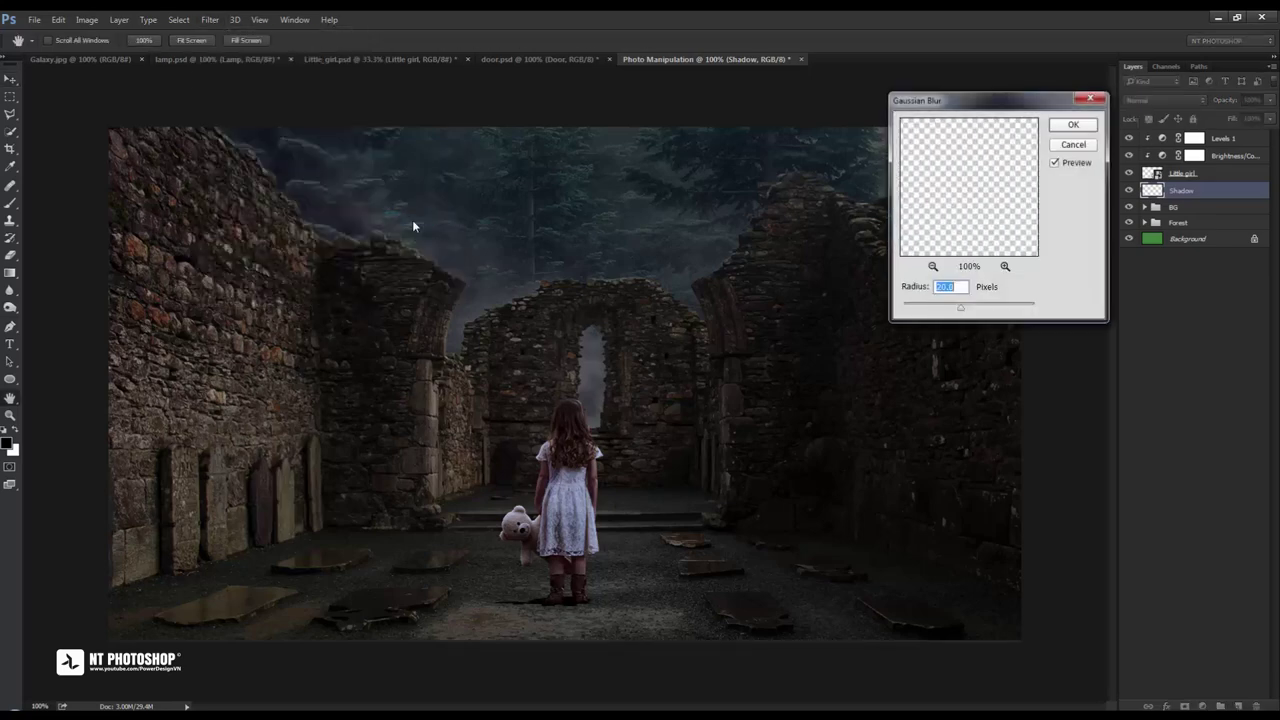
left_click_drag(1038, 102, 1035, 78)
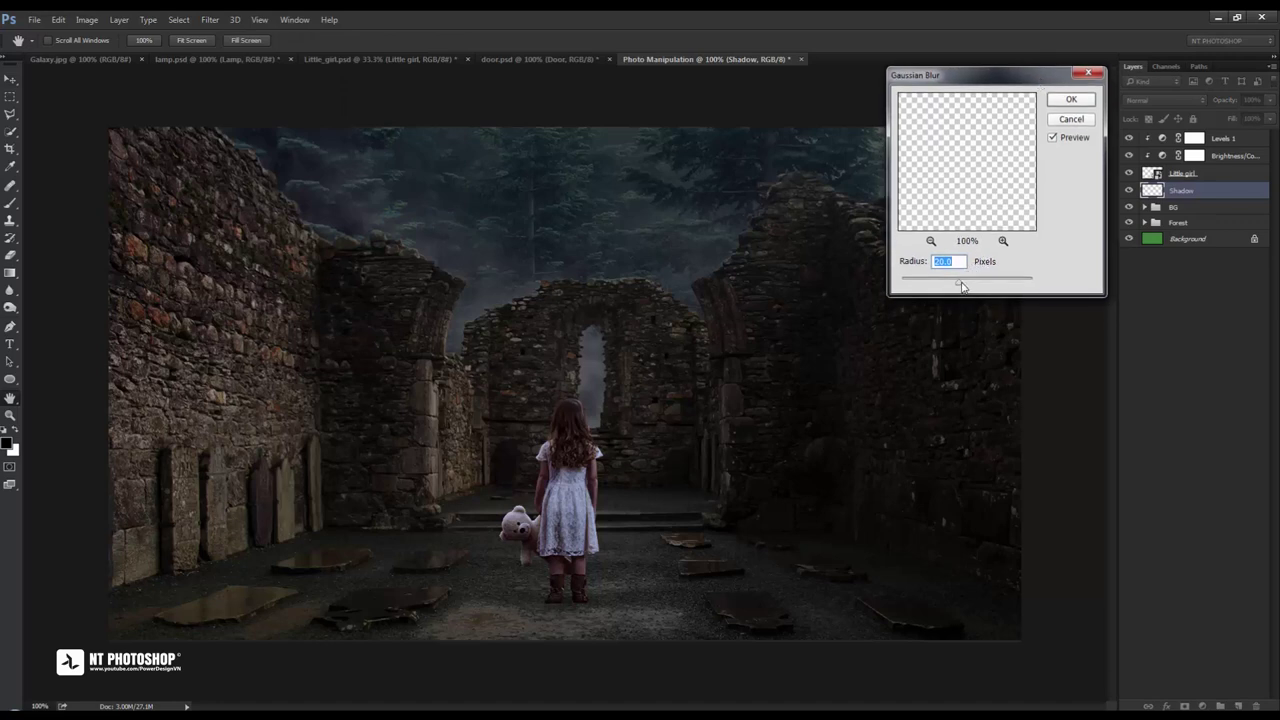
left_click_drag(959, 283, 922, 289)
left_click(1069, 104)
left_click_drag(1270, 103, 1246, 119)
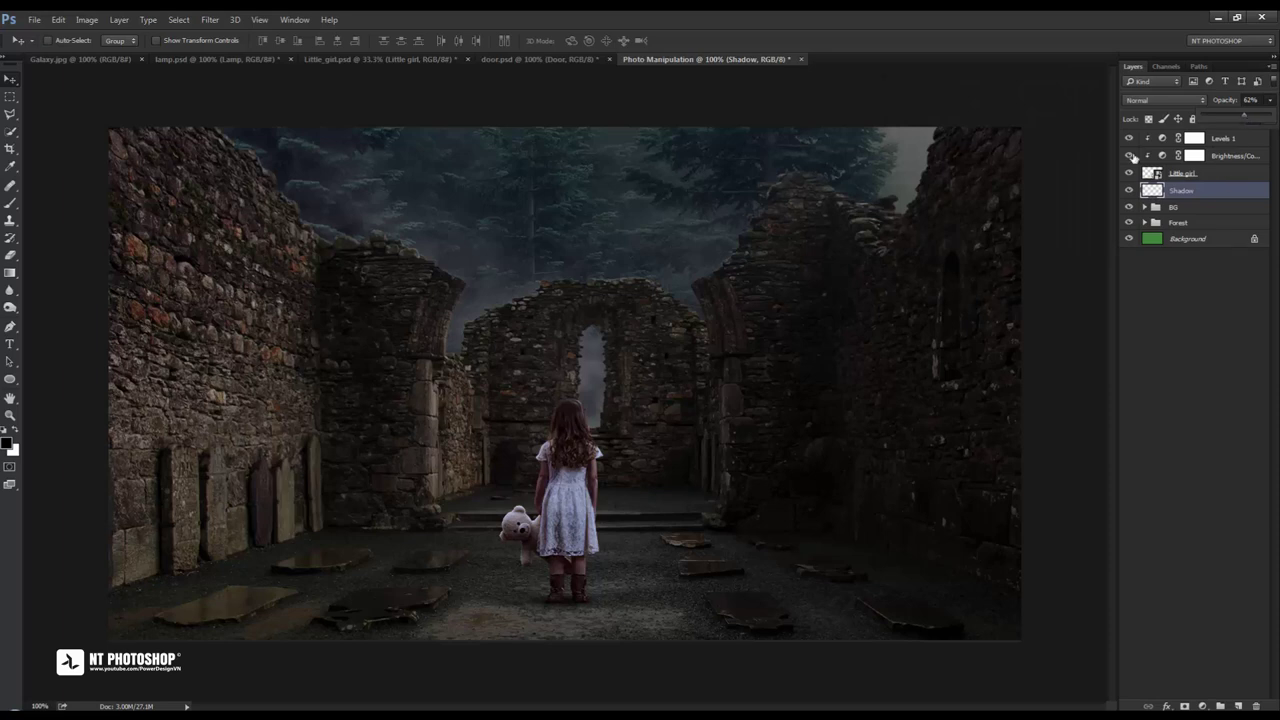
left_click(1128, 190)
left_click(1128, 191)
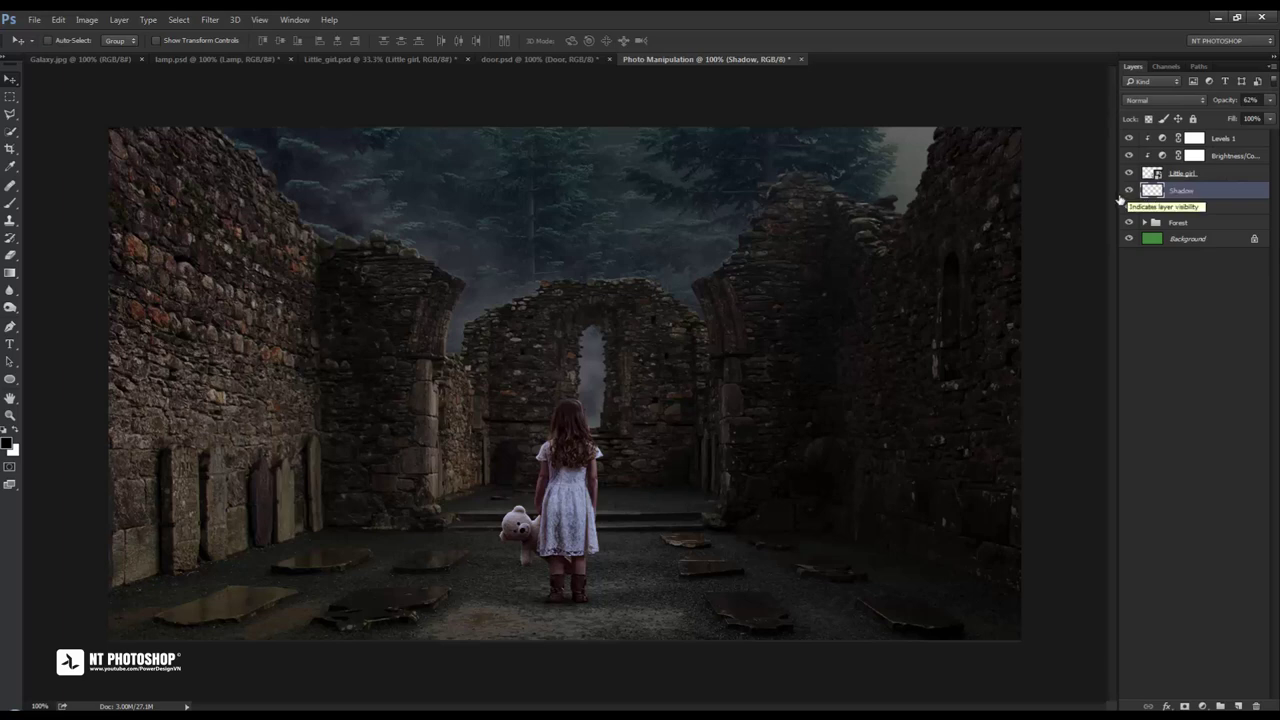
Group the girl, her adjustments and the shadow into a group named Girl
left_click(1187, 138, "shift")
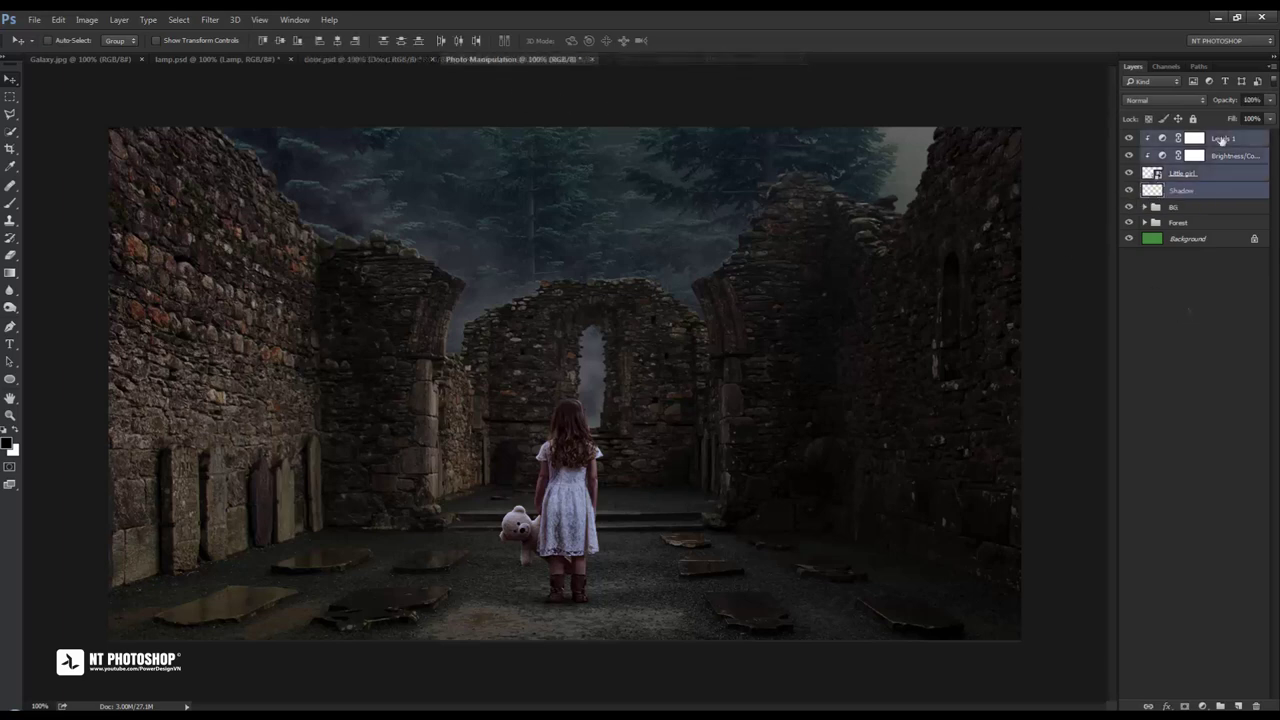
key("ctrl+g")
double_click(1182, 138)
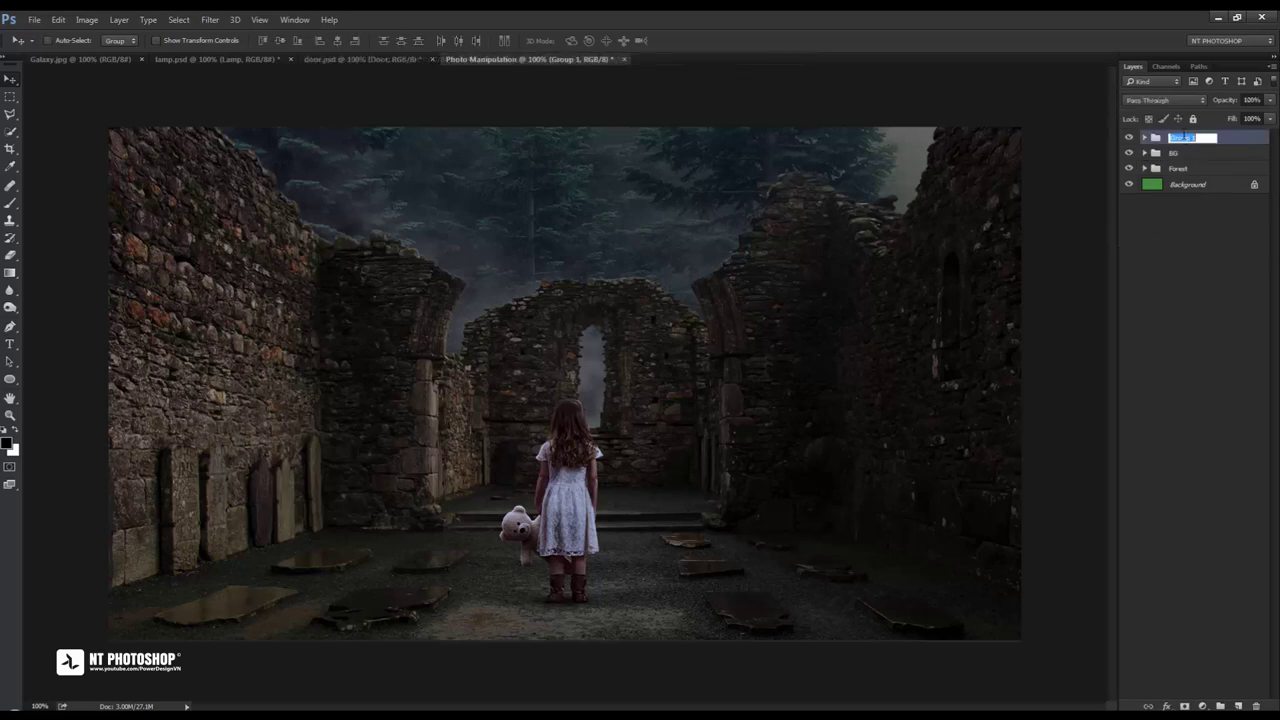
type("Girl")
left_click(1200, 153)
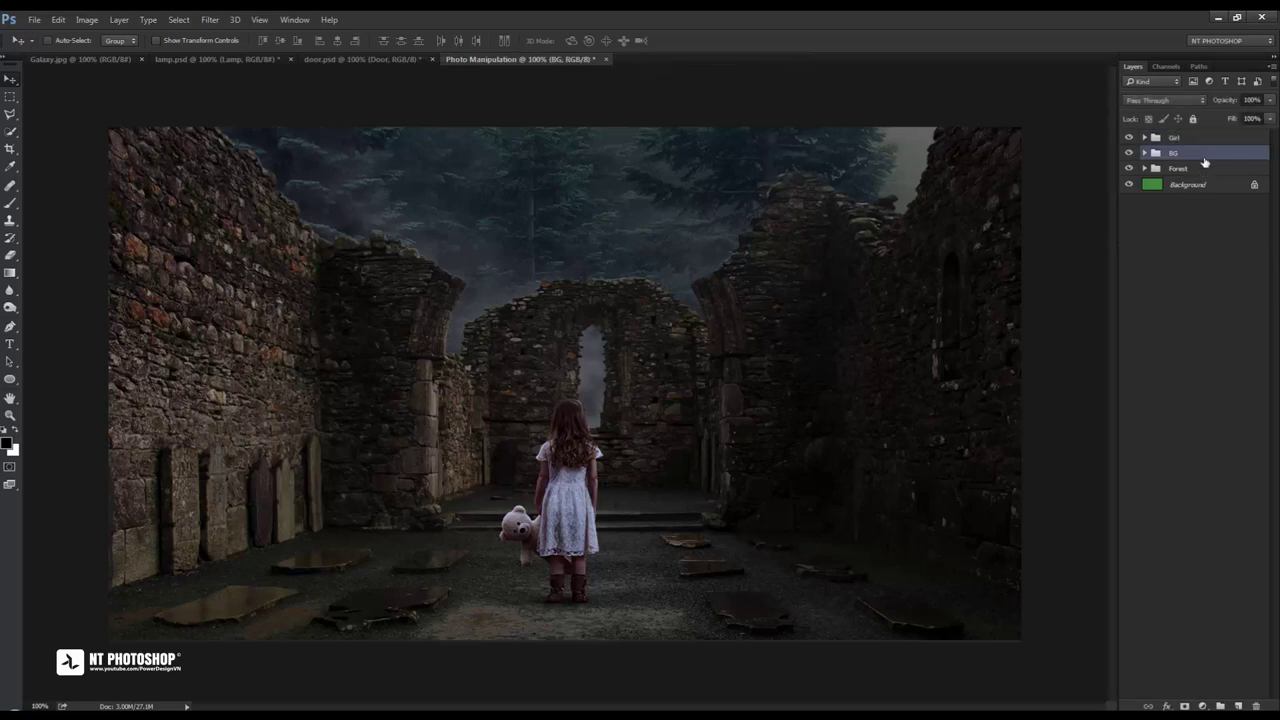
Bring the pink door into the composite as a smart object in the ruined archway
left_click(359, 61)
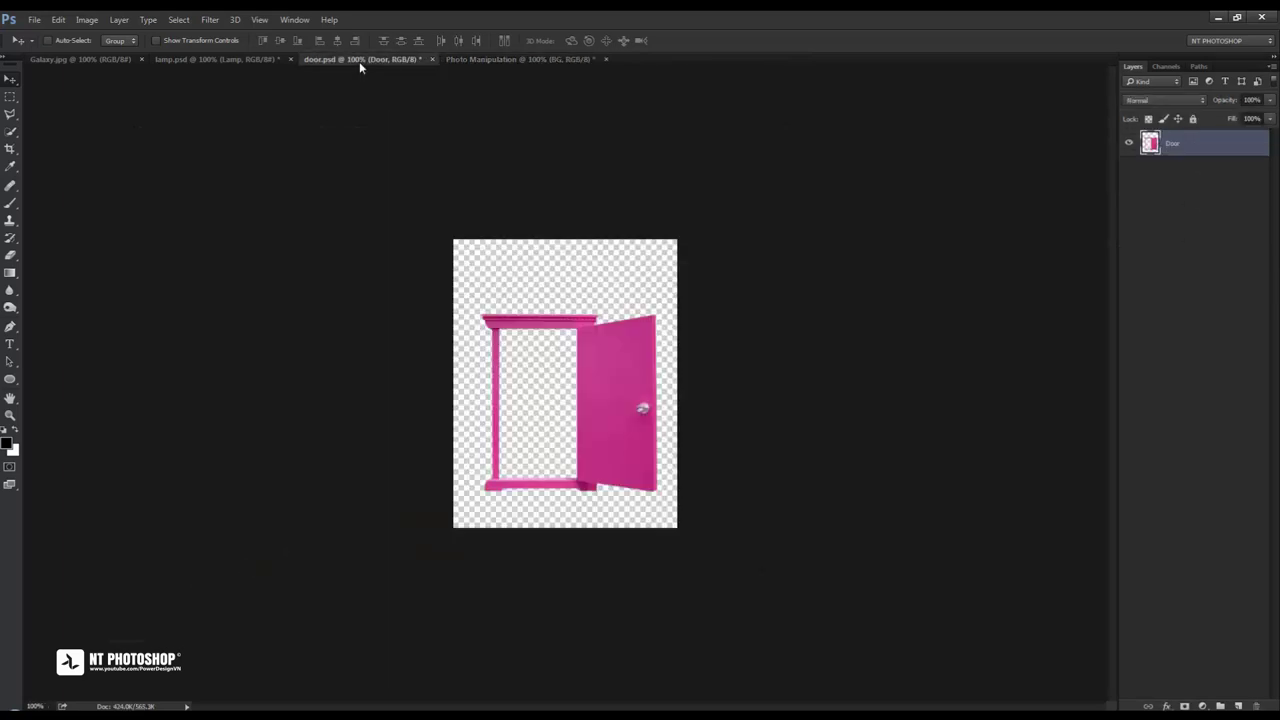
mouse_move(657, 400)
left_mouse_down()
mouse_move(549, 220)
mouse_move(550, 258)
mouse_move(643, 256)
left_mouse_up()
right_click(1174, 158)
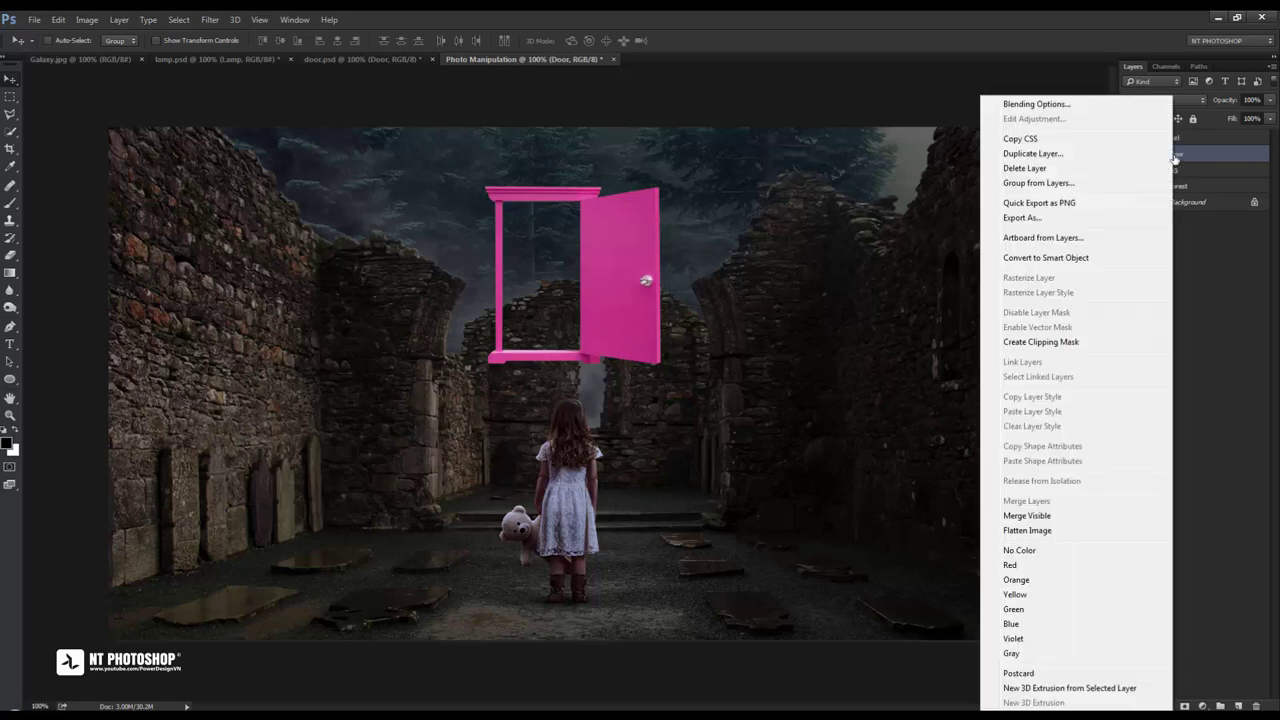
left_click(1122, 262)
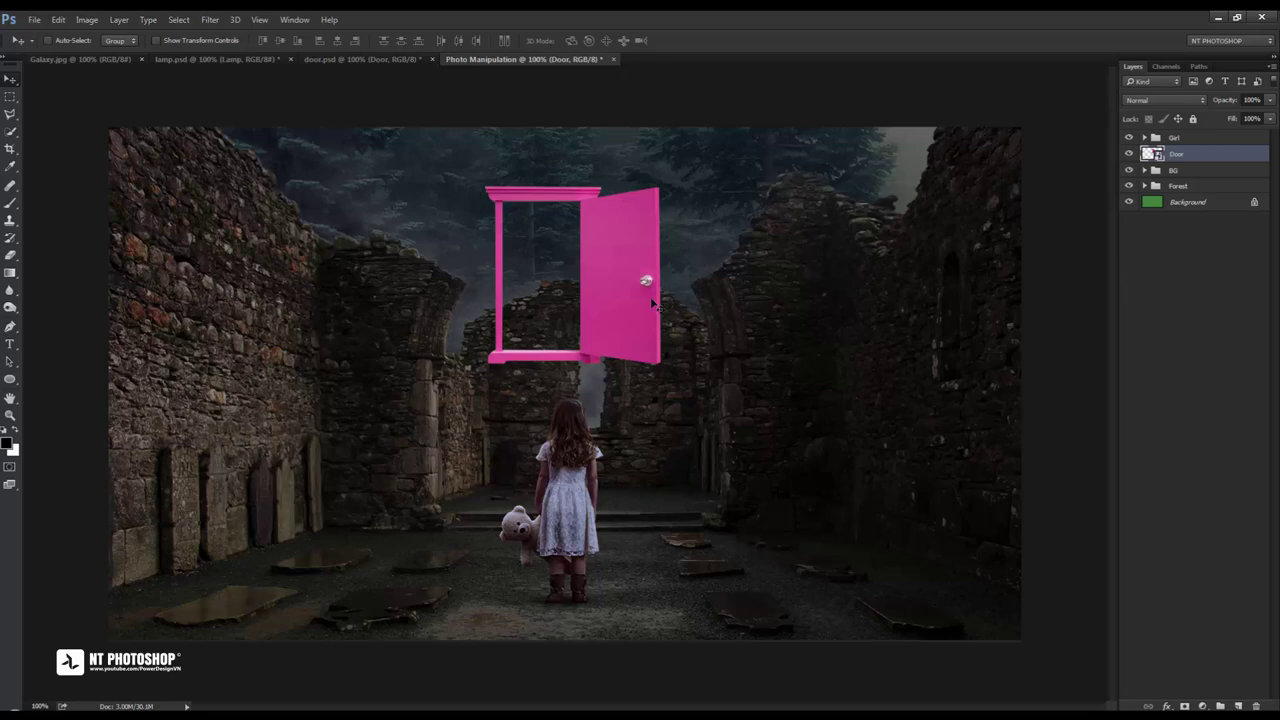
mouse_move(651, 302)
left_mouse_down()
mouse_move(681, 440)
mouse_move(655, 367)
left_mouse_up()
Shrink and rotate the door about 37°, floating it just above the girl
key("ctrl+t")
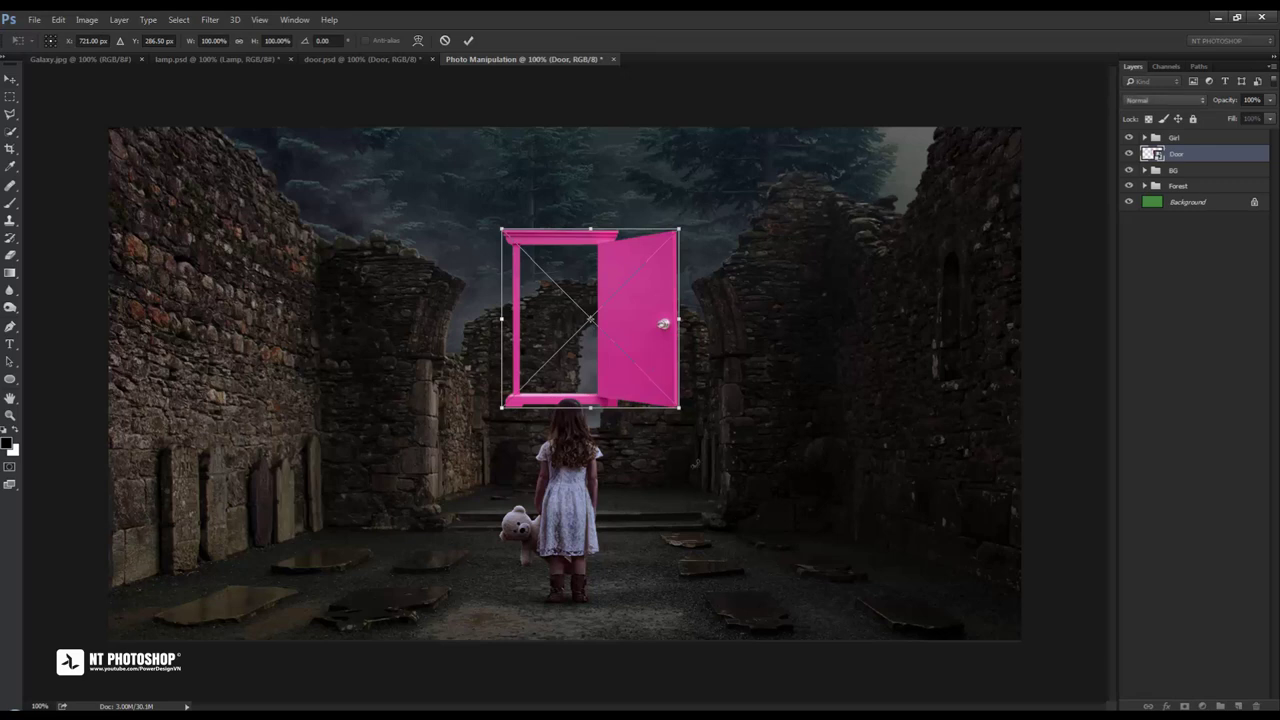
left_click_drag(679, 407, 622, 350)
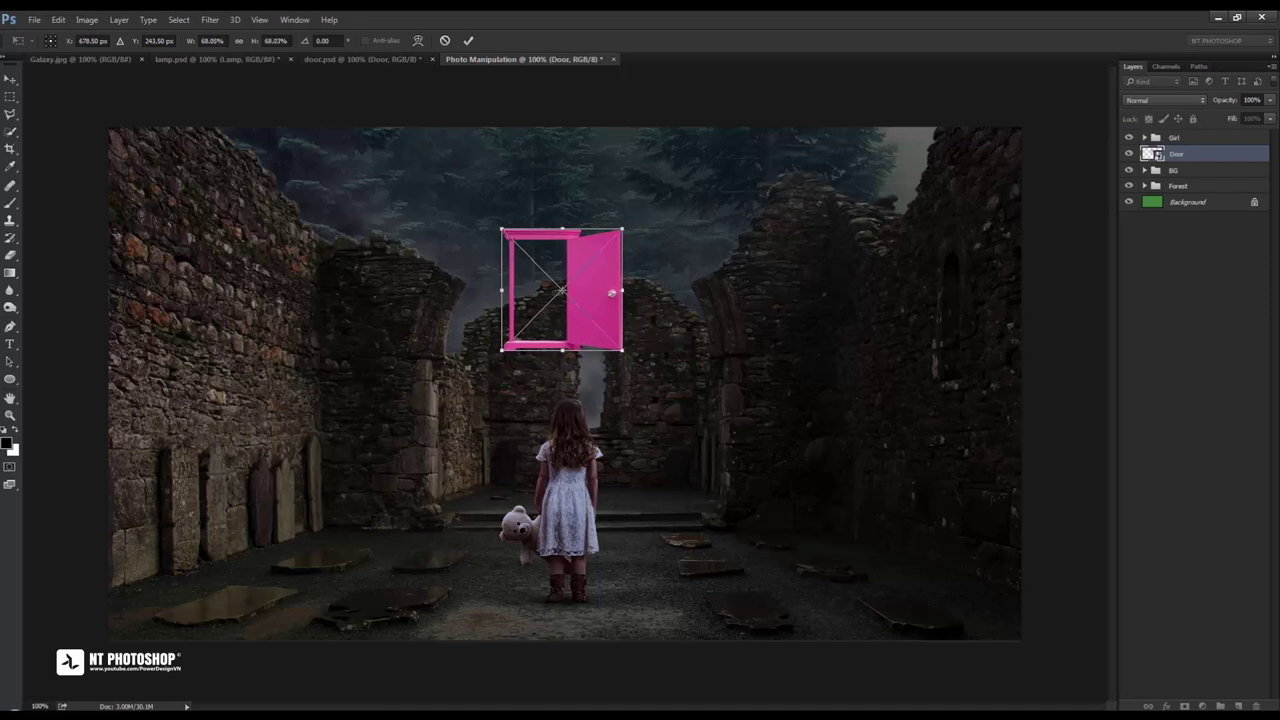
mouse_move(640, 240)
left_mouse_down()
mouse_move(665, 265)
mouse_move(622, 328)
left_mouse_up()
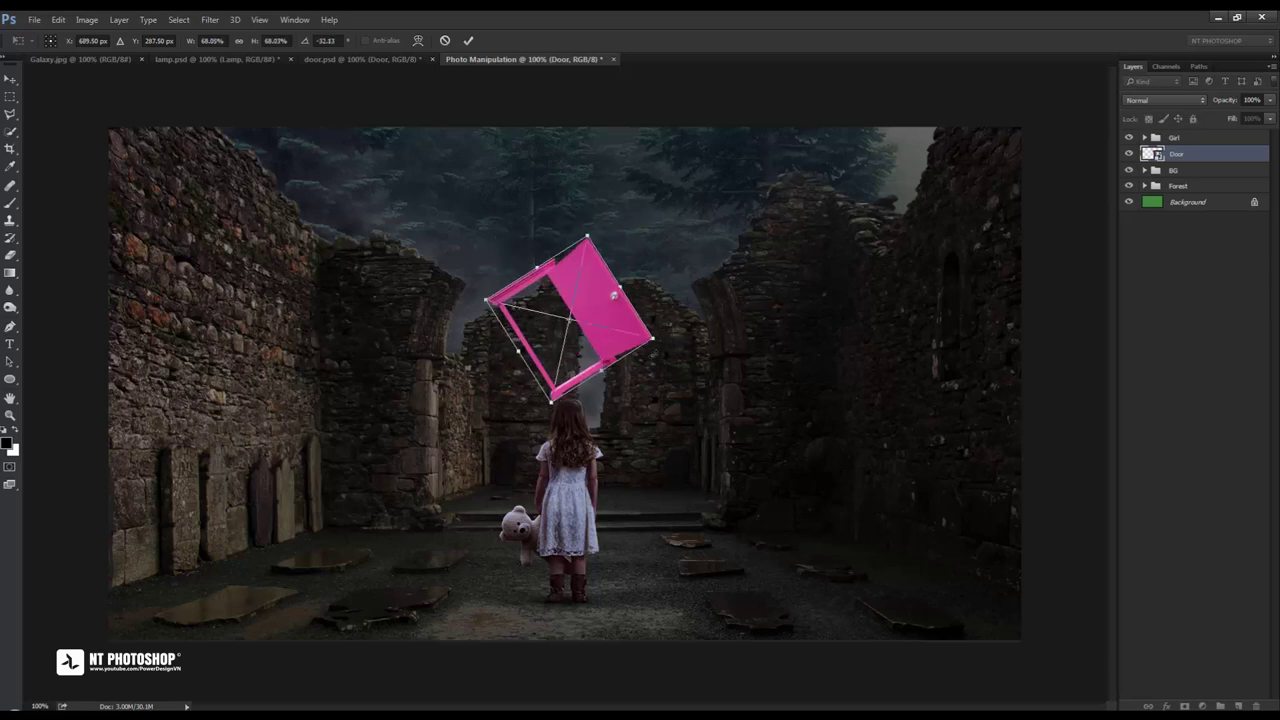
mouse_move(704, 360)
left_mouse_down()
mouse_move(671, 401)
mouse_move(680, 370)
mouse_move(577, 430)
mouse_move(607, 424)
mouse_move(598, 432)
left_mouse_up()
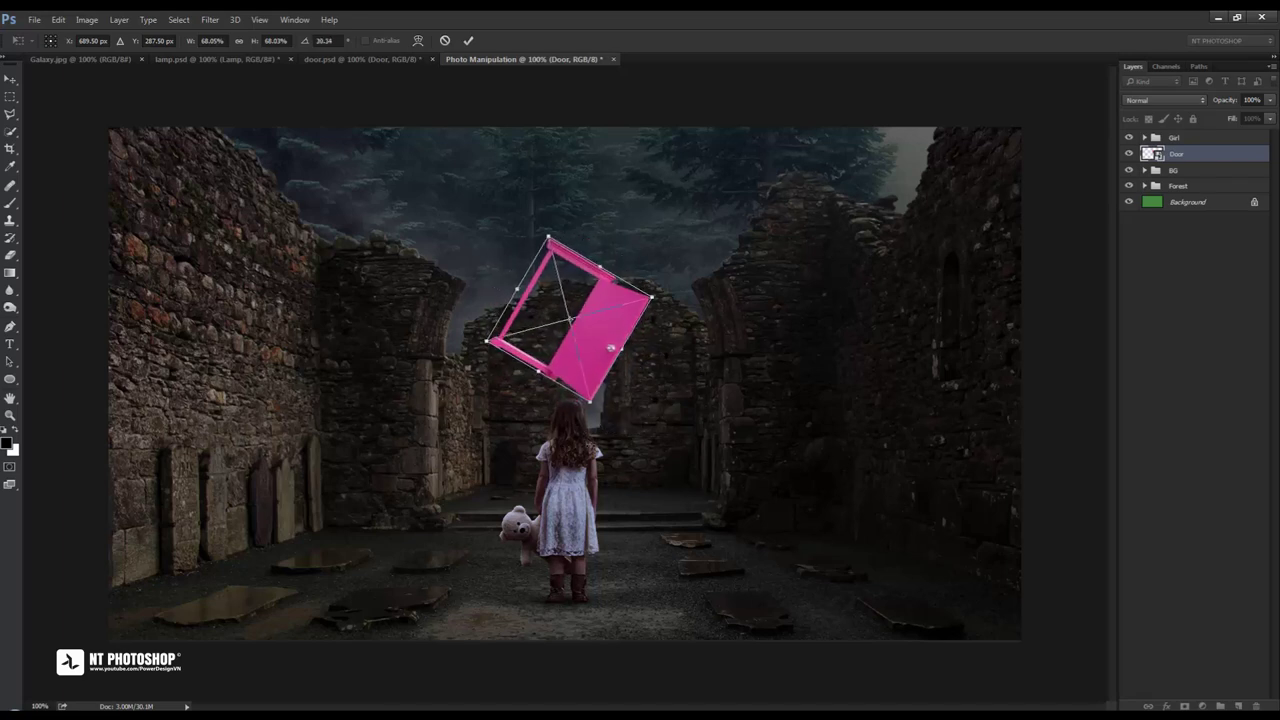
left_click(468, 40)
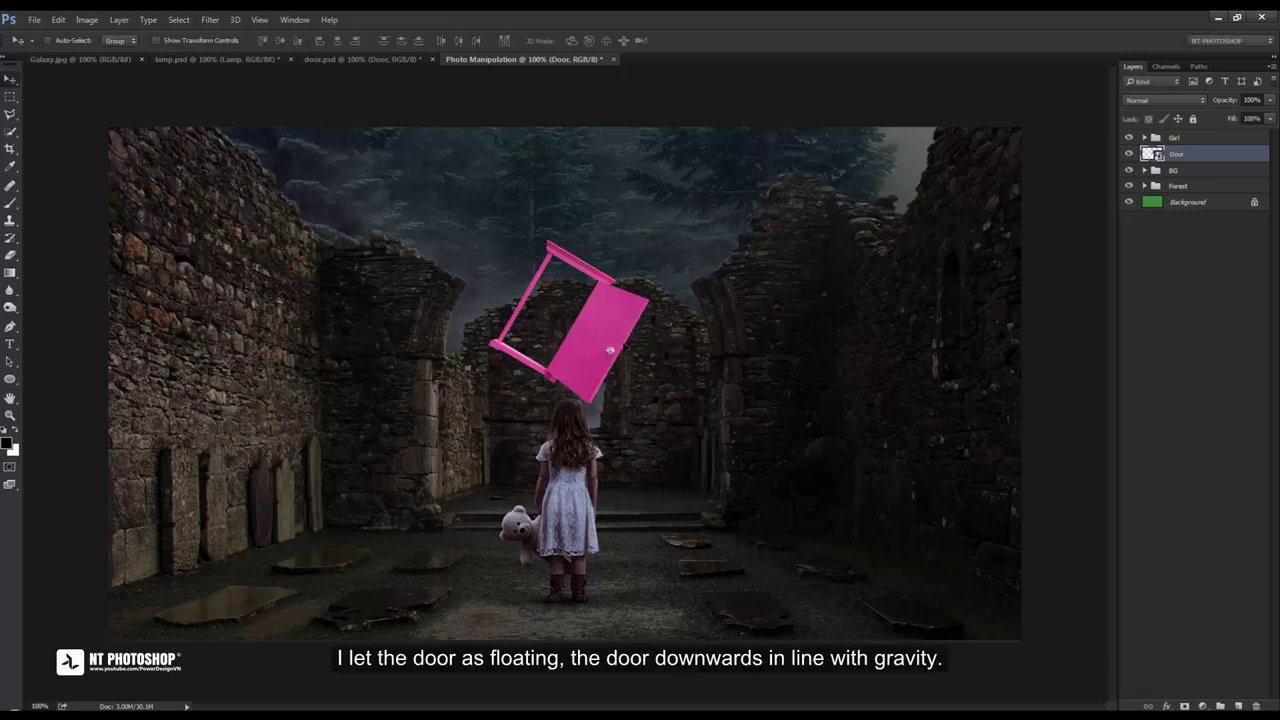
mouse_move(616, 255)
left_mouse_down()
mouse_move(636, 262)
mouse_move(634, 250)
mouse_move(655, 287)
mouse_move(643, 308)
left_mouse_up()
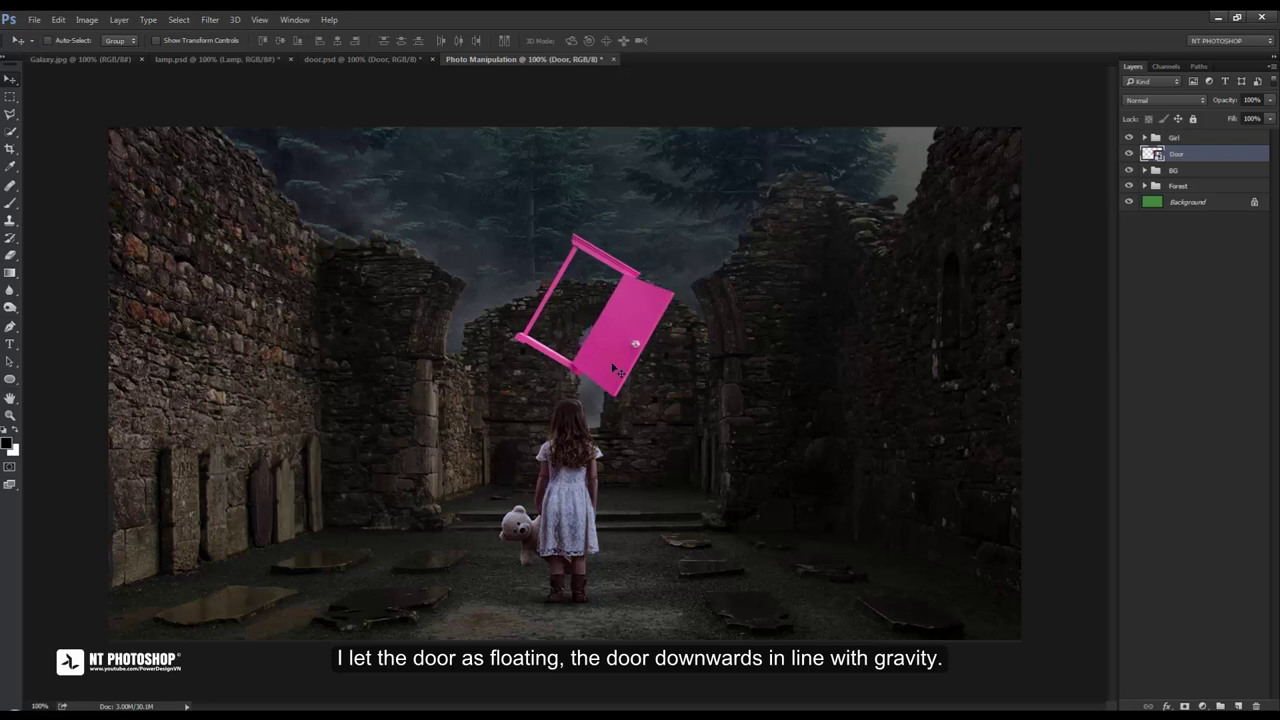
mouse_move(622, 374)
left_mouse_down()
mouse_move(620, 445)
mouse_move(612, 357)
left_mouse_up()
left_click_drag(615, 406, 619, 414)
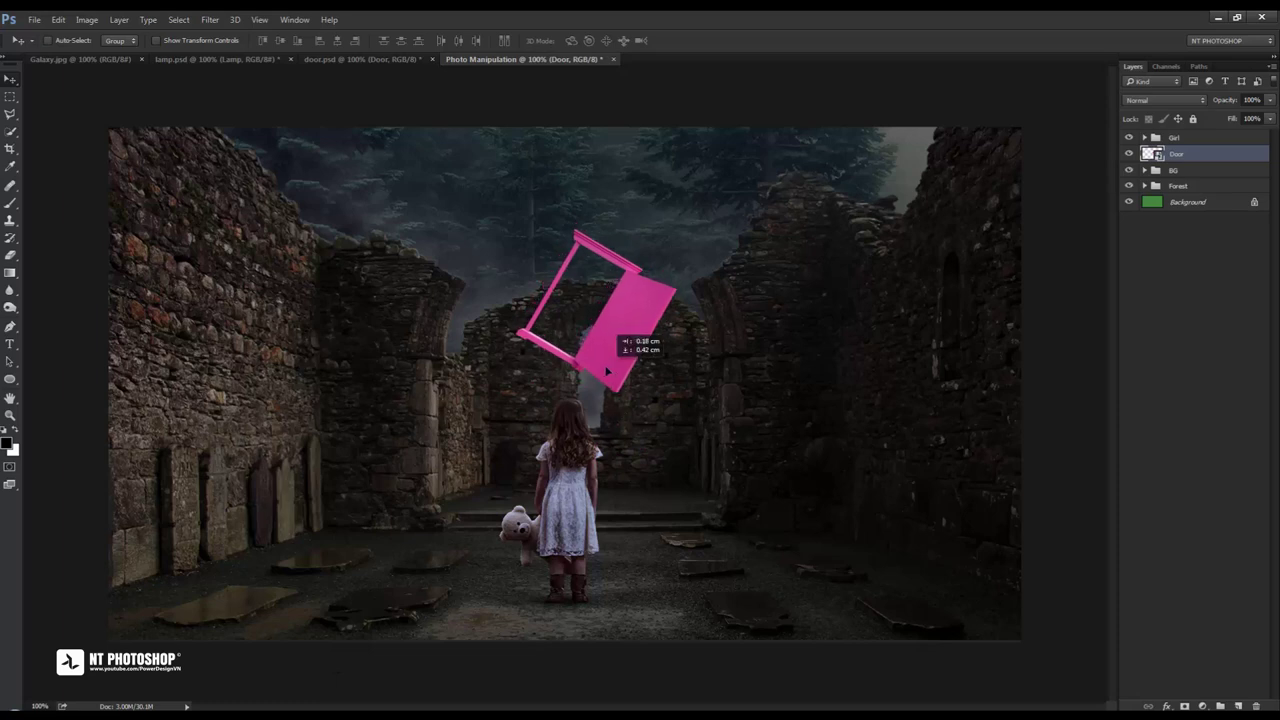
left_click(1200, 154)
Add a Hue/Saturation adjustment clipped to the door with saturation -43
left_click(1204, 706)
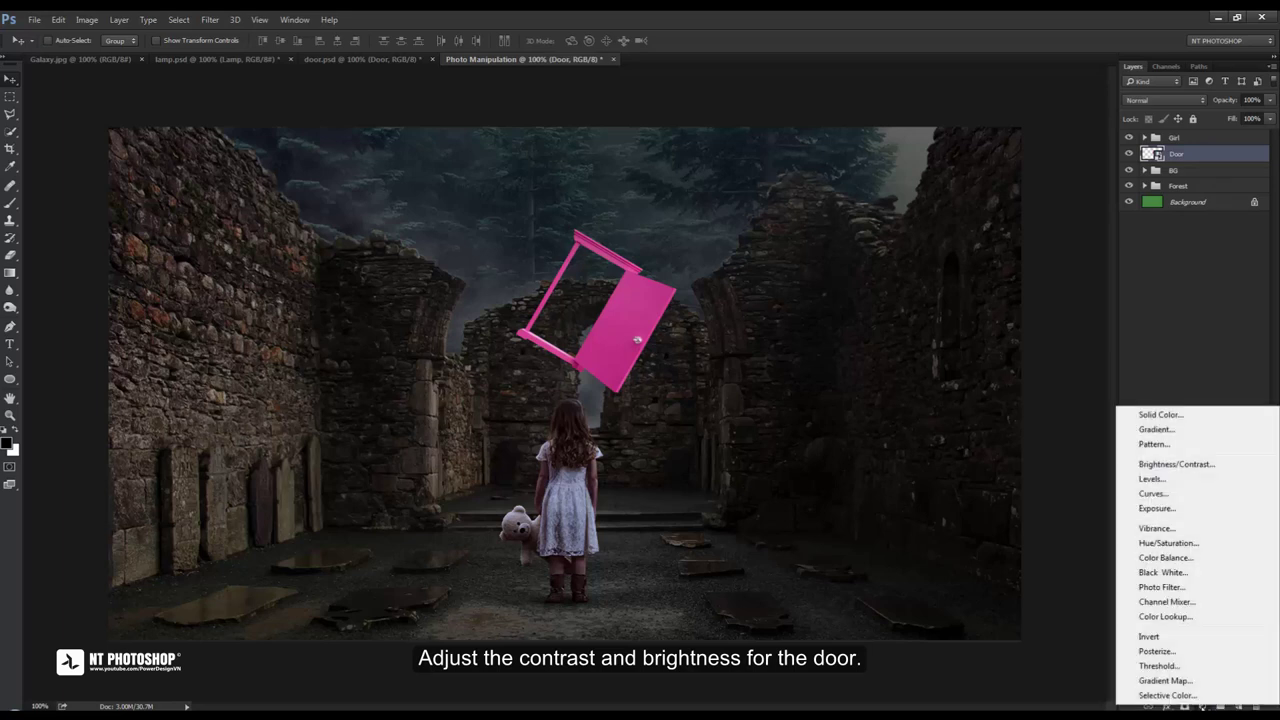
left_click(1203, 545)
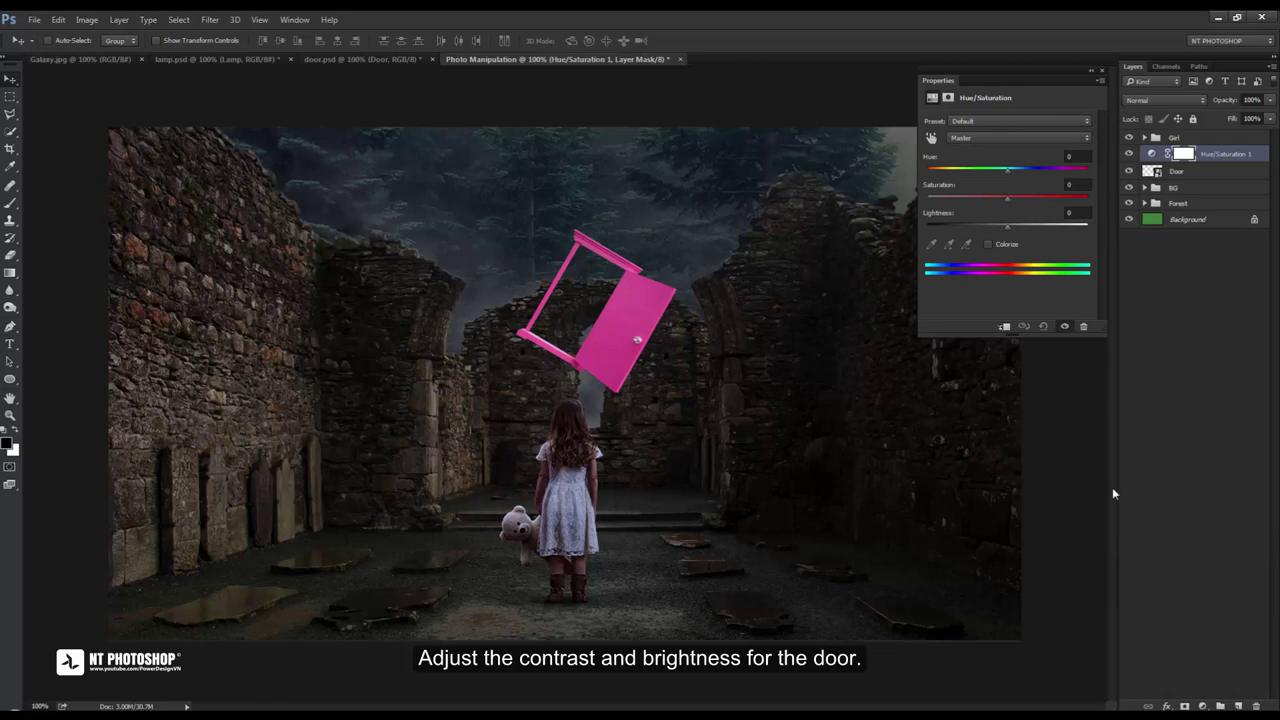
left_click(1004, 327)
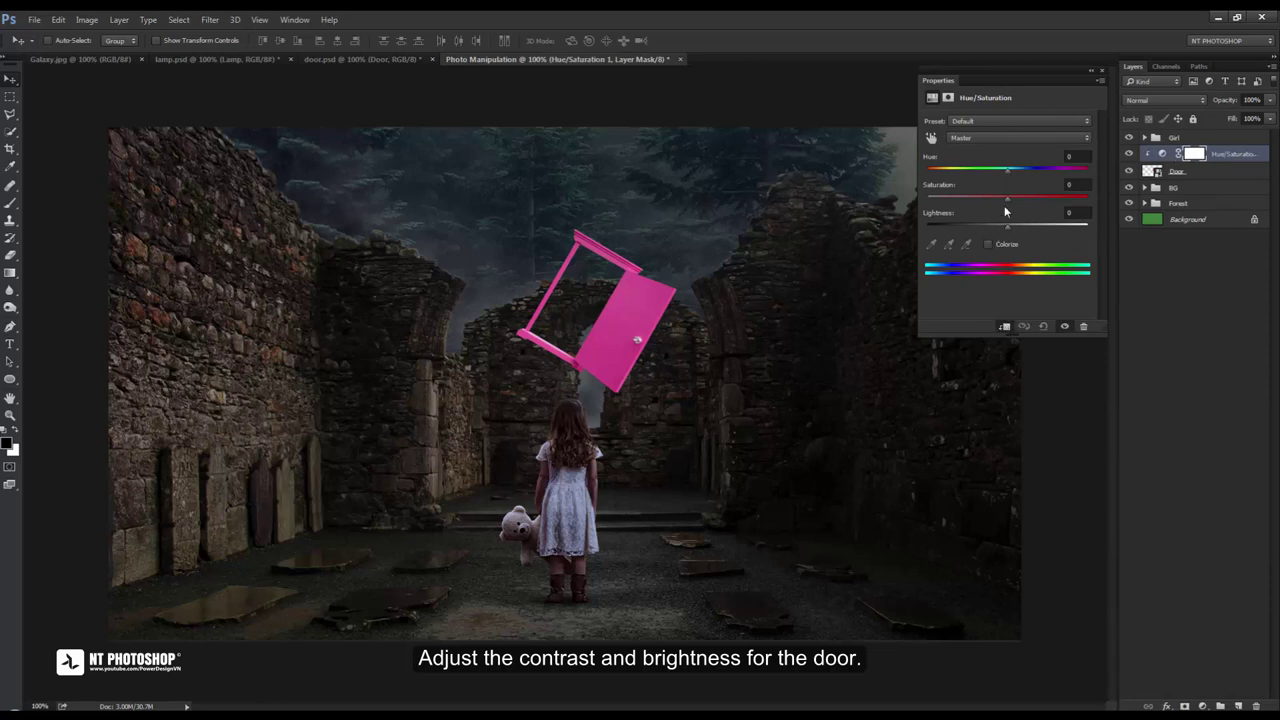
left_click_drag(1007, 197, 973, 197)
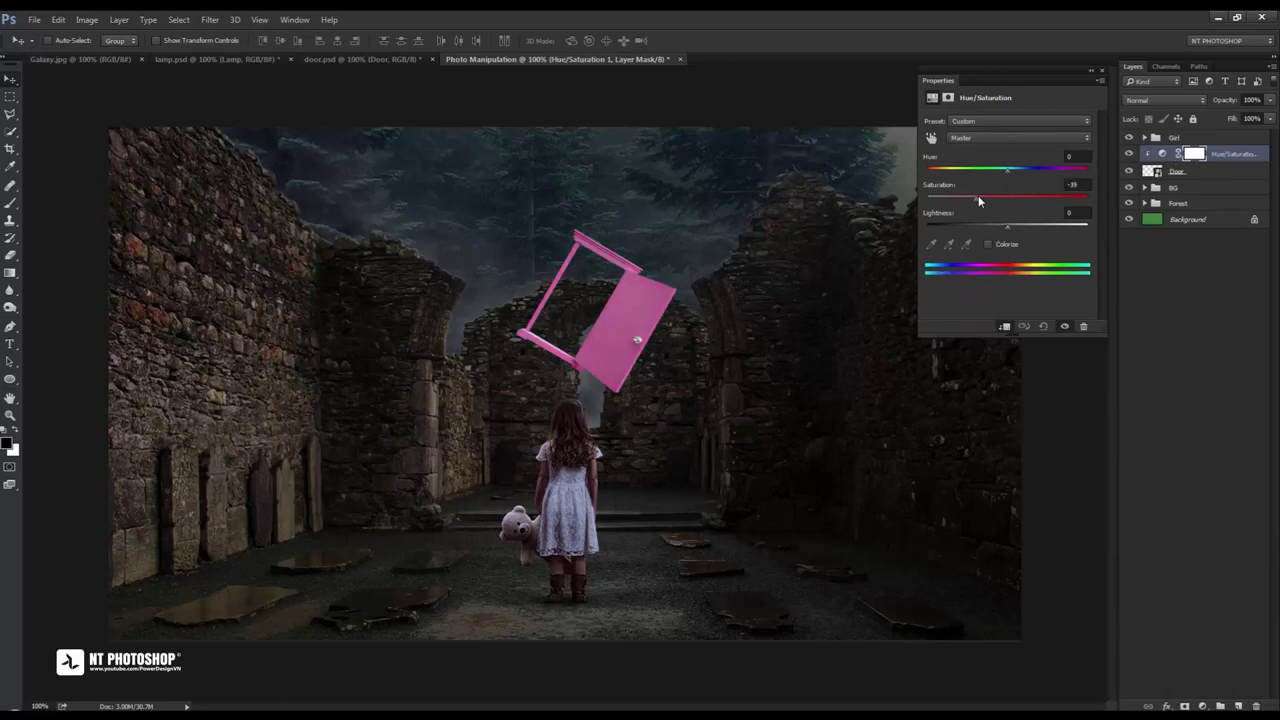
left_click(1102, 71)
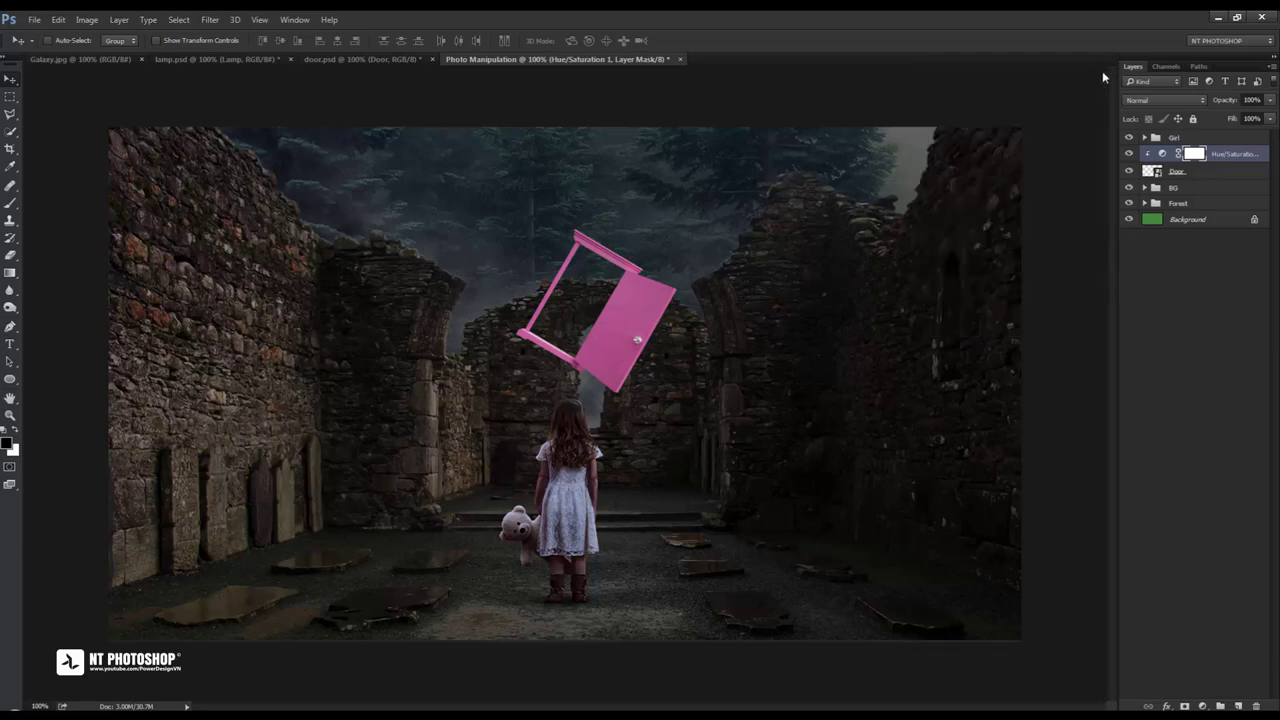
Add an Exposure adjustment darkening the door to -0.77
left_click(1202, 706)
left_click(1155, 505)
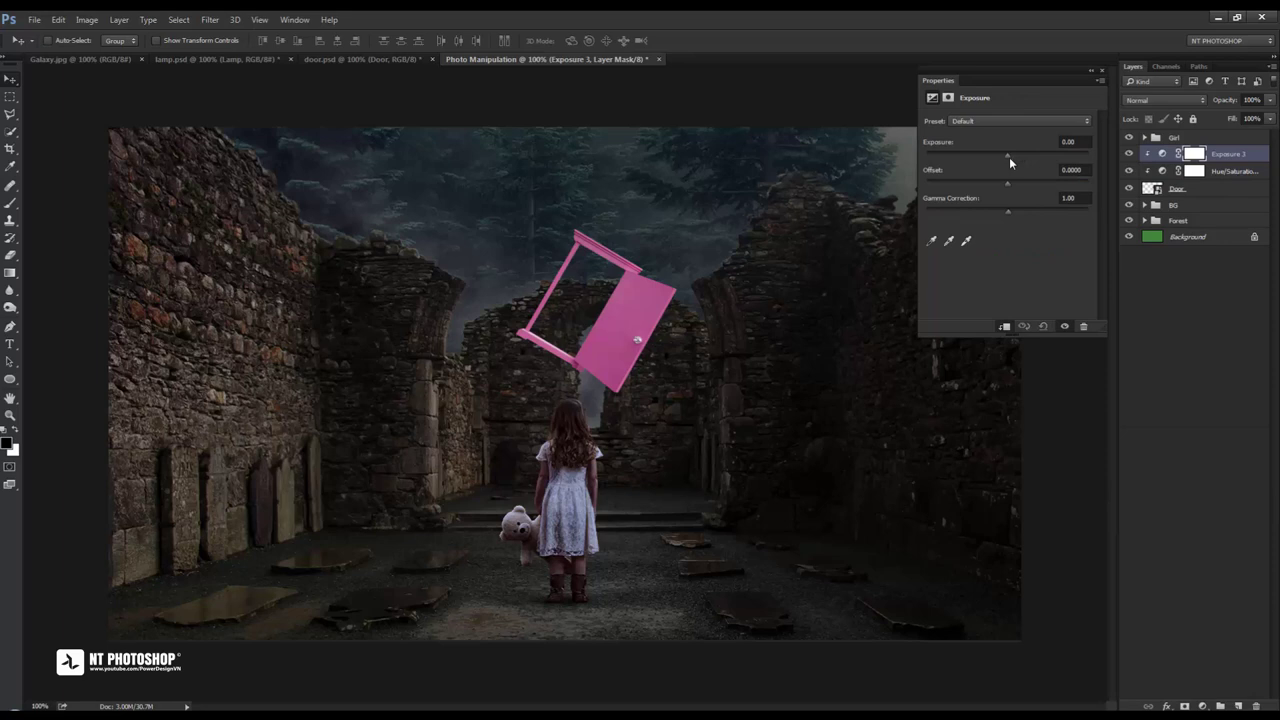
left_click_drag(1008, 157, 998, 158)
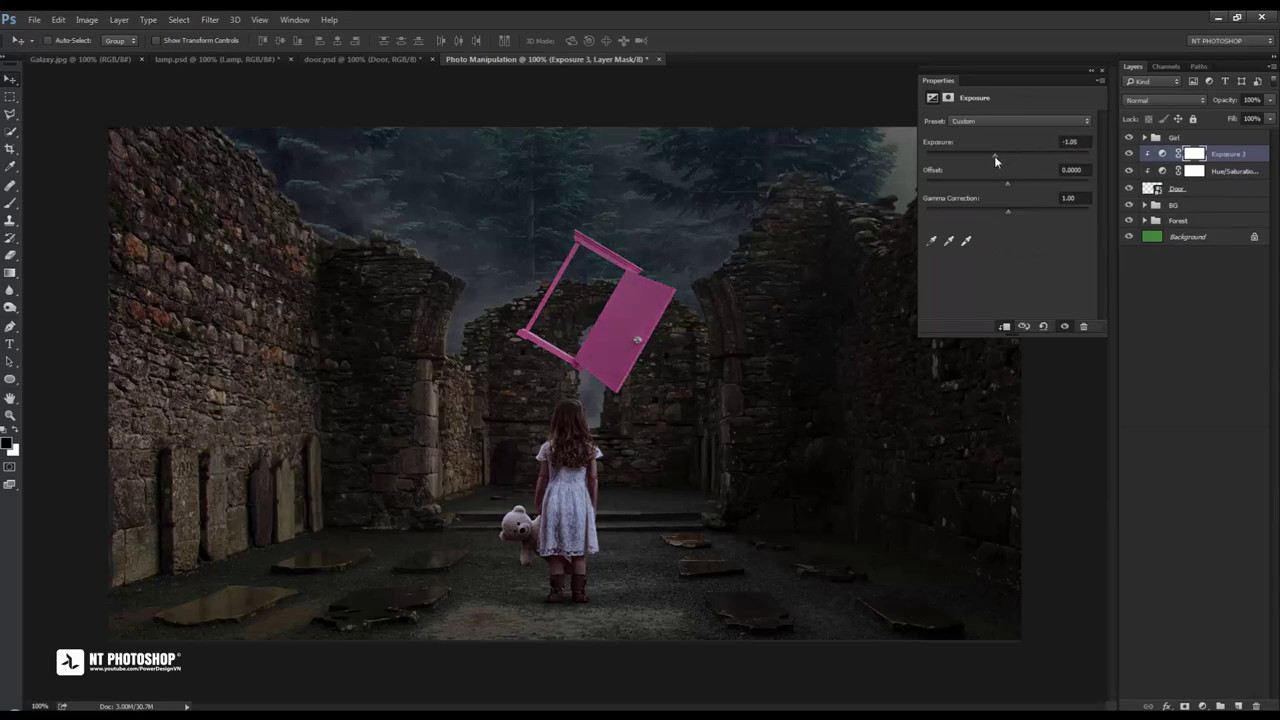
left_click(1101, 71)
left_click(1129, 154)
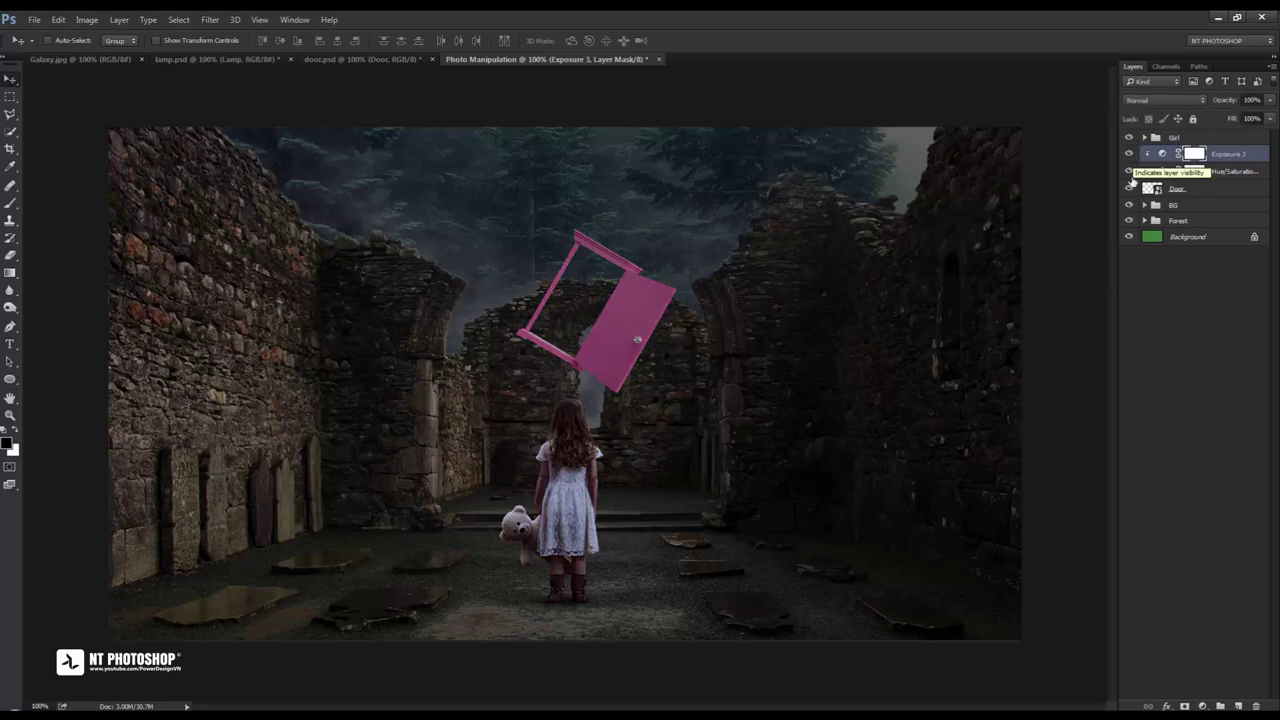
Add a Levels adjustment clipped to the door with midtones at 0.83
left_click(1202, 706)
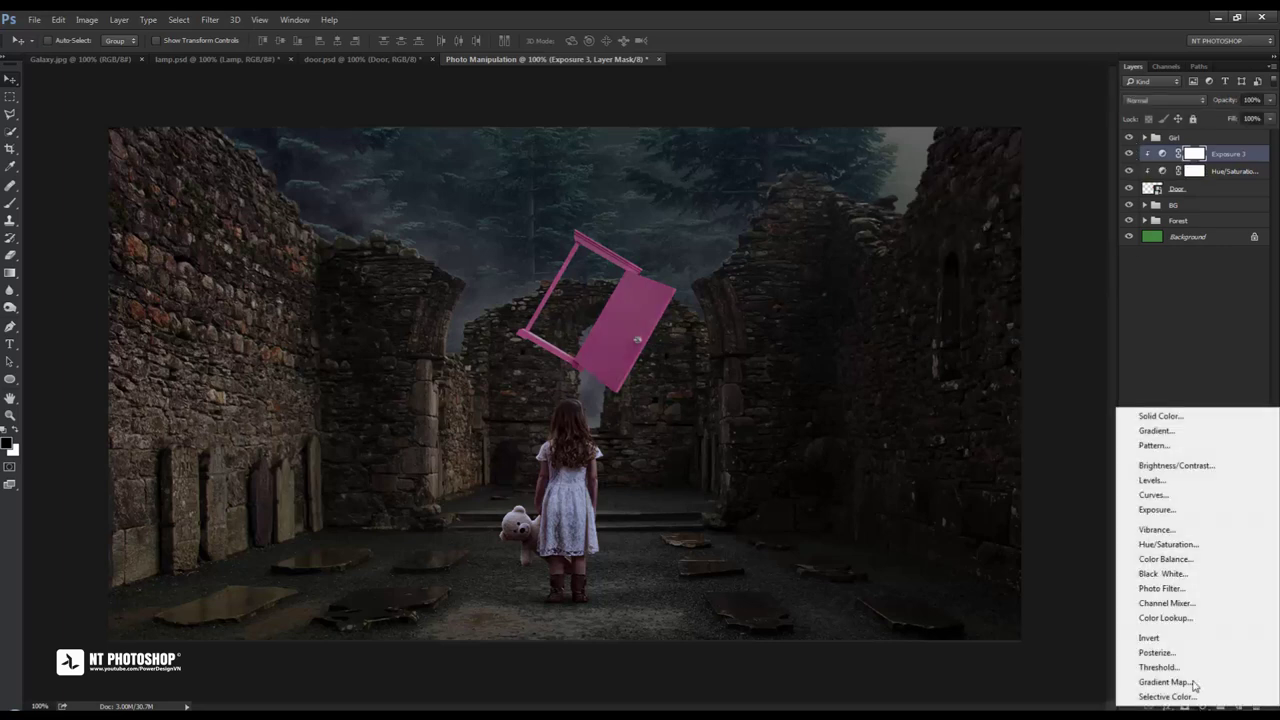
left_click(1152, 480)
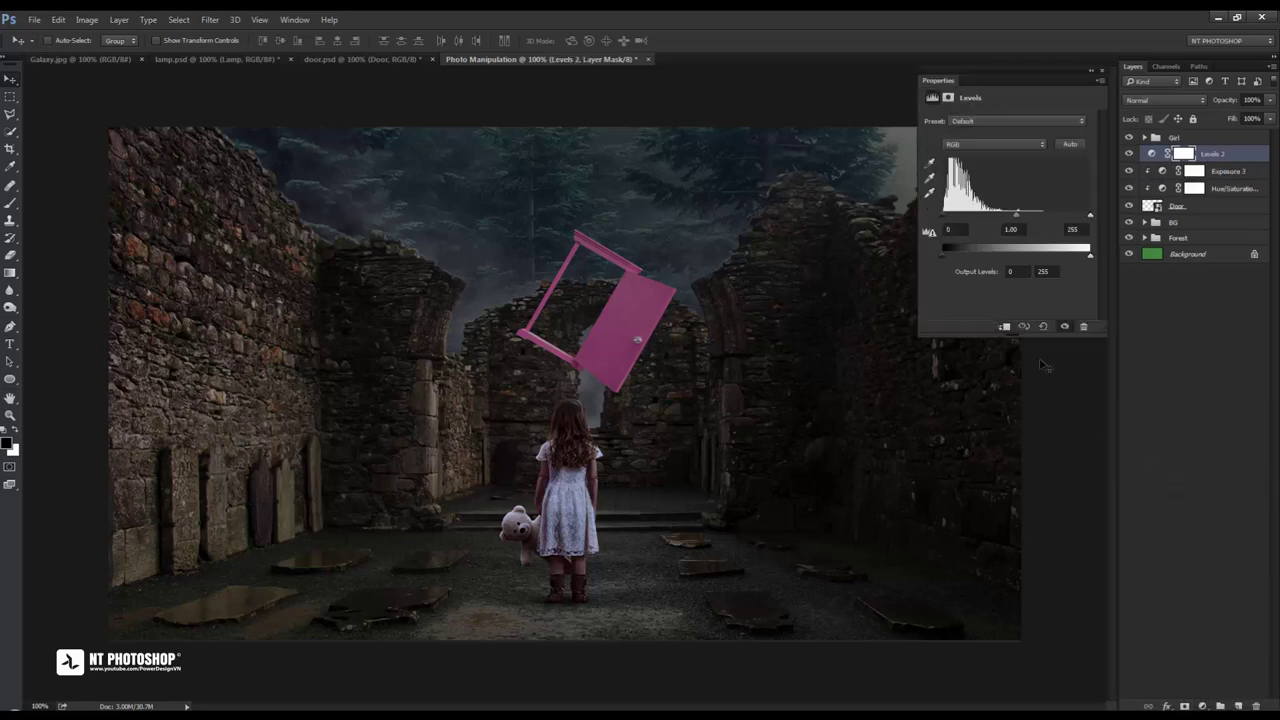
left_click(1005, 327)
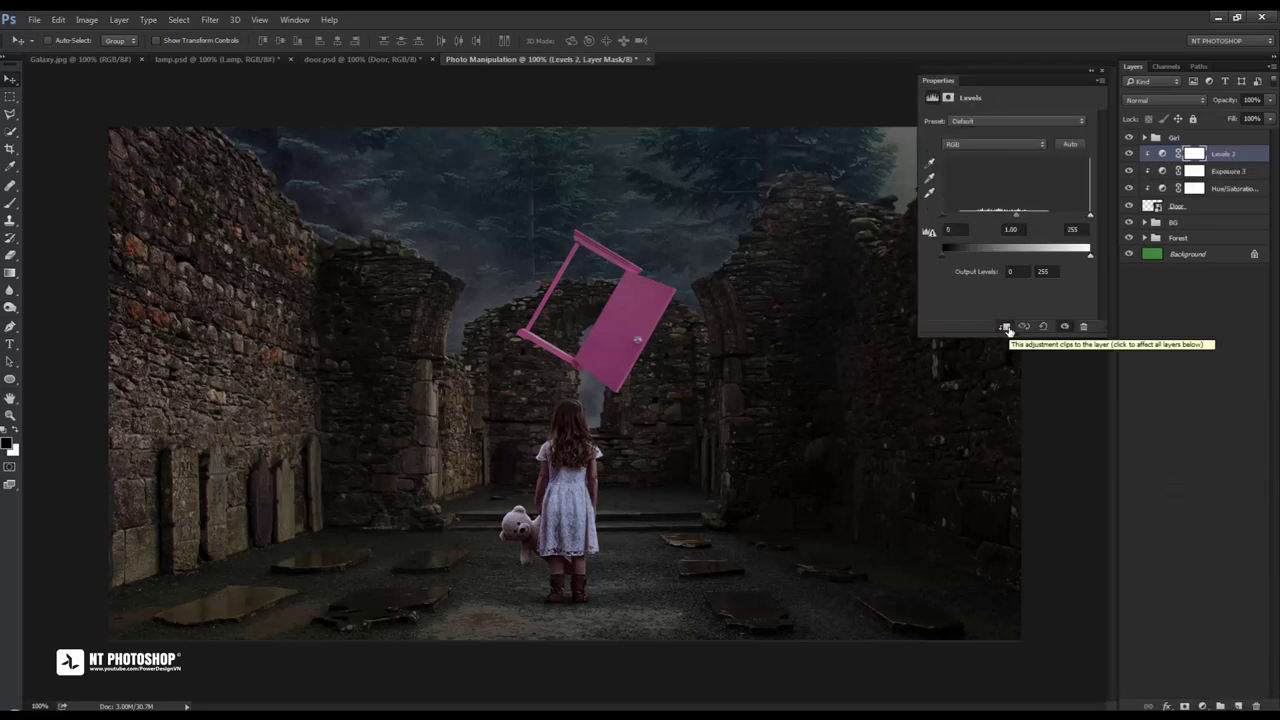
left_click_drag(1018, 214, 1025, 218)
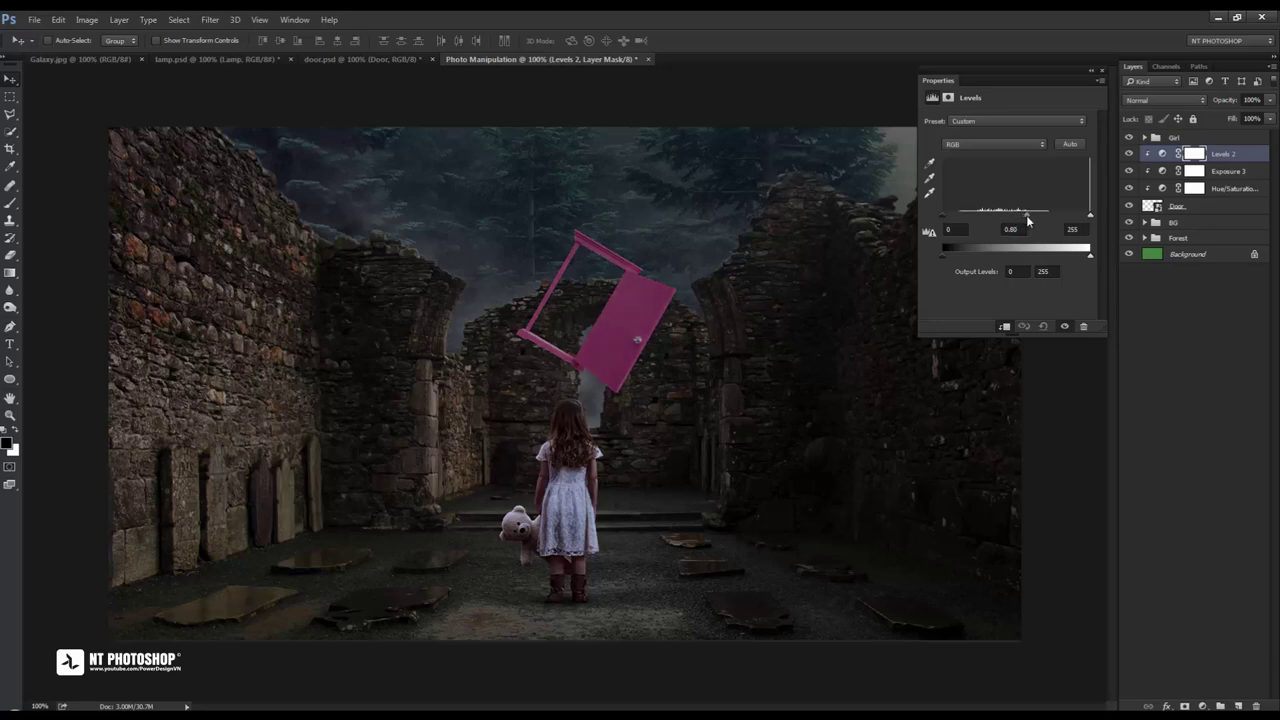
left_click(1102, 70)
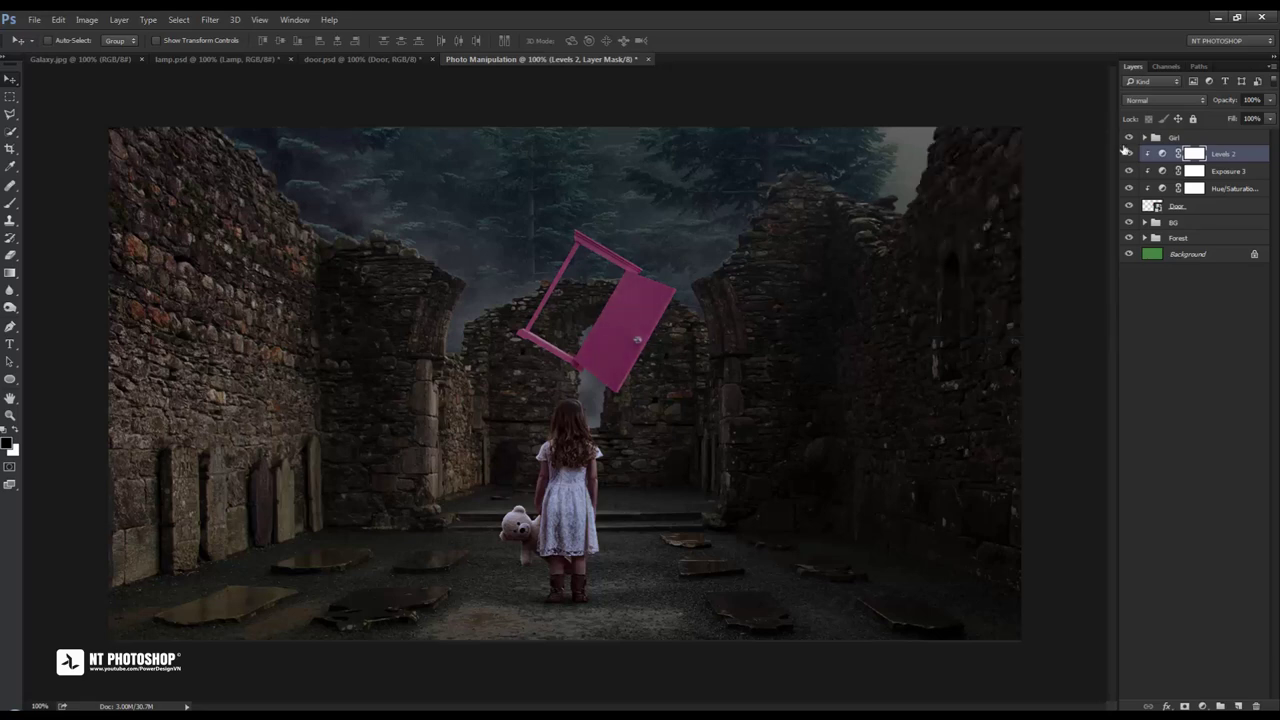
left_click(1129, 153)
left_click(1129, 155, "ctrl")
Lower the Curves 1 midpoint in the Forest group to darken slightly
left_click(1129, 238)
left_click(1129, 238)
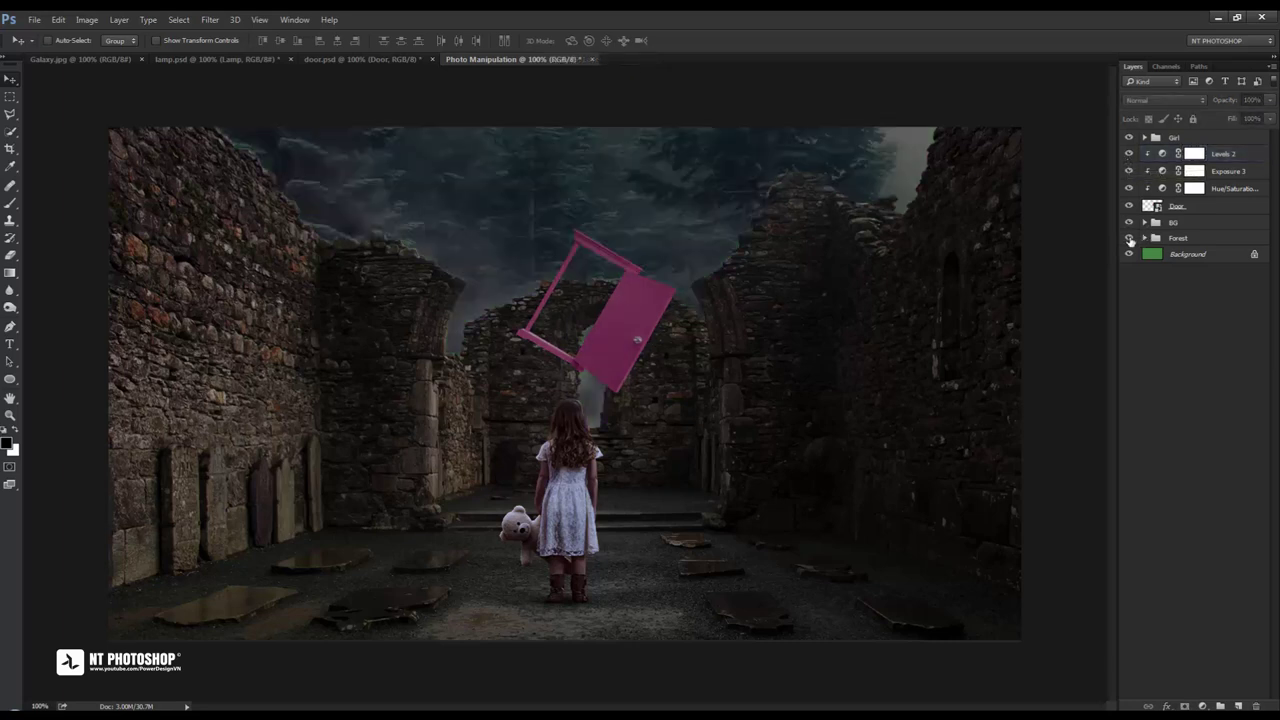
left_click(1145, 238)
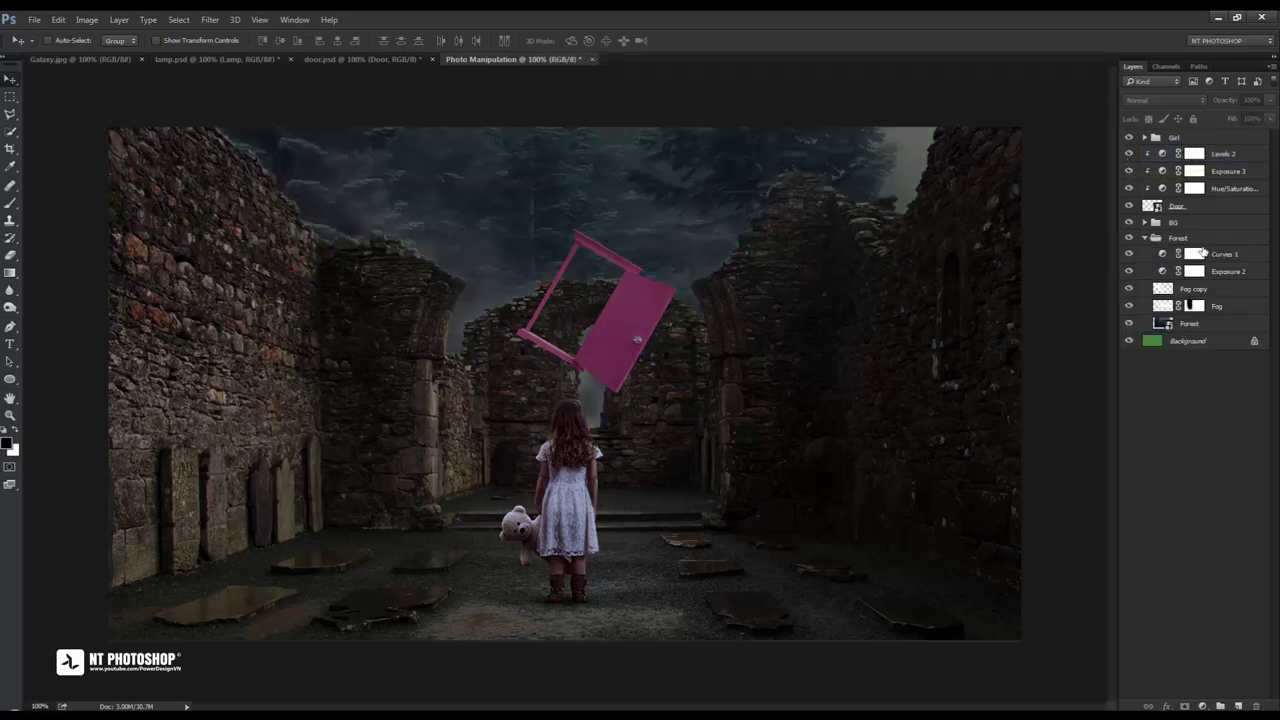
double_click(1164, 256)
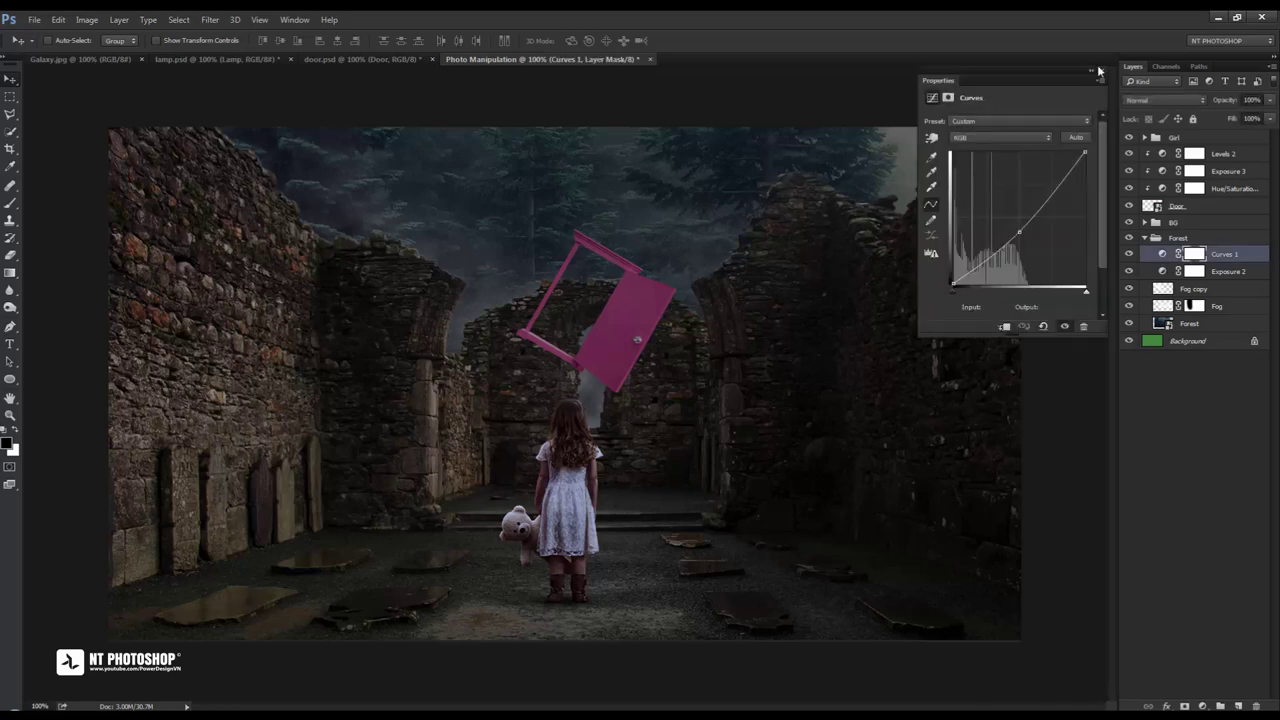
left_click(1019, 234)
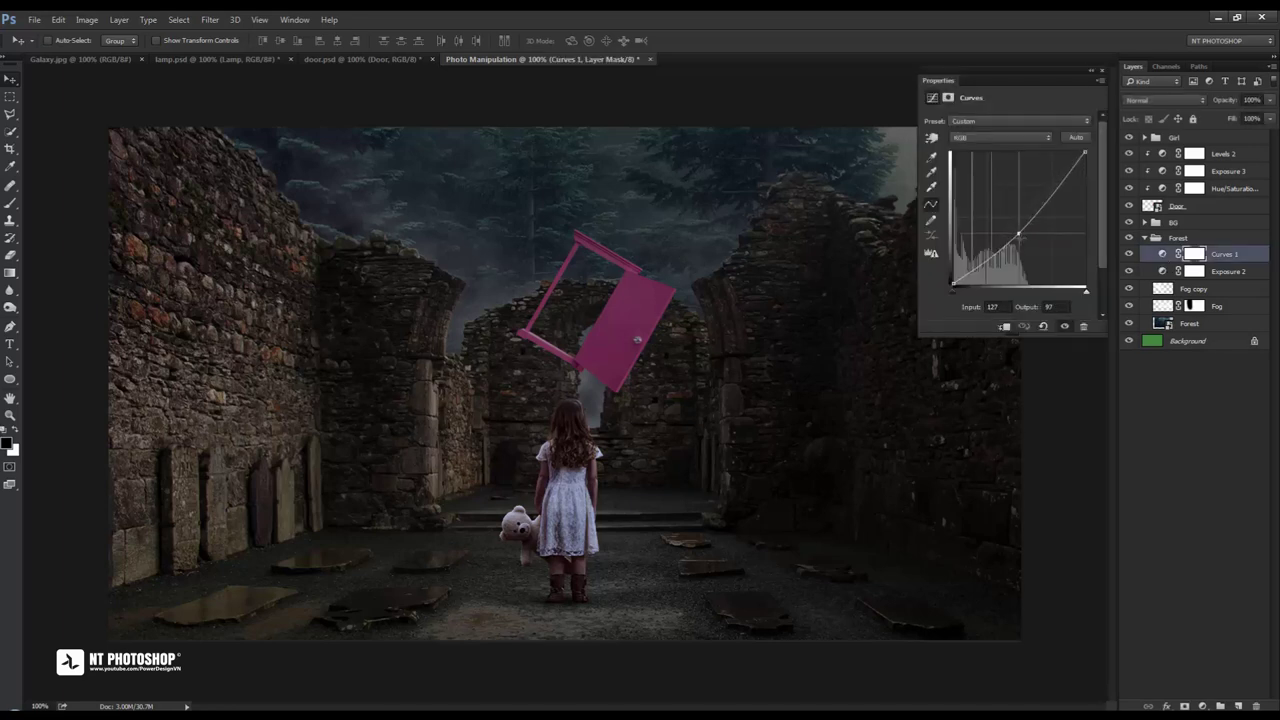
left_click_drag(1019, 234, 1019, 236)
left_click(1100, 72)
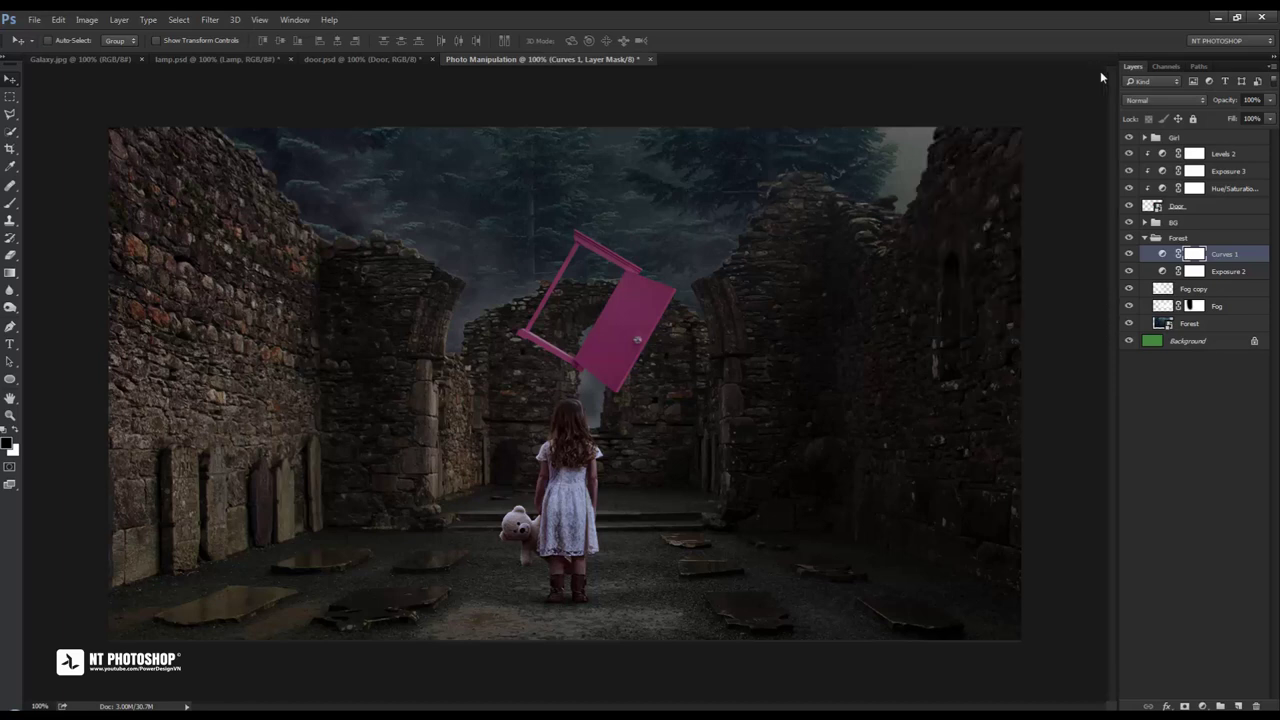
Apply a 0.5 px Gaussian Blur to the Forest layer
left_click(1186, 325)
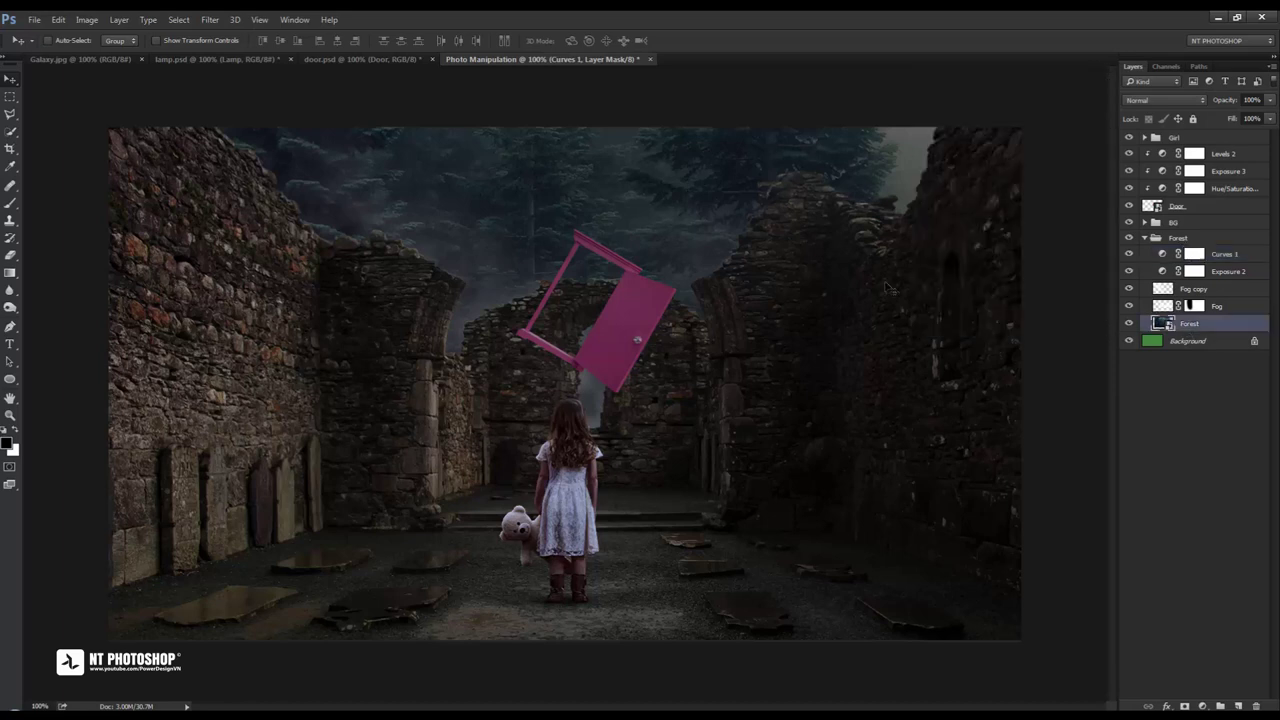
left_click(211, 20)
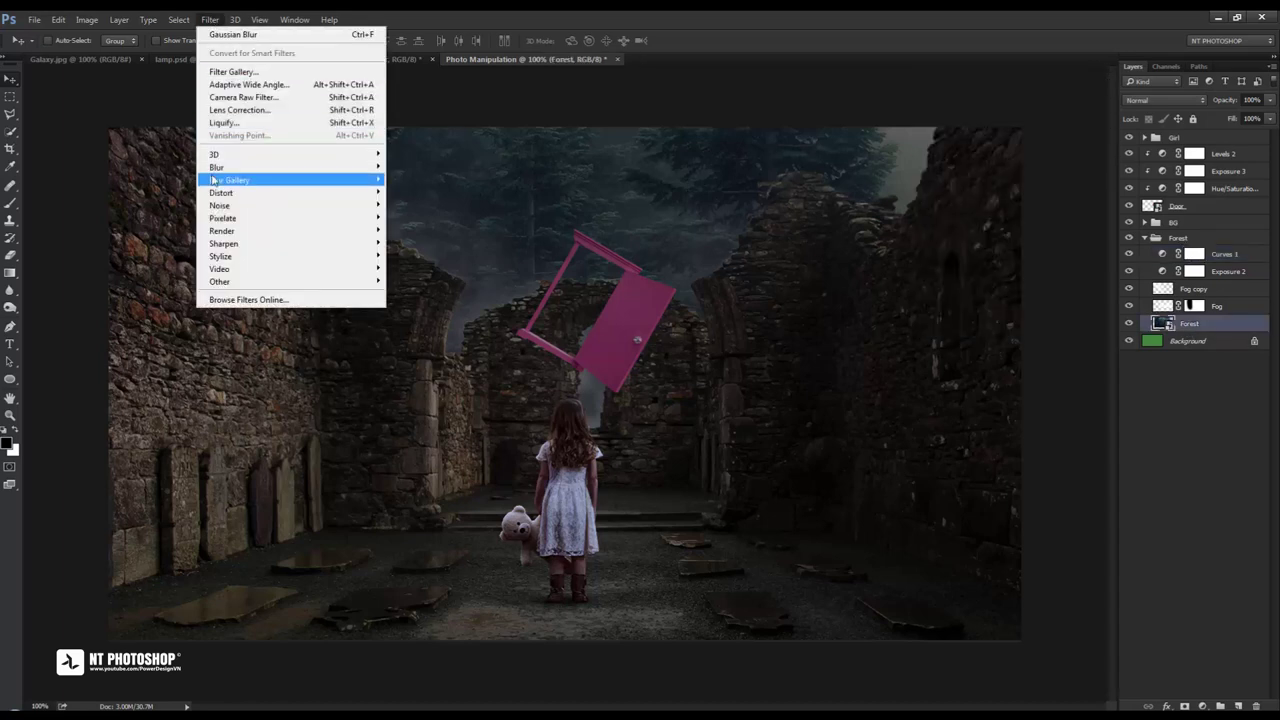
mouse_move(217, 167)
left_click(420, 218)
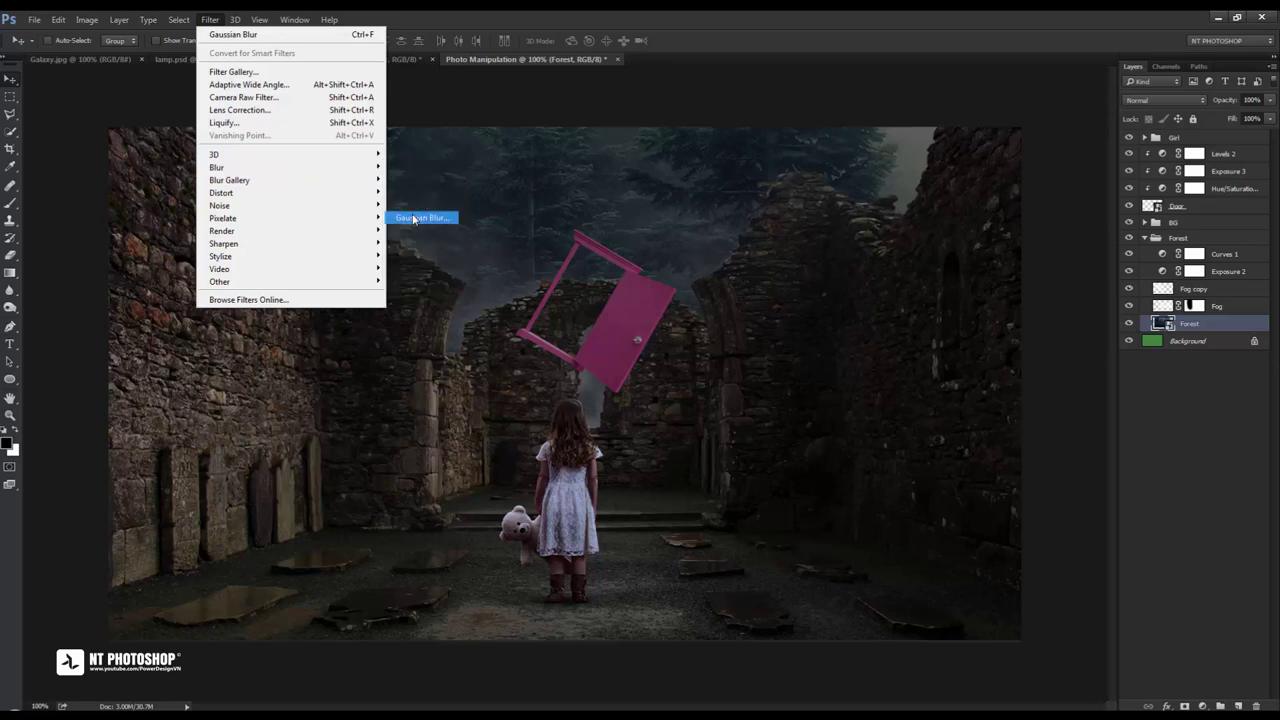
type(".5")
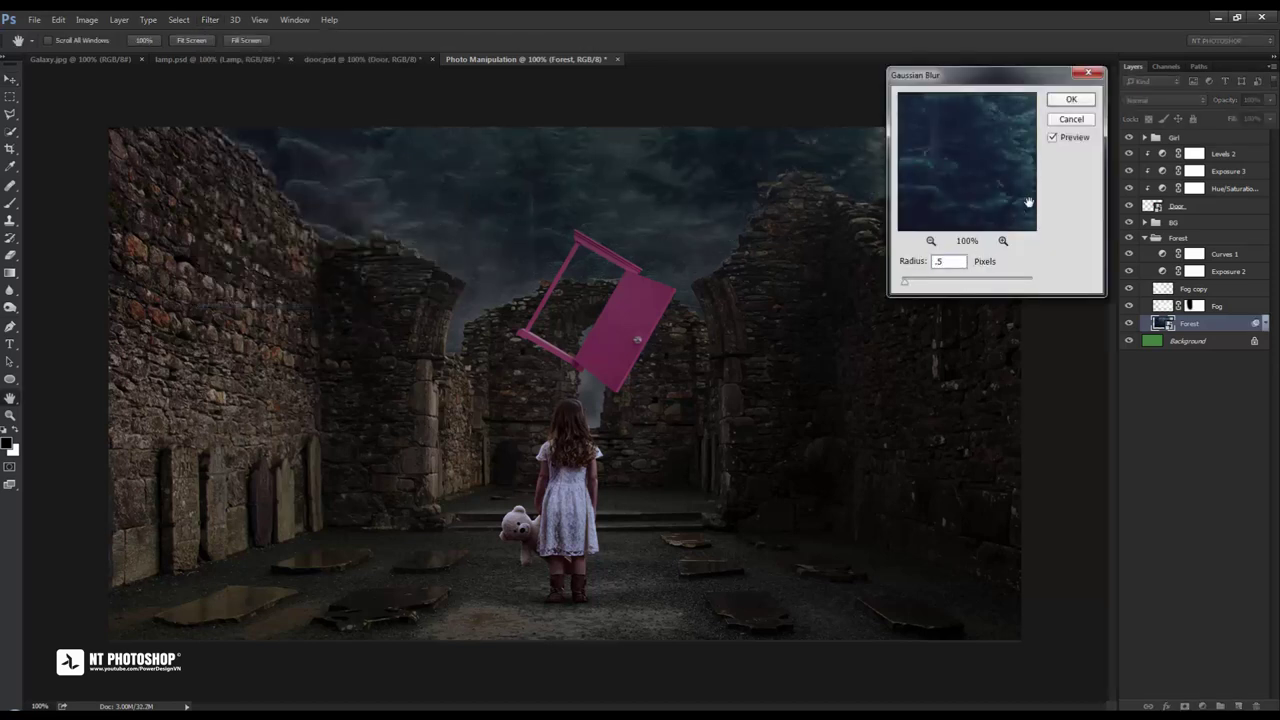
left_click(1053, 138)
left_click(1070, 100)
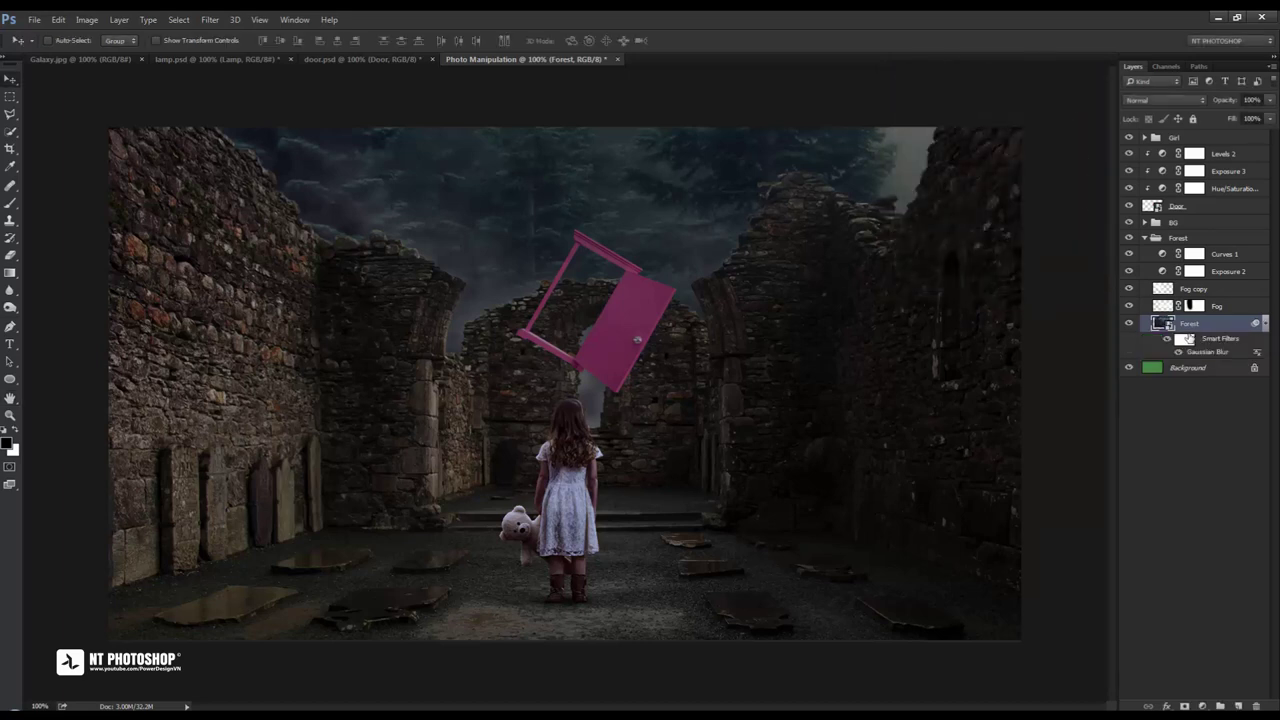
left_click(1265, 325)
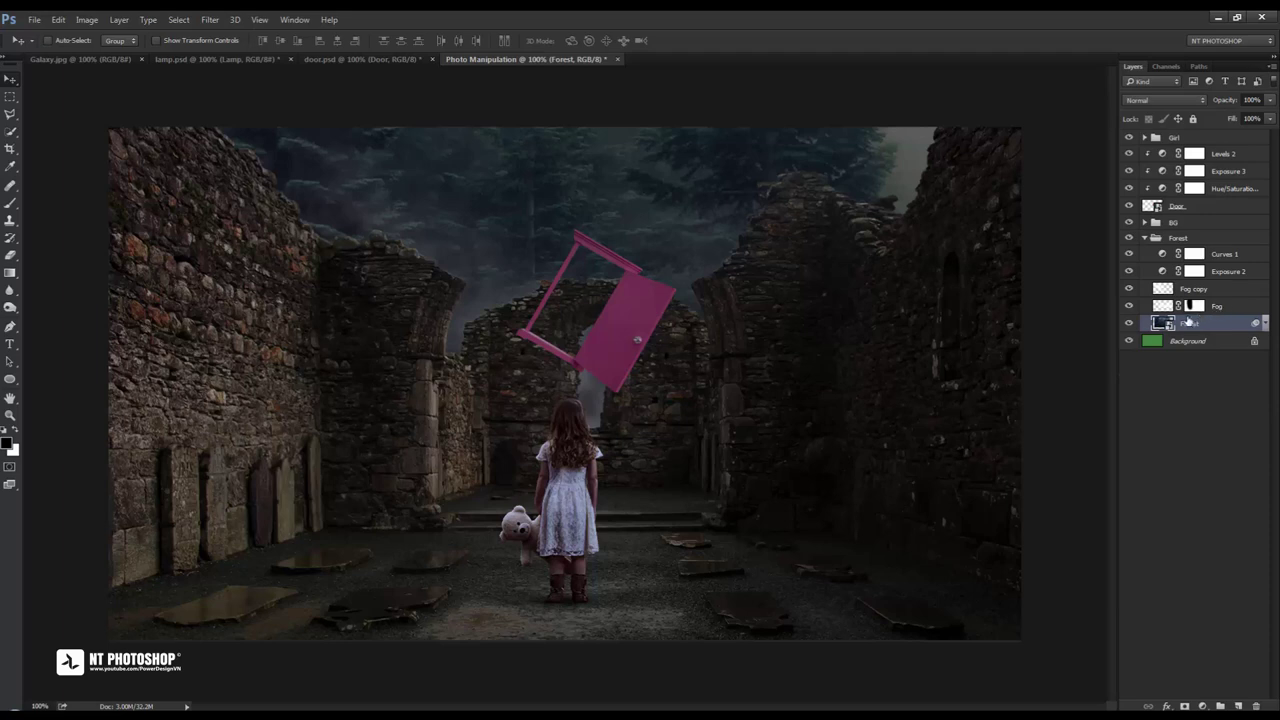
left_click(1128, 254)
left_click(1145, 238)
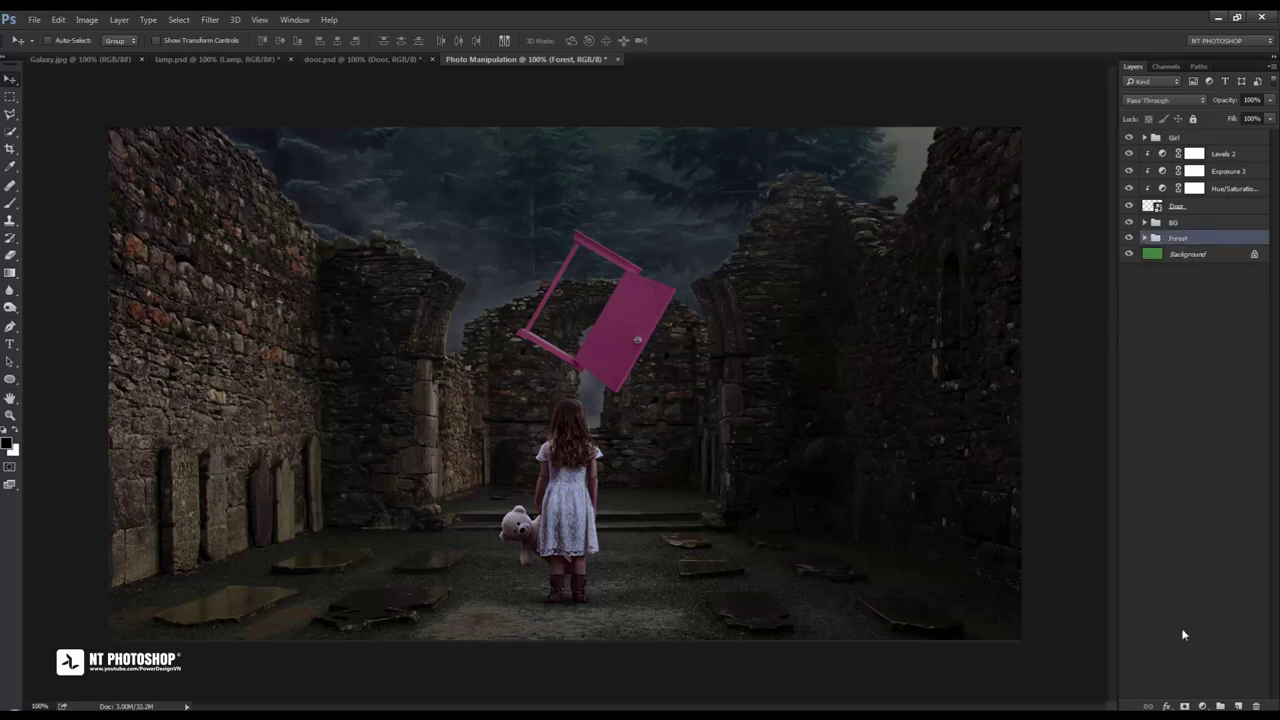
Add a darkening Curves adjustment and brush its mask so only parts of the ruins darken
left_click(1202, 705)
left_click(1196, 492)
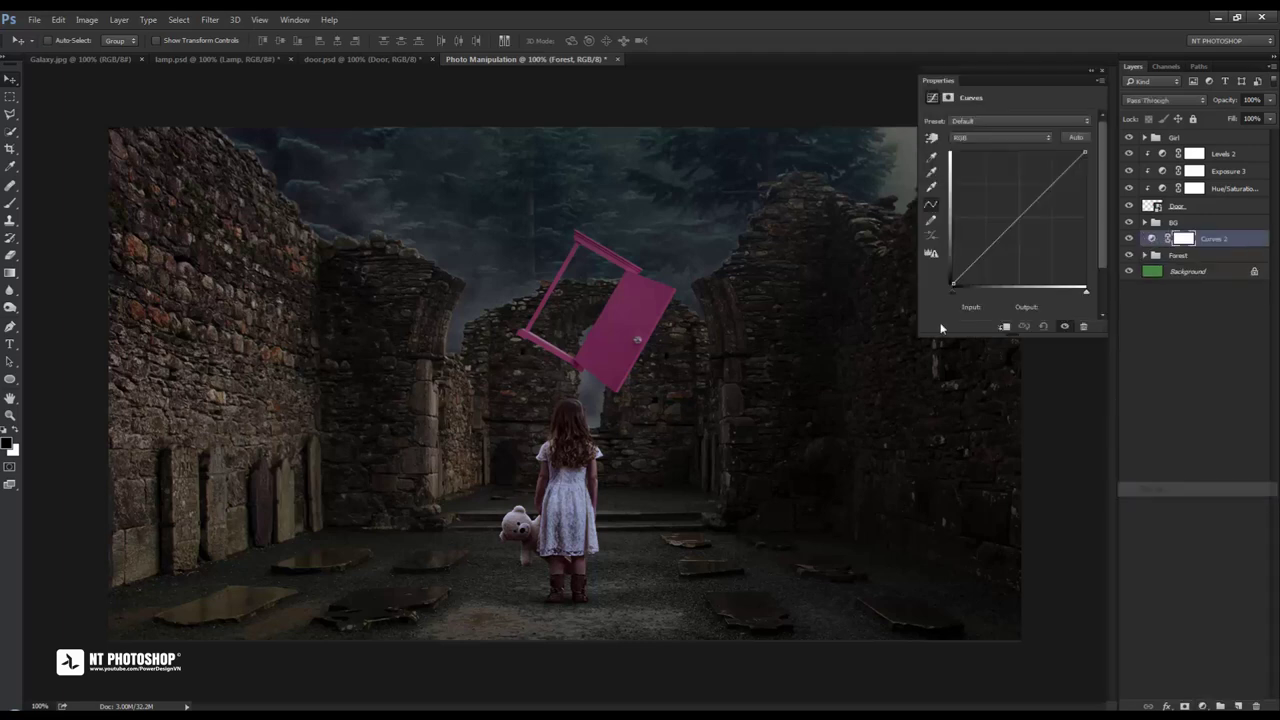
left_click_drag(1013, 225, 1011, 234)
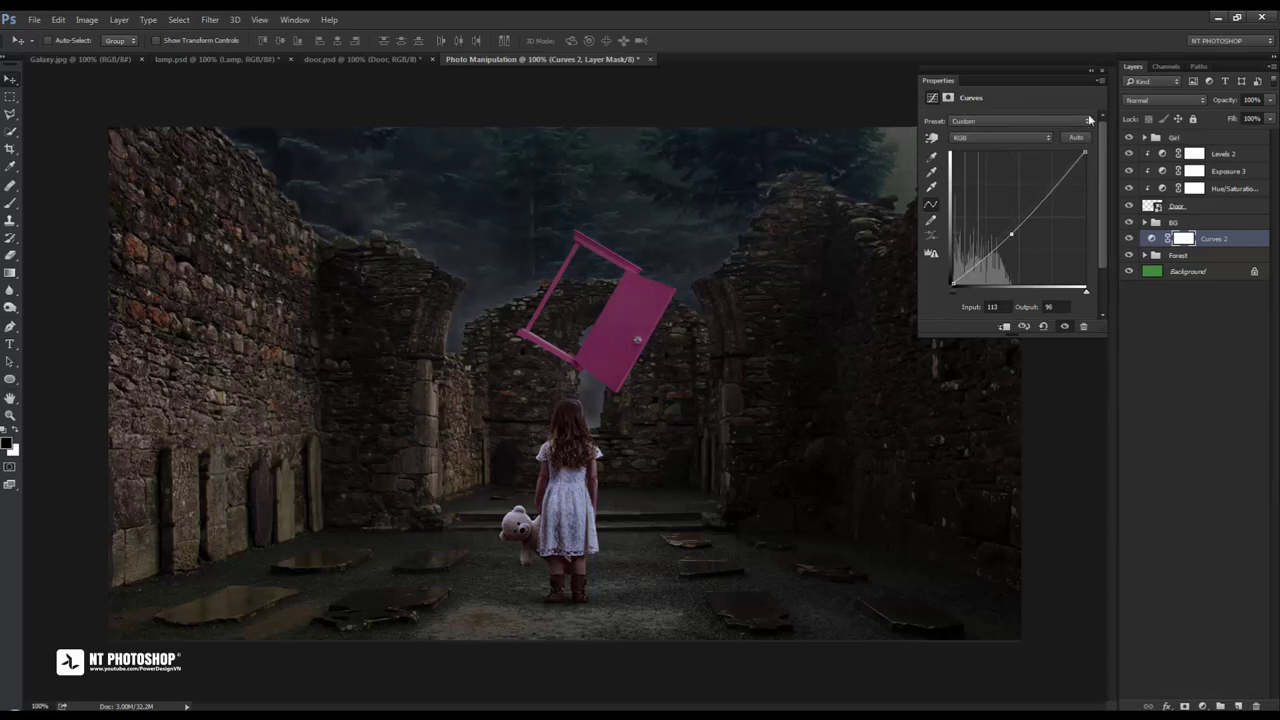
left_click(1103, 72)
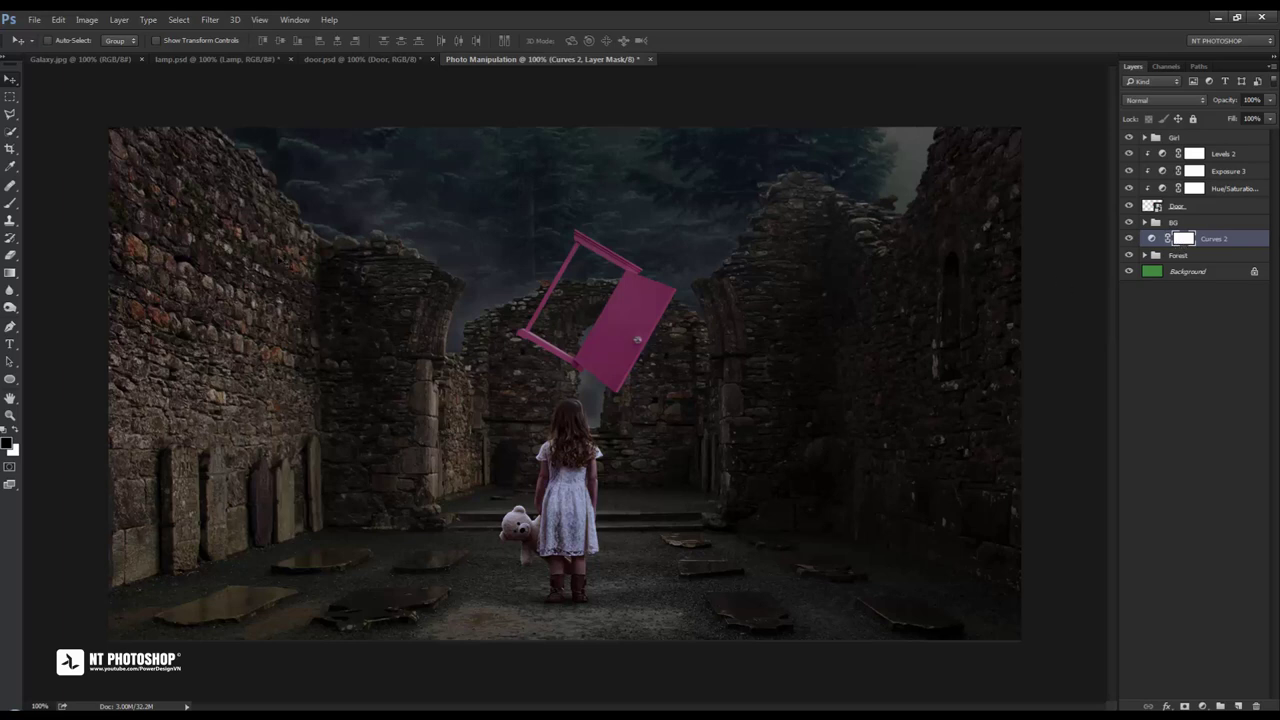
left_click(10, 203)
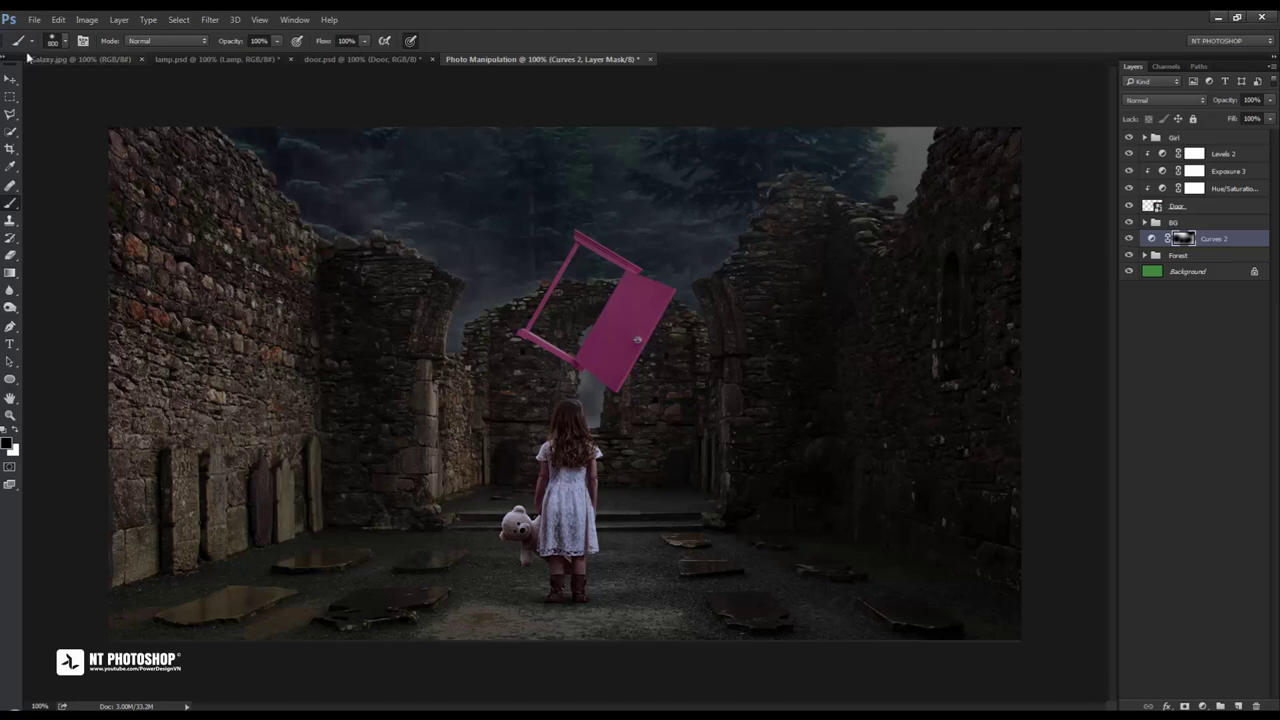
left_click(12, 80)
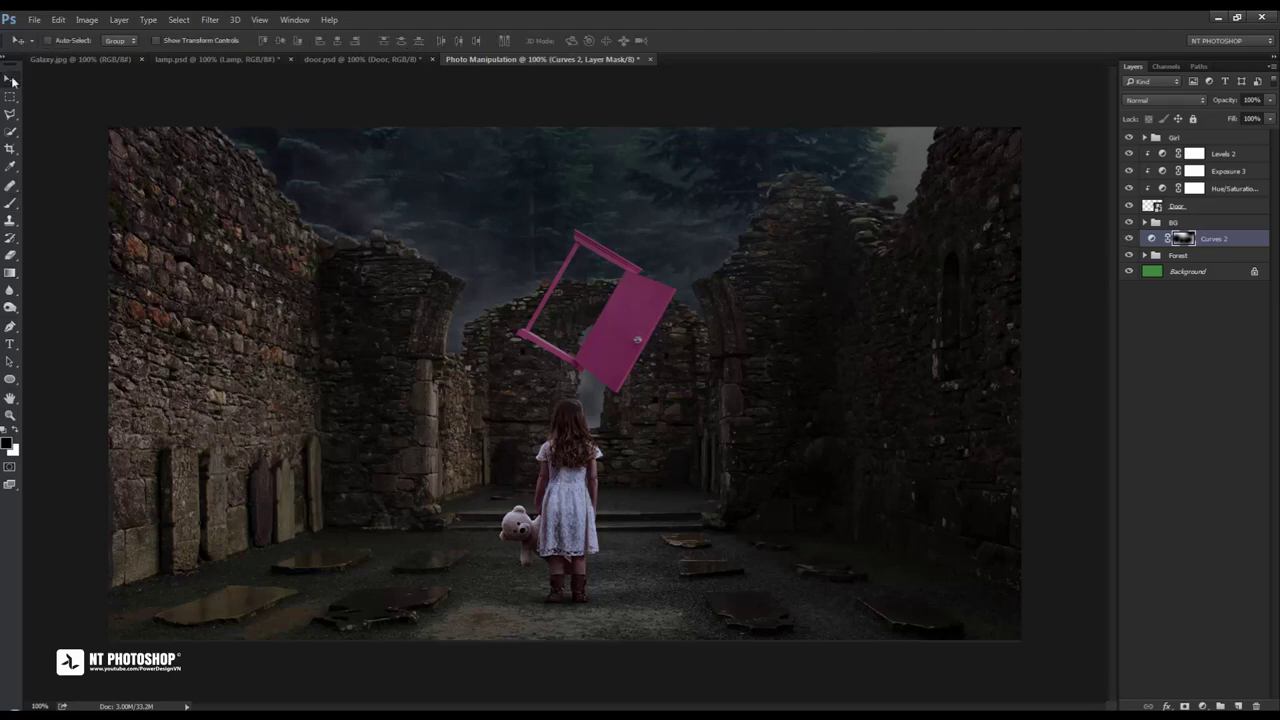
Bring the Galaxy.jpg nebula into the composite as a smart object
left_click(89, 60)
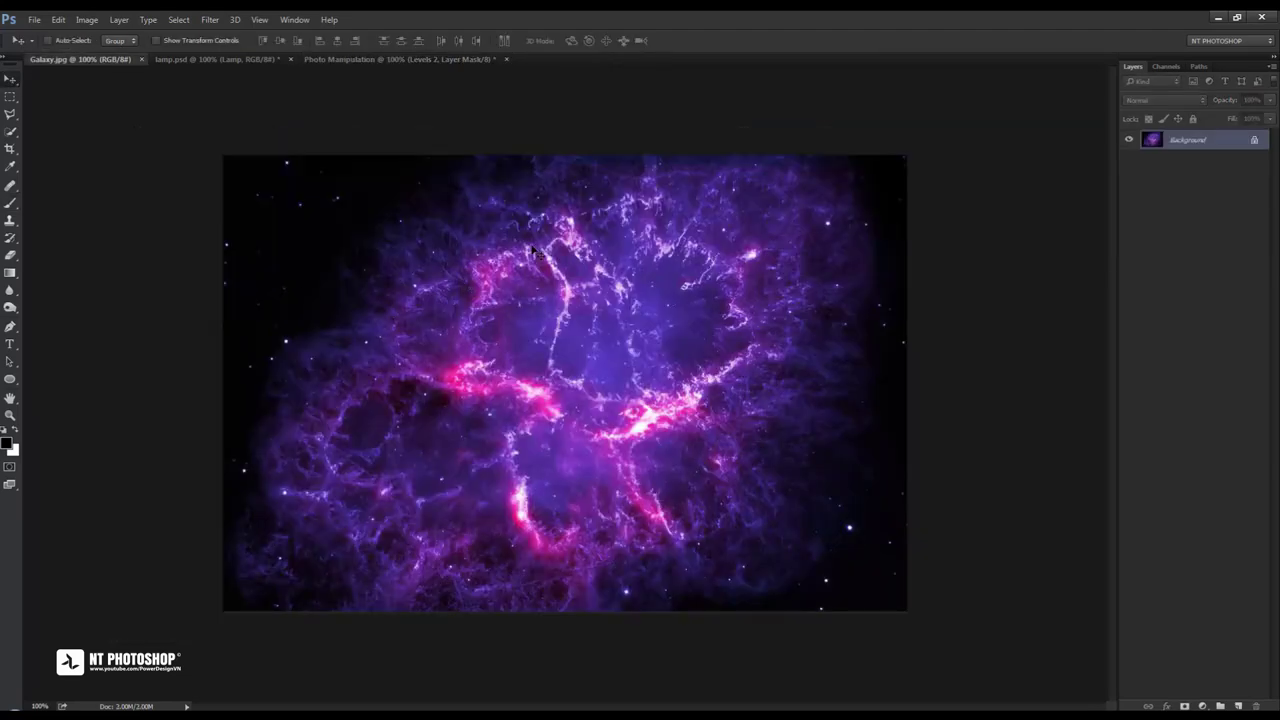
left_click_drag(533, 252, 470, 205)
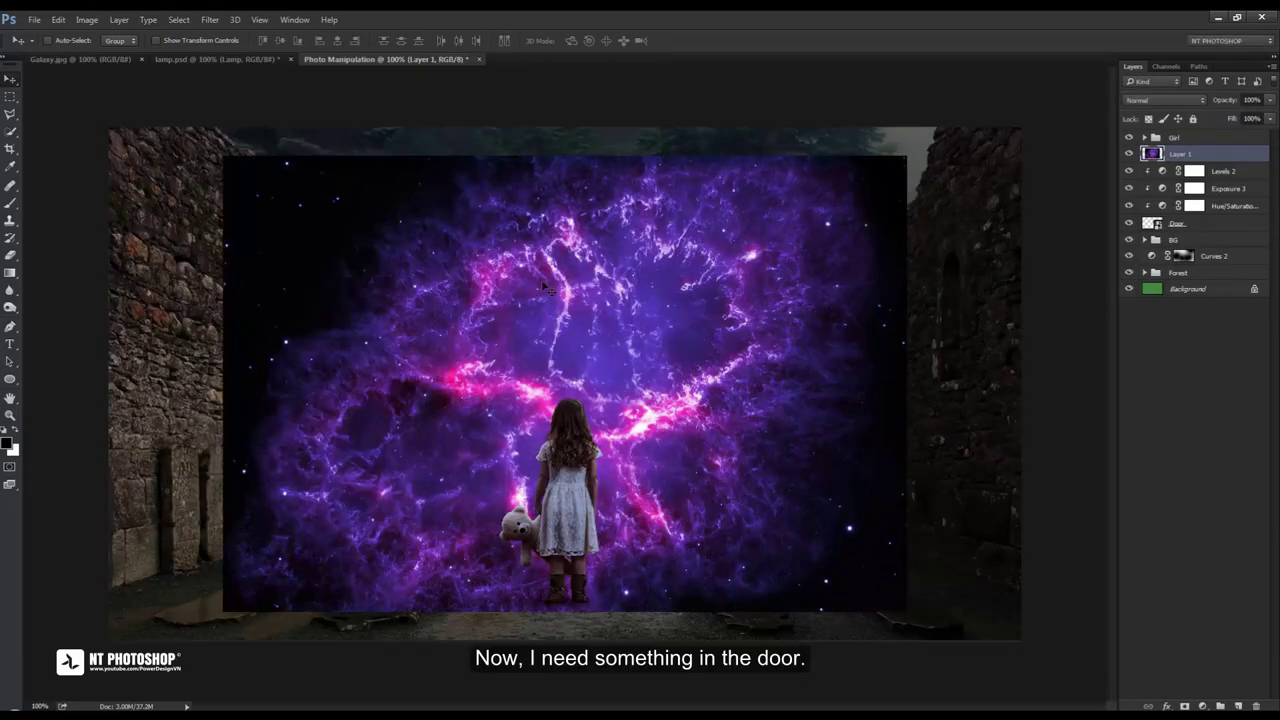
right_click(1172, 160)
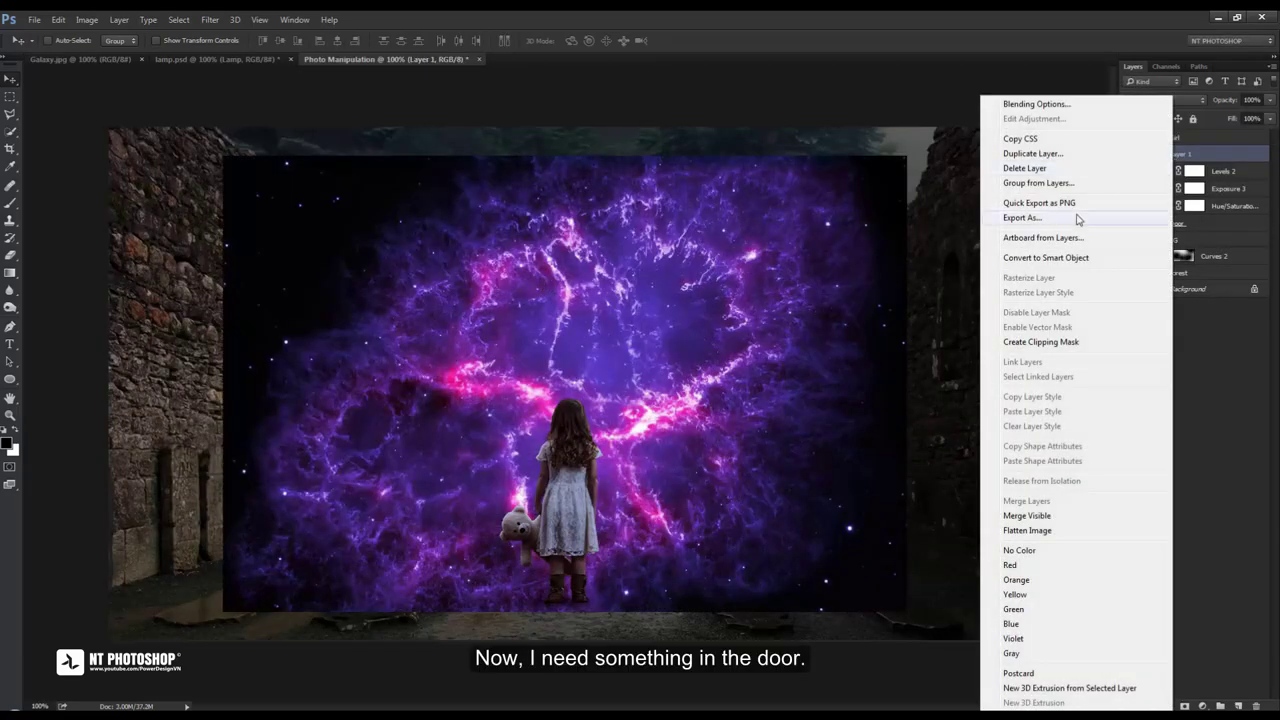
left_click(1074, 265)
mouse_move(452, 354)
left_mouse_down()
mouse_move(504, 458)
mouse_move(358, 258)
left_mouse_up()
Scale the galaxy down and rotate it about -59° to match the tilted door
key("ctrl+t")
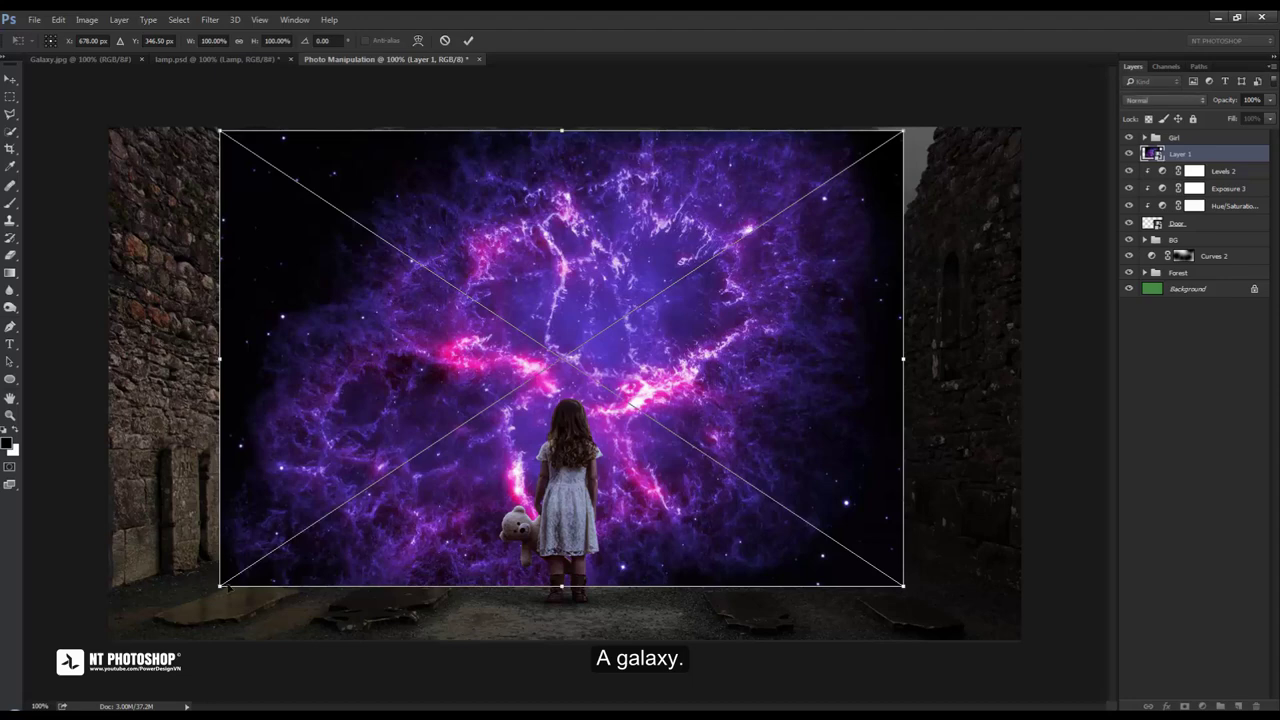
left_click_drag(221, 587, 560, 366)
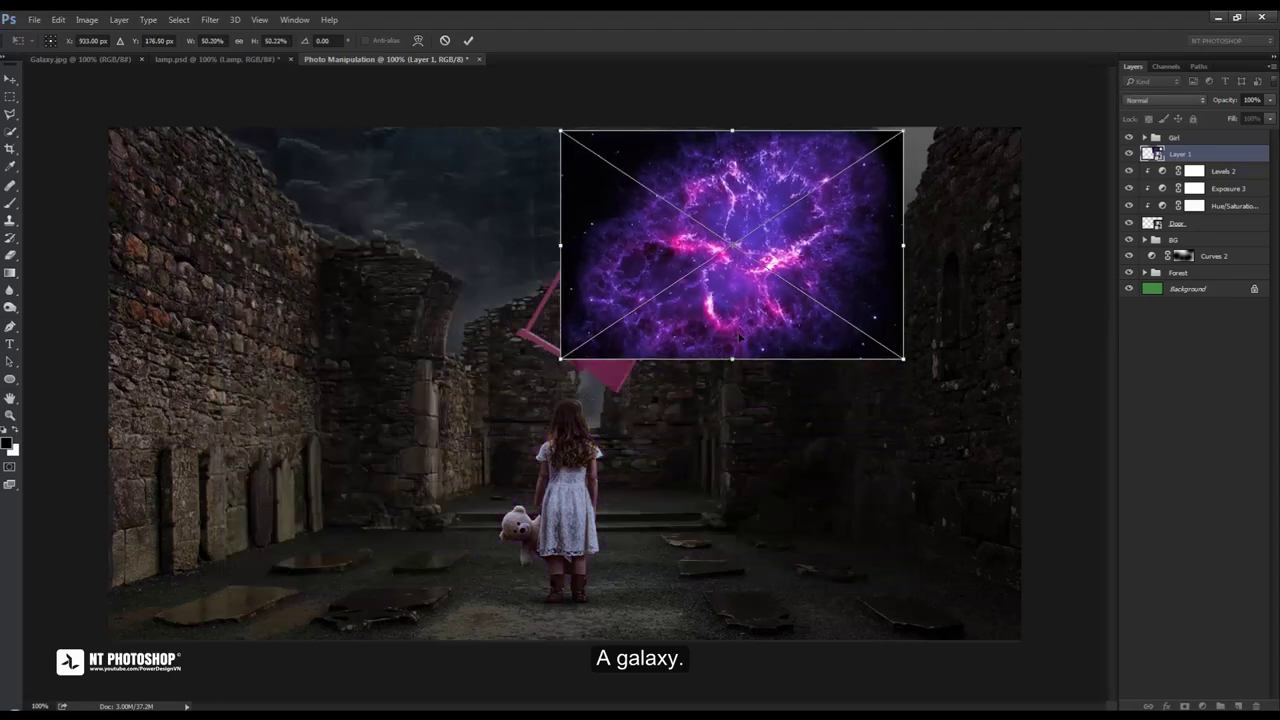
mouse_move(738, 170)
left_mouse_down()
mouse_move(560, 322)
mouse_move(482, 288)
left_mouse_up()
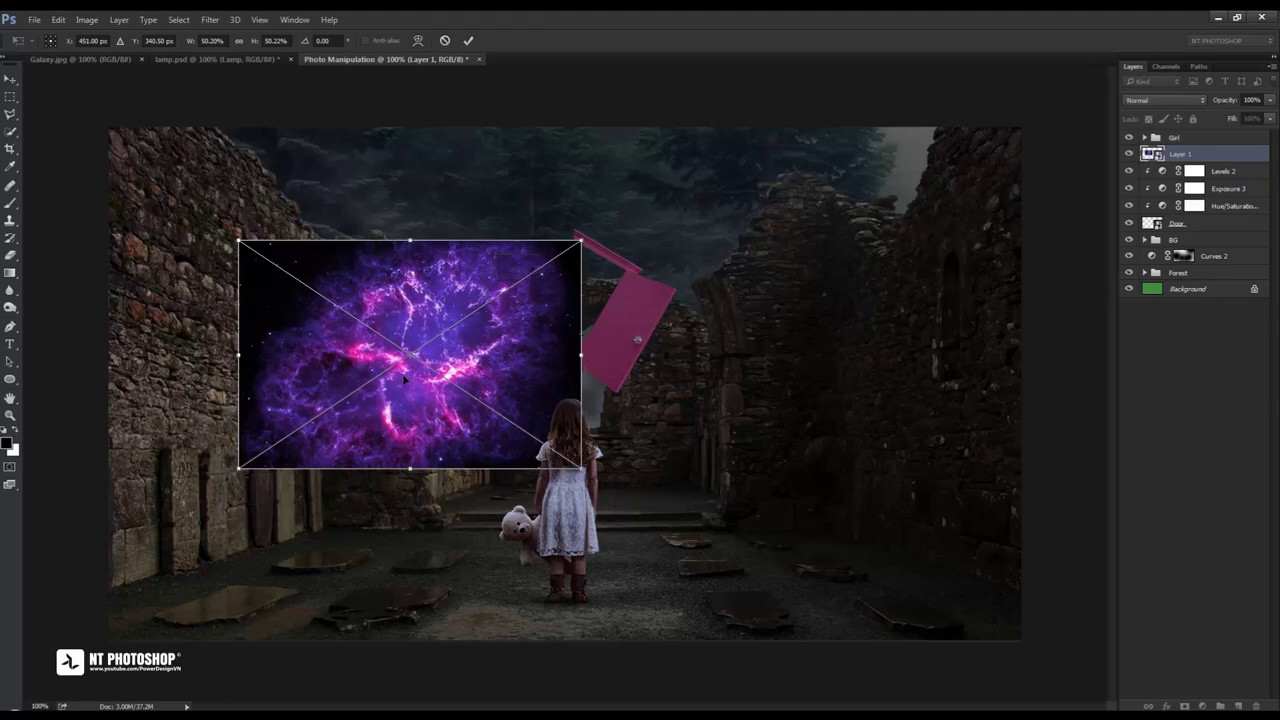
left_click_drag(449, 341, 580, 241)
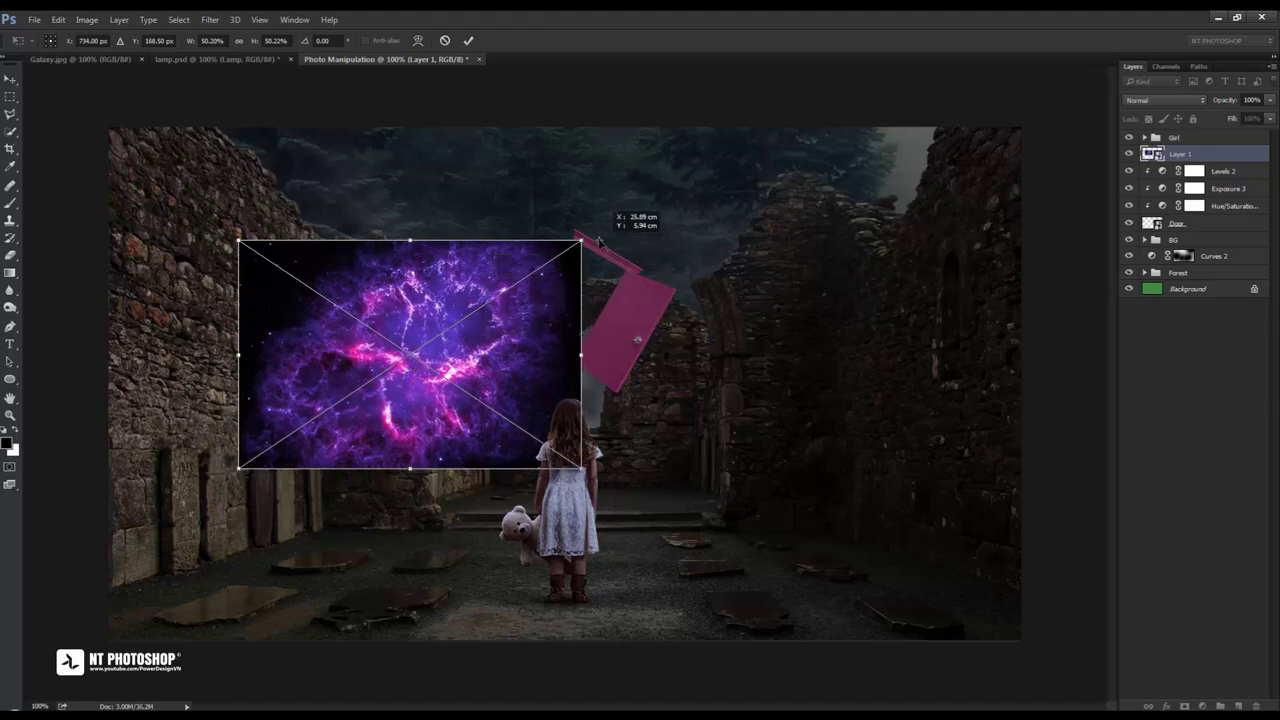
left_click_drag(296, 478, 640, 605)
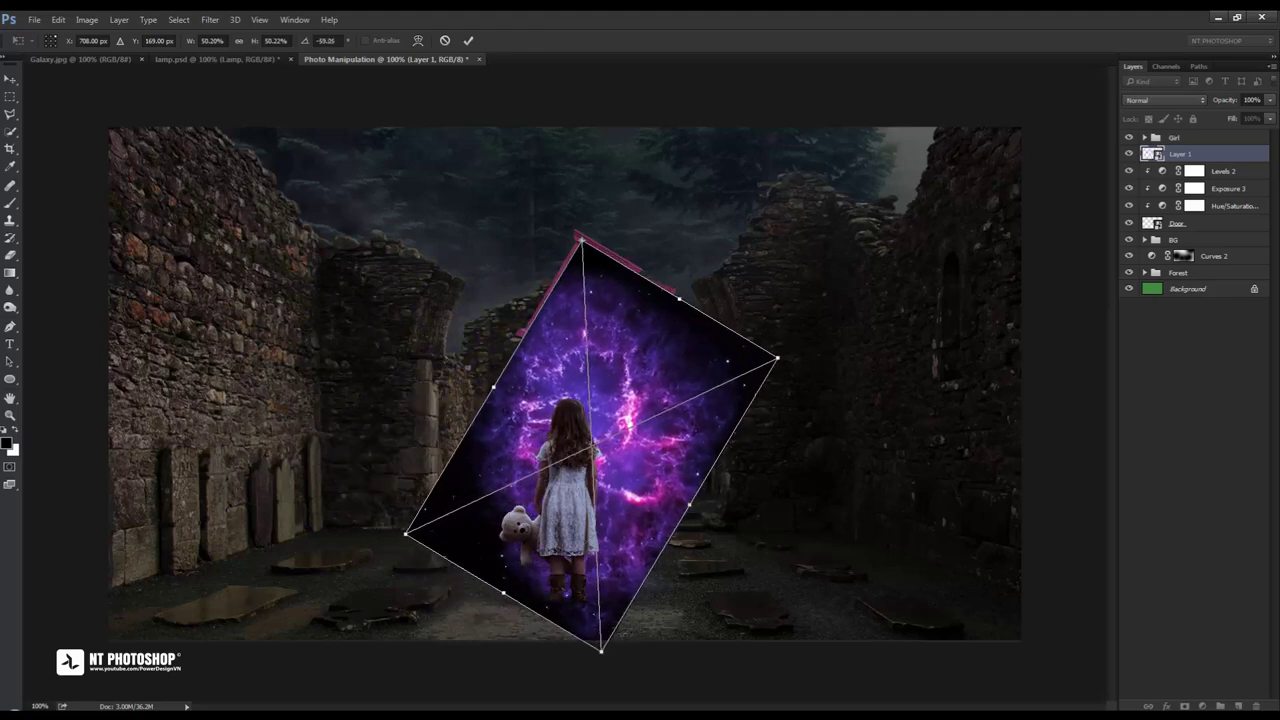
left_click_drag(605, 650, 589, 371)
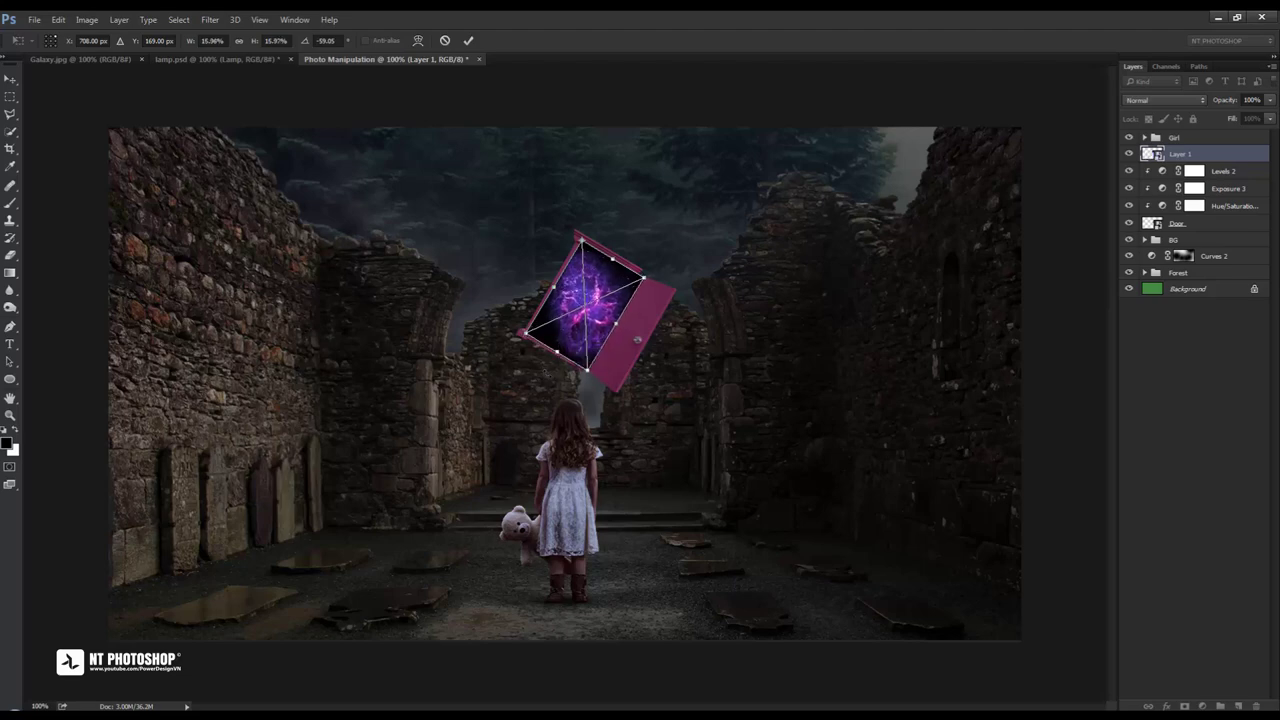
key("ctrl+plus")
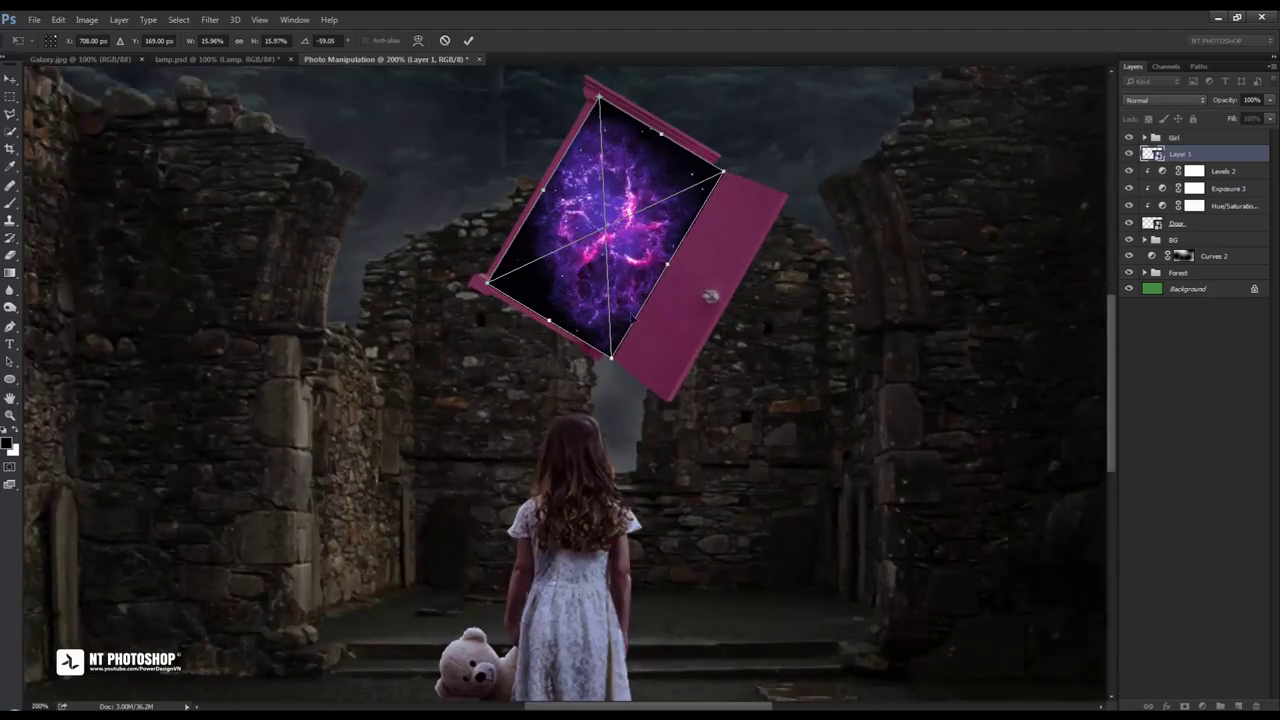
Move the galaxy layer below the Door layer and rename it Galaxy
left_click(468, 41)
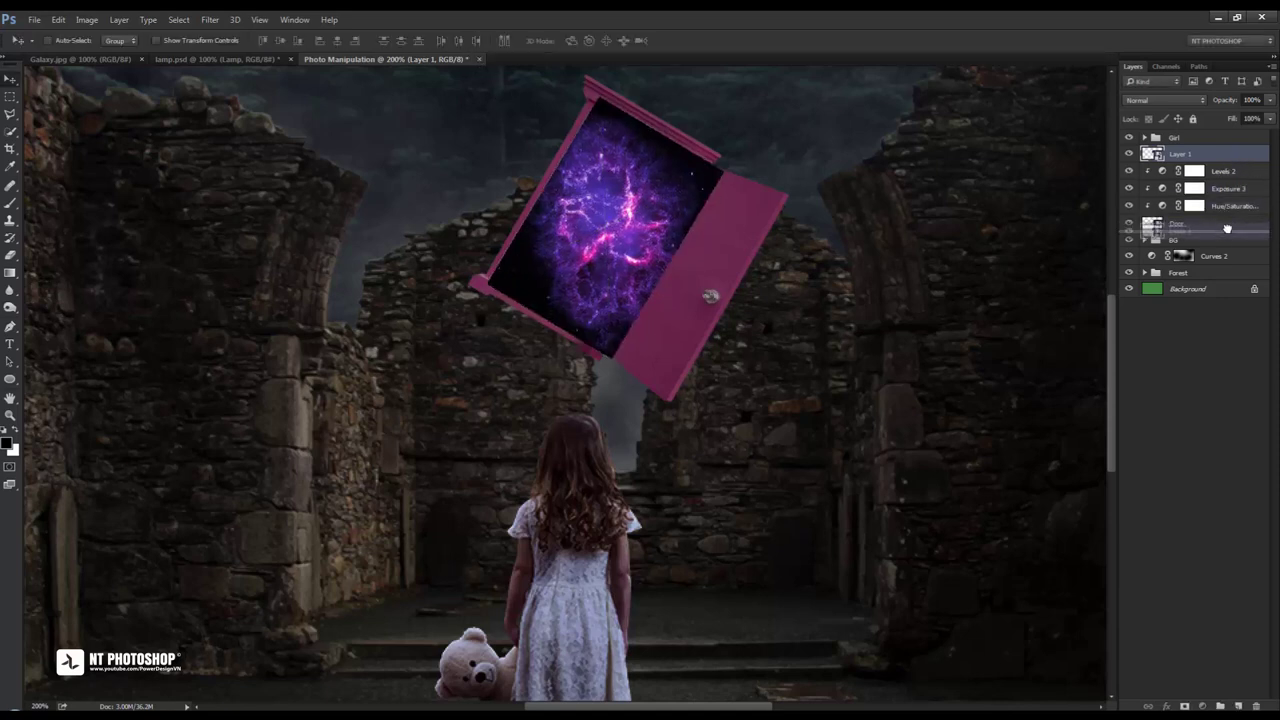
left_click_drag(1231, 154, 1226, 228)
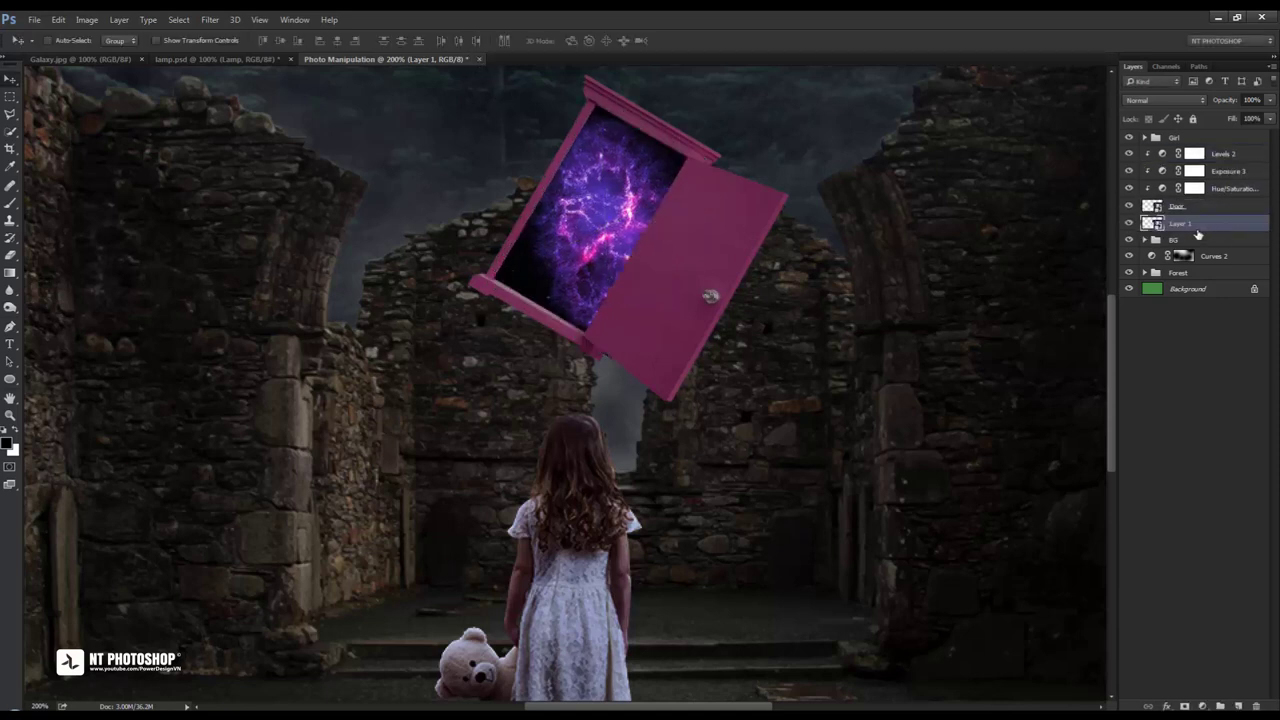
double_click(1180, 224)
type("Ga")
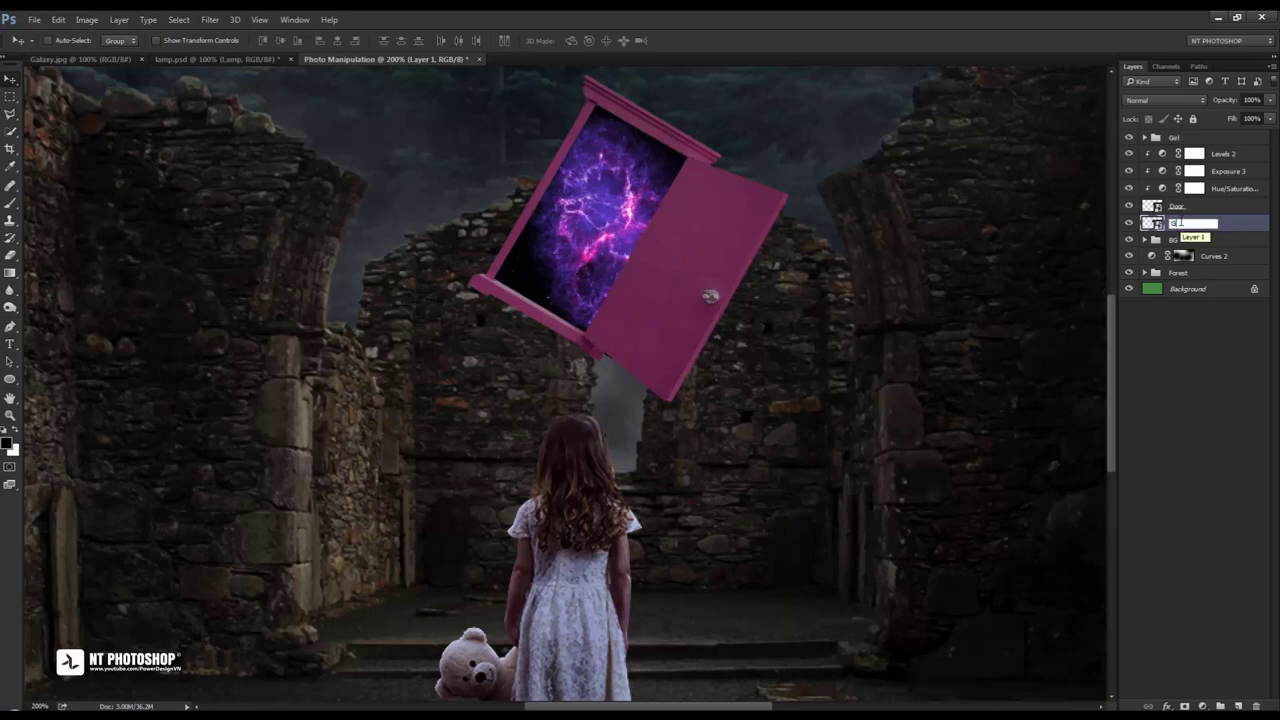
type("laxy")
key("Return")
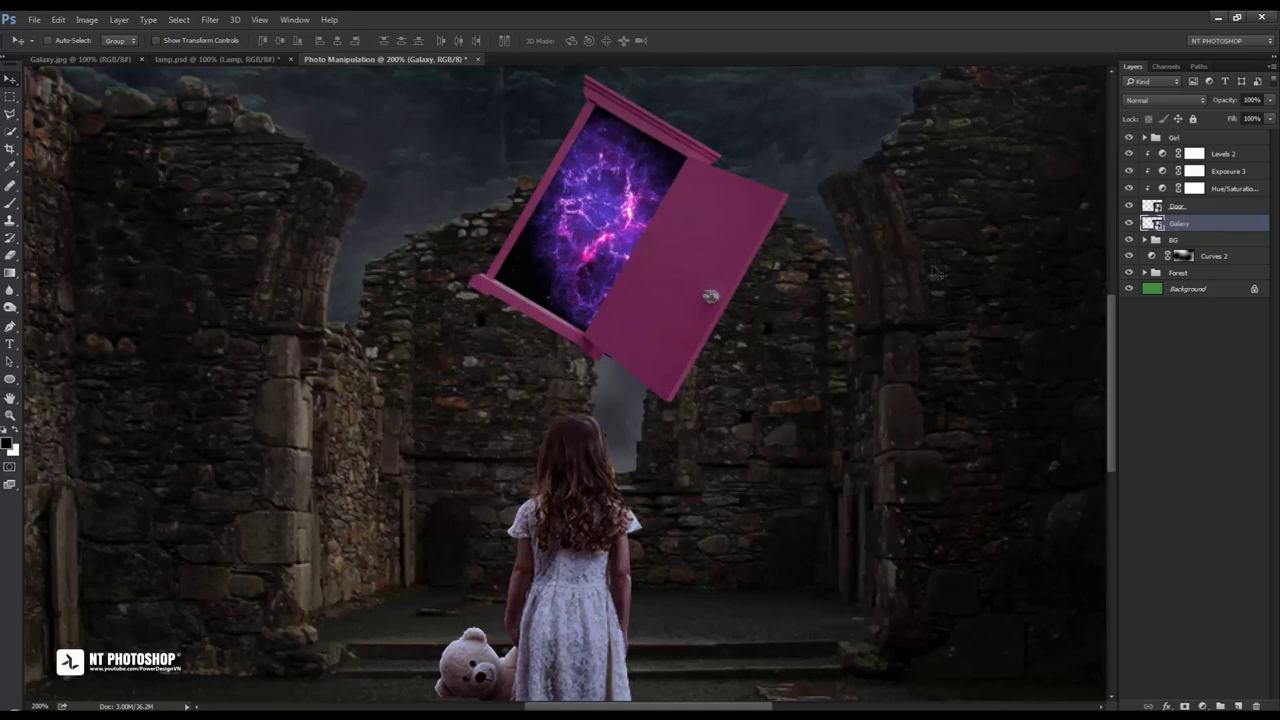
Refine the galaxy's size and position to fill the door opening
key("ctrl+t")
left_click_drag(645, 262, 638, 265)
left_click_drag(607, 358, 606, 354)
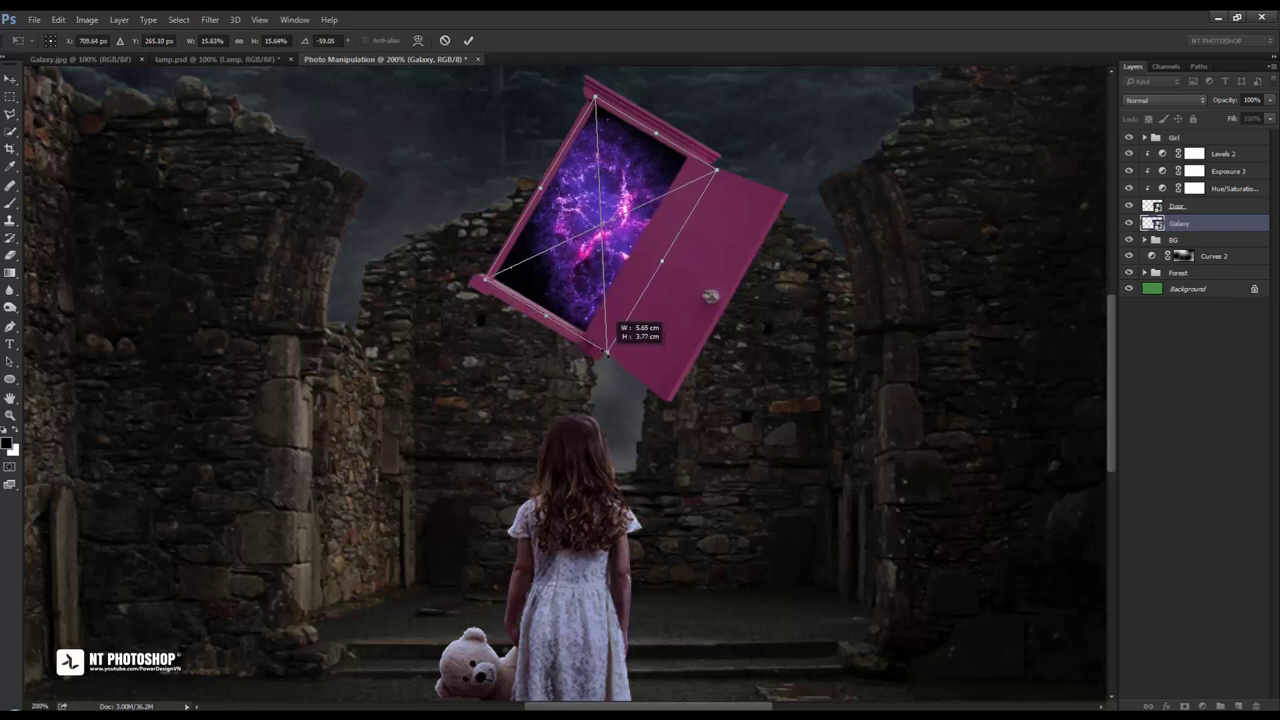
left_click_drag(662, 260, 641, 249)
left_click(469, 40)
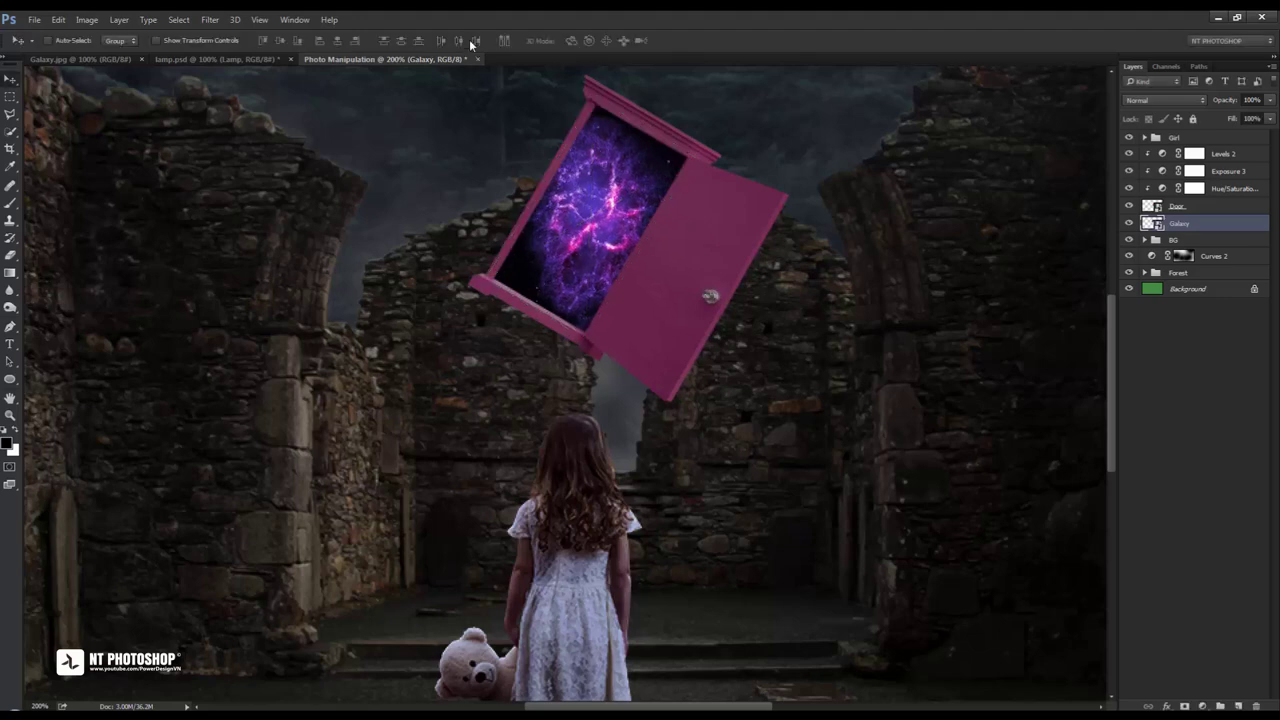
Duplicate the Galaxy layer and set the Galaxy copy to Screen blend mode
key("ctrl+minus")
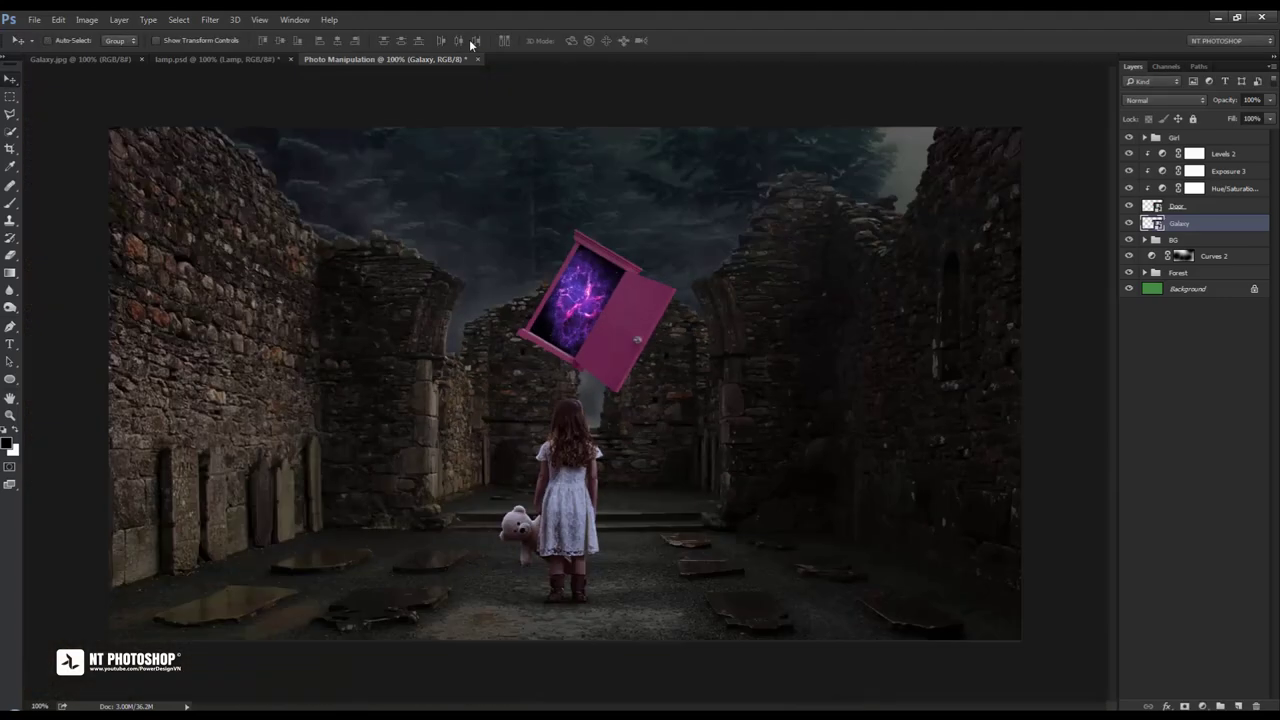
left_click(1129, 223)
left_click_drag(1222, 226, 1239, 704)
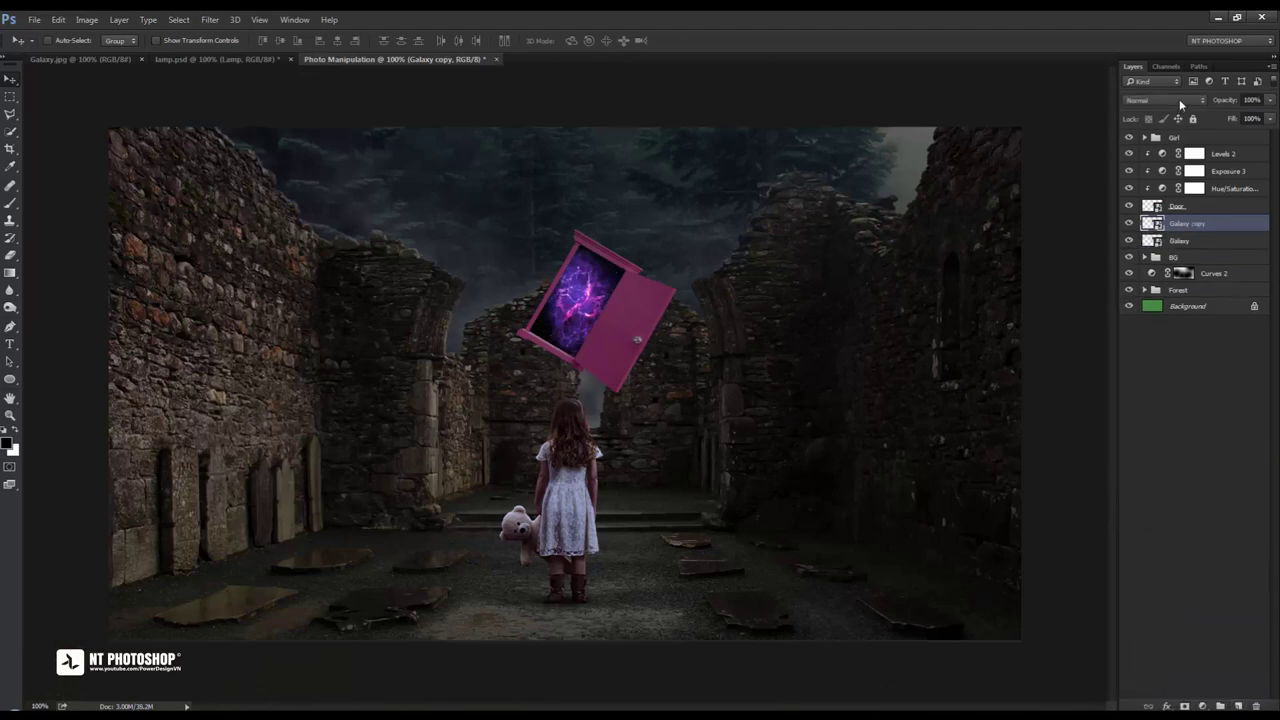
left_click(1180, 100)
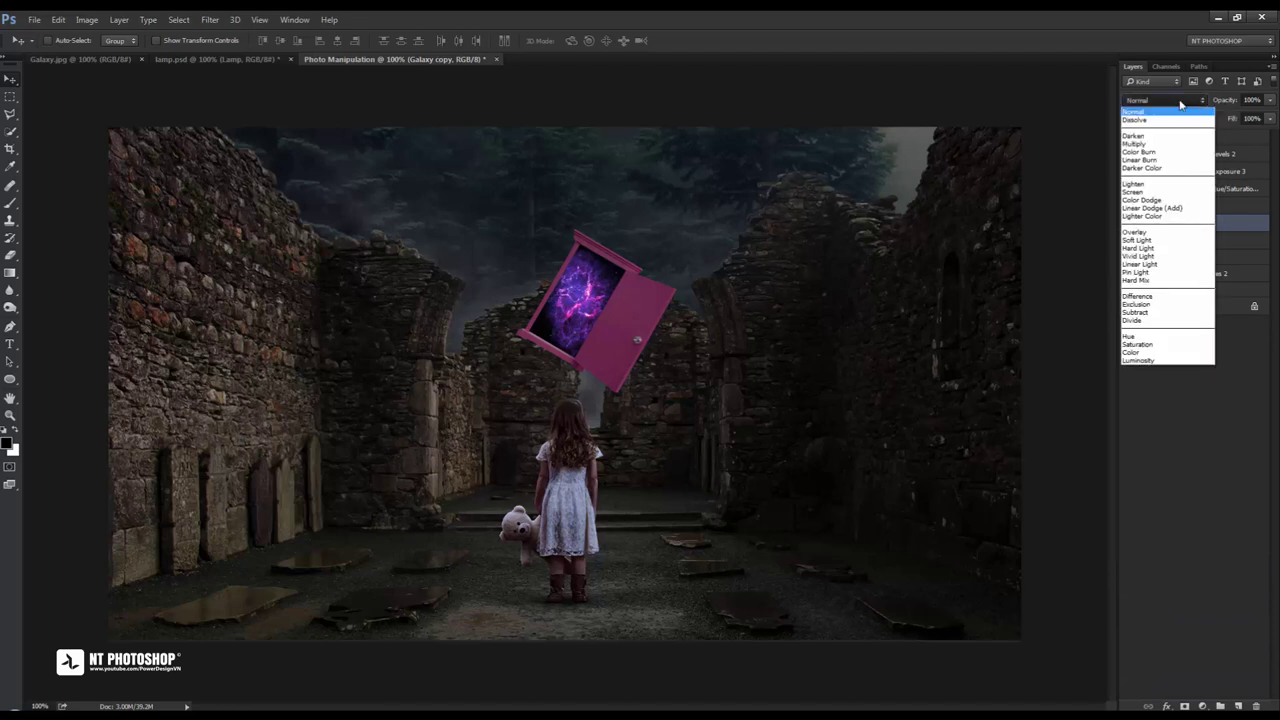
left_click(1182, 196)
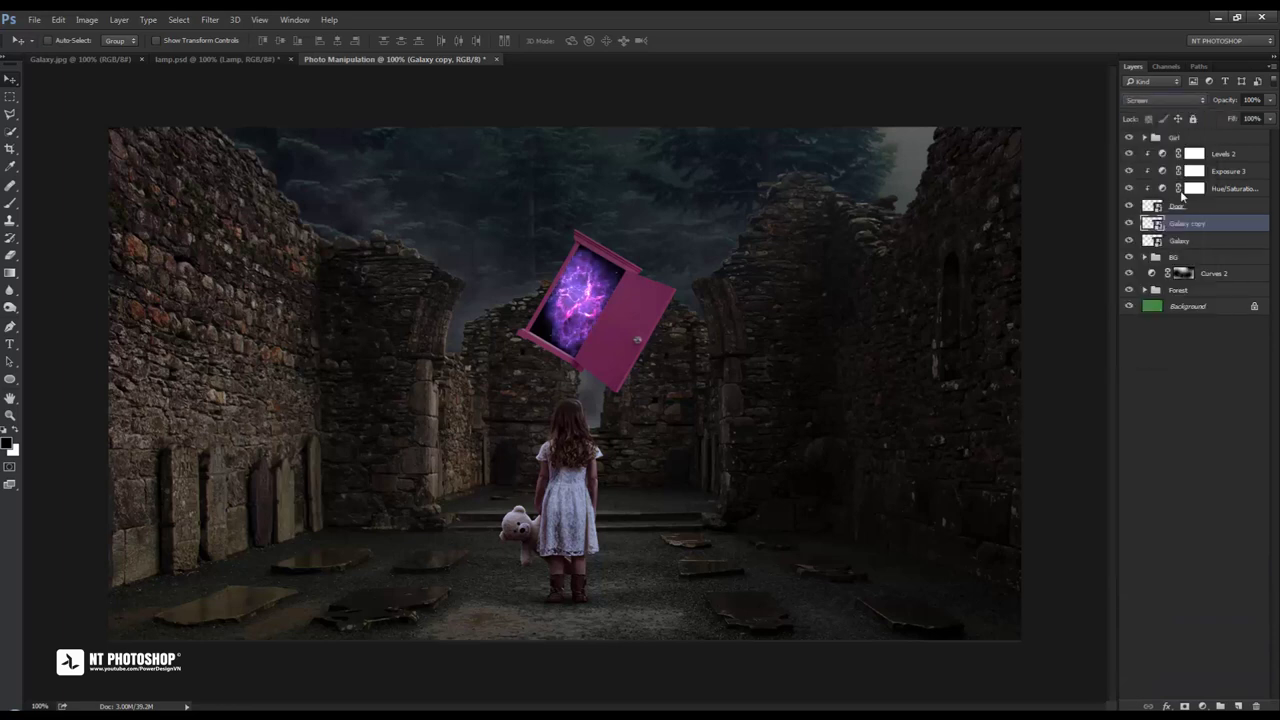
Toggle the Galaxy copy's visibility to compare the glow, then select the Levels 2 adjustment layer
left_click(1129, 224)
left_click(1129, 225)
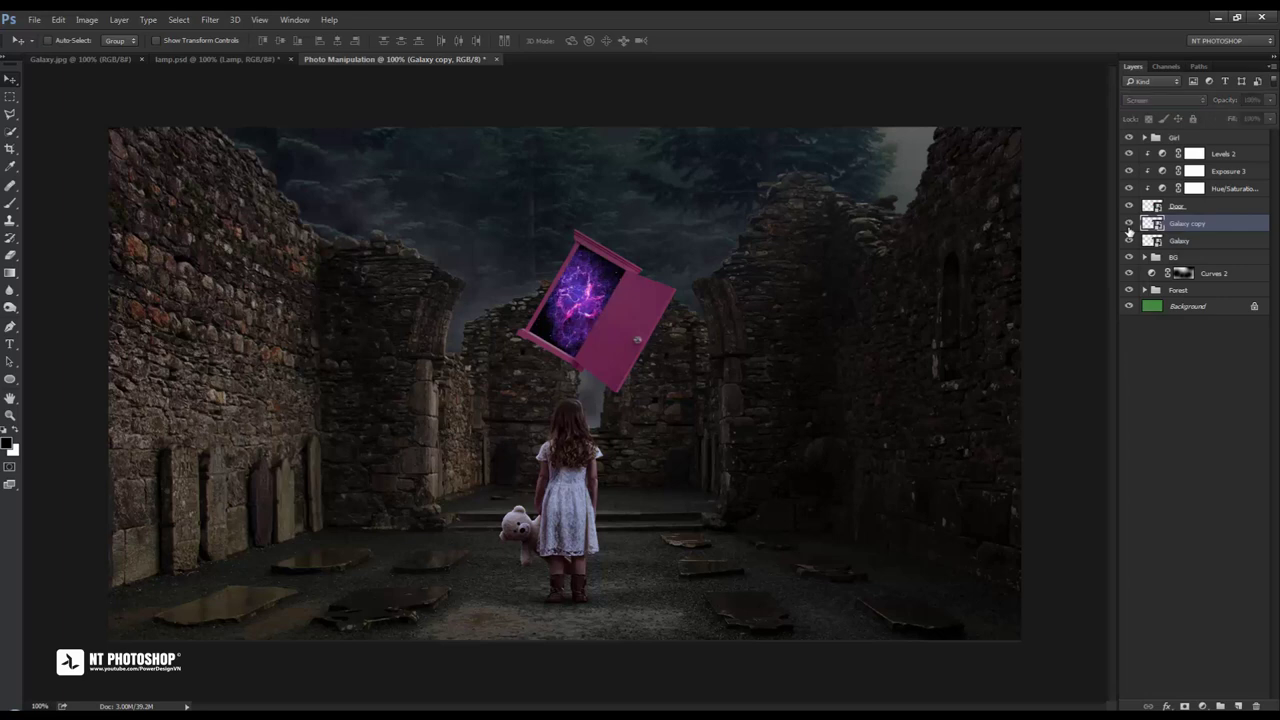
left_click(1175, 368)
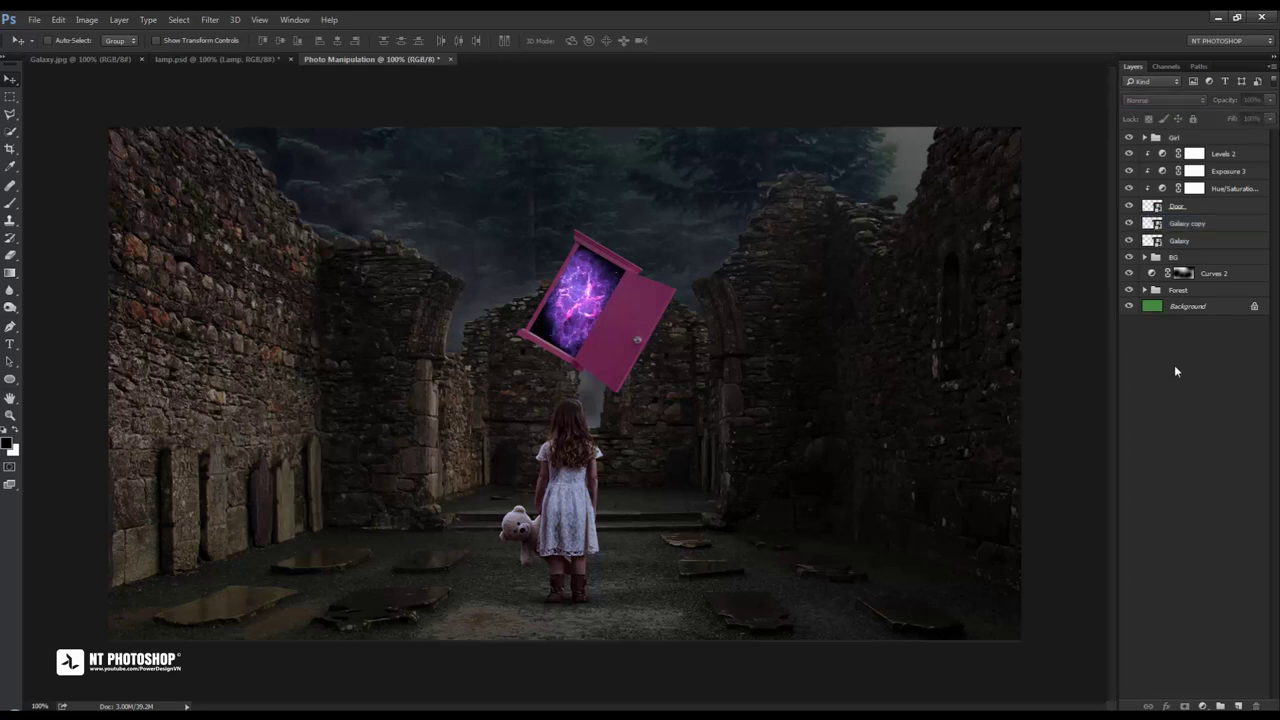
left_click(1225, 153)
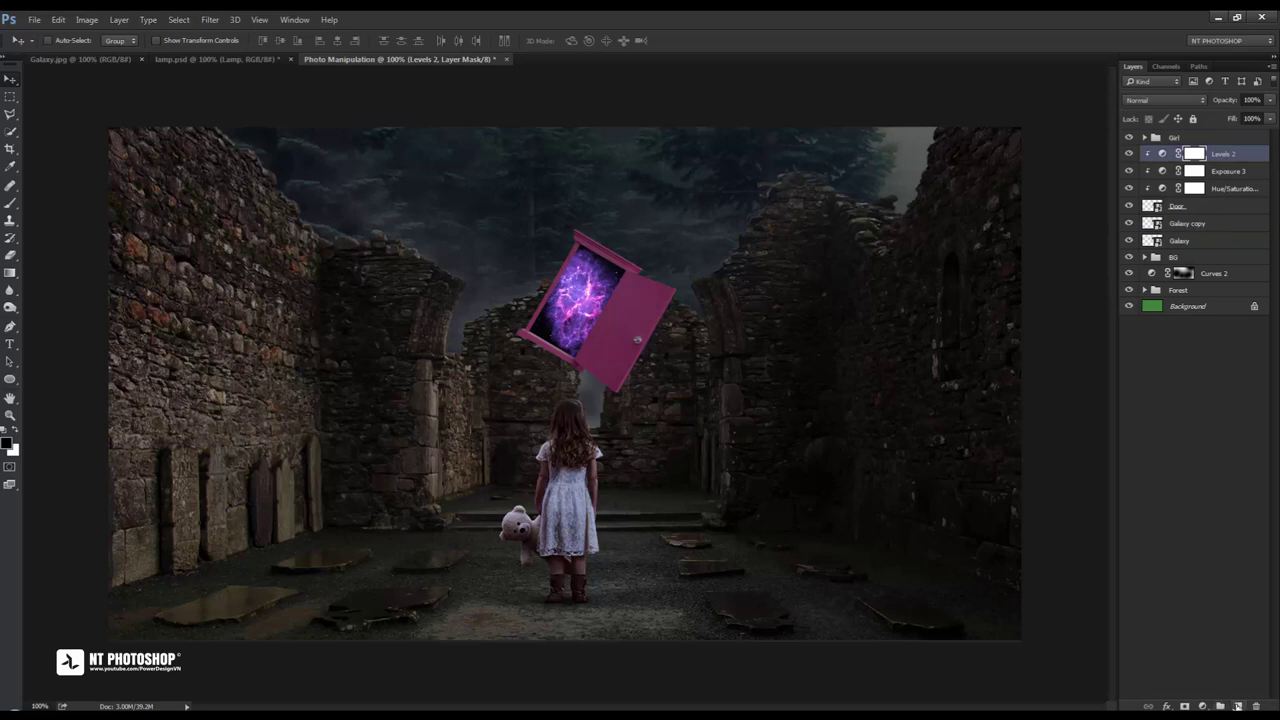
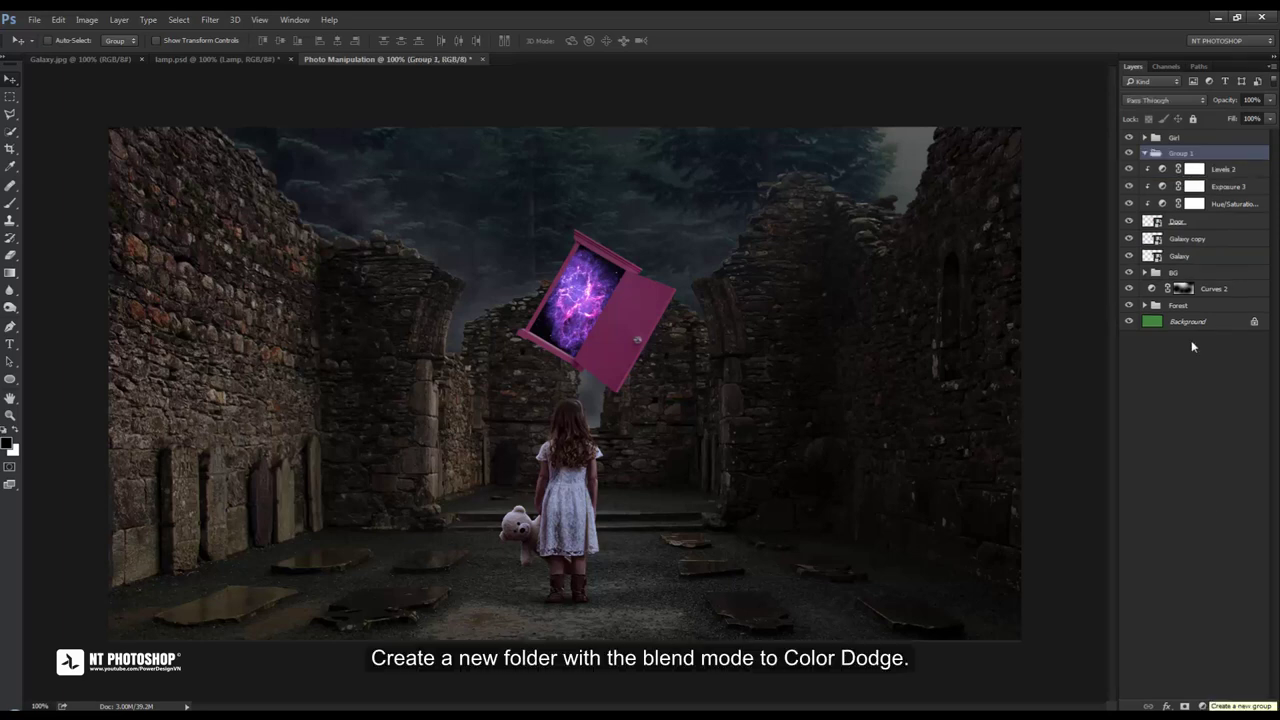
Create a group named 'Light effects' above Levels 2 with Color Dodge blend mode
left_click(1220, 706)
double_click(1181, 153)
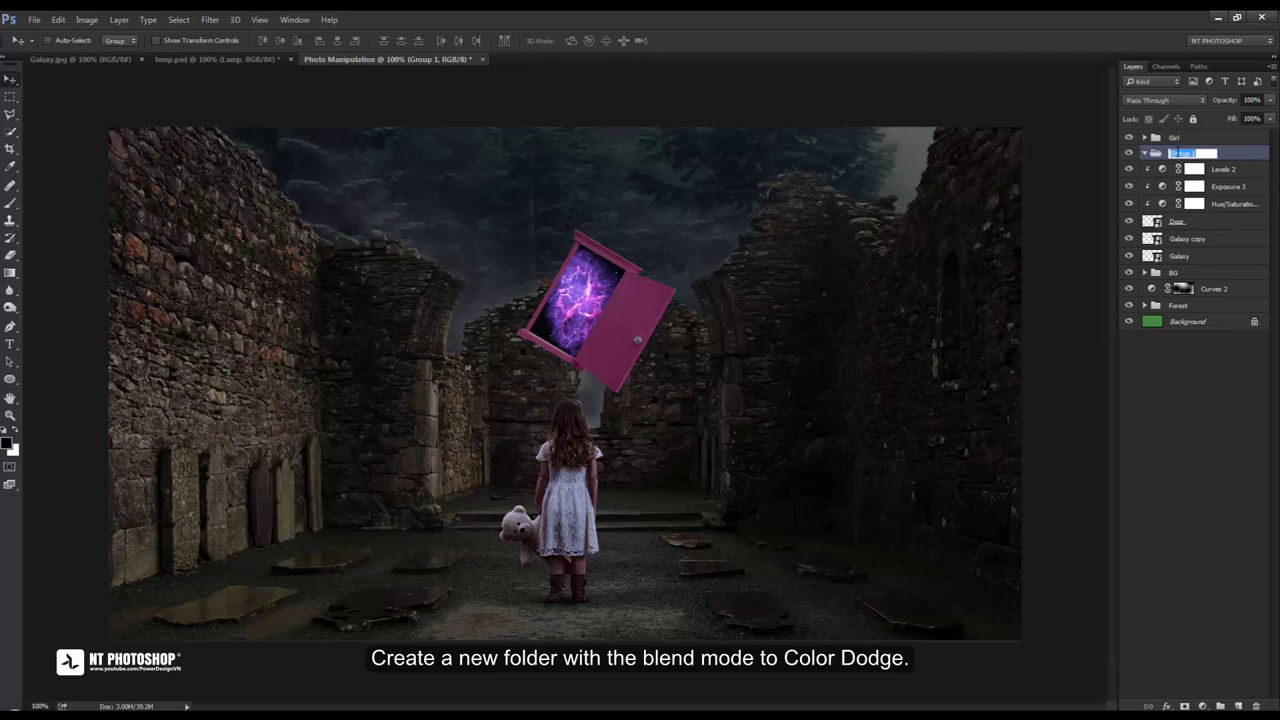
type("Light effects")
key("Return")
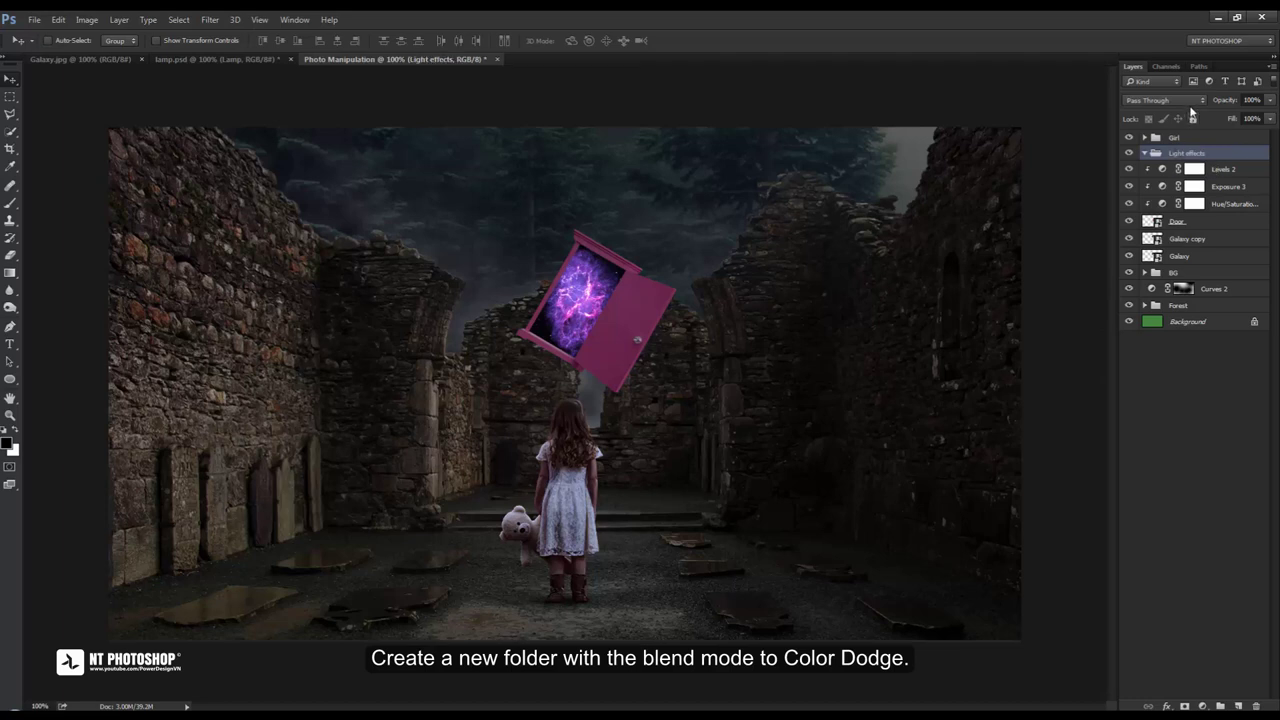
left_click(1190, 102)
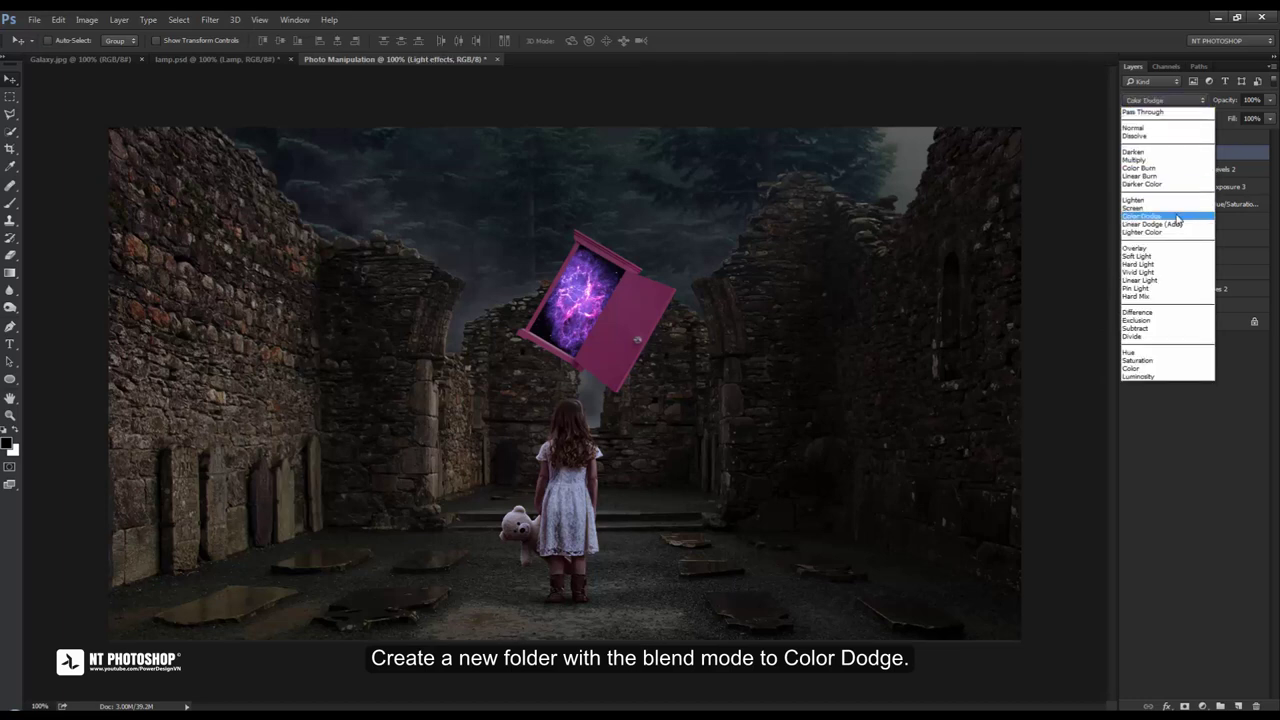
left_click(1178, 216)
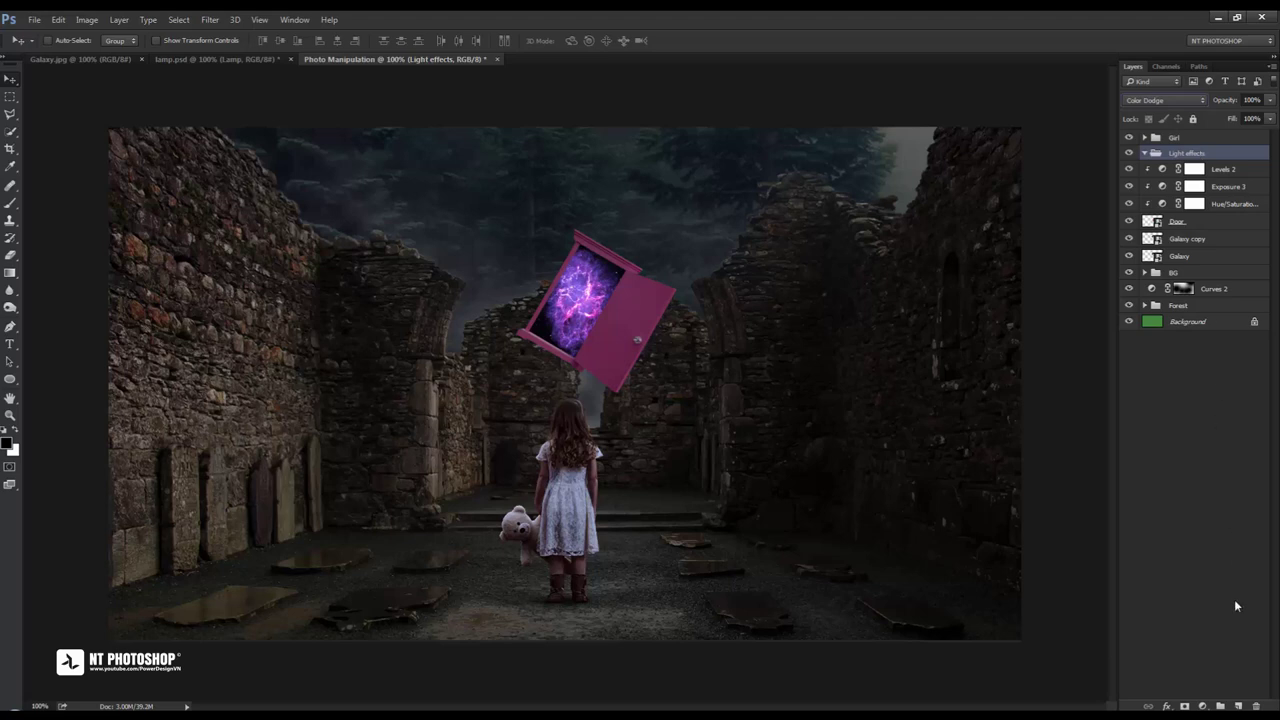
Add a new layer named 'Pen' inside the Light effects group
left_click(1238, 706)
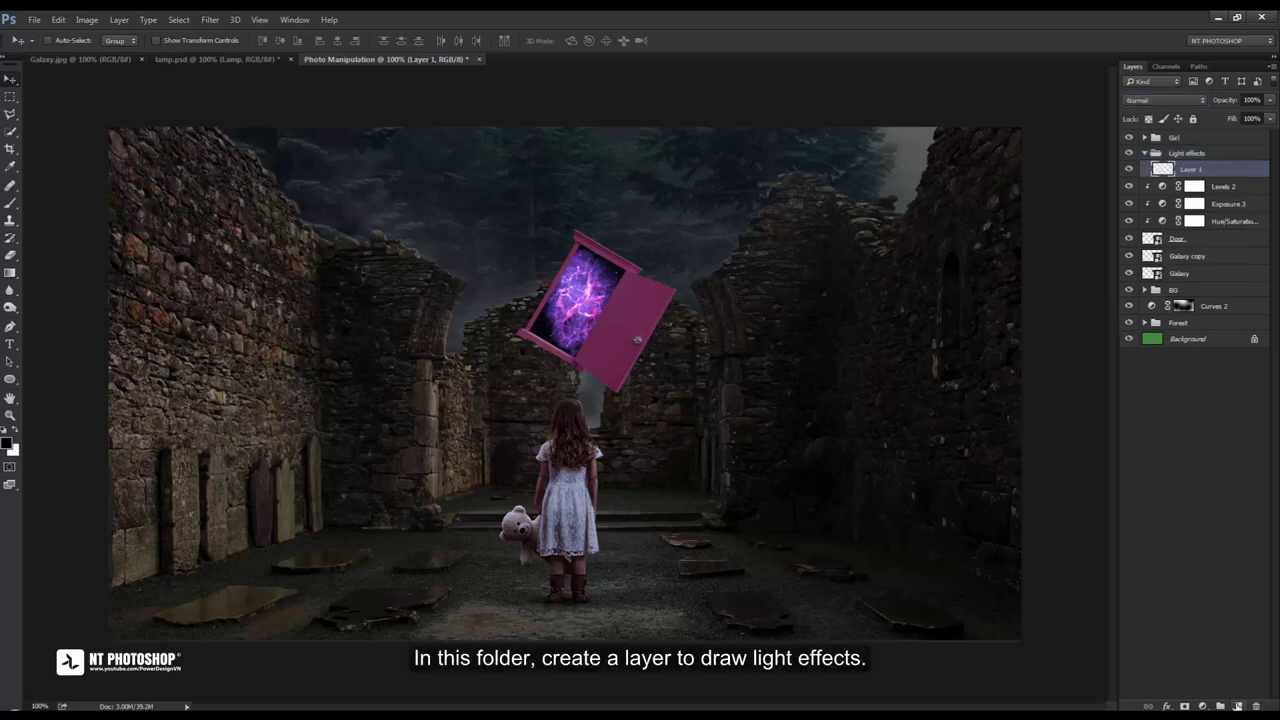
double_click(1194, 171)
type("Pen")
key("Return")
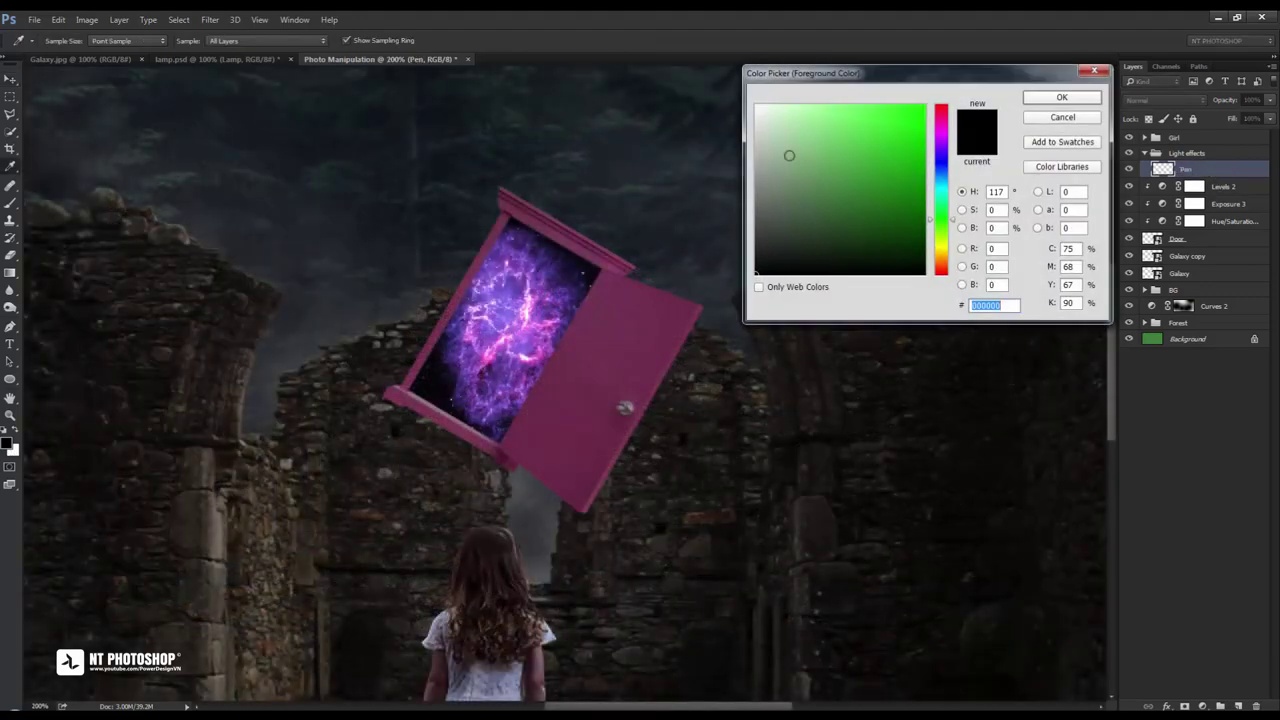
Set the foreground colour to white (ffffff) and the brush to 100% hardness, 2 px
type("ffffff")
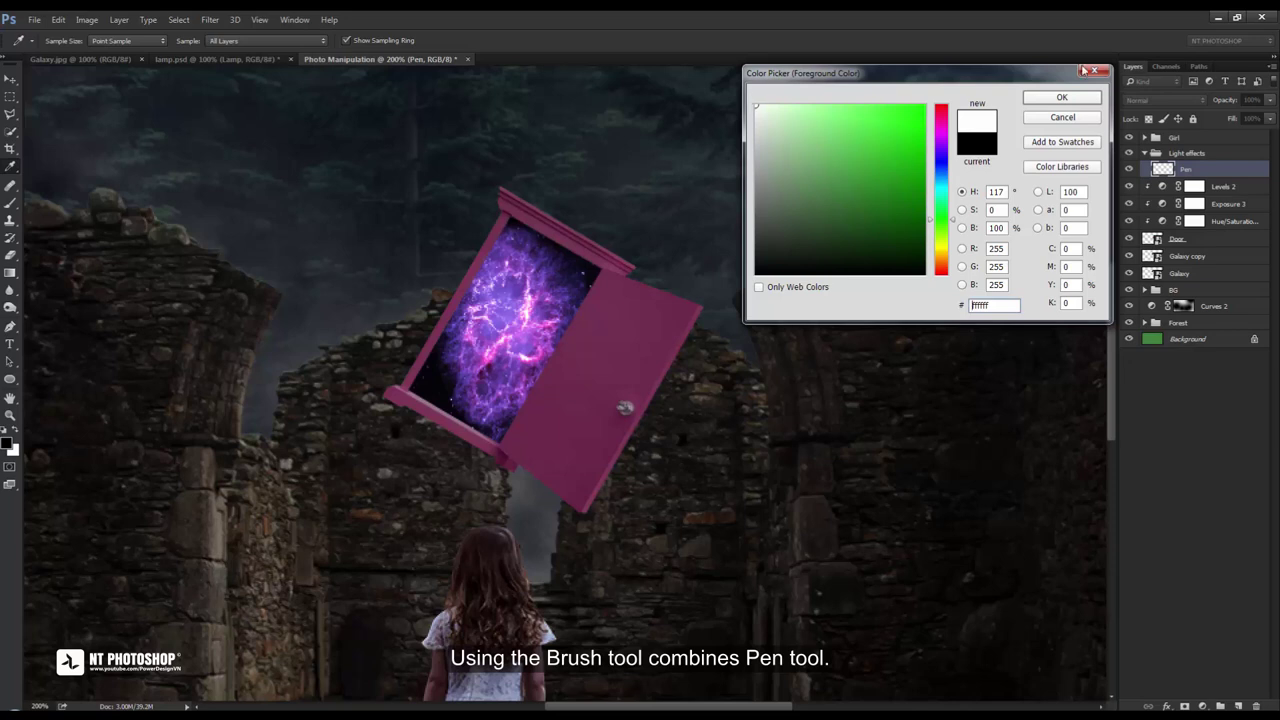
left_click(1068, 97)
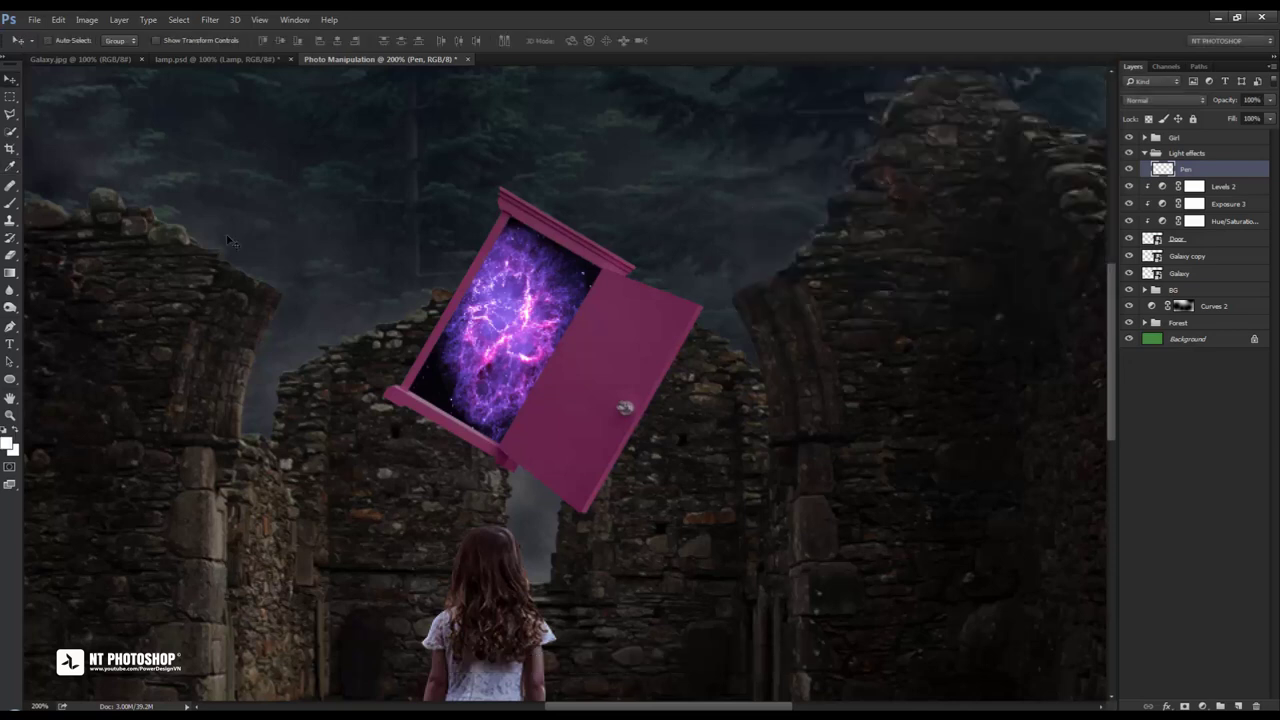
key("b")
right_click(371, 228)
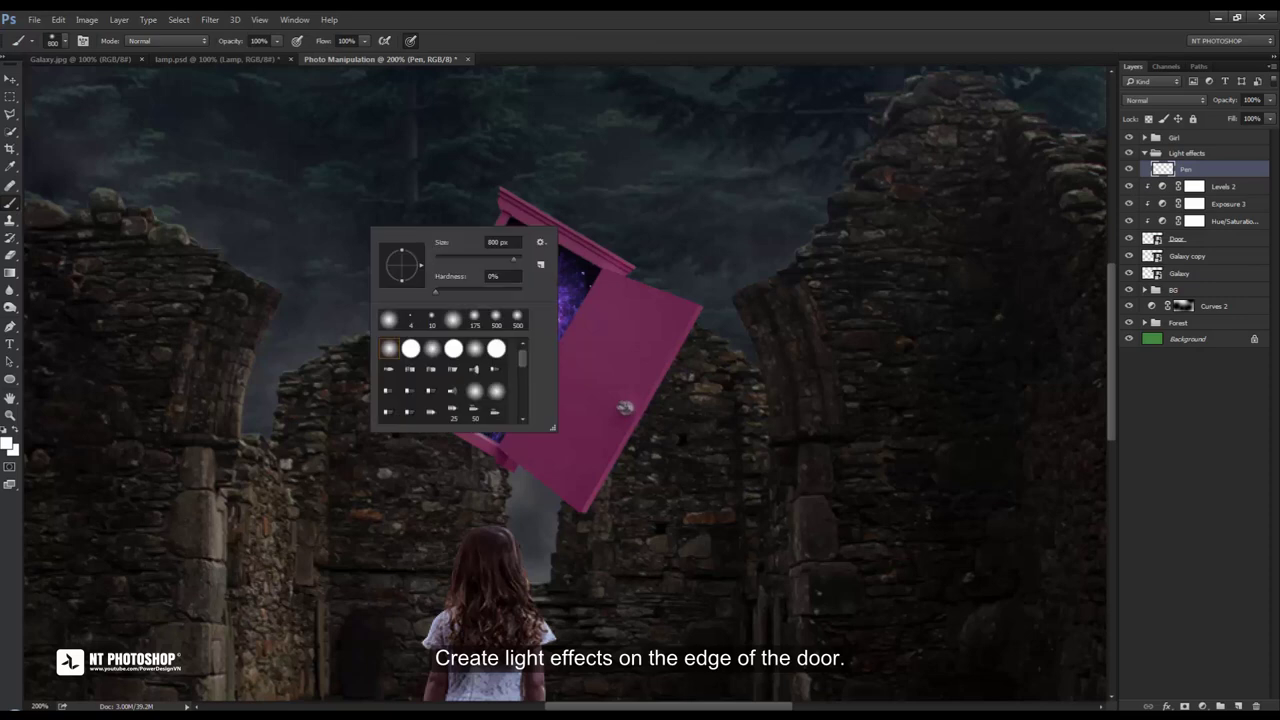
left_click_drag(480, 298, 533, 298)
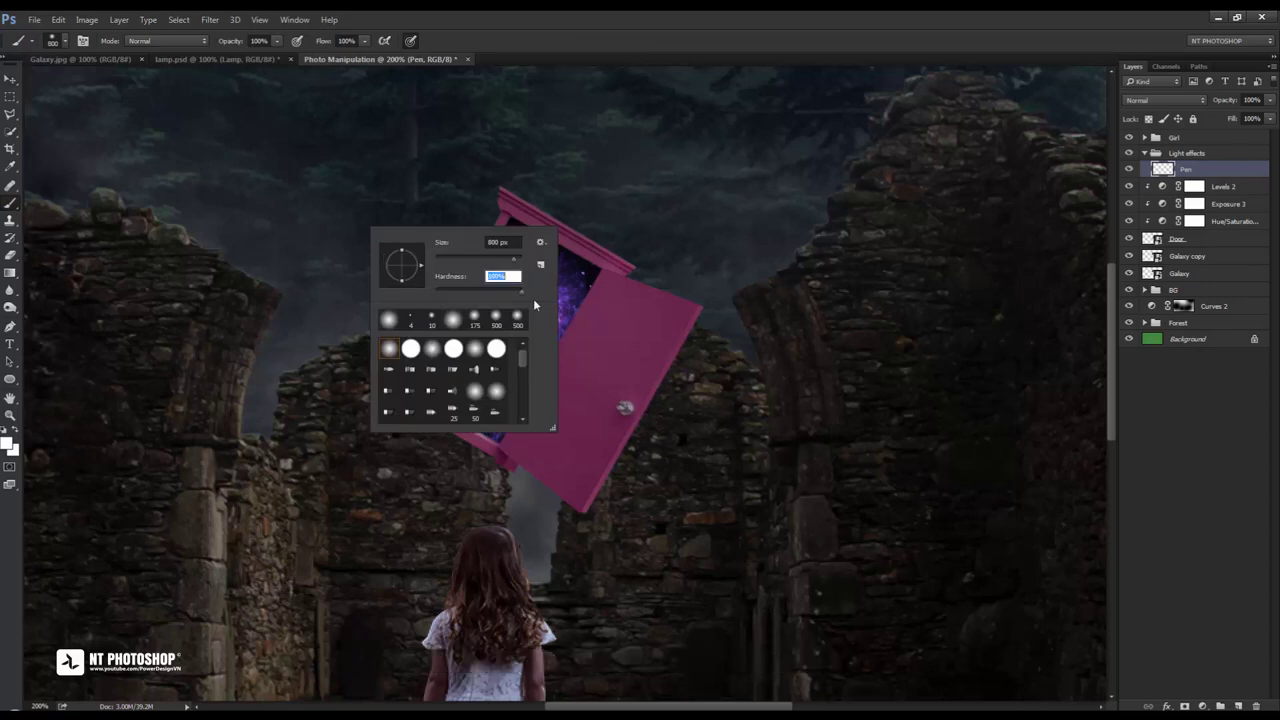
key("shift+Tab")
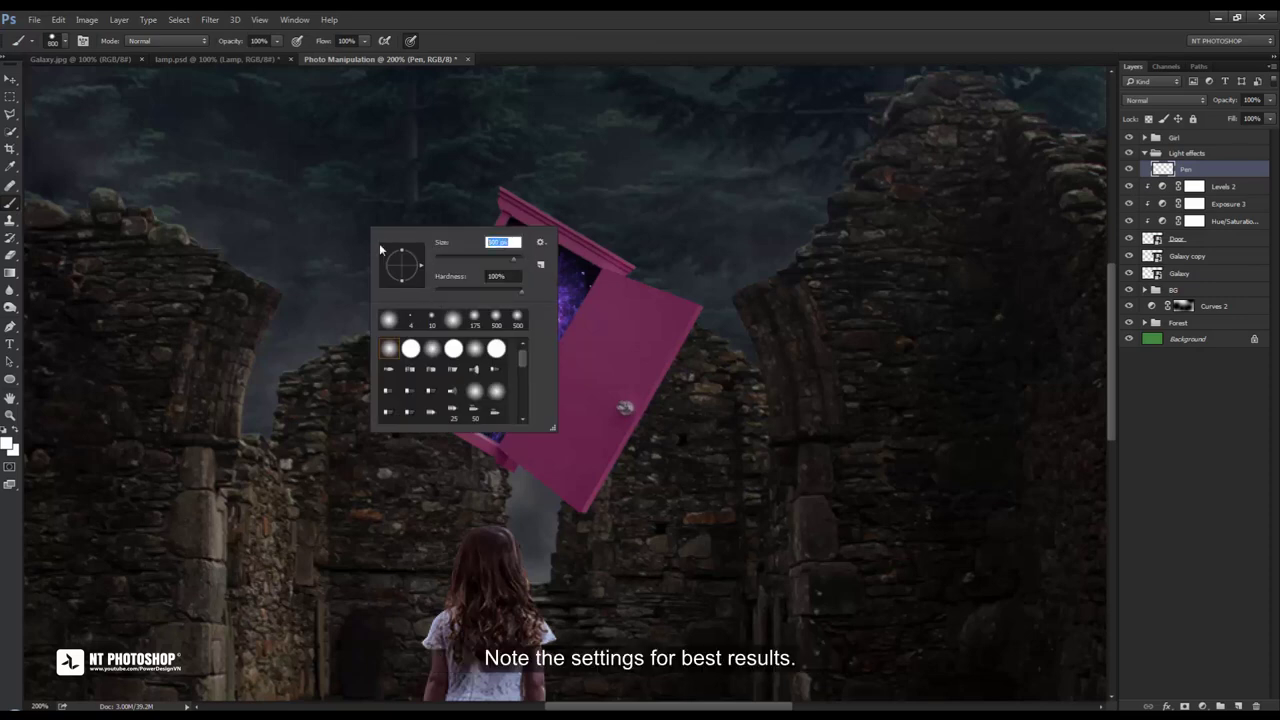
type("2")
key("Return")
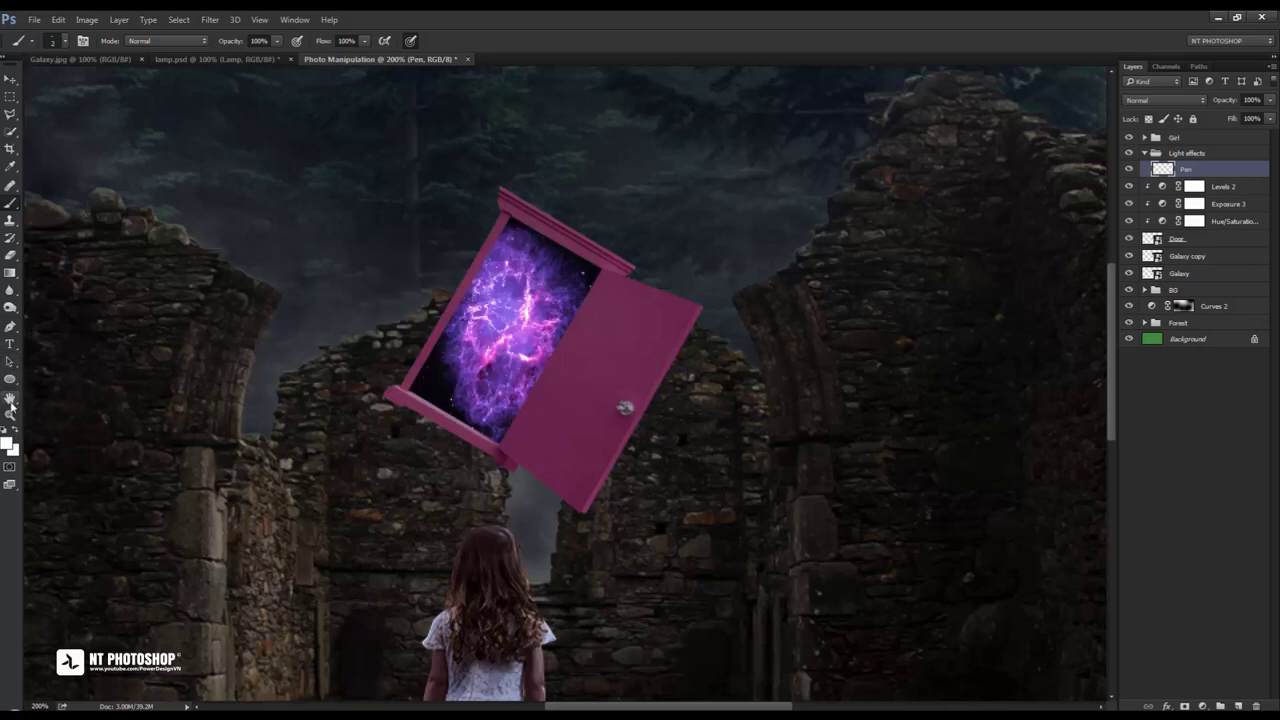
Trace a pen path along the door's top edge, stroke it with the Brush, then delete the path
left_click(10, 327)
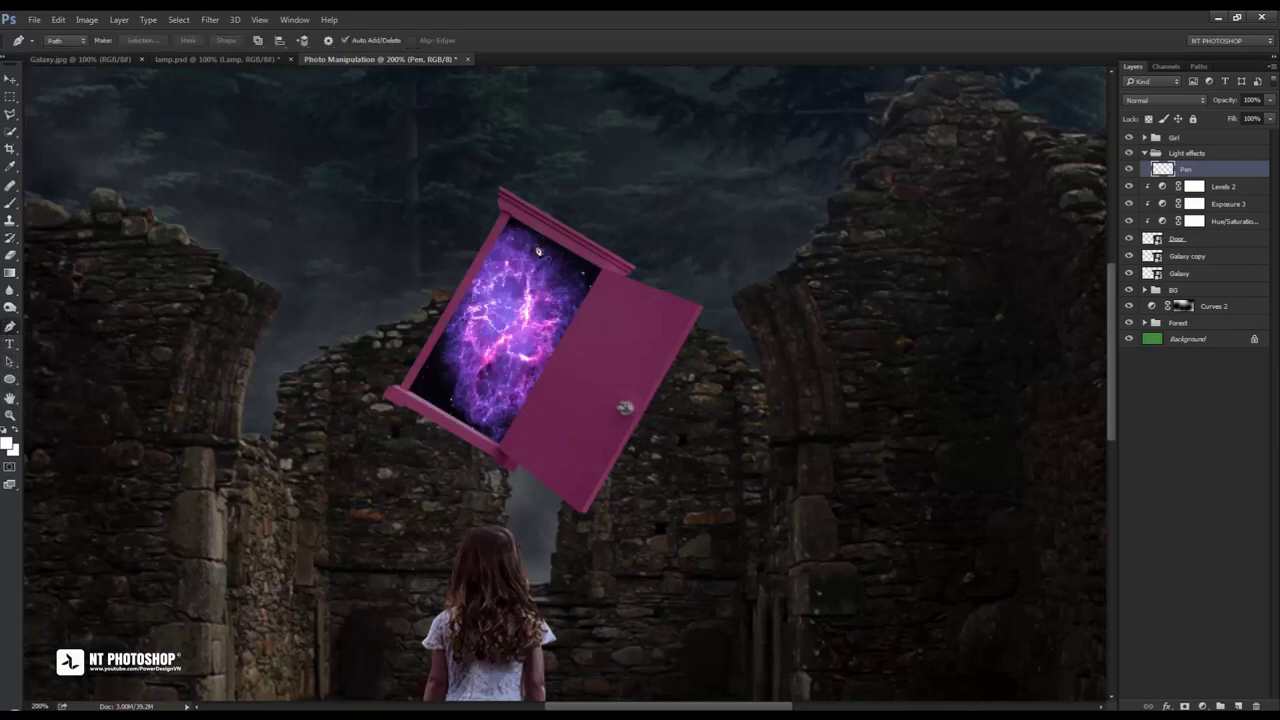
scroll(538, 251, "up", 2)
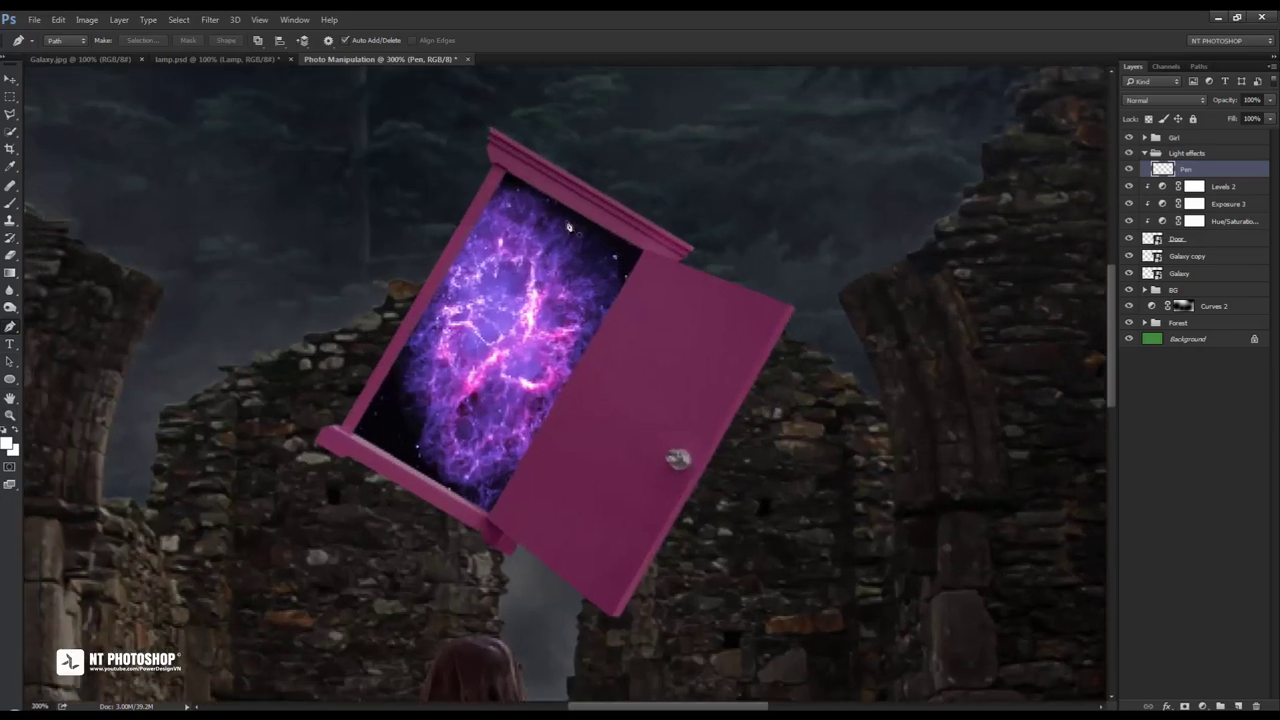
left_click(635, 246)
left_click(514, 180)
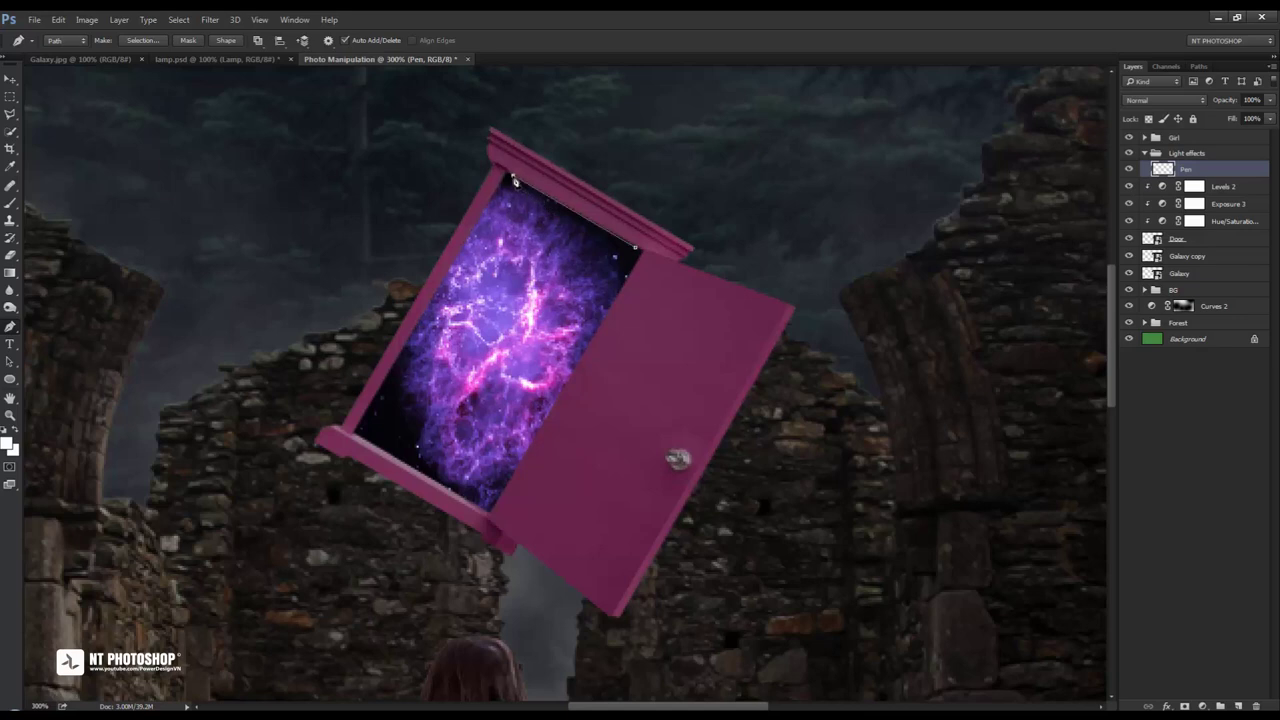
right_click(648, 144)
left_click(726, 254)
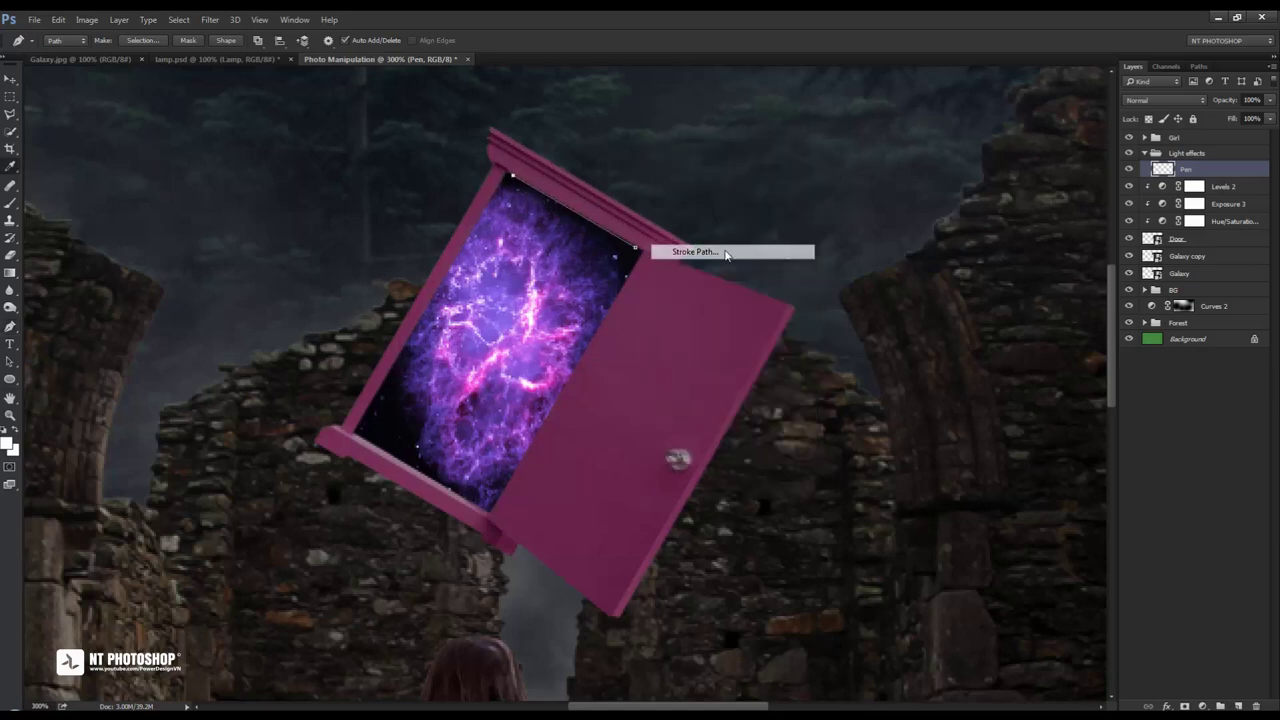
left_click_drag(688, 220, 941, 107)
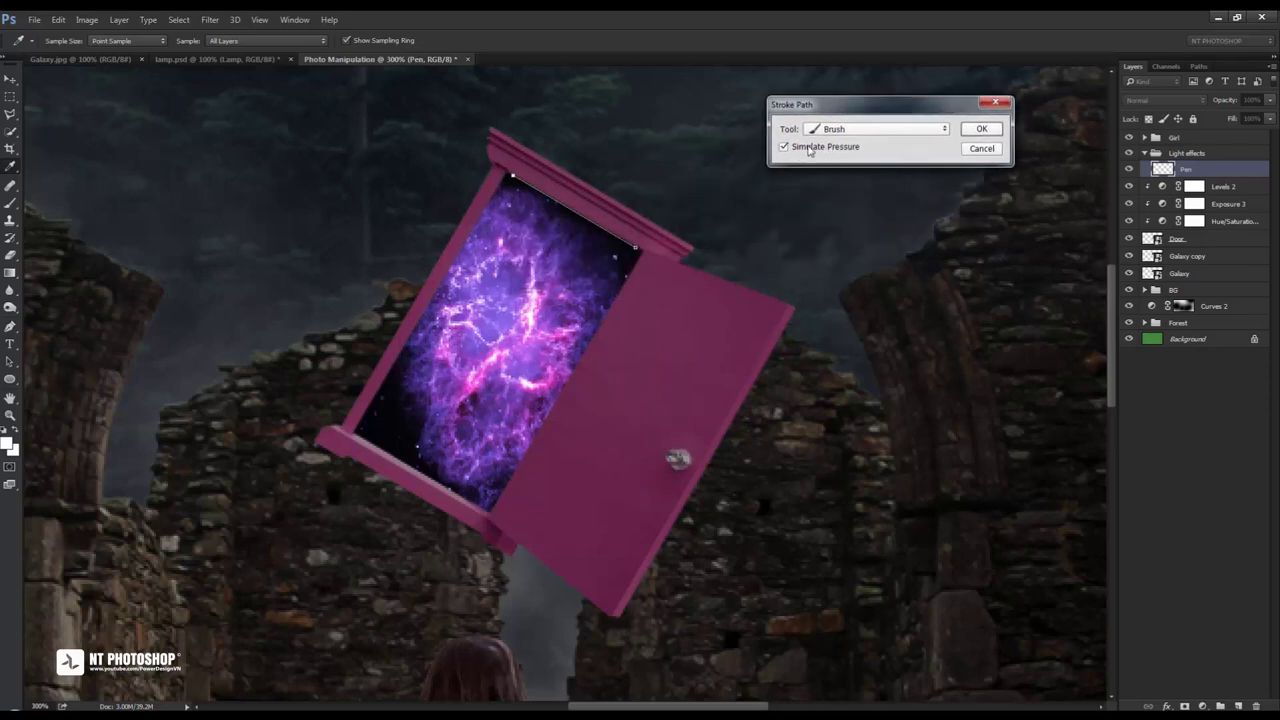
left_click(850, 133)
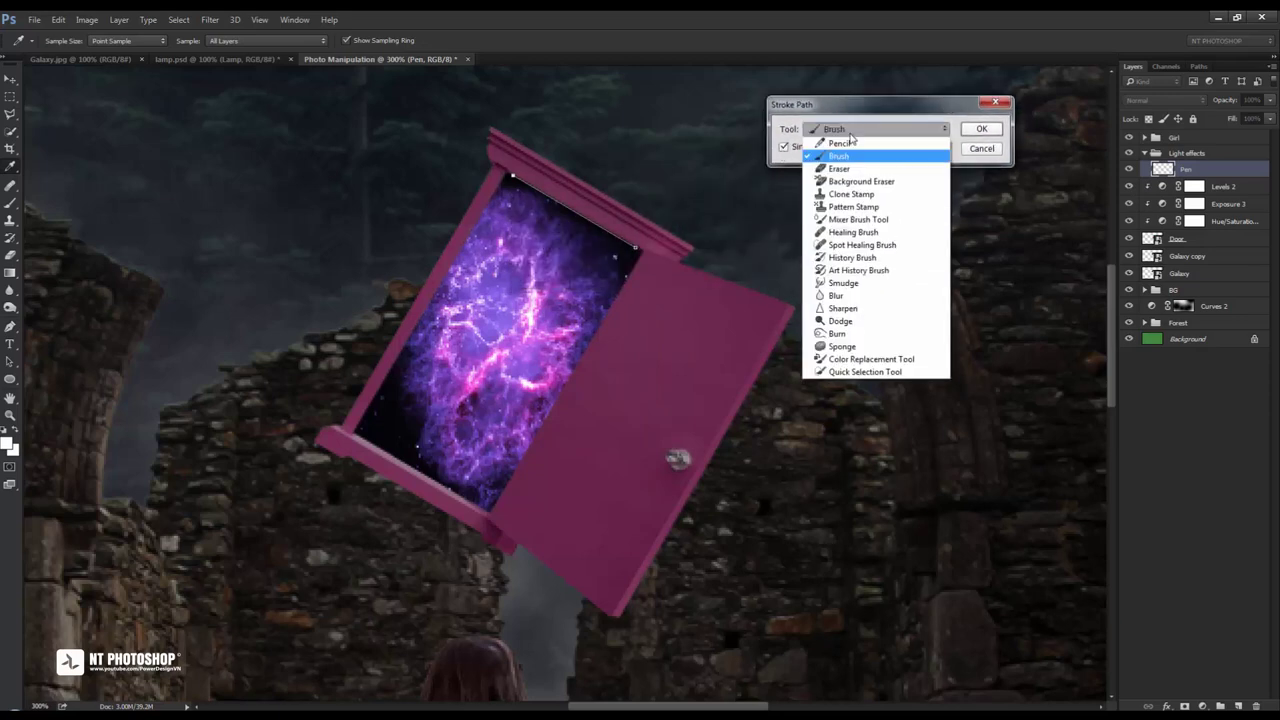
left_click(855, 155)
left_click(993, 137)
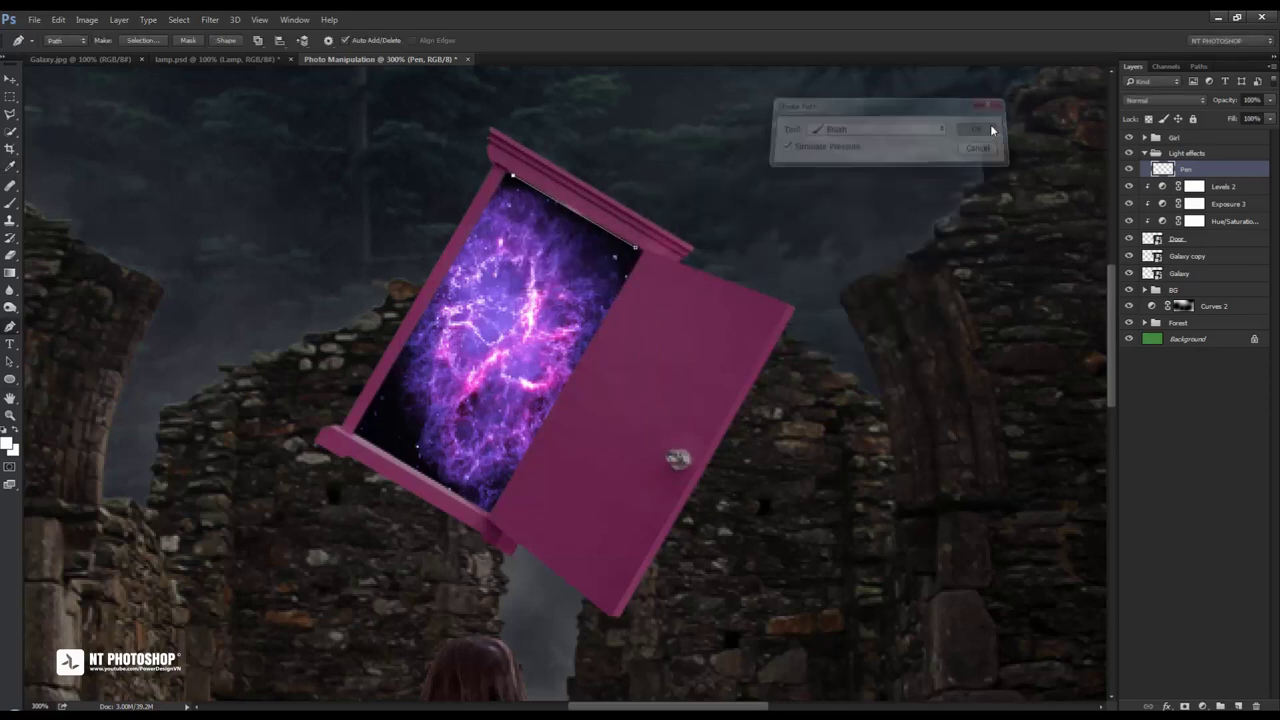
right_click(853, 147)
left_click(900, 170)
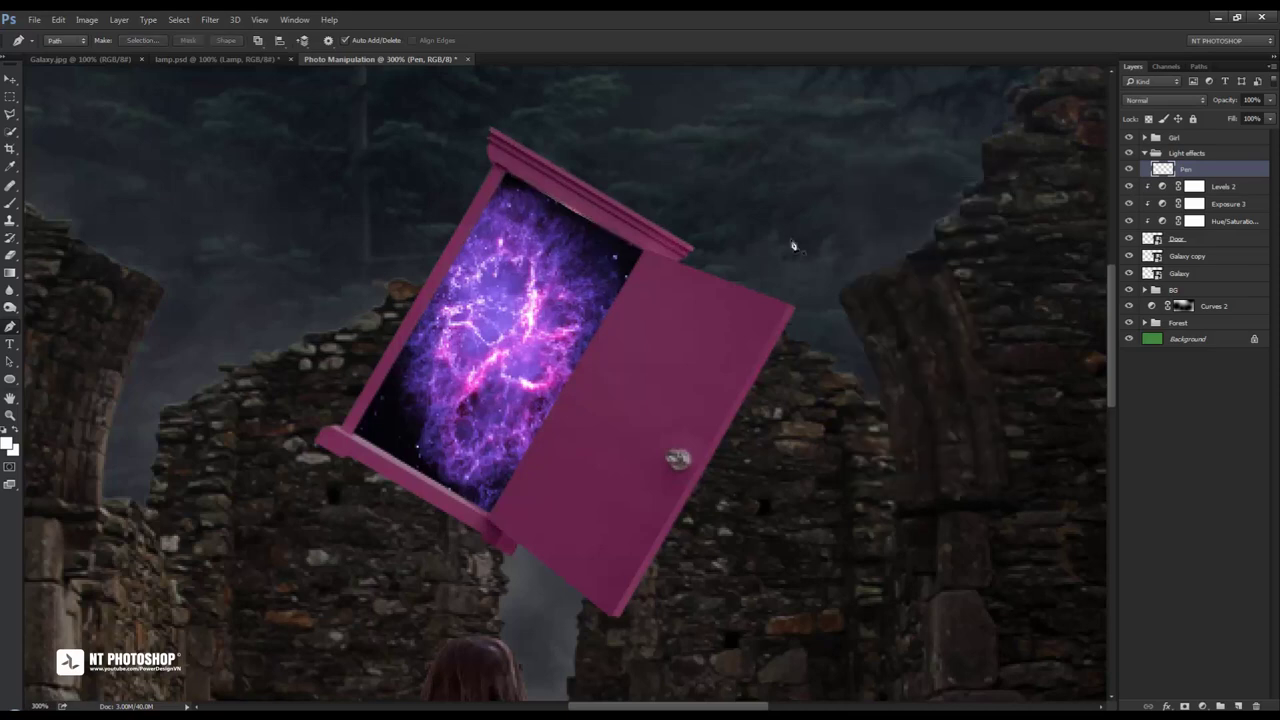
Stroke a second white line from the door's top-right corner along the top edge, then begin another path
left_click(676, 244)
left_click(497, 143)
right_click(707, 150)
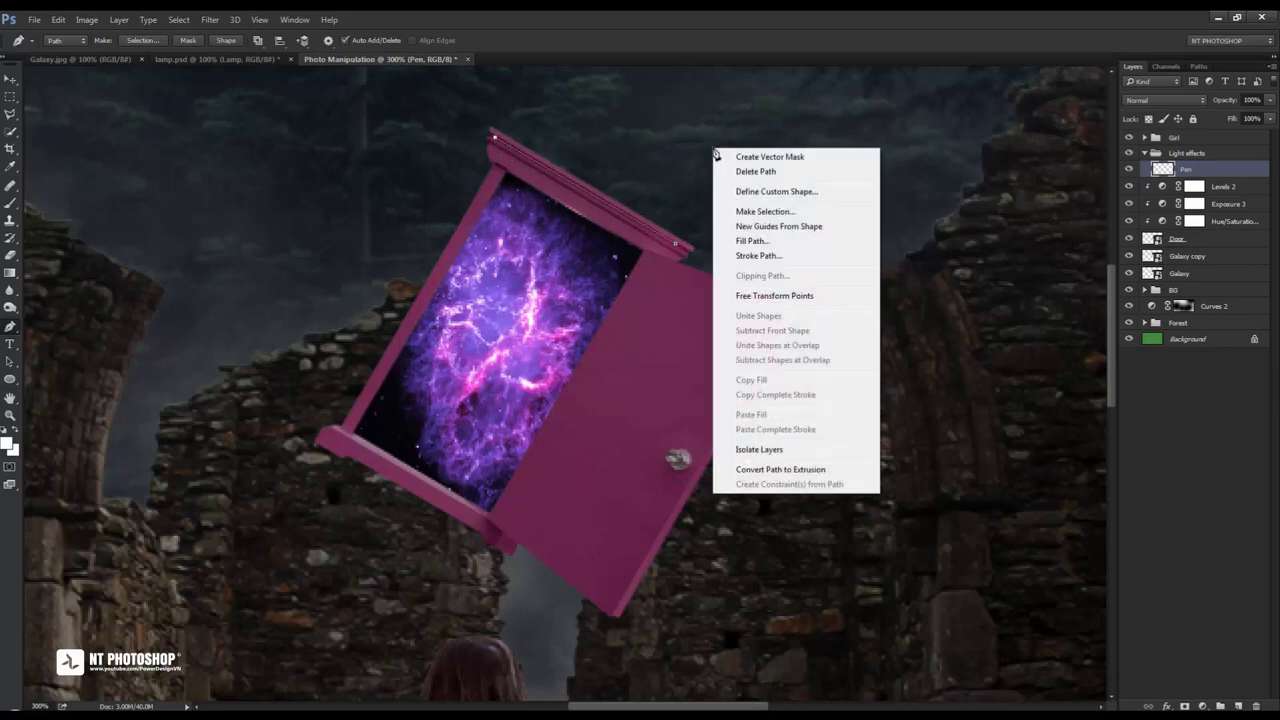
left_click(770, 256)
left_click(979, 128)
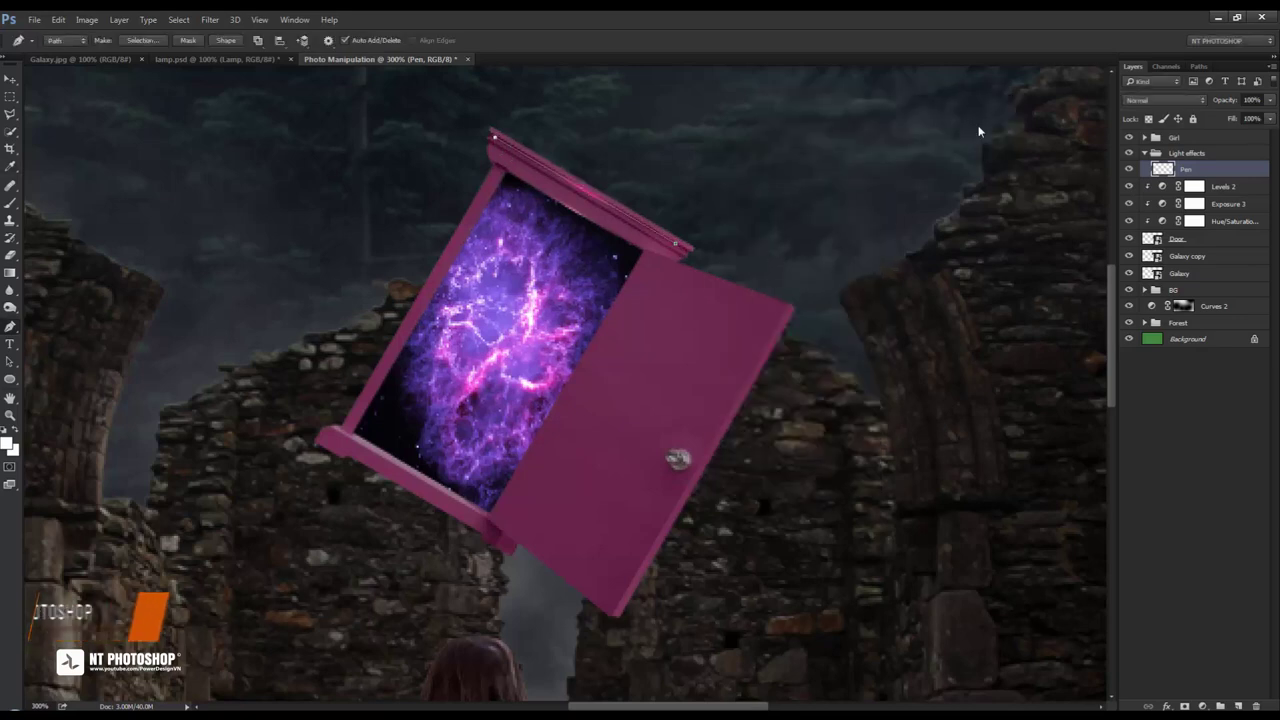
right_click(981, 131)
left_click(1000, 151)
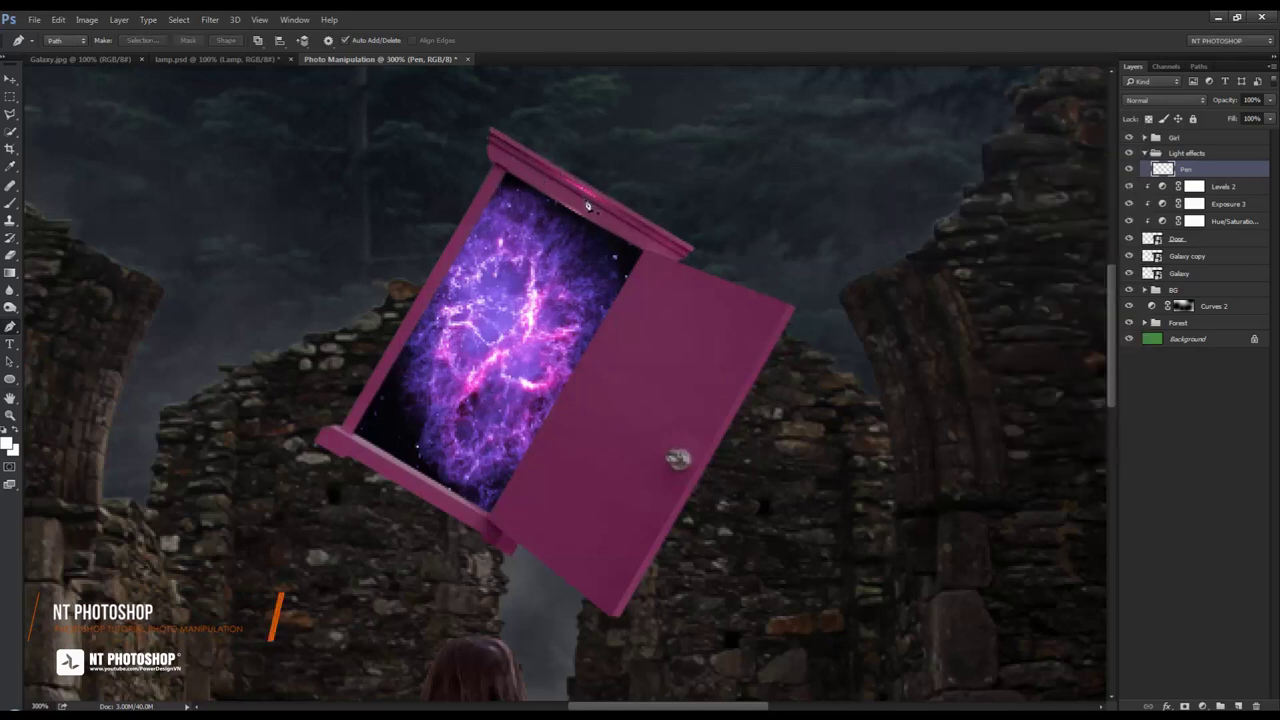
left_click(495, 148)
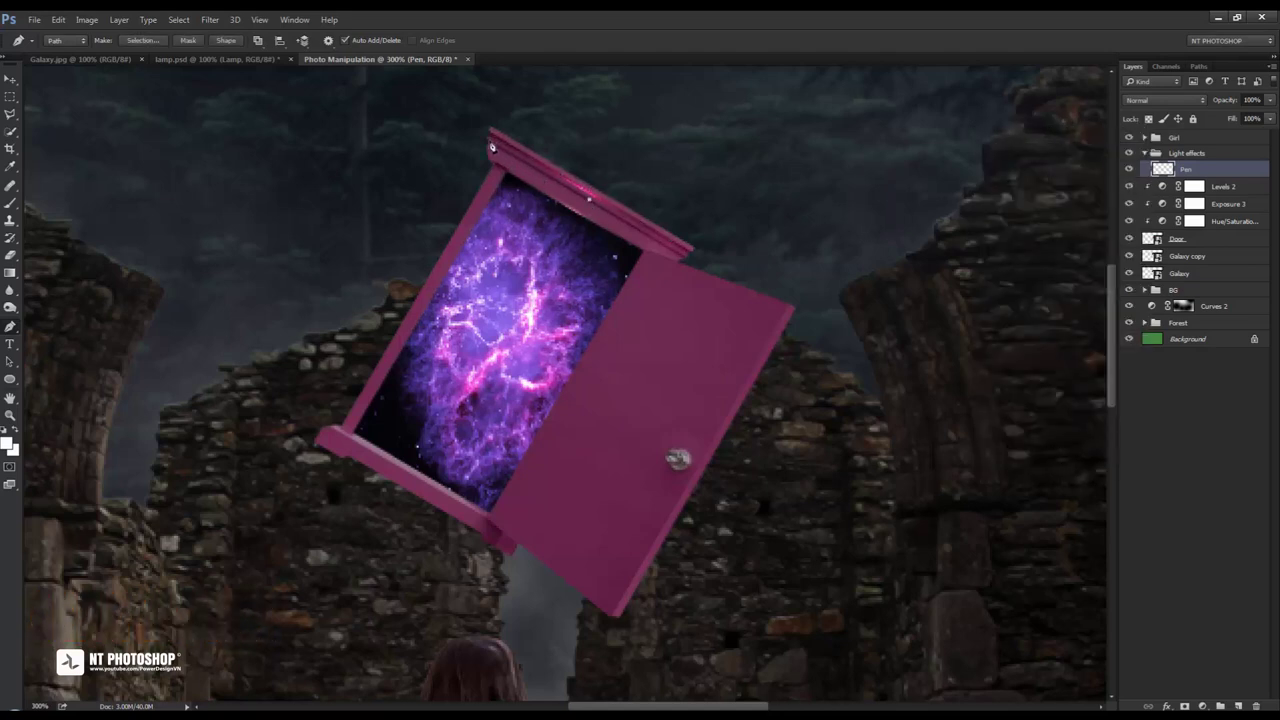
Stroke the pending top-corner path with the brush and delete it
right_click(743, 180)
left_click(786, 284)
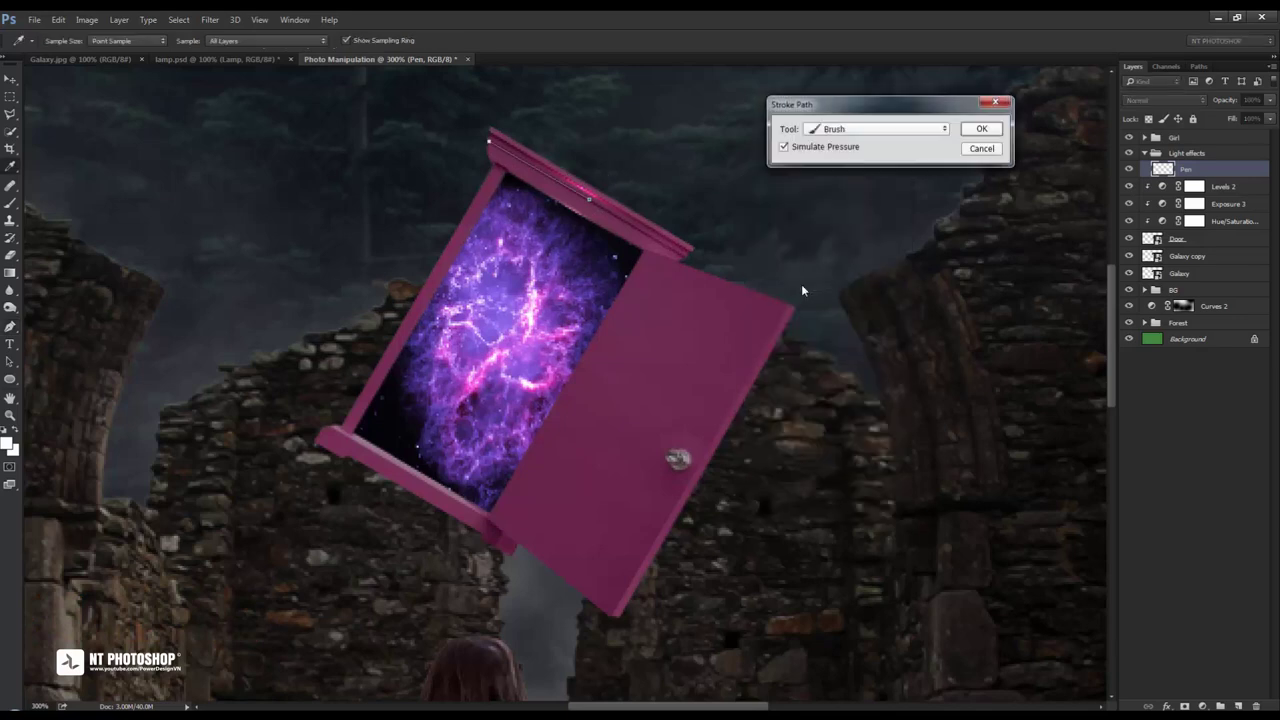
left_click(982, 131)
right_click(869, 146)
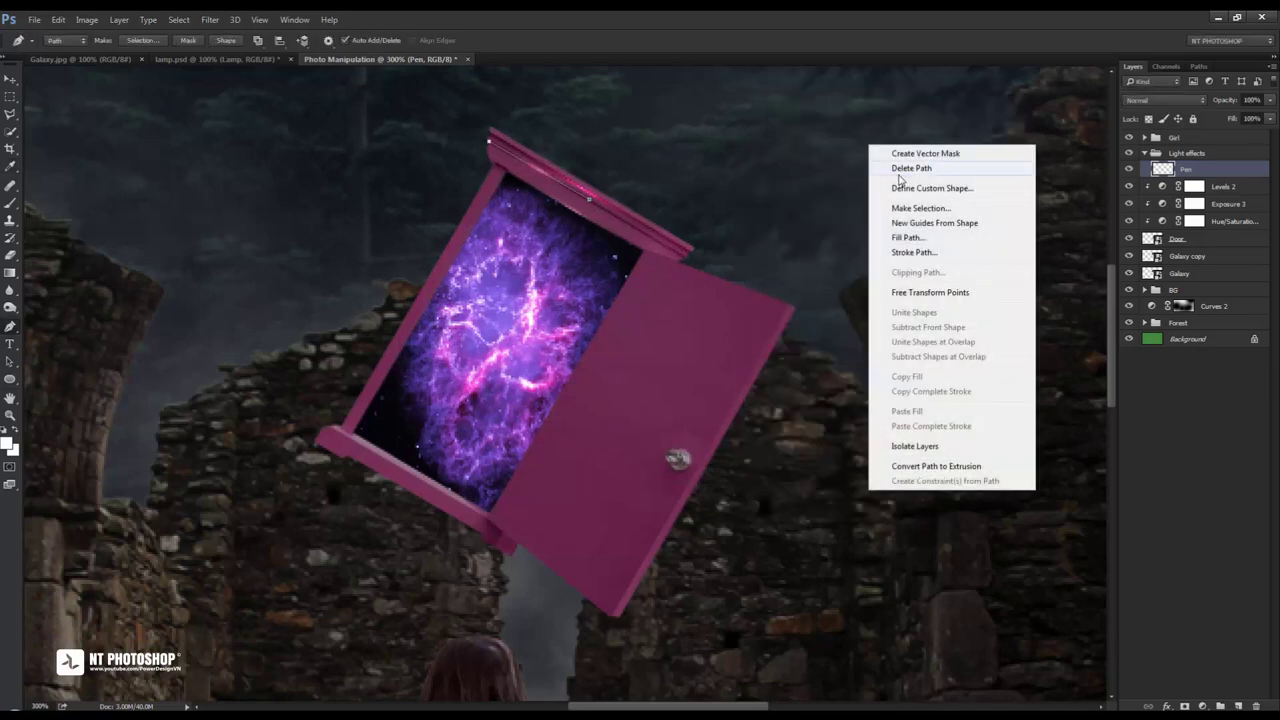
left_click(898, 169)
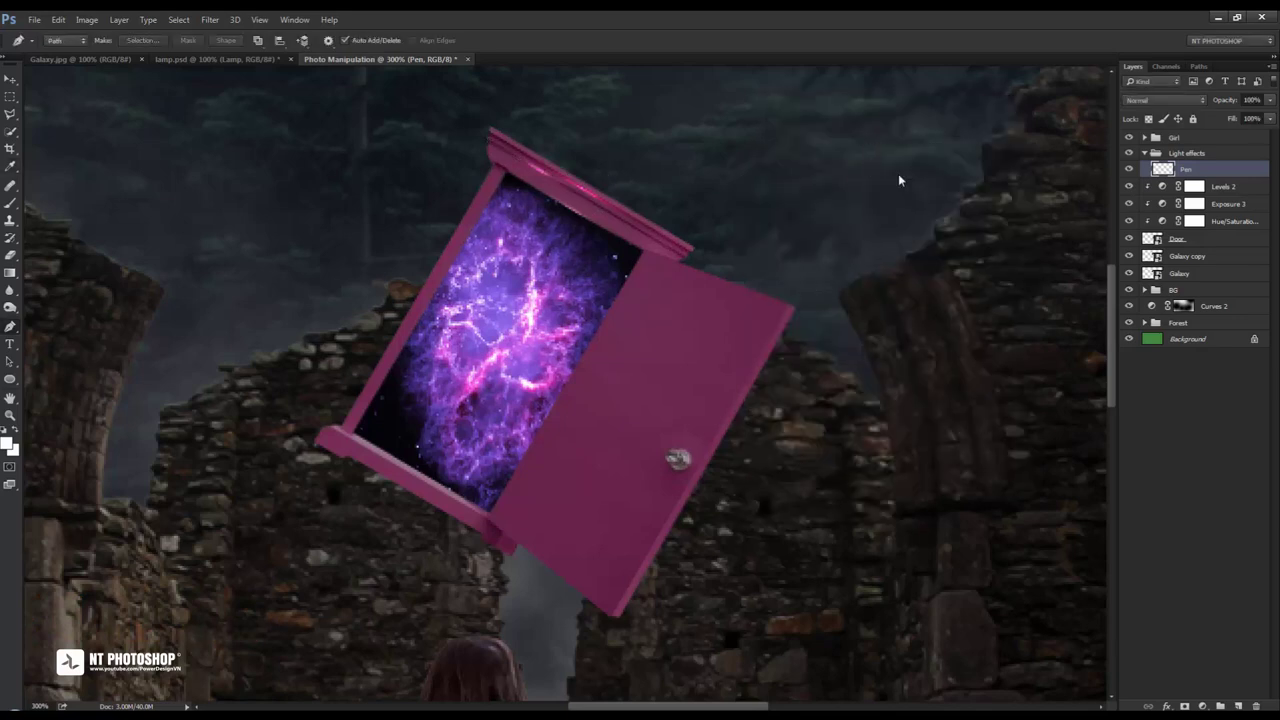
Stroke a white line from the door's top edge down its side, then delete the path
left_click(639, 263)
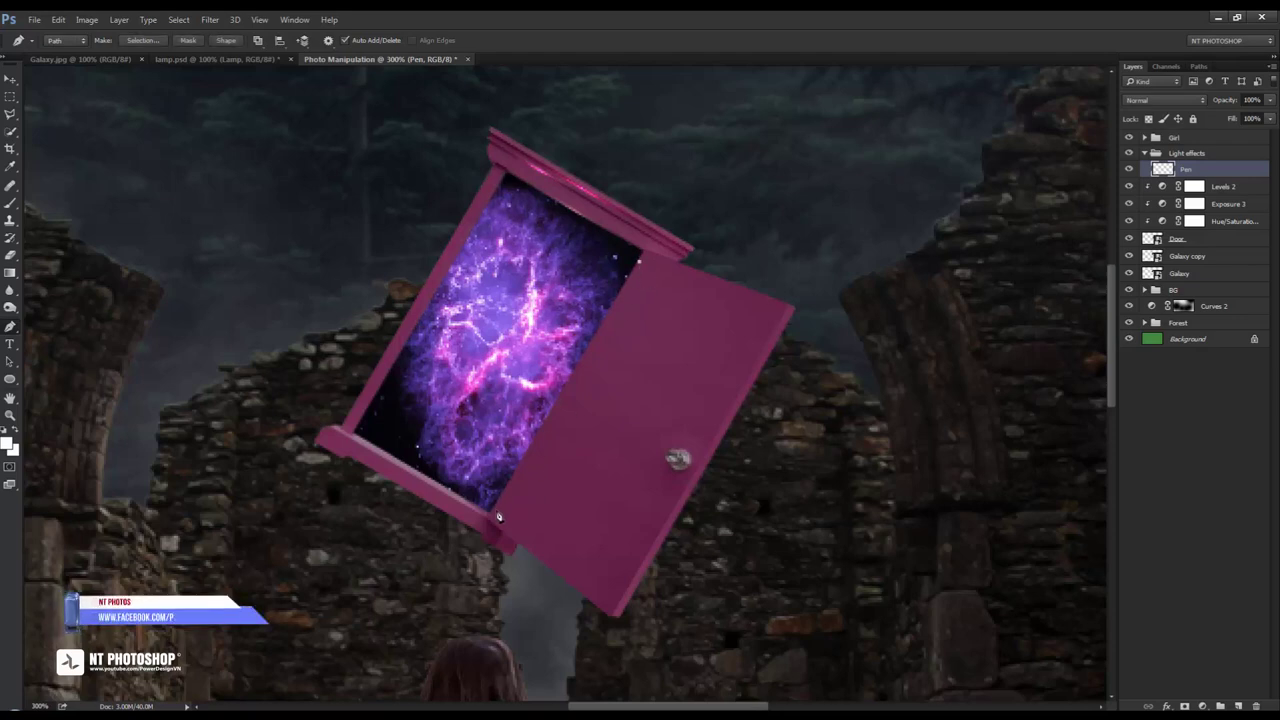
left_click(495, 514)
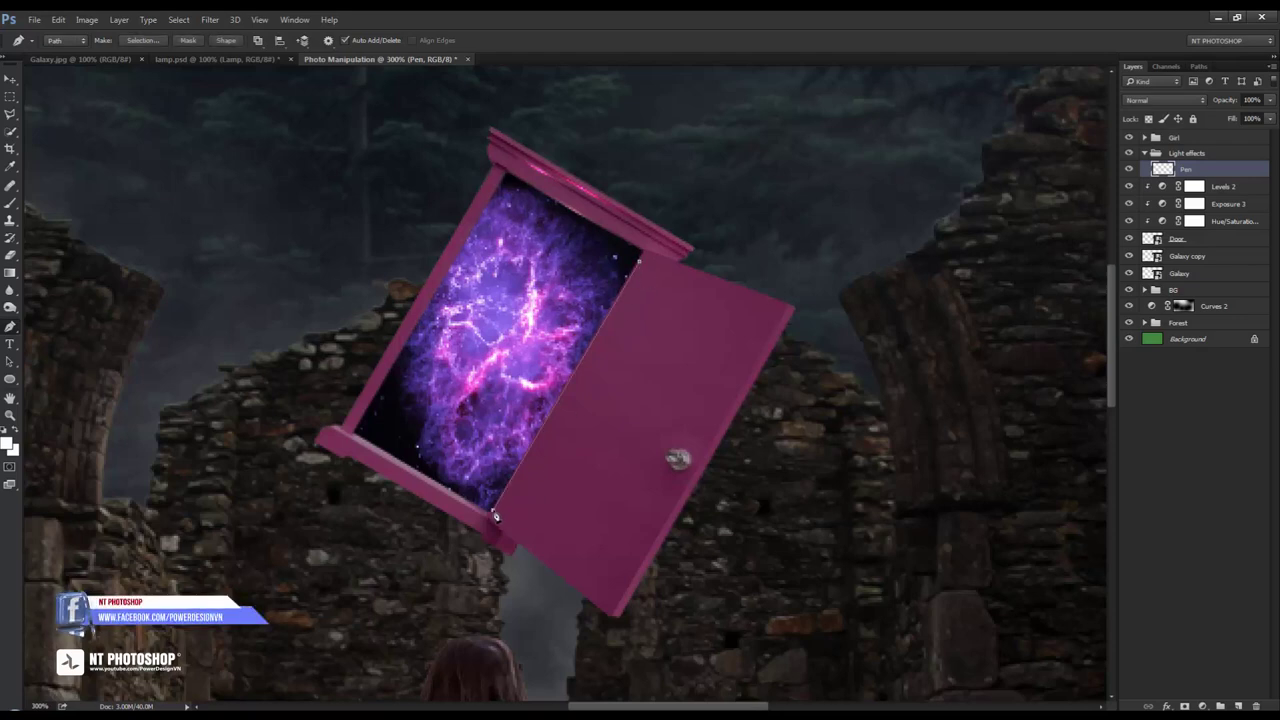
right_click(835, 207)
left_click(882, 314)
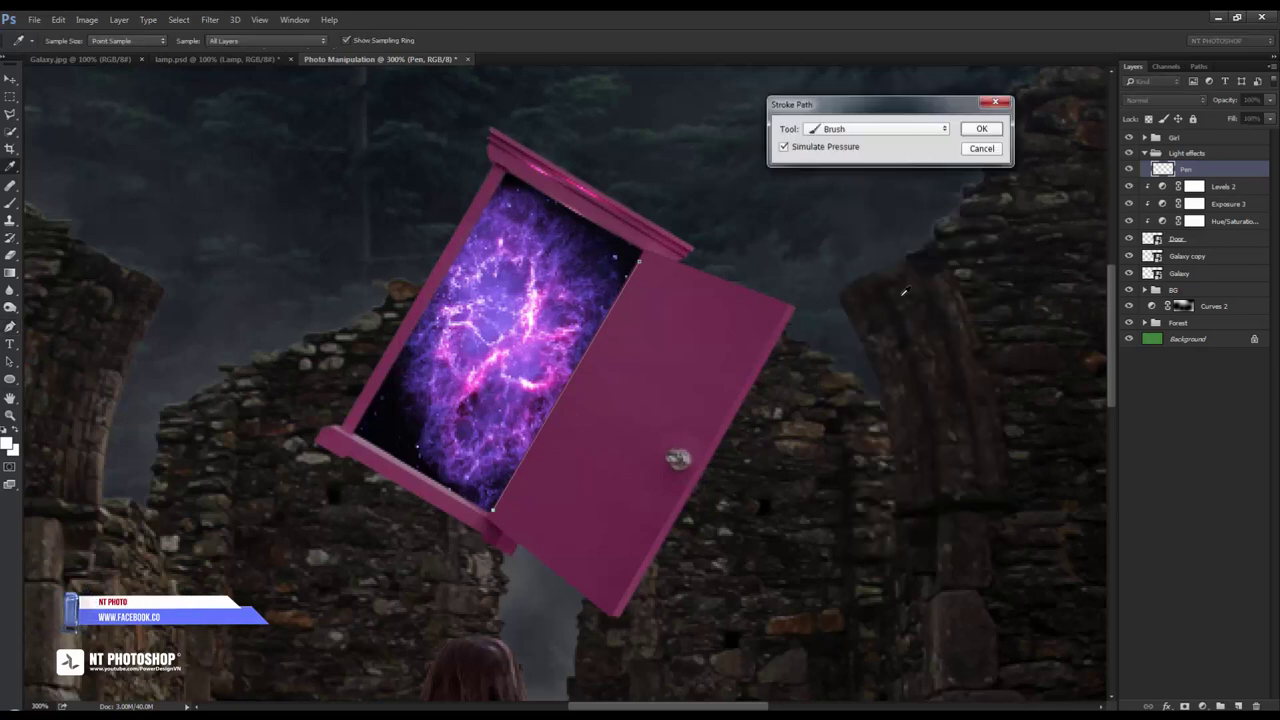
left_click(990, 128)
right_click(995, 133)
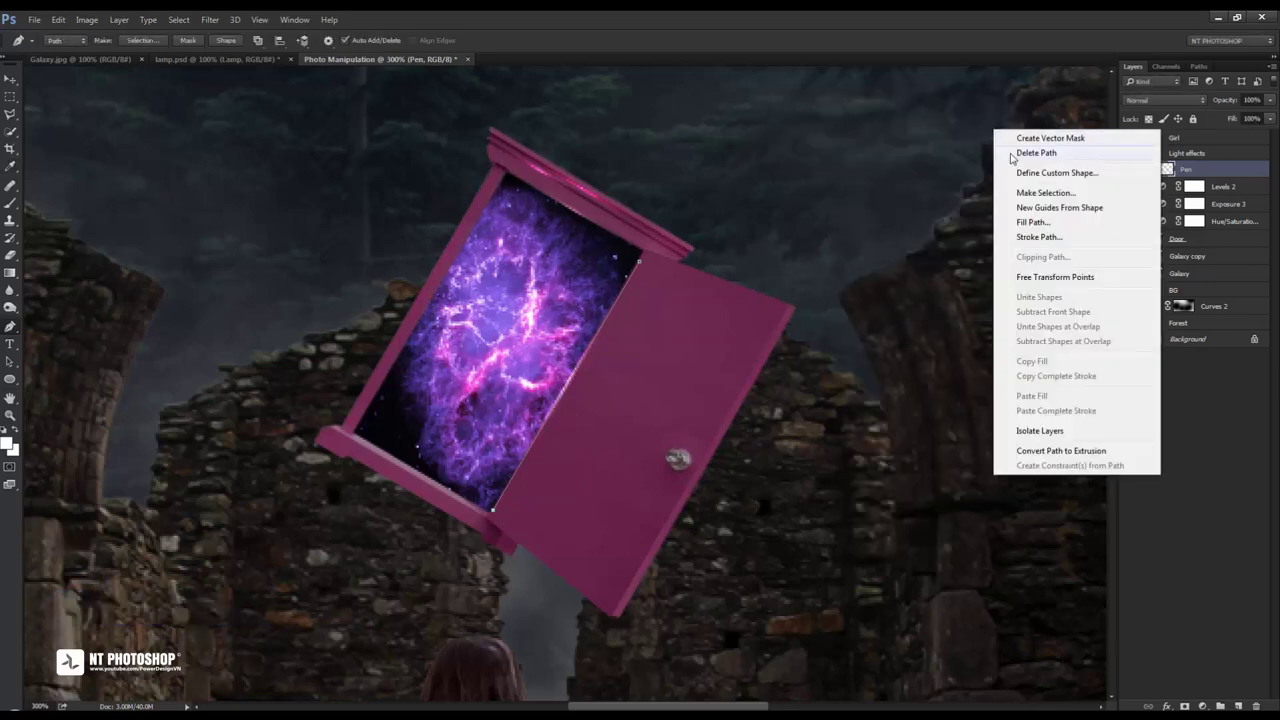
left_click(1010, 152)
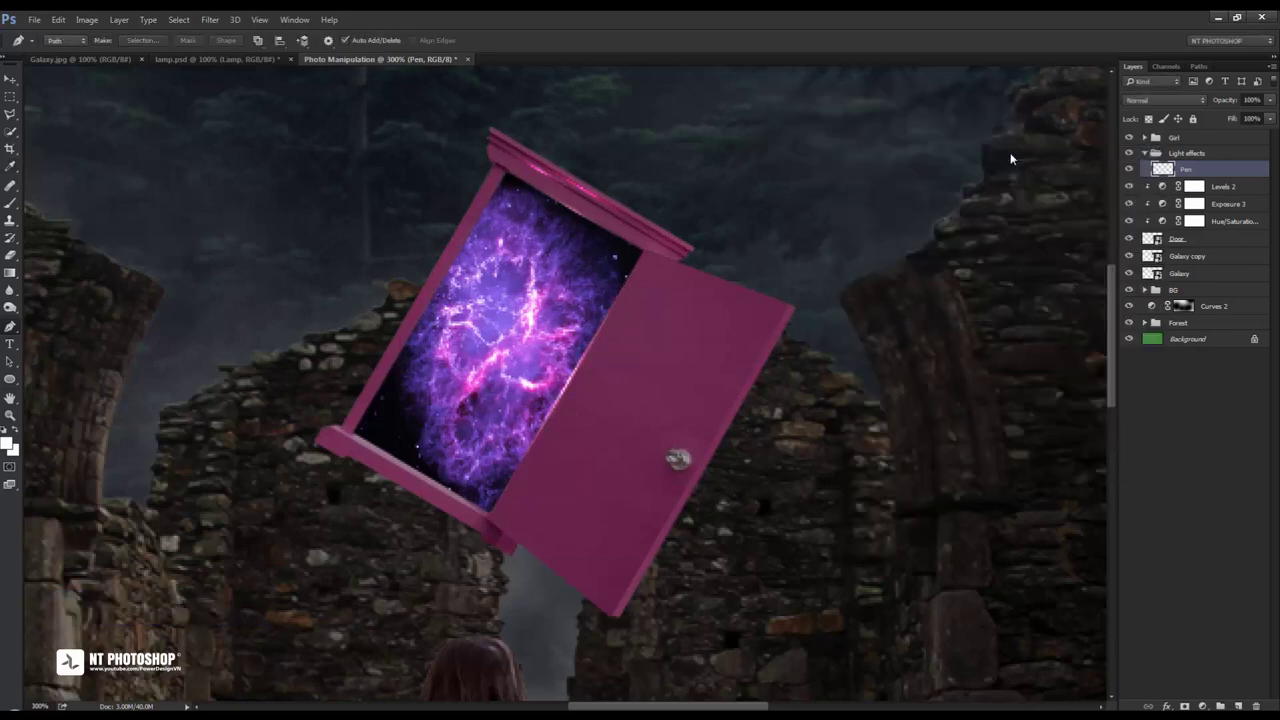
Stroke a glow line from the door's top-left to bottom-left corner, then delete the path
left_click(493, 205)
left_click(372, 404)
right_click(801, 173)
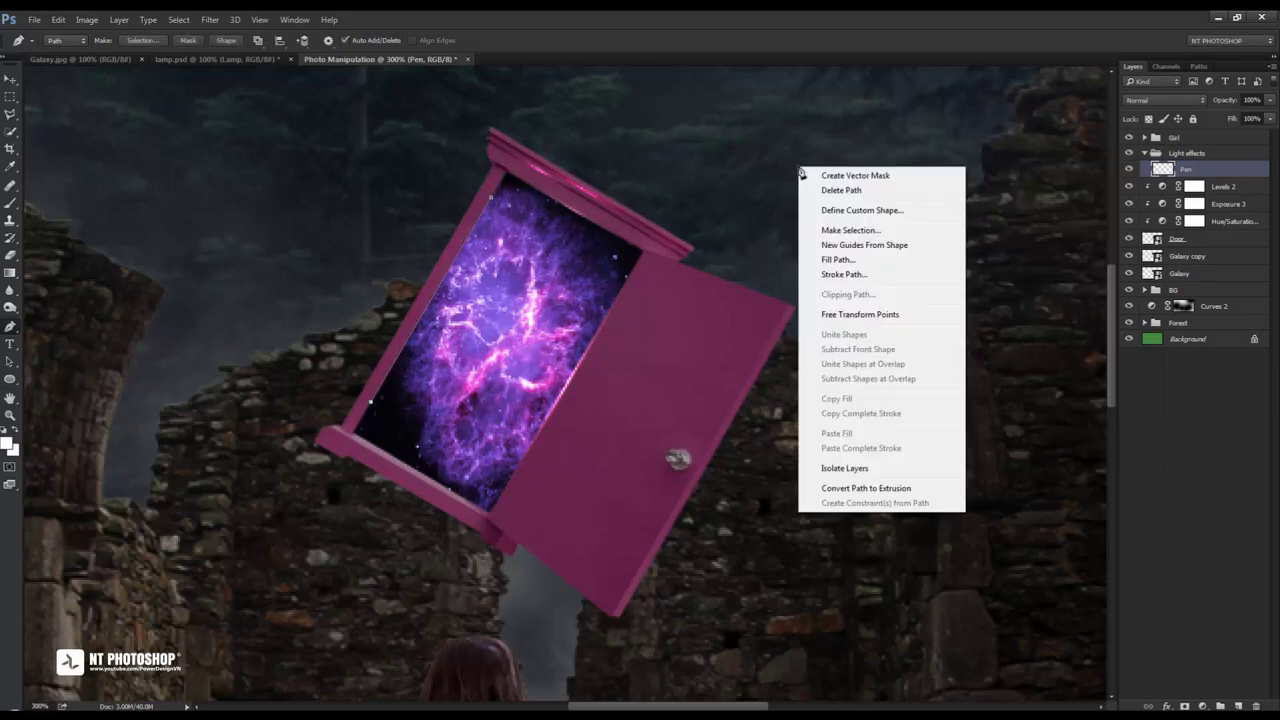
left_click(845, 274)
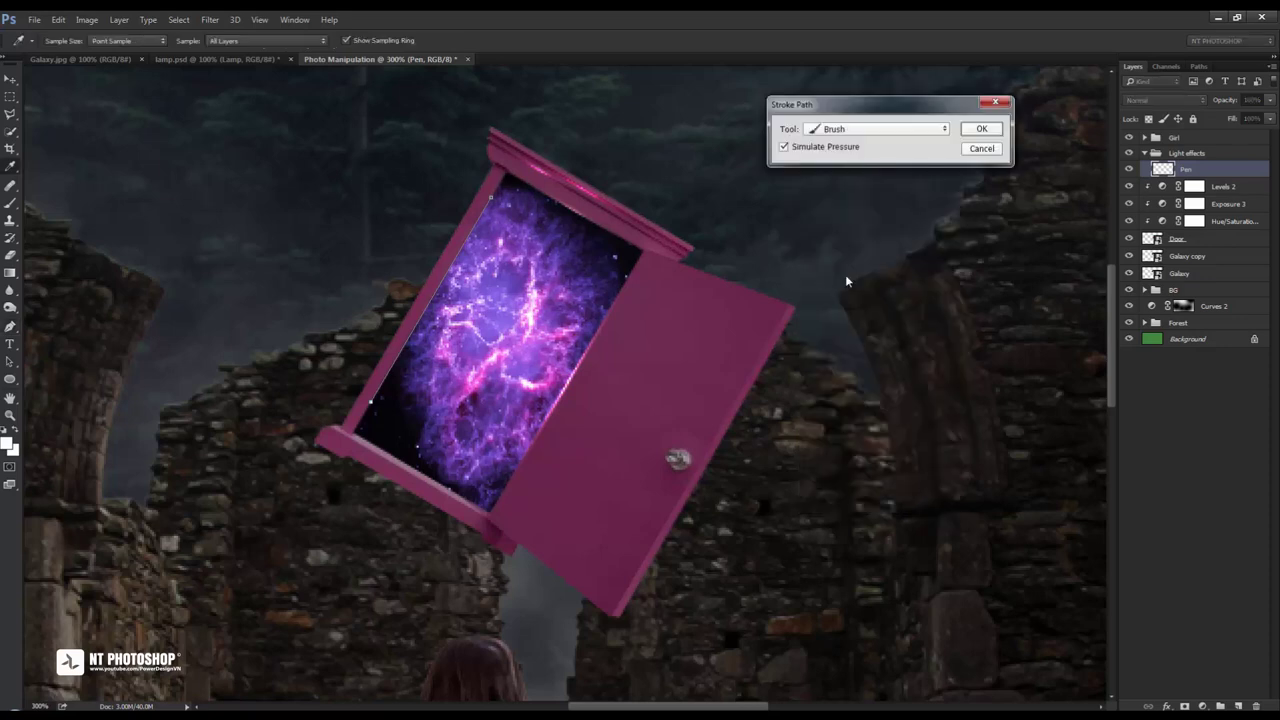
left_click(981, 128)
right_click(981, 137)
left_click(996, 159)
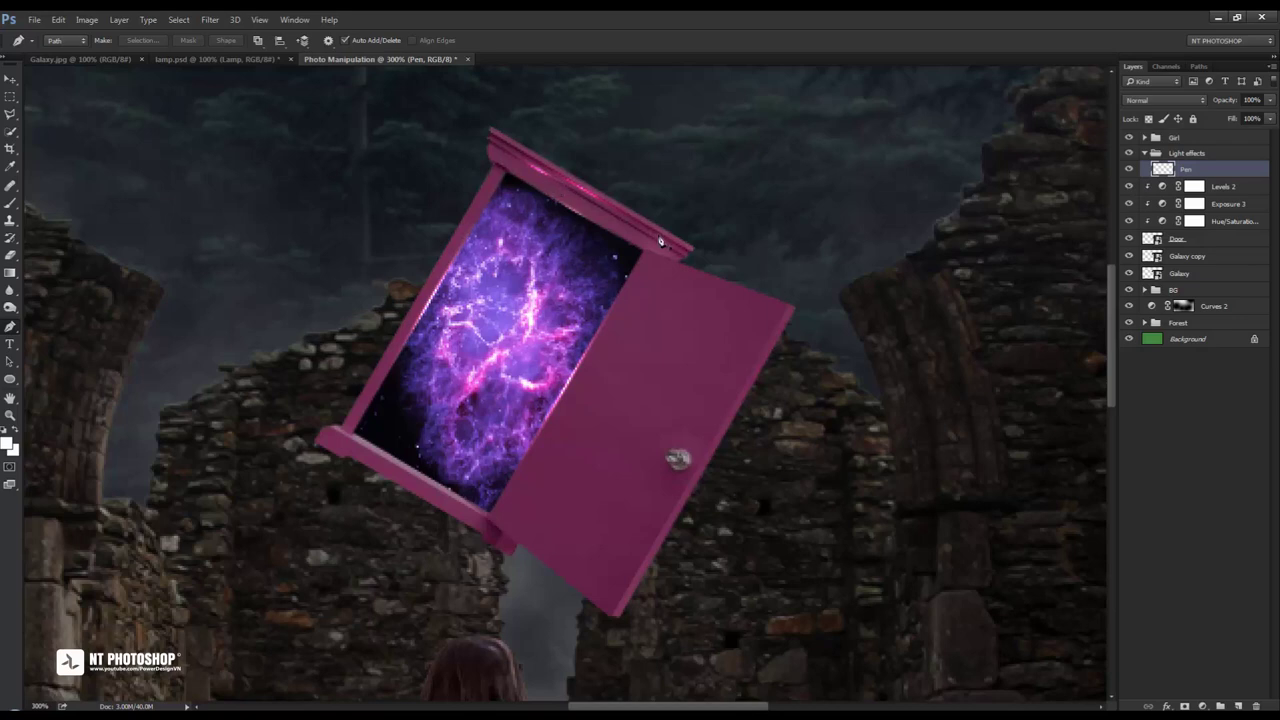
Erase the uneven top streak and restroke a clean white line along the door's top edge
left_click(11, 256)
mouse_move(520, 148)
left_mouse_down()
mouse_move(607, 196)
mouse_move(549, 194)
left_mouse_up()
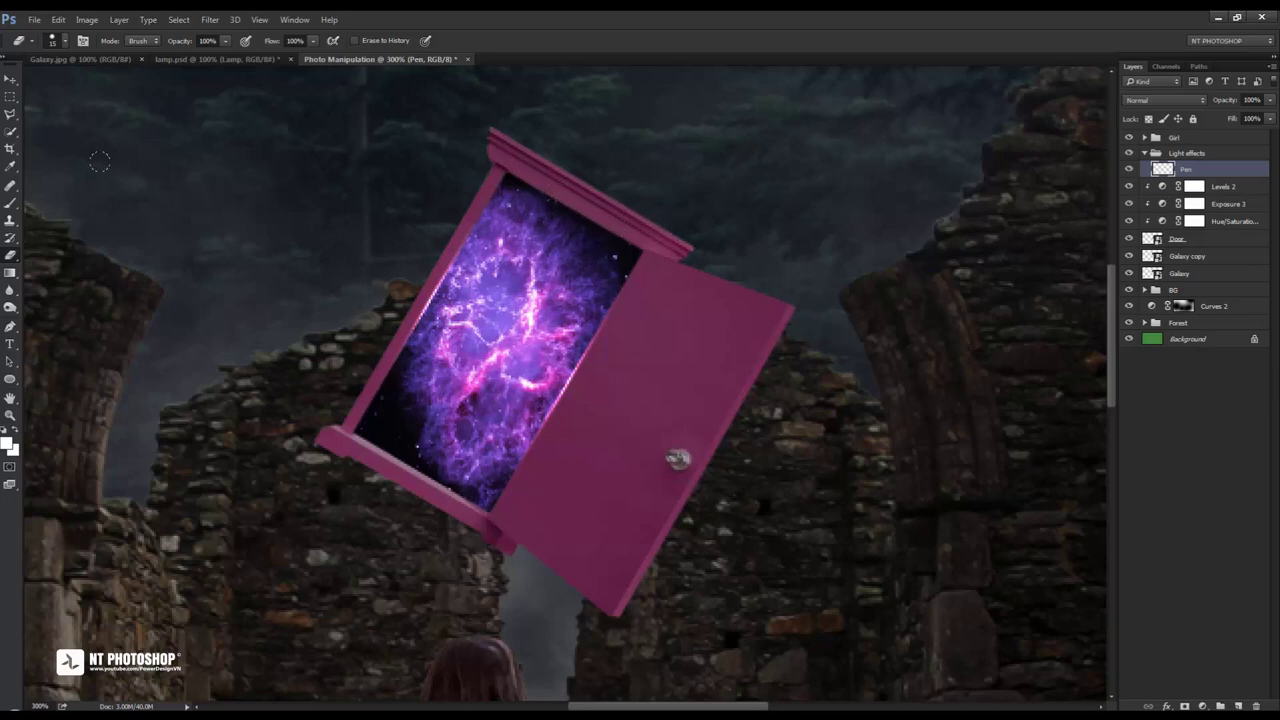
left_click(10, 326)
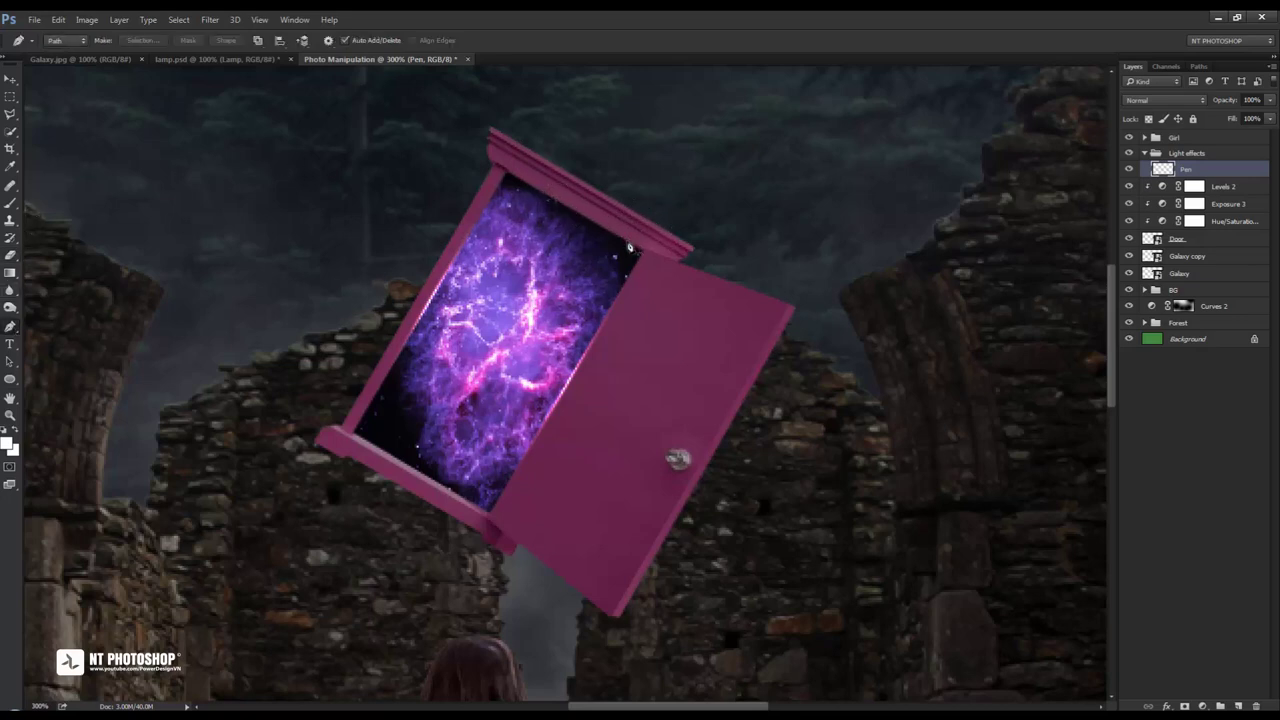
left_click(638, 246)
left_click(511, 175)
right_click(763, 154)
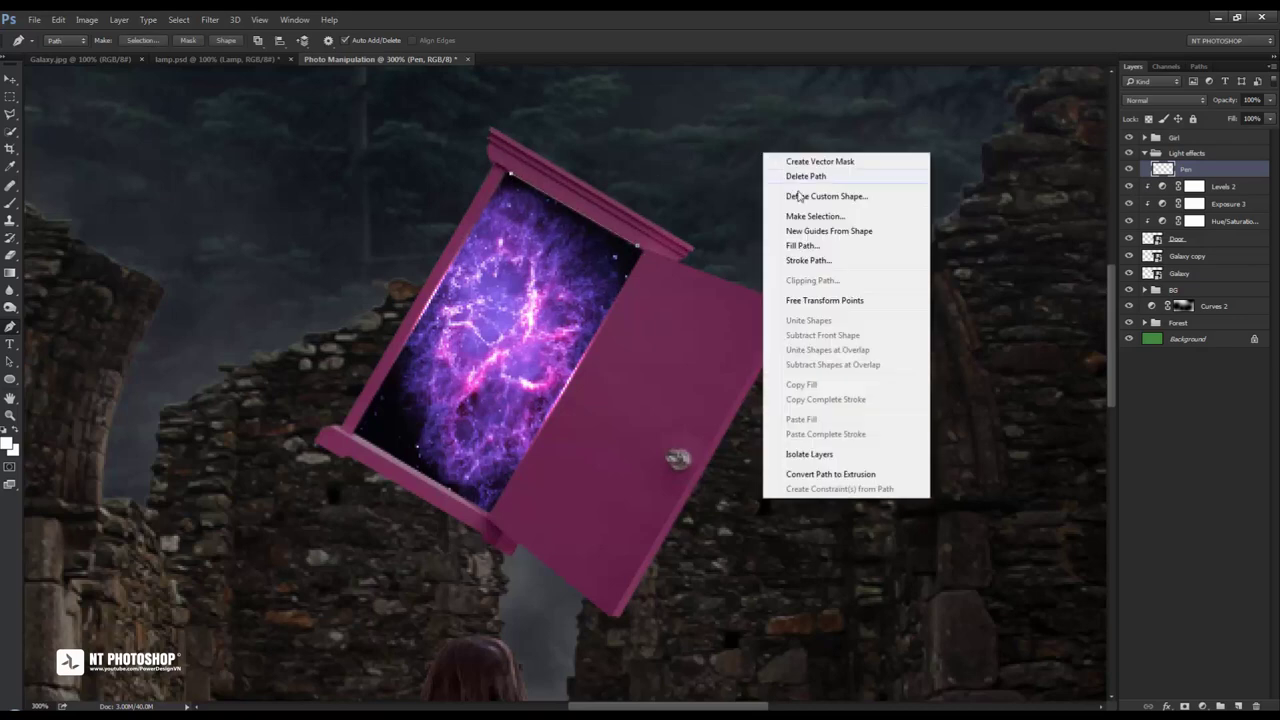
left_click(816, 259)
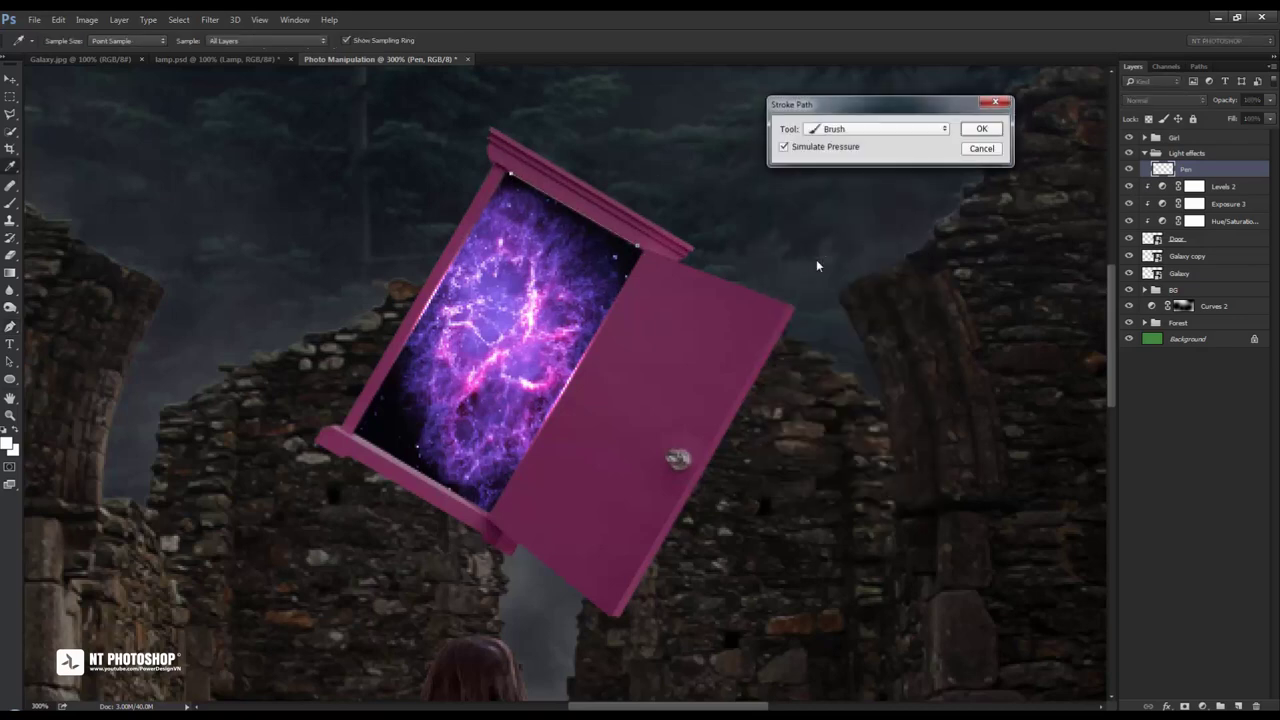
left_click(981, 129)
right_click(945, 149)
left_click(962, 171)
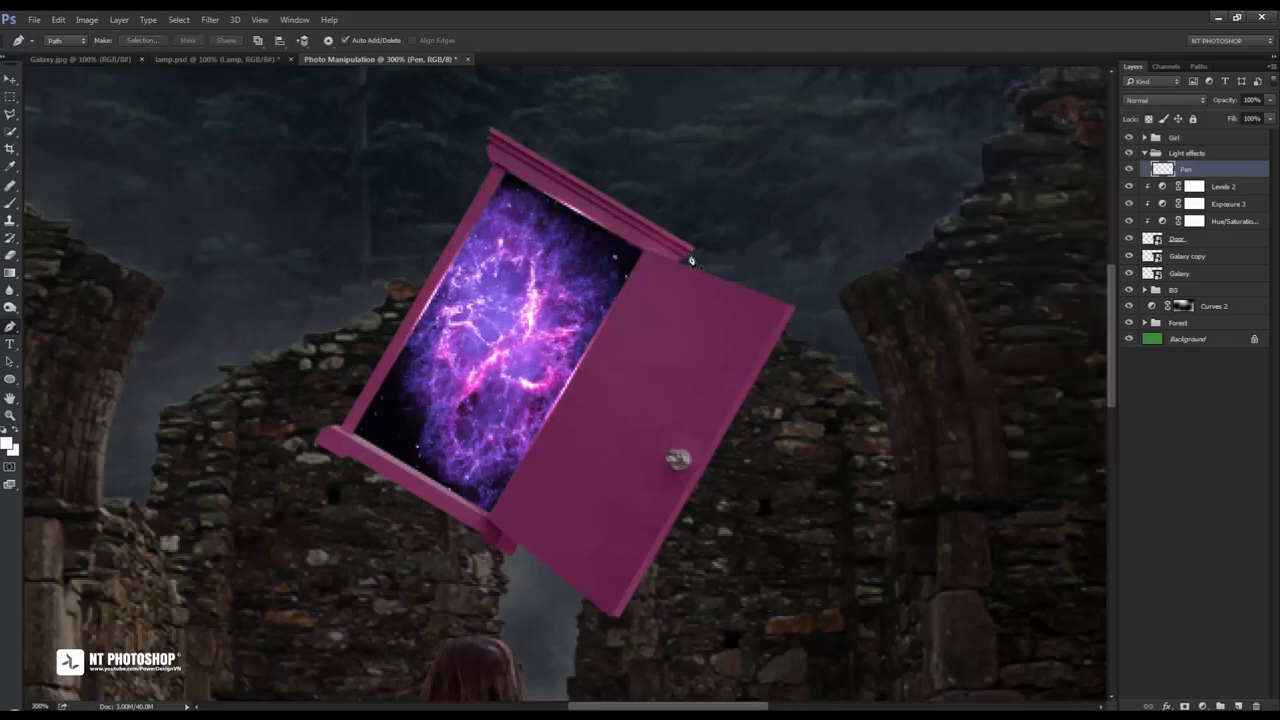
Stroke another white line from the door's top-left to top-right corner
left_click(492, 145)
left_click(686, 252)
right_click(772, 145)
left_click(846, 253)
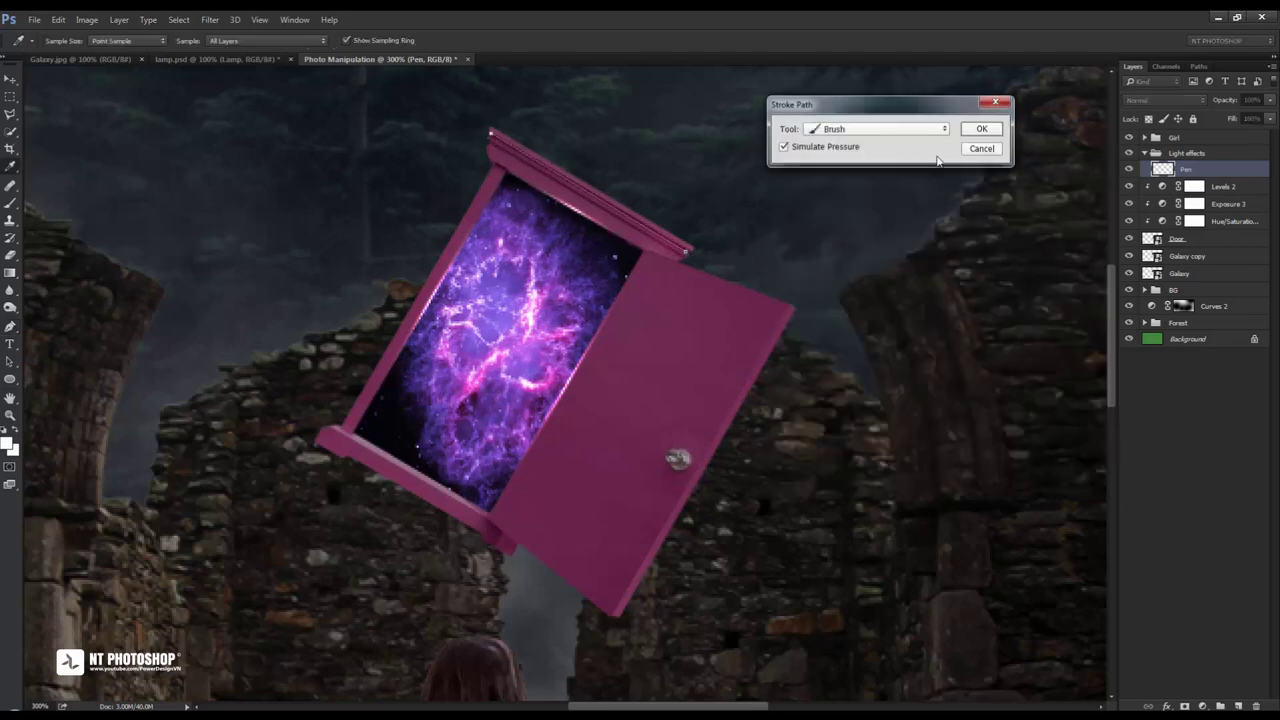
left_click(981, 128)
right_click(822, 130)
left_click(856, 155)
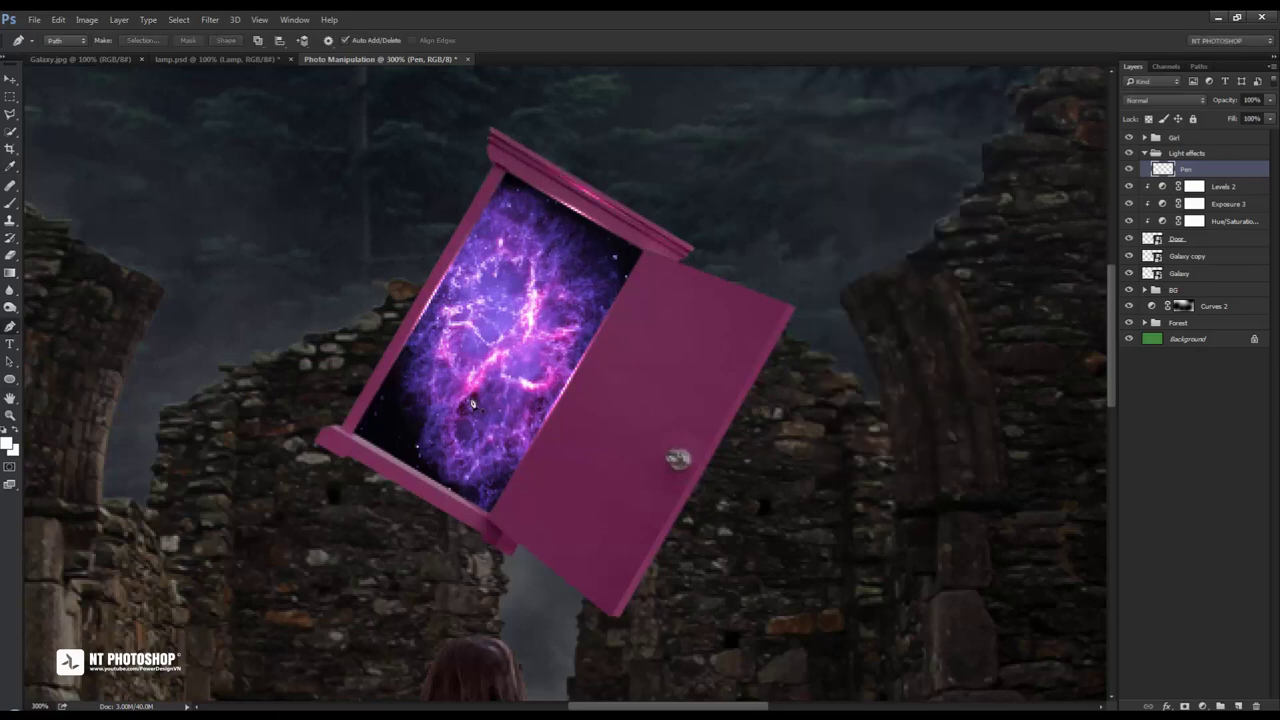
Stroke a glow line along the door's lower frame and view the composition at 100%
left_click(480, 519)
right_click(812, 202)
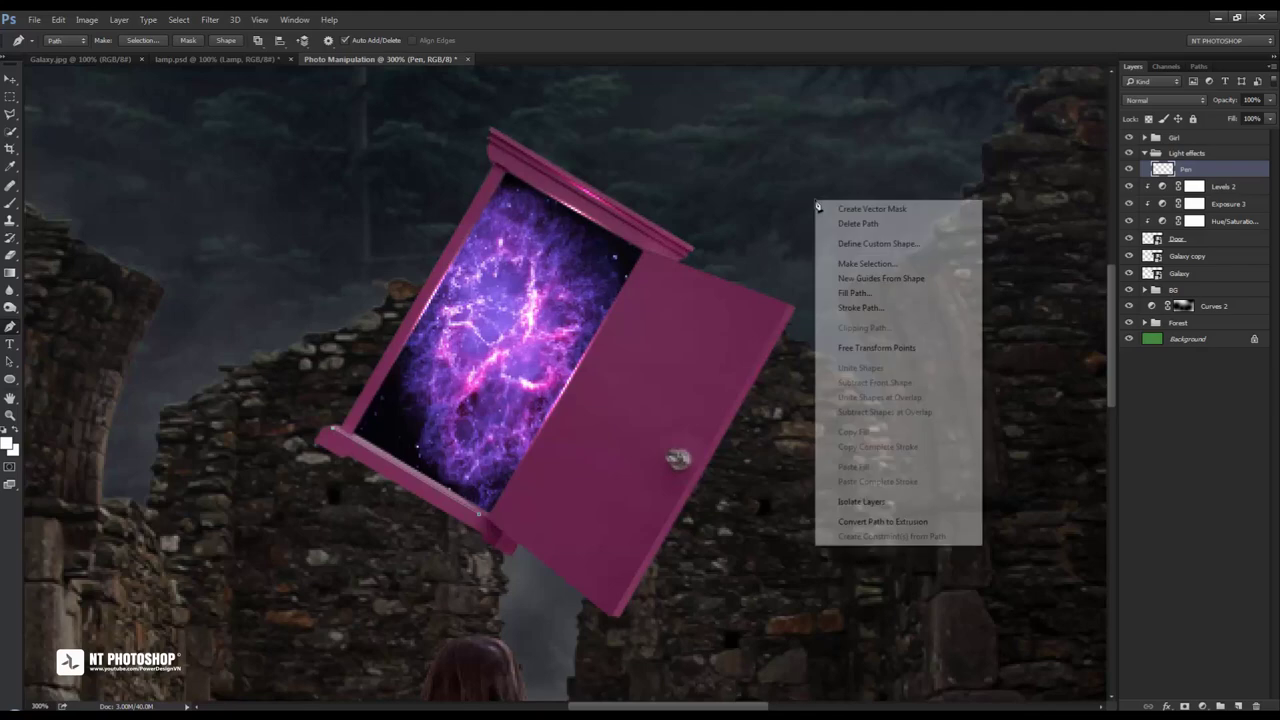
left_click(886, 307)
left_click(980, 130)
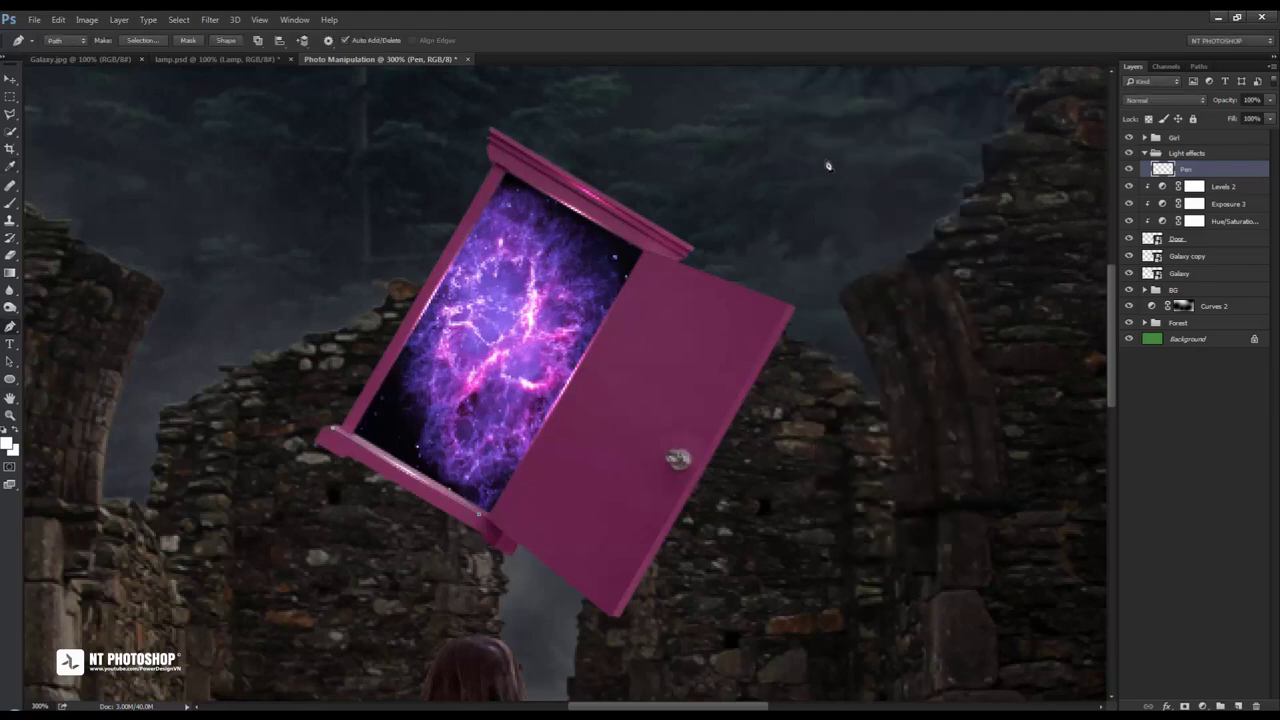
right_click(826, 162)
left_click(855, 185)
key("ctrl+1")
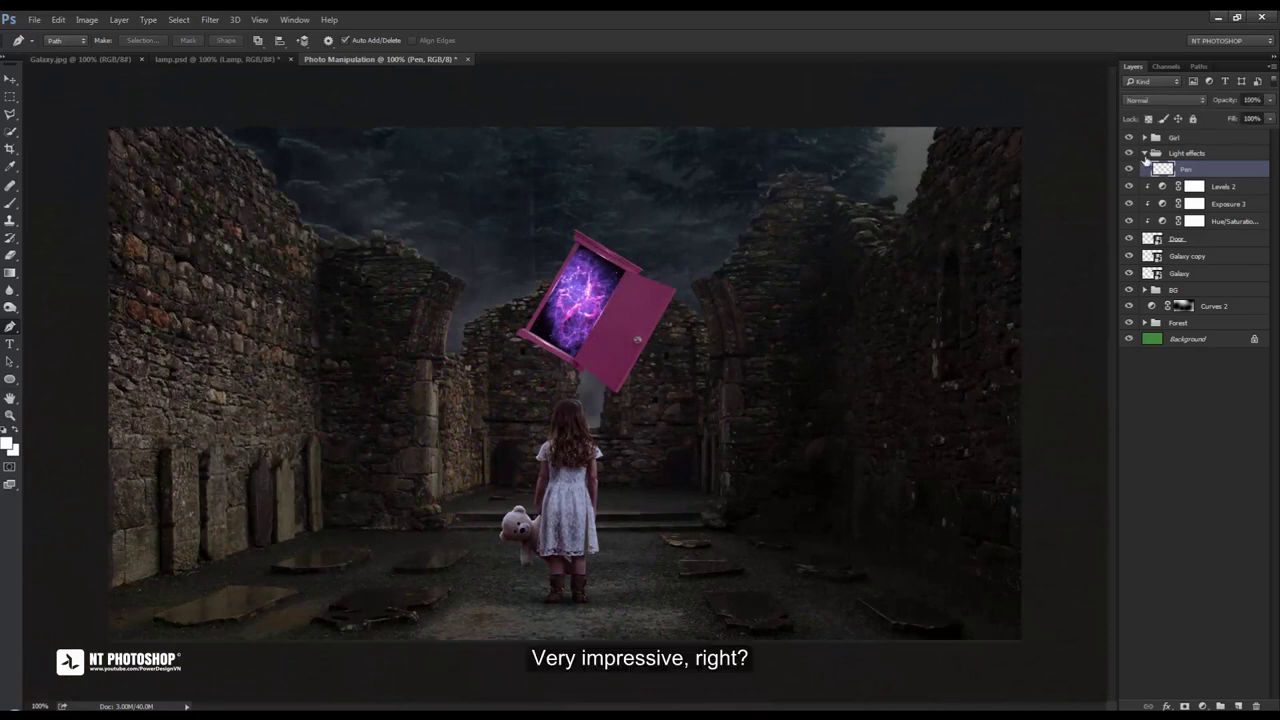
Collapse Light effects and drag the lamp from lamp.psd into the composite above the Girl group
left_click(1145, 155)
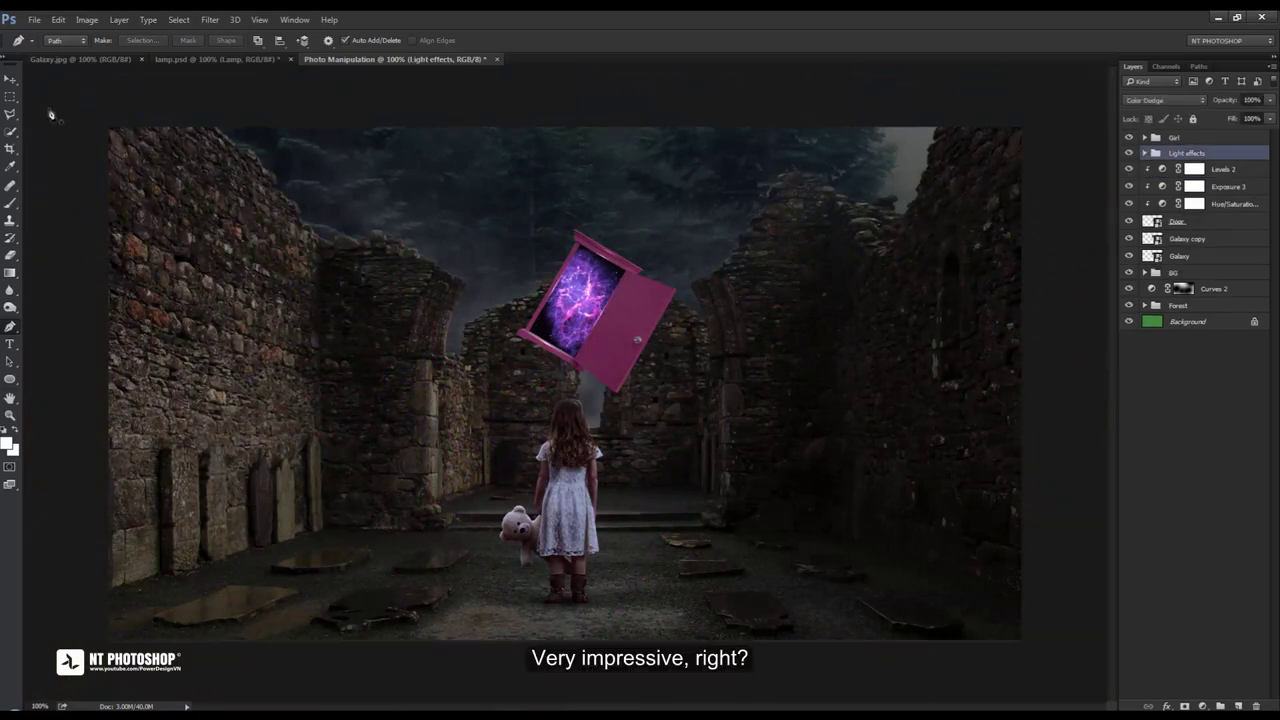
left_click(16, 84)
left_click(141, 59)
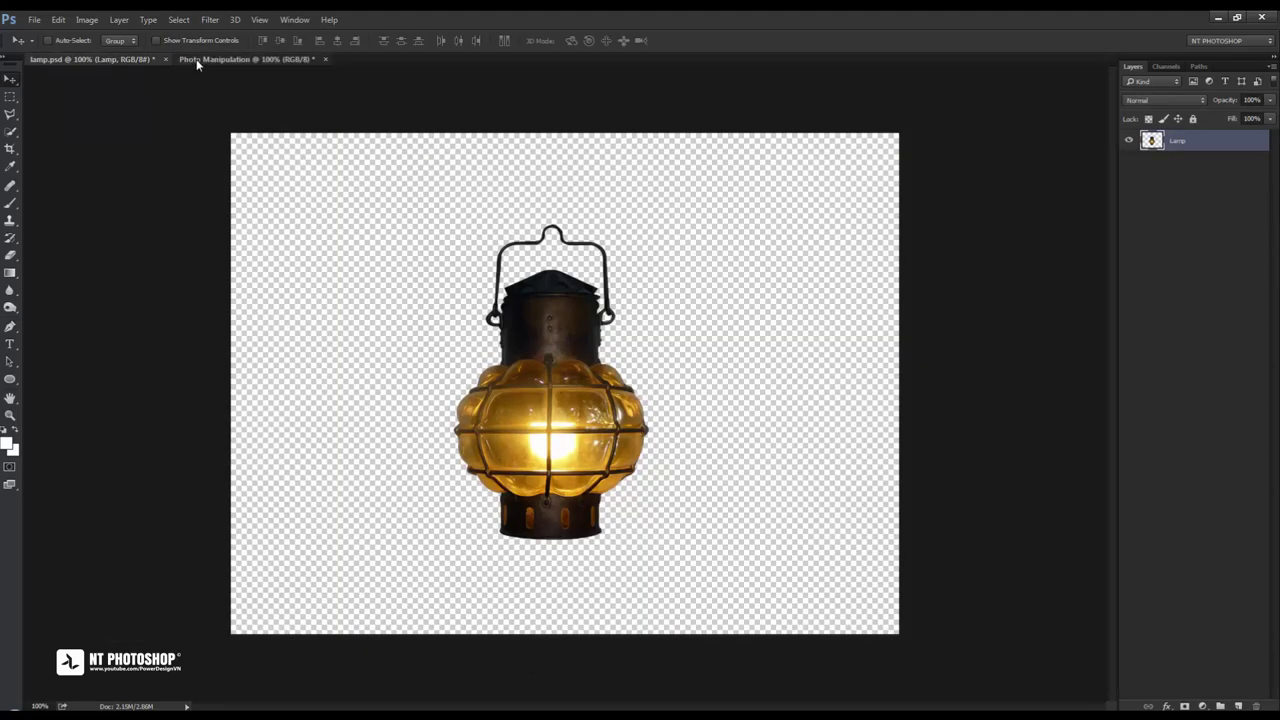
left_click(200, 60)
left_click(1178, 138)
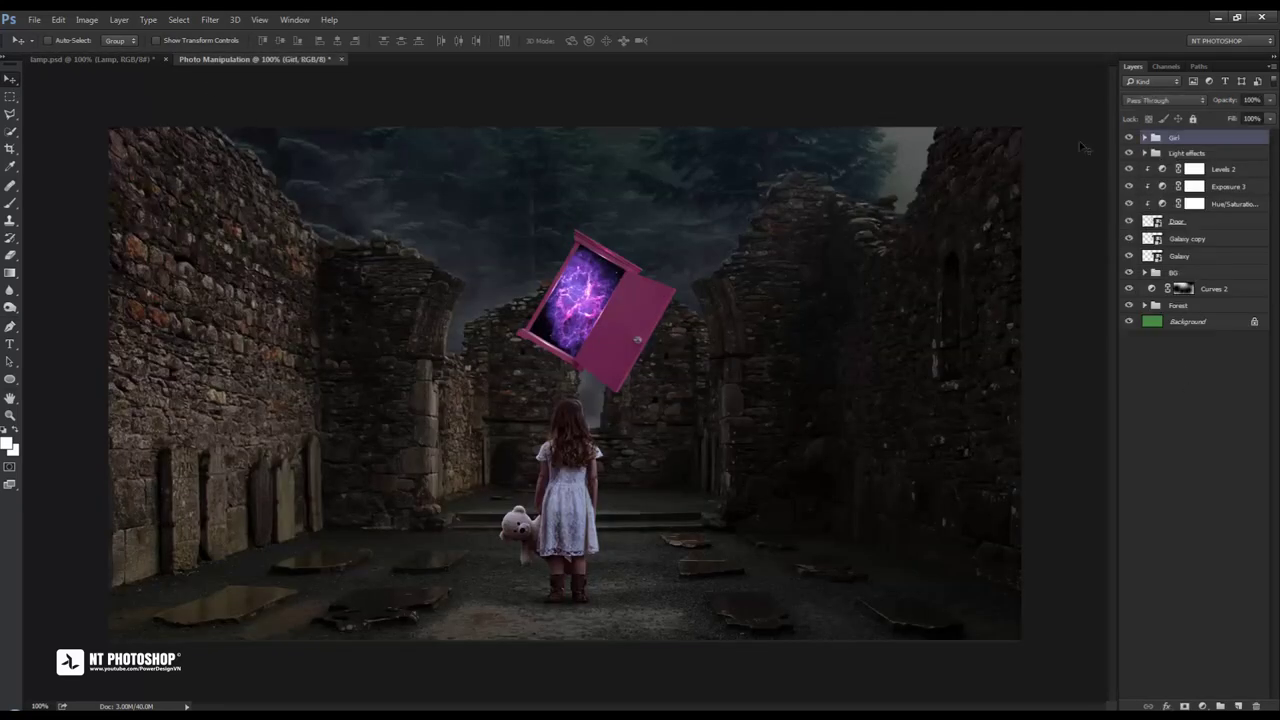
left_click(110, 60)
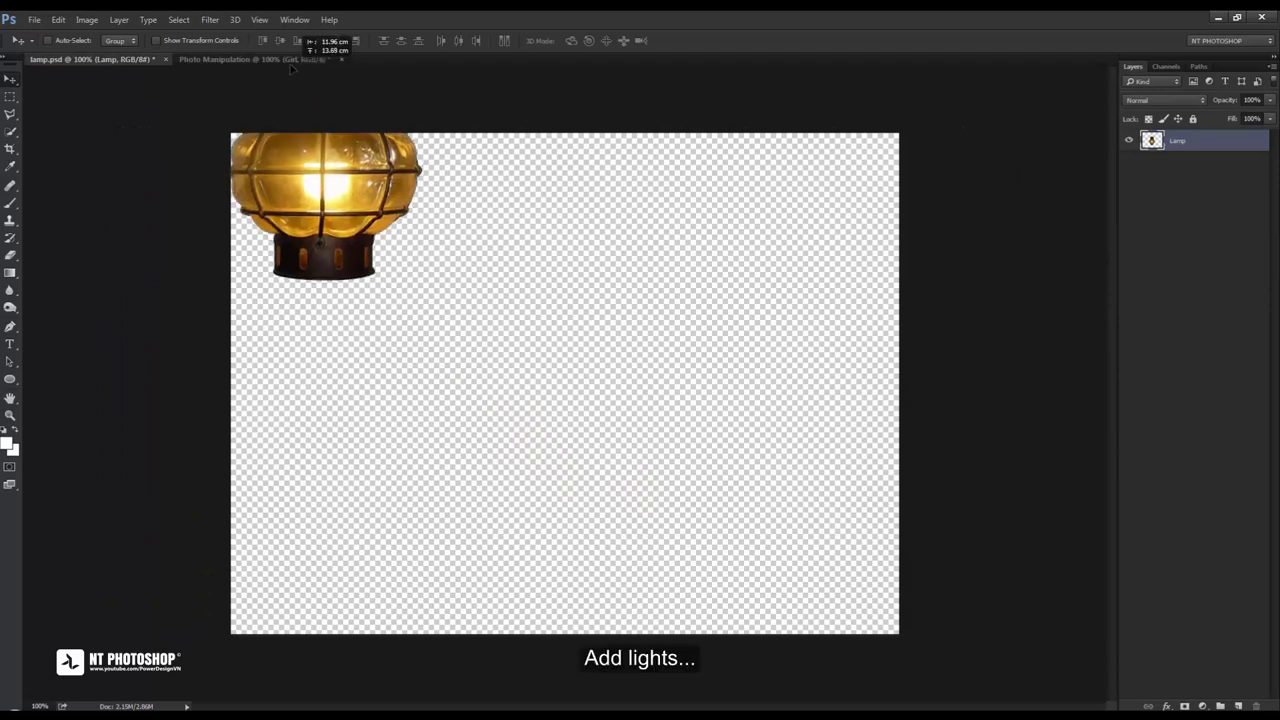
left_click_drag(520, 333, 927, 280)
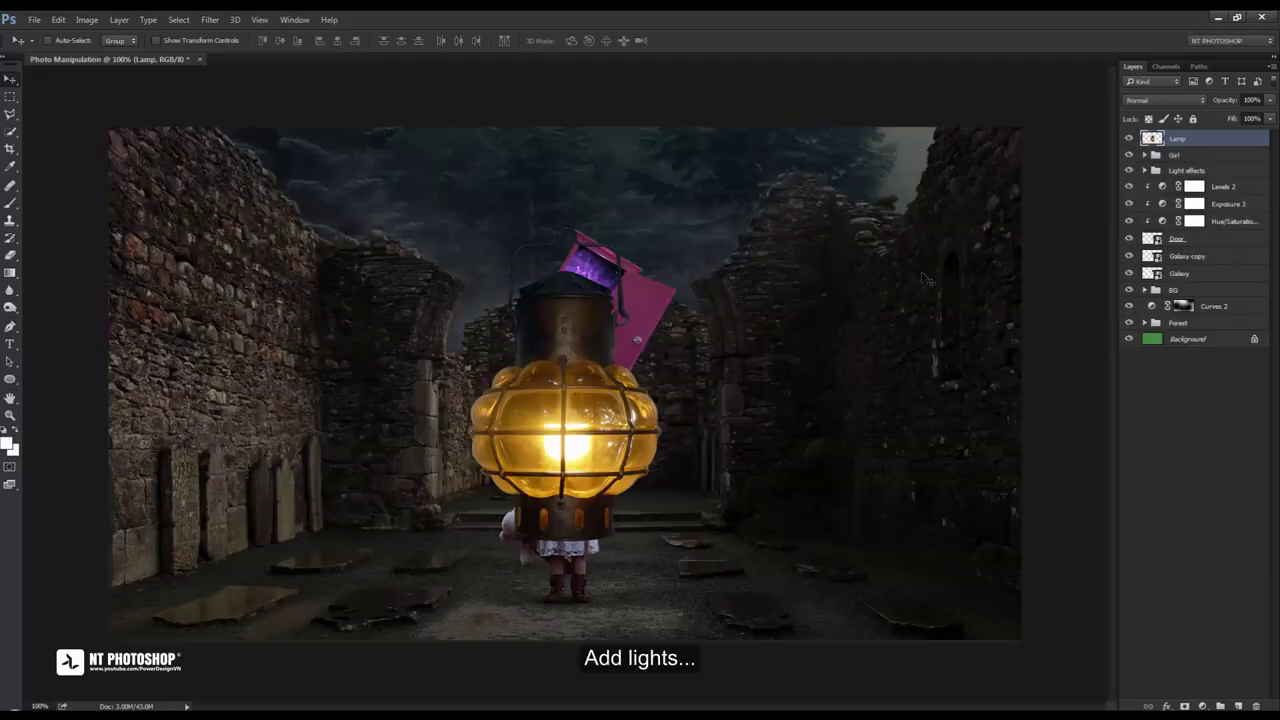
Convert the Lamp layer to a smart object, scale it down, and place it on the right wall
right_click(1211, 139)
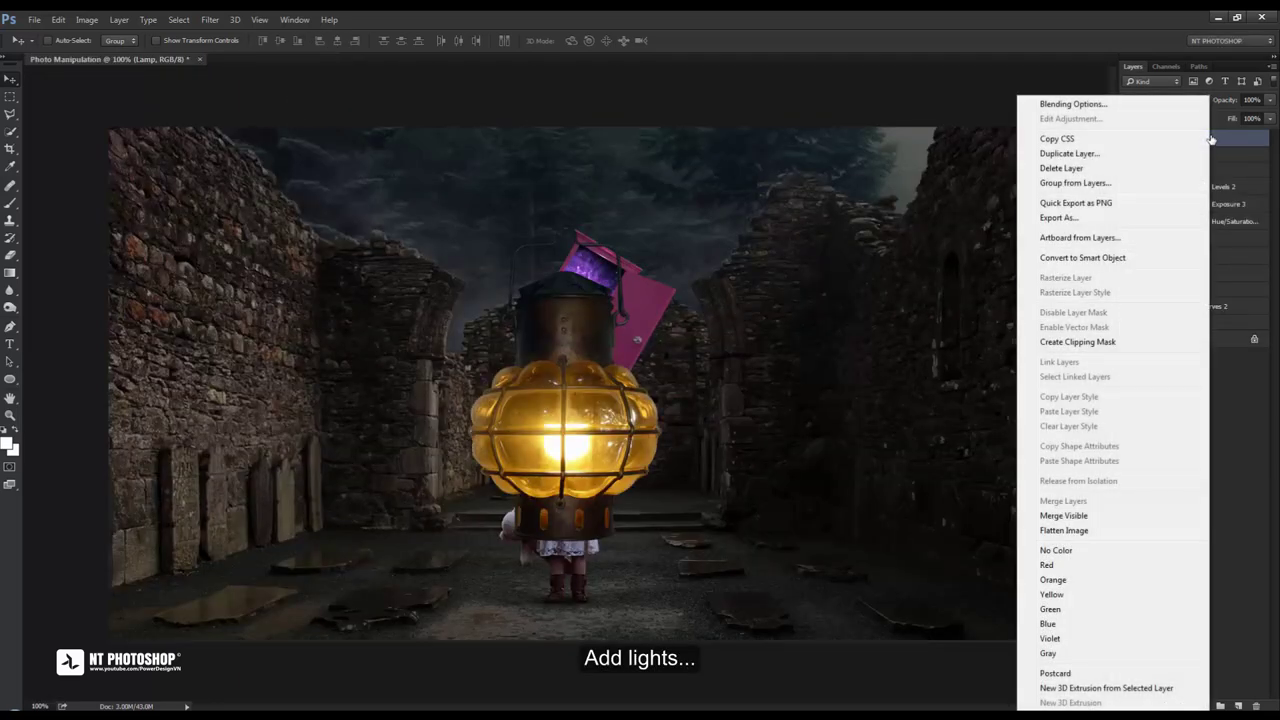
left_click(1135, 260)
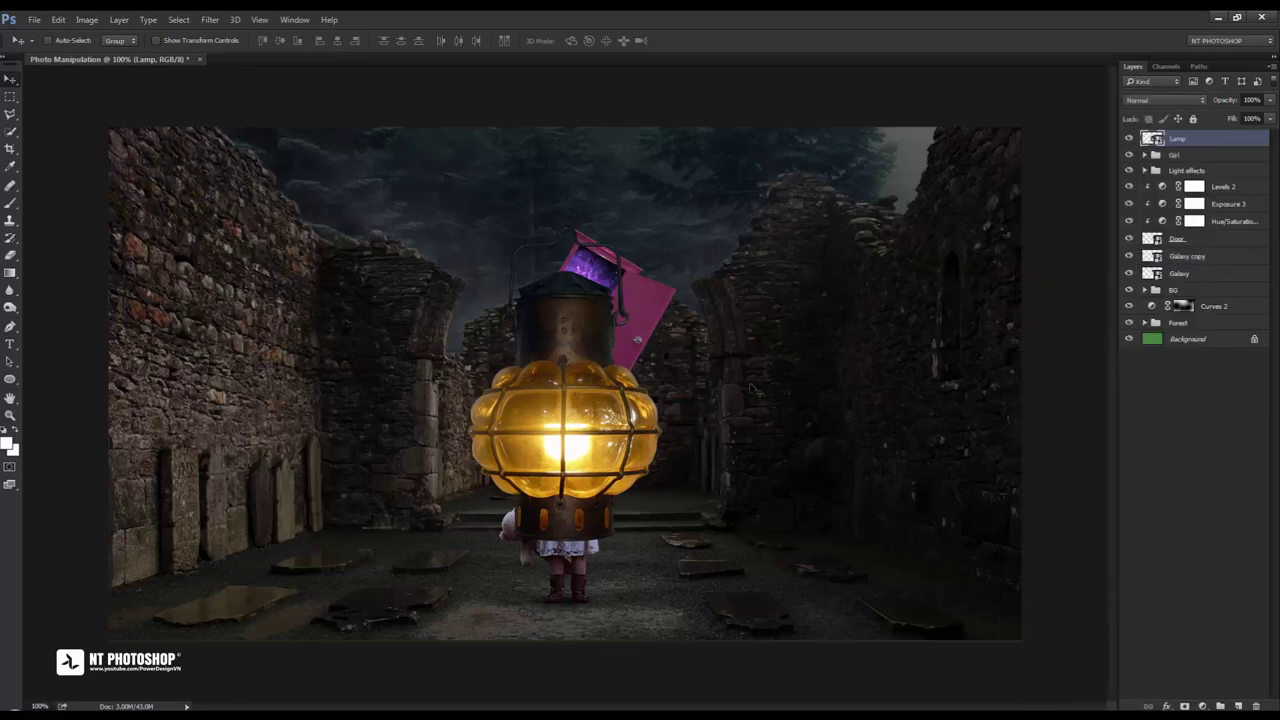
left_click_drag(598, 478, 765, 452)
key("ctrl+t")
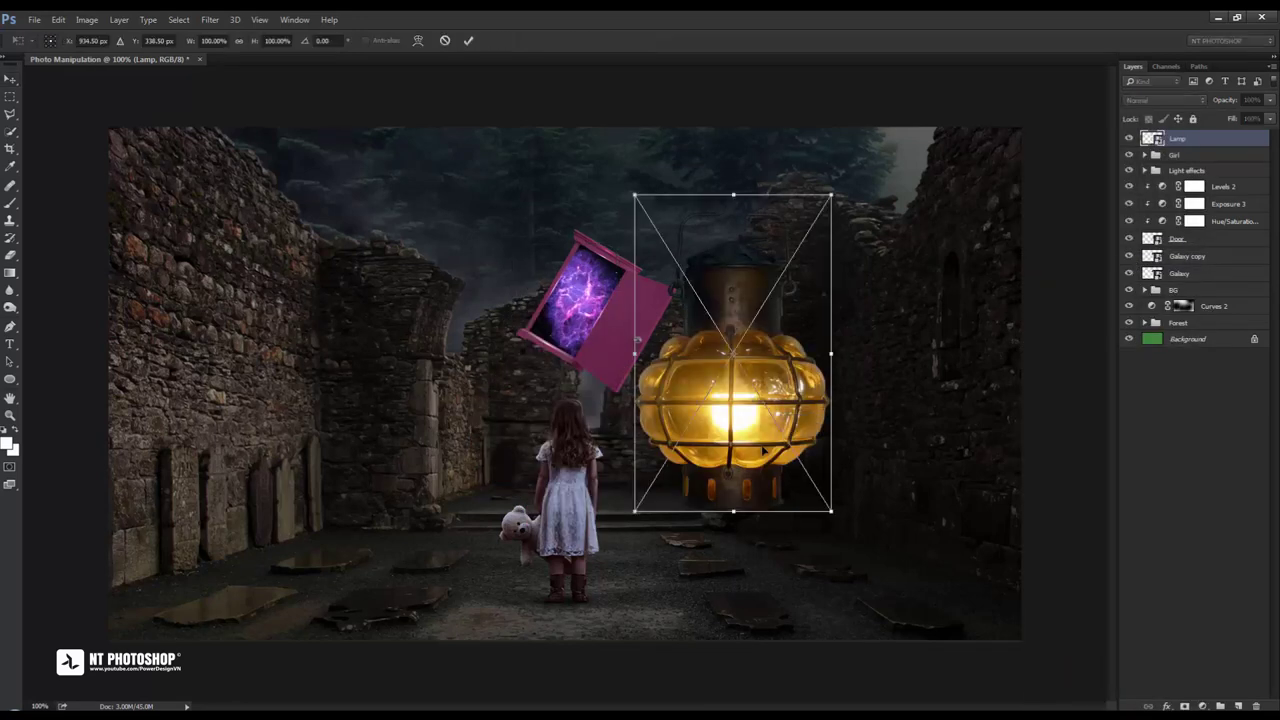
left_click_drag(636, 511, 805, 238)
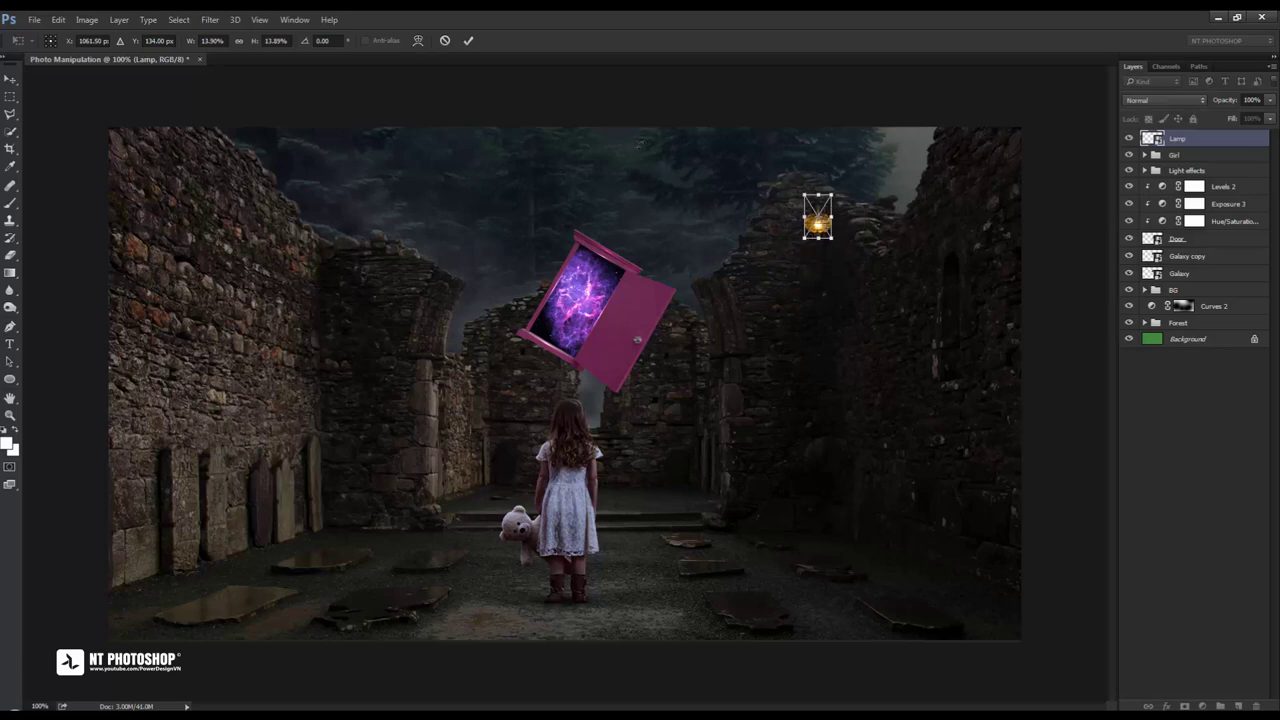
left_click(474, 40)
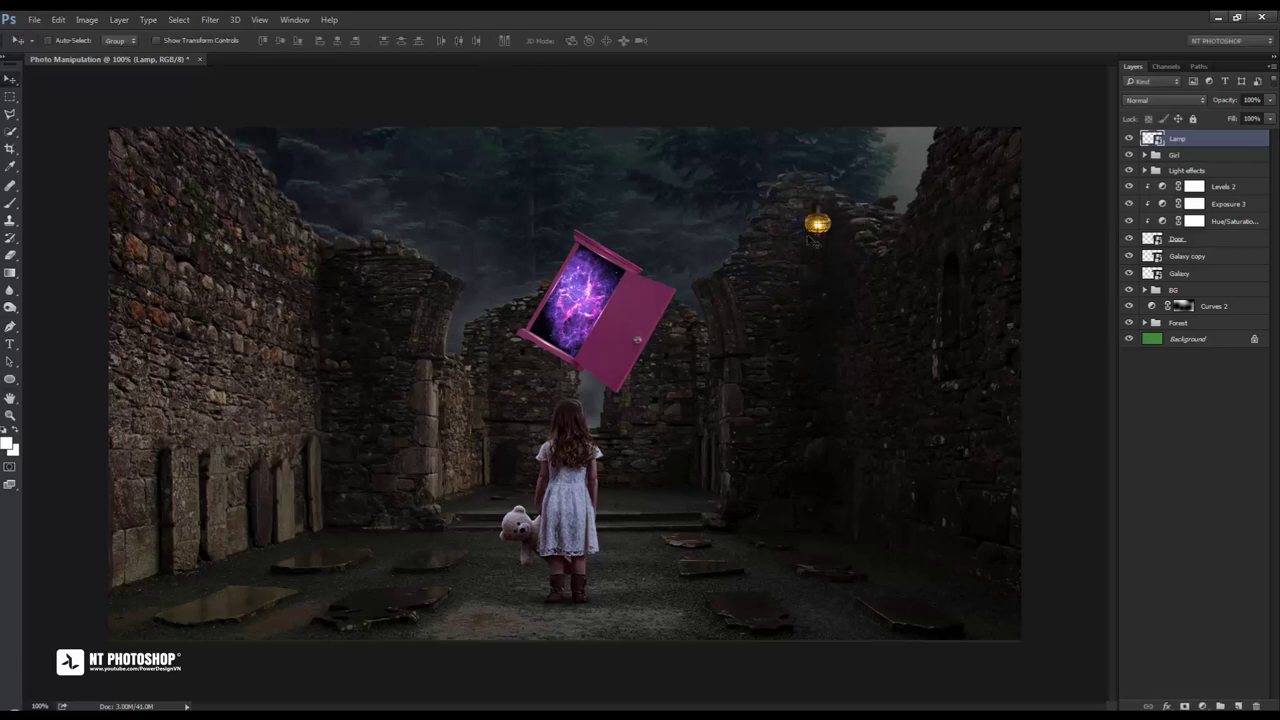
mouse_move(816, 242)
left_mouse_down()
mouse_move(785, 343)
mouse_move(792, 322)
left_mouse_up()
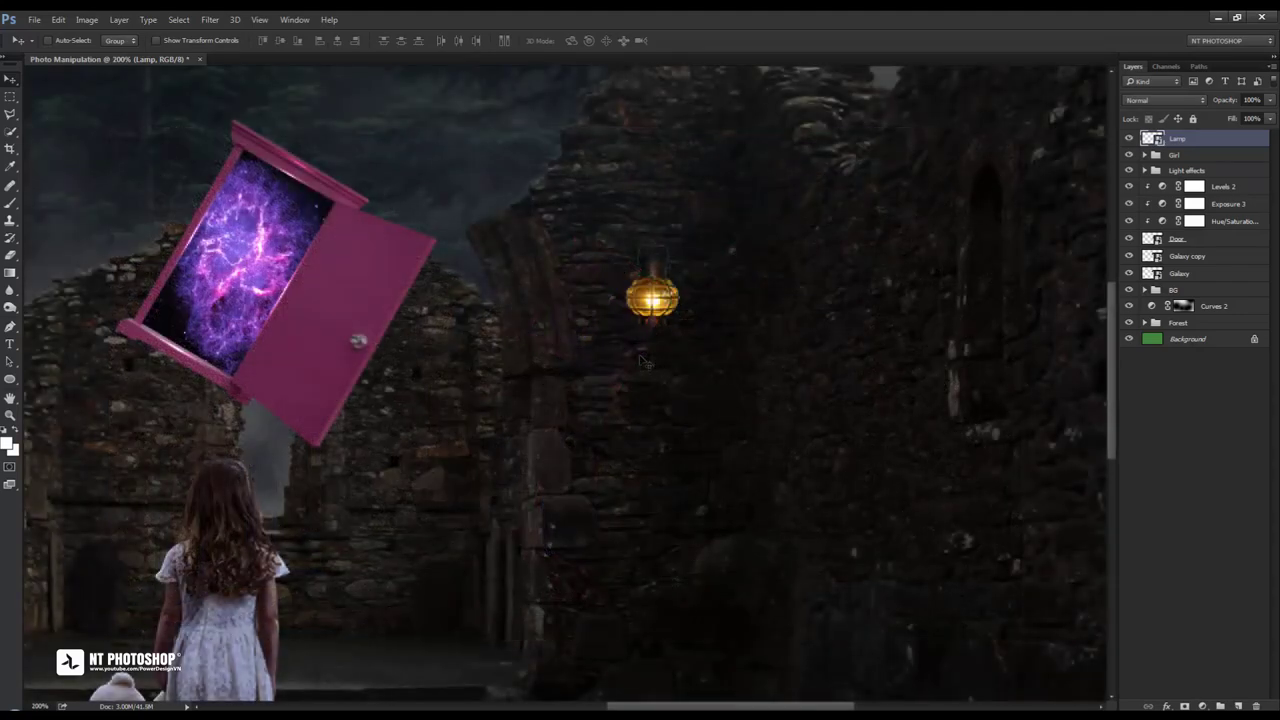
Add a Curves adjustment clipped to the Lamp layer, pulling the curve down to darken it
left_click(1202, 706)
left_click(1183, 490)
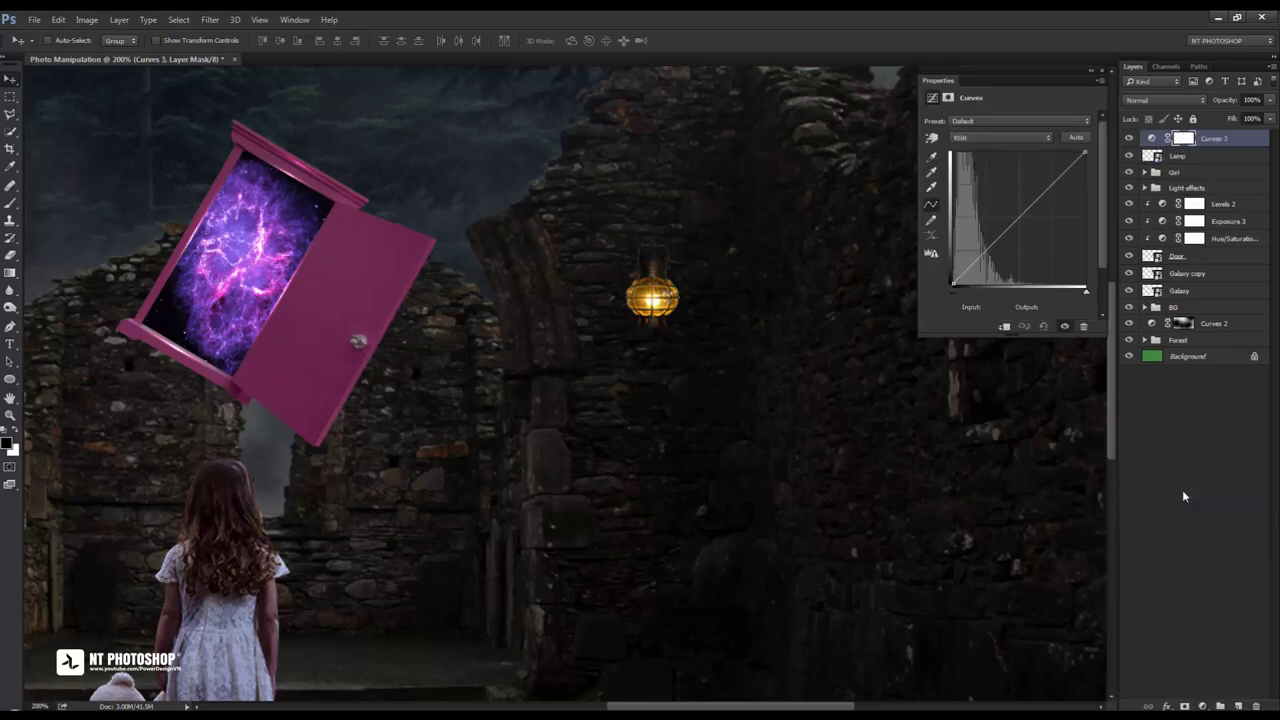
left_click(1004, 327)
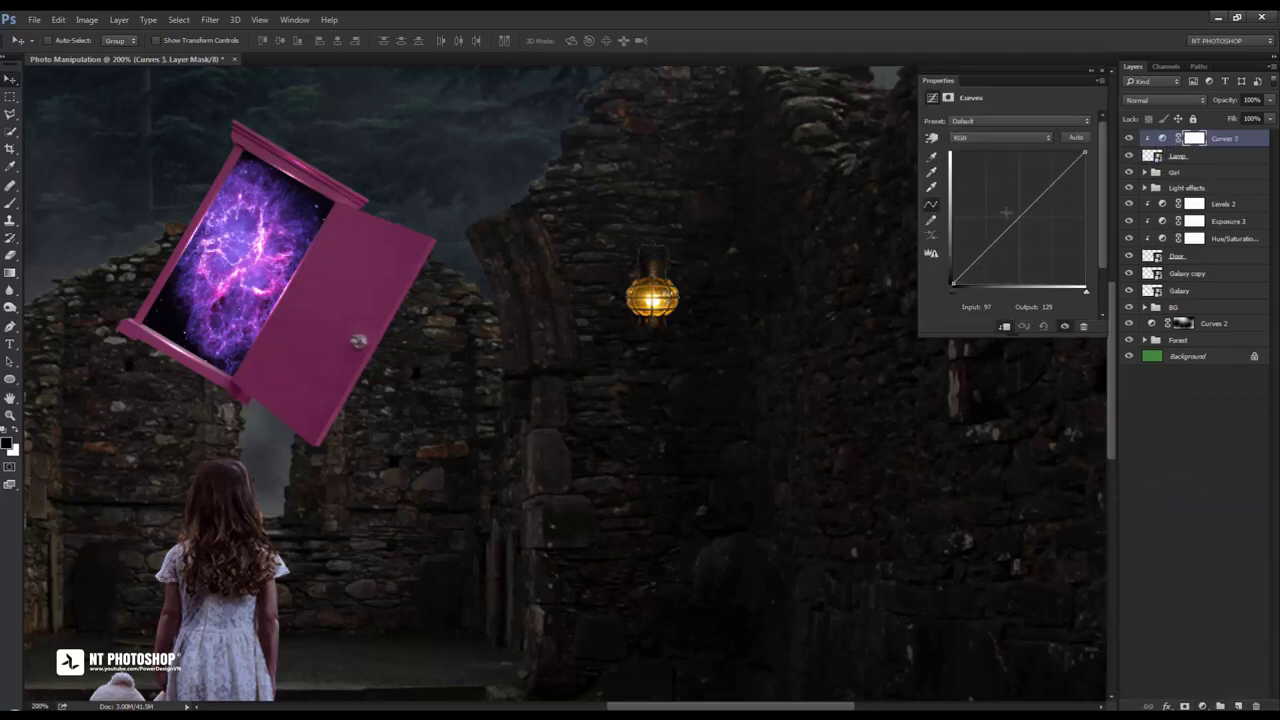
left_click_drag(1010, 227, 1013, 242)
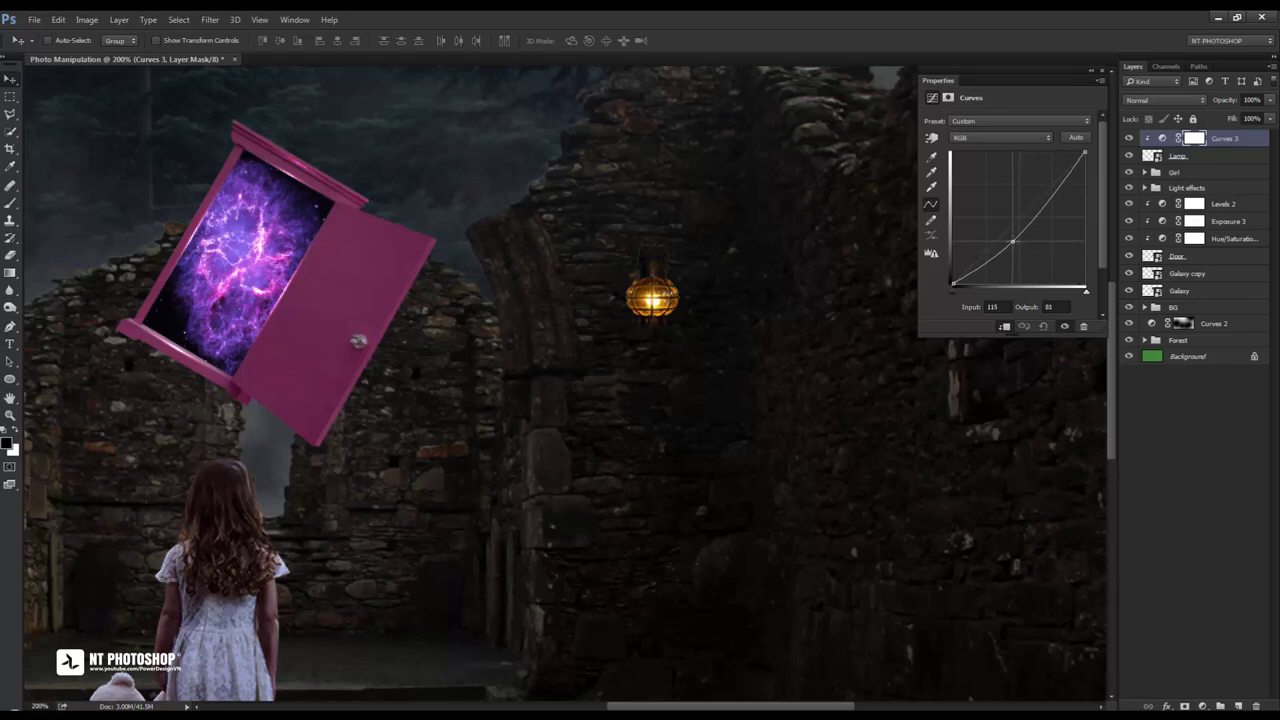
left_click(1103, 74)
key("ctrl+plus")
Add a Brightness/Contrast adjustment clipped to the lamp with brightness lowered to -46
left_click(1202, 706)
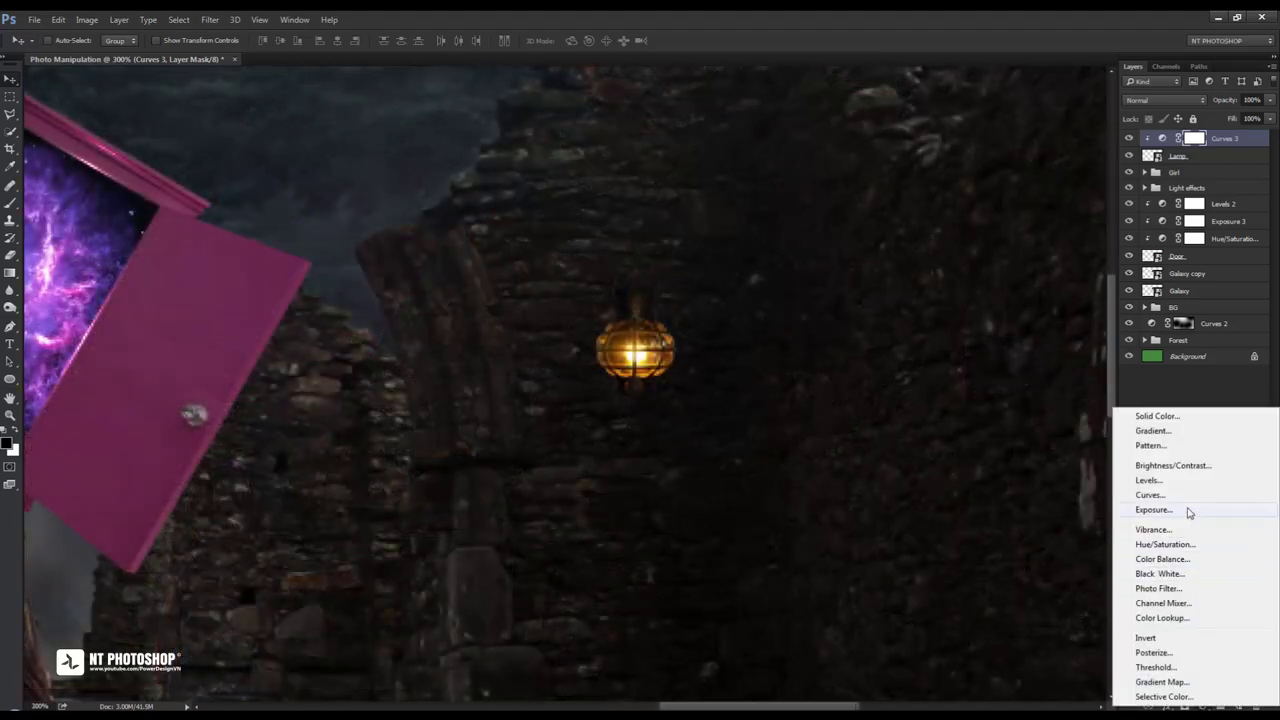
left_click(1183, 466)
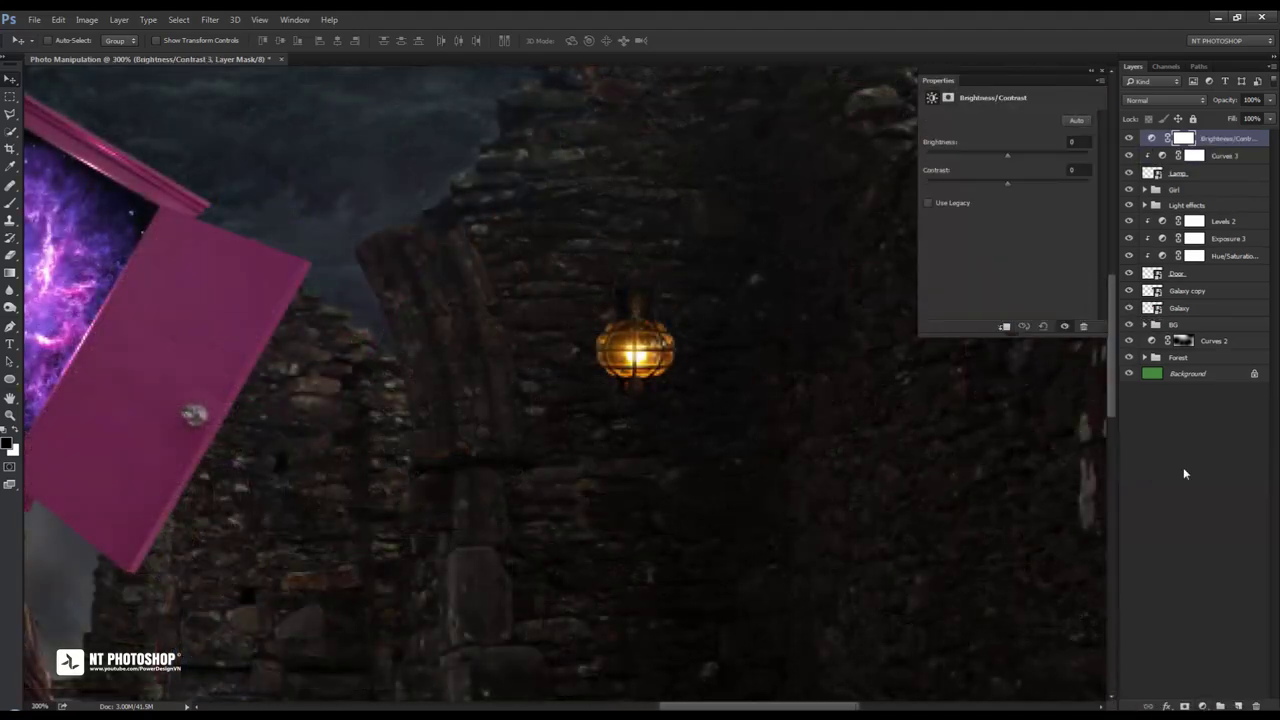
left_click(1005, 326)
left_click_drag(1008, 154, 982, 160)
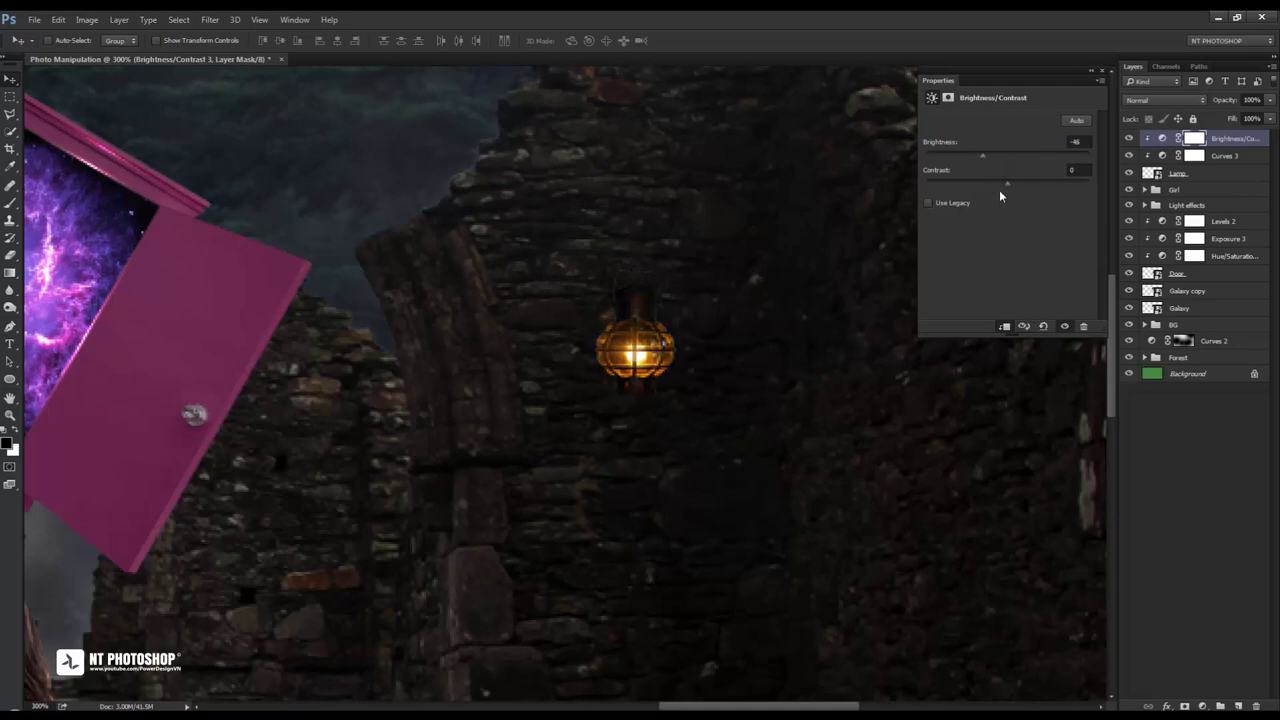
Add a new empty layer named 'Light' above the Girl group
left_click(1103, 74)
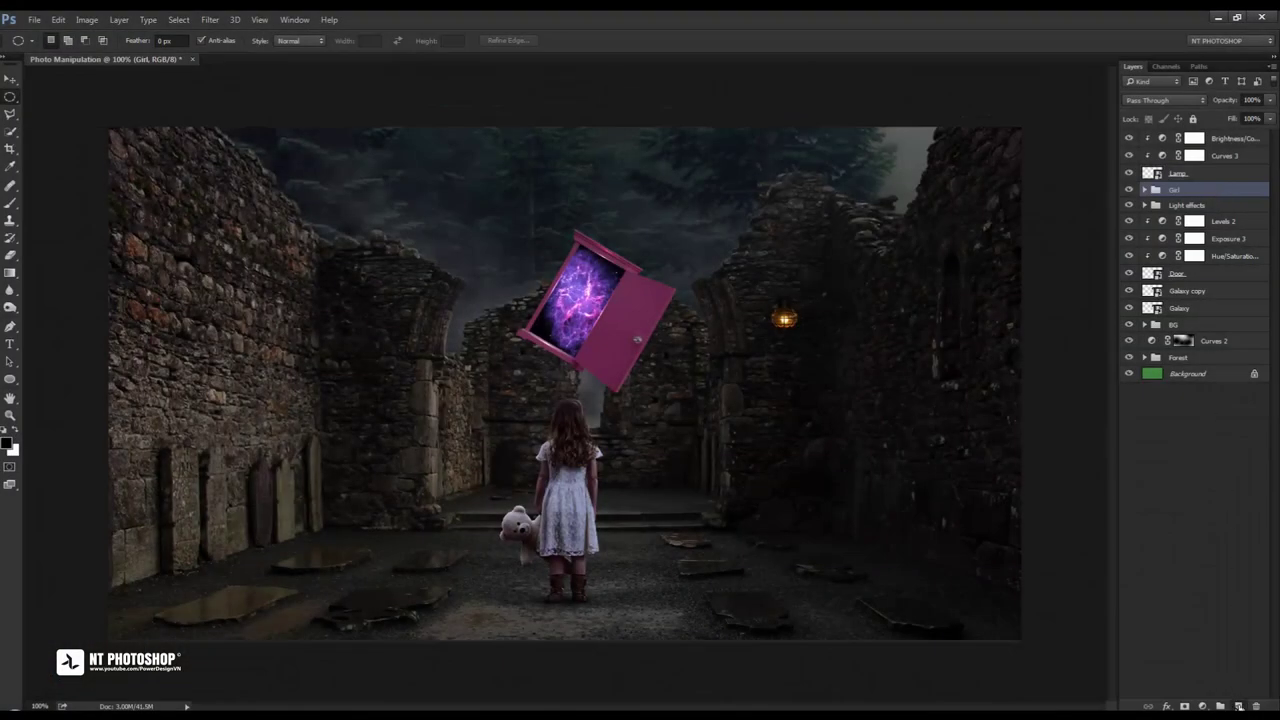
left_click(1237, 704)
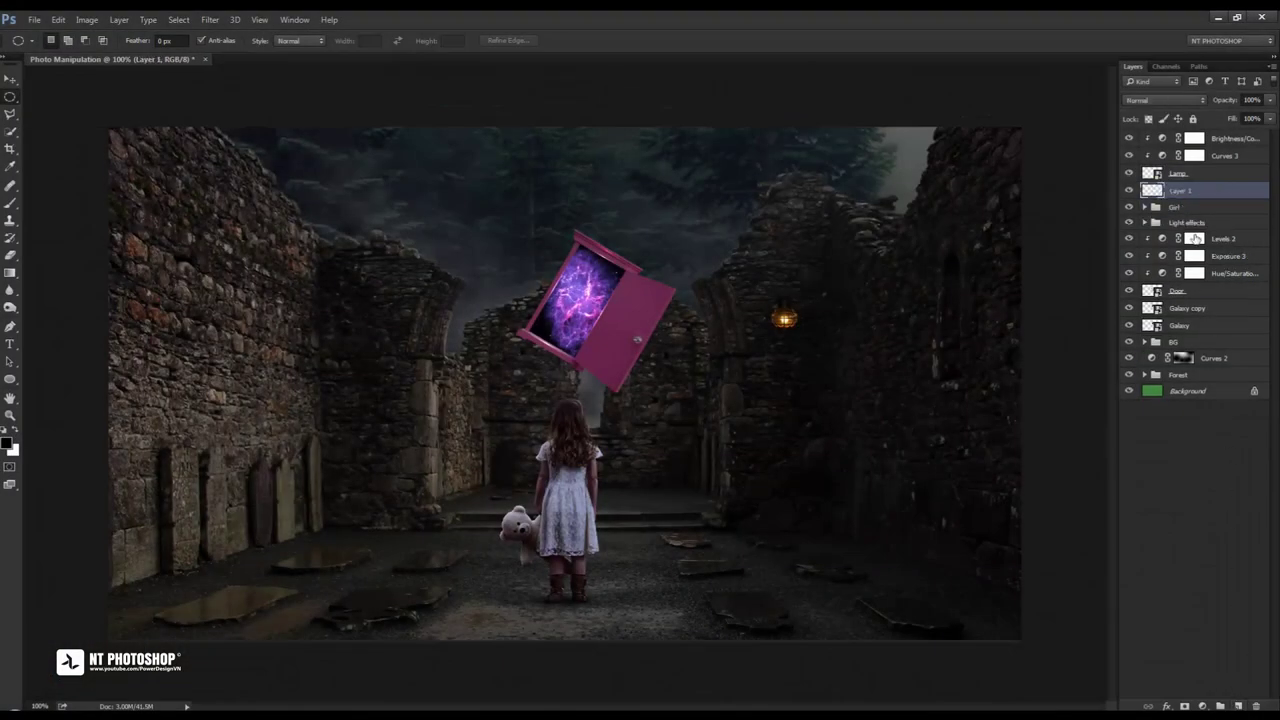
double_click(1182, 190)
type("Light")
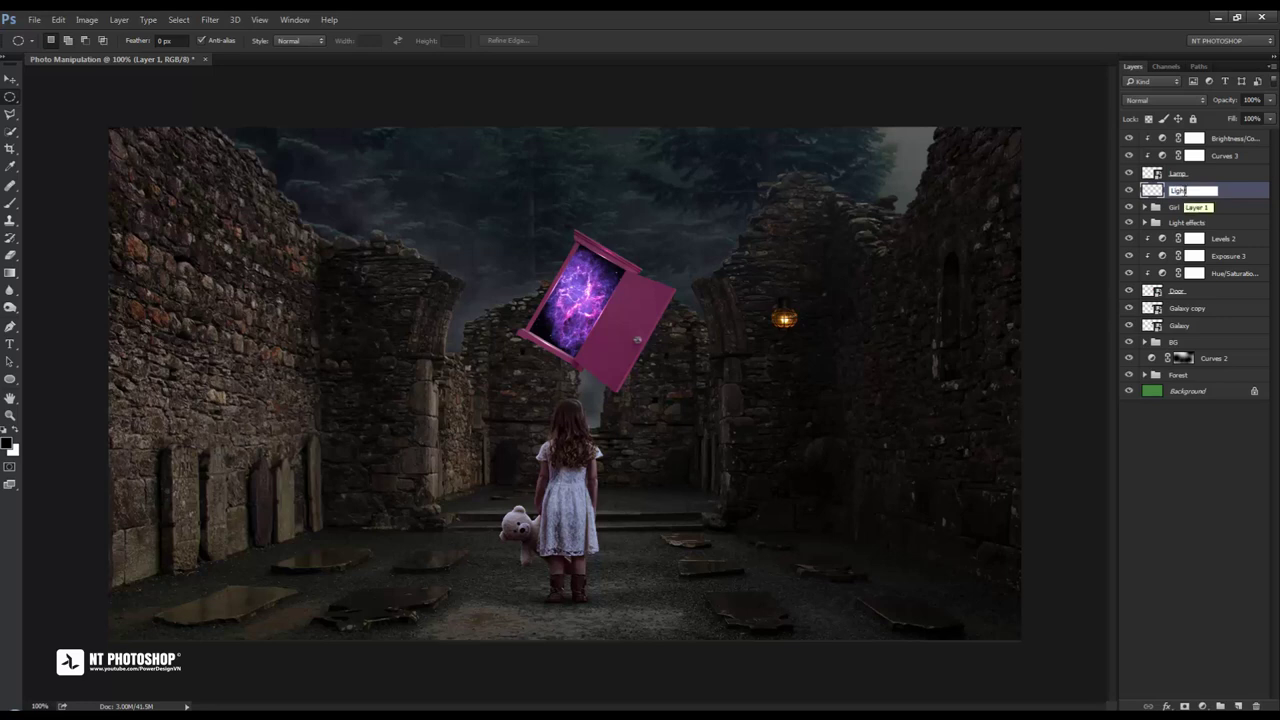
key("Return")
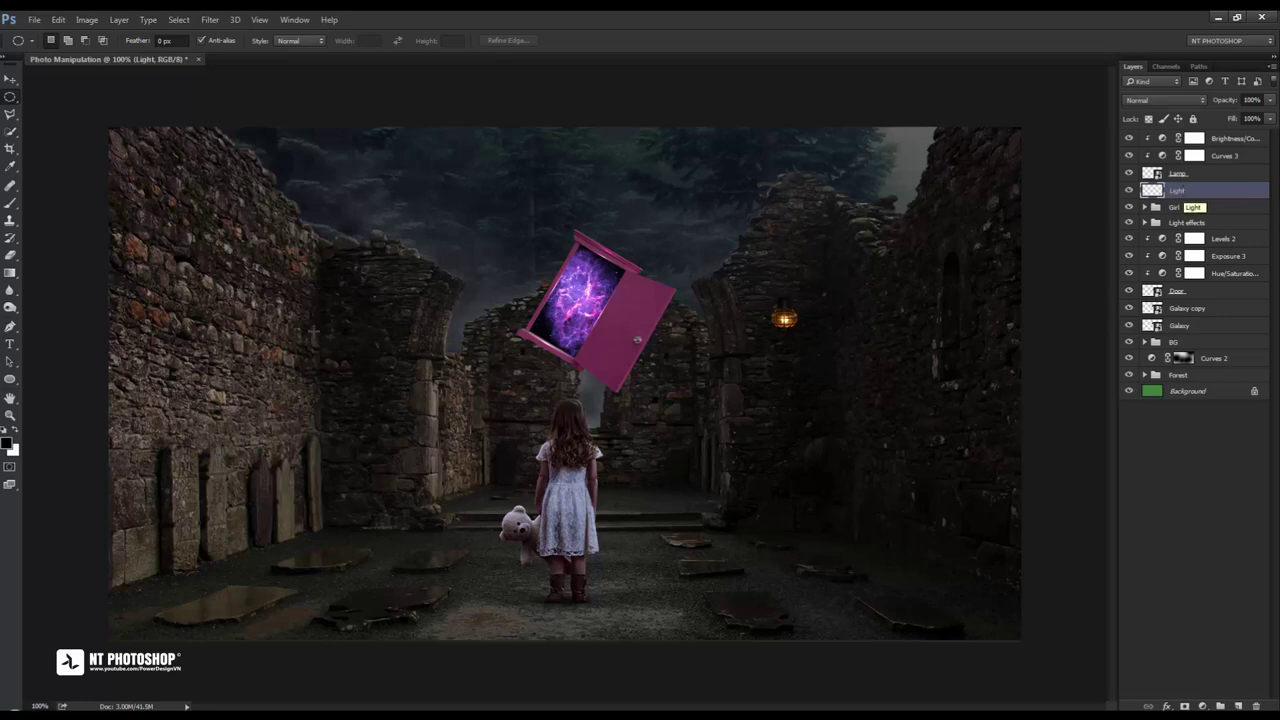
Sample the lamp's glow and set a bright yellow foreground colour
left_click(10, 166)
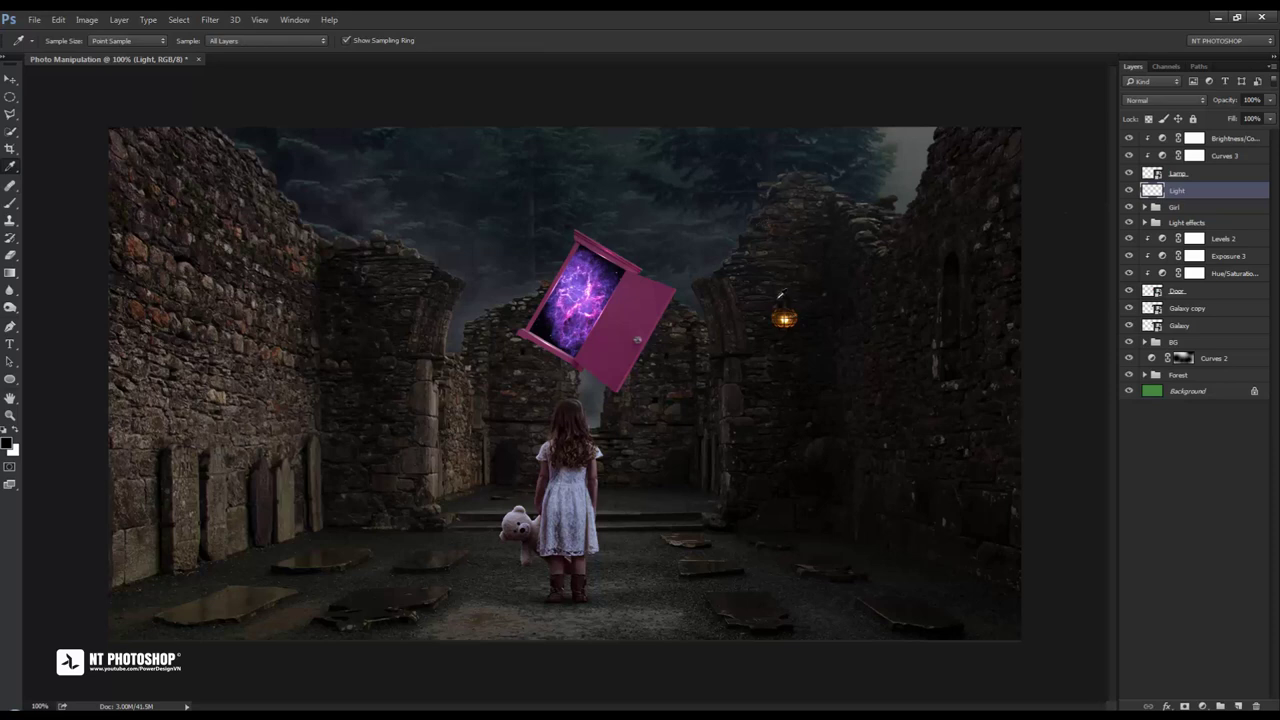
left_click(783, 318)
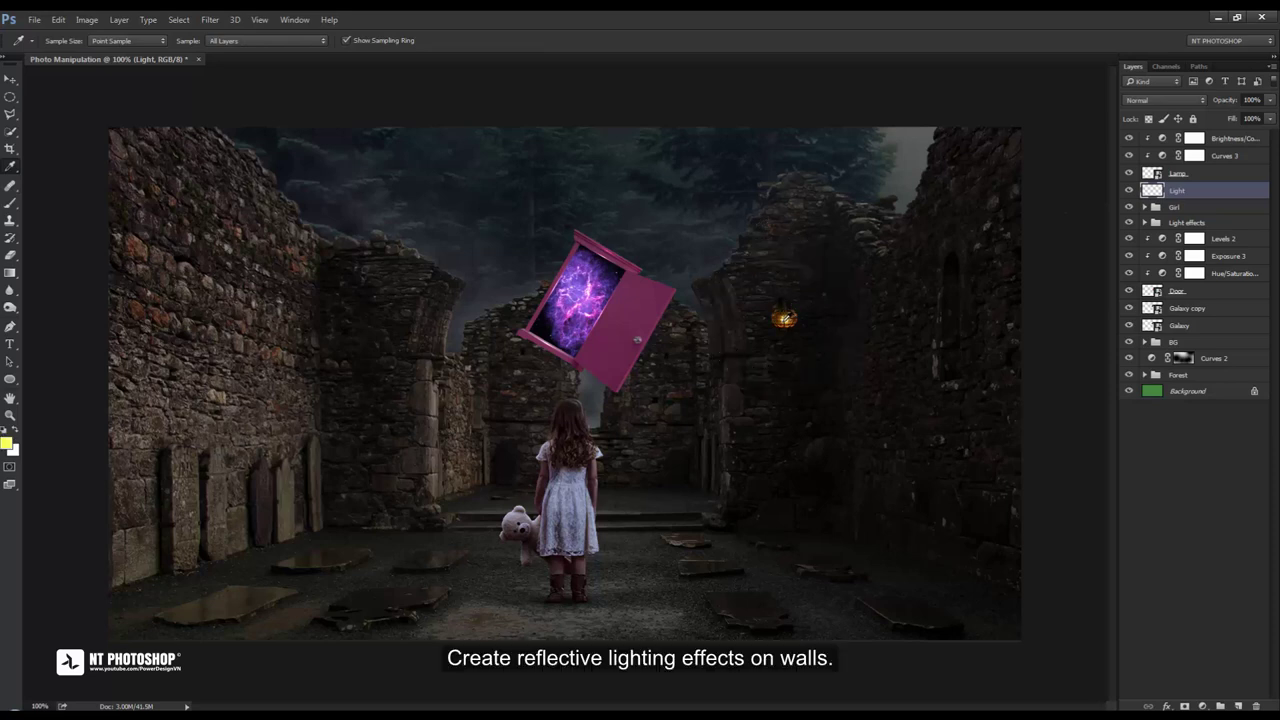
left_click(8, 443)
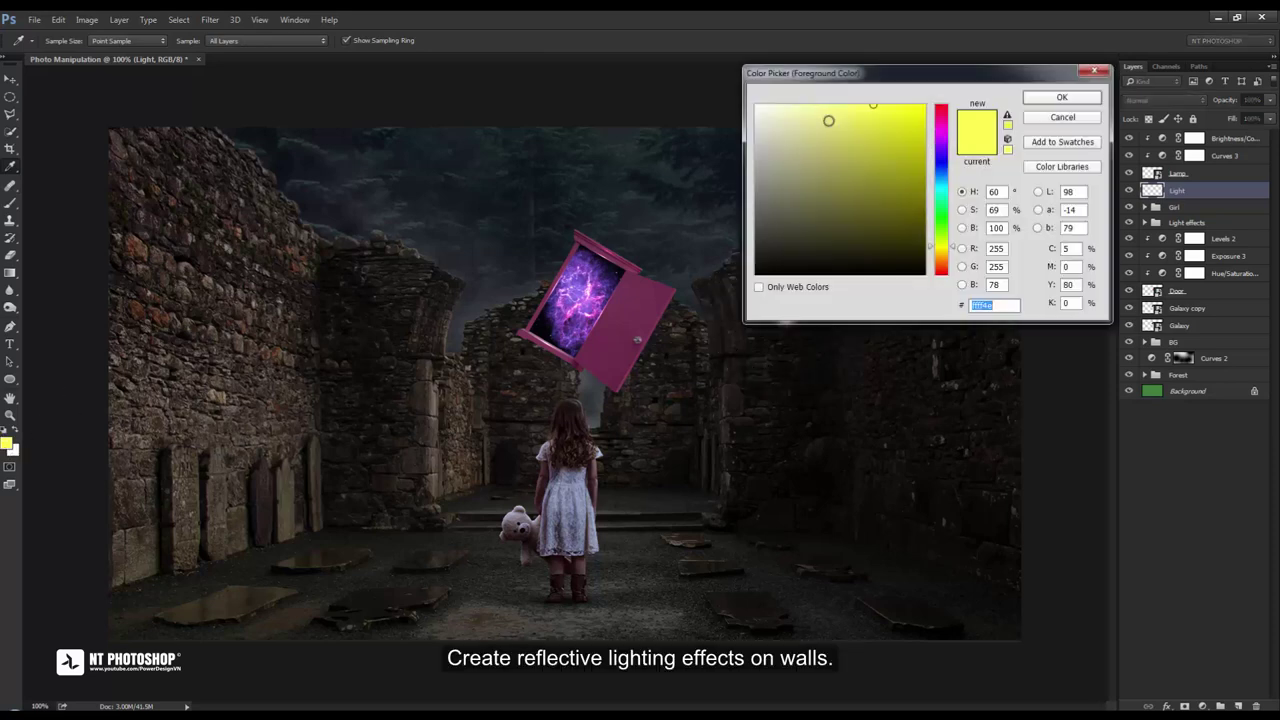
left_click_drag(829, 121, 879, 107)
left_click(1035, 100)
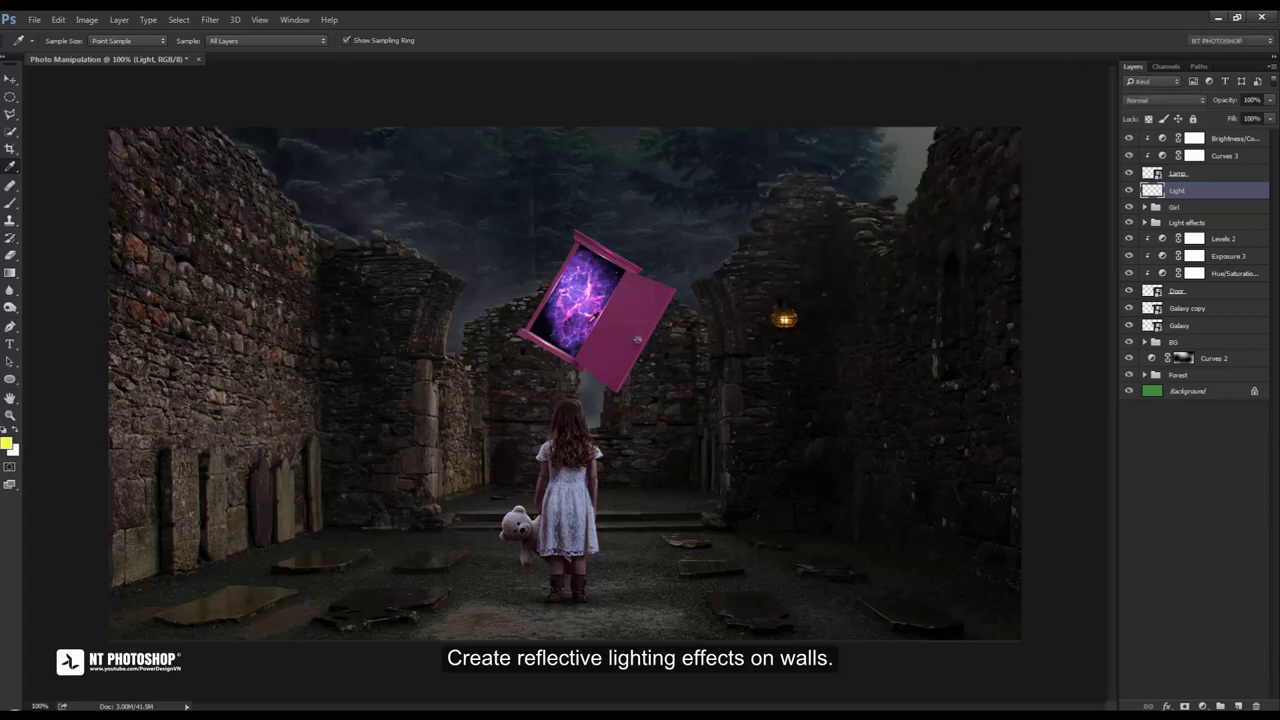
Paint a soft yellow glow around the lantern with a 250 px soft brush
left_click(11, 204)
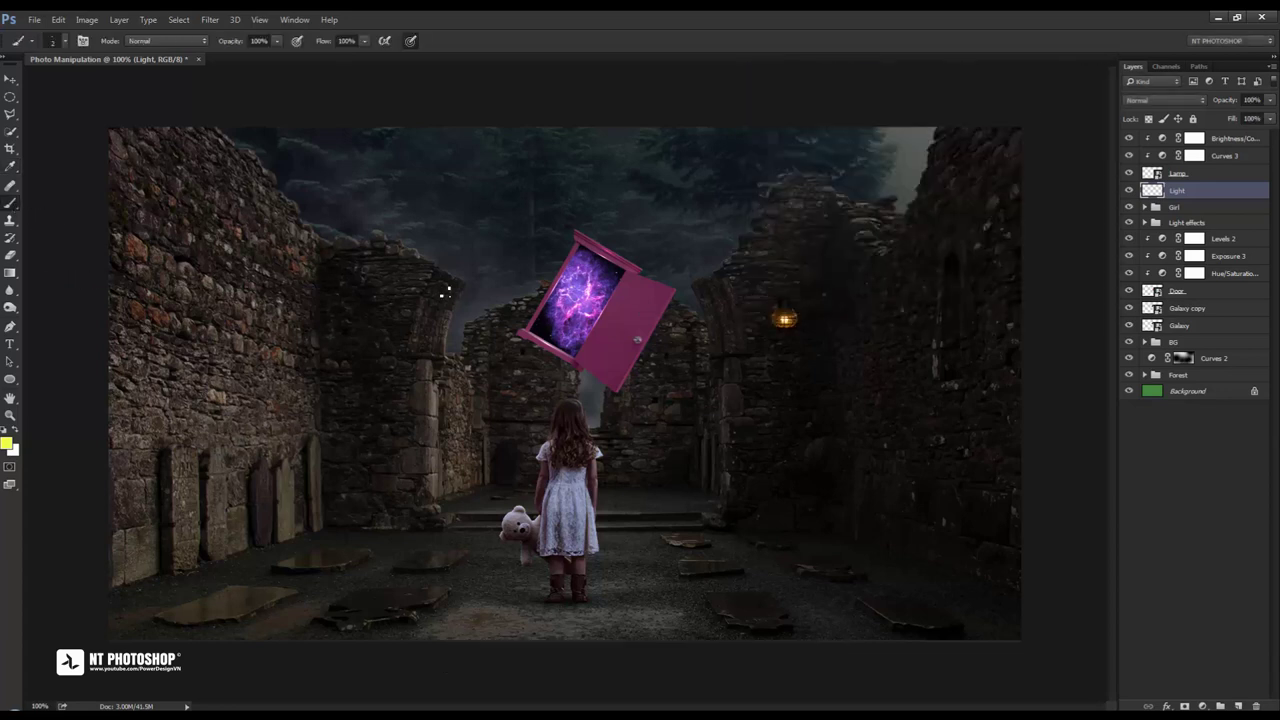
right_click(447, 291)
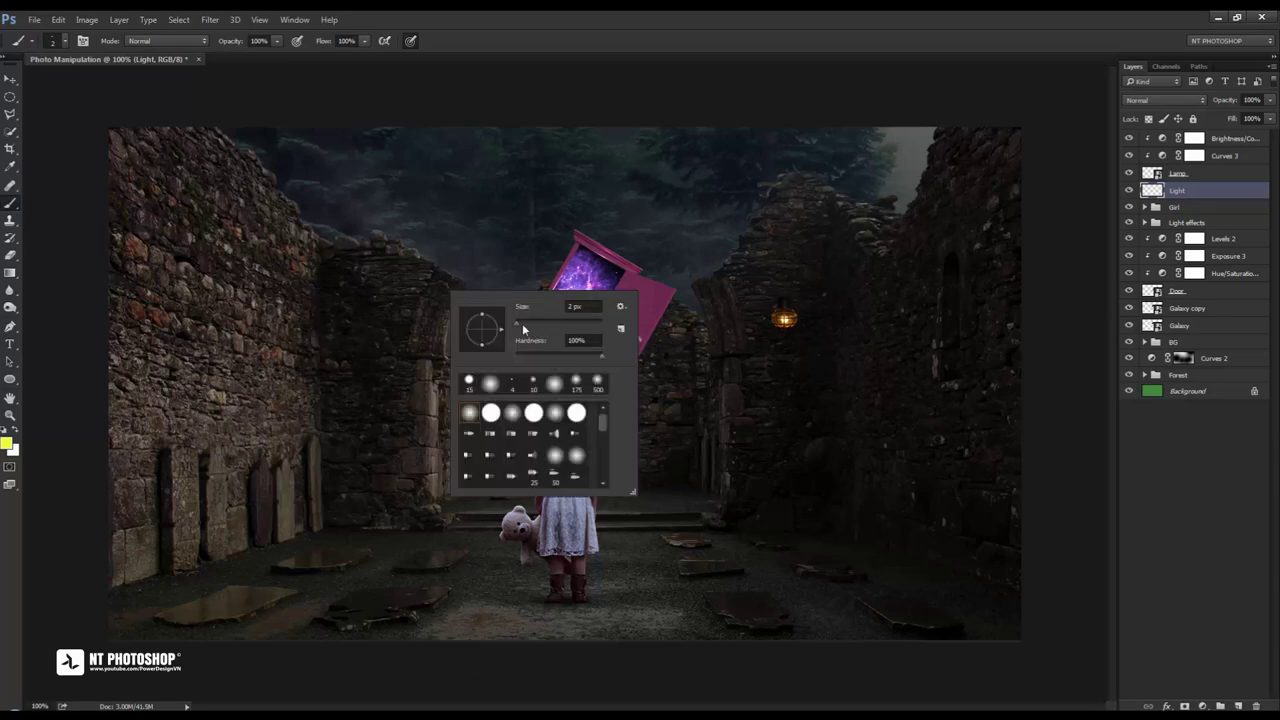
left_click_drag(516, 323, 582, 326)
key("Return")
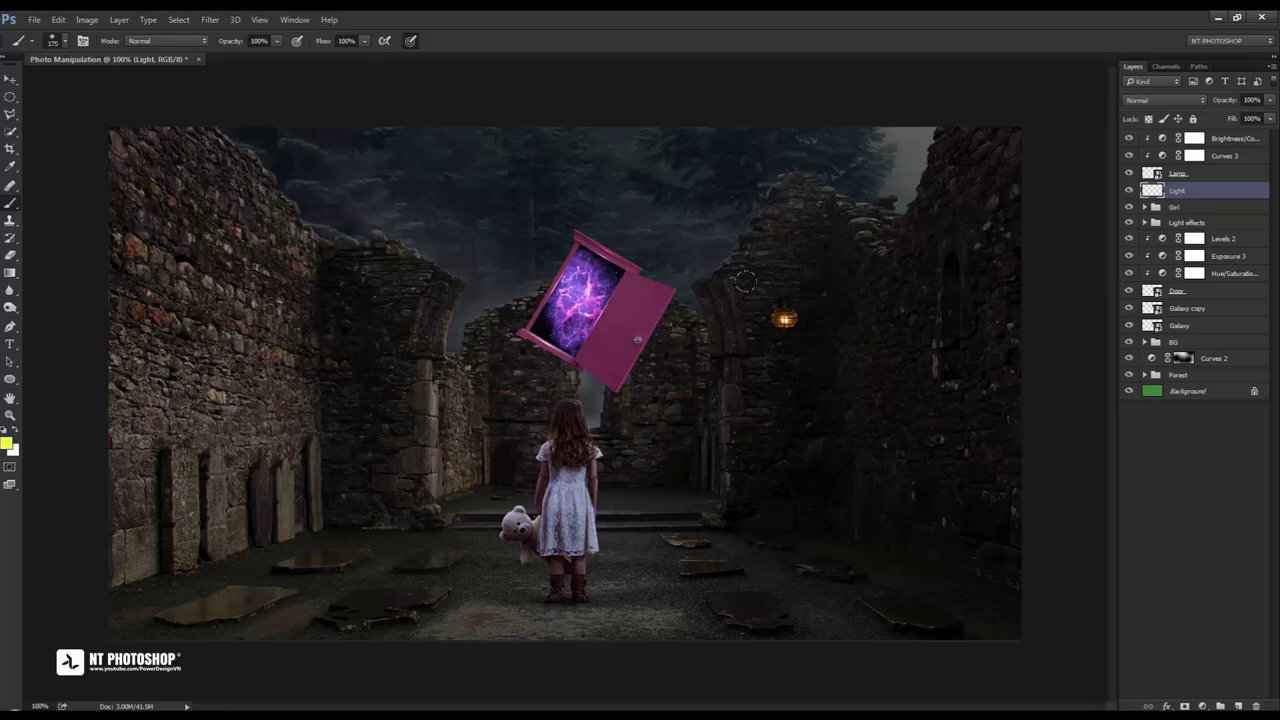
left_click(784, 316)
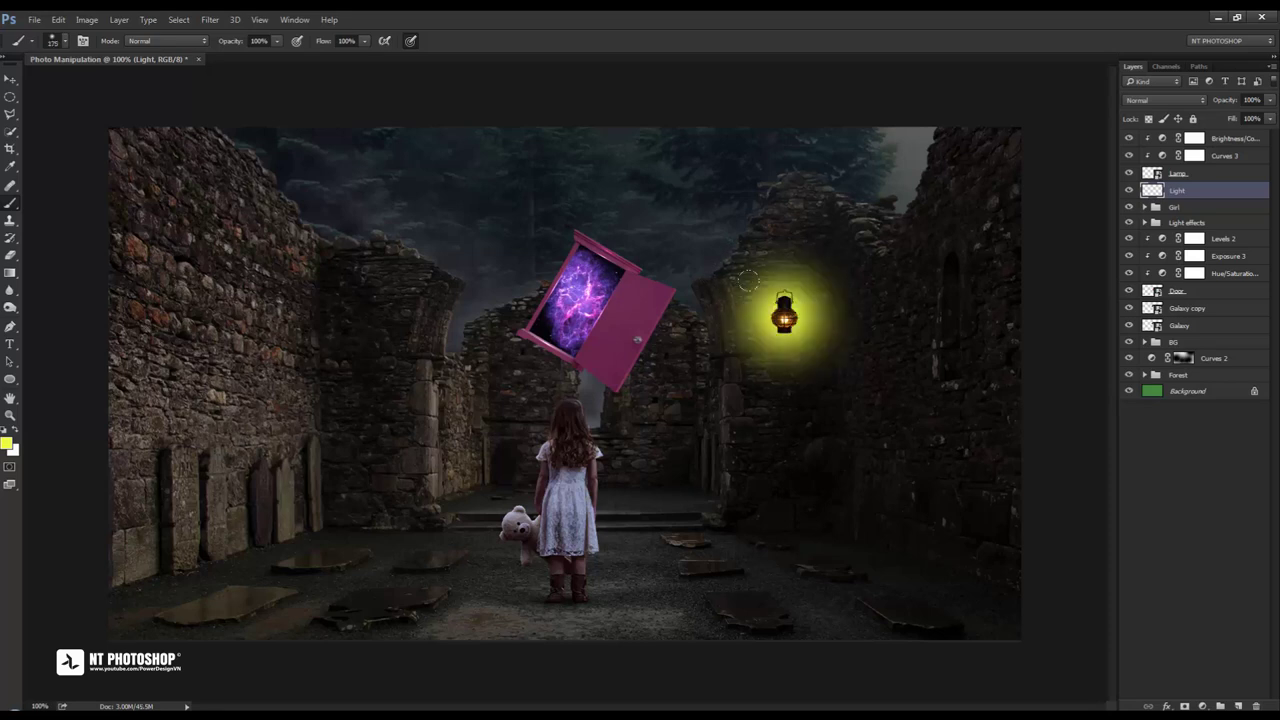
Set the Light layer's blend mode to Overlay and toggle its visibility to compare
left_click(1165, 100)
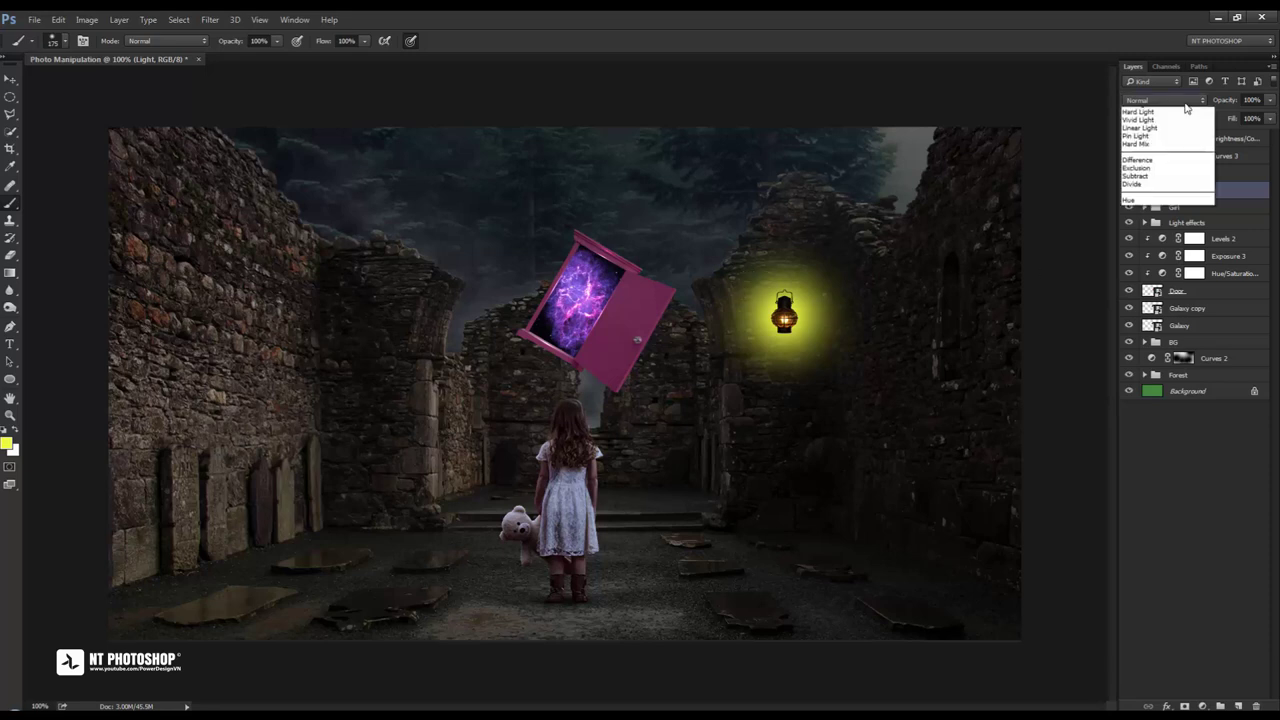
left_click(1163, 234)
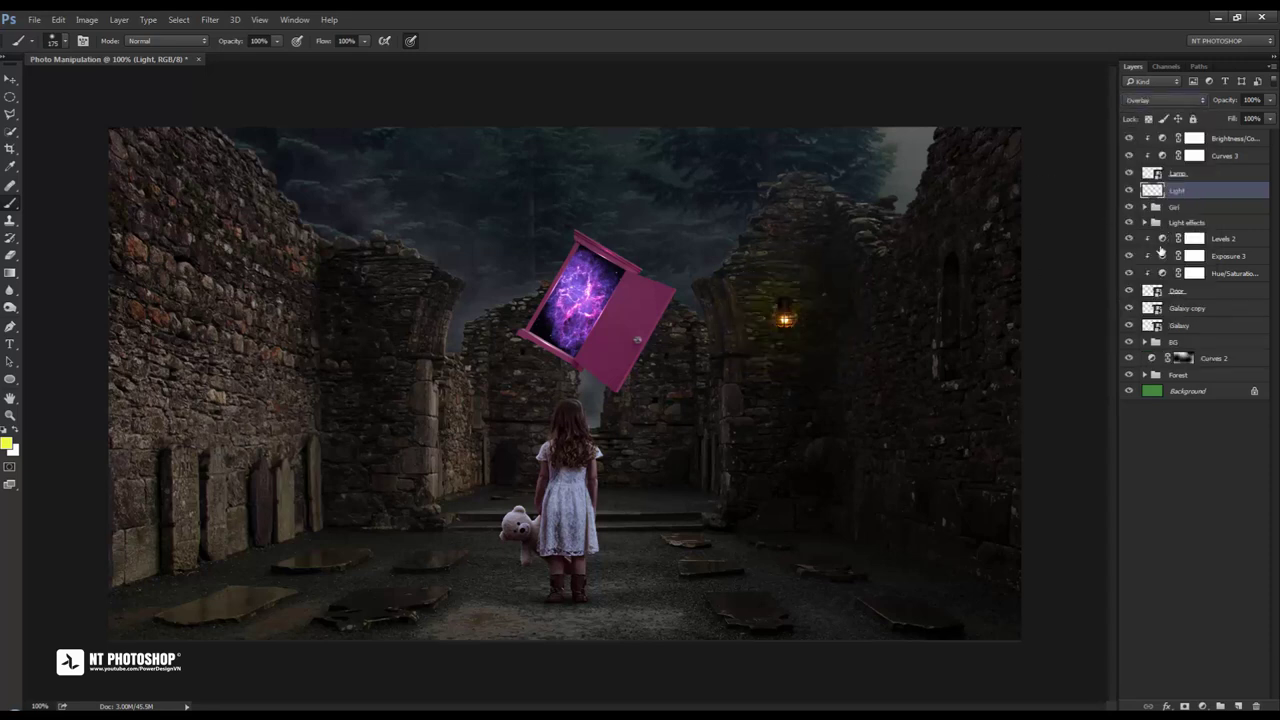
left_click(1129, 190)
left_click(10, 78)
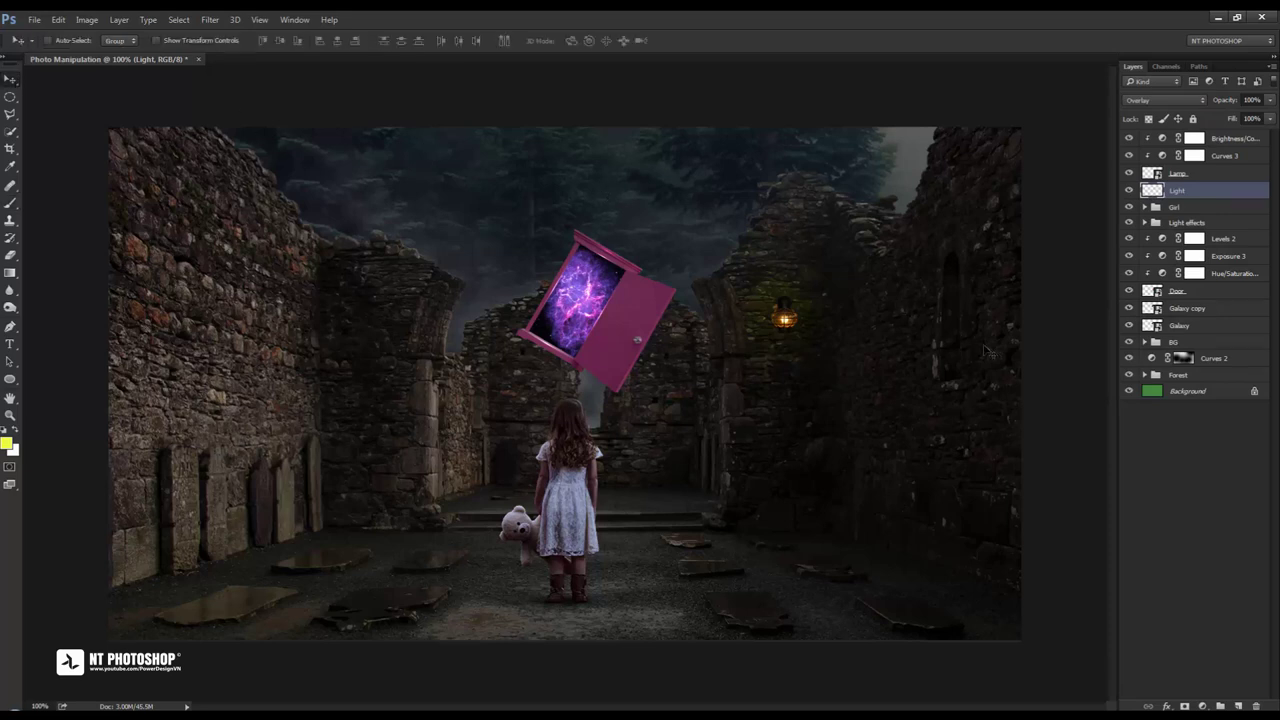
Duplicate the Light layer, move the copy lower on the right wall, and set it to Normal
left_click_drag(1226, 192, 1236, 703)
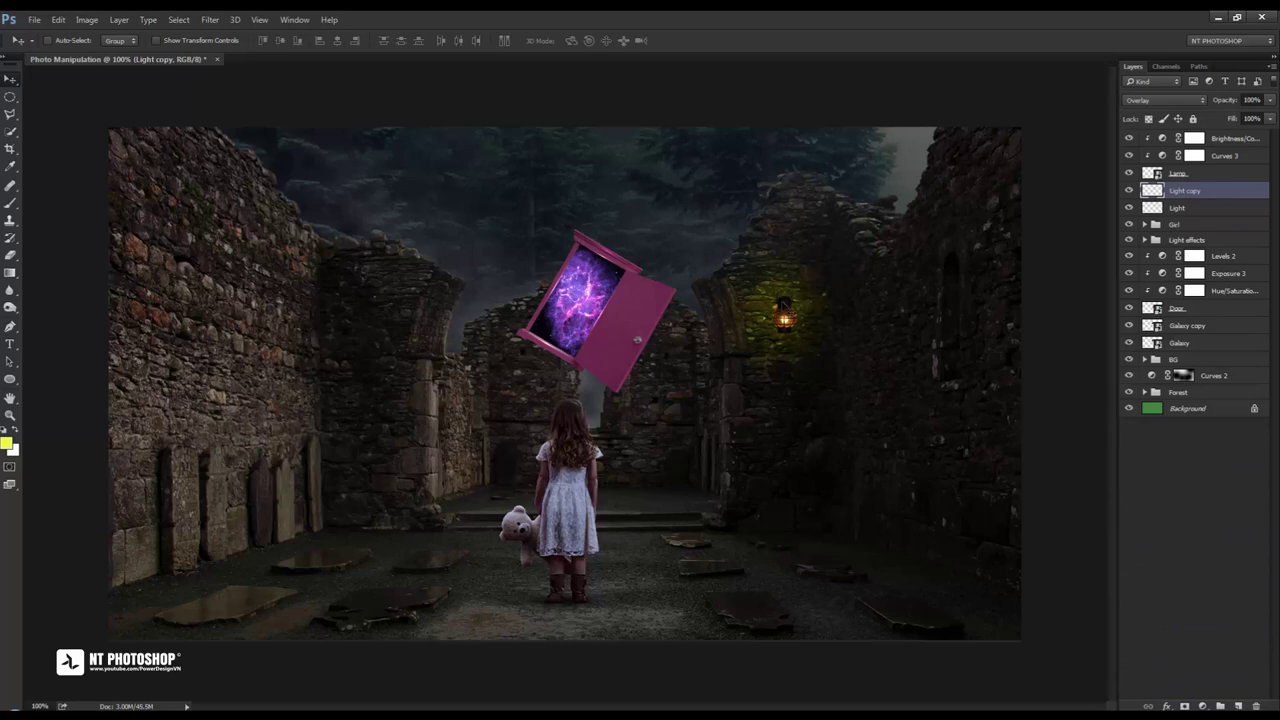
left_click_drag(808, 334, 807, 428)
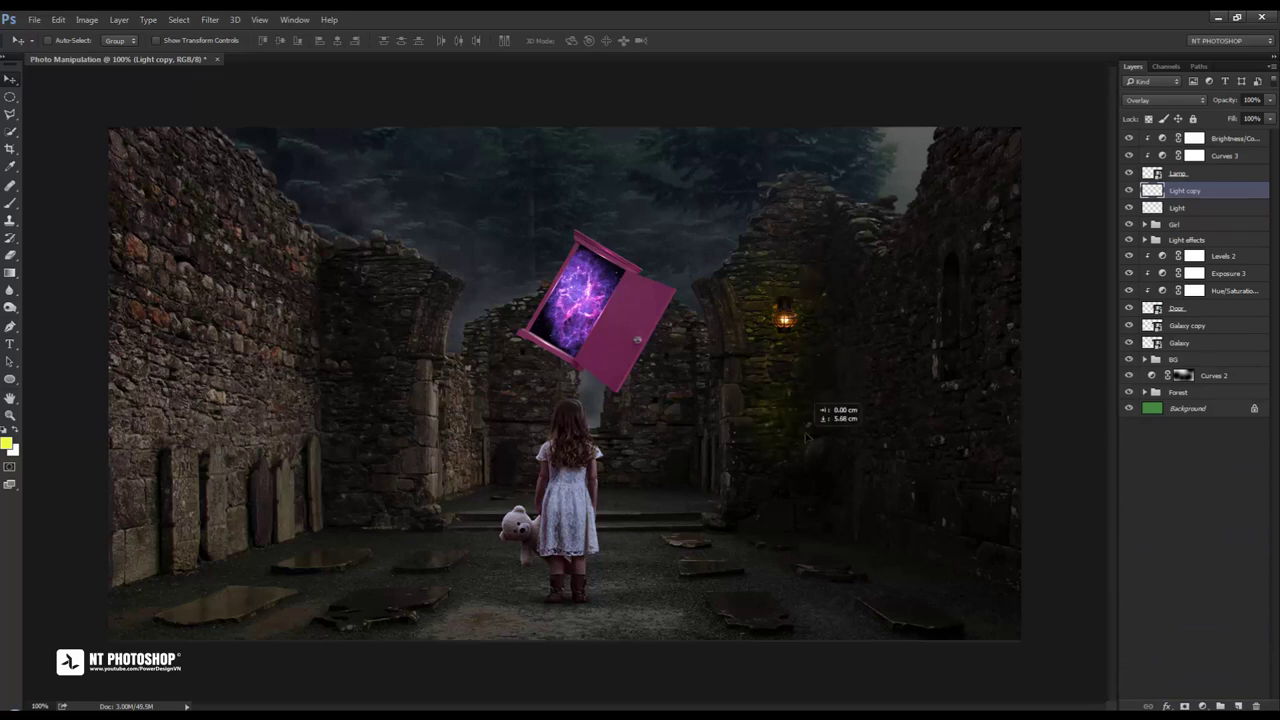
left_click(1165, 100)
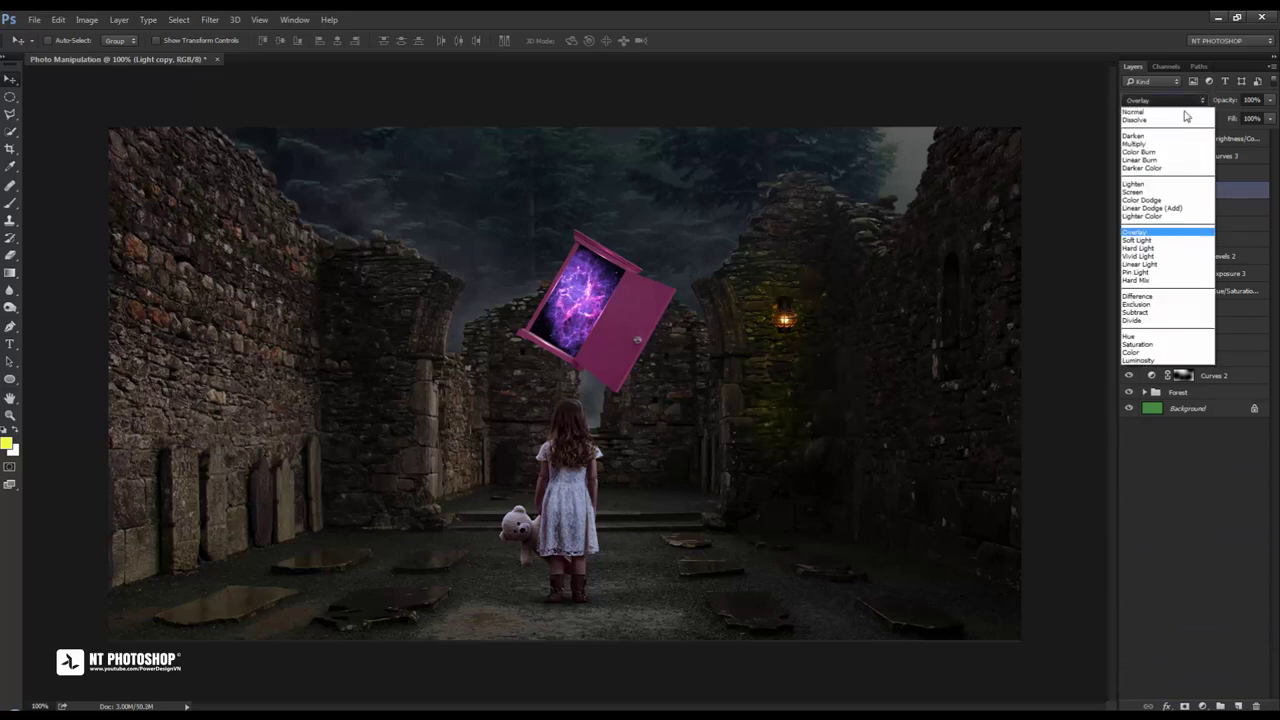
left_click(1160, 105)
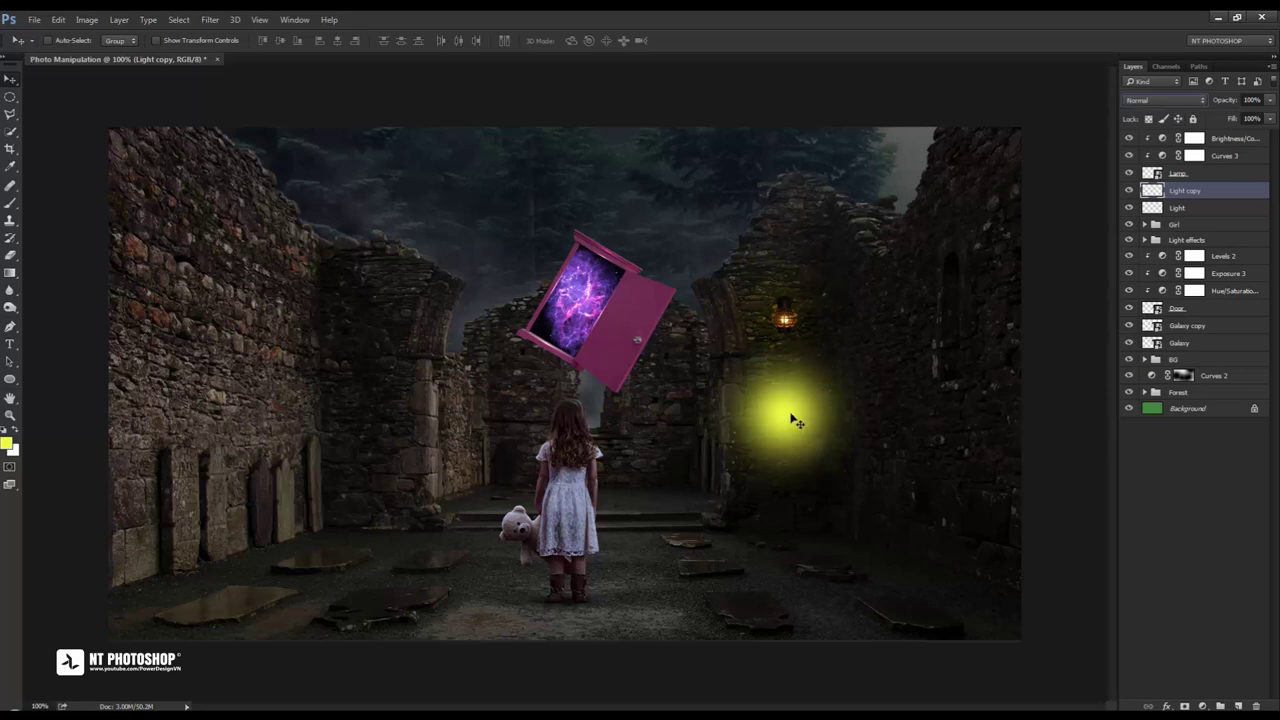
Reshape the copied glow with a perspective transform into a tall, narrow streak on the right wall
key("ctrl+t")
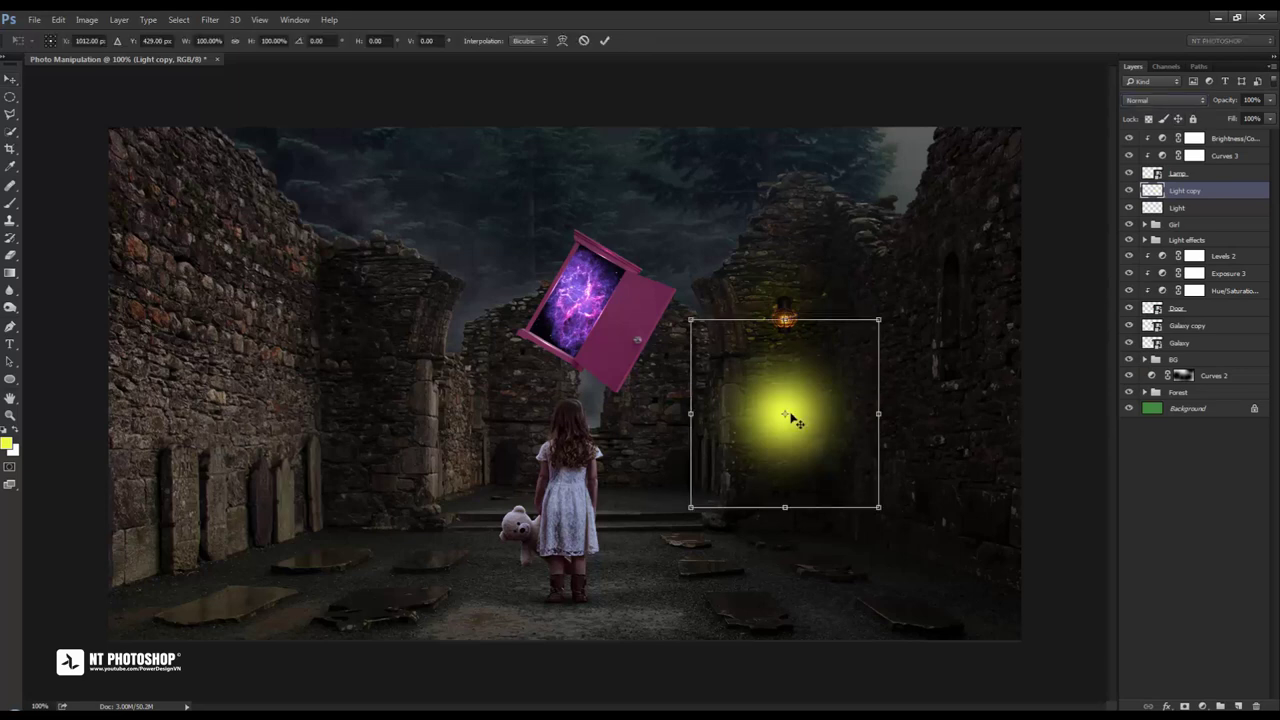
right_click(800, 406)
left_click(846, 496)
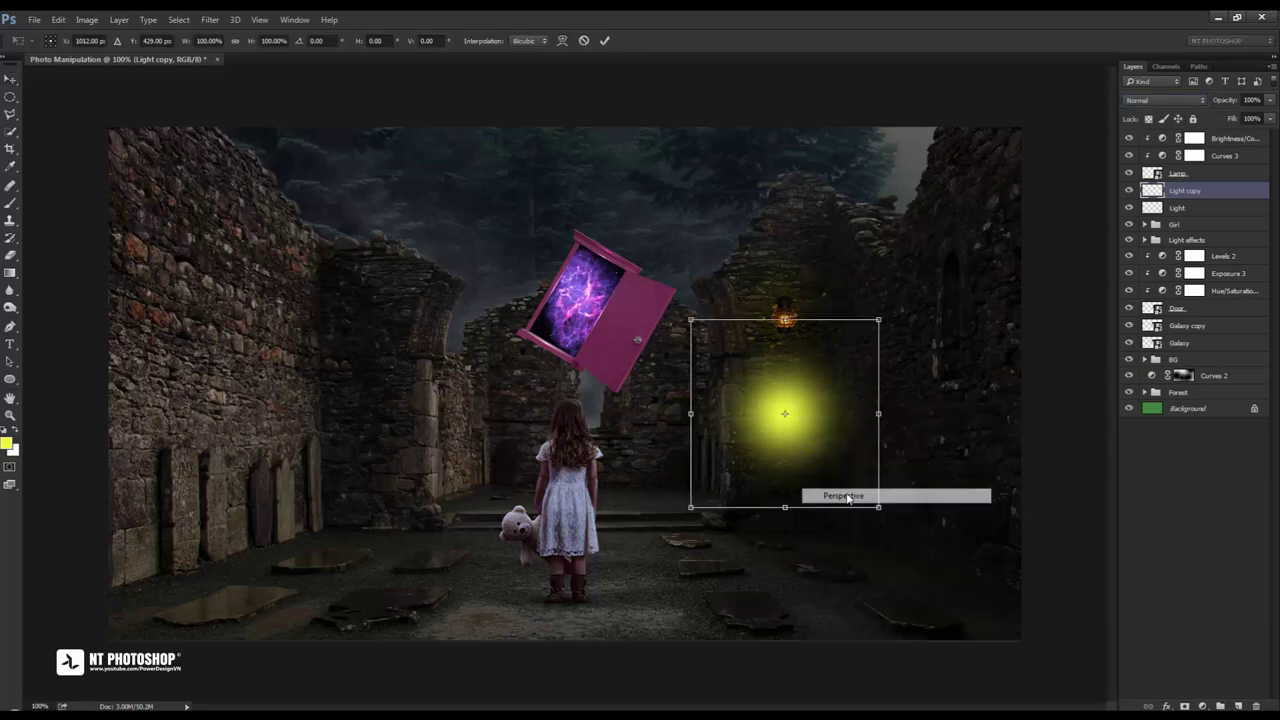
left_click_drag(880, 321, 840, 204)
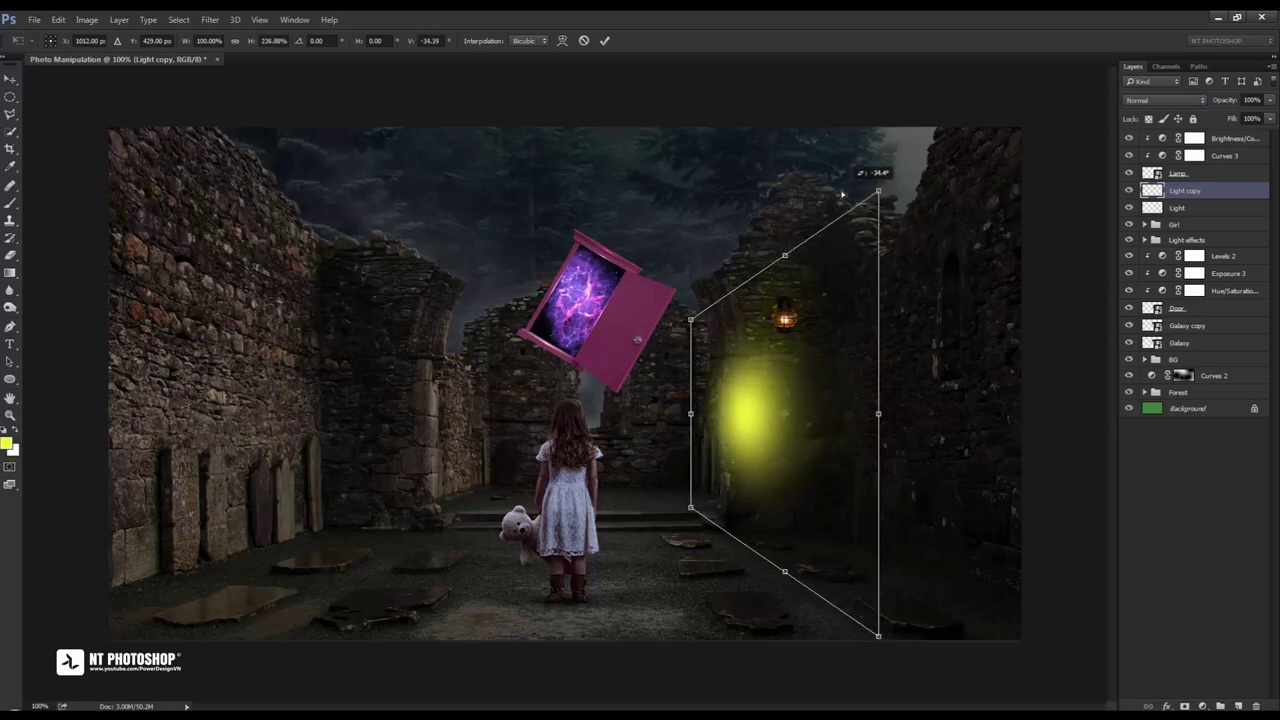
right_click(791, 357)
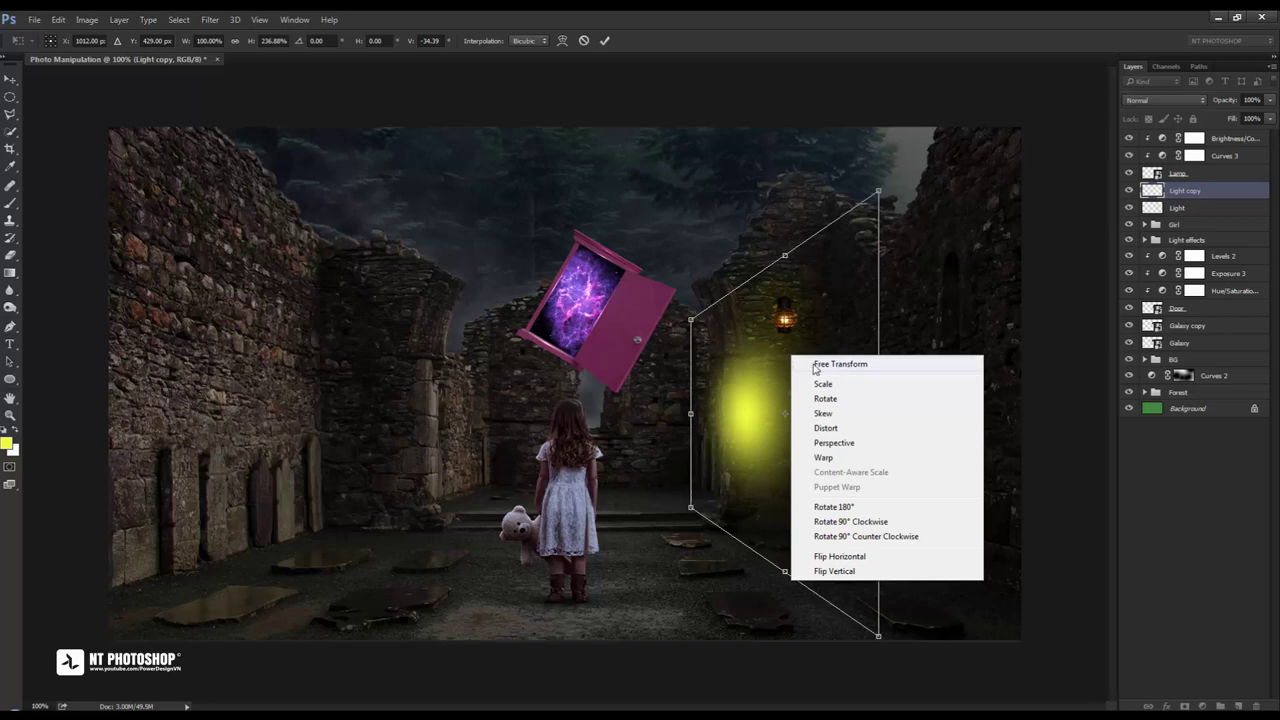
left_click(820, 364)
left_click_drag(879, 413, 820, 400)
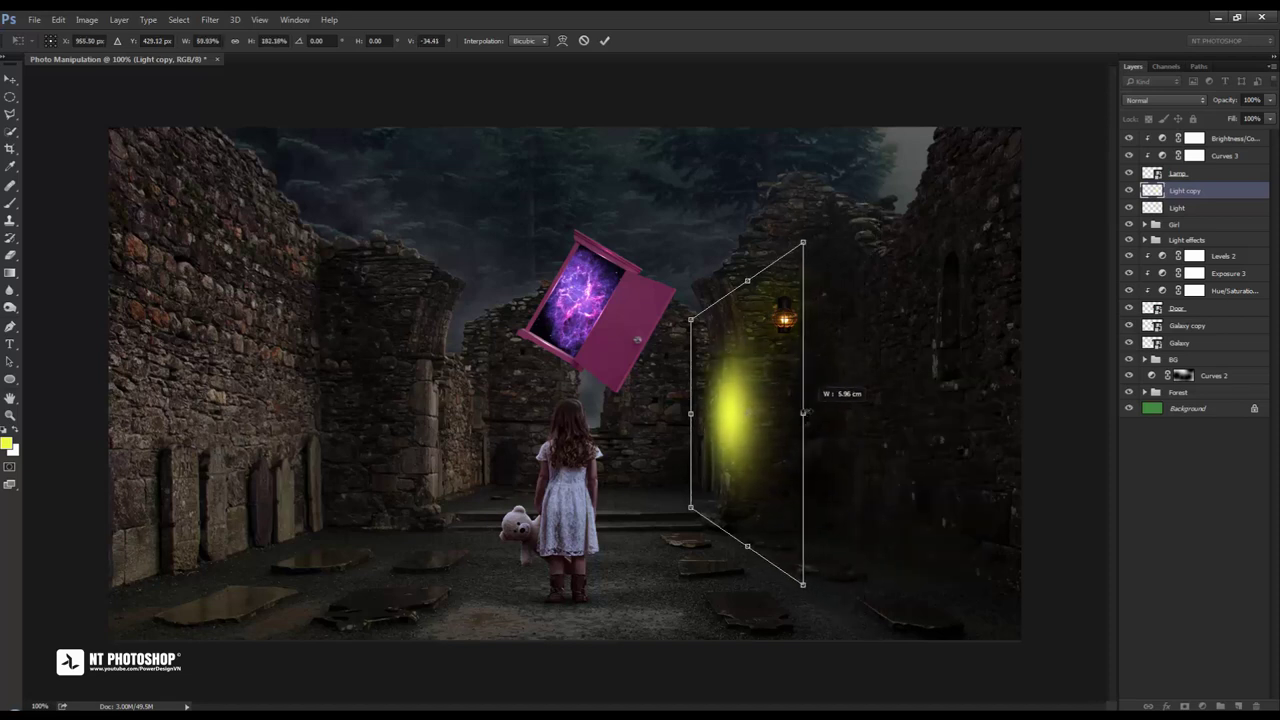
left_click_drag(775, 448, 866, 370)
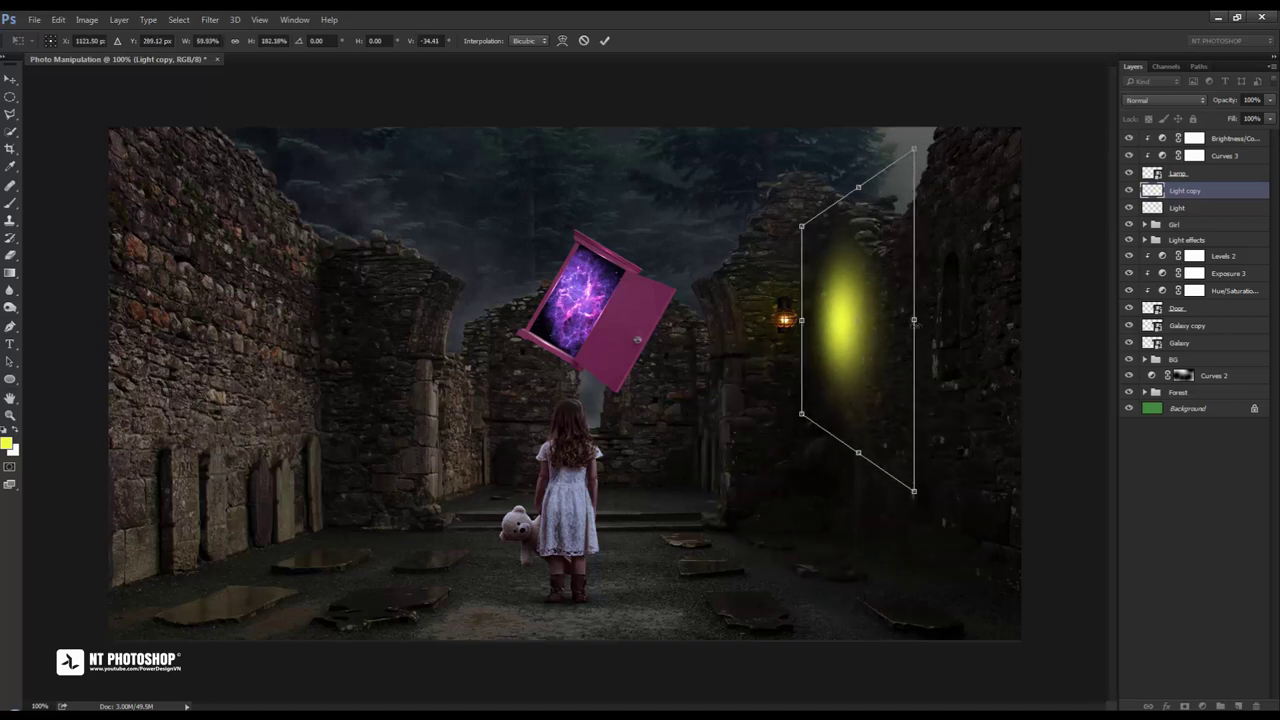
mouse_move(916, 330)
left_mouse_down()
mouse_move(881, 320)
mouse_move(837, 351)
left_mouse_up()
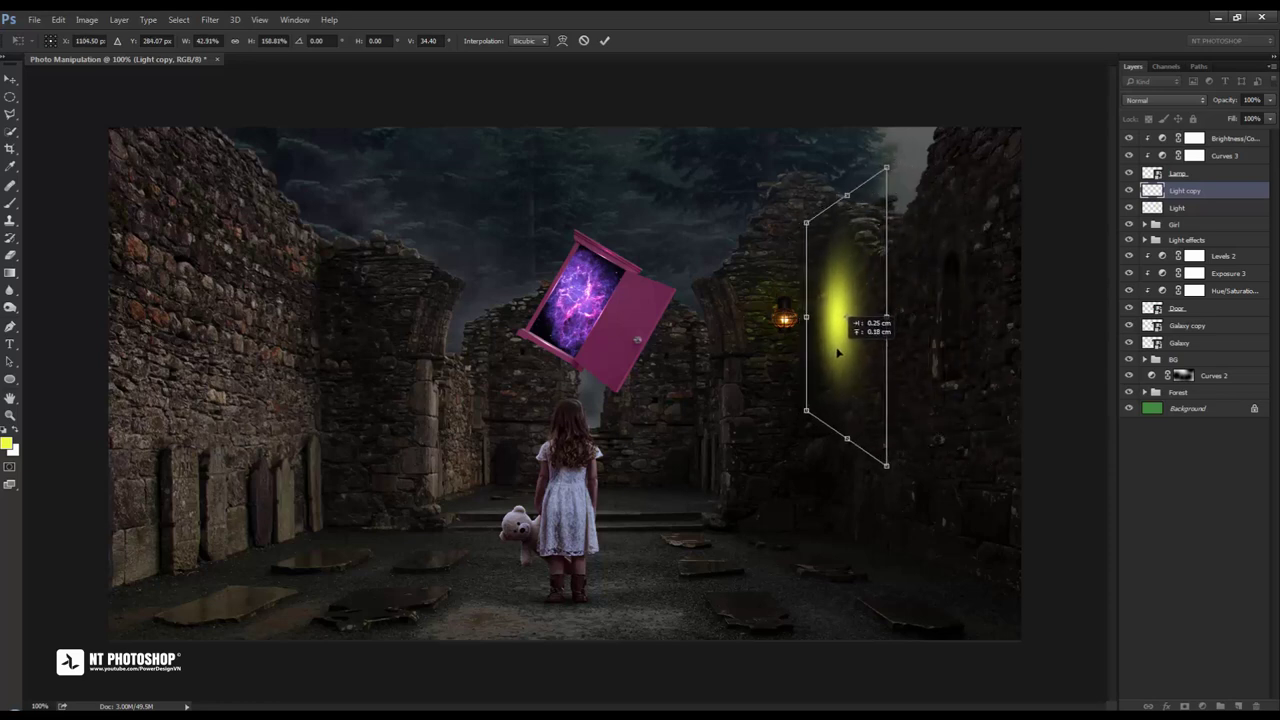
left_click(605, 41)
Set Light copy to Overlay blending and nudge it slightly into place
left_click(1181, 99)
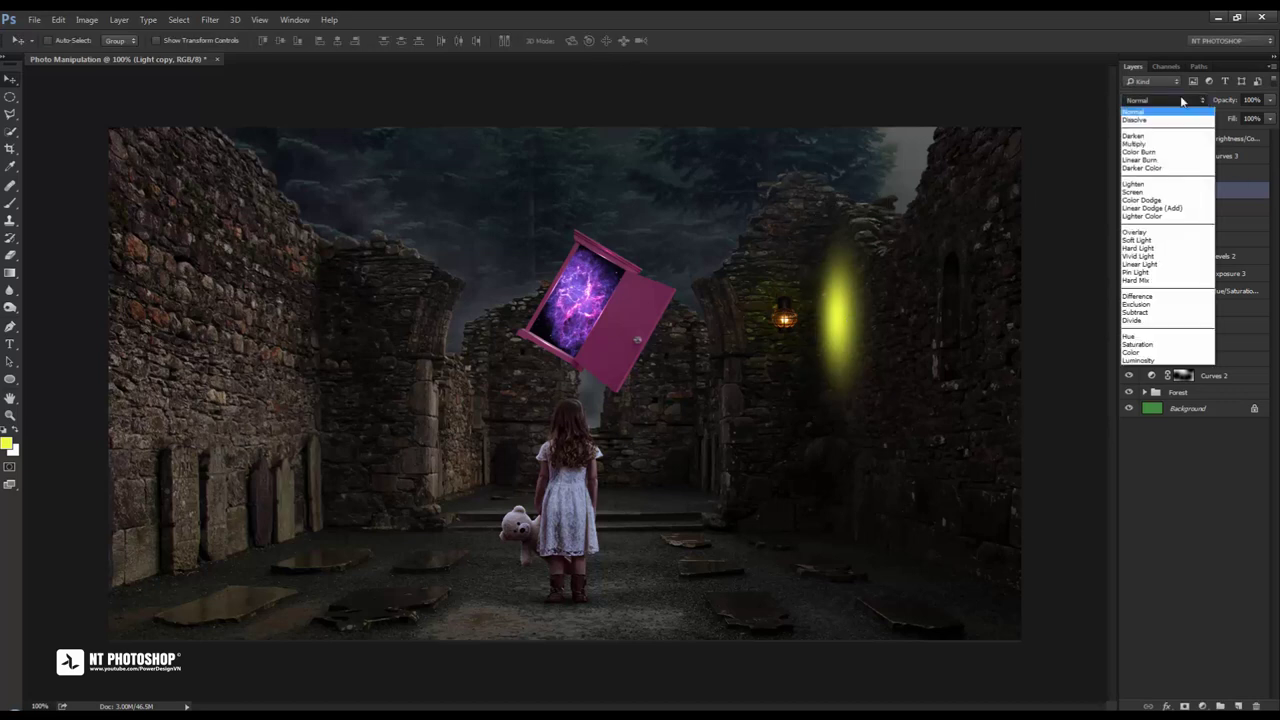
left_click(1140, 232)
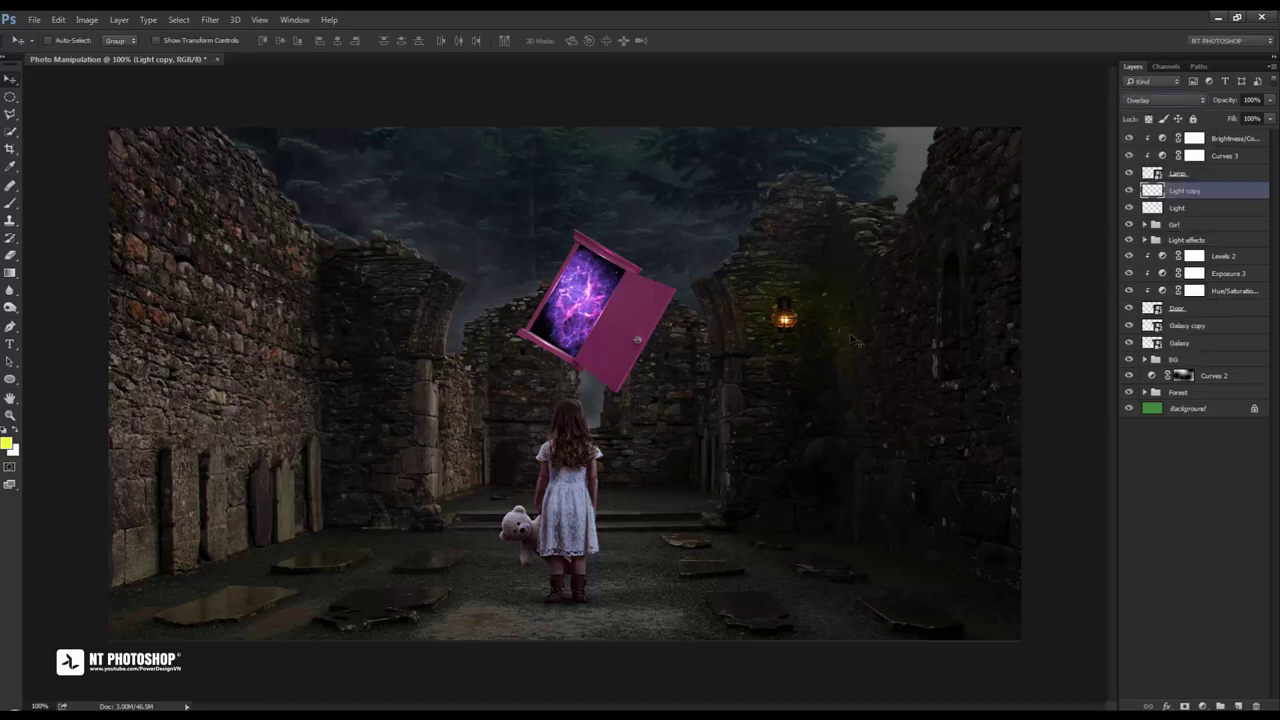
left_click_drag(851, 340, 845, 355)
Duplicate Light and Light copy into Light copy 2 and 3, then shift the glow slightly
left_click(1210, 210, "ctrl")
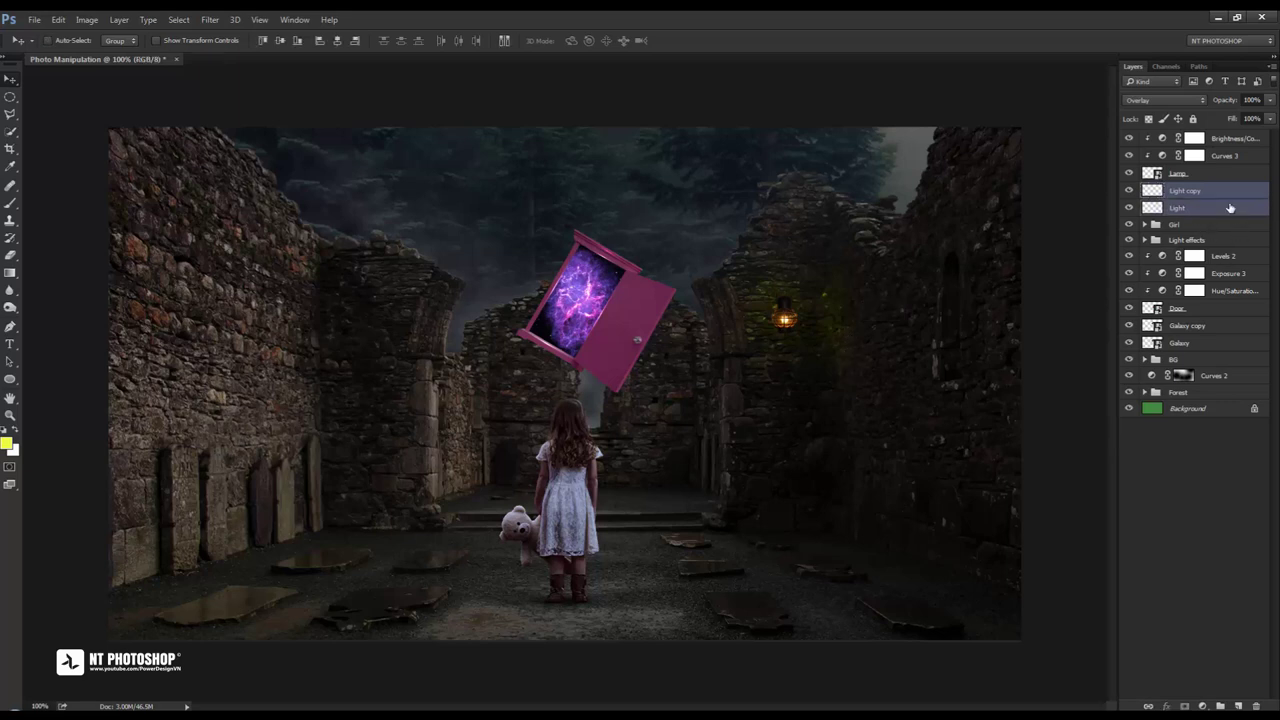
left_click_drag(1230, 207, 1238, 706)
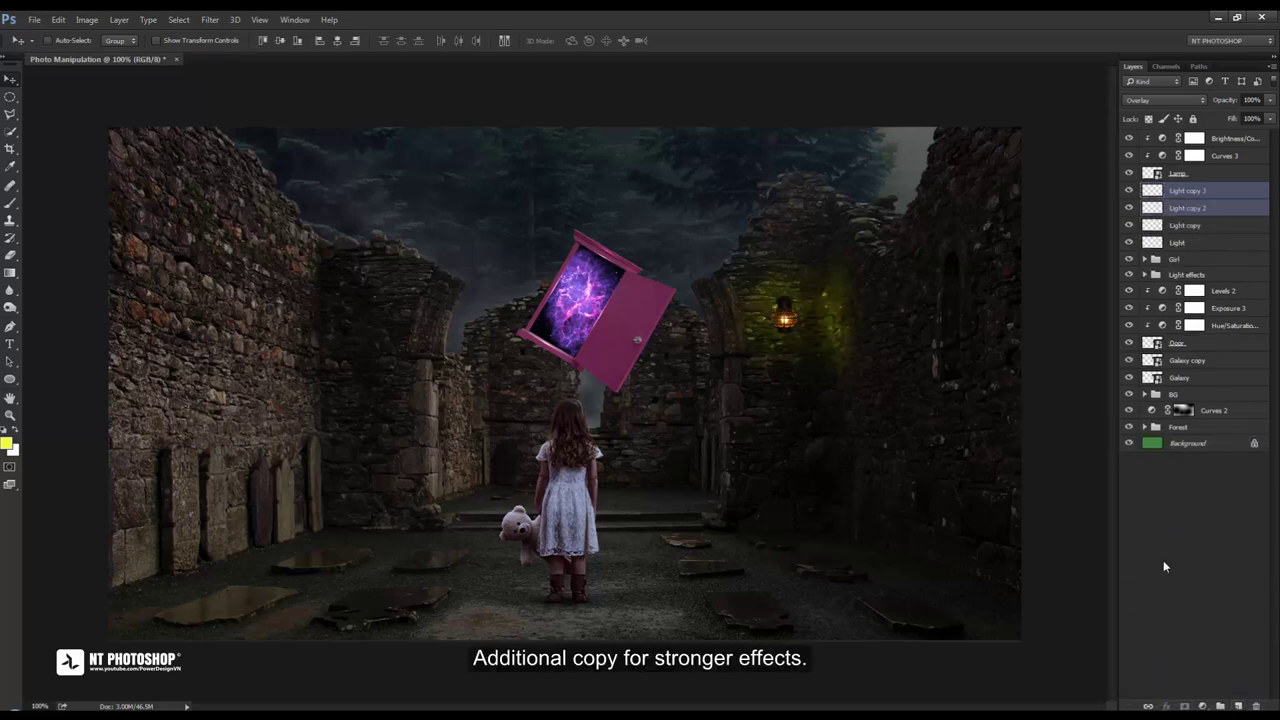
left_click(1163, 567)
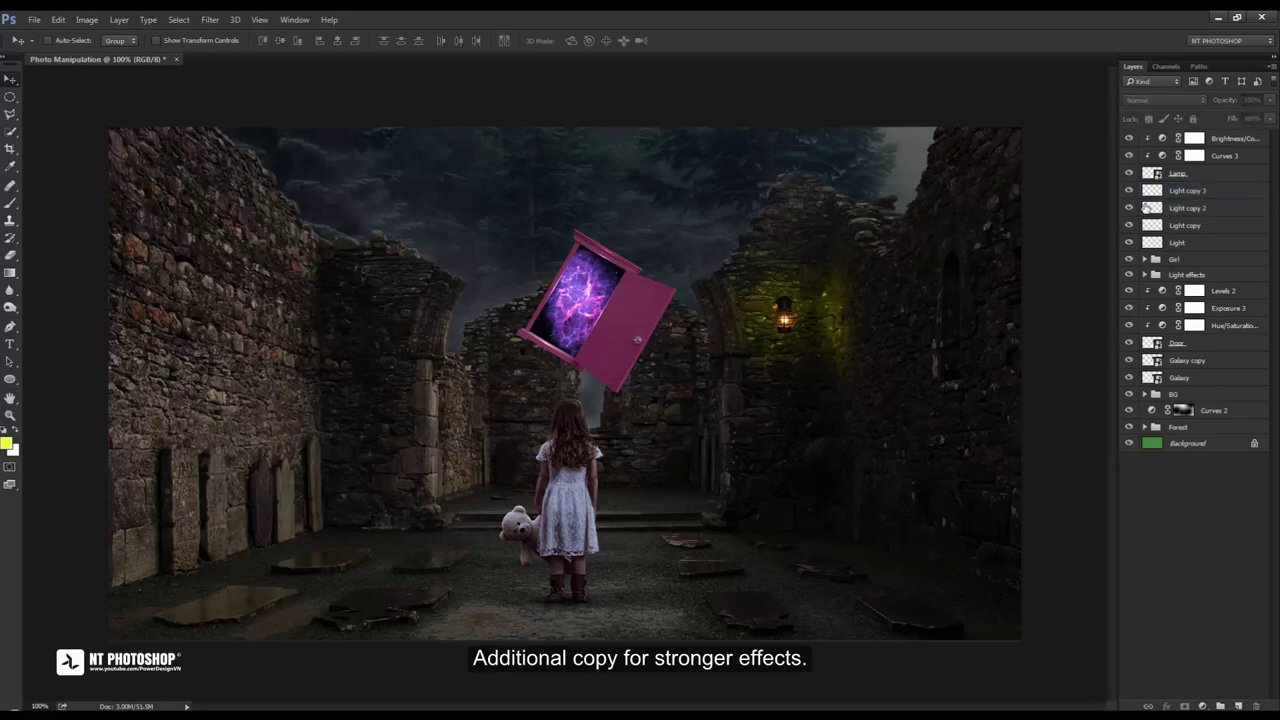
left_click(1128, 207)
left_click(1128, 190)
left_click(1128, 190)
left_click(1188, 196)
left_click(1209, 229, "ctrl")
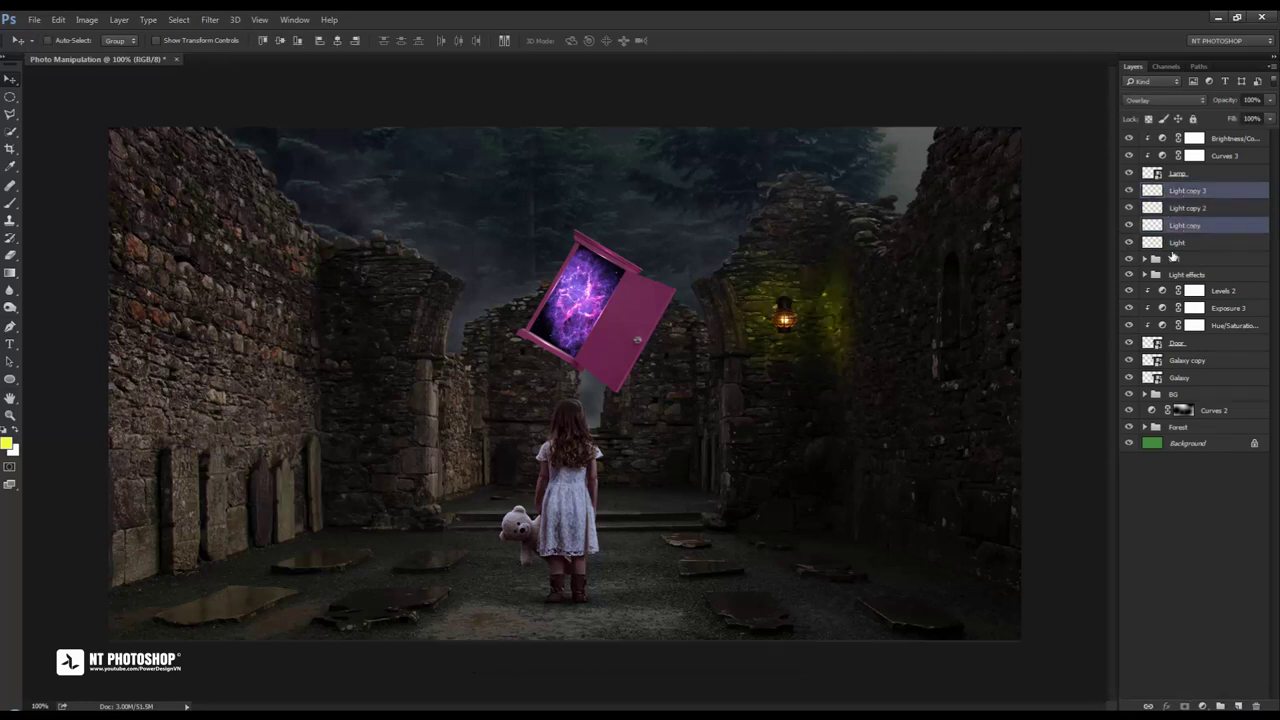
left_click_drag(856, 321, 842, 319)
Move the Lamp layer slightly right and down, with the glow layers following it
left_click(1215, 174)
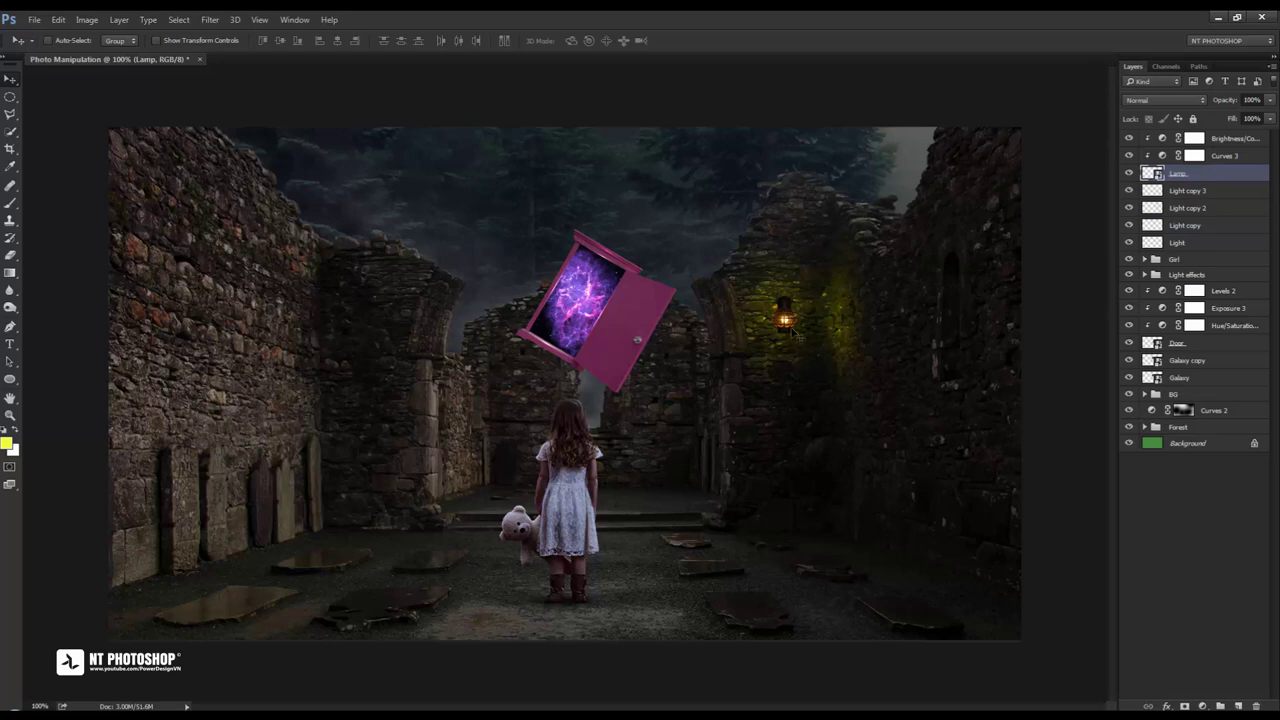
left_click_drag(787, 327, 810, 352)
left_click(1178, 243)
left_click(1188, 208, "ctrl")
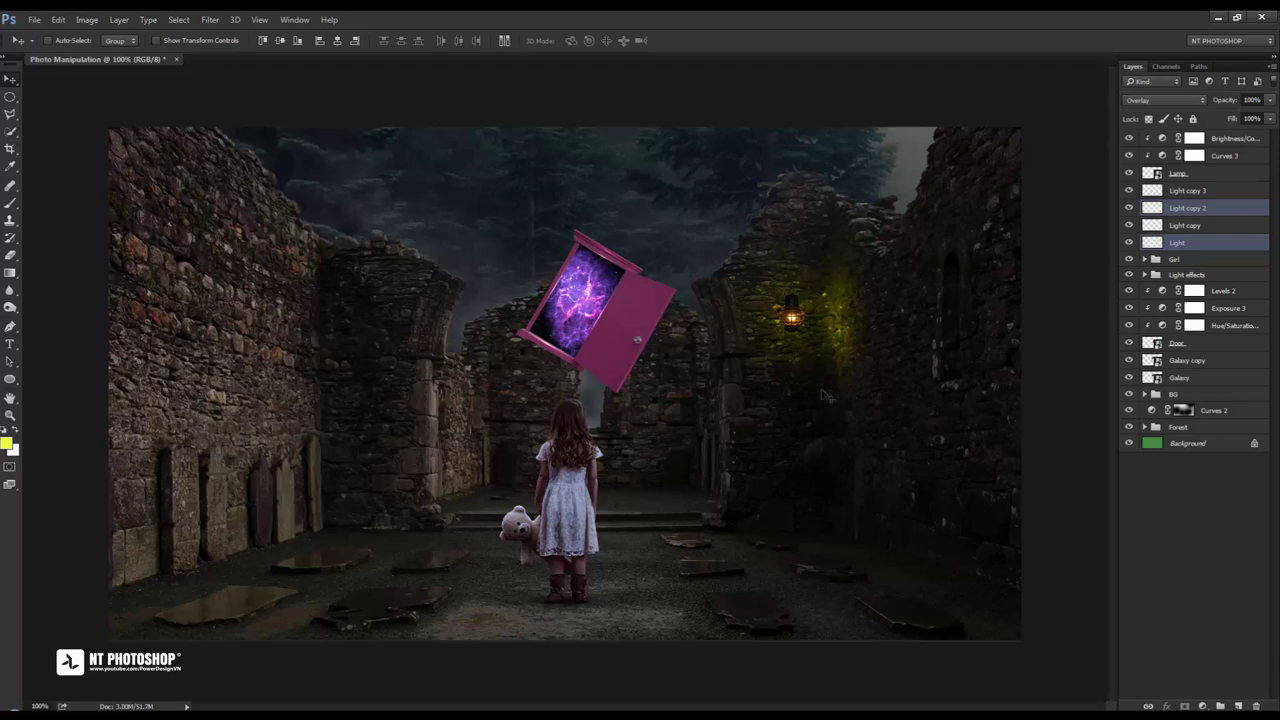
left_click(1153, 511)
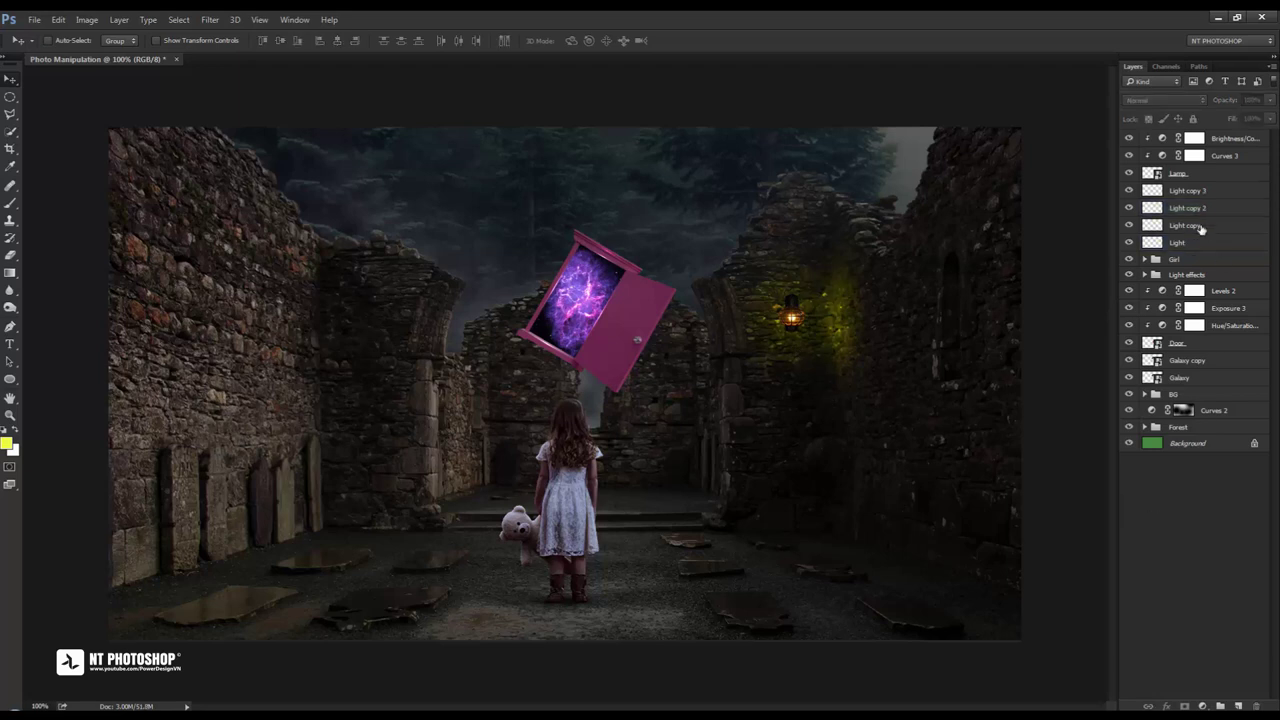
left_click(1214, 177)
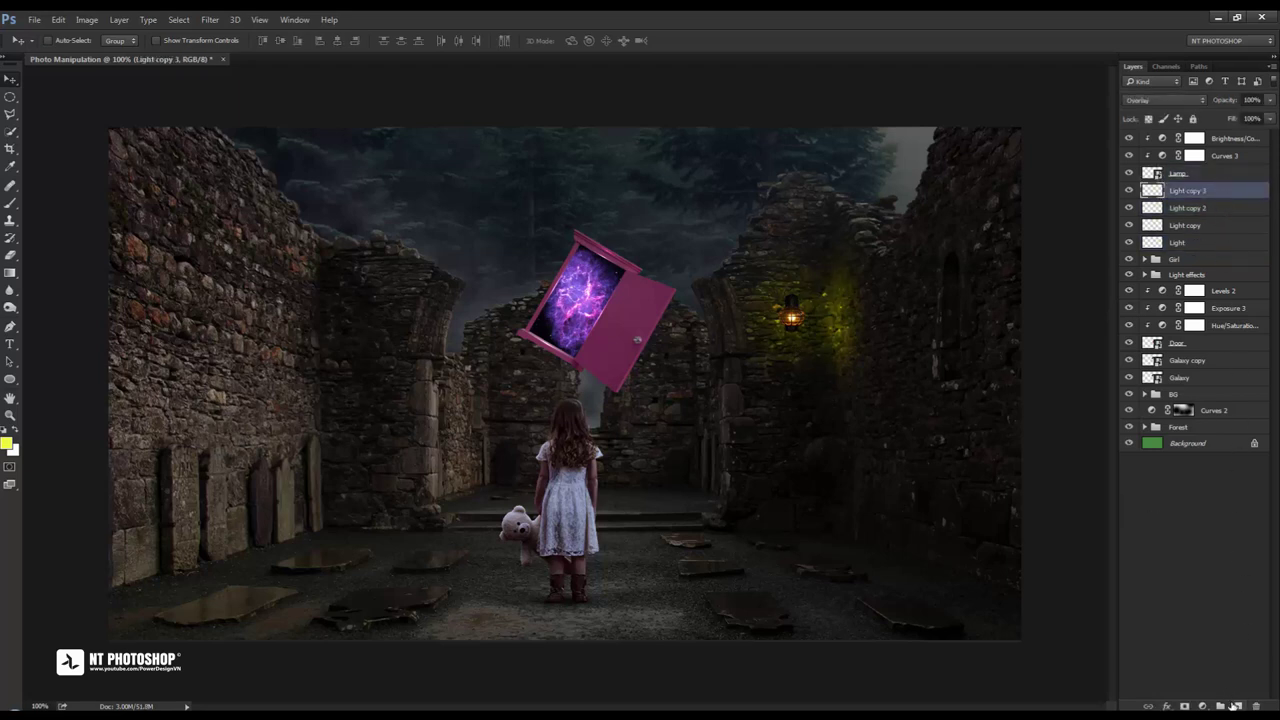
Add a new layer above the light copies named 'Shadow lamp'
left_click(1237, 706)
double_click(1178, 191)
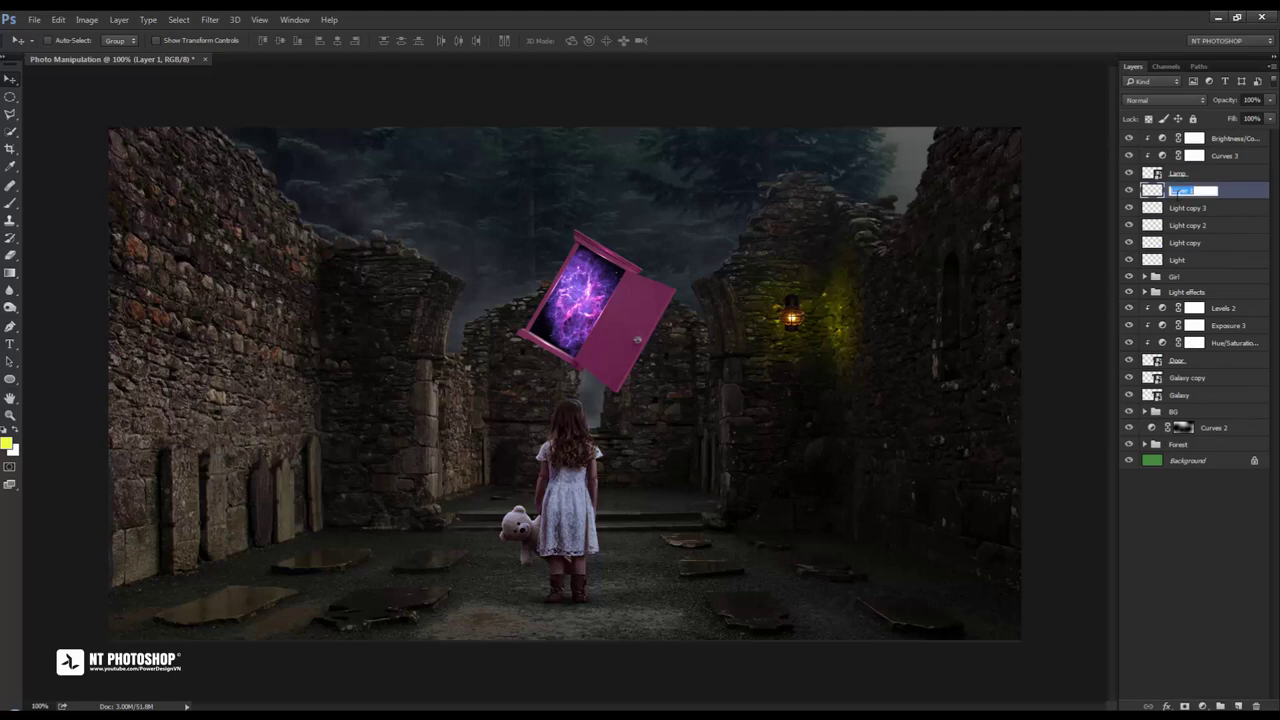
type("Spe")
key("Return")
Paint a soft black shadow under the lamp with a 0%-hardness brush, and set opacity to 57%
scroll(870, 330, "up", 3)
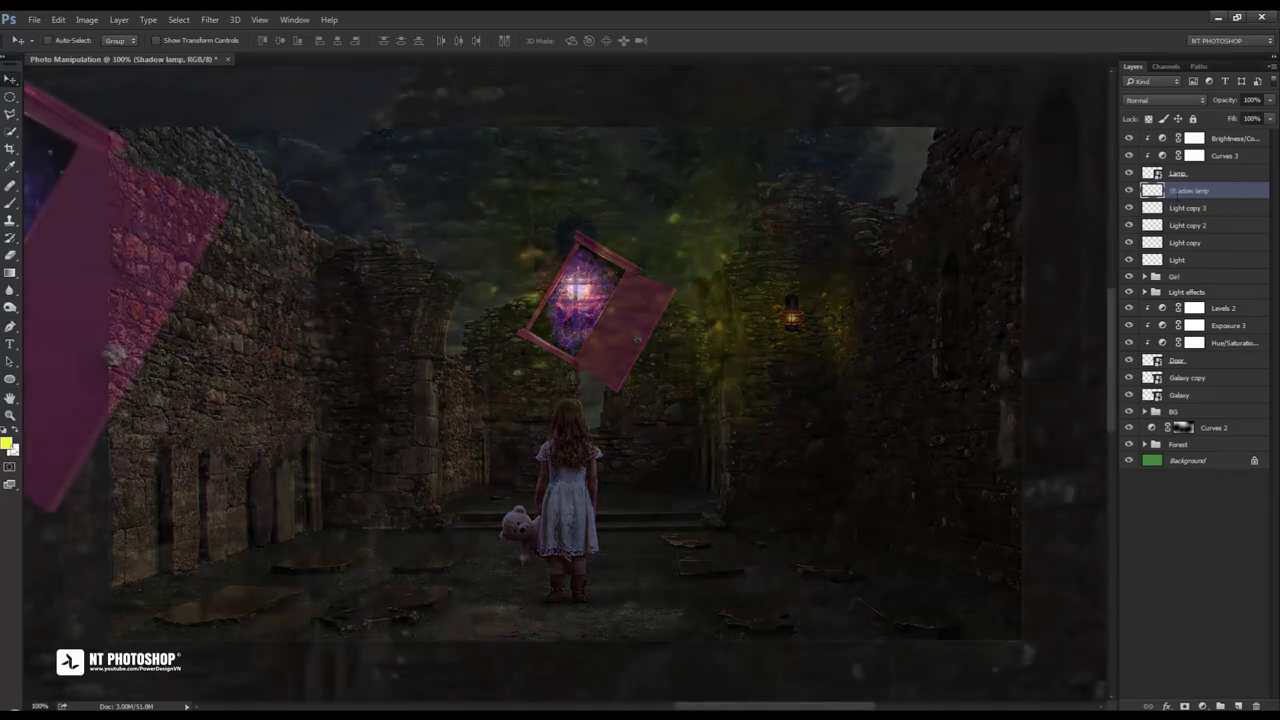
left_click(6, 443)
left_click(1045, 97)
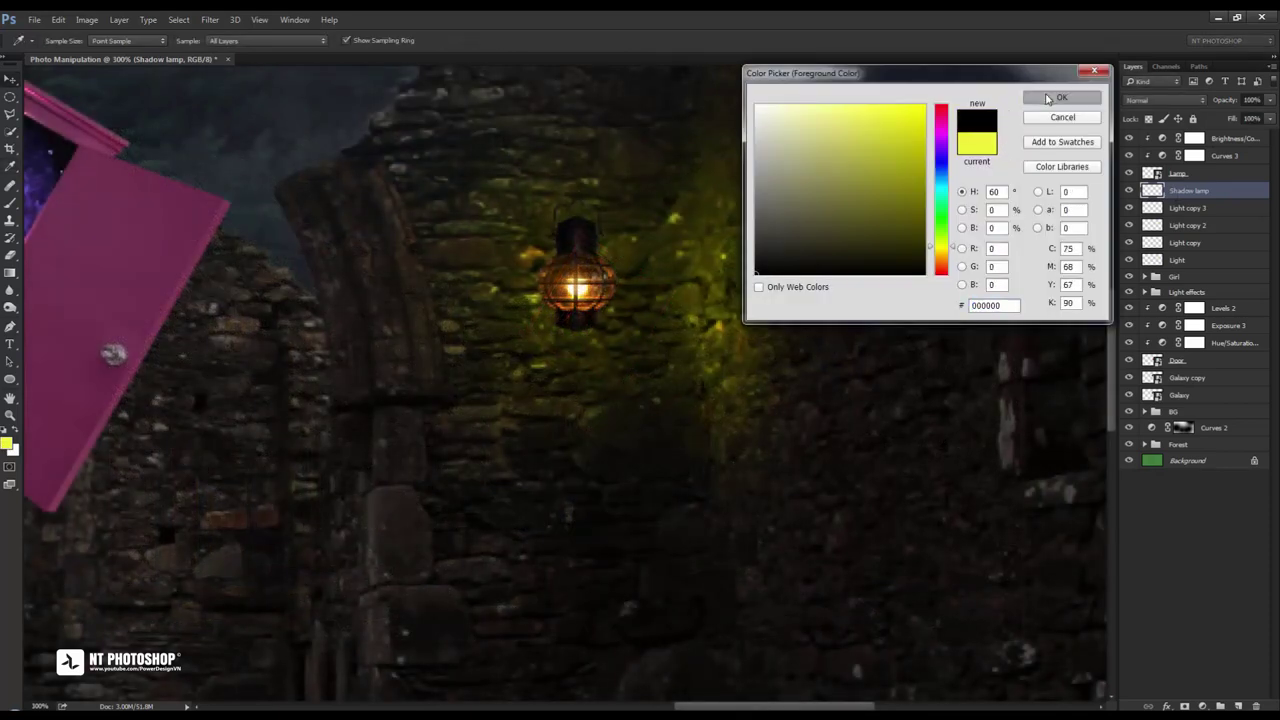
right_click(478, 160)
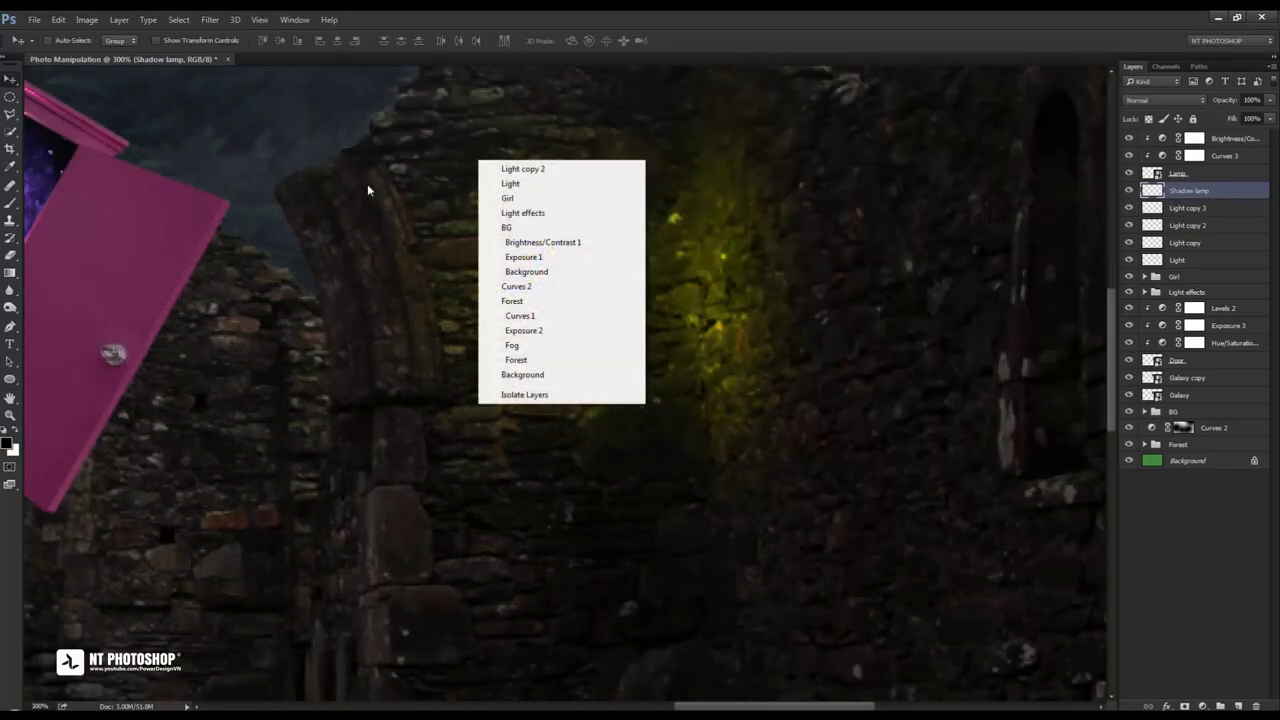
left_click(10, 203)
right_click(385, 270)
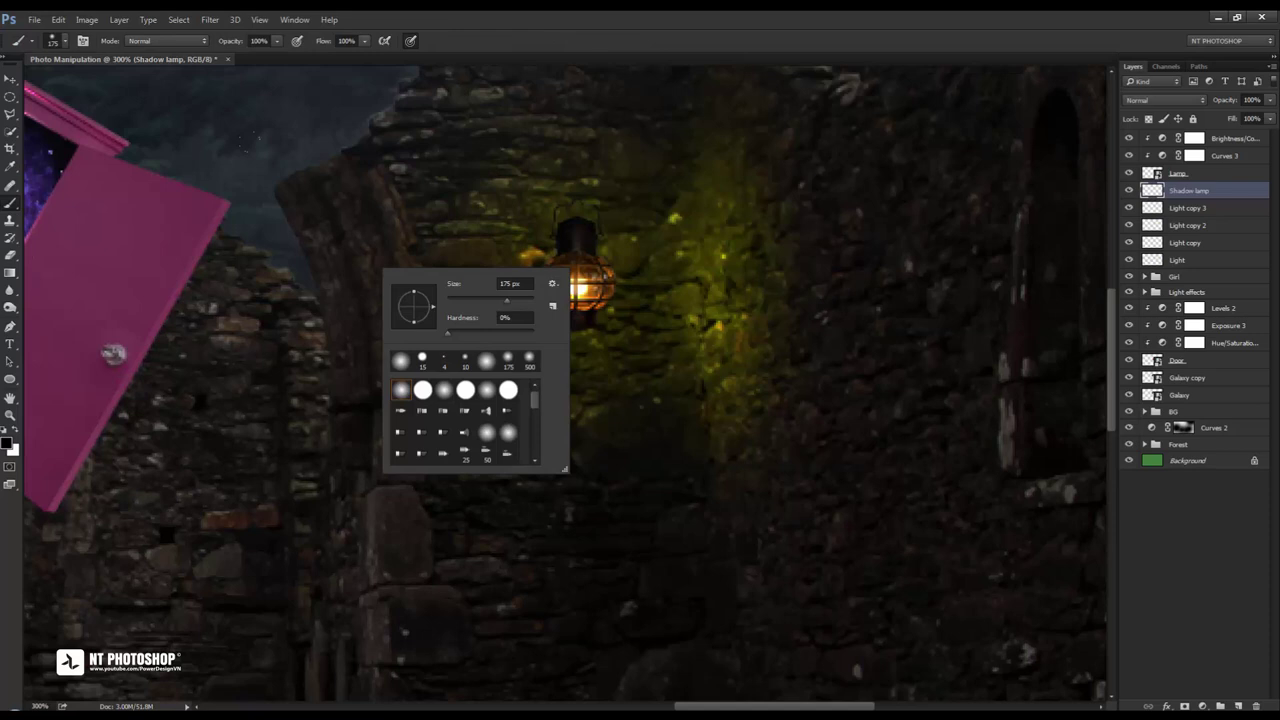
left_click(456, 333)
key("Return")
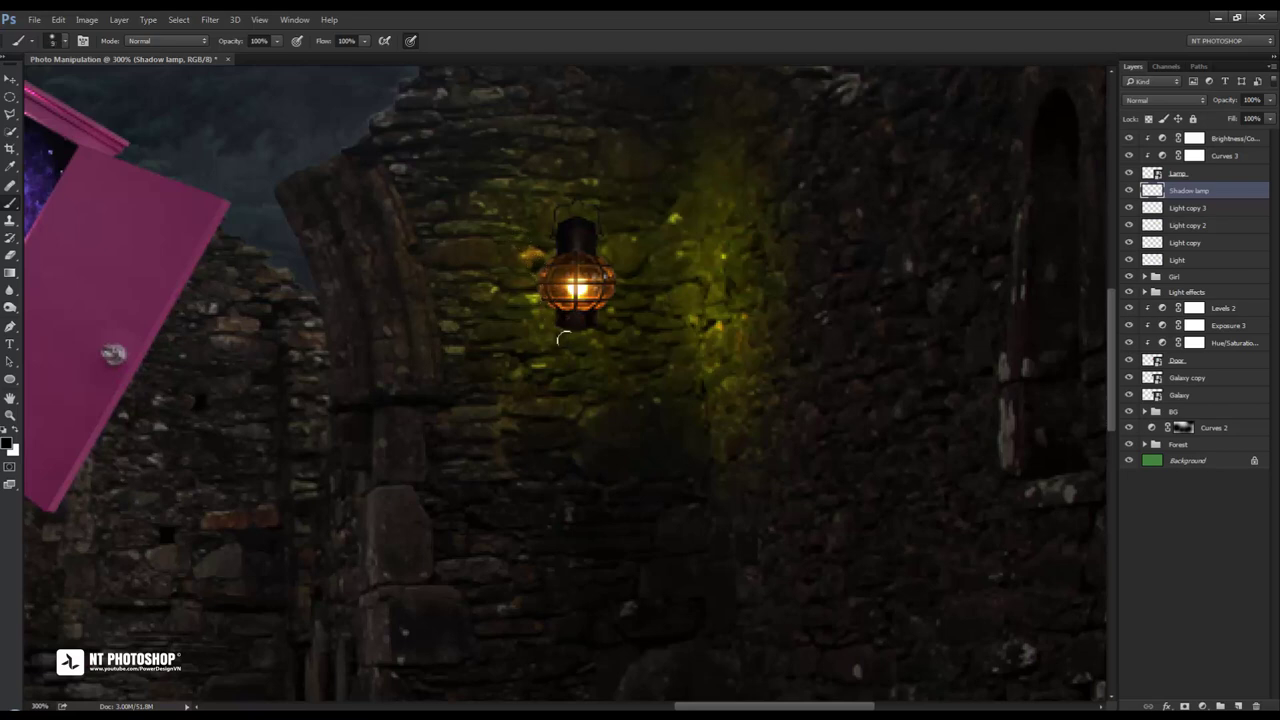
key("[")
key("[")
key("[")
left_click(1272, 101)
left_click(1131, 193)
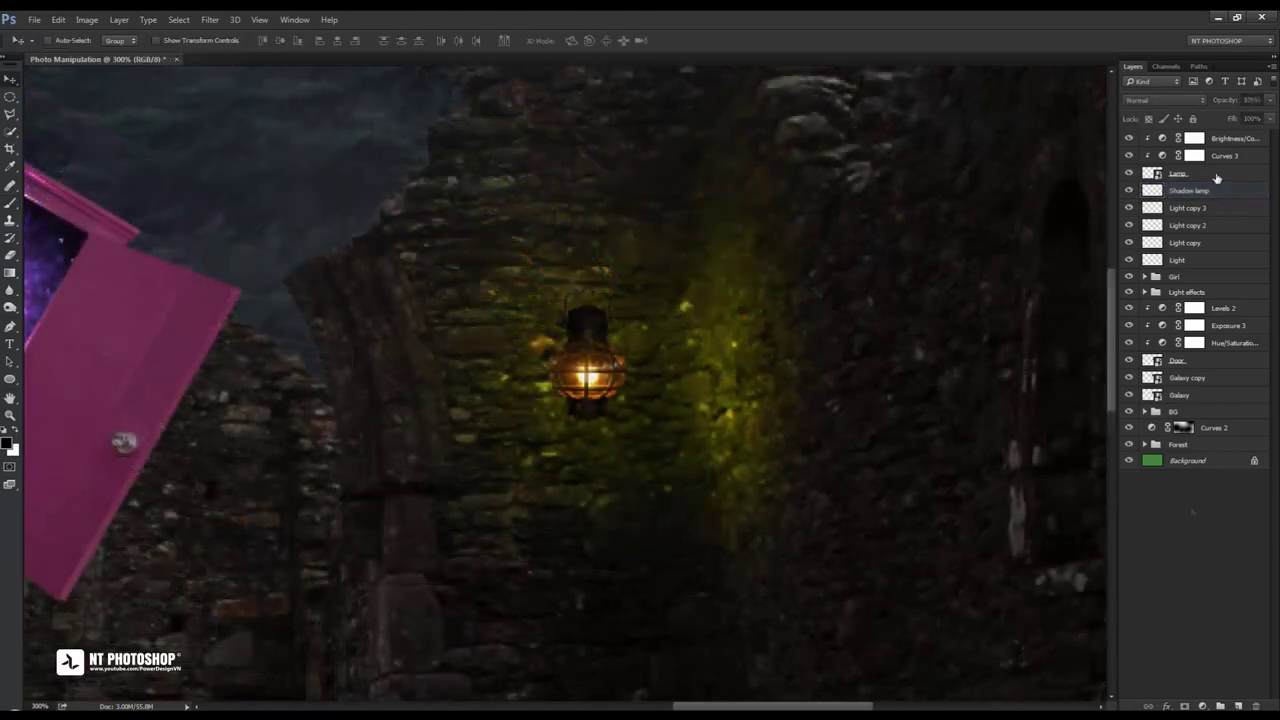
Add a new top layer and draw a small elliptical selection at the lamp's top
left_click(1226, 140)
left_click(1238, 706)
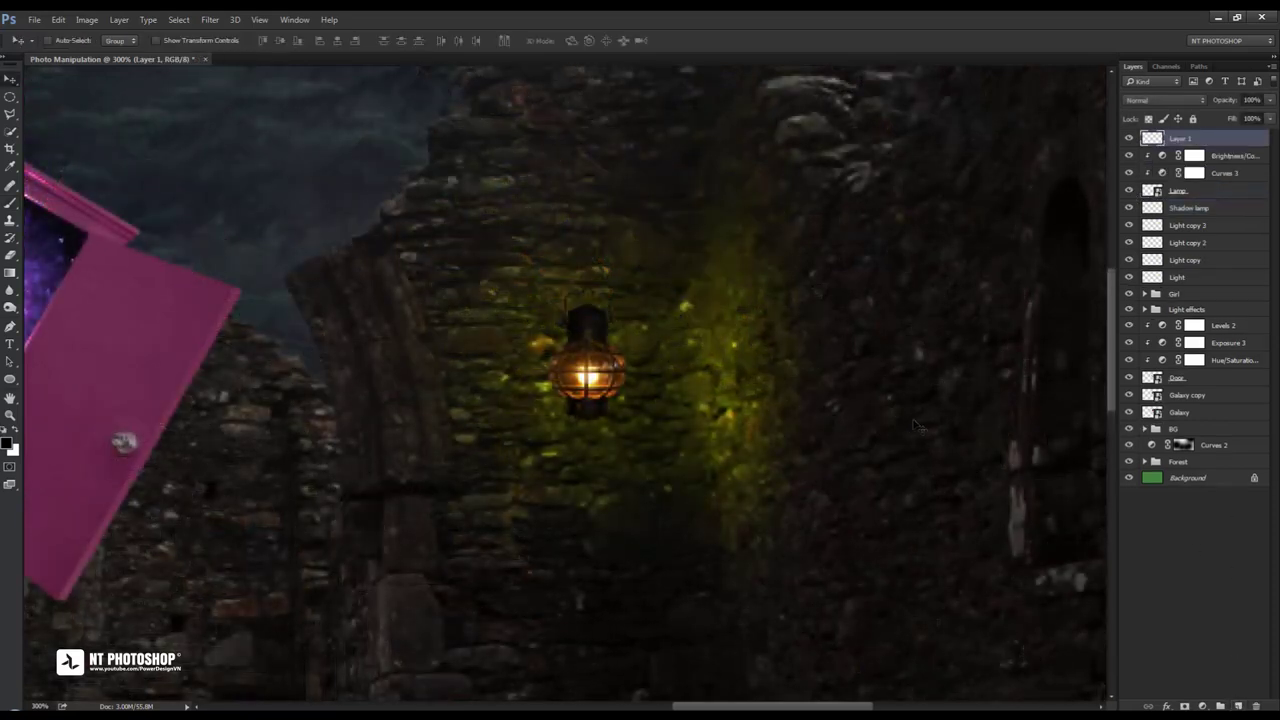
scroll(604, 320, "up", 1)
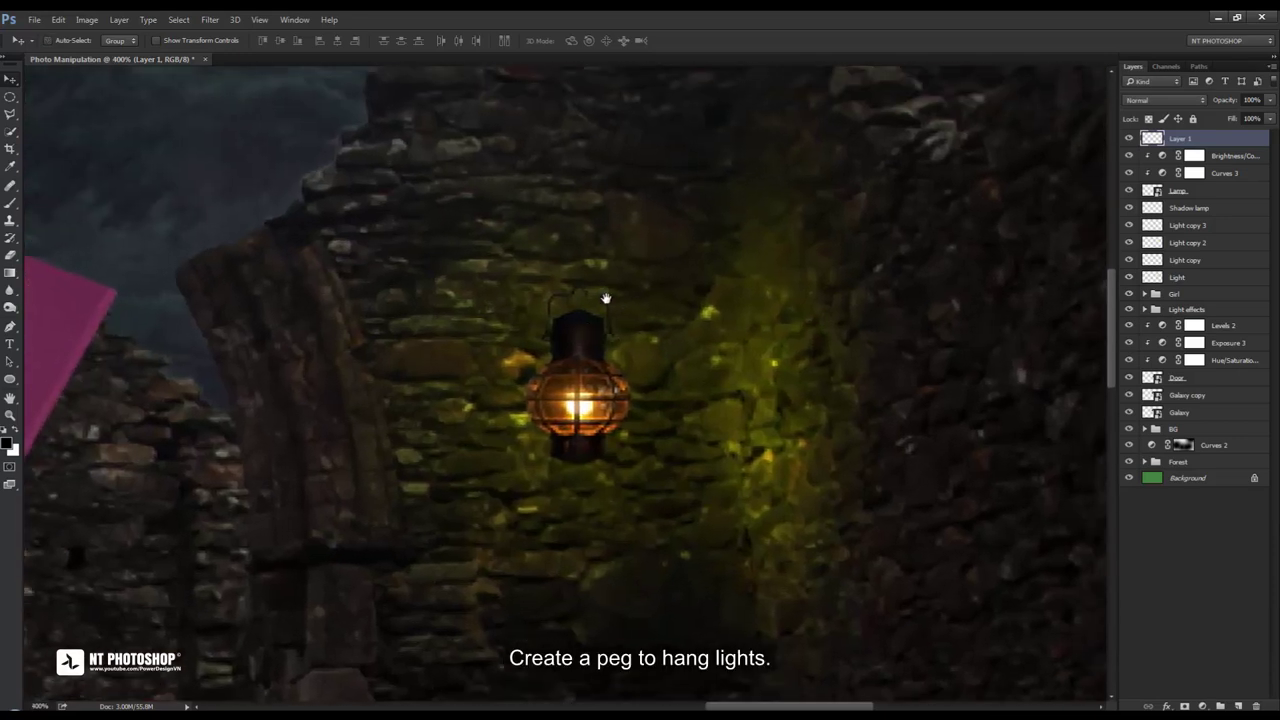
left_click(10, 96)
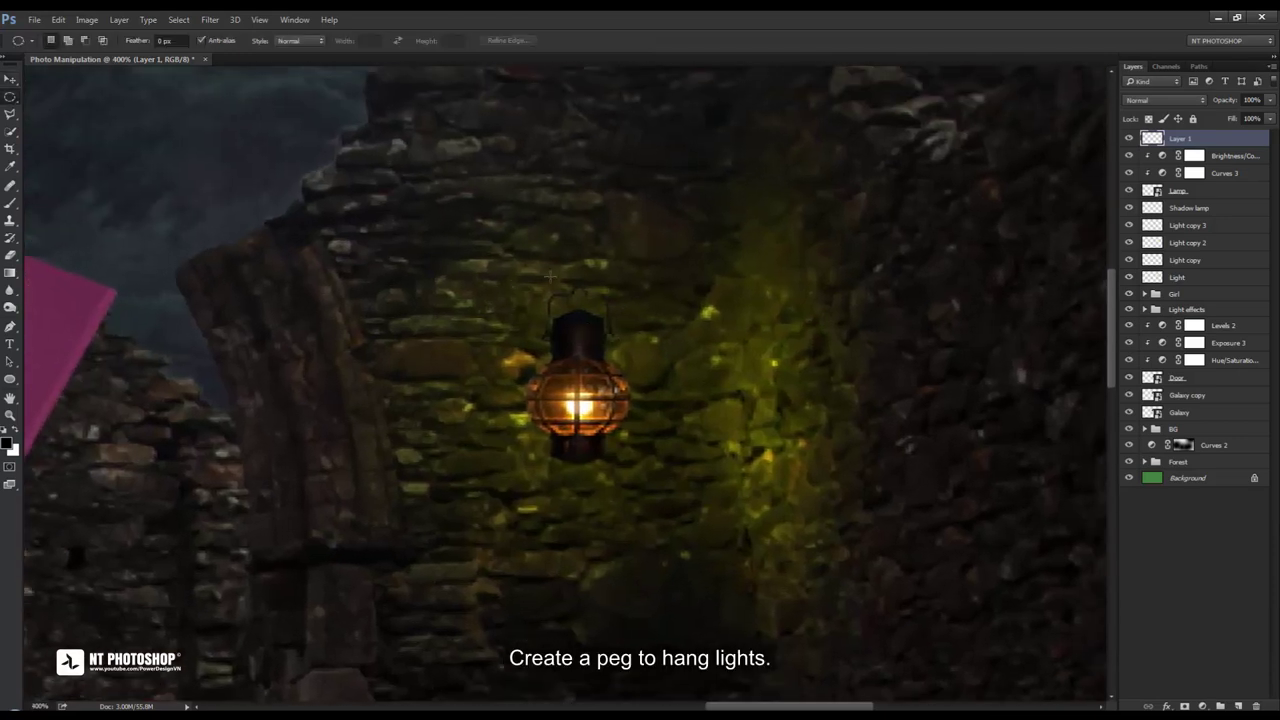
left_click_drag(590, 275, 603, 288)
Fill the circle black as a peg, deselect, and position it on top of the lamp
left_click(7, 443)
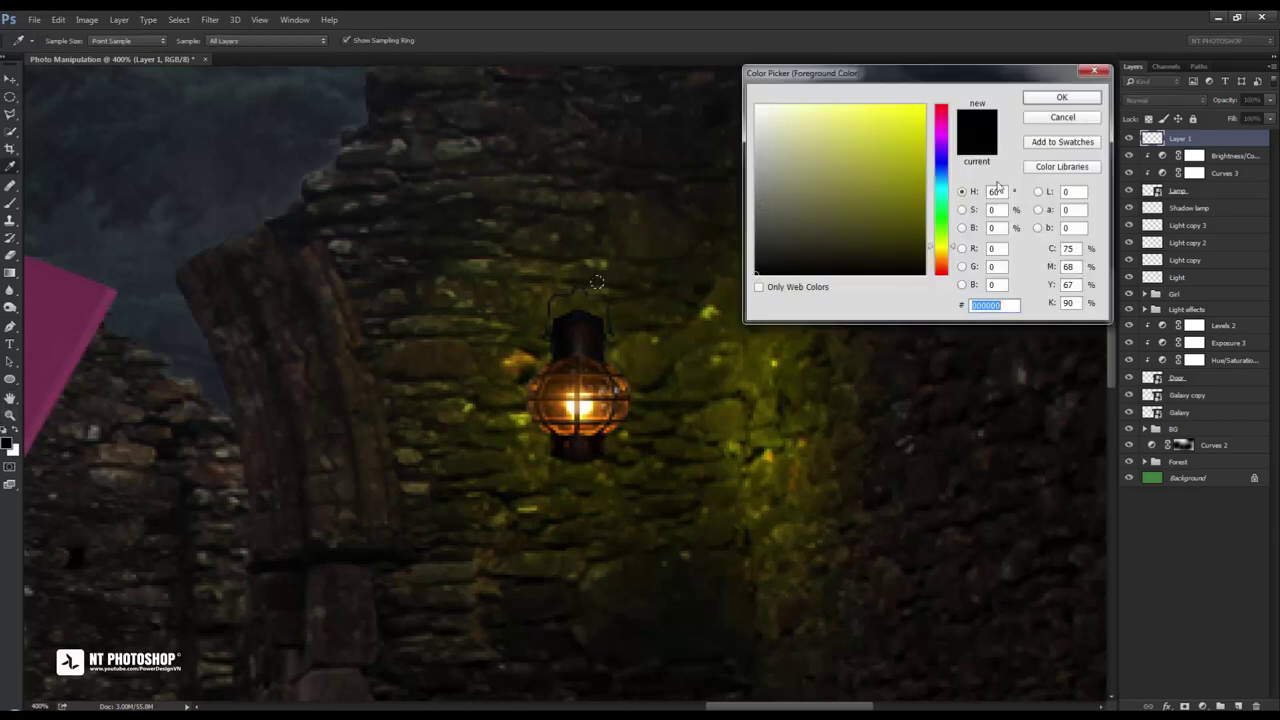
left_click_drag(860, 270, 744, 285)
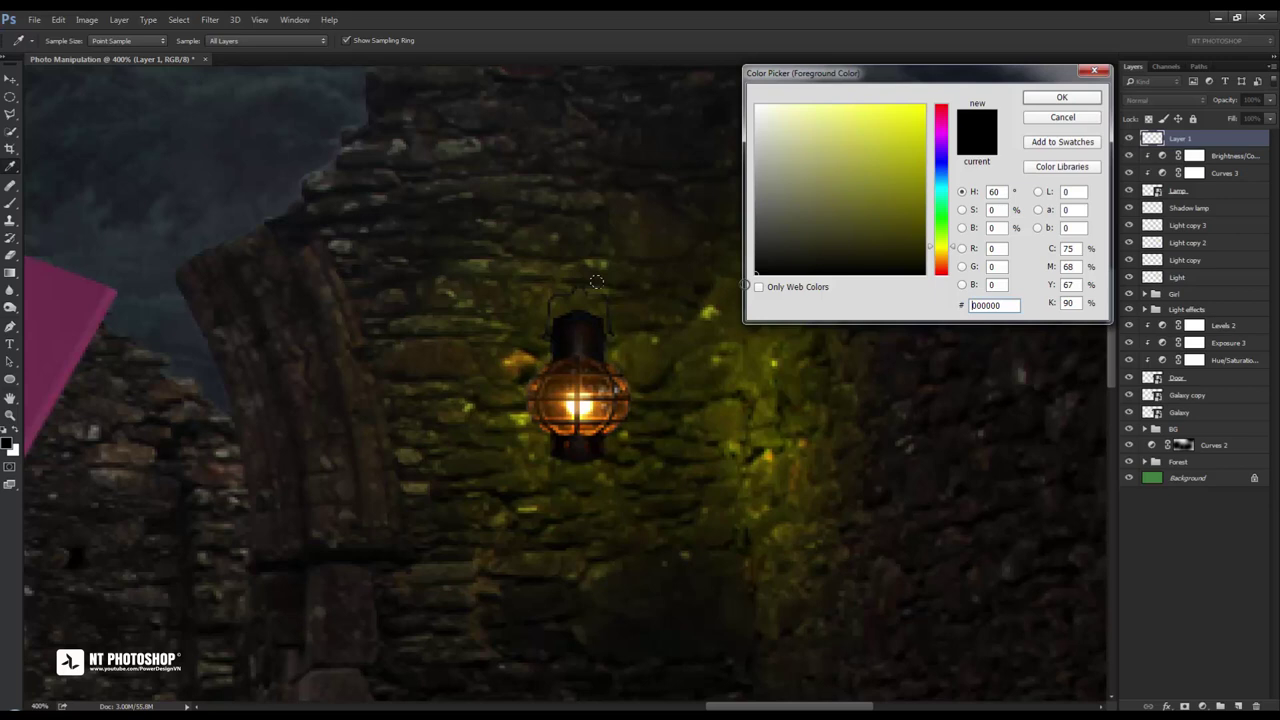
left_click(1040, 100)
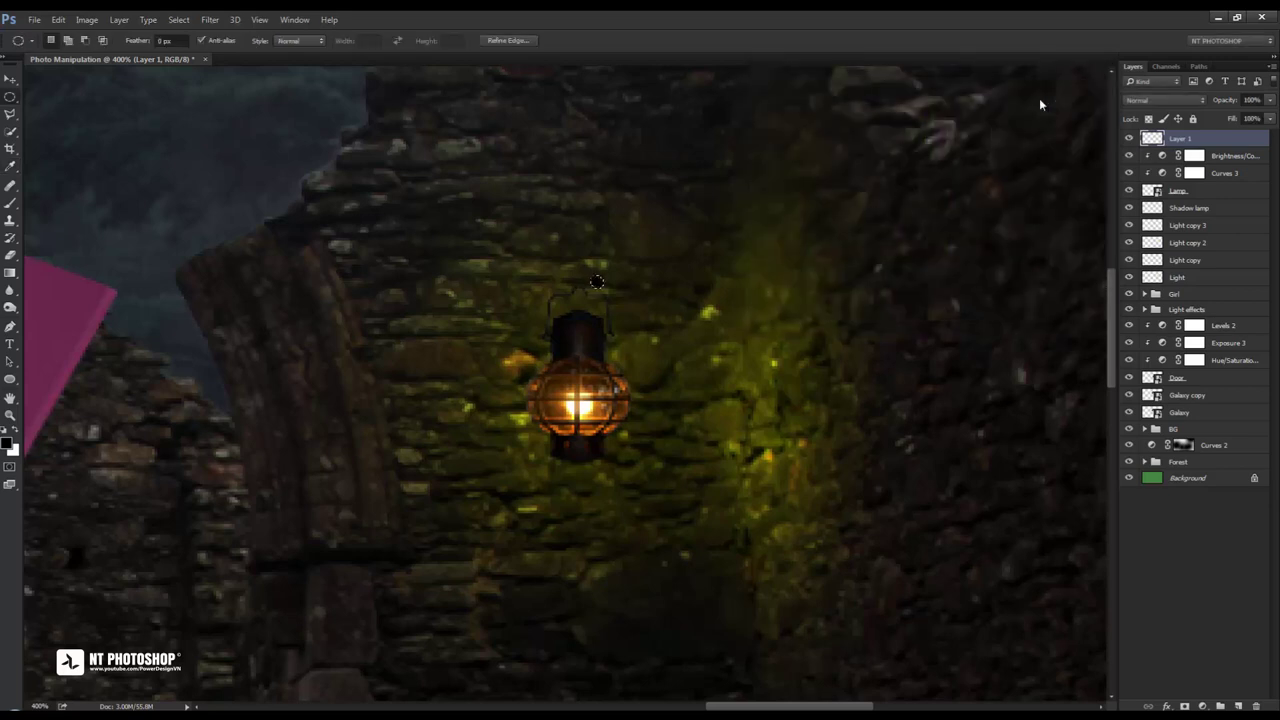
key("ctrl+d")
key("v")
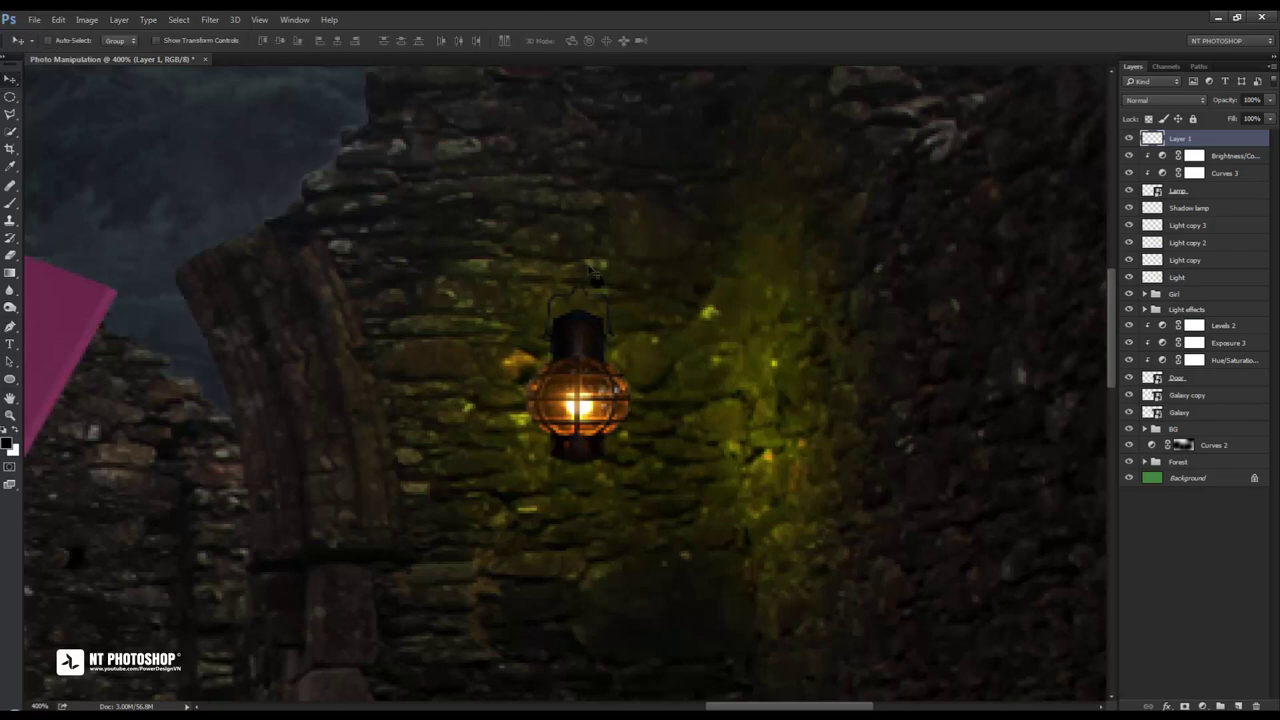
left_click_drag(592, 282, 578, 290)
key("ctrl+1")
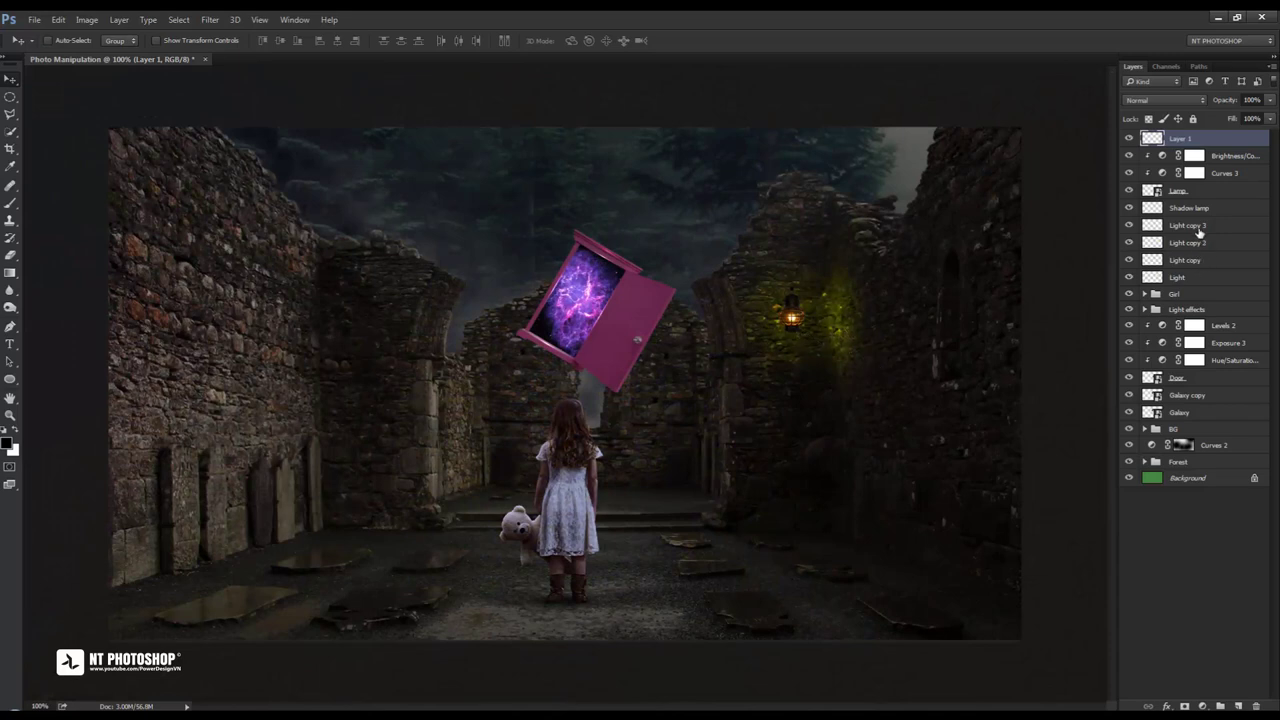
left_click(1129, 208)
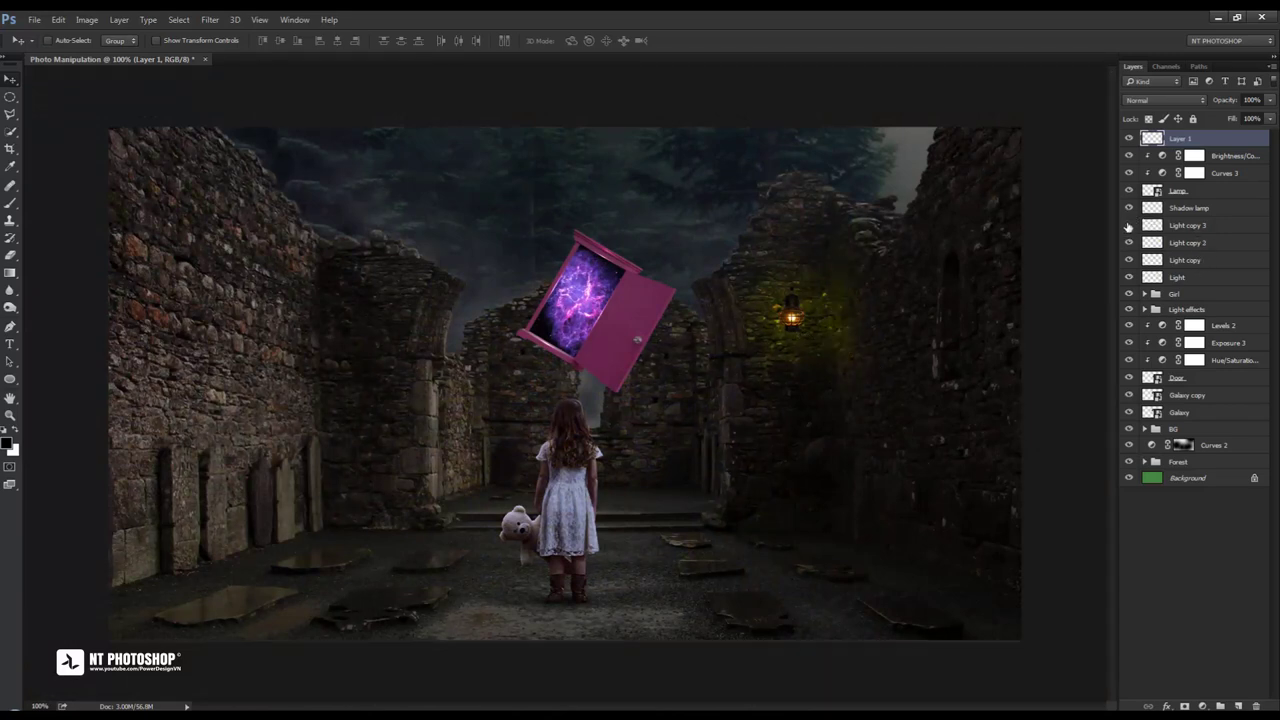
left_click(1128, 226)
left_click(1128, 226)
left_click(1128, 226)
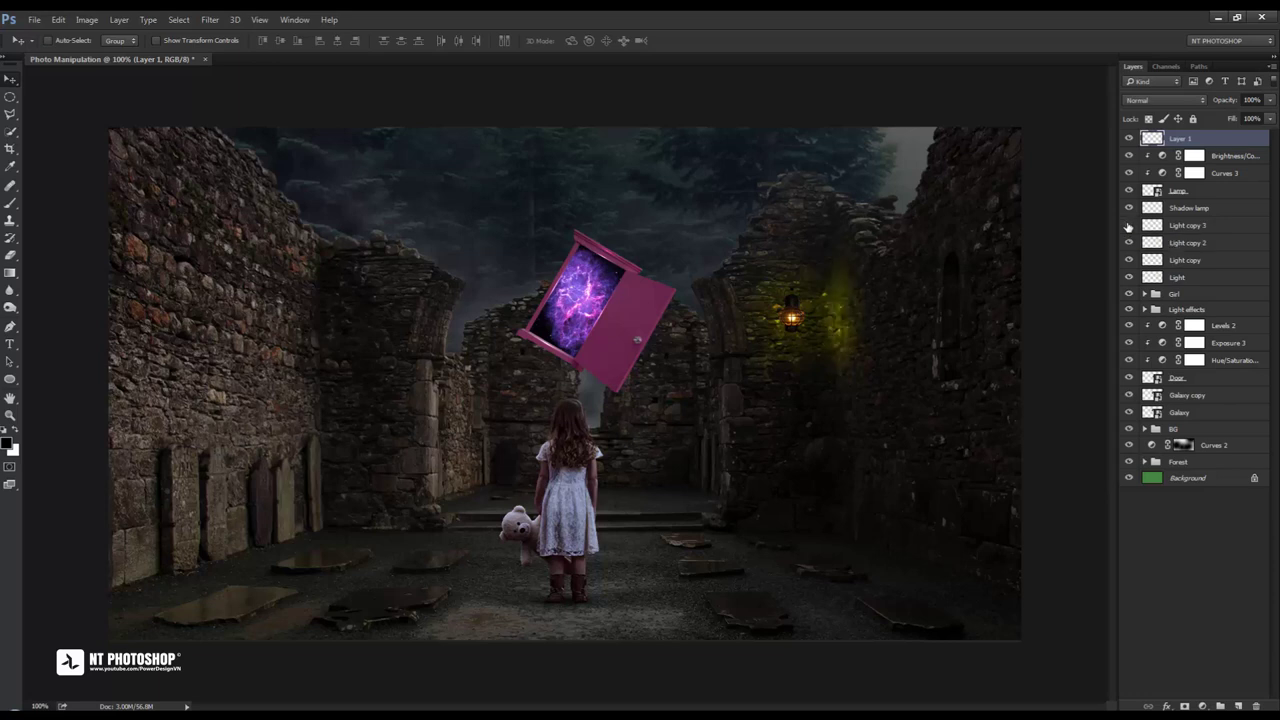
left_click(1128, 226)
left_click(1178, 236)
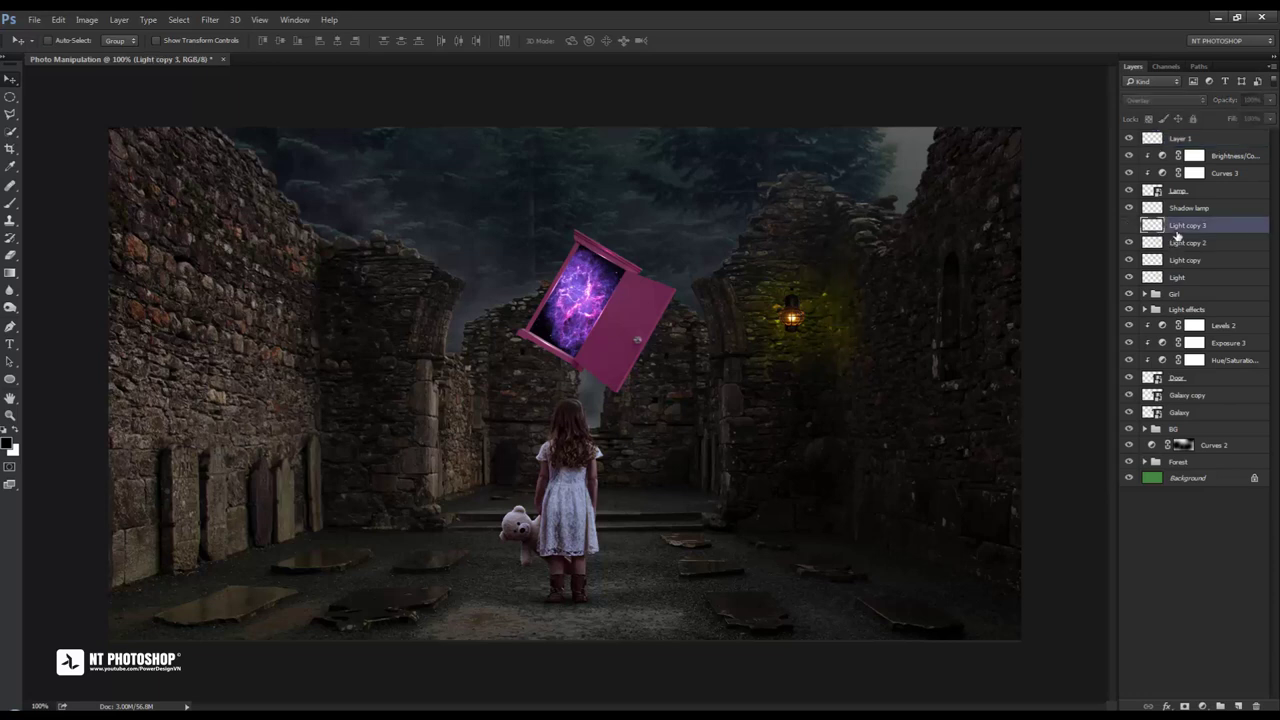
left_click(1128, 226)
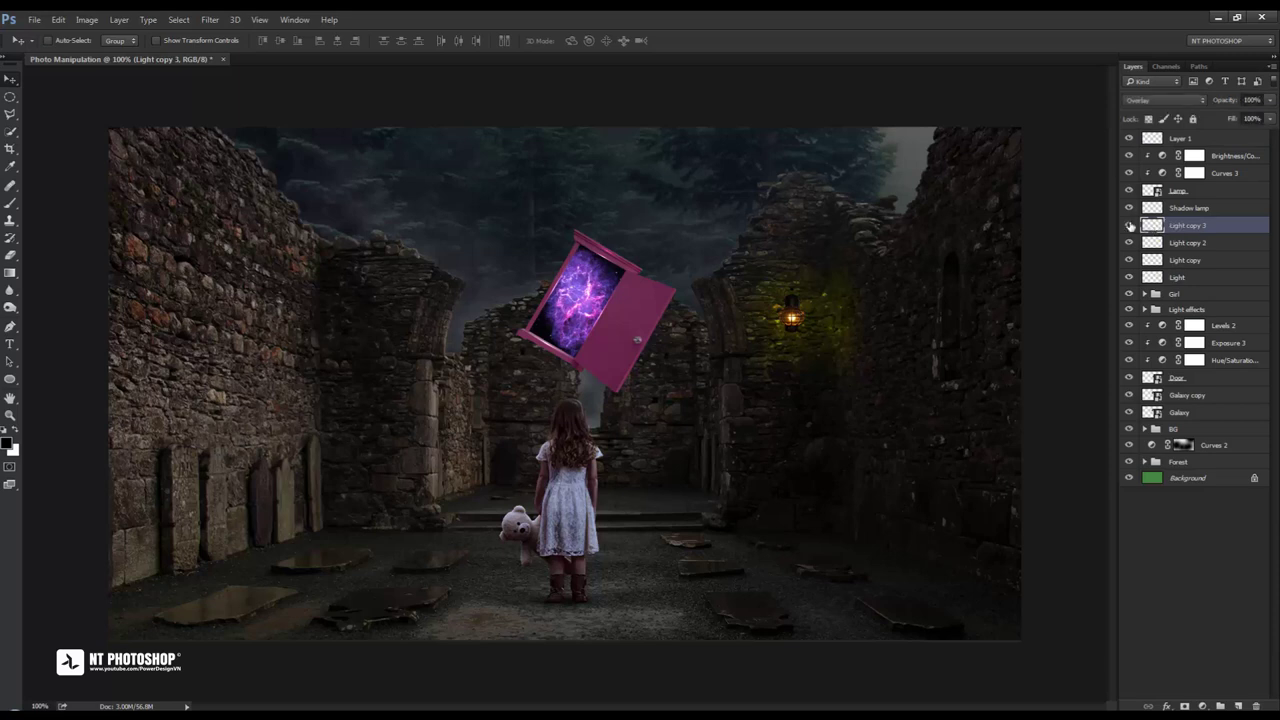
left_click(1205, 280)
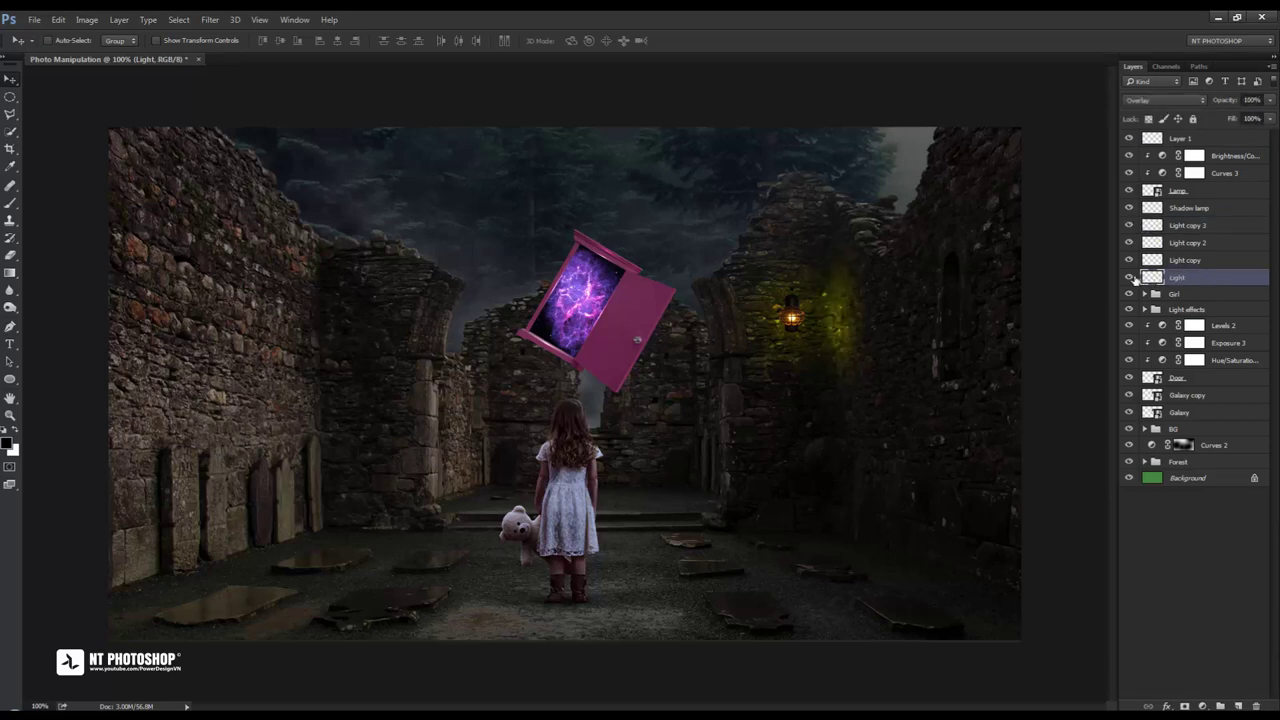
left_click(1129, 278)
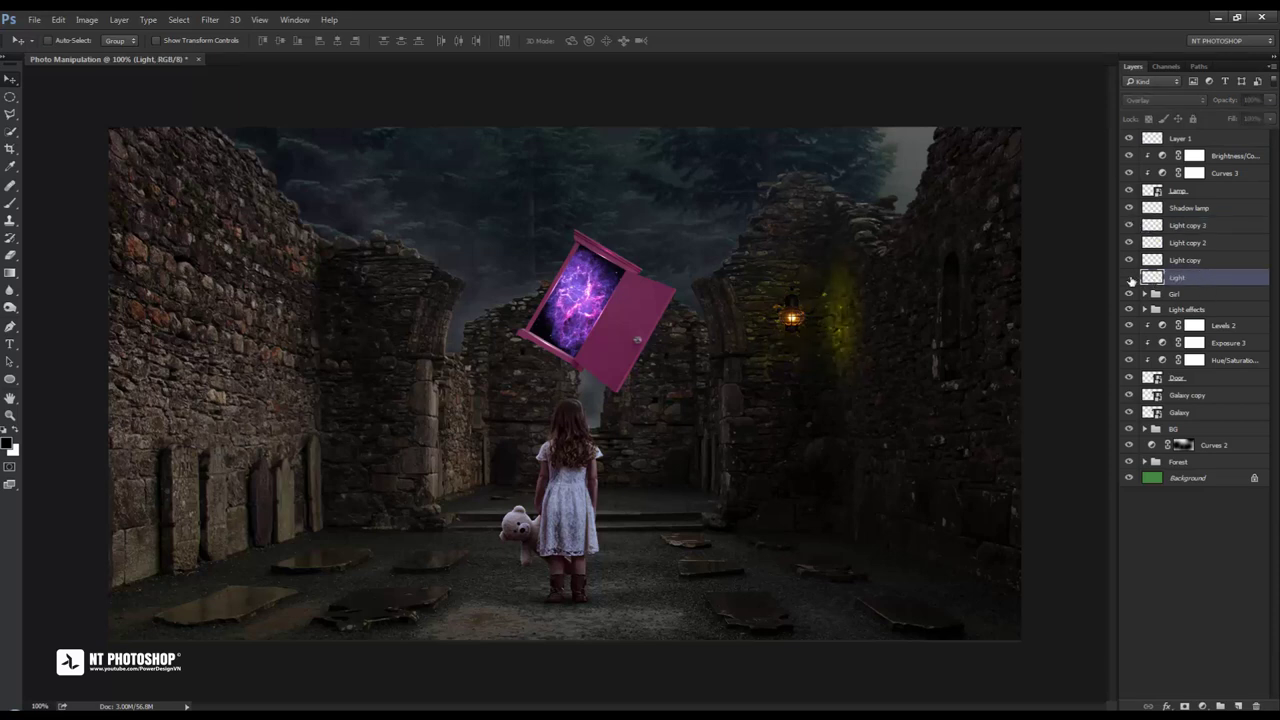
Add a new layer named 'Light 2' above Brightness/Contrast 3
left_click(1216, 159)
left_click(1238, 705)
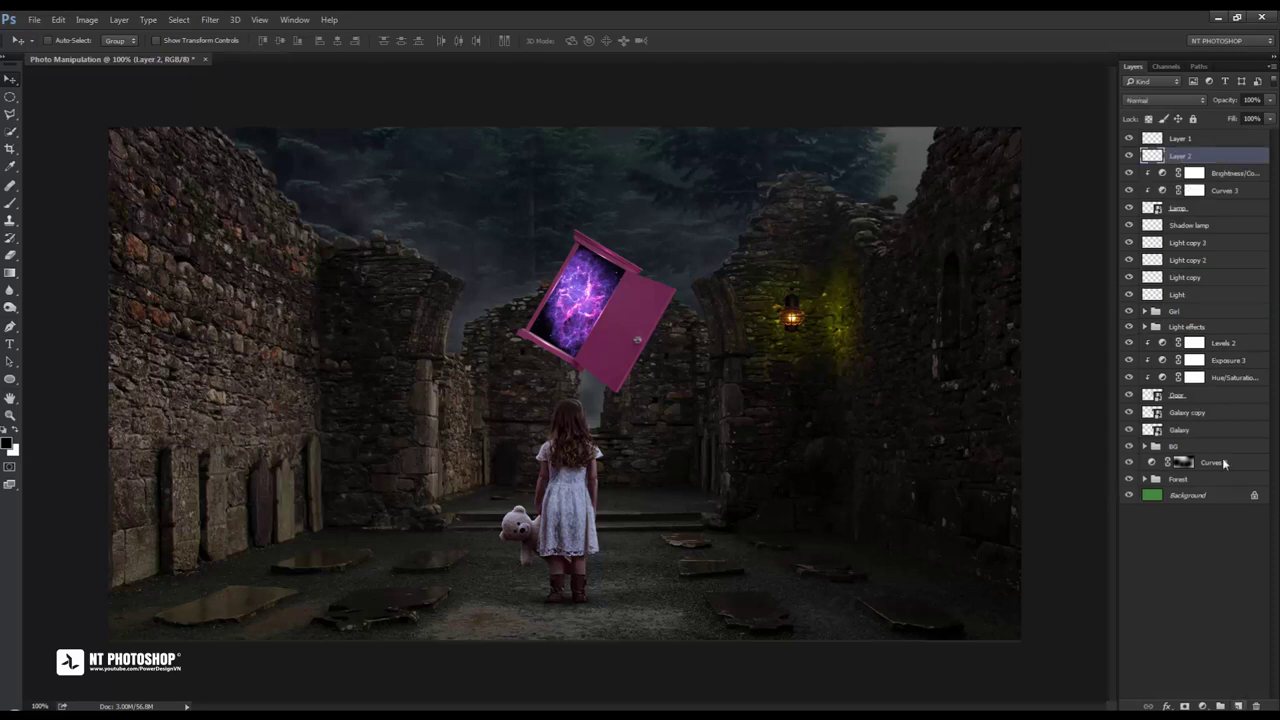
double_click(1180, 157)
type("Light")
key("Return")
Set the foreground colour to bright yellow f0ff4b
left_click(8, 445)
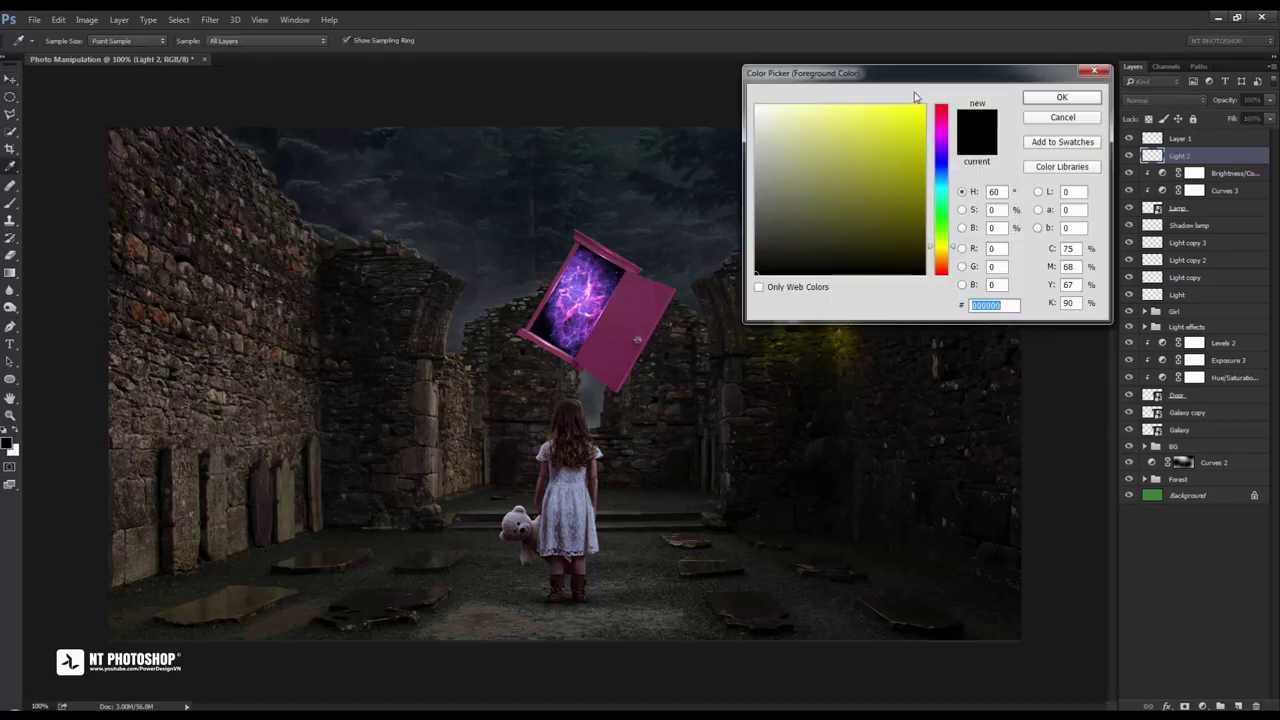
left_click_drag(914, 73, 1053, 72)
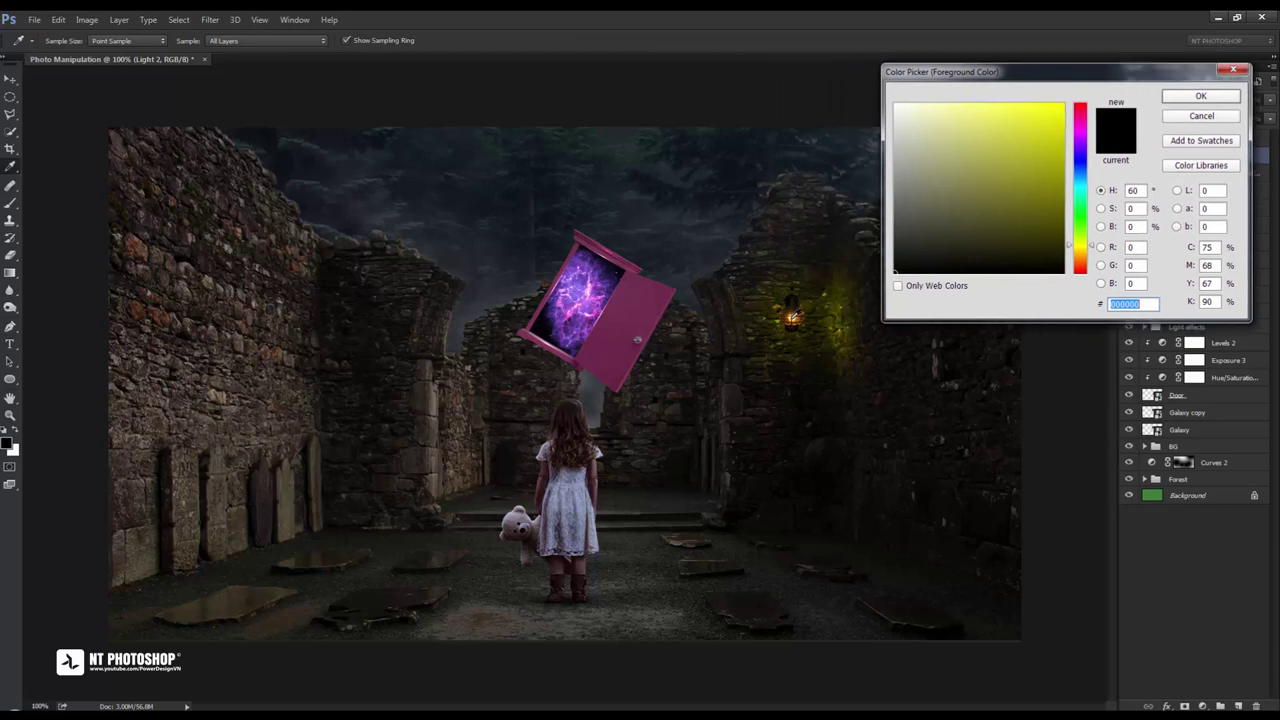
left_click(792, 318)
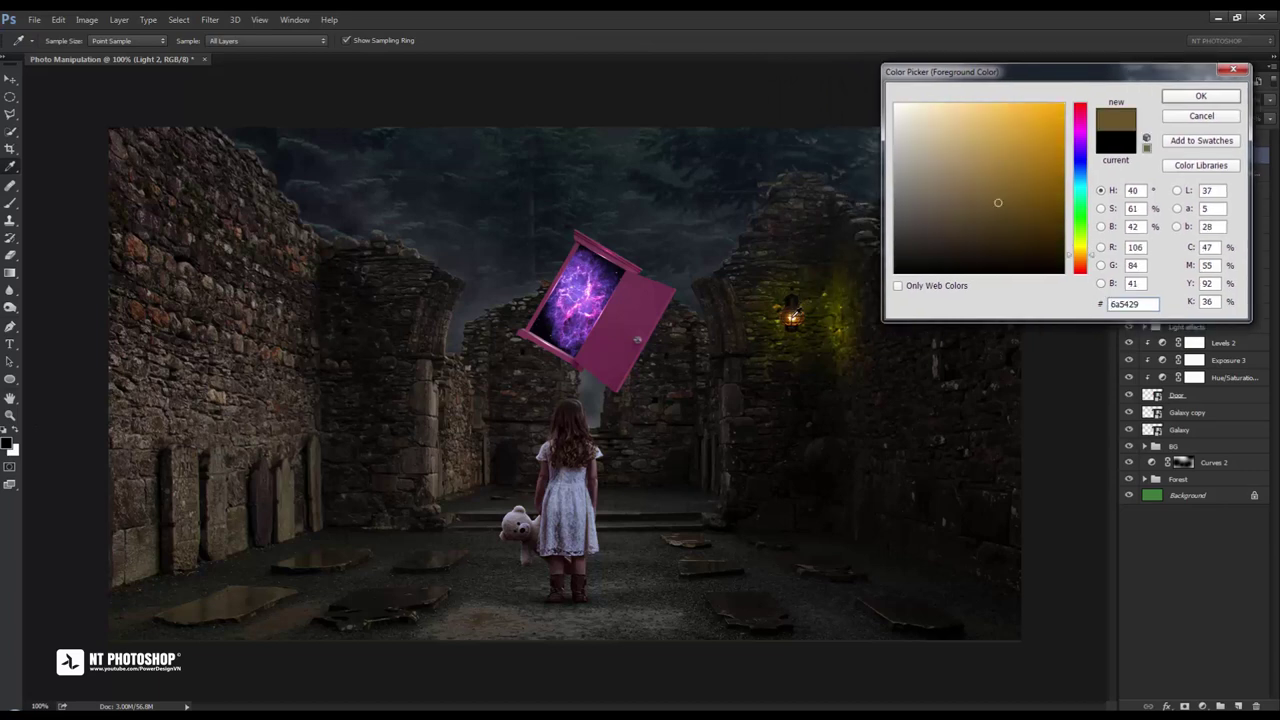
left_click(792, 316)
left_click(1090, 262)
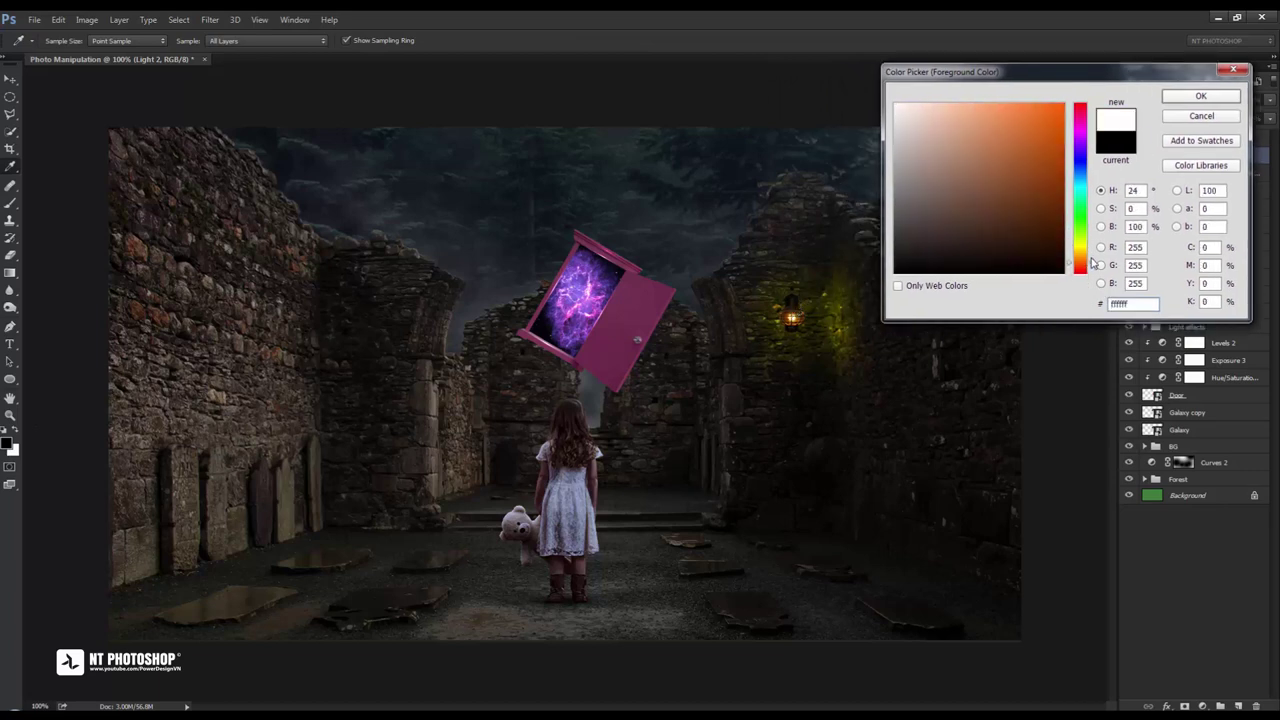
left_click_drag(1092, 262, 1092, 243)
left_click_drag(1011, 114, 1013, 103)
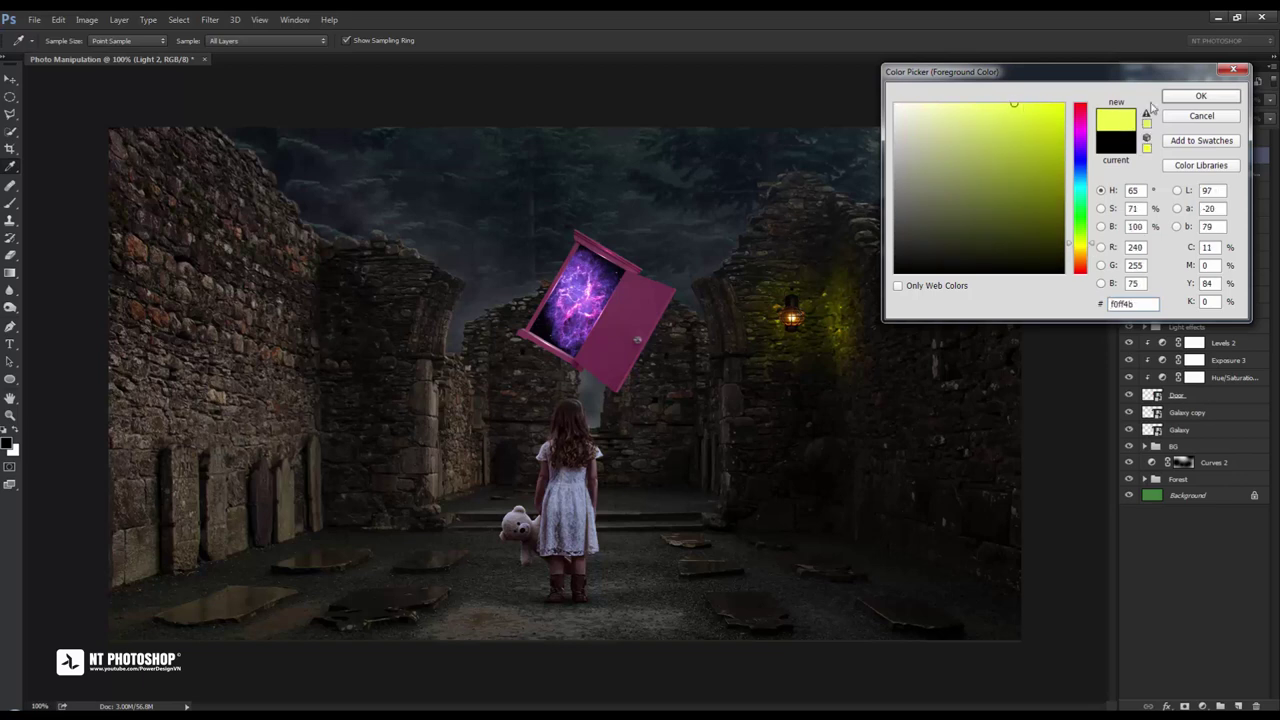
left_click(1201, 96)
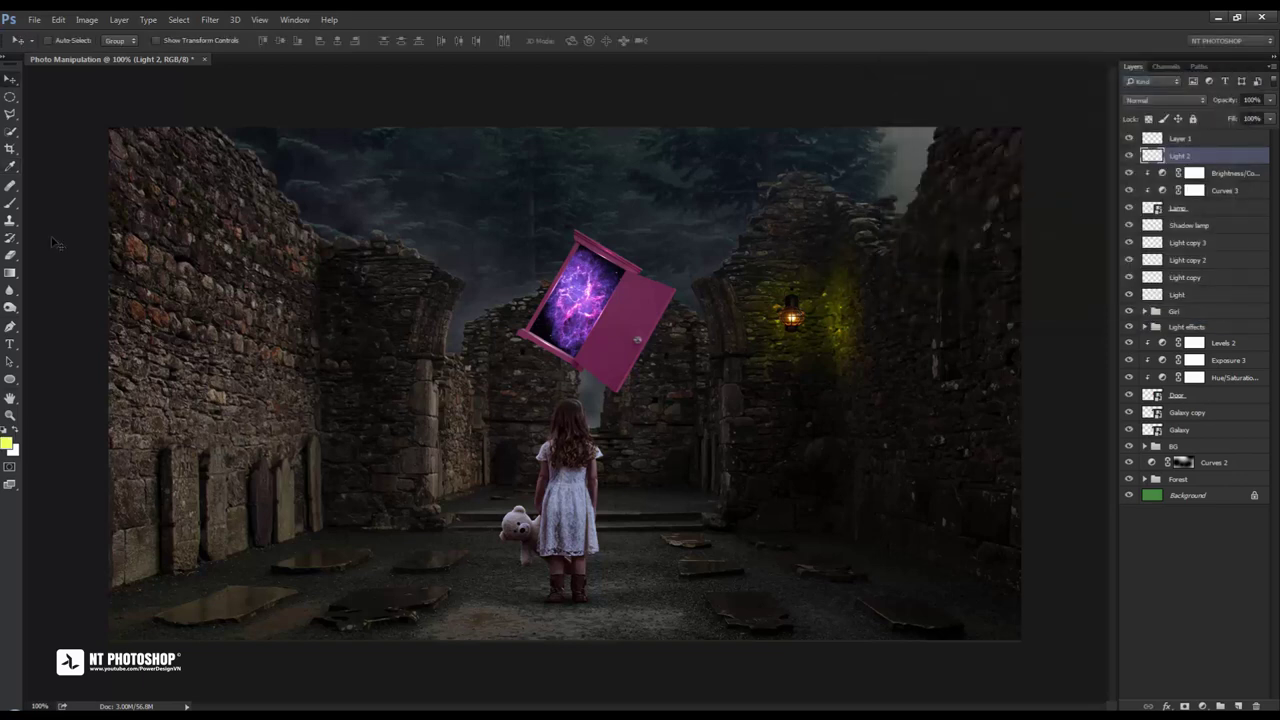
Paint a soft yellow glow over the right lantern and blend it as Soft Light
left_click(11, 204)
right_click(510, 350)
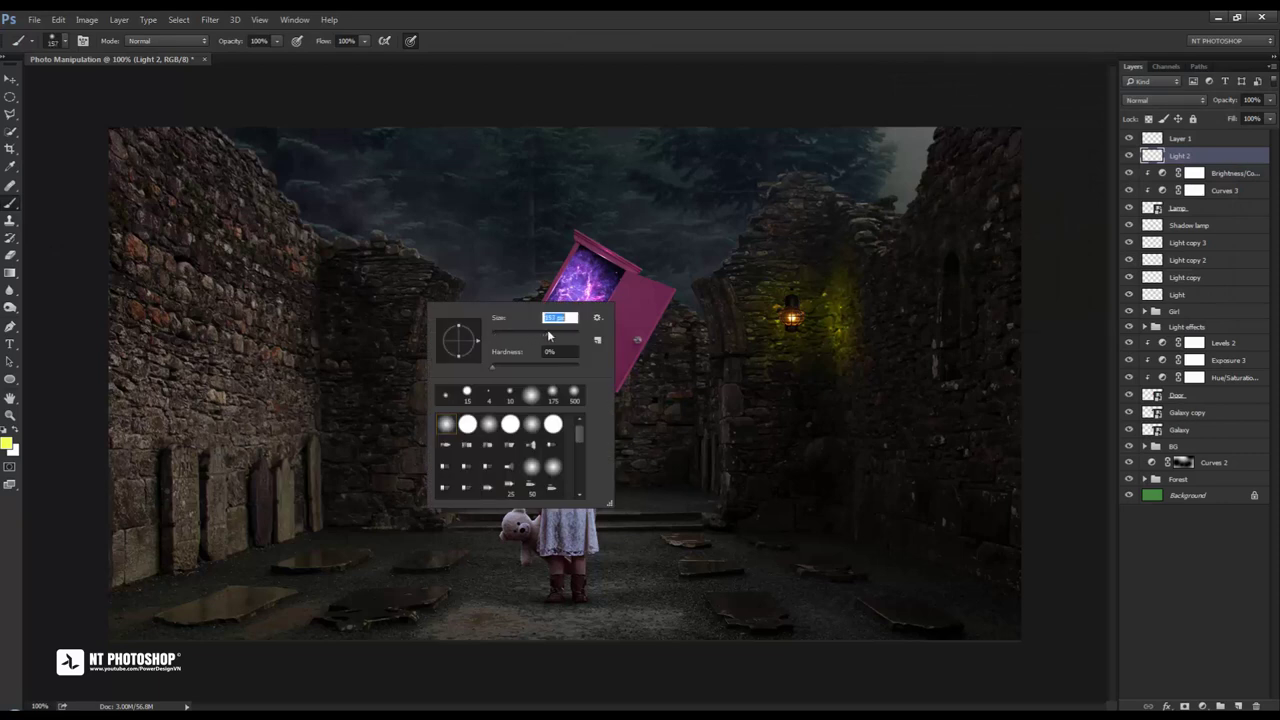
key("Return")
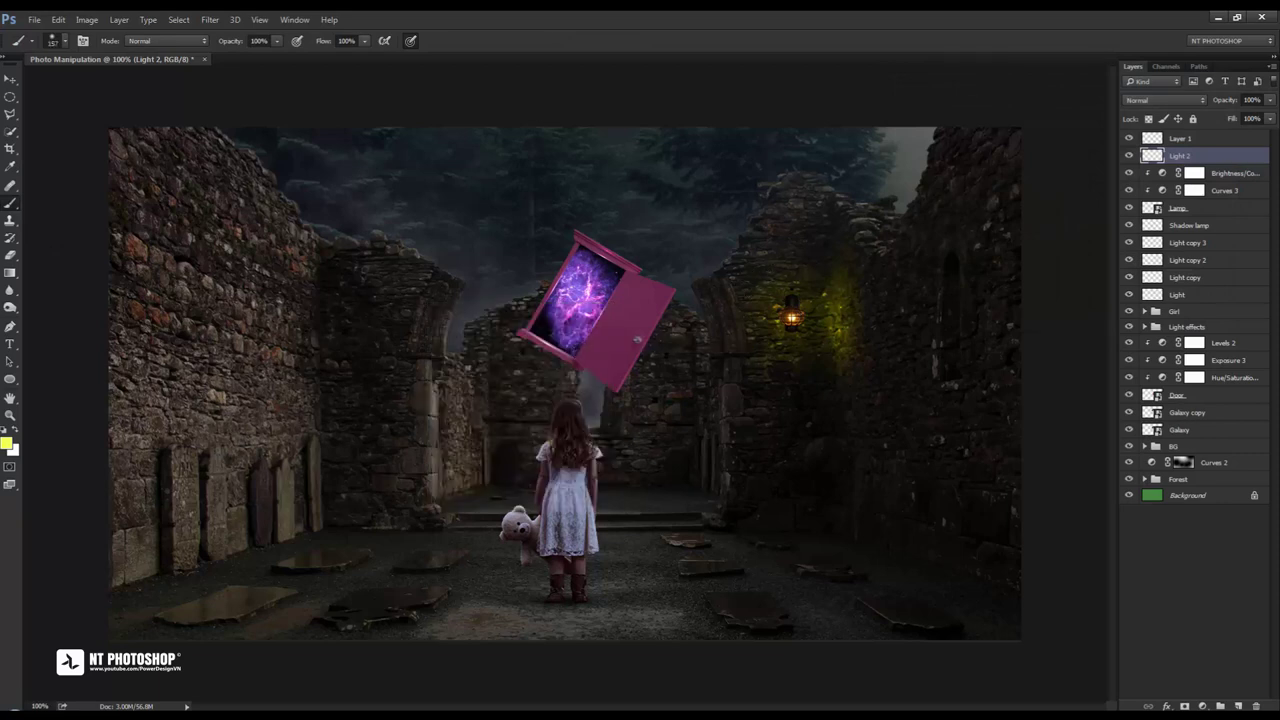
left_click(790, 318)
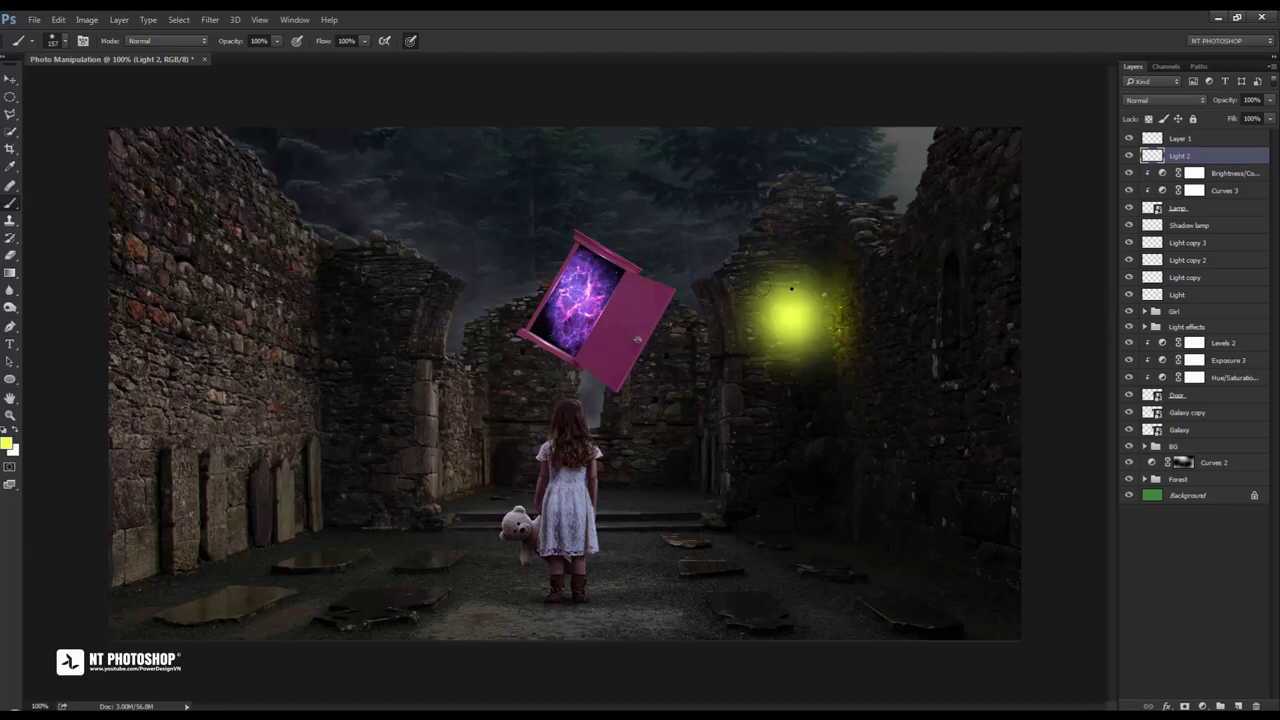
left_click(1157, 100)
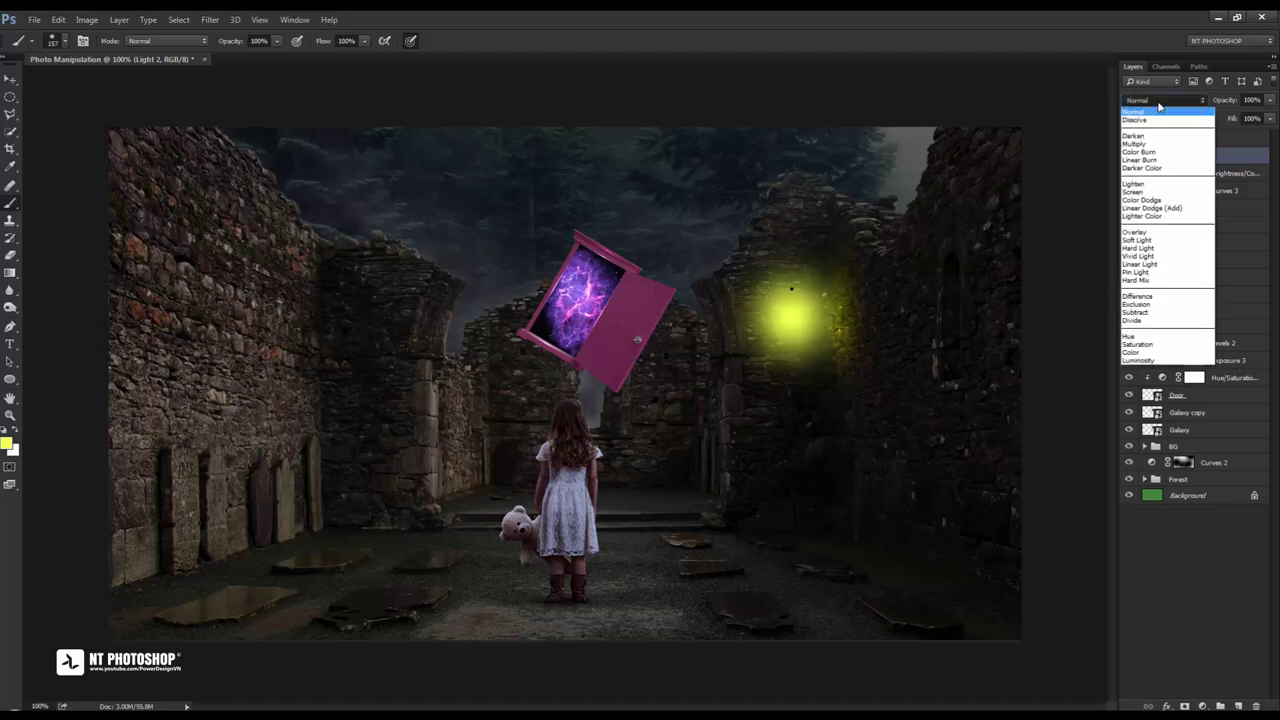
left_click(1163, 242)
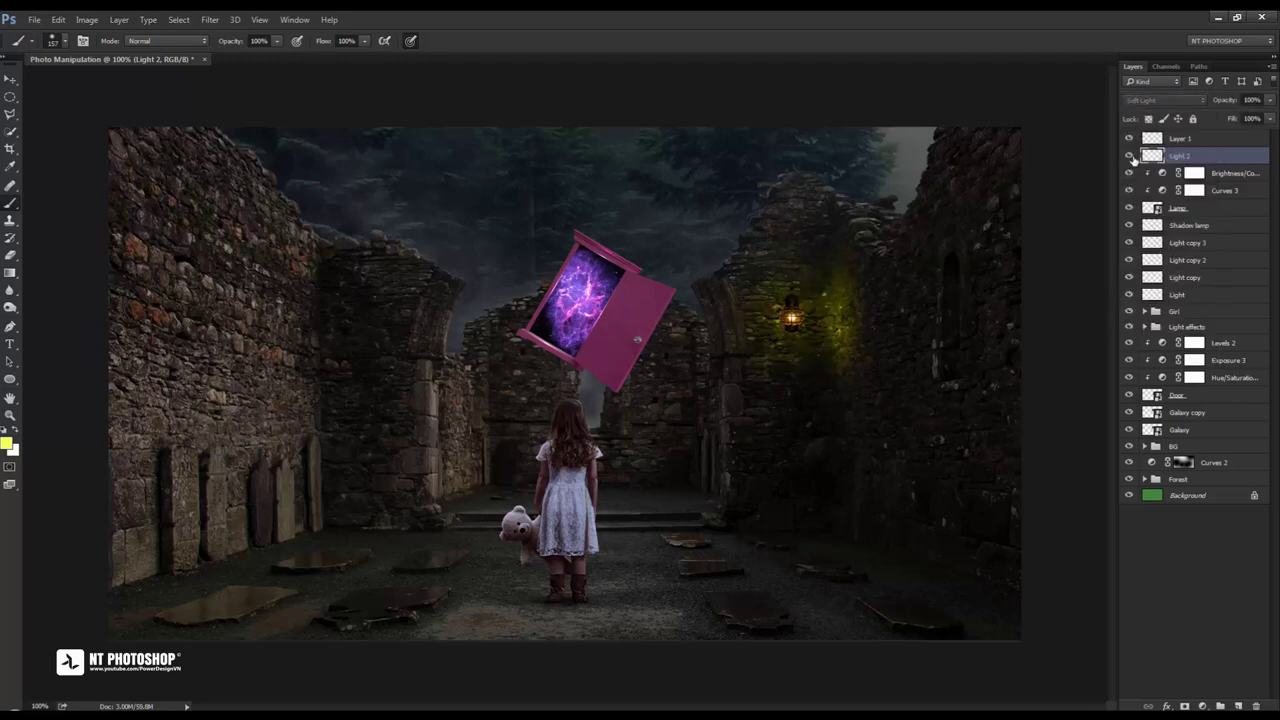
Scale the glow down proportionally around the lantern and zoom in on it
key("ctrl+t")
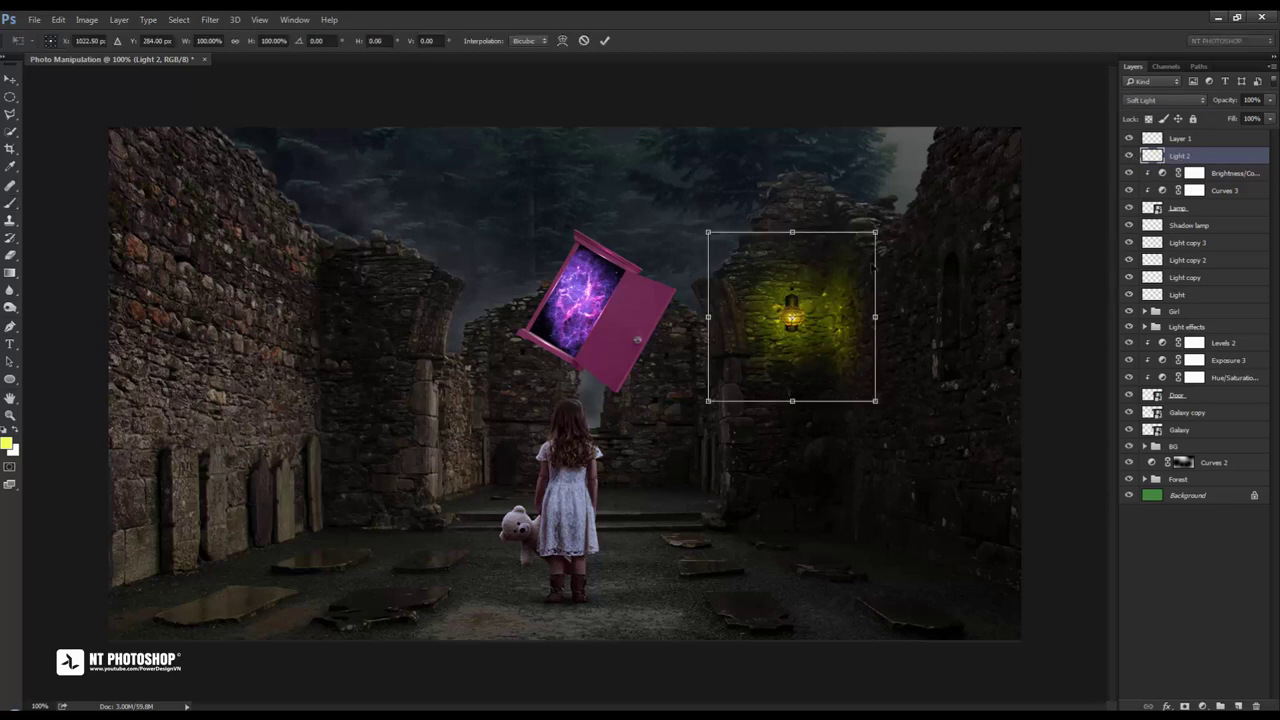
left_click_drag(876, 232, 841, 267)
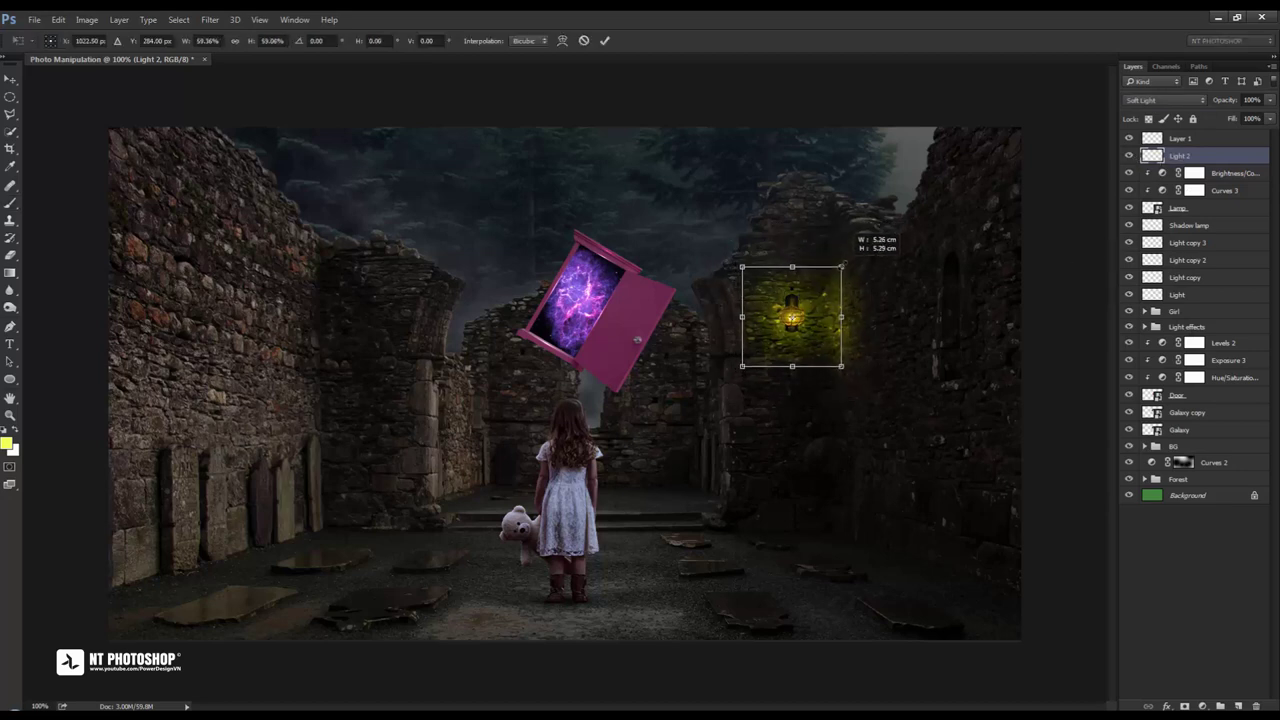
left_click(606, 43)
key("ctrl+plus")
left_click_drag(819, 223, 490, 275, "space")
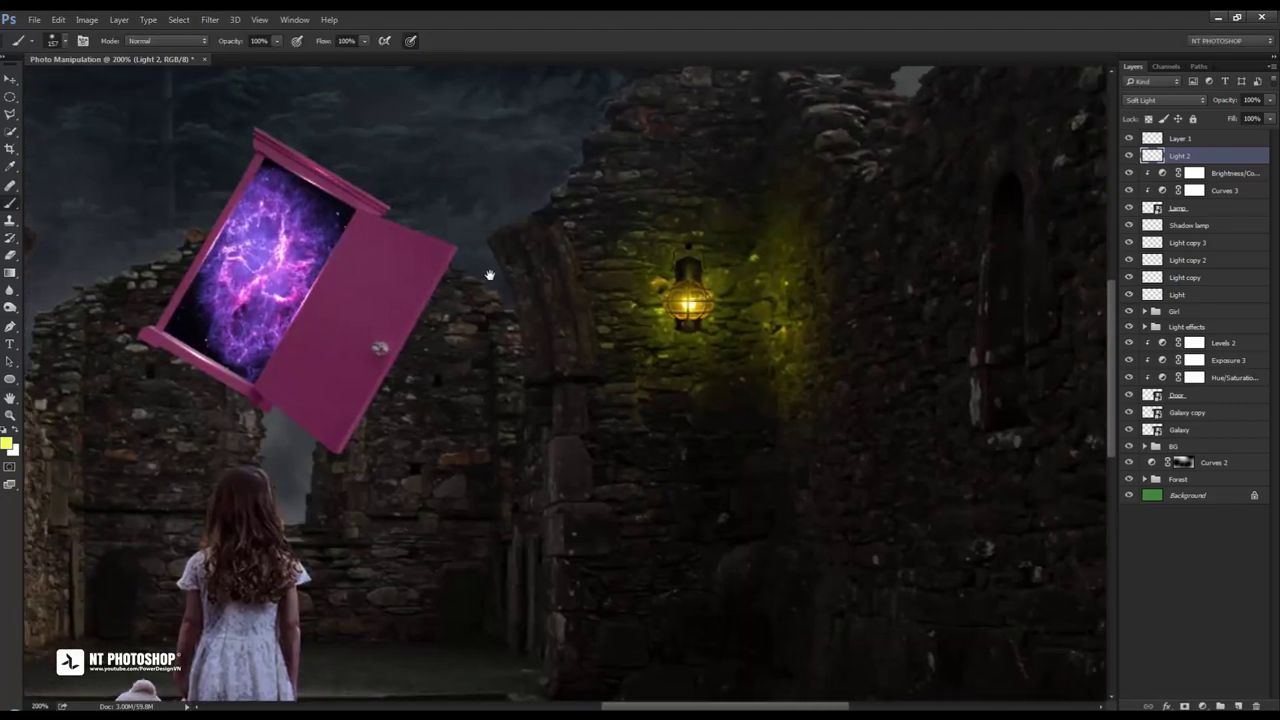
Move the glow down, duplicate it, and reshape the copy into a narrower, shorter glow below the lantern
left_click(10, 78)
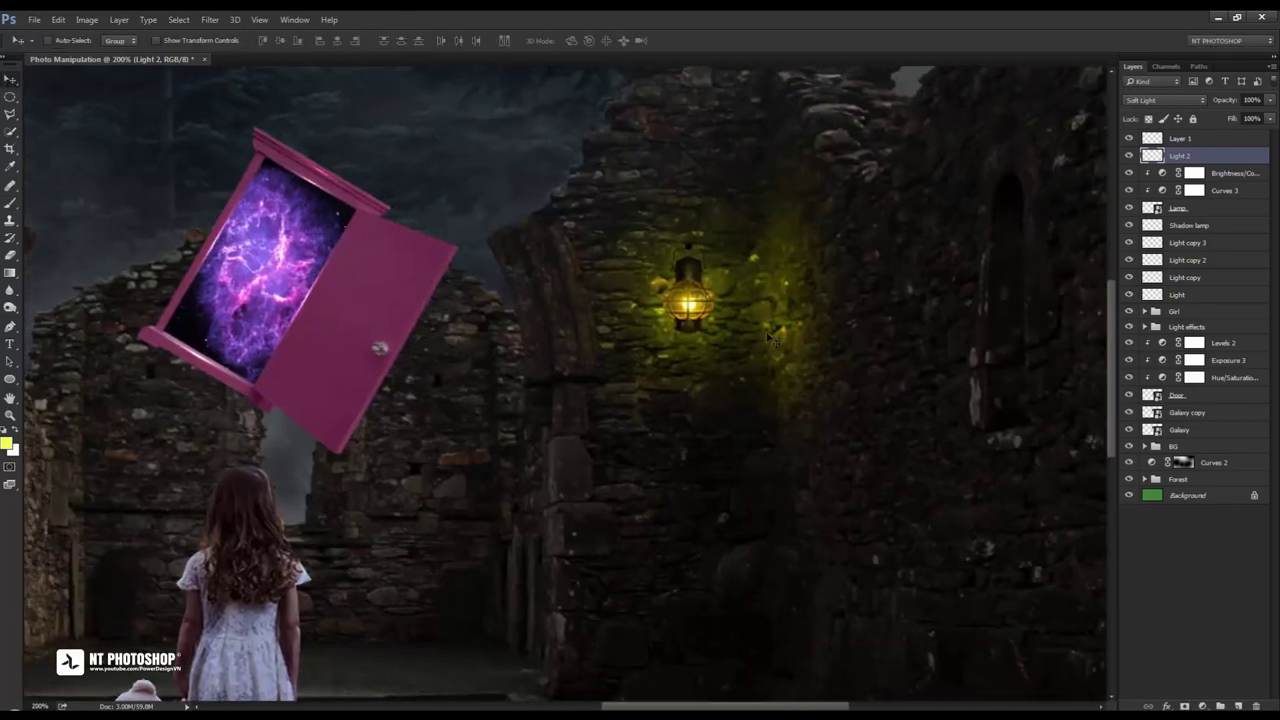
left_click_drag(700, 306, 700, 414)
key("ctrl+j")
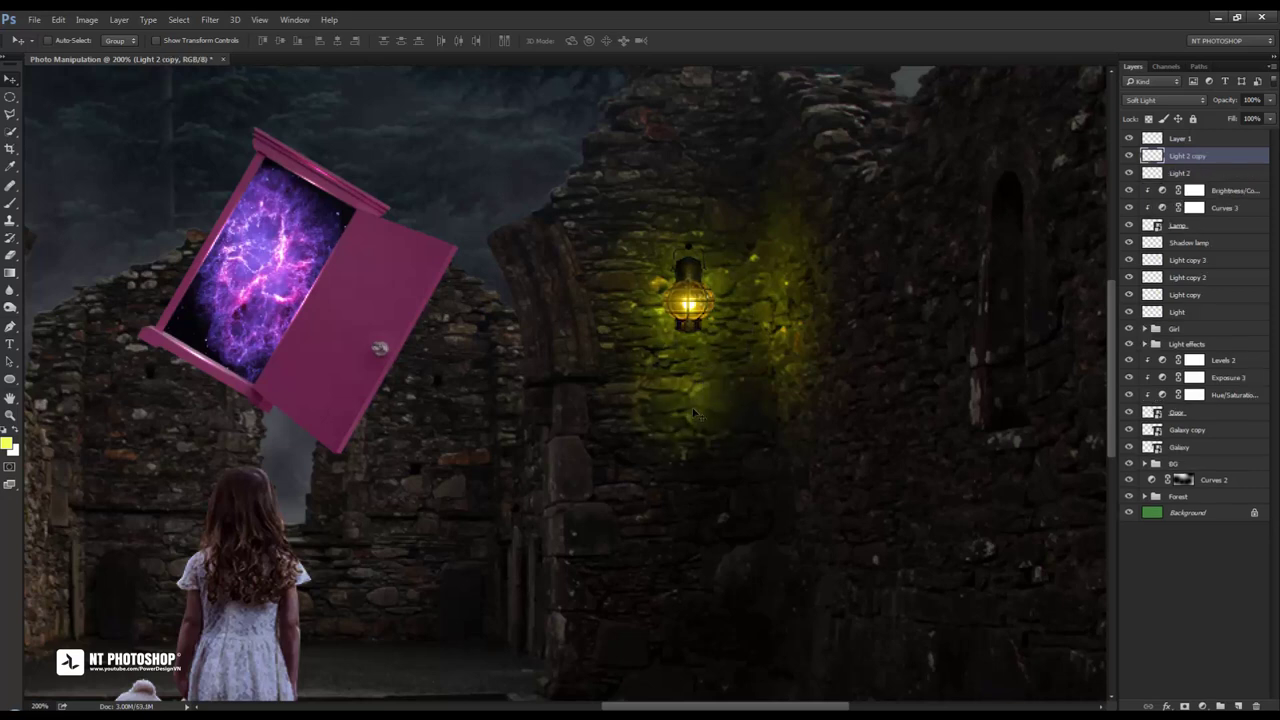
key("ctrl+t")
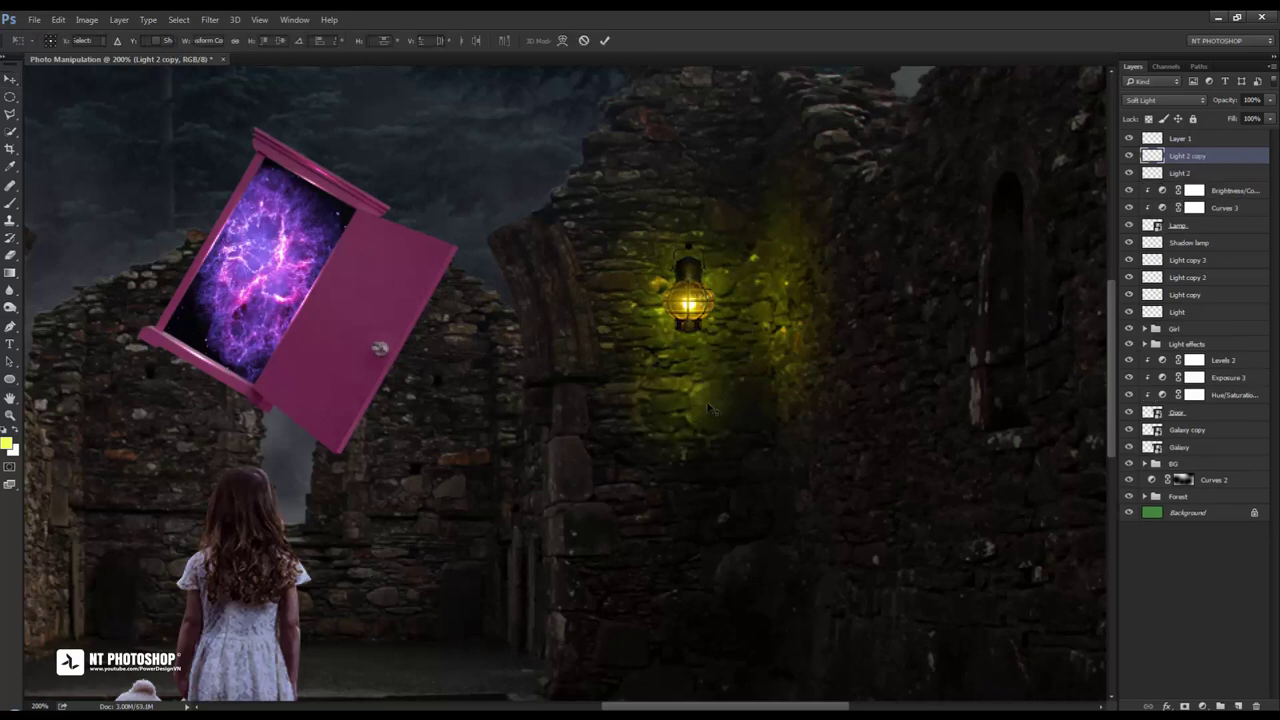
left_click_drag(785, 404, 741, 404)
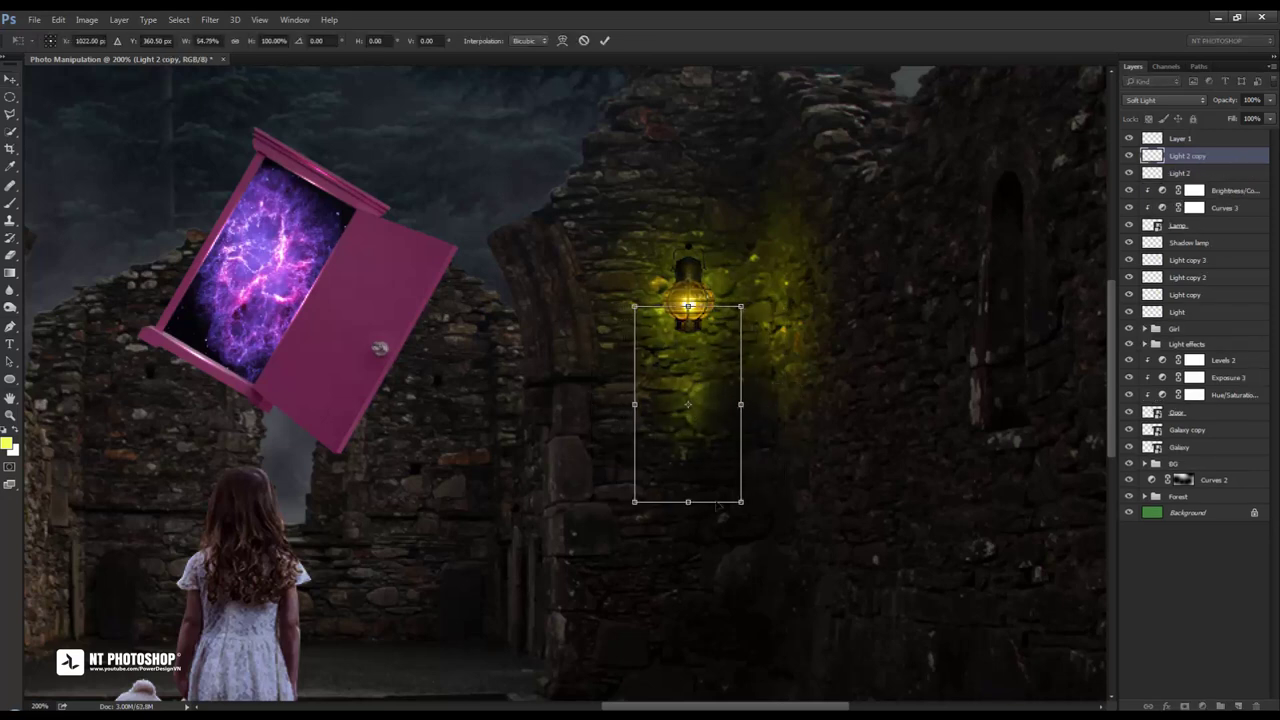
left_click_drag(688, 503, 688, 476)
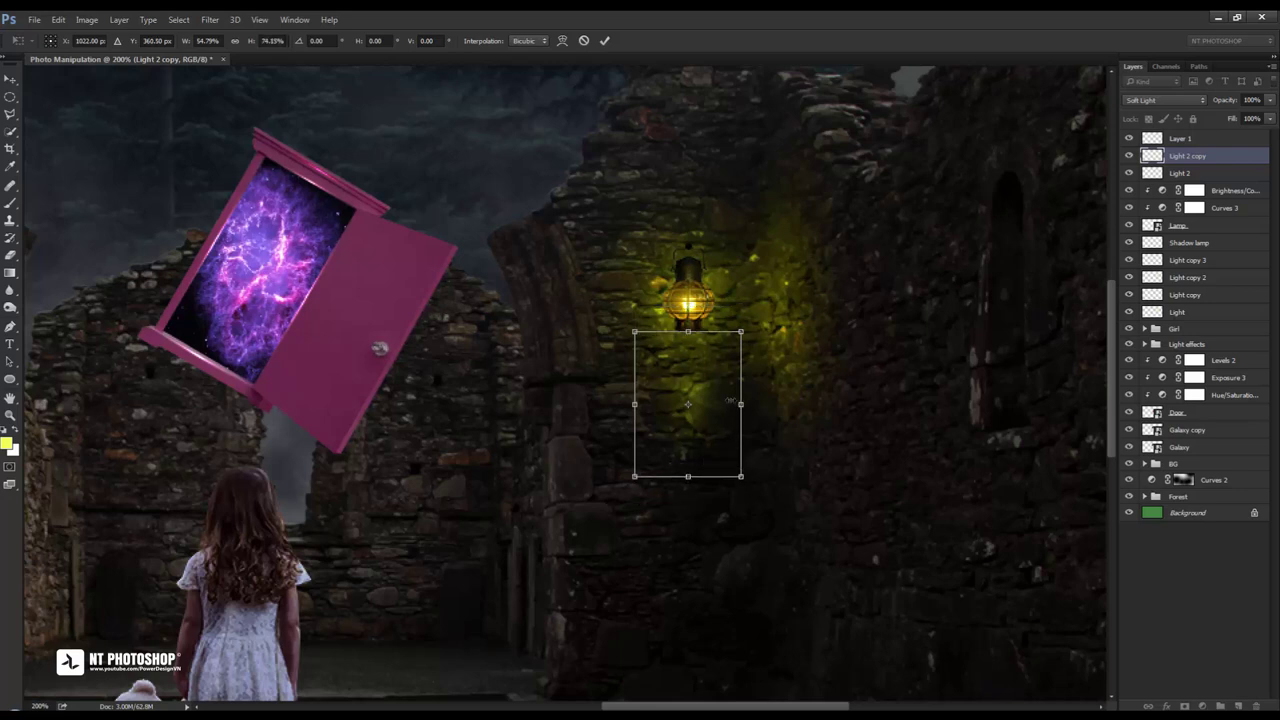
left_click_drag(730, 401, 713, 401)
left_click_drag(709, 470, 709, 462)
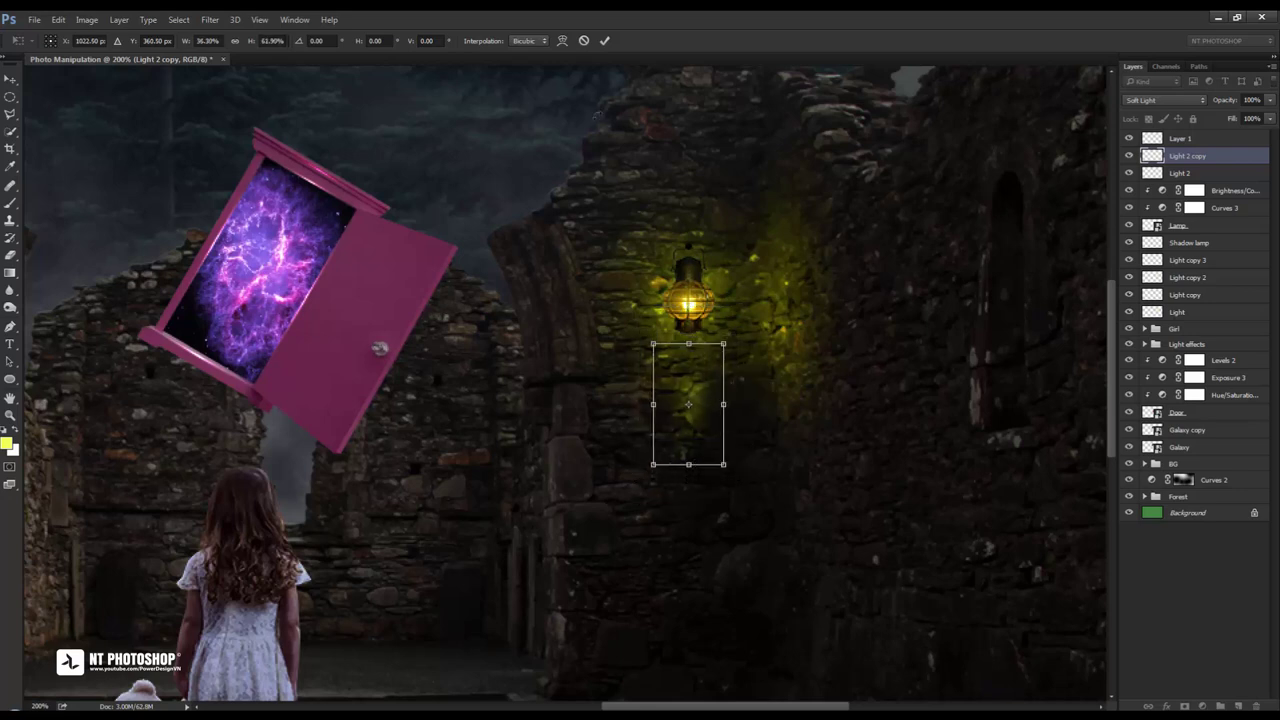
left_click(604, 44)
mouse_move(698, 405)
left_mouse_down()
mouse_move(692, 368)
mouse_move(692, 380)
left_mouse_up()
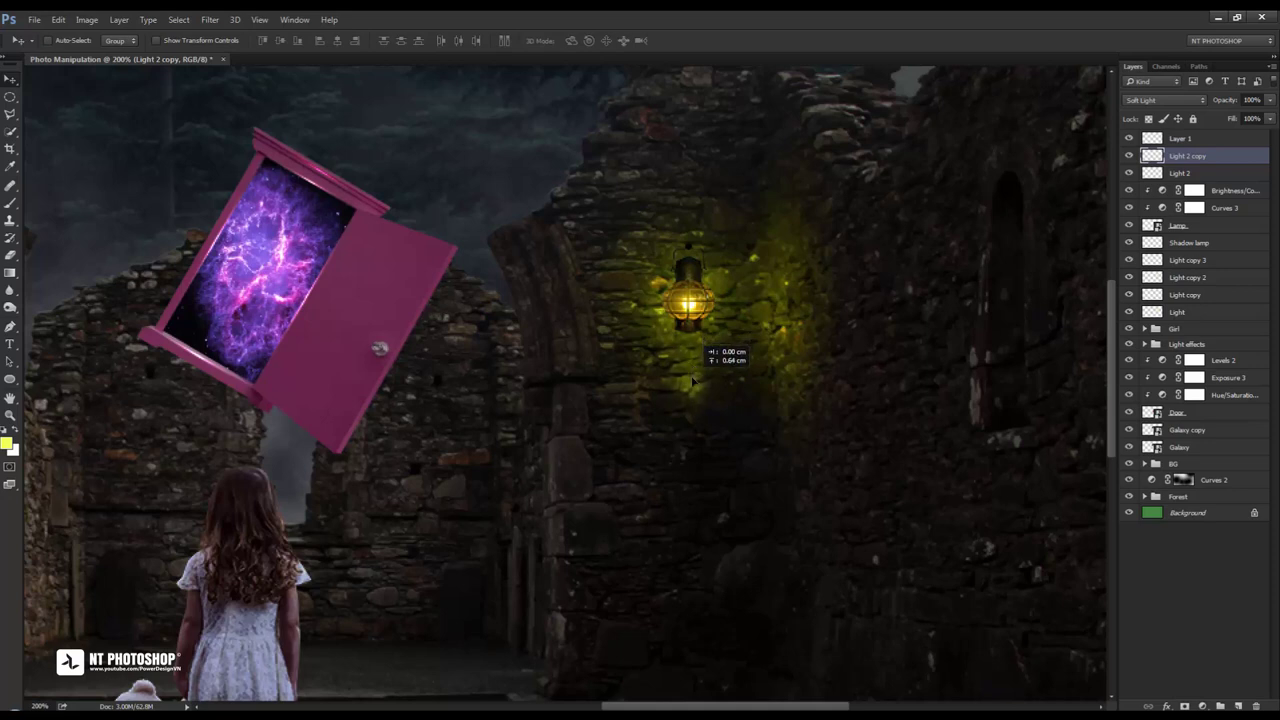
Make another glow copy, move it up around the lantern, and lower its opacity
mouse_move(1216, 158)
left_mouse_down()
mouse_move(1197, 531)
mouse_move(1238, 705)
left_mouse_up()
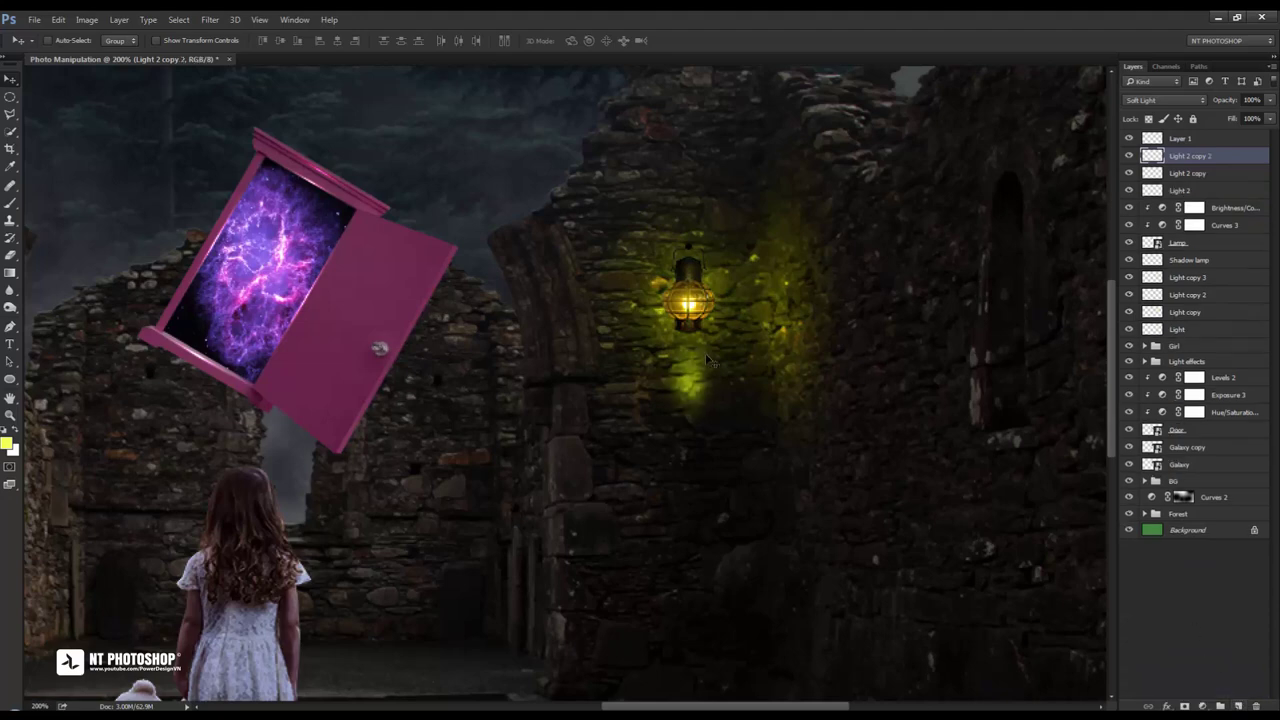
left_click_drag(684, 384, 680, 215)
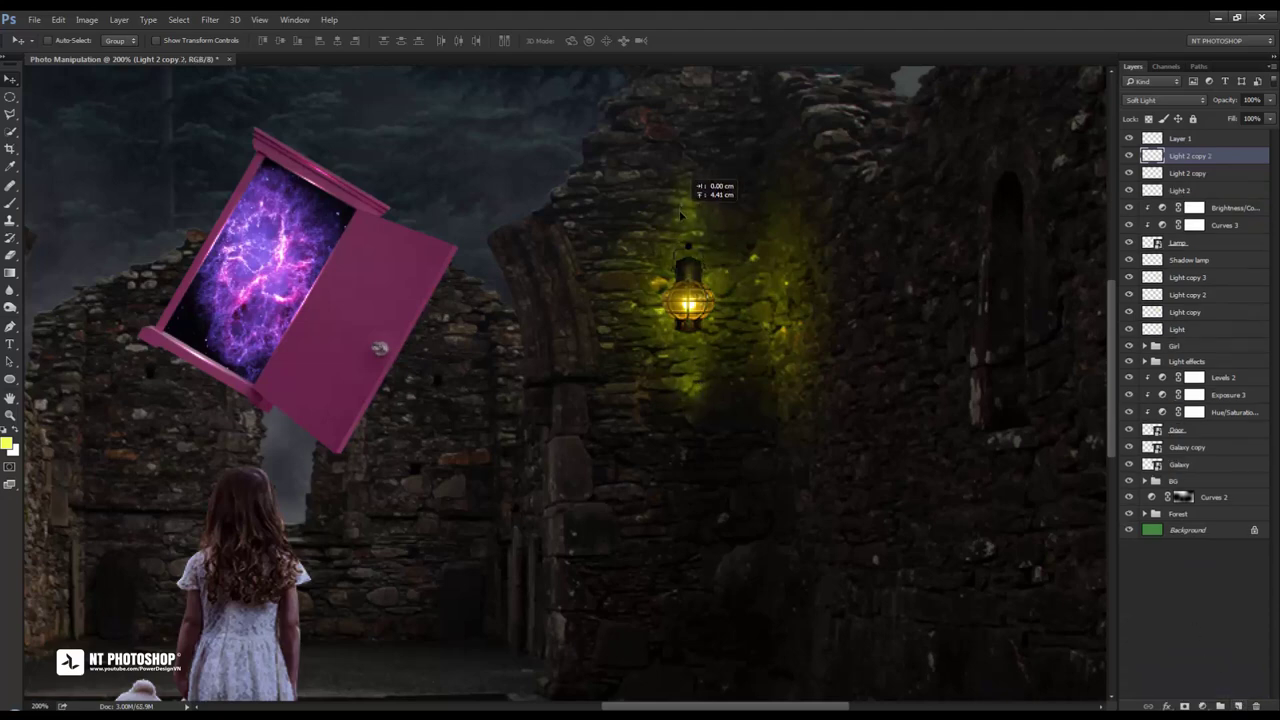
key("ctrl+minus")
key("ctrl+minus")
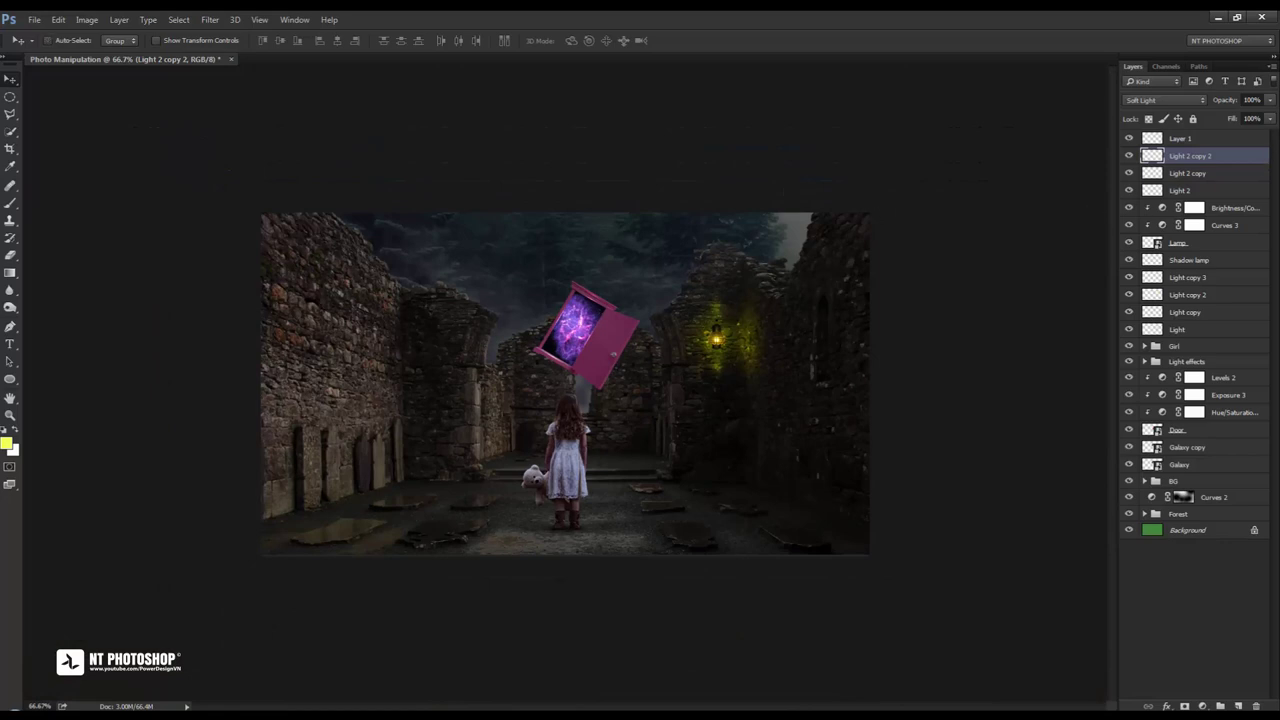
left_click(1270, 100)
left_click_drag(1266, 118, 1260, 118)
Set Light 2 copy opacity to 62% and Light 2 copy 2 to 44%
key("ctrl+plus")
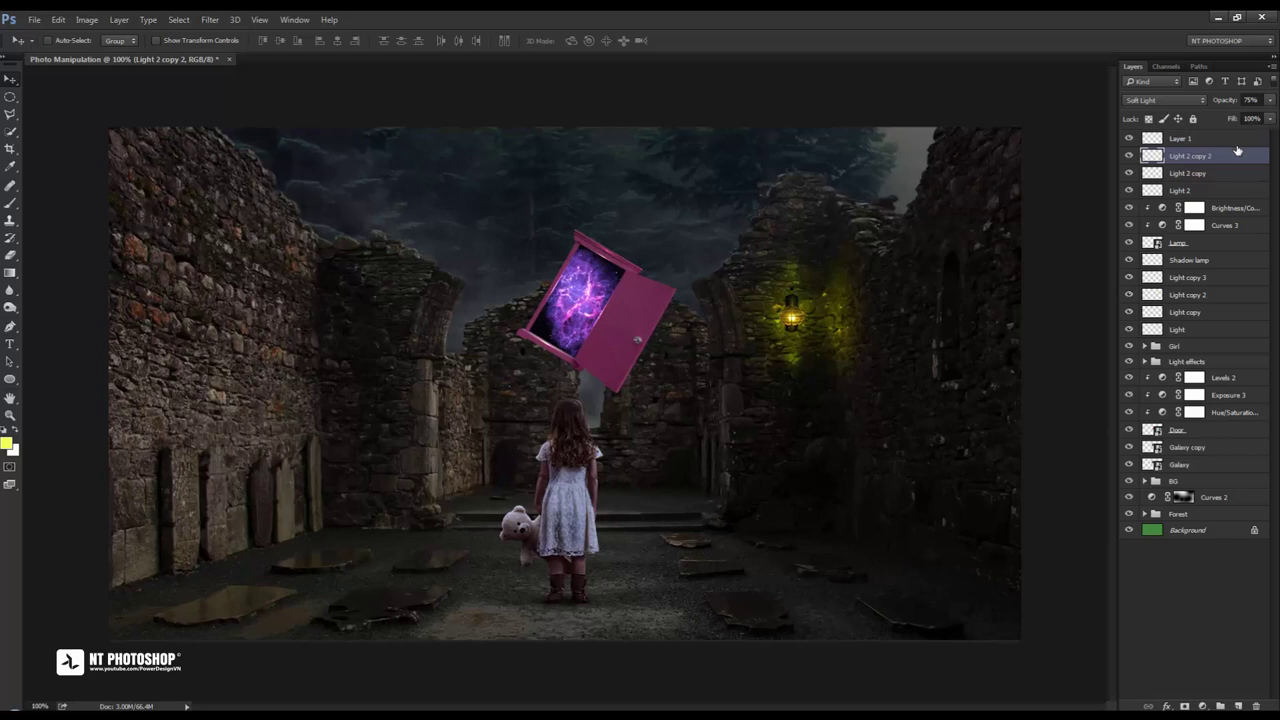
left_click(1129, 173)
left_click(1168, 175)
left_click(1270, 100)
left_click_drag(1258, 118, 1237, 115)
left_click(1129, 175)
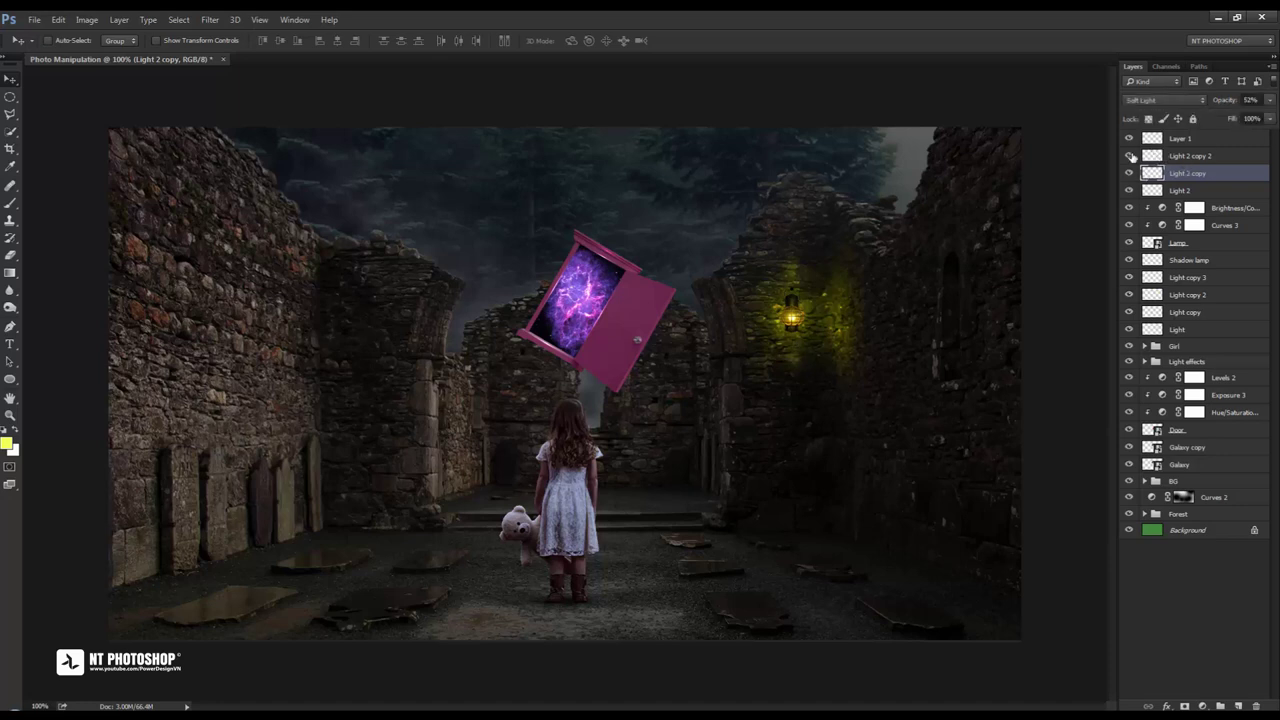
left_click(1129, 156)
left_click(1158, 157)
left_click(1270, 100)
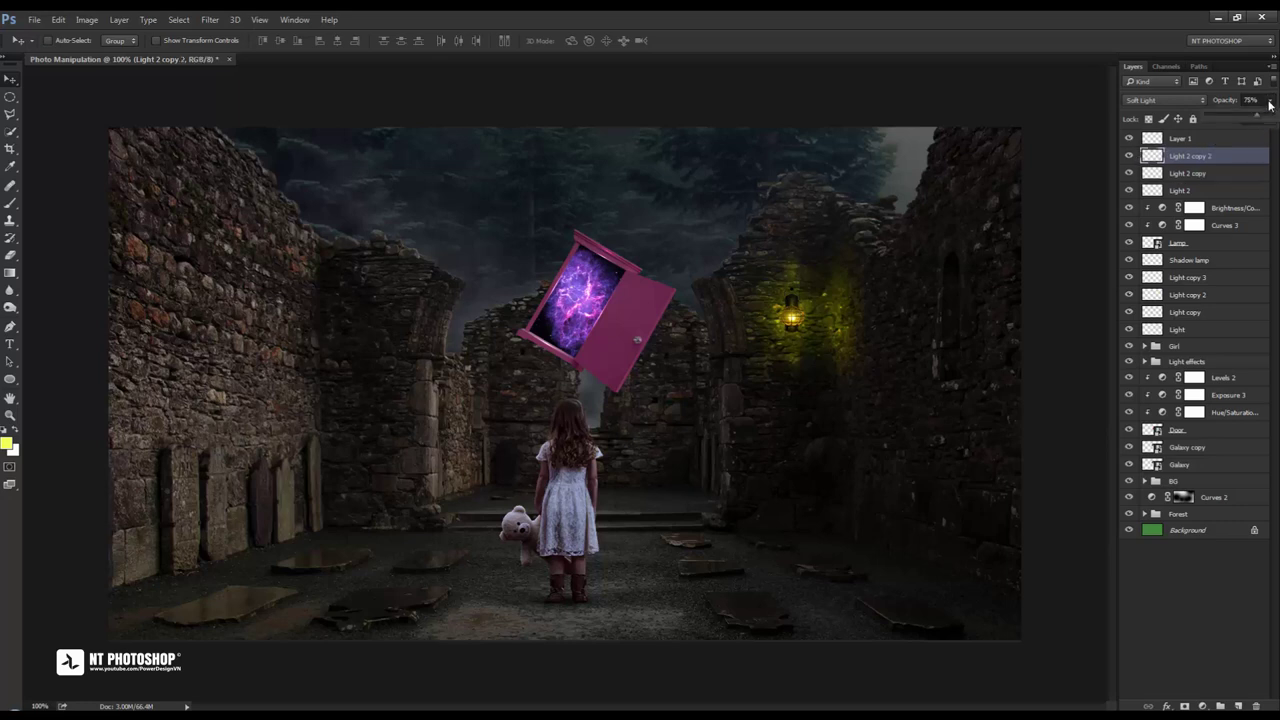
left_click_drag(1258, 120, 1238, 125)
left_click(1129, 156)
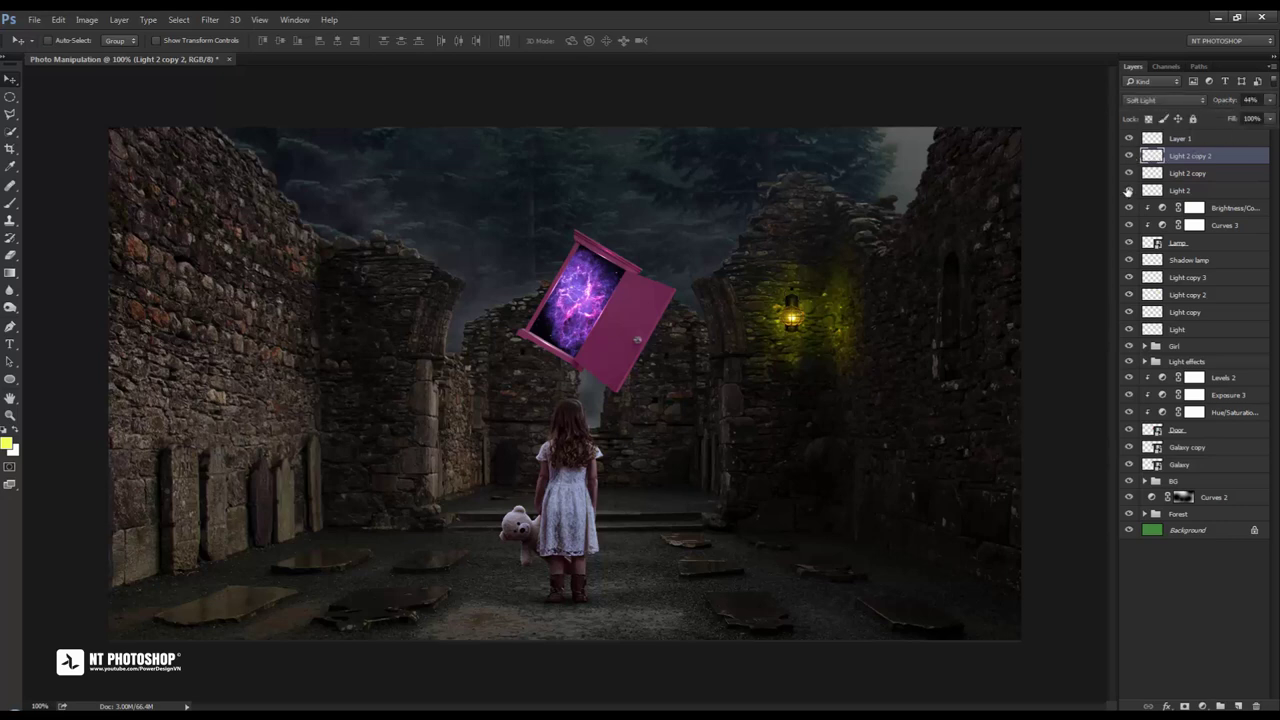
Compare the lantern with glows hidden, then select Layer 1 as the top lamp layer
left_click(1129, 190)
left_click(1129, 173)
left_click(1172, 173)
left_click(1200, 610)
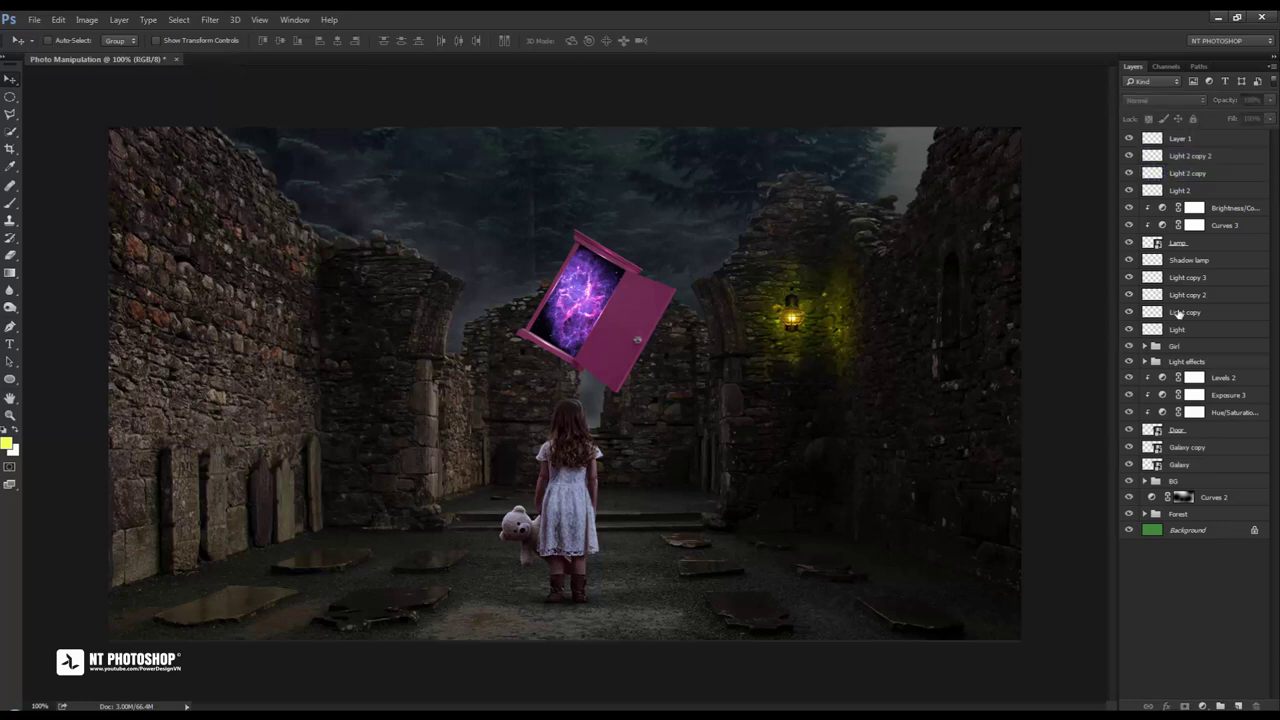
left_click(1196, 142)
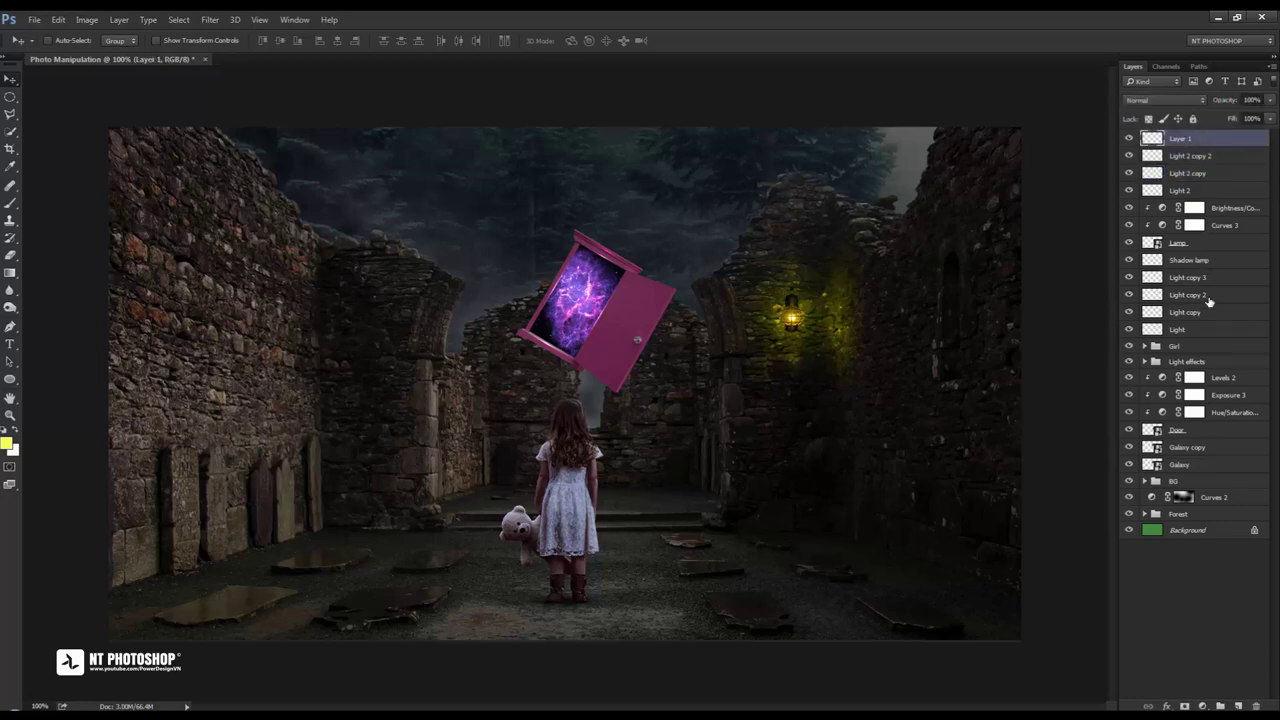
Group Layer 1 through Light as 'Lamp R' and duplicate the group
left_click(1206, 333, "shift")
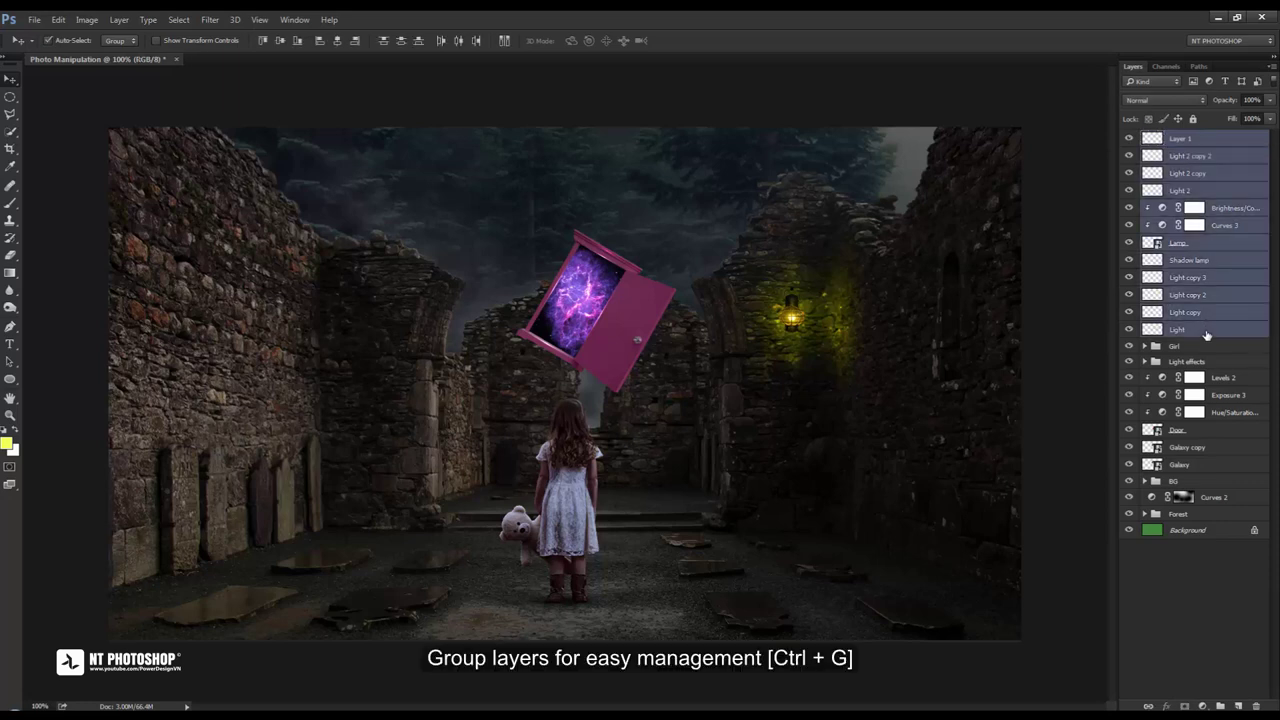
key("ctrl+g")
double_click(1182, 138)
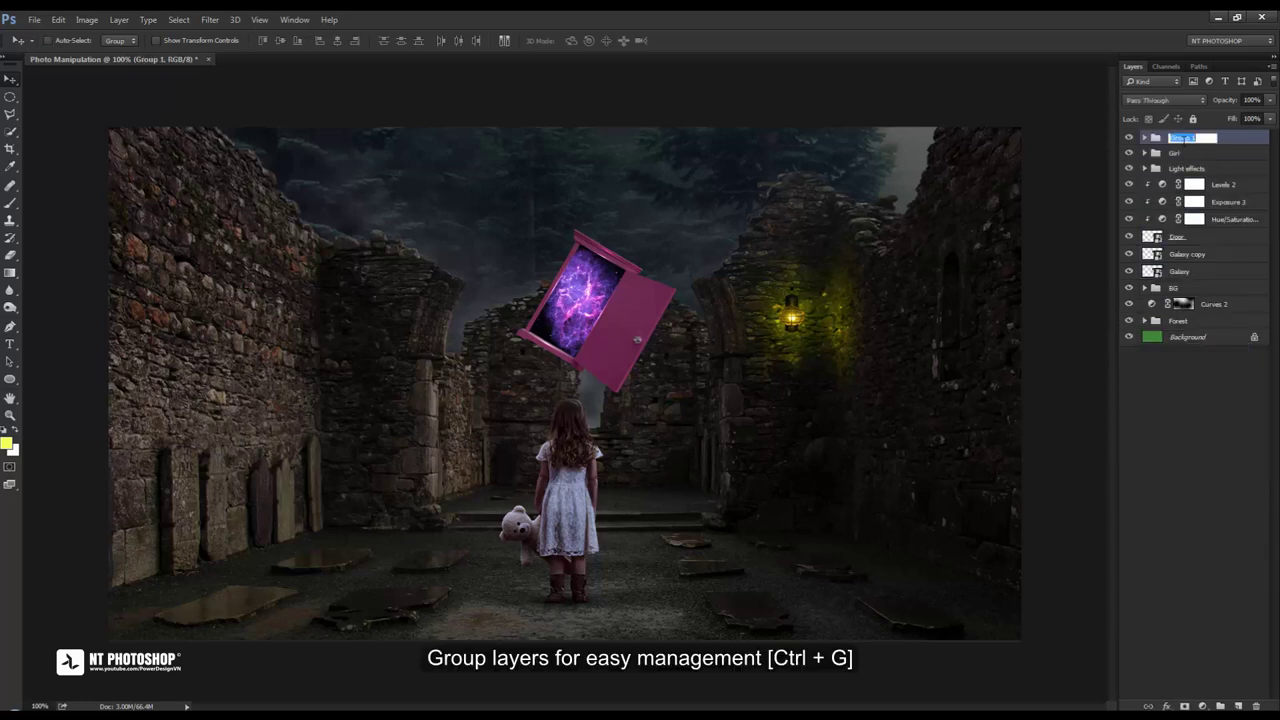
type("Li")
key("Return")
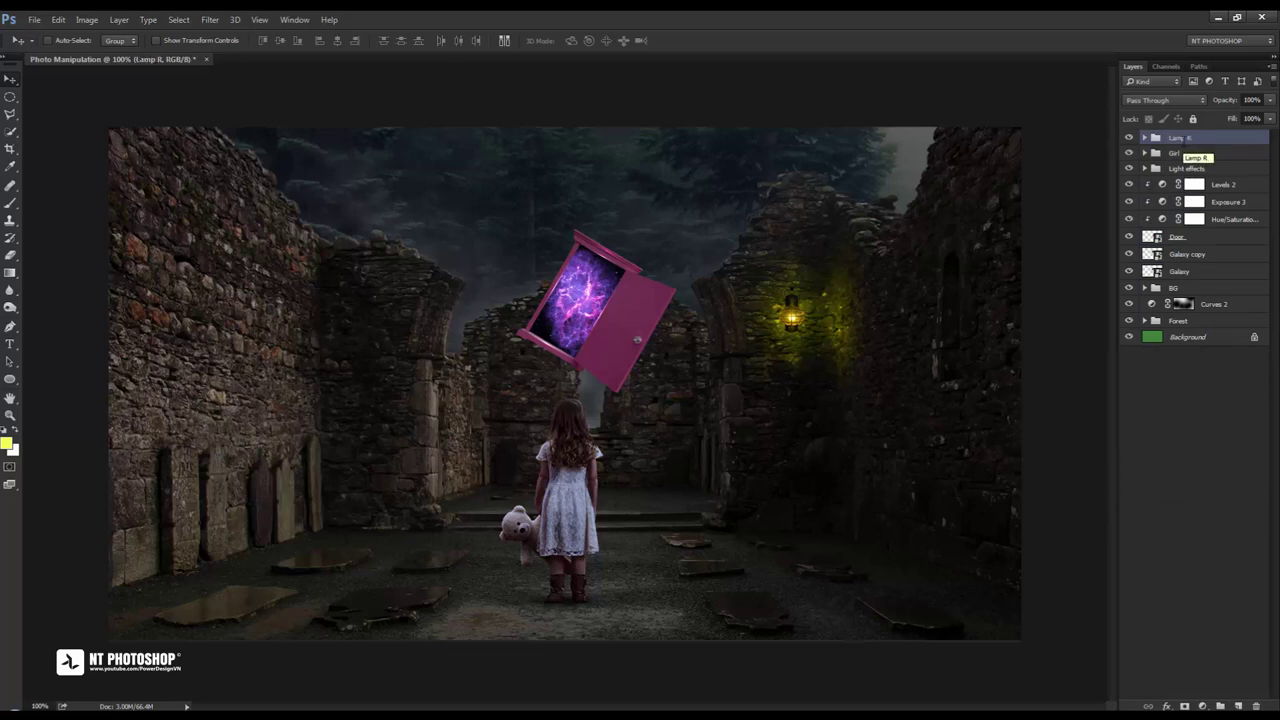
left_click_drag(1190, 146, 1220, 706)
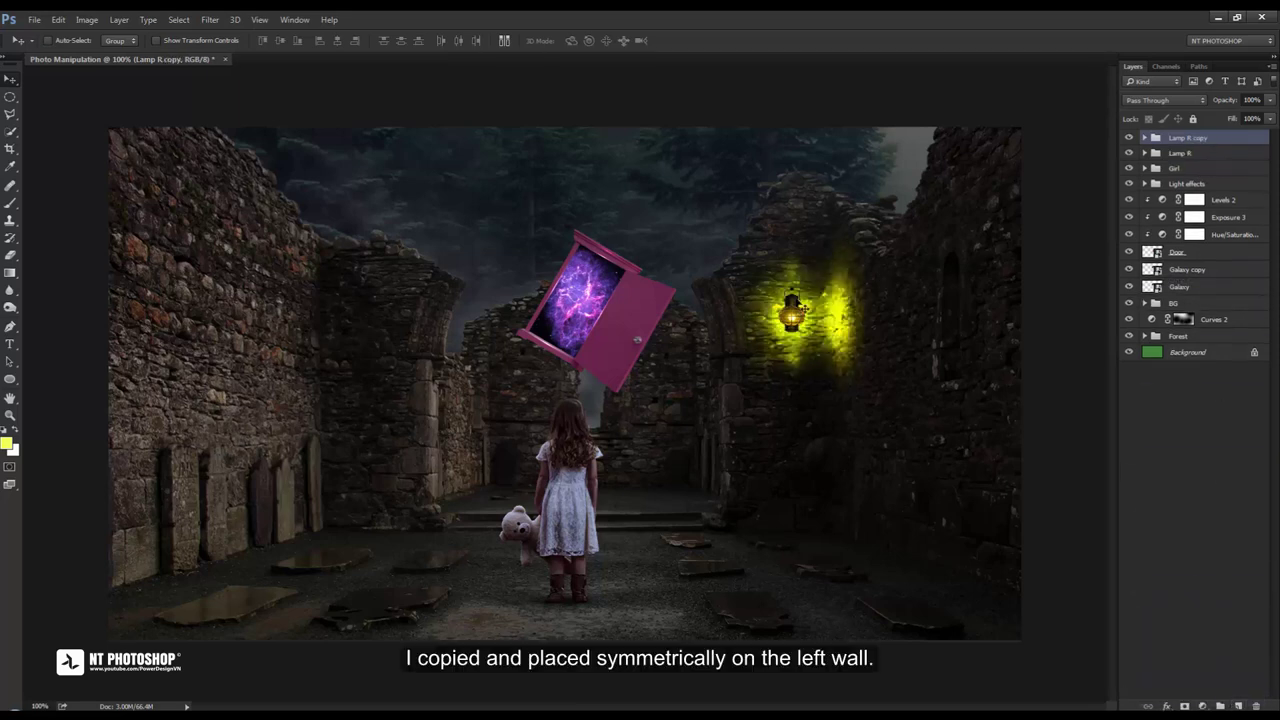
Move the copied lamp to the left wall and flip it horizontally
left_click_drag(804, 334, 371, 341)
key("ctrl+t")
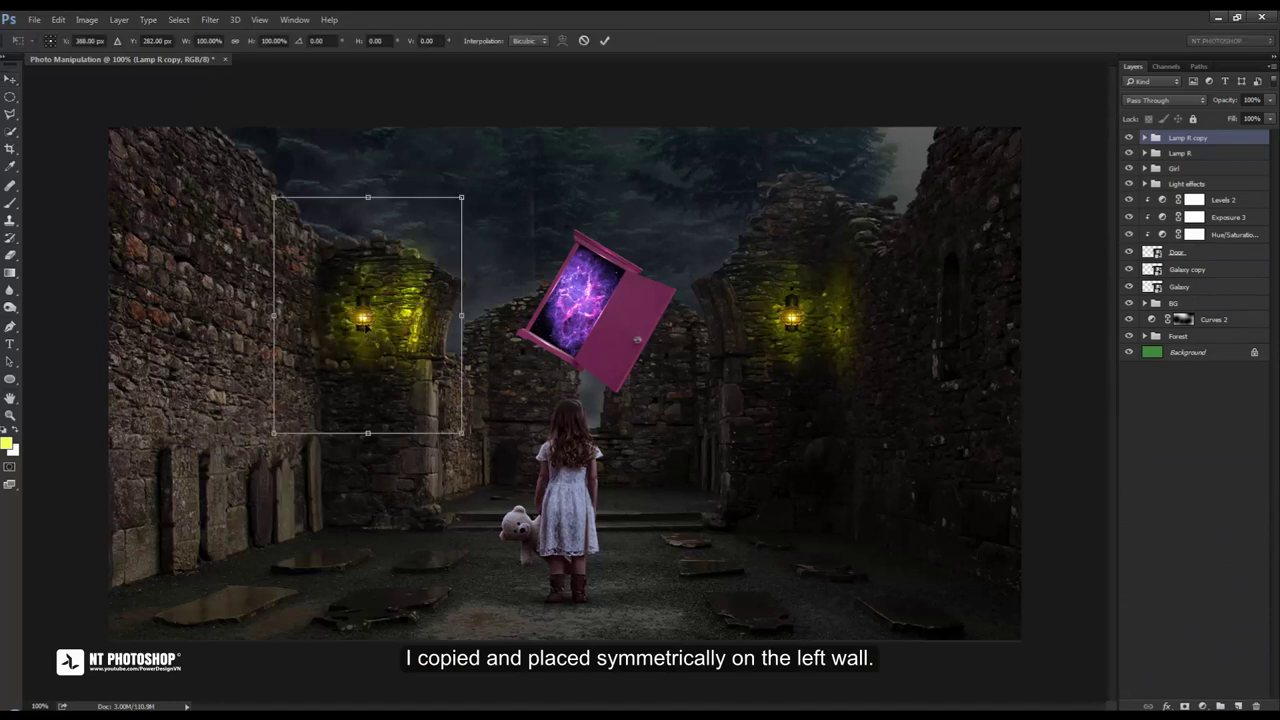
right_click(366, 325)
left_click(410, 527)
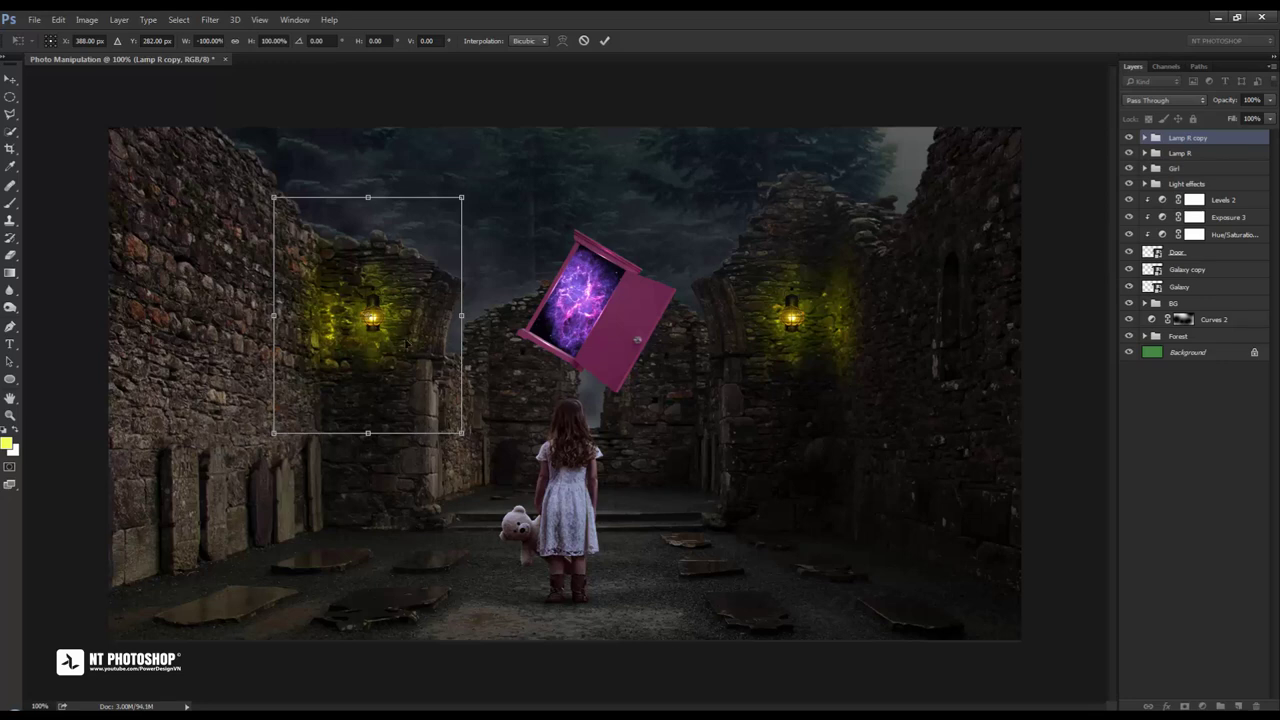
left_click_drag(392, 328, 376, 346)
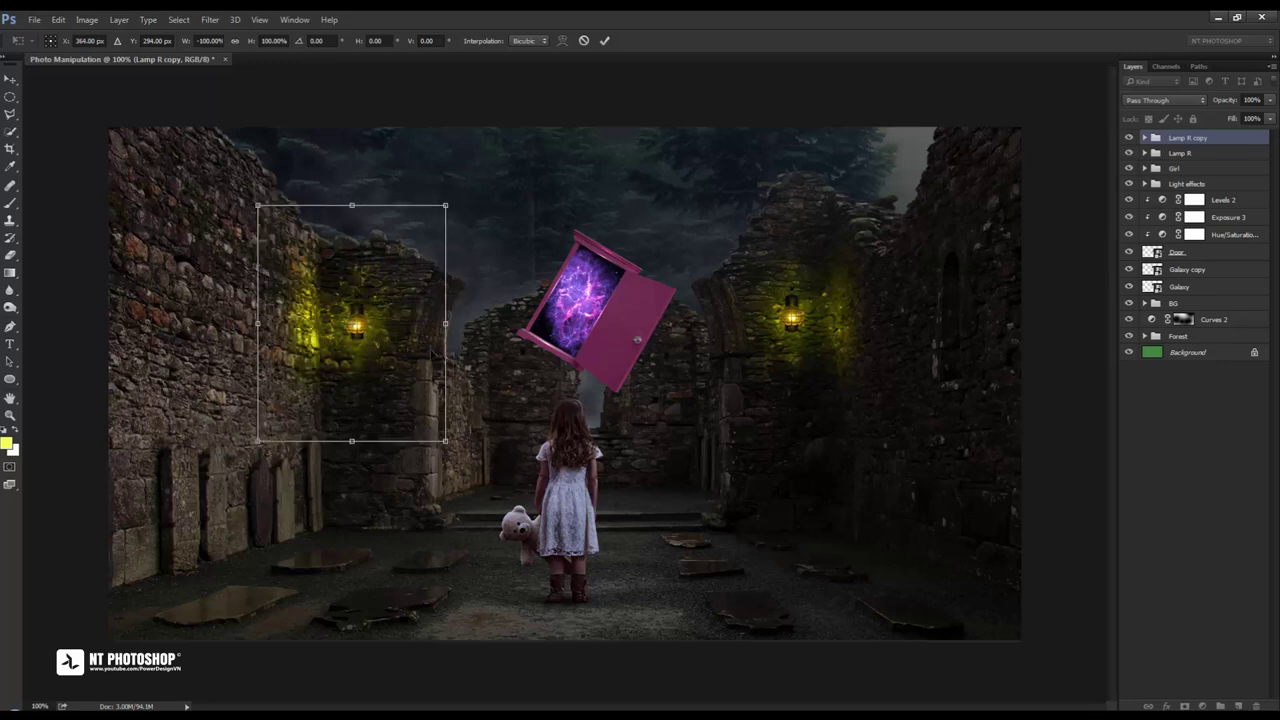
key("ctrl+z")
Fine-tune the flipped lamp's position, commit the transform, and name the group 'Lamp L'
key("Left")
key("Left")
key("Left")
key("Left")
key("Left")
key("Left")
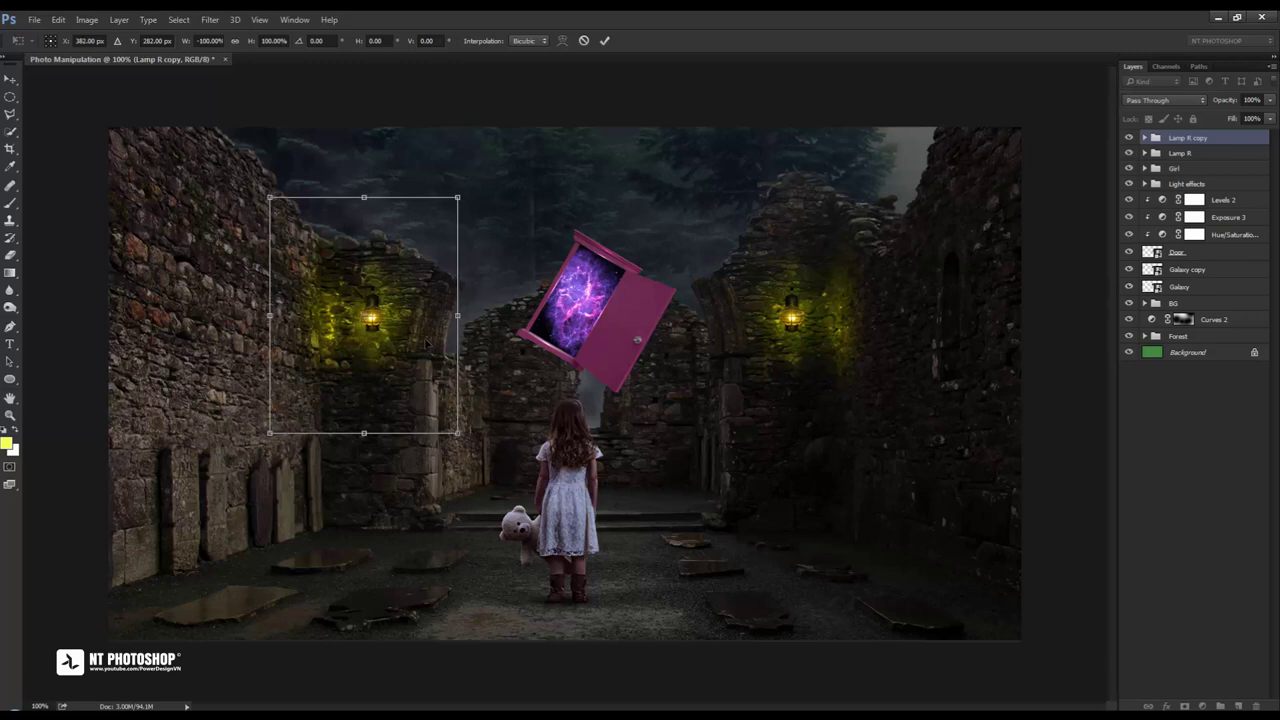
key("Left")
key("Left")
key("Left")
key("Left")
key("Left")
key("Left")
key("Left")
key("Left")
key("Left")
key("Left")
key("Left")
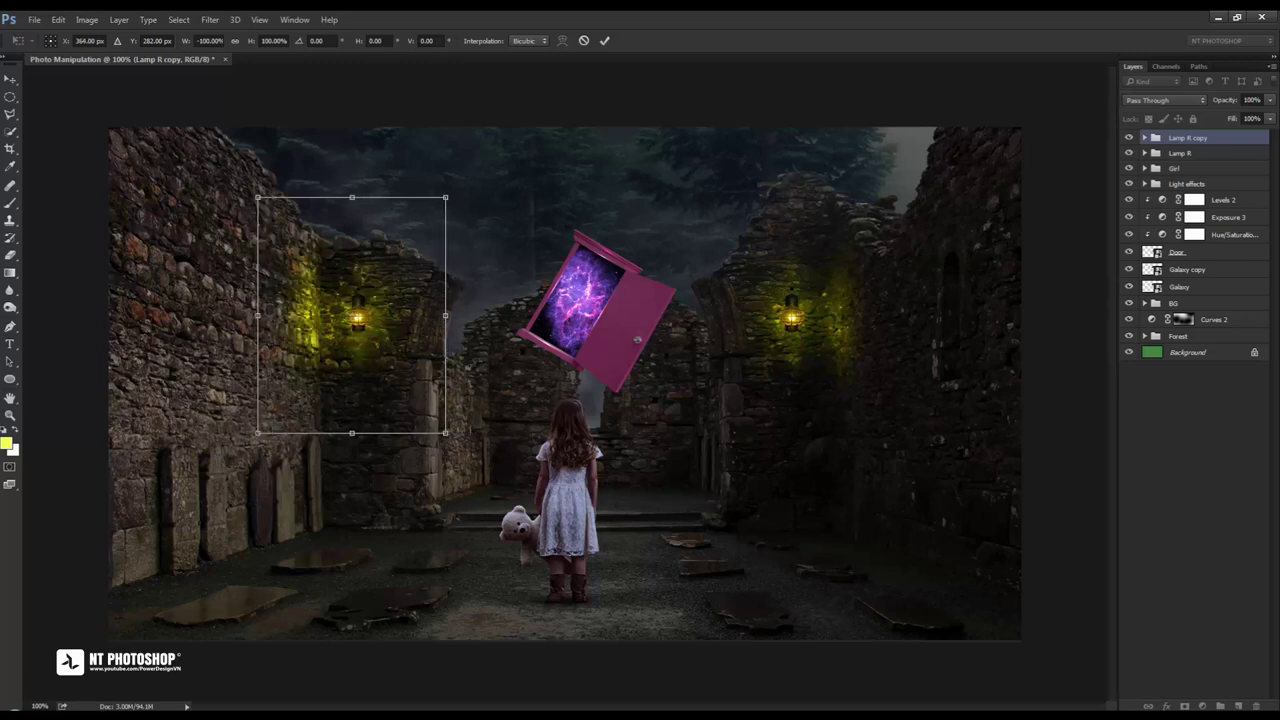
key("Left")
key("Left")
key("Left")
key("Left")
key("Left")
key("Left")
key("Right")
key("Right")
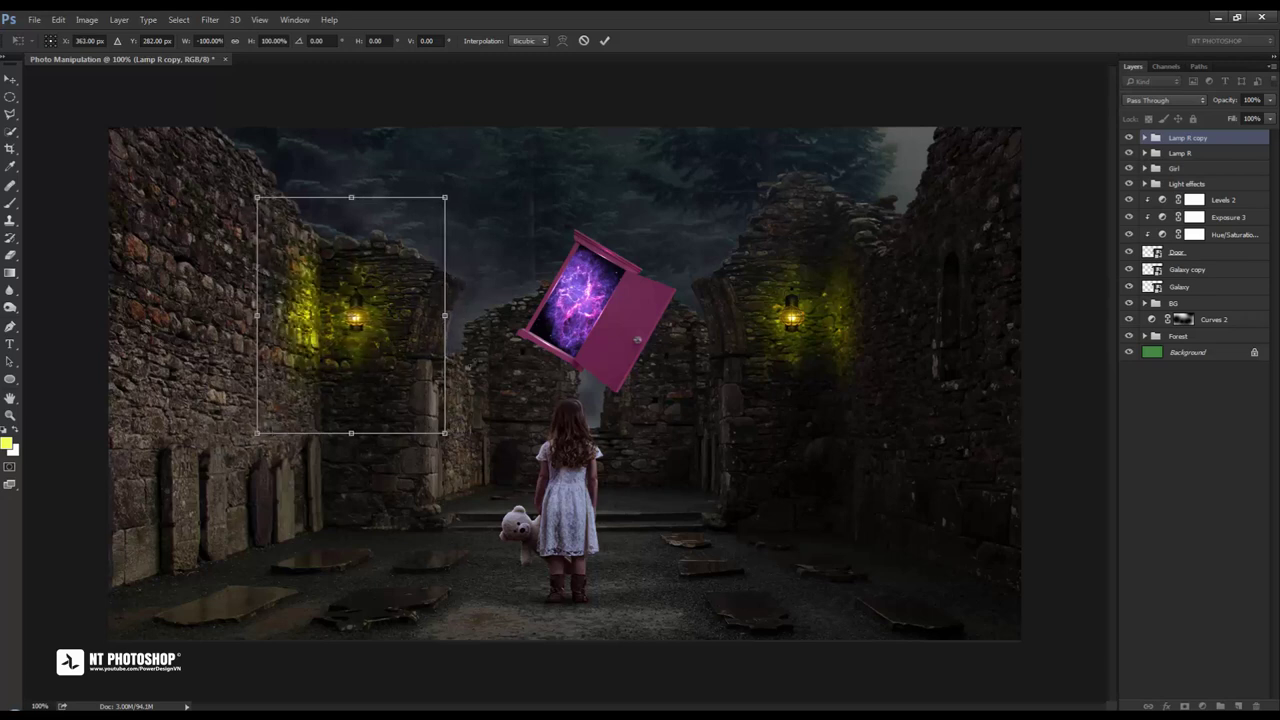
key("Down")
key("Down")
key("Down")
key("Down")
key("Down")
key("Down")
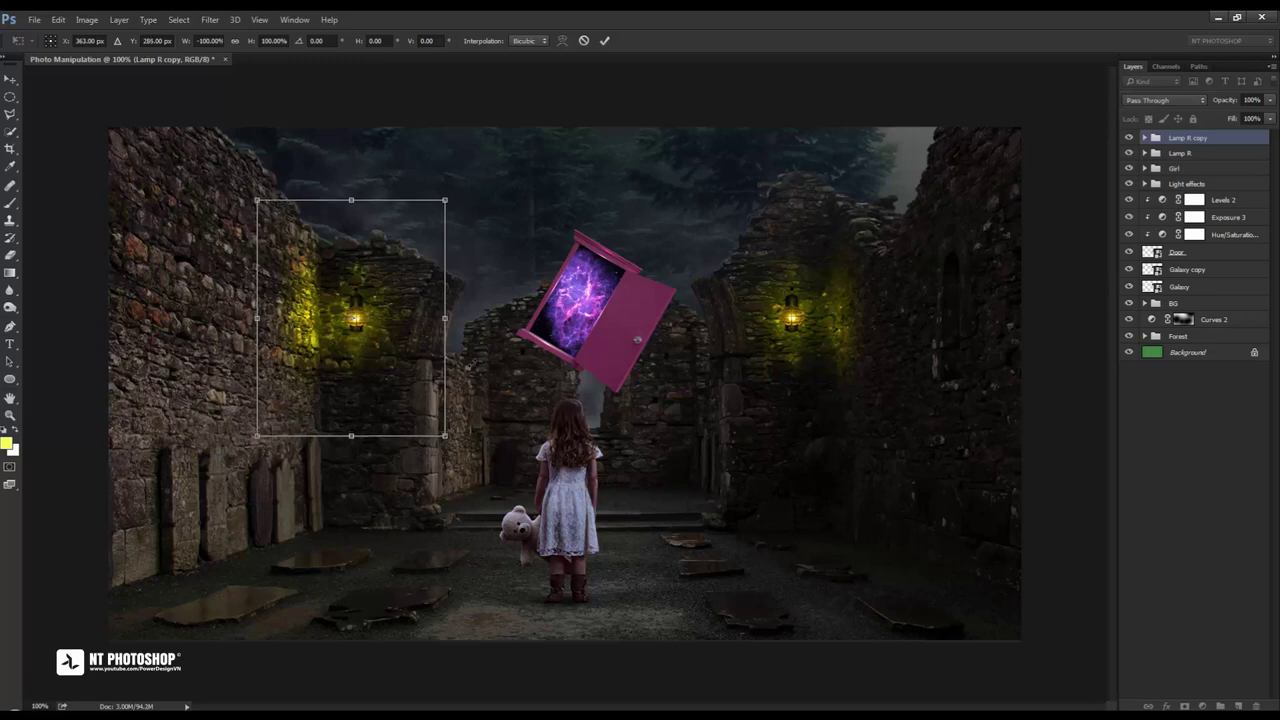
key("Down")
key("Down")
key("Down")
key("Down")
key("Down")
key("Down")
key("Left")
key("Left")
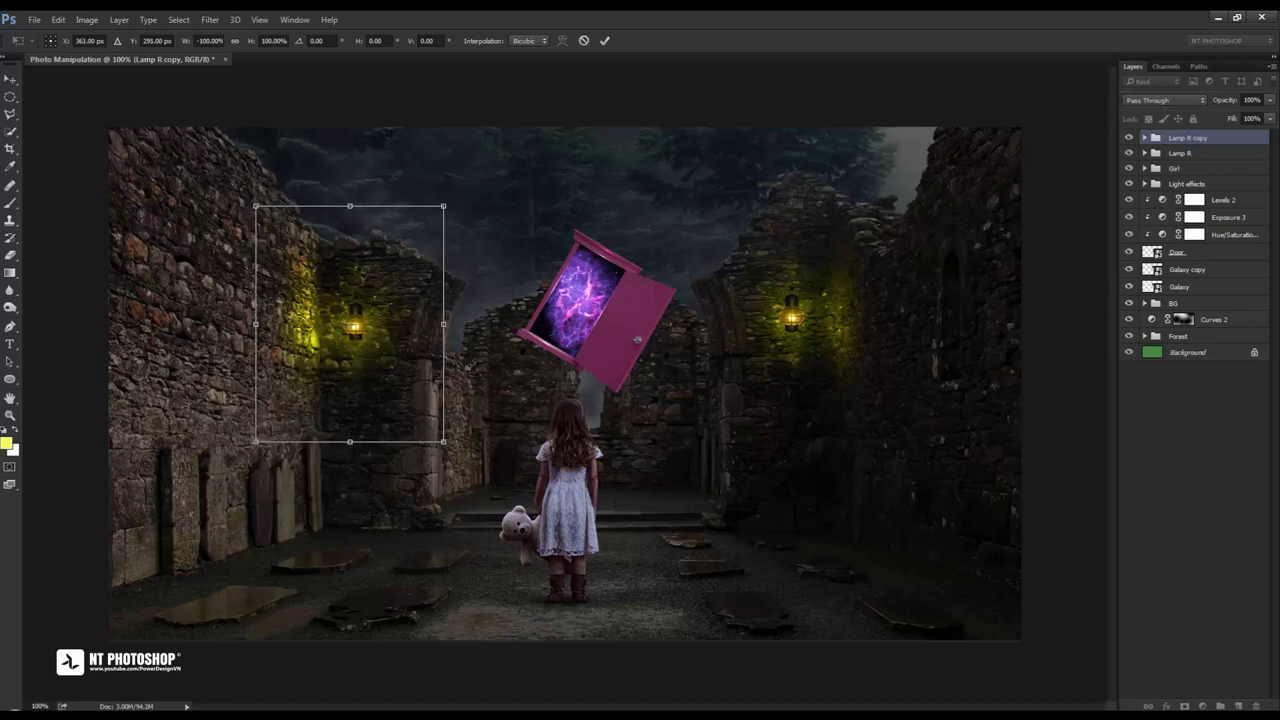
key("Left")
key("Left")
key("Left")
key("Left")
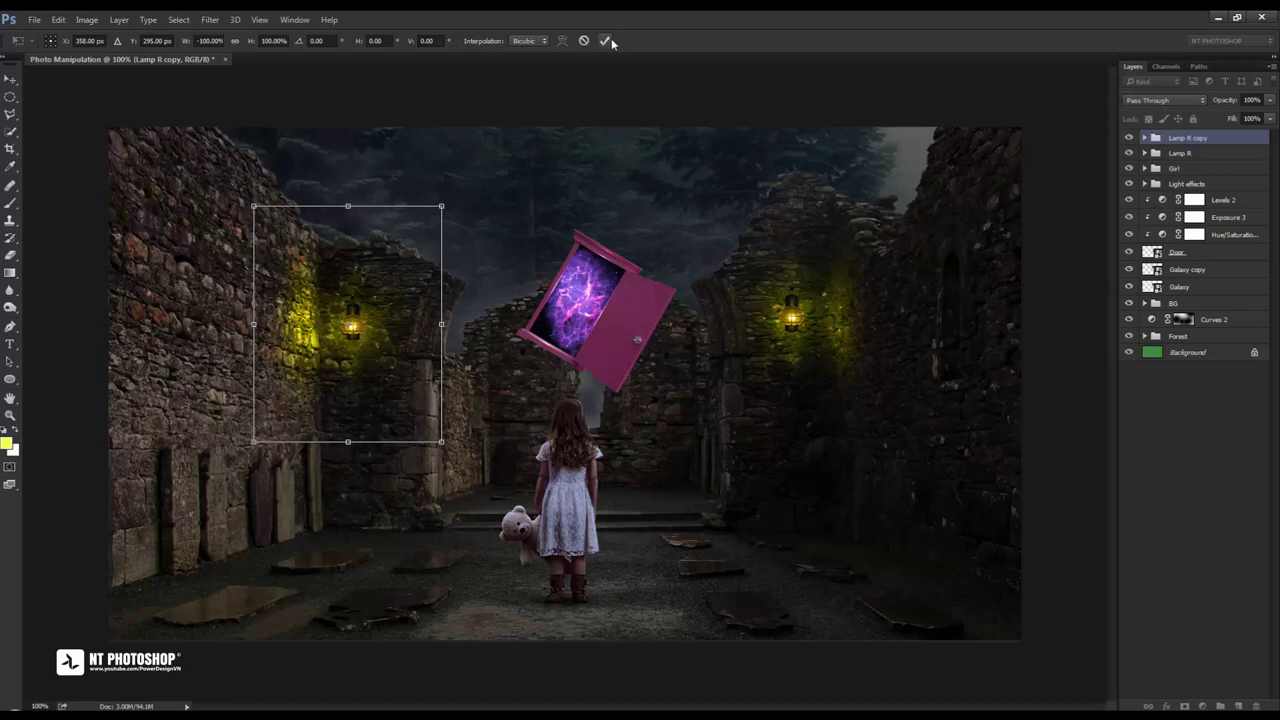
left_click(608, 40)
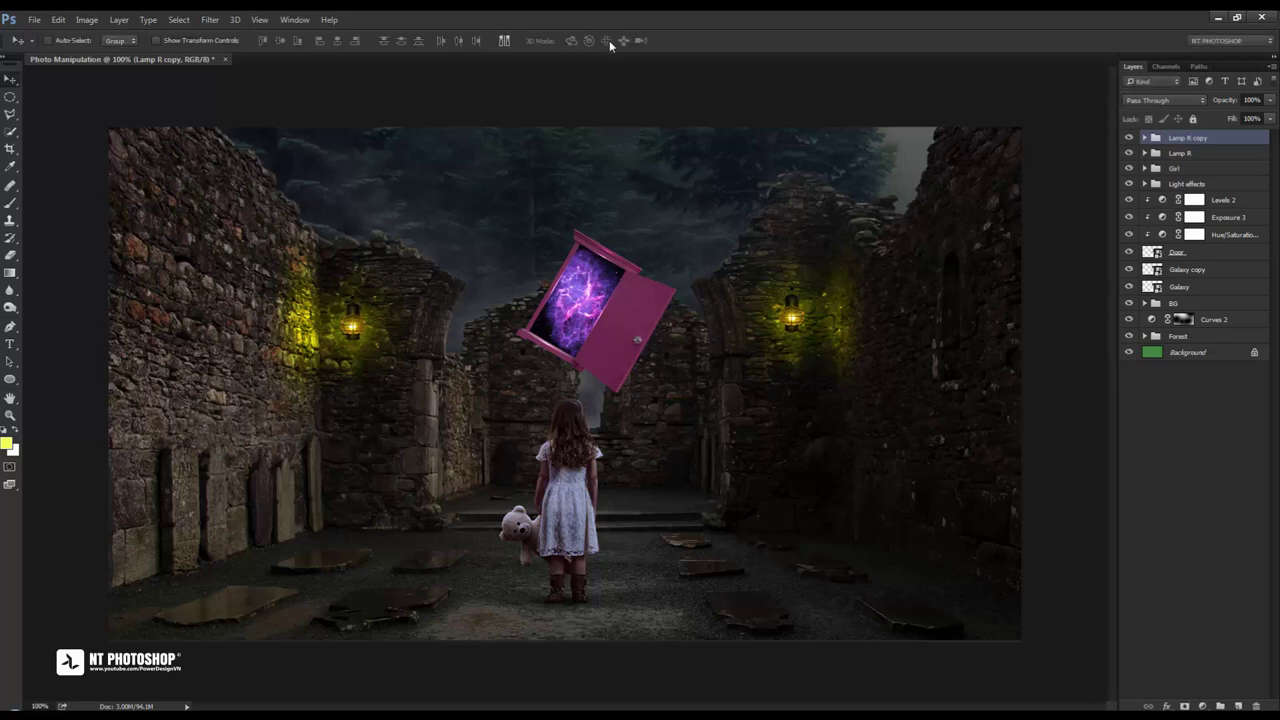
double_click(1187, 139)
type("Lamp L")
key("Return")
Expand the Lamp L group and toggle the Light glow layers to compare their effect
left_click(1146, 138)
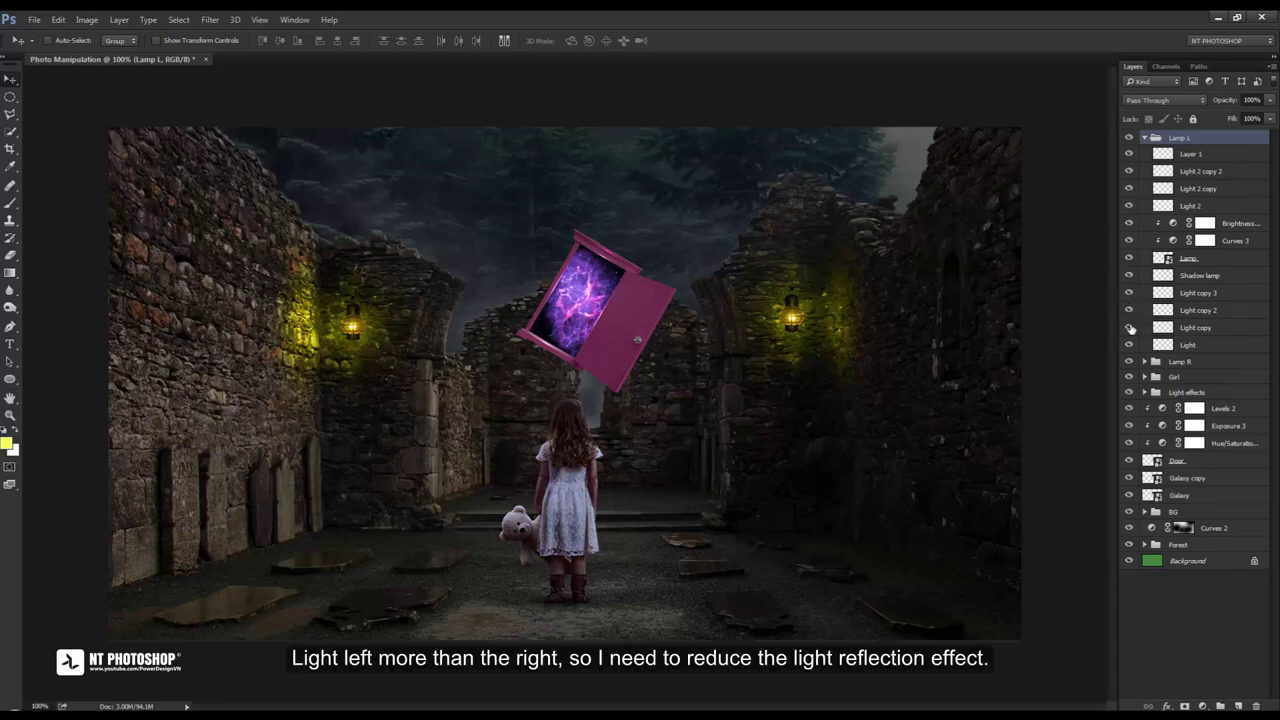
left_click(1130, 344)
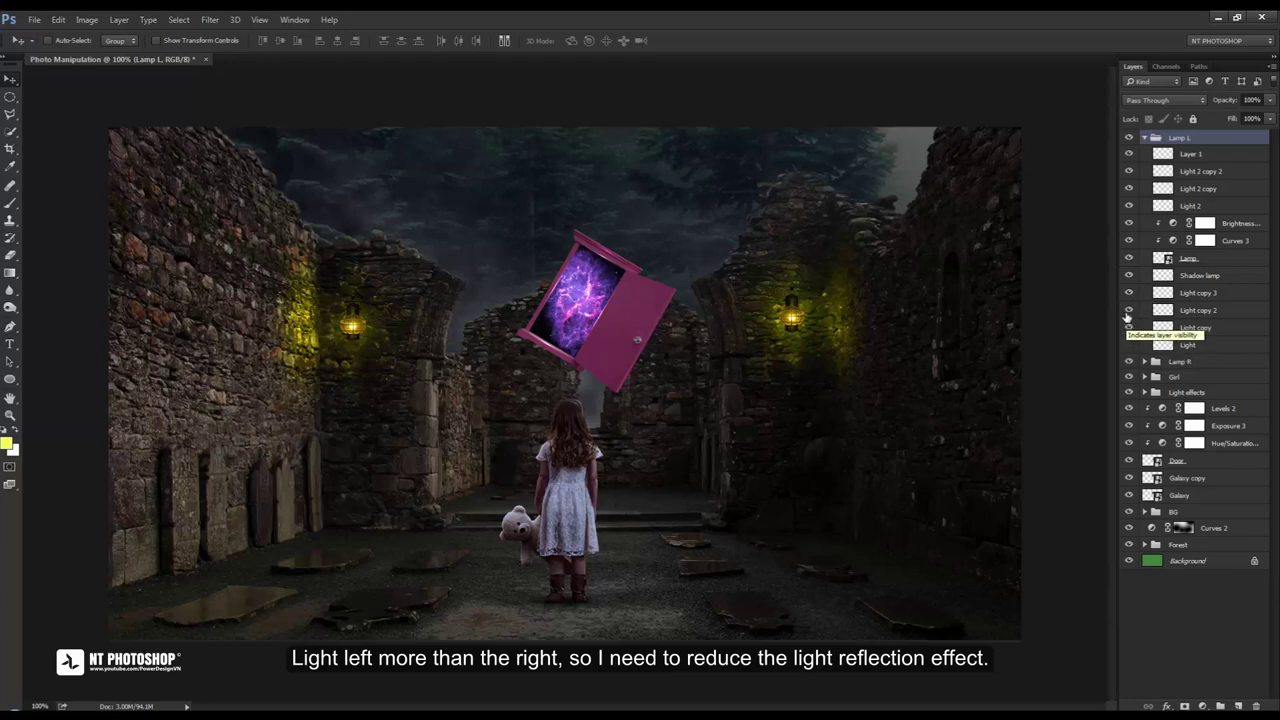
left_click(1129, 327)
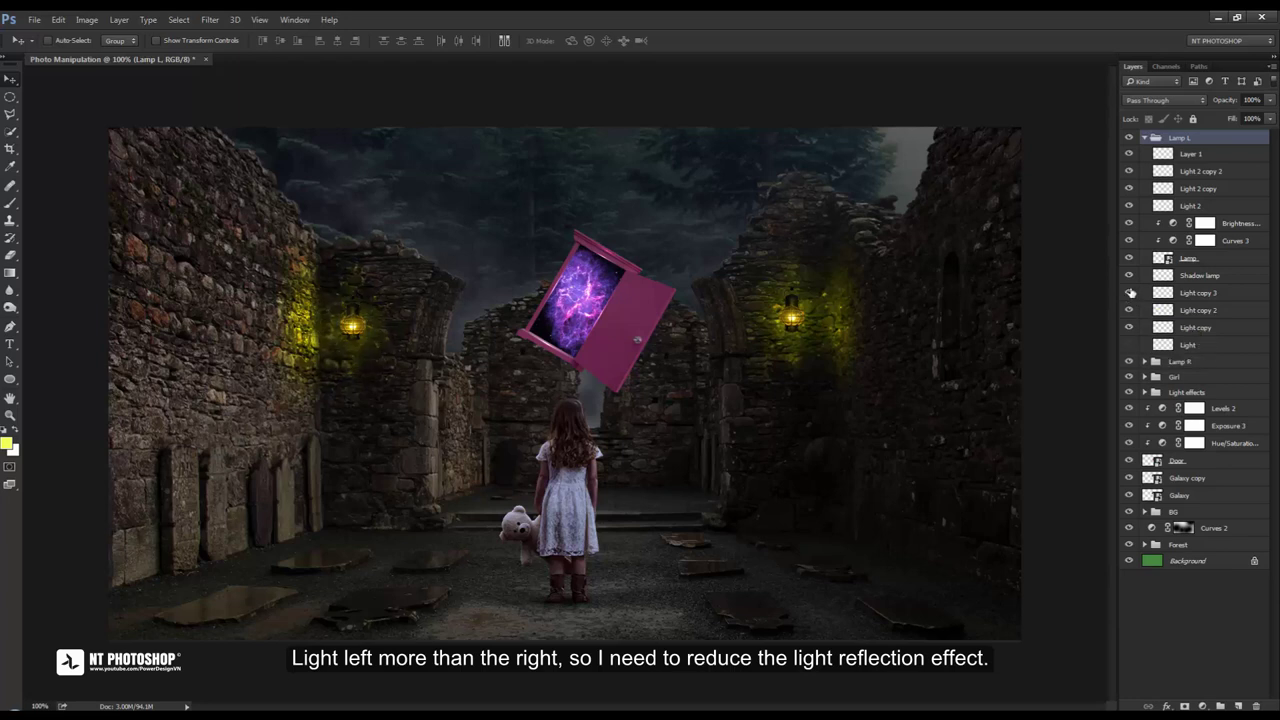
left_click(1130, 295)
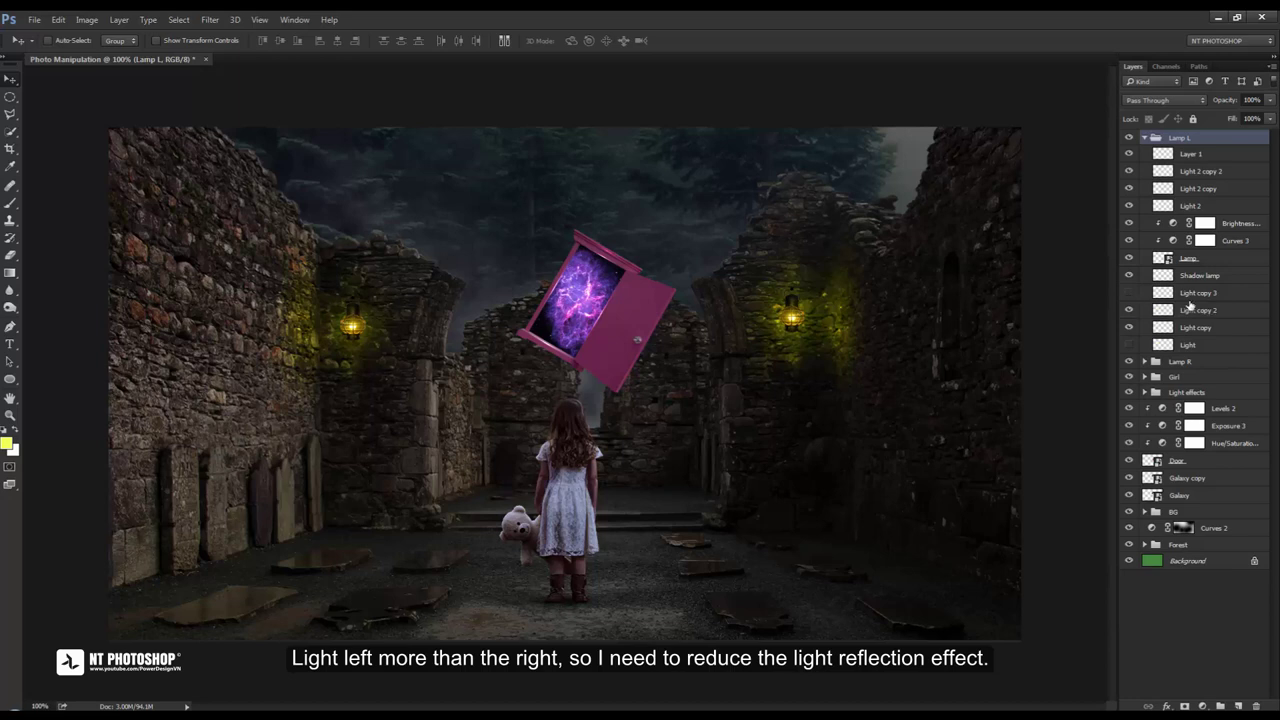
left_click(1140, 311)
left_click(1129, 311)
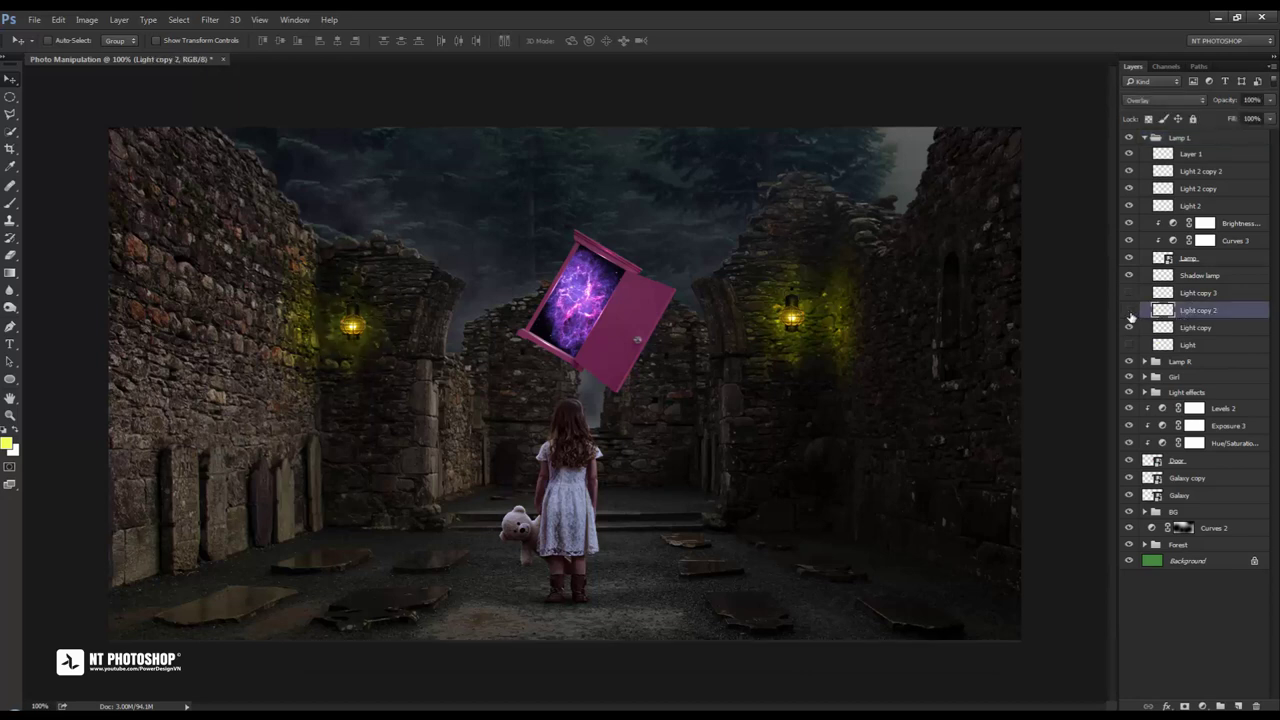
left_click(1129, 311)
left_click(1129, 327)
Lower the Light copy layer's opacity to 70%
left_click(1176, 330)
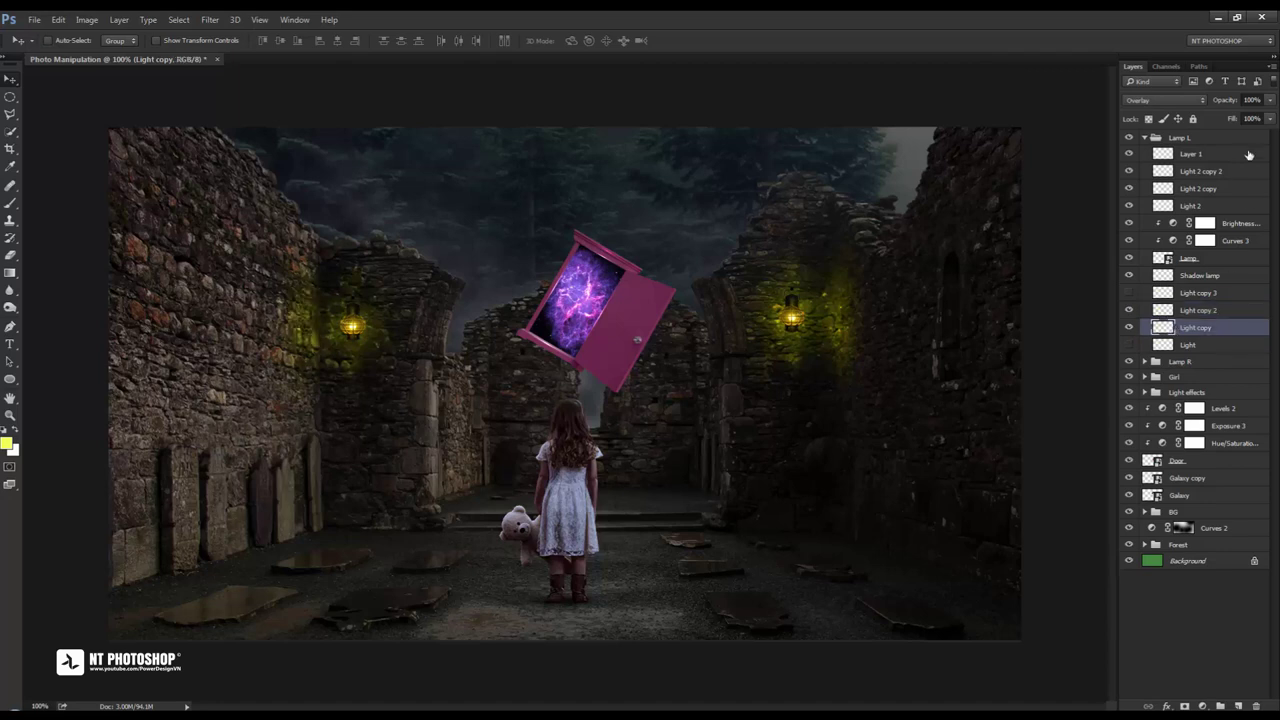
left_click(1270, 100)
left_click_drag(1268, 118, 1250, 120)
left_click(1134, 279)
Lower the Light copy 2 layer's opacity to 63%
left_click(1129, 310)
left_click(1196, 310)
left_click(1267, 101)
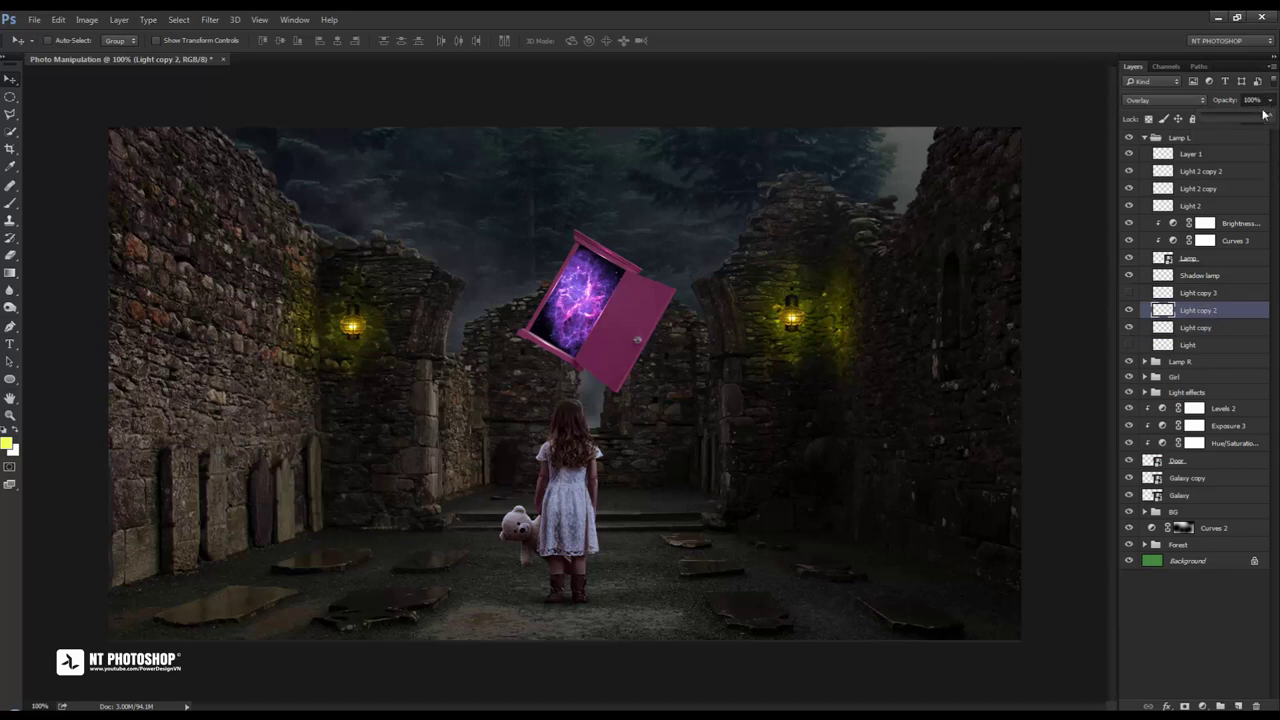
left_click_drag(1261, 119, 1246, 123)
left_click(1250, 590)
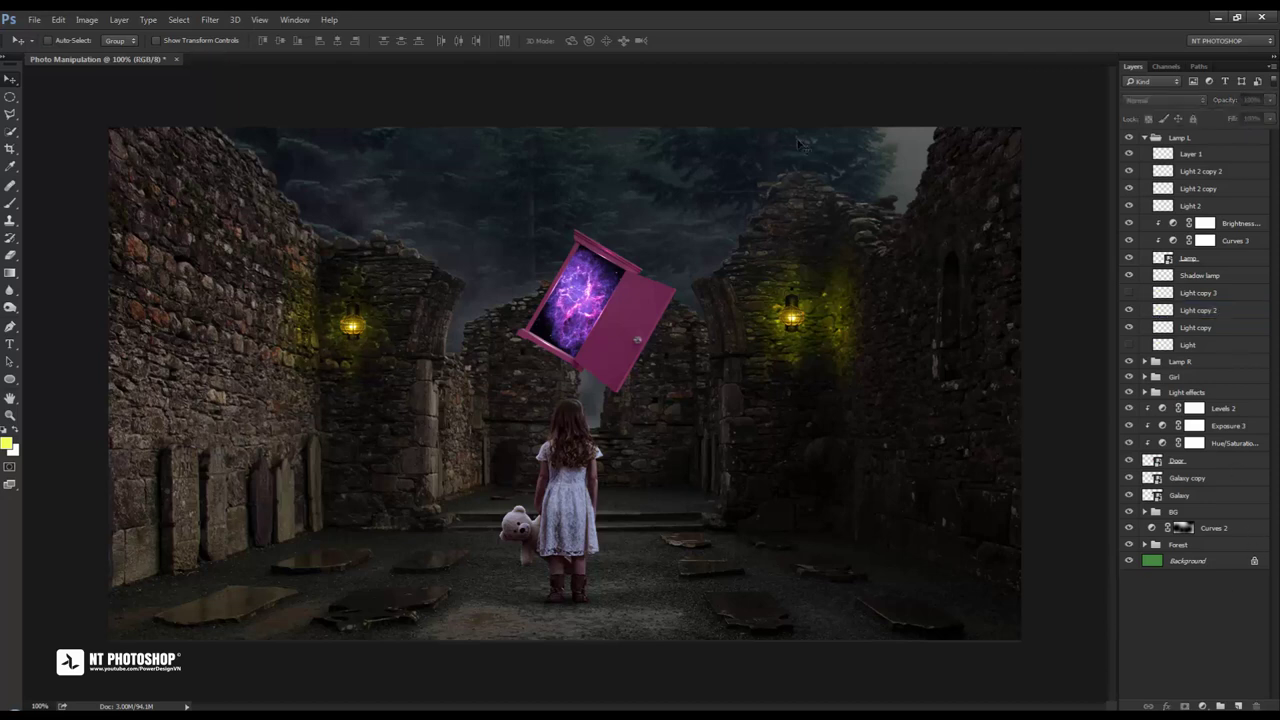
Align the Lamp L group to the right lamp's height using a temporary horizontal guide, then remove it
key("ctrl+r")
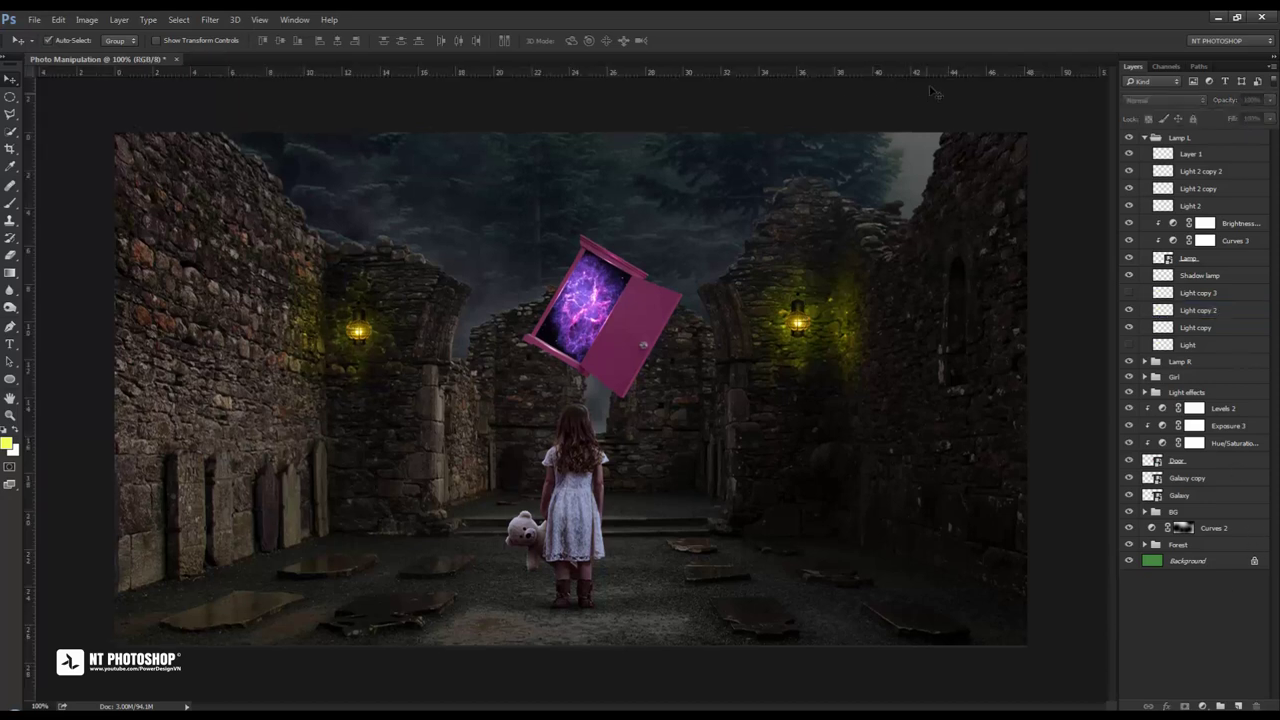
left_click_drag(936, 78, 920, 292)
left_click(1145, 137)
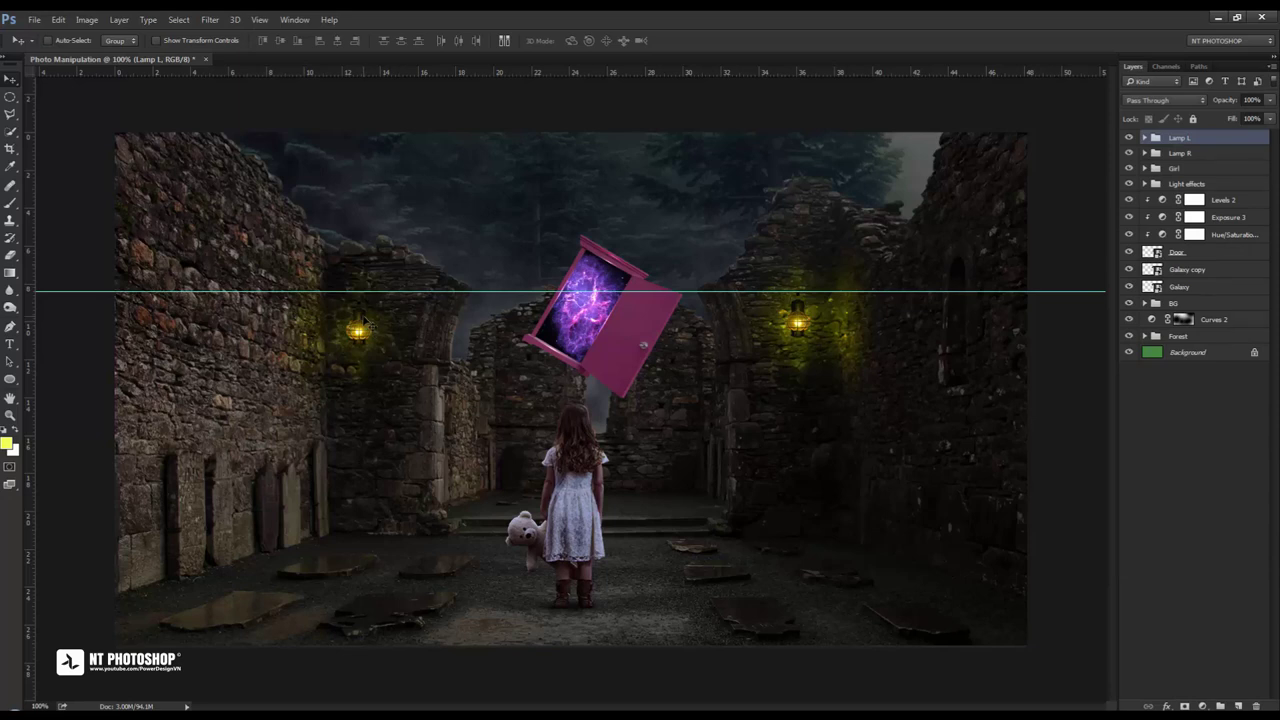
left_click_drag(364, 320, 367, 323)
left_click_drag(1045, 291, 1048, 72)
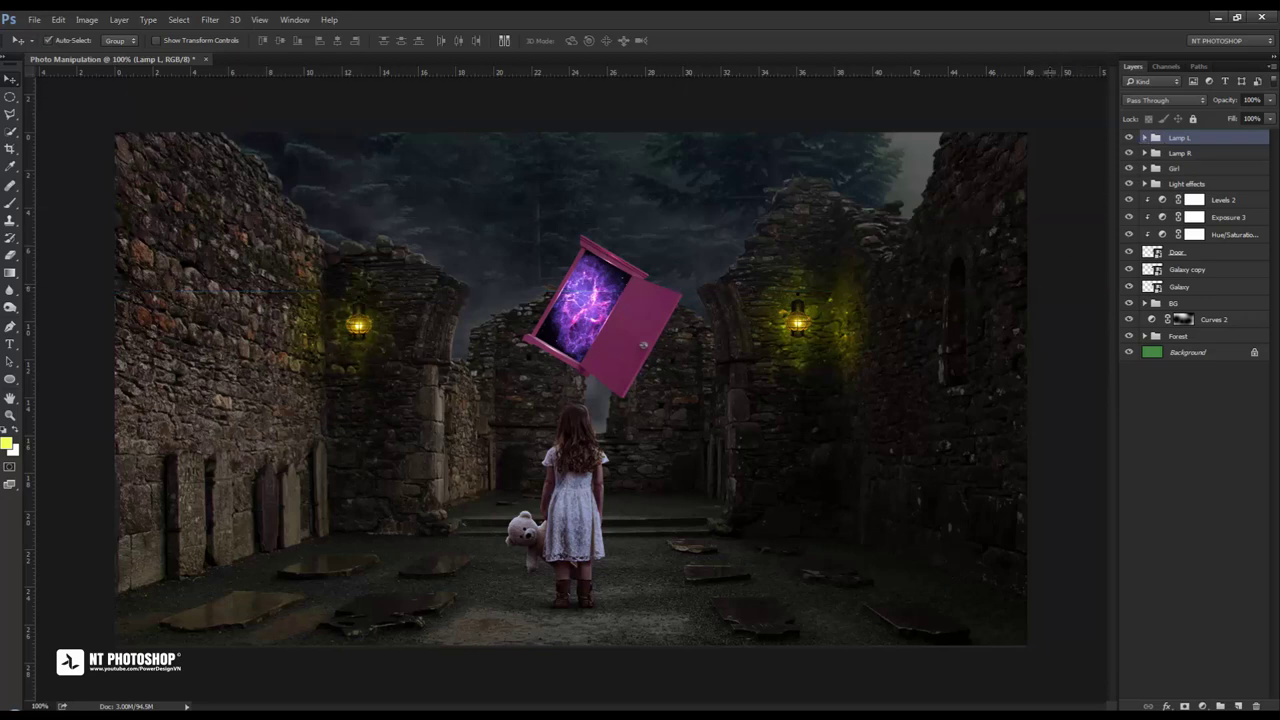
key("ctrl+r")
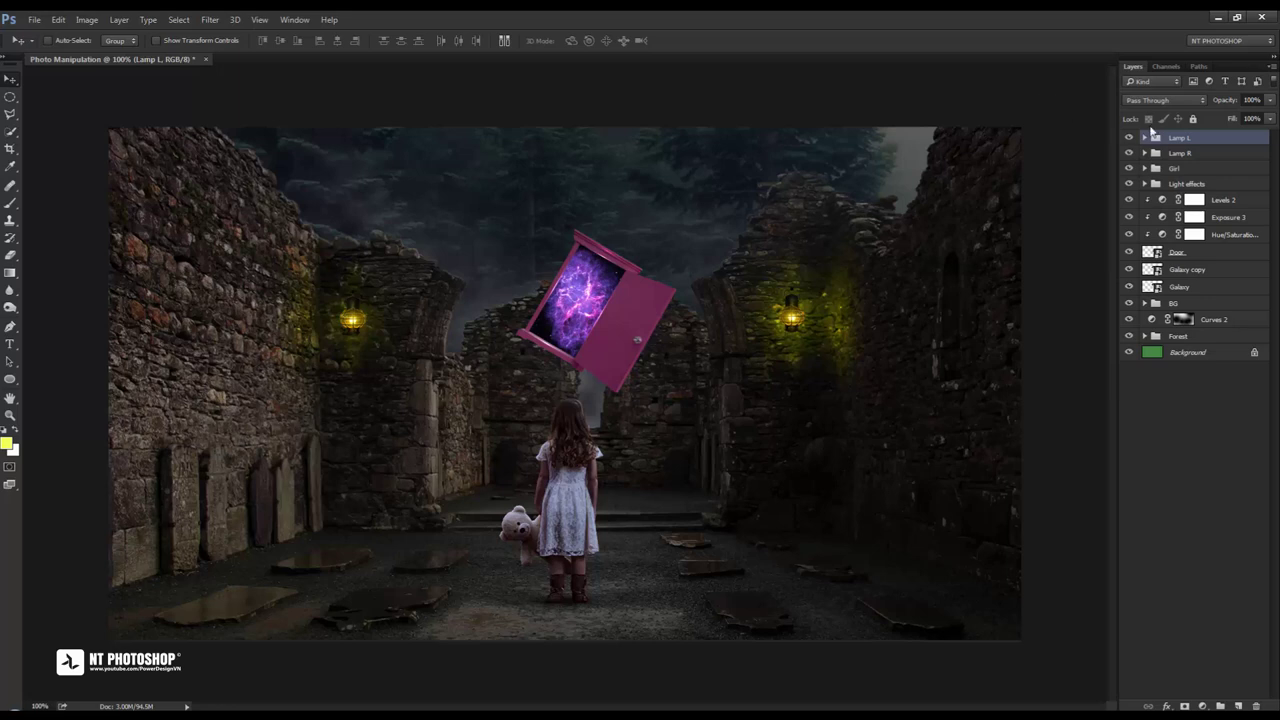
Add a new layer named Light 3 and keep yellow as the foreground colour
left_click(1239, 706)
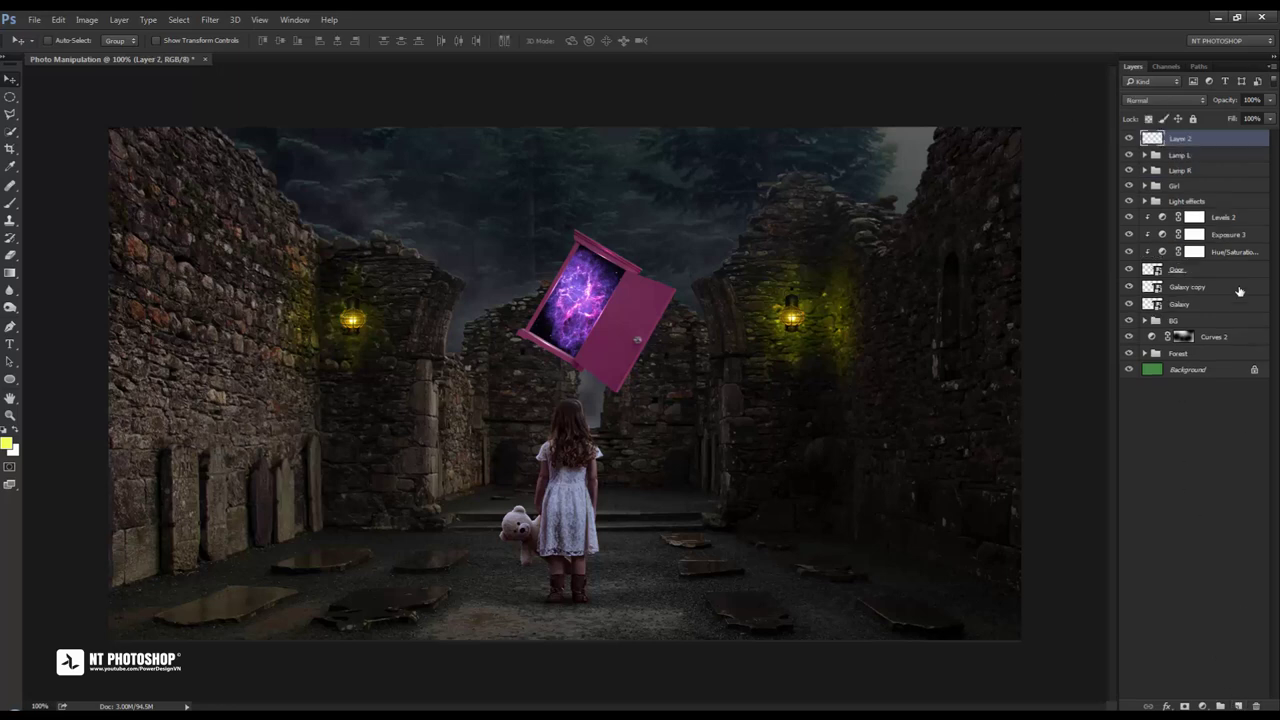
double_click(1181, 139)
type("Light 3")
key("Return")
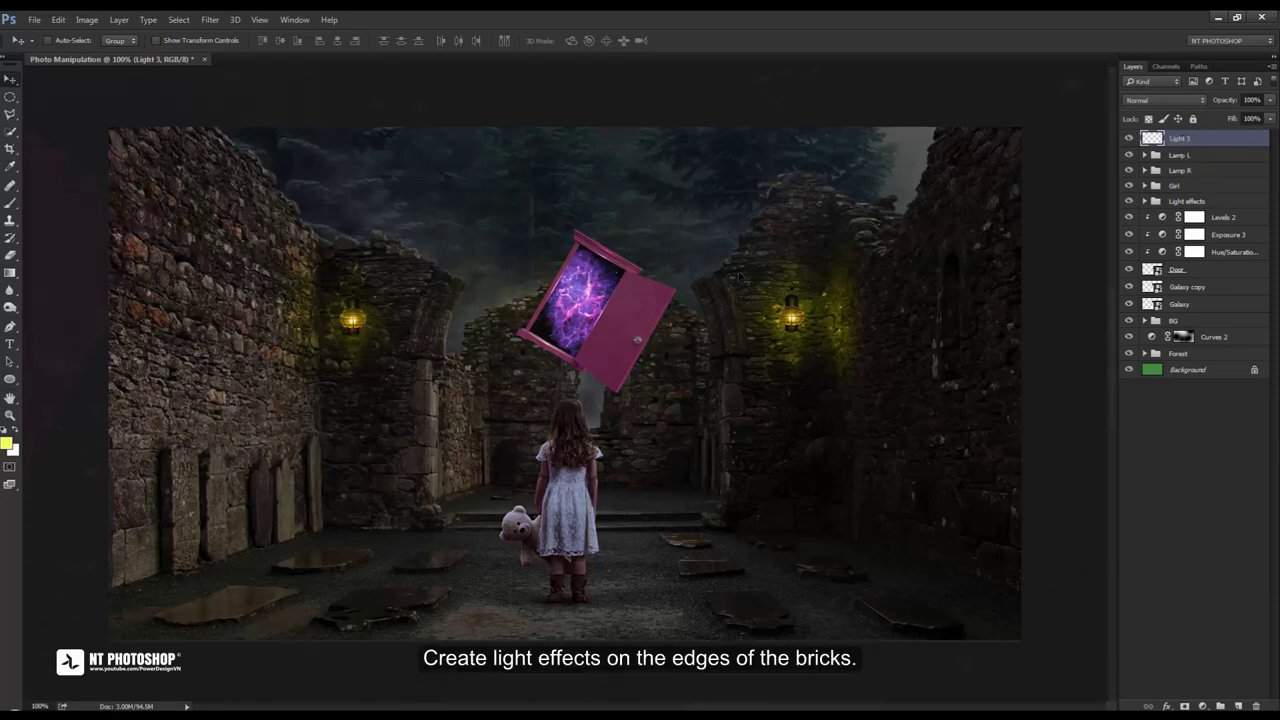
scroll(930, 326, "up", 2)
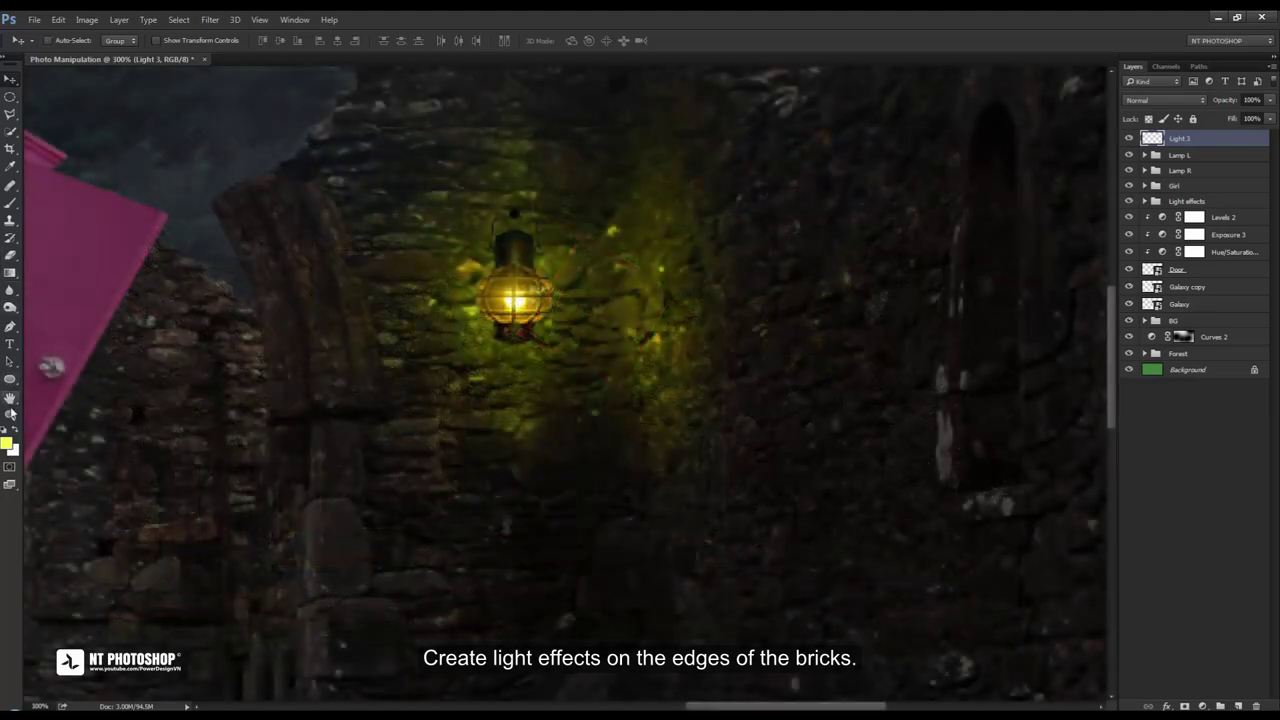
left_click(8, 443)
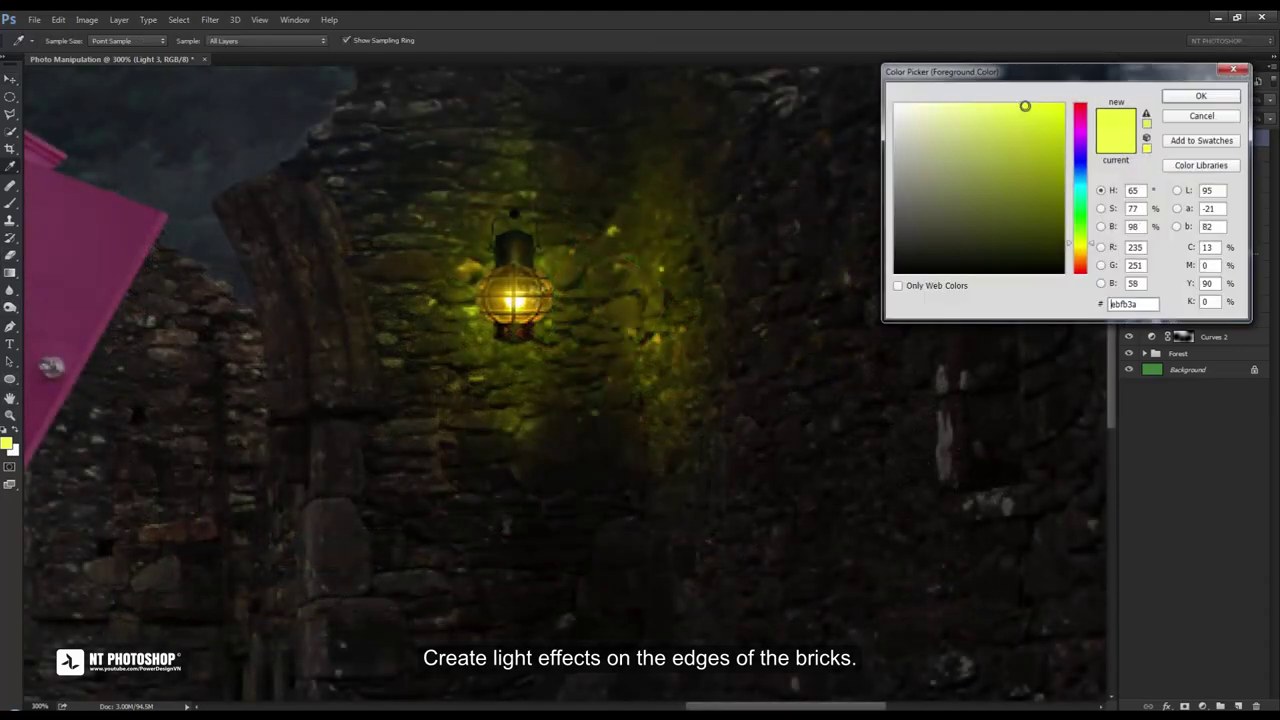
left_click(1201, 96)
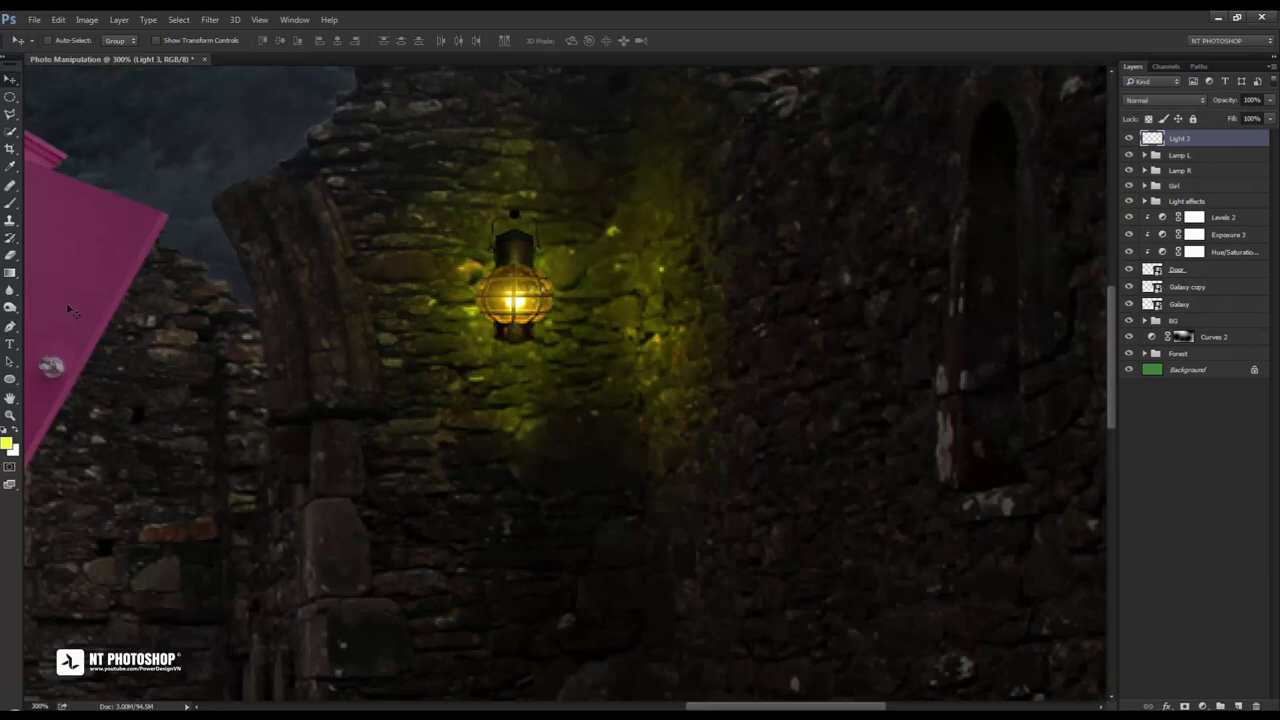
Set up a small, 0% hardness brush and test a yellow streak, then undo it
left_click(10, 203)
right_click(530, 302)
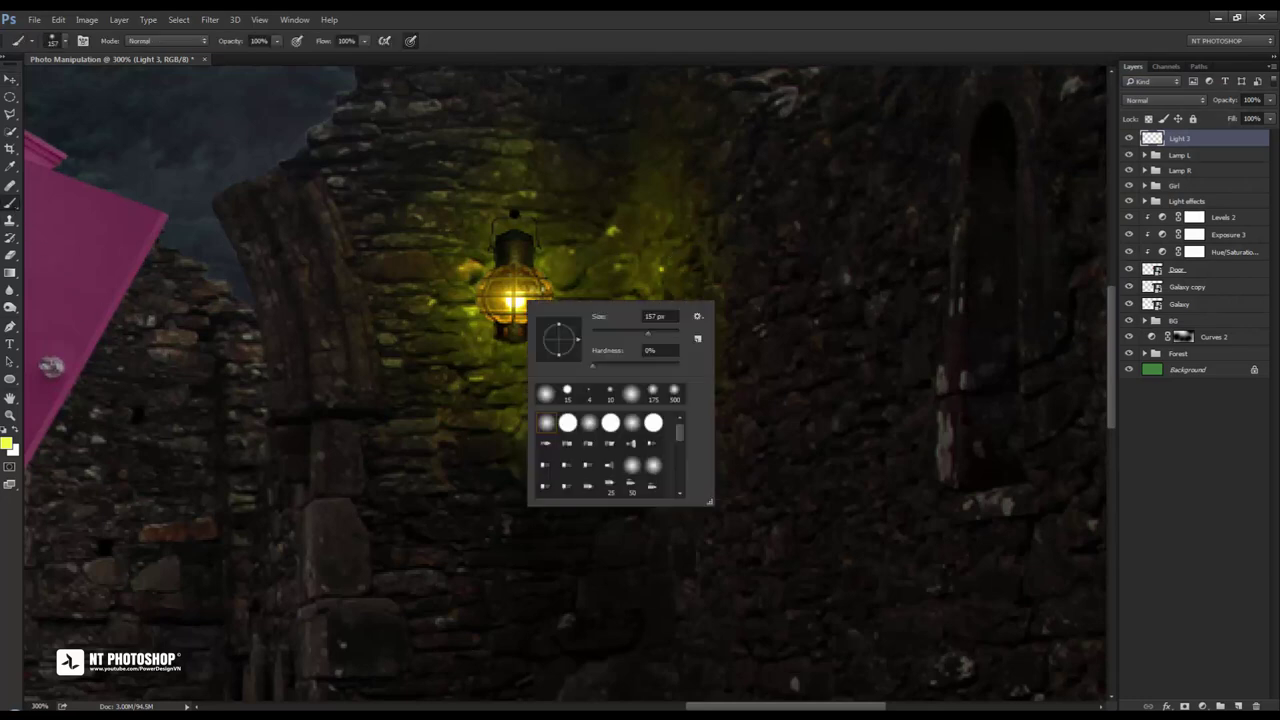
double_click(660, 316)
key("Return")
left_click_drag(432, 341, 428, 462)
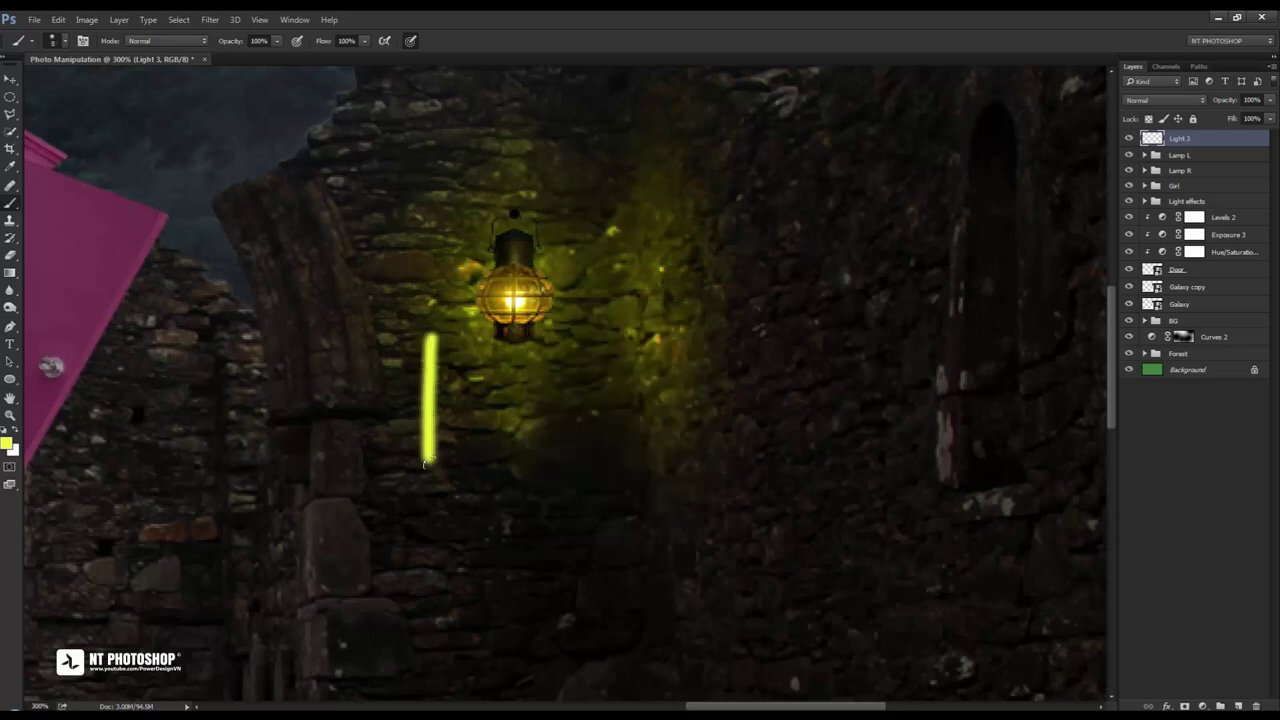
key("ctrl+z")
Refine the brush to a thinner size with trial yellow strokes along brick edges, undoing each
right_click(638, 325)
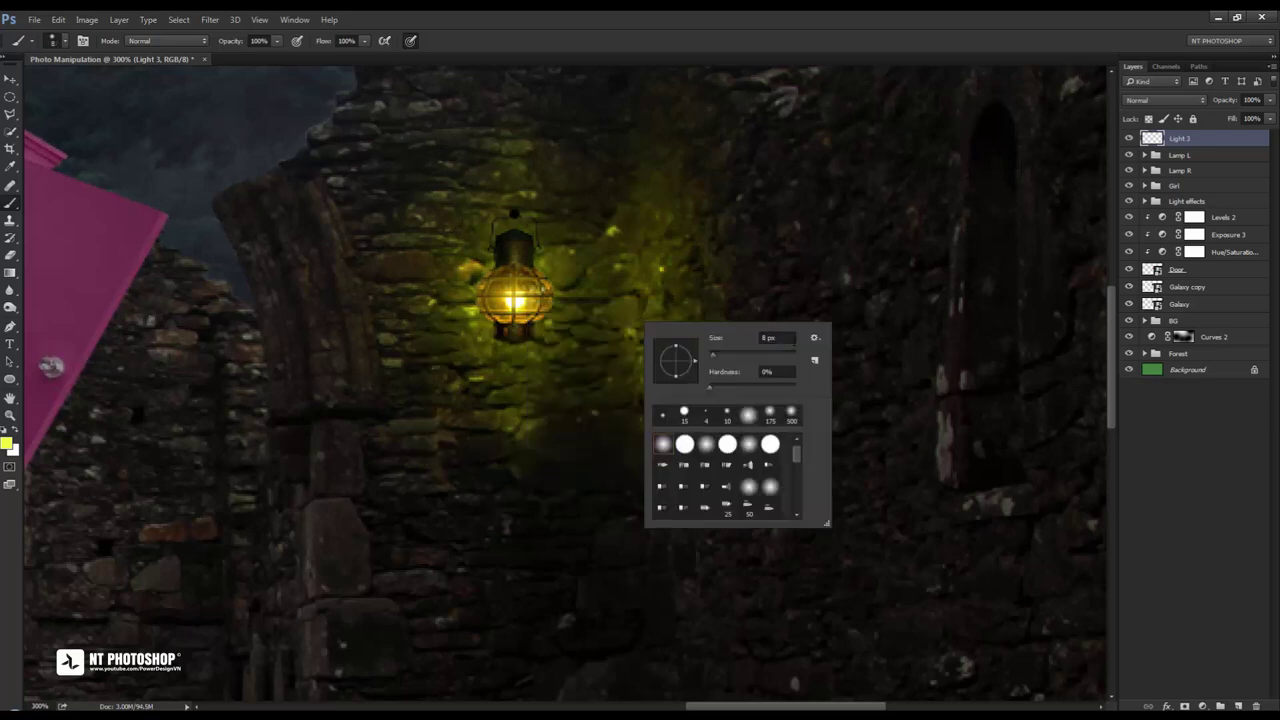
key("Return")
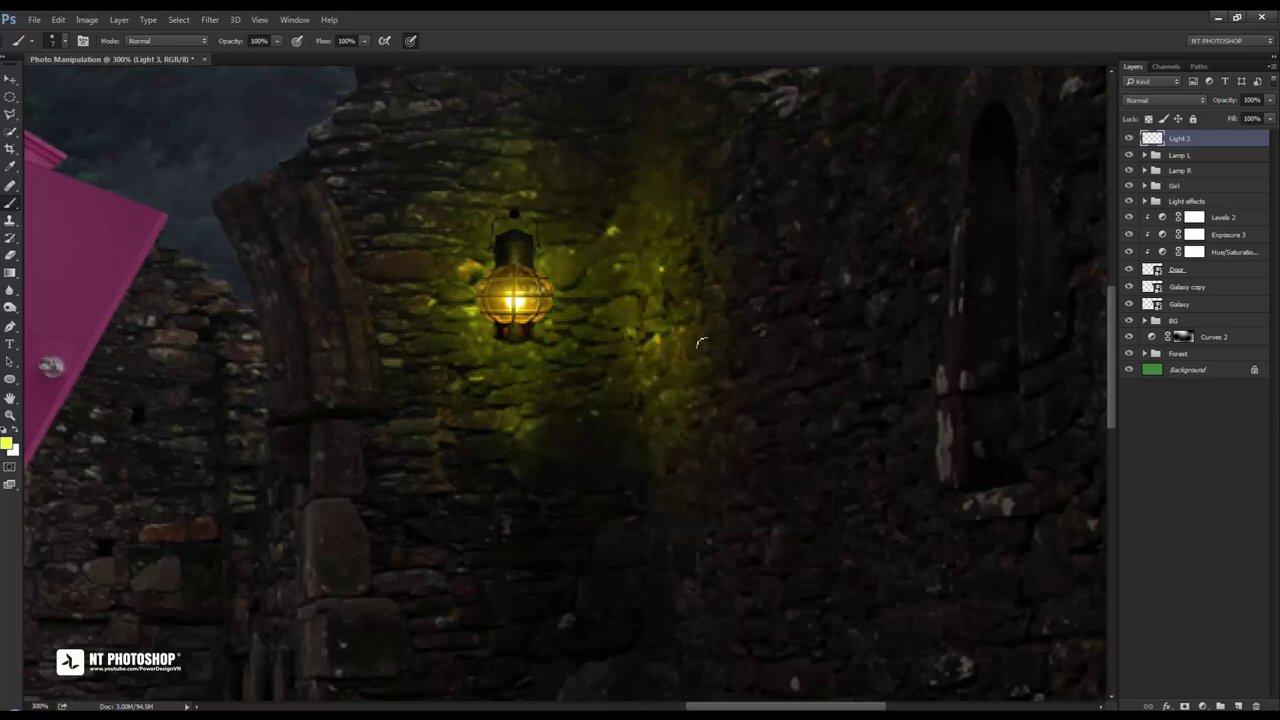
left_click_drag(718, 305, 722, 492)
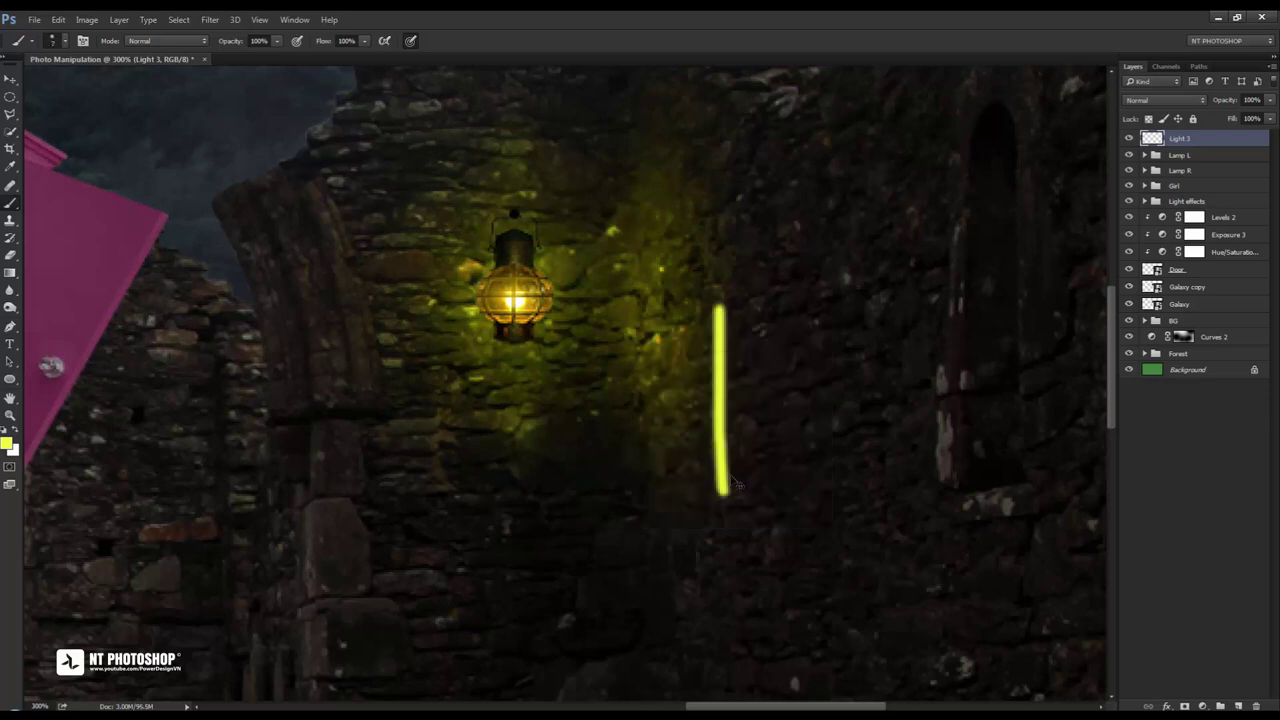
key("ctrl+z")
right_click(742, 360)
type("5")
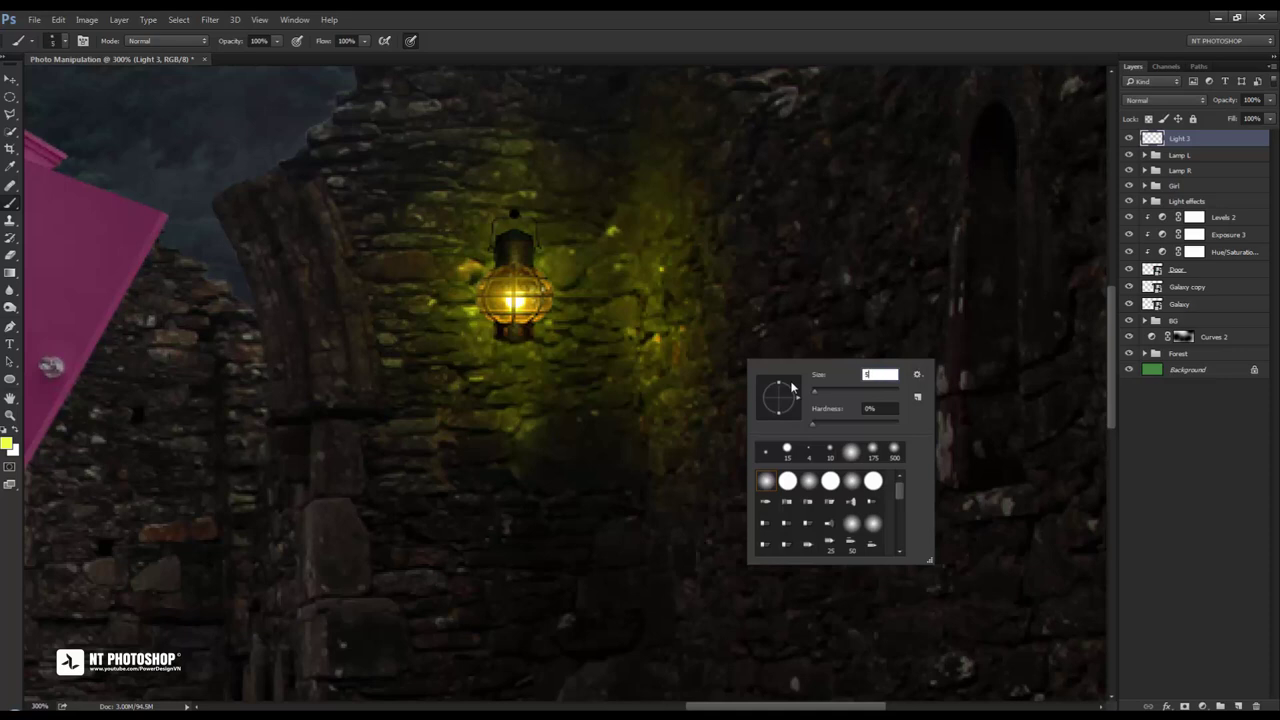
key("Return")
left_click_drag(817, 370, 812, 517)
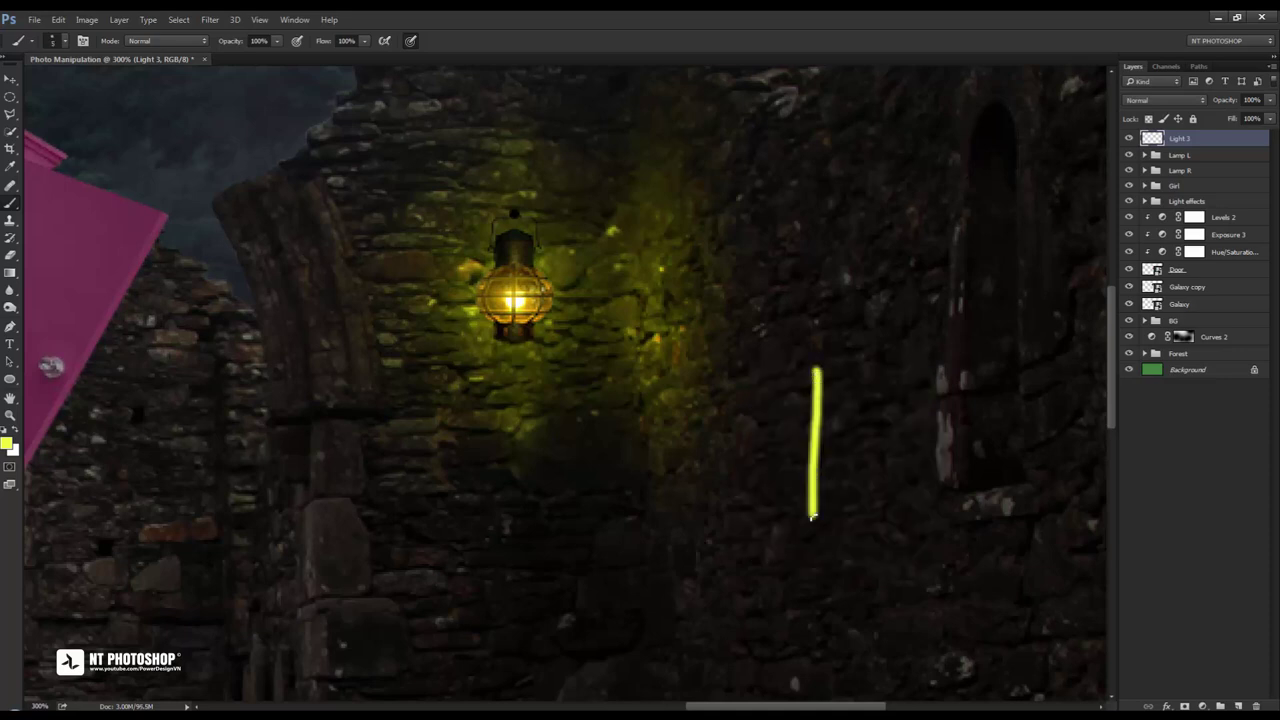
key("ctrl+z")
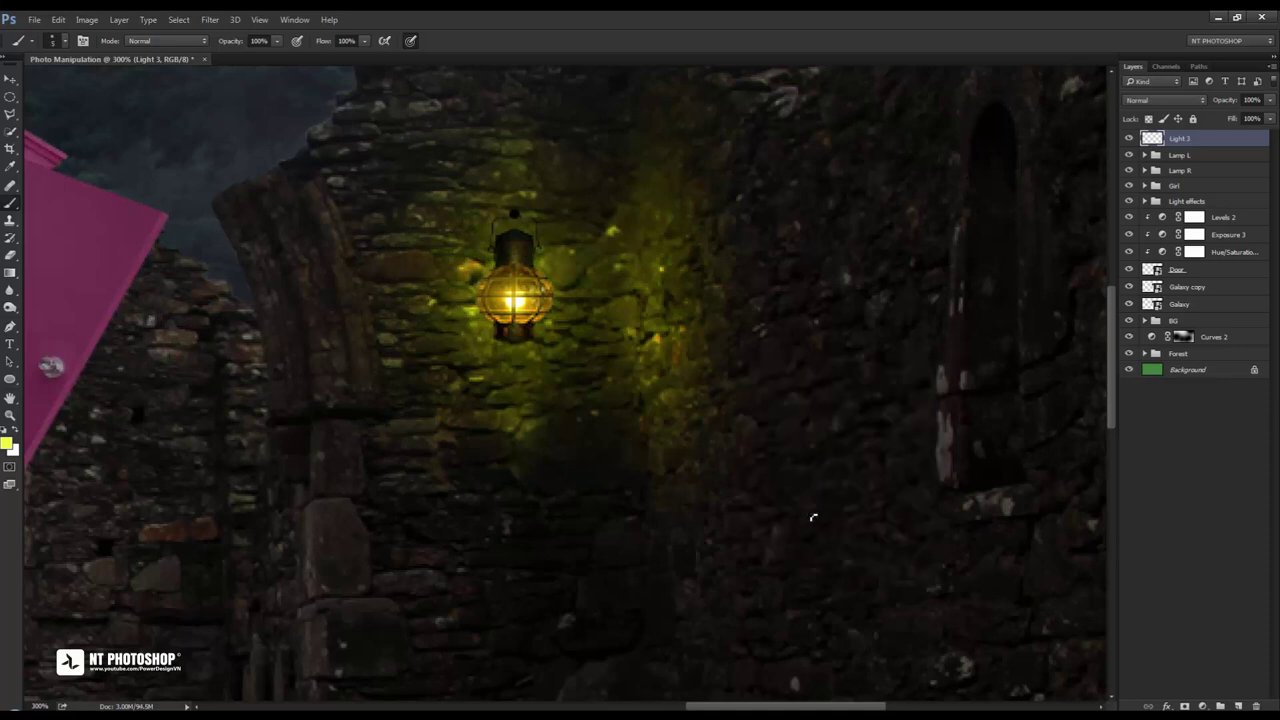
right_click(812, 517)
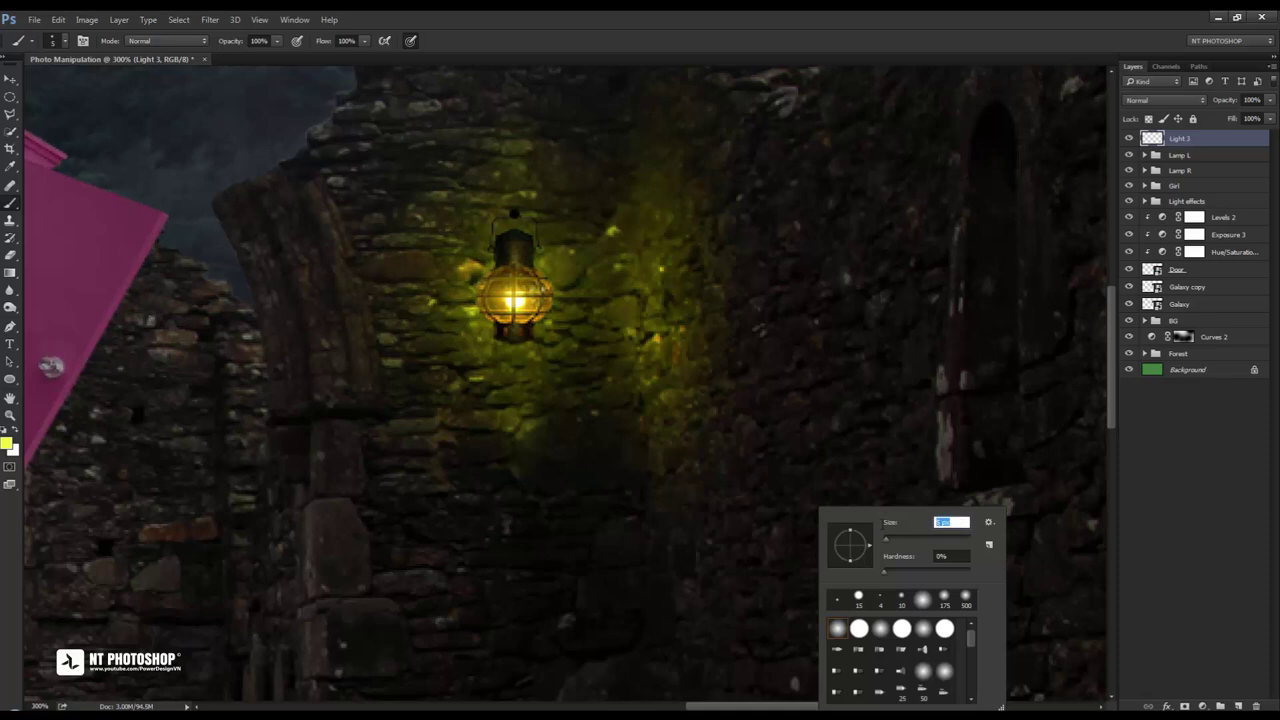
key("Return")
left_click_drag(812, 388, 814, 514)
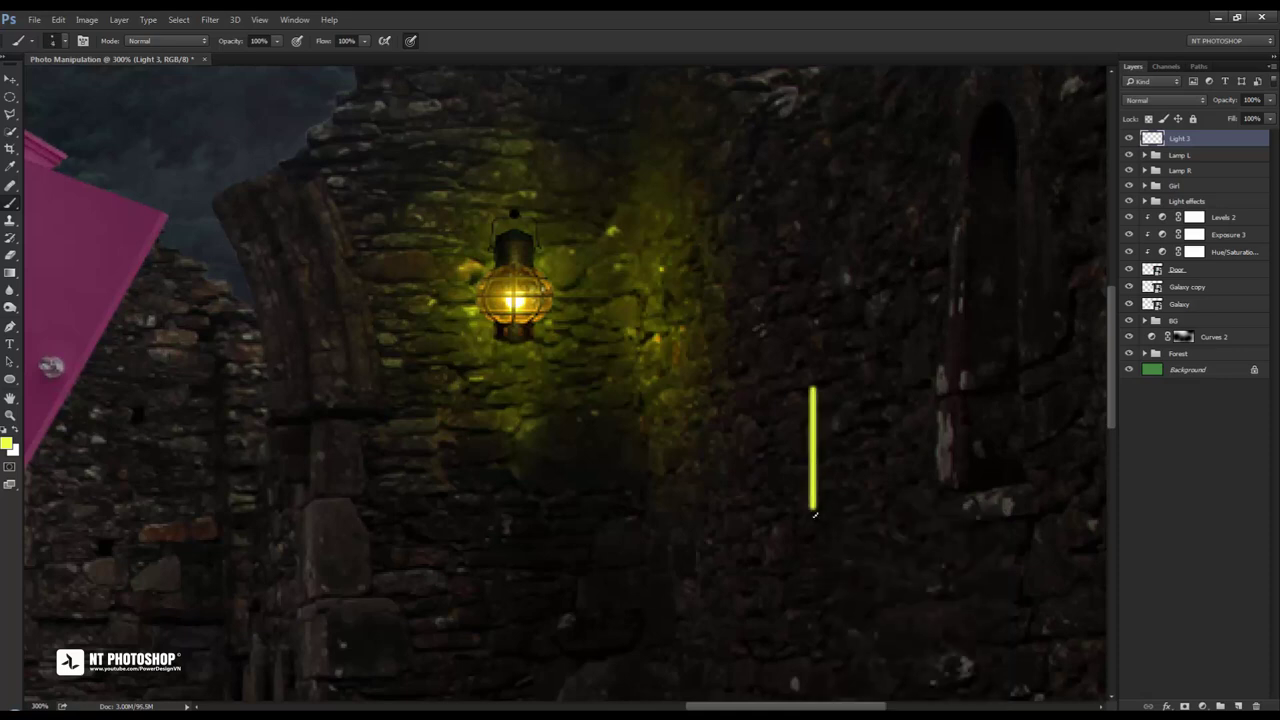
key("ctrl+z")
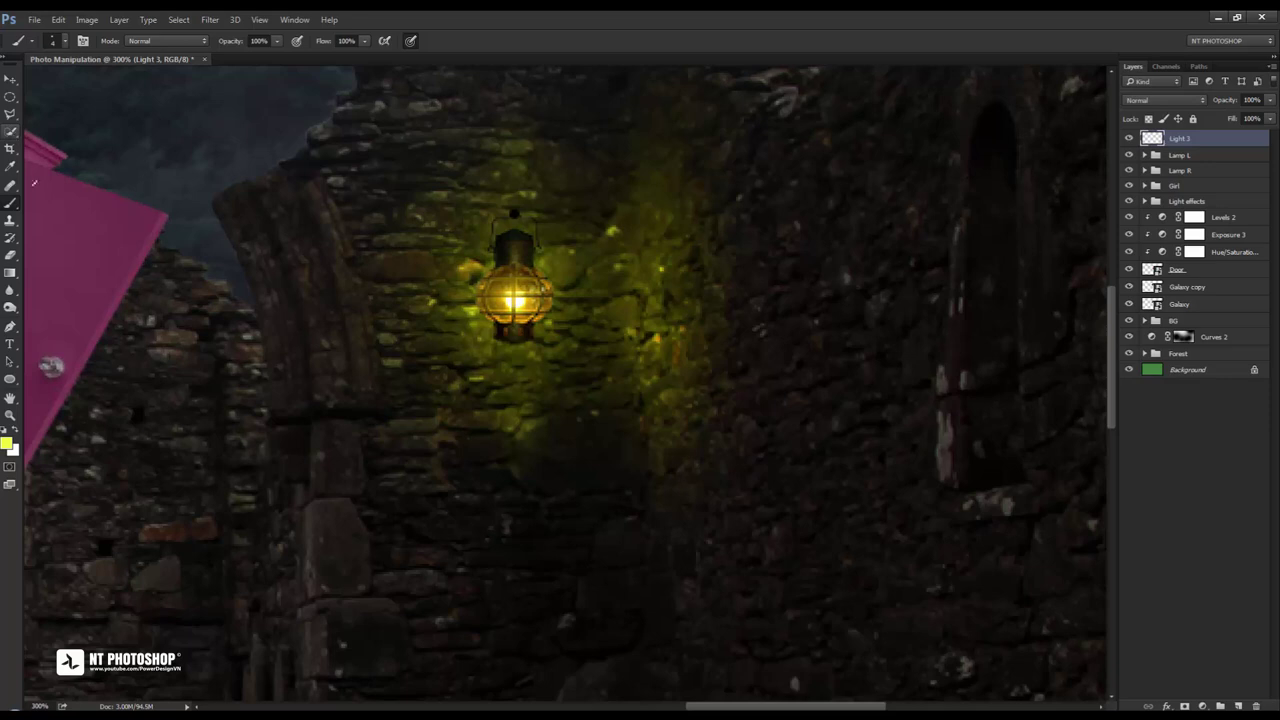
Trace a curved Pen path along the arch's inner edge, test a yellow brush stroke, then undo it
left_click(10, 325)
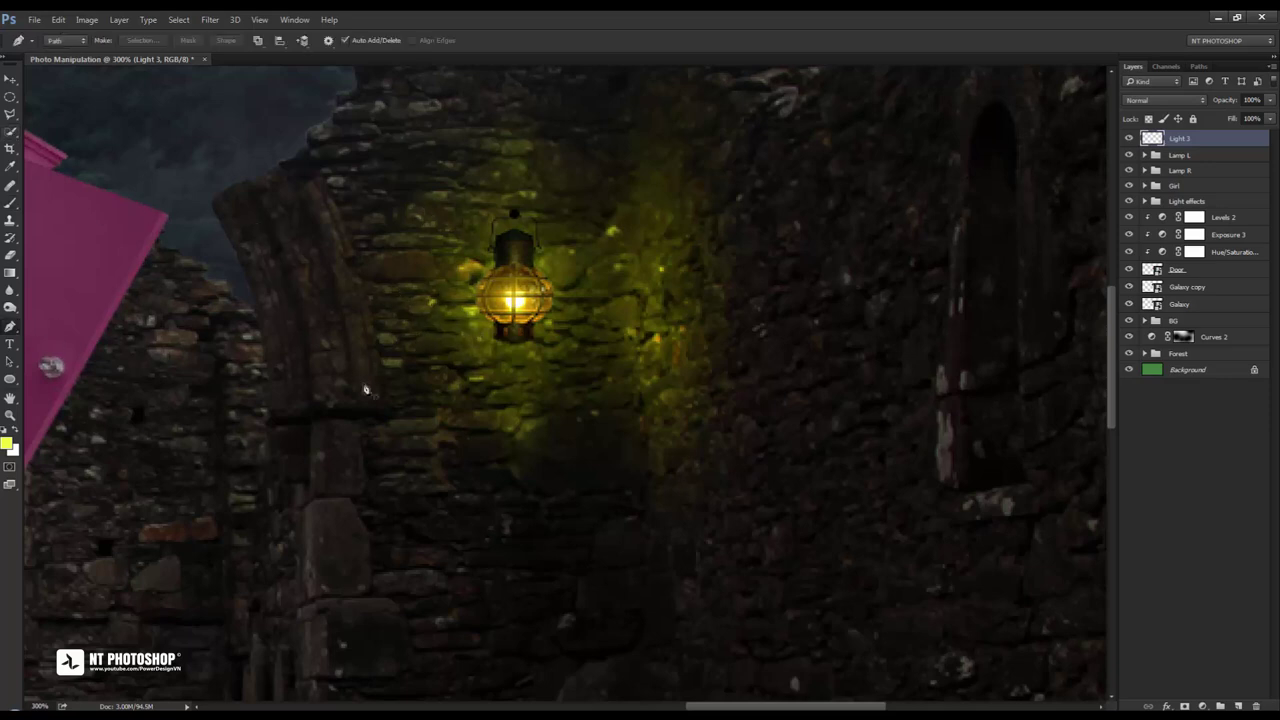
left_click(353, 254)
left_click_drag(326, 189, 309, 160)
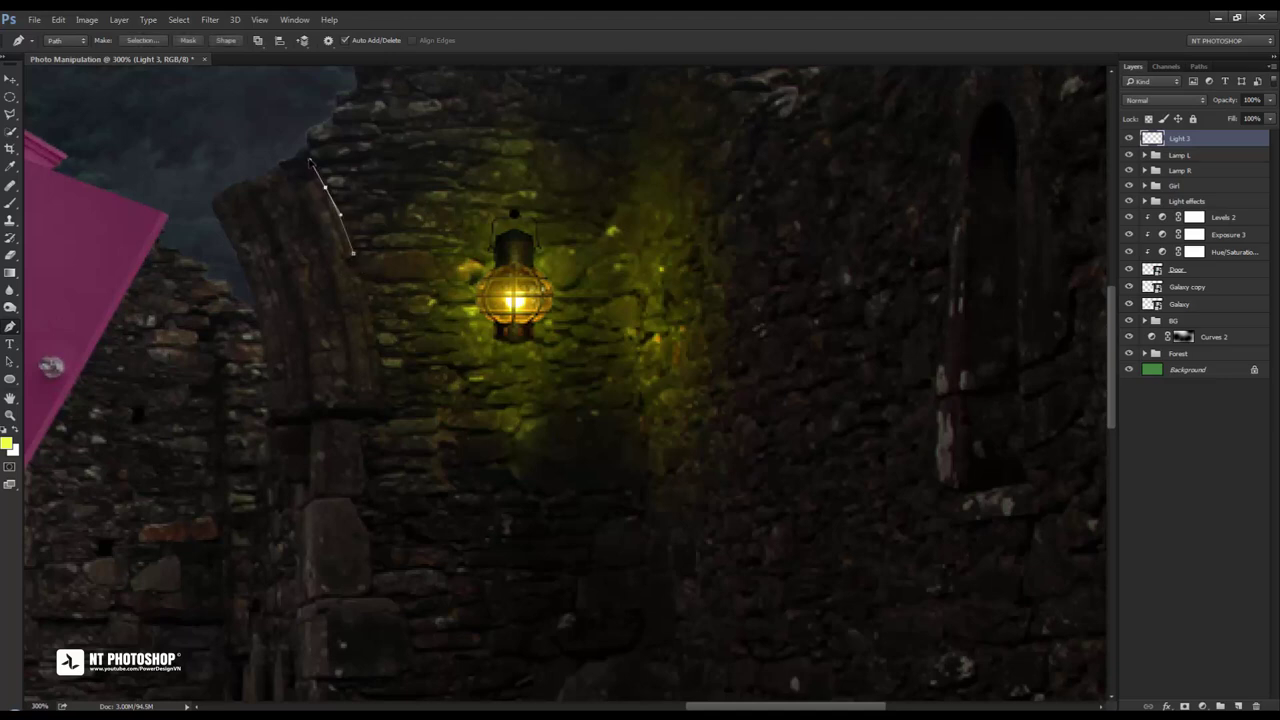
right_click(405, 216)
left_click(505, 323)
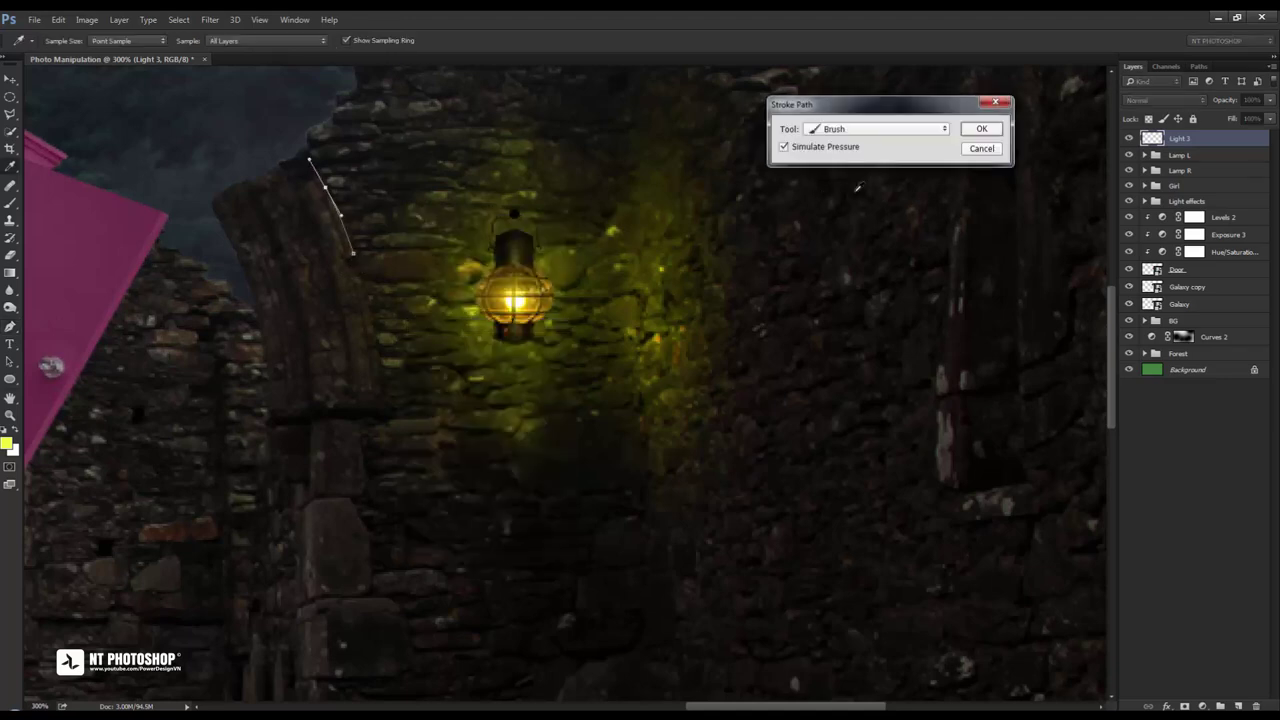
left_click(980, 129)
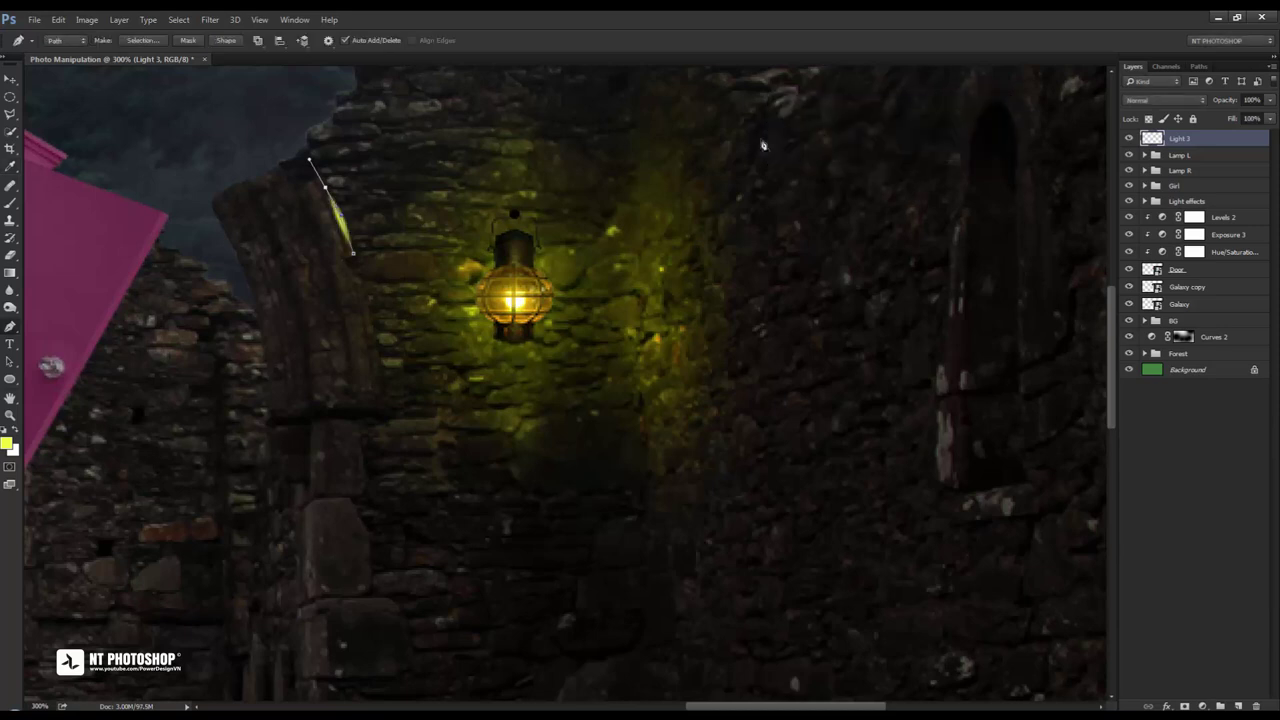
right_click(762, 145)
left_click(788, 170)
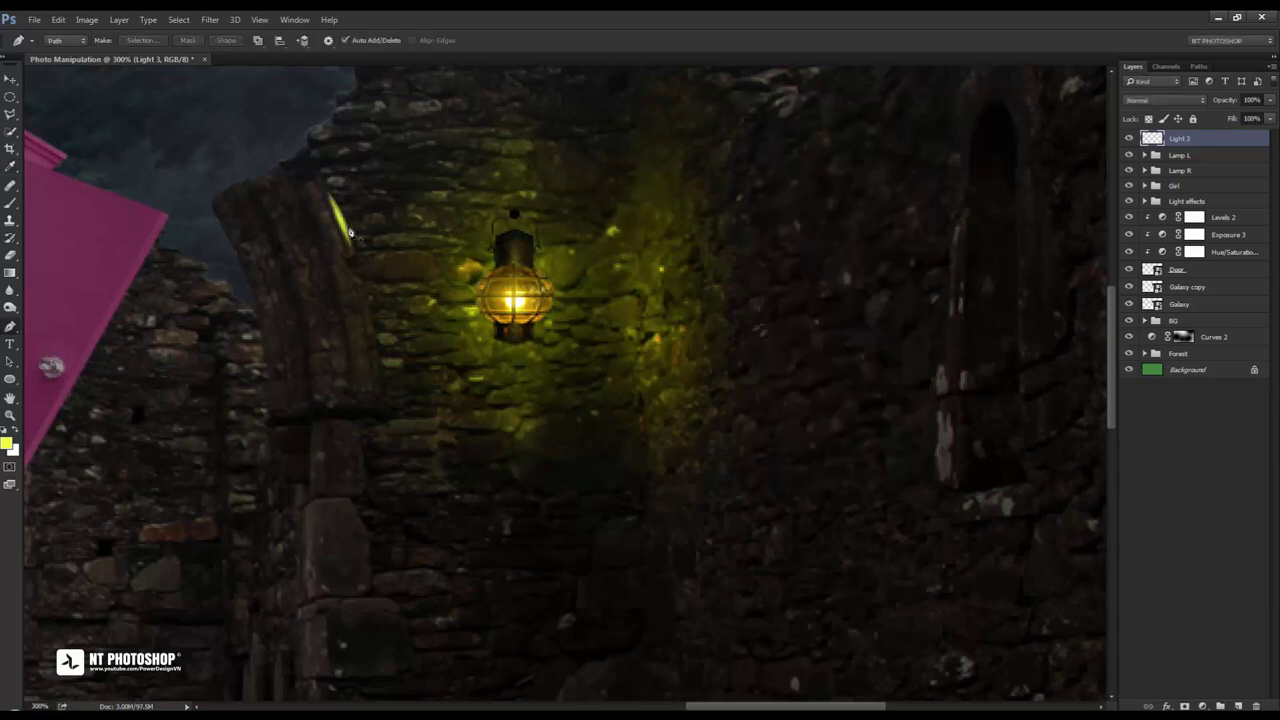
key("ctrl+alt+z")
key("ctrl+alt+z")
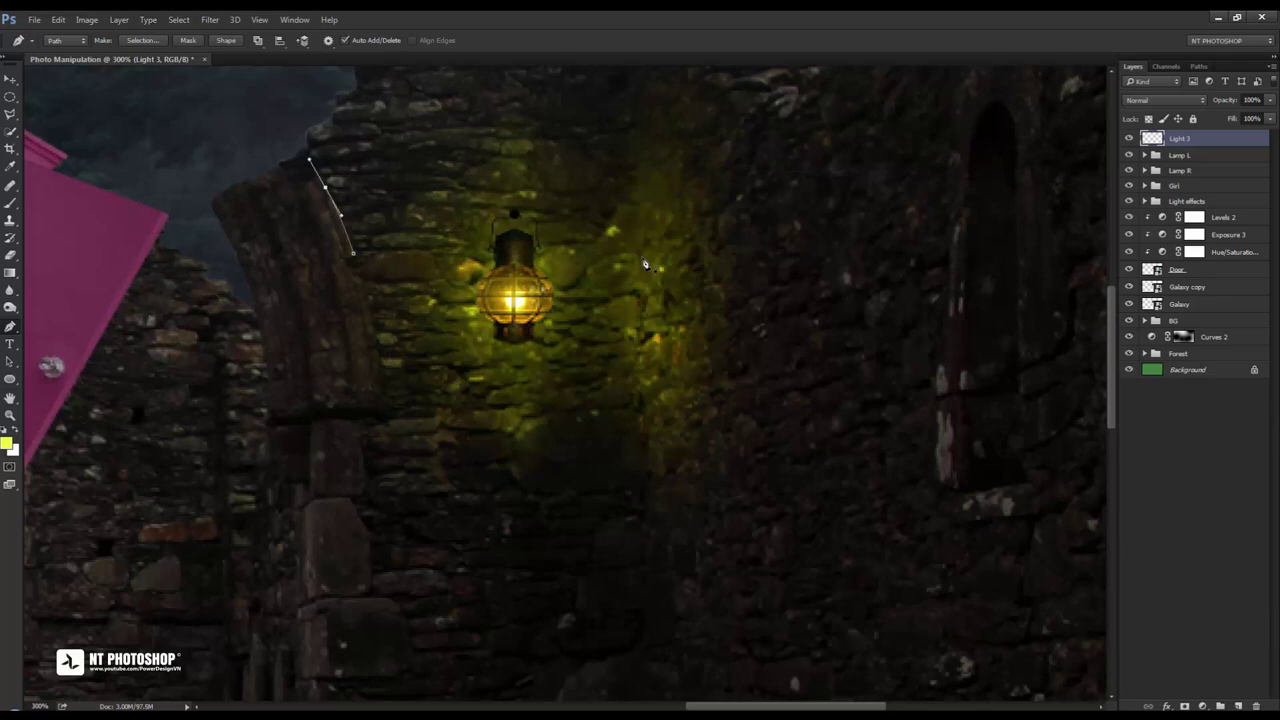
Reduce the brush size to 2 px
key("b")
right_click(695, 264)
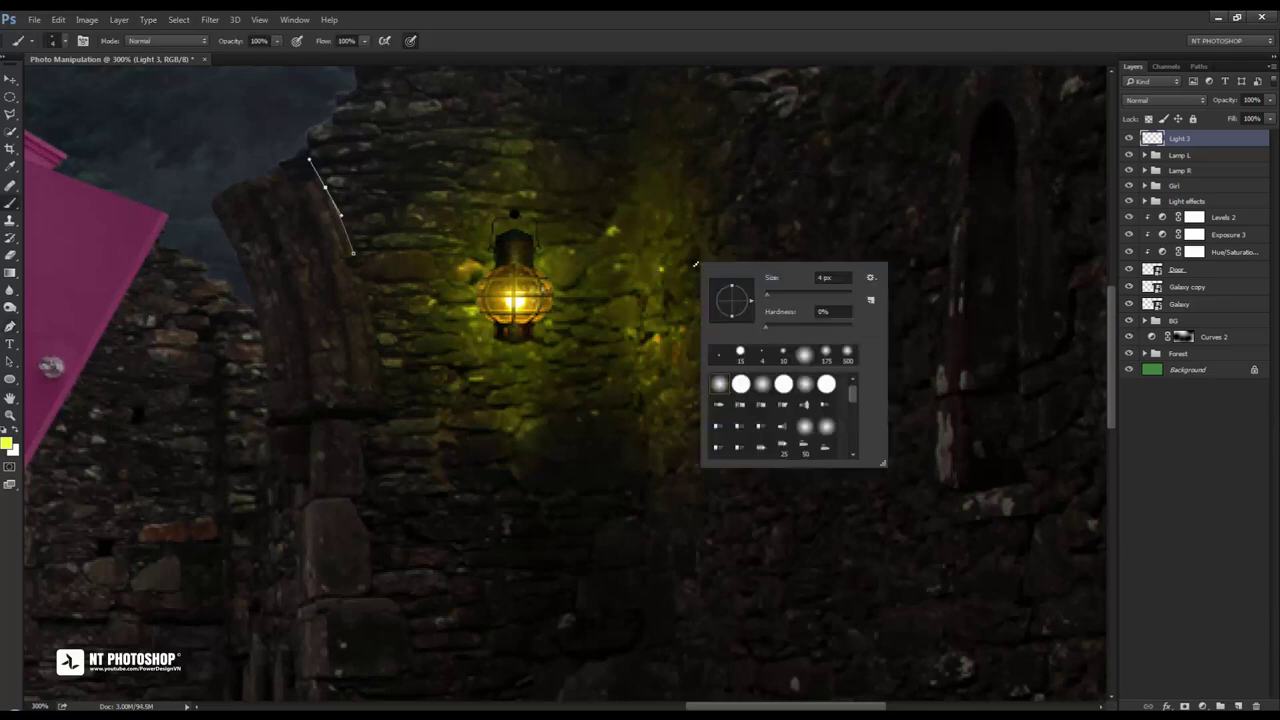
left_click(833, 277)
key("Return")
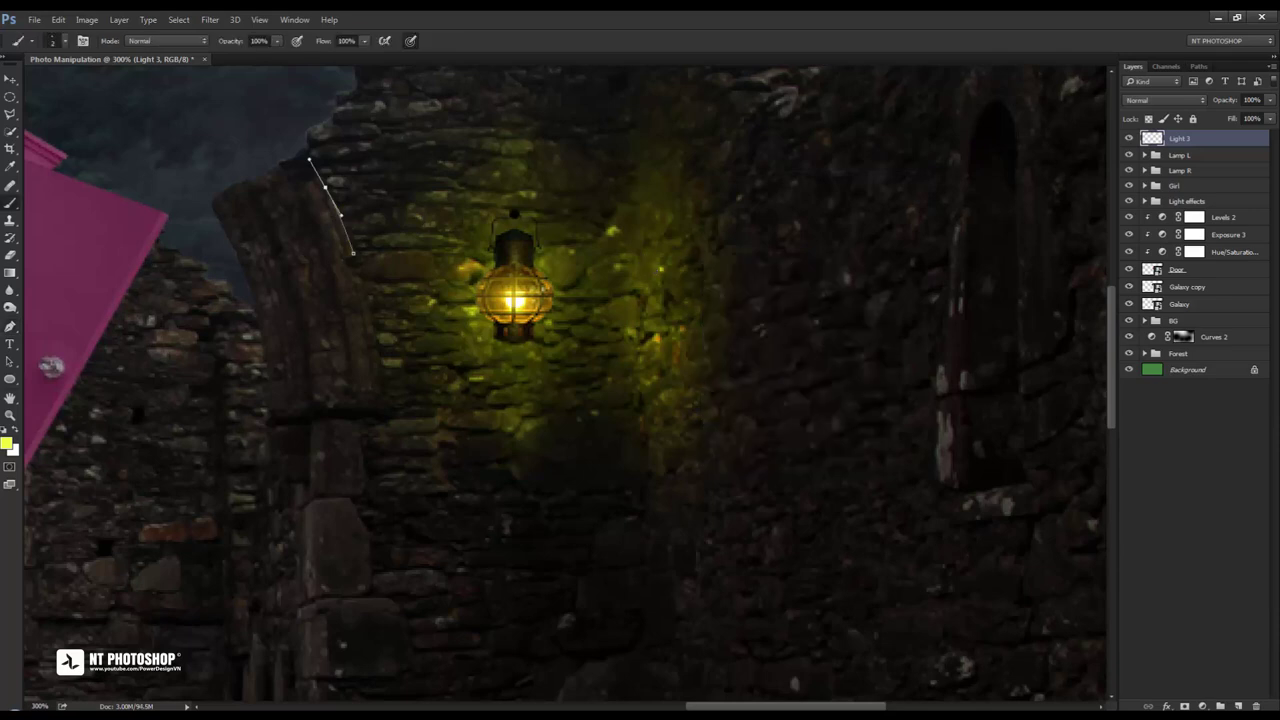
right_click(520, 186)
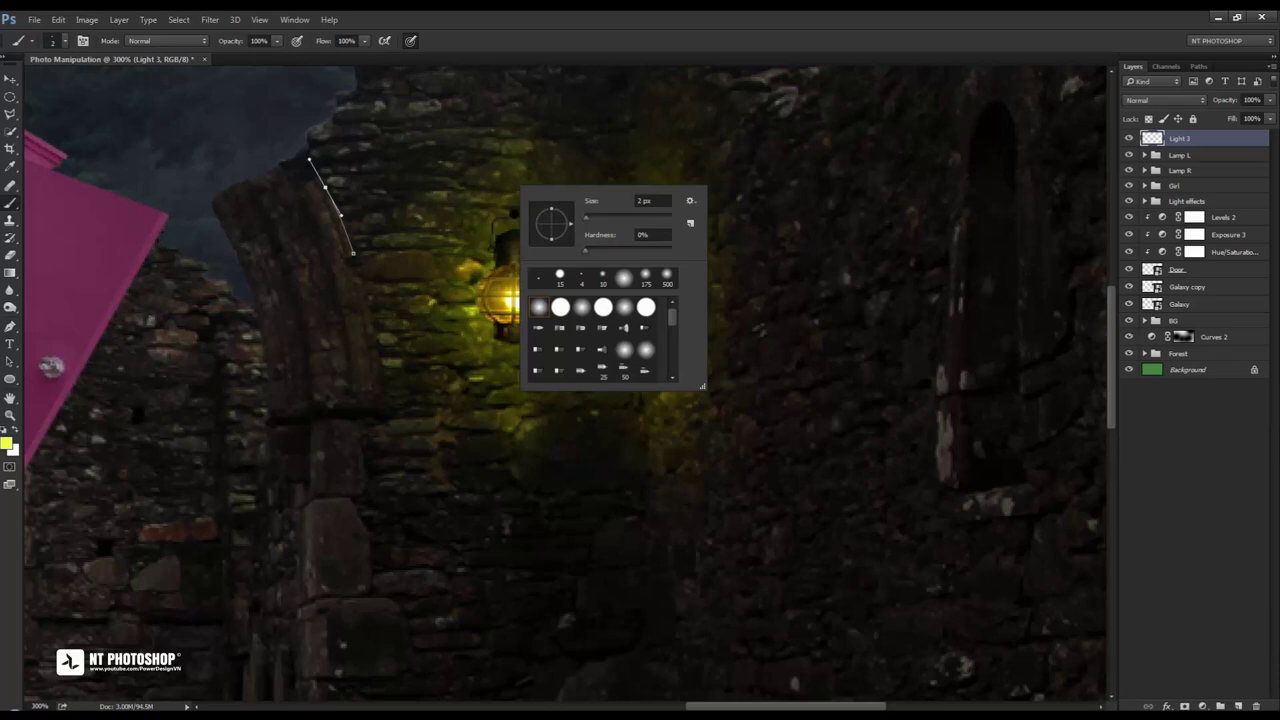
Stroke the arch path with the 2 px yellow brush and delete the path
left_click(9, 326)
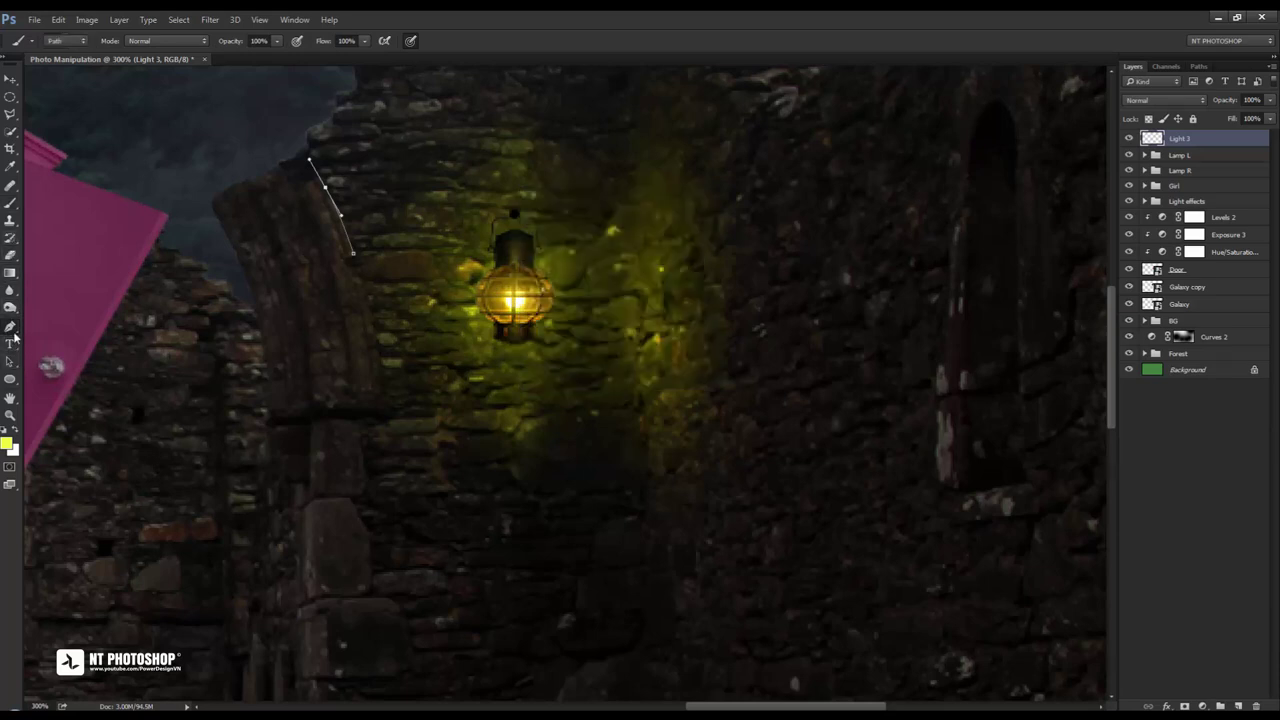
right_click(455, 176)
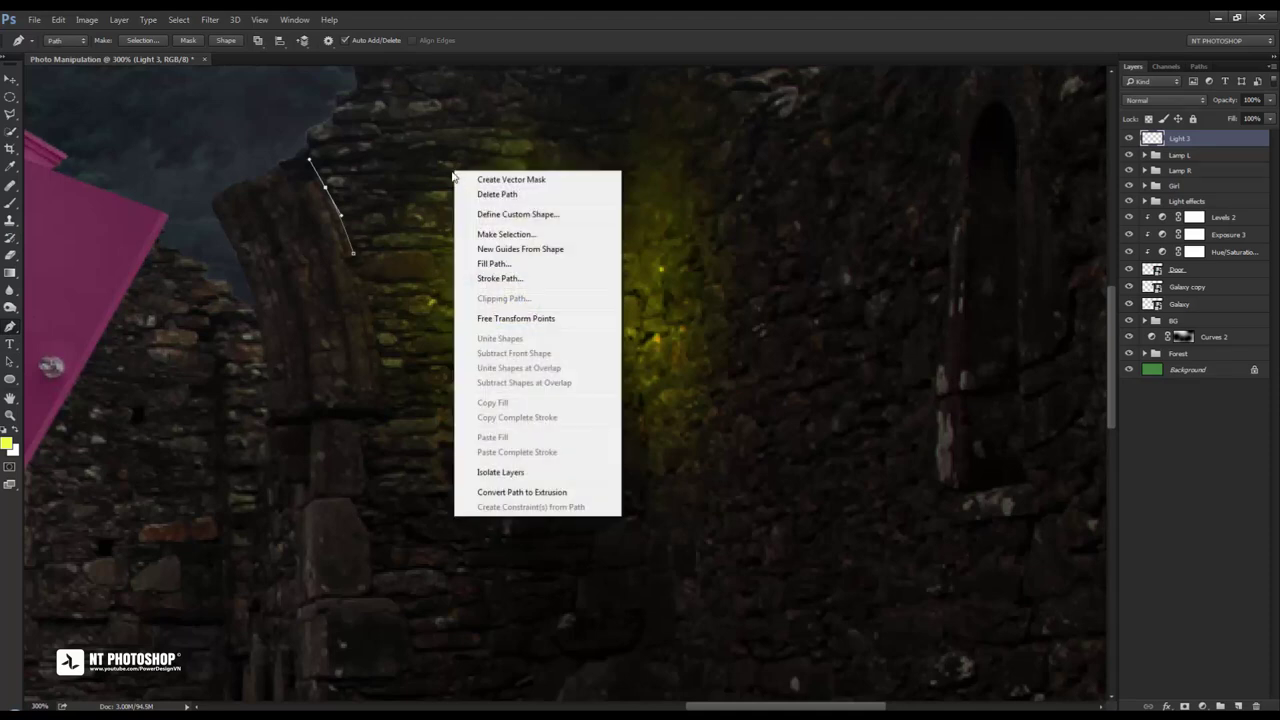
left_click(518, 284)
left_click(981, 129)
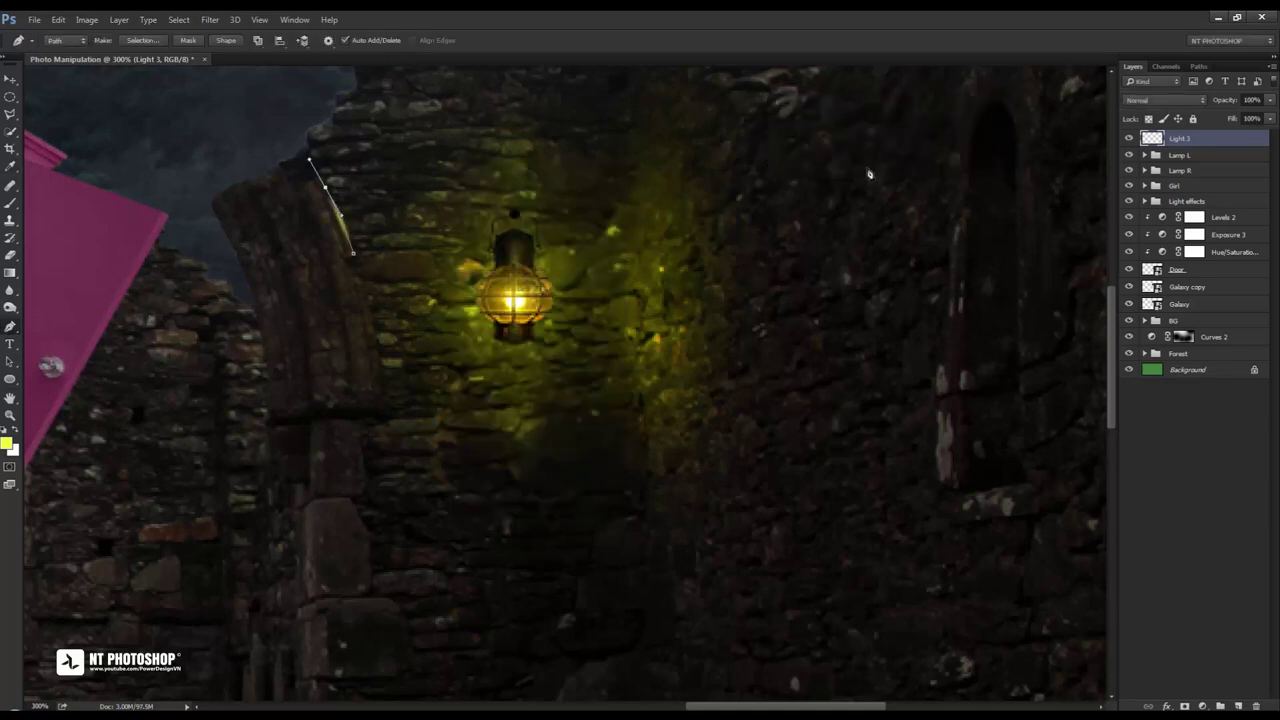
right_click(867, 168)
left_click(896, 193)
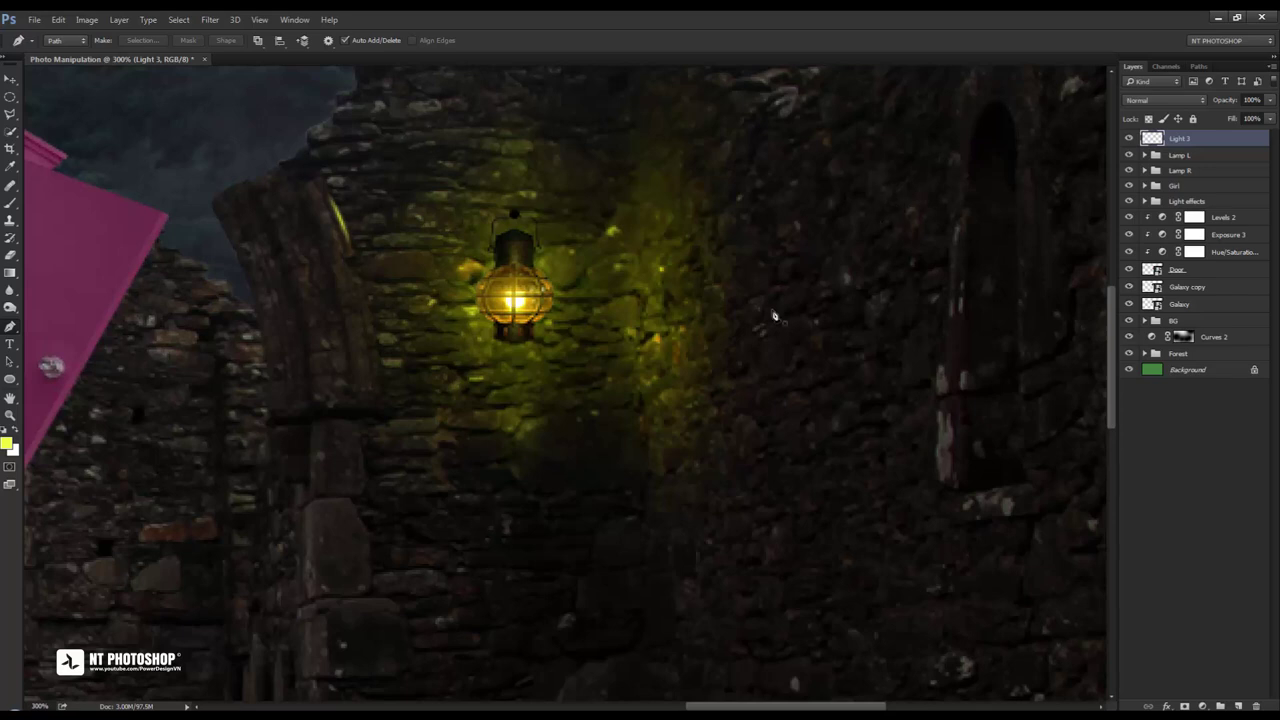
Stroke a curved yellow glow line along the lower arch edge and remove its path
left_click(379, 391)
left_click_drag(363, 290, 349, 256)
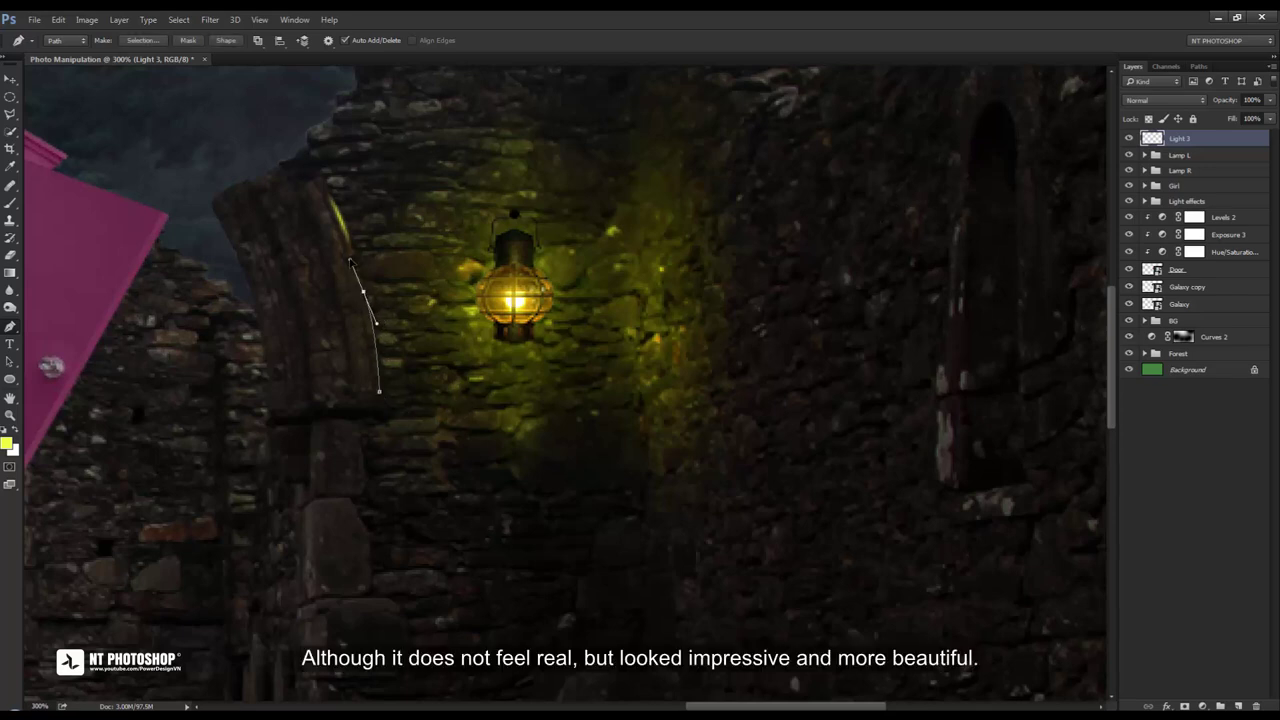
right_click(663, 334)
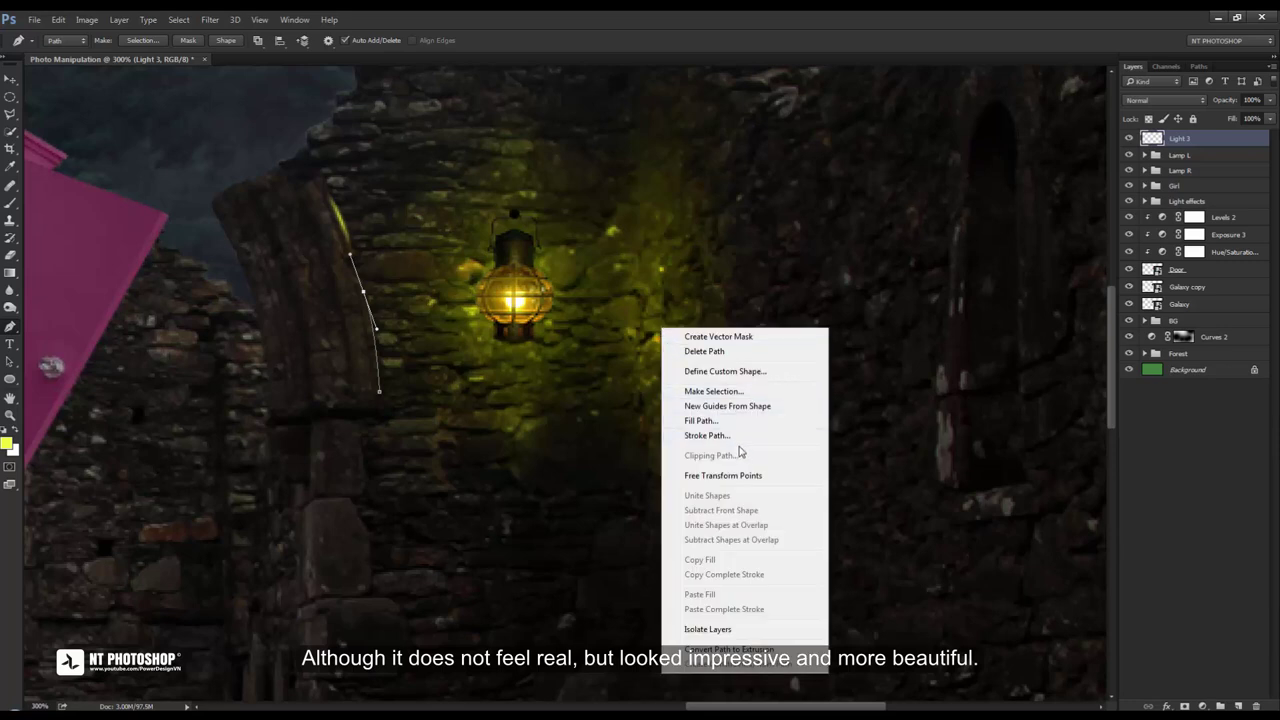
left_click(746, 437)
left_click(981, 131)
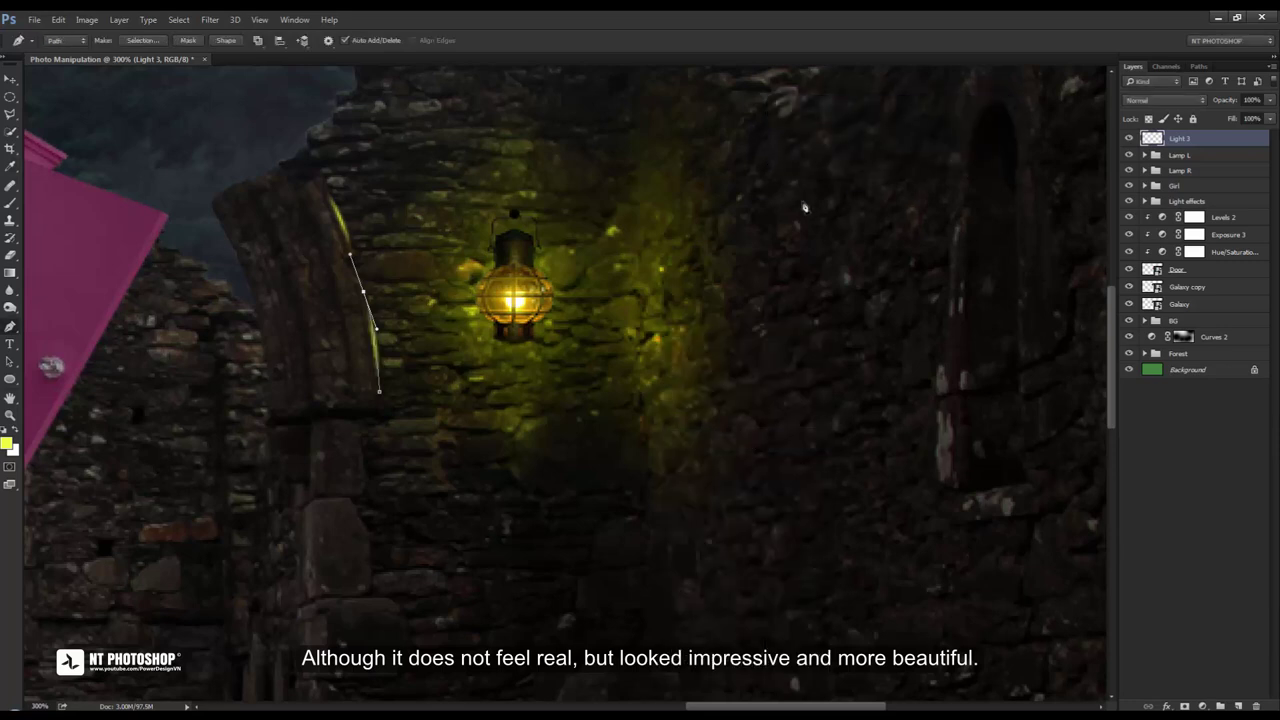
right_click(801, 201)
left_click(825, 229)
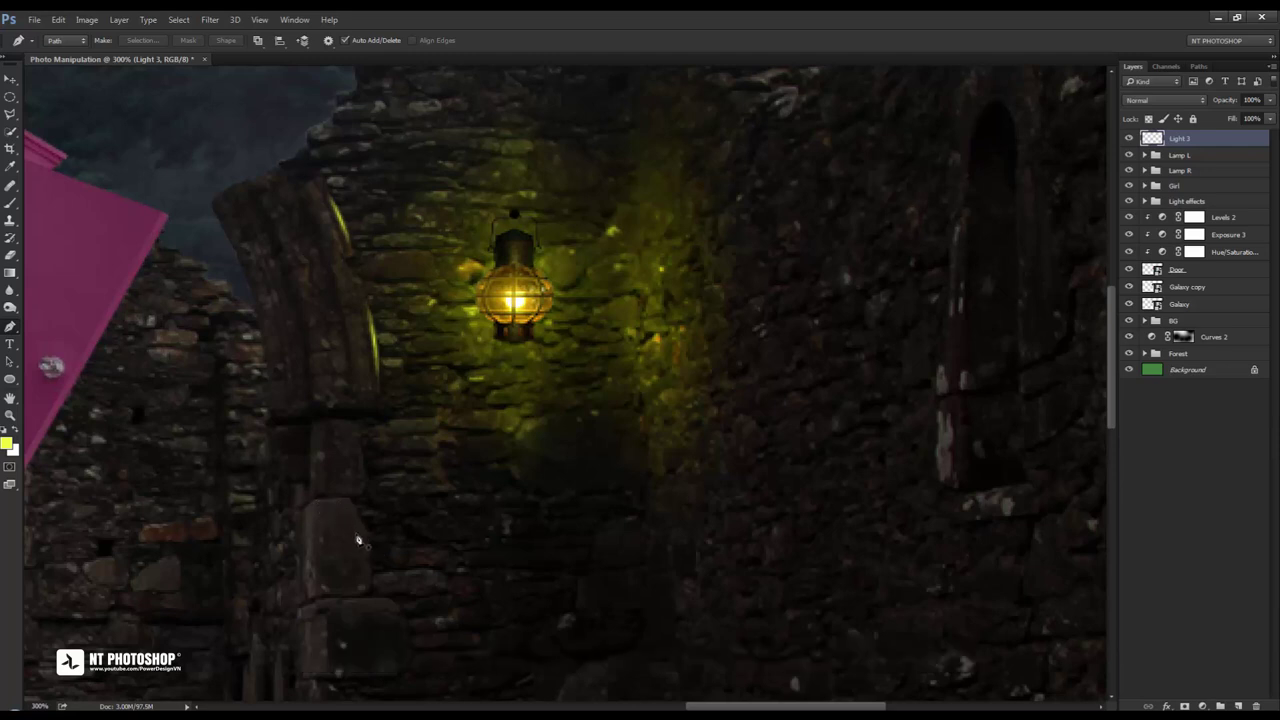
Add a yellow glow stroke along the stone block below the arch
left_click(370, 570)
left_click(367, 533)
left_click(349, 500)
right_click(553, 489)
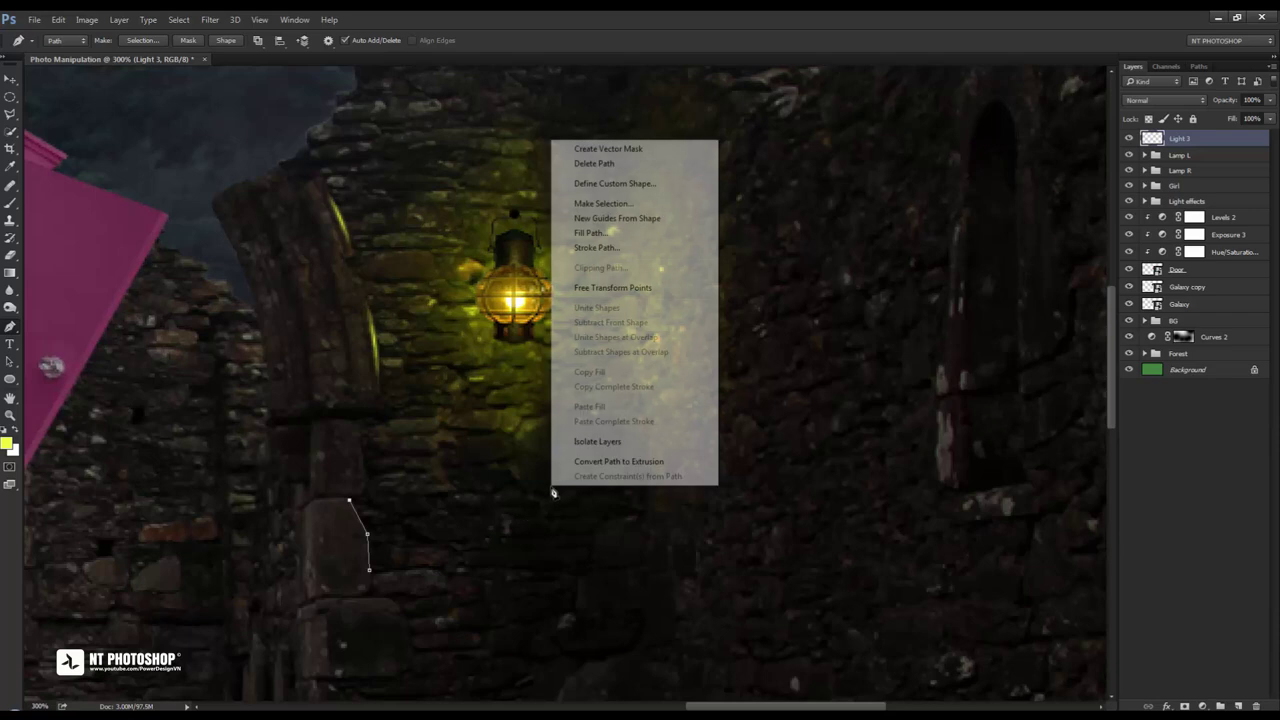
left_click(645, 247)
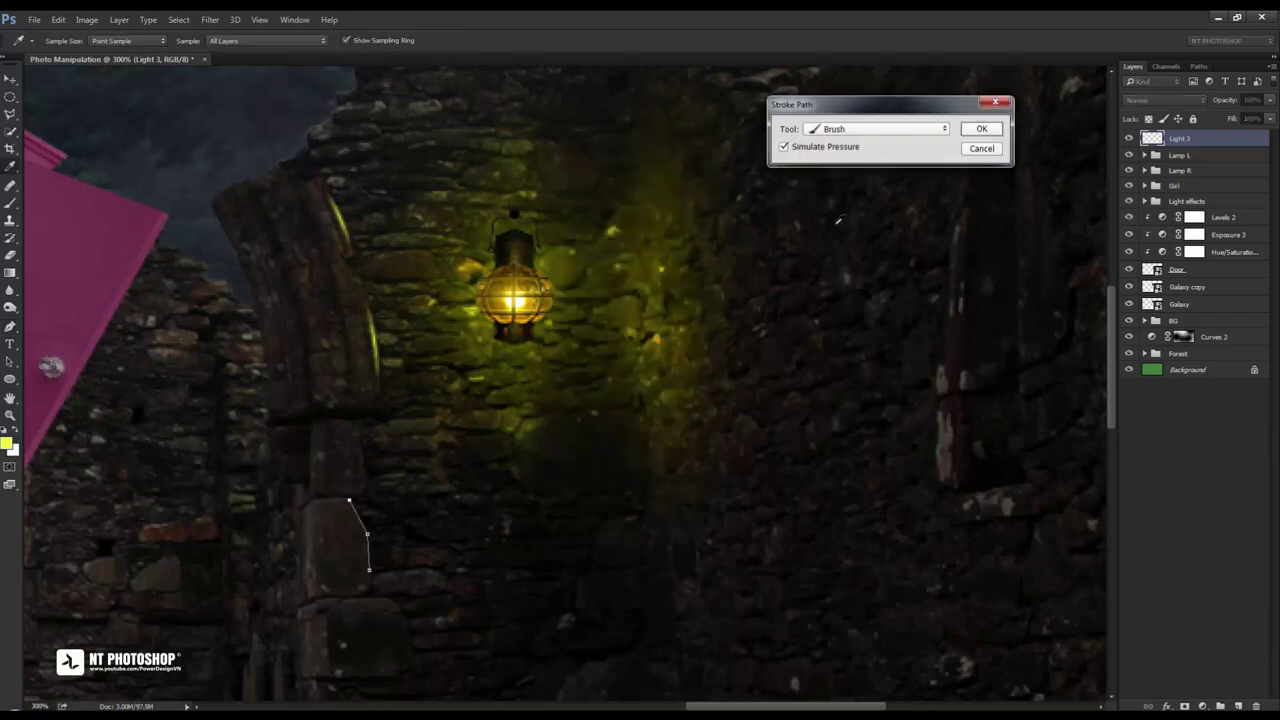
left_click(980, 129)
right_click(906, 190)
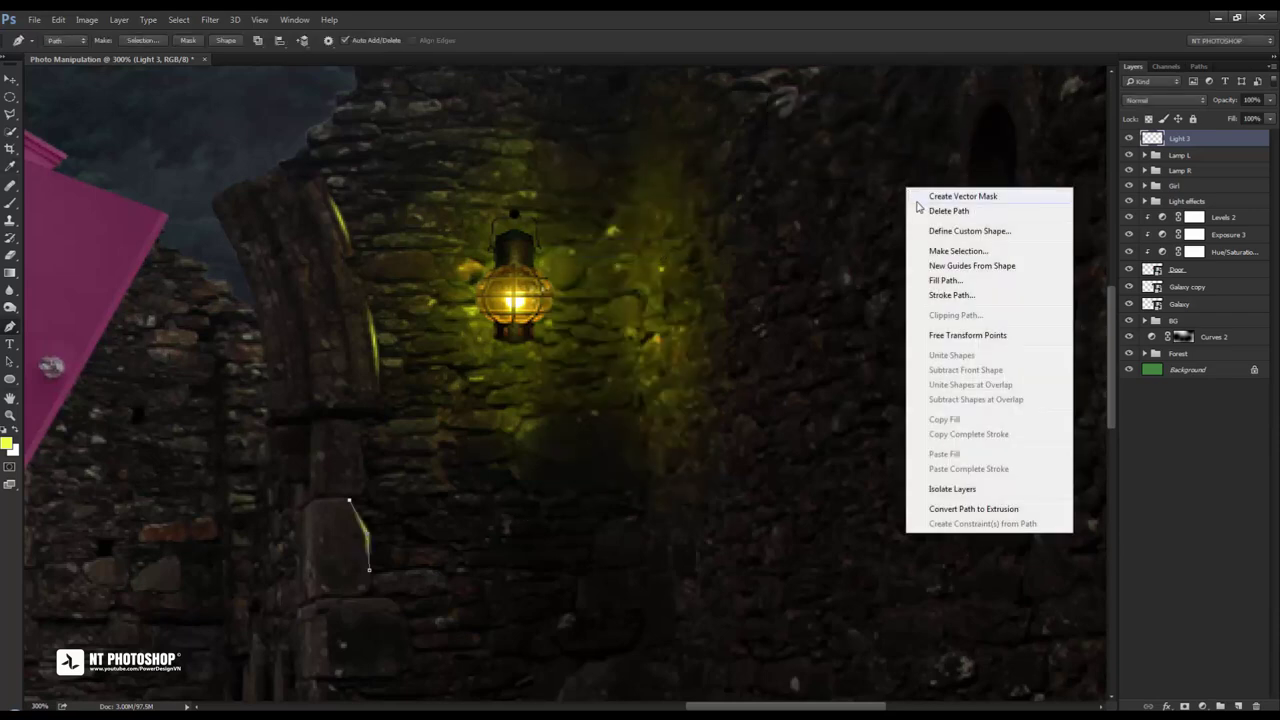
left_click(925, 211)
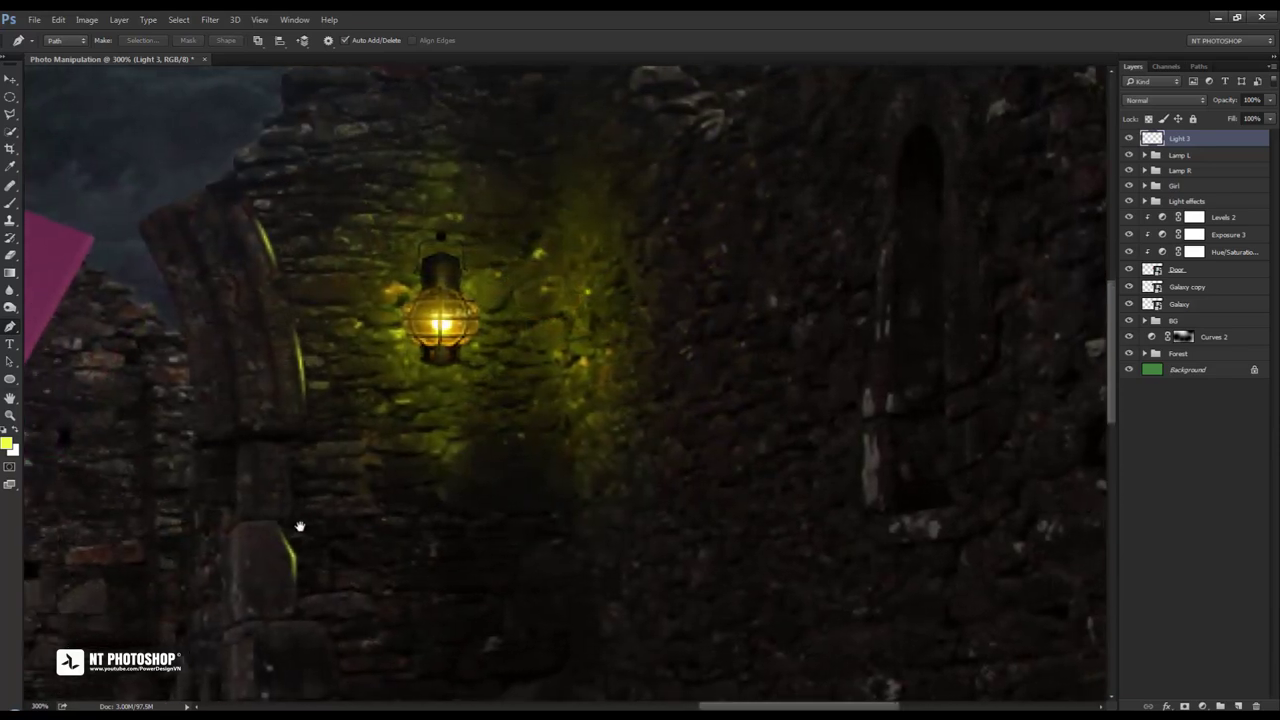
Stroke a short yellow glow line on the pillar edge
left_click(289, 462)
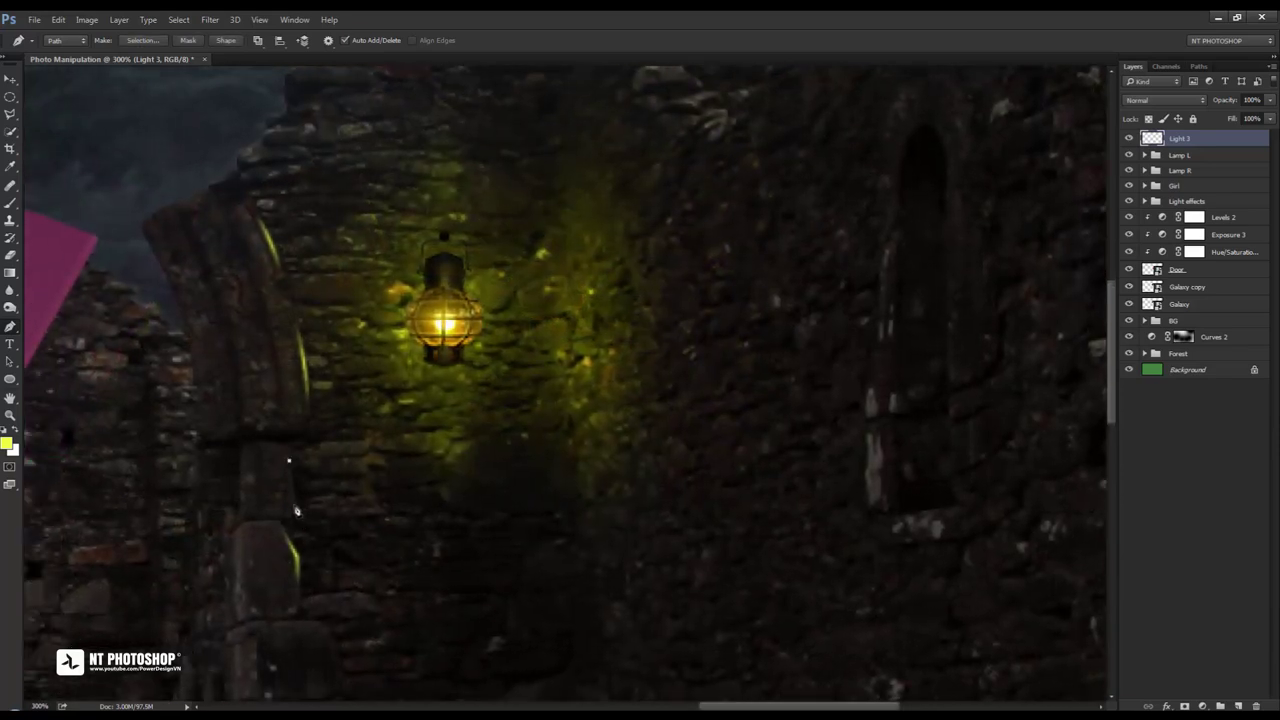
left_click(297, 504)
right_click(590, 479)
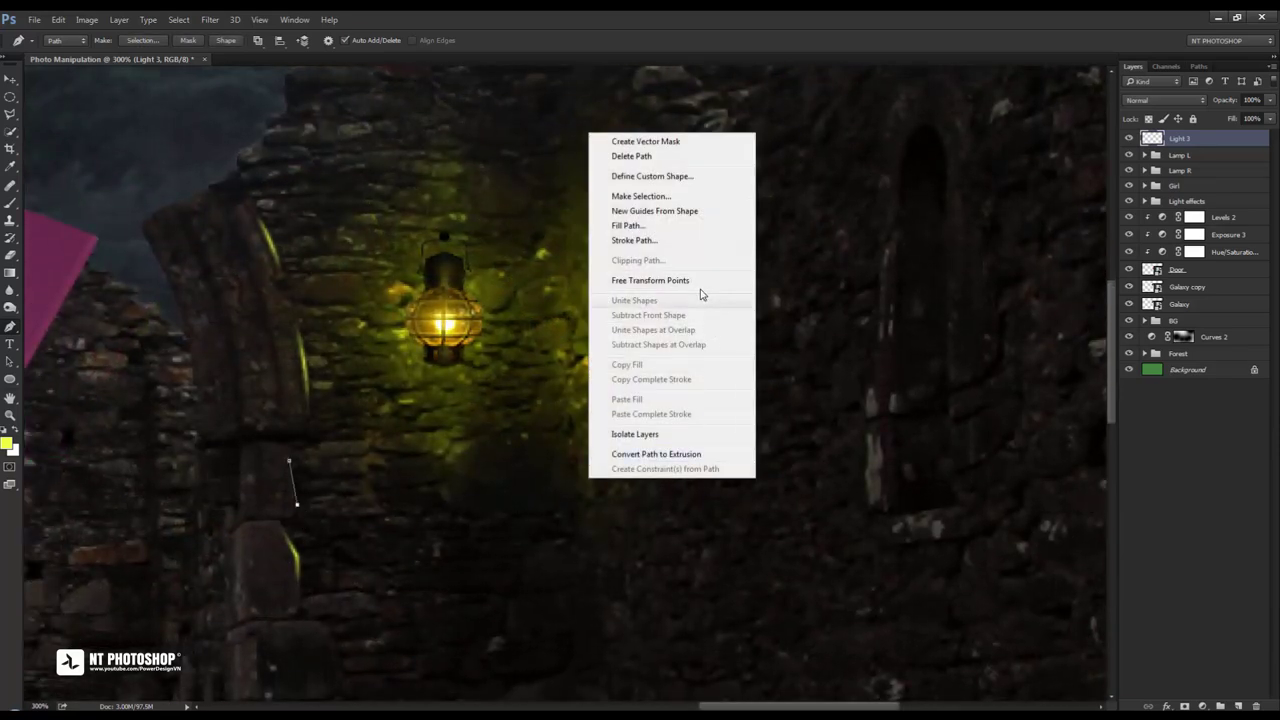
left_click(686, 243)
left_click(980, 129)
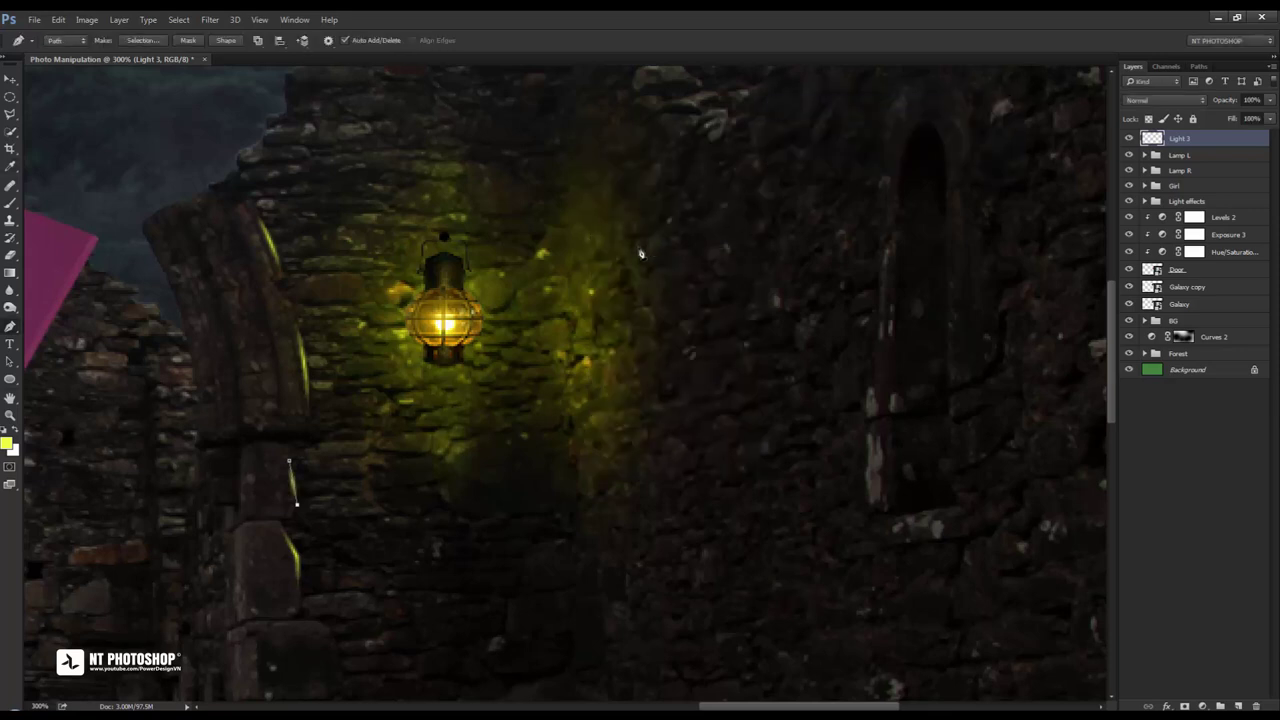
right_click(638, 248)
left_click(690, 273)
Add a short yellow glow line on the wall near the door, then view at 100%
left_click_drag(552, 426, 620, 363)
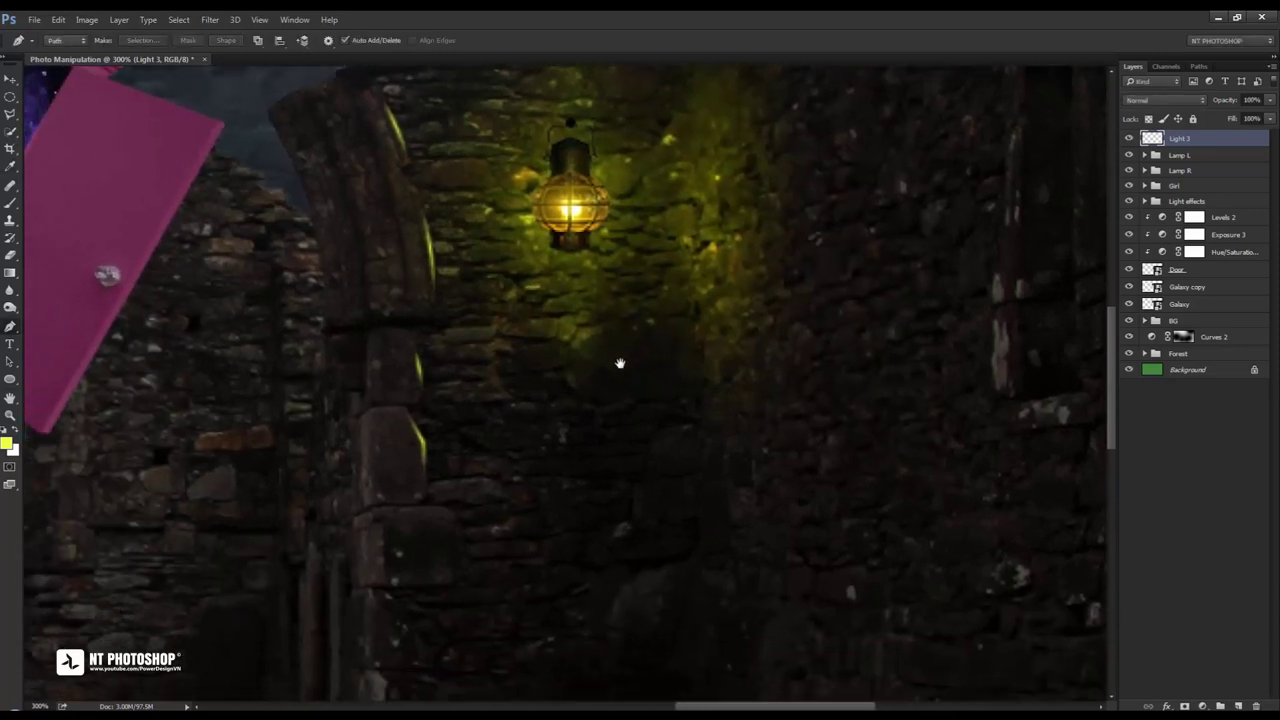
left_click_drag(499, 550, 552, 597)
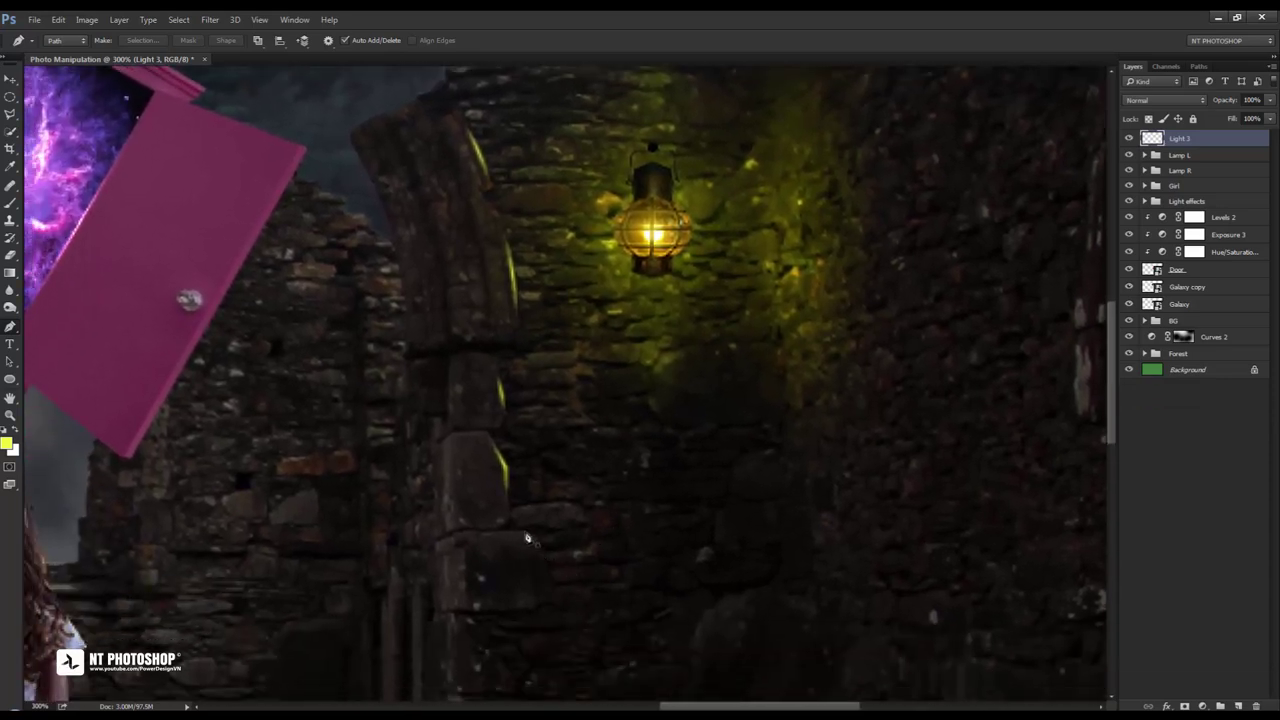
left_click(489, 534)
left_click(525, 534)
right_click(755, 478)
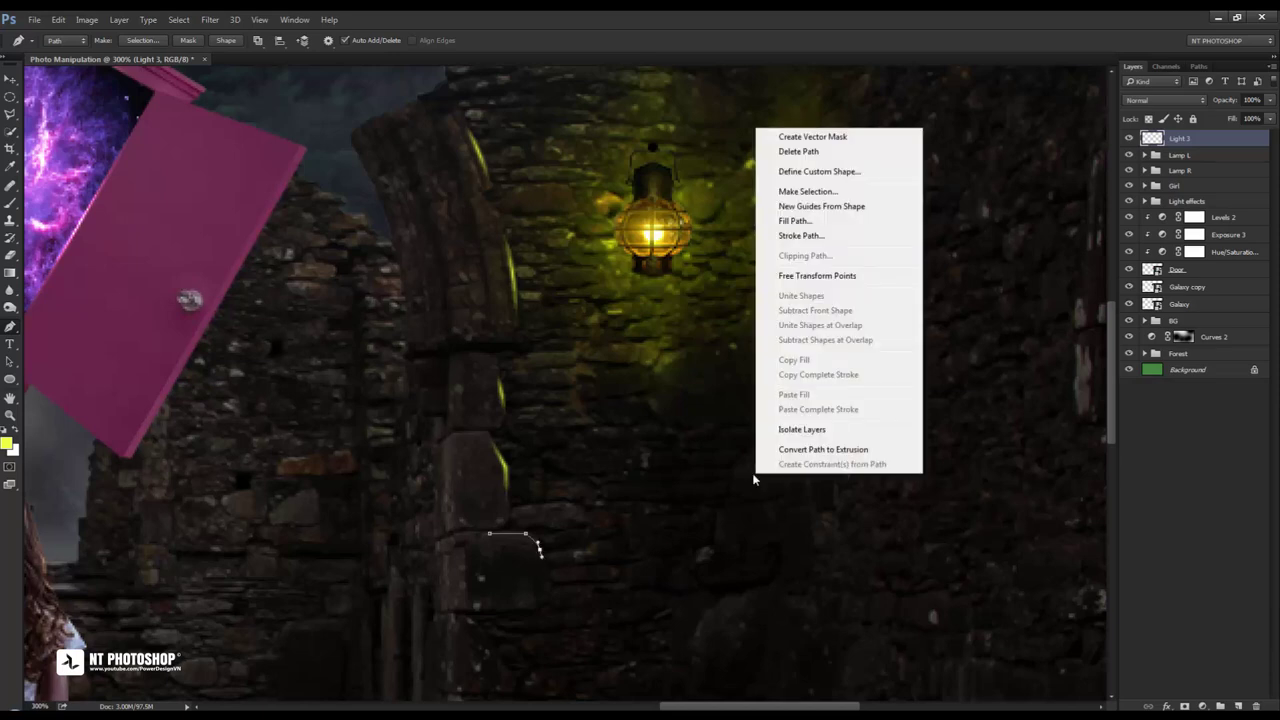
left_click(855, 237)
left_click(975, 127)
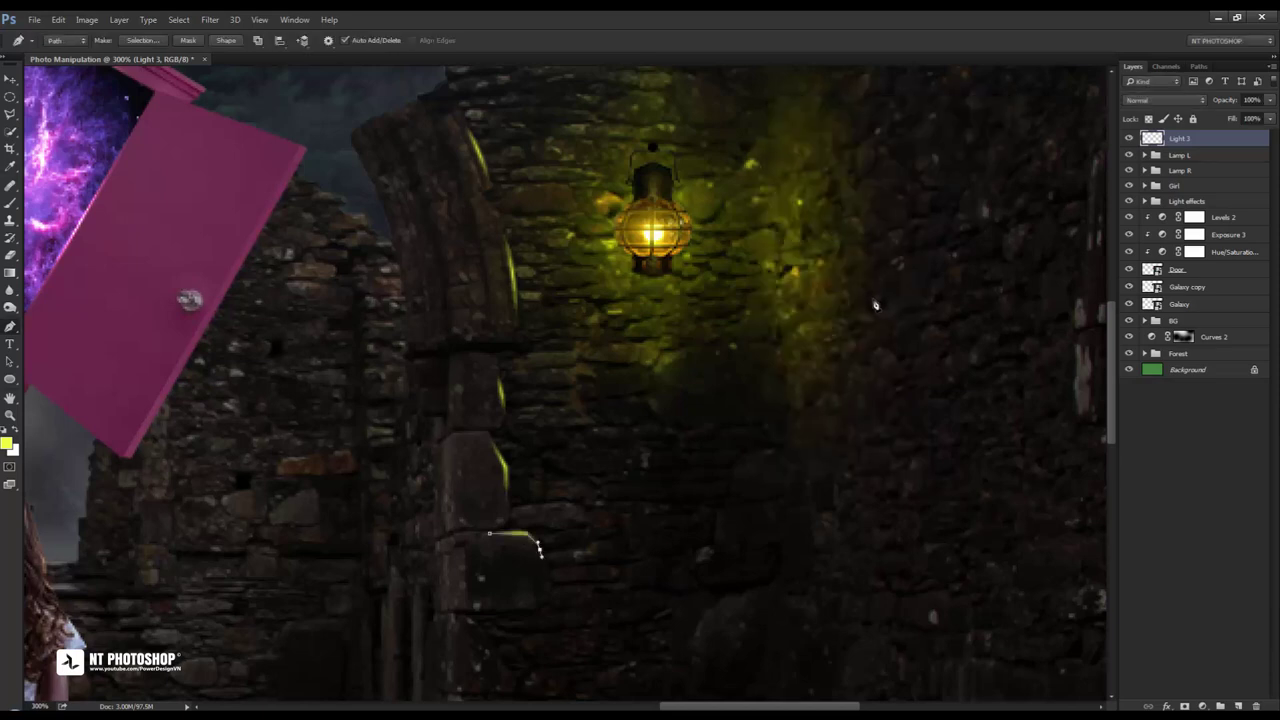
right_click(874, 300)
left_click(926, 324)
key("ctrl+1")
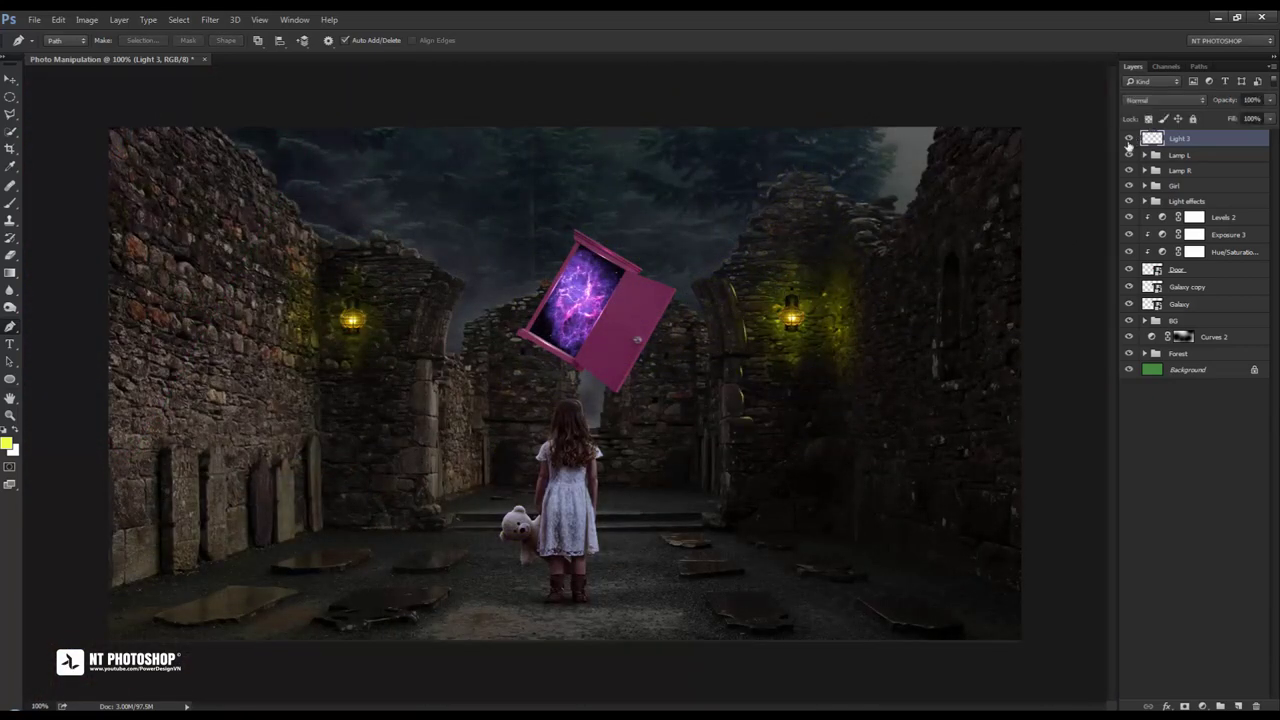
Set Light 3 to Overlay, duplicate it twice, and add an empty layer
left_click(1195, 101)
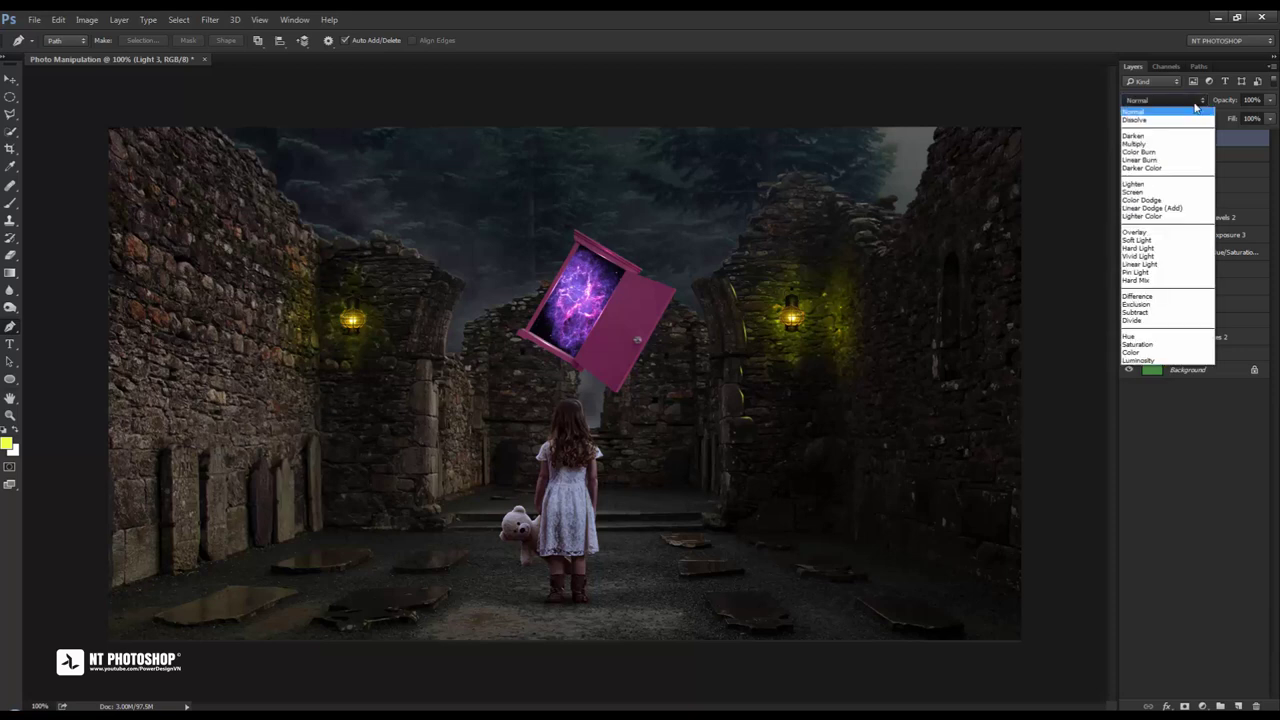
left_click(1180, 236)
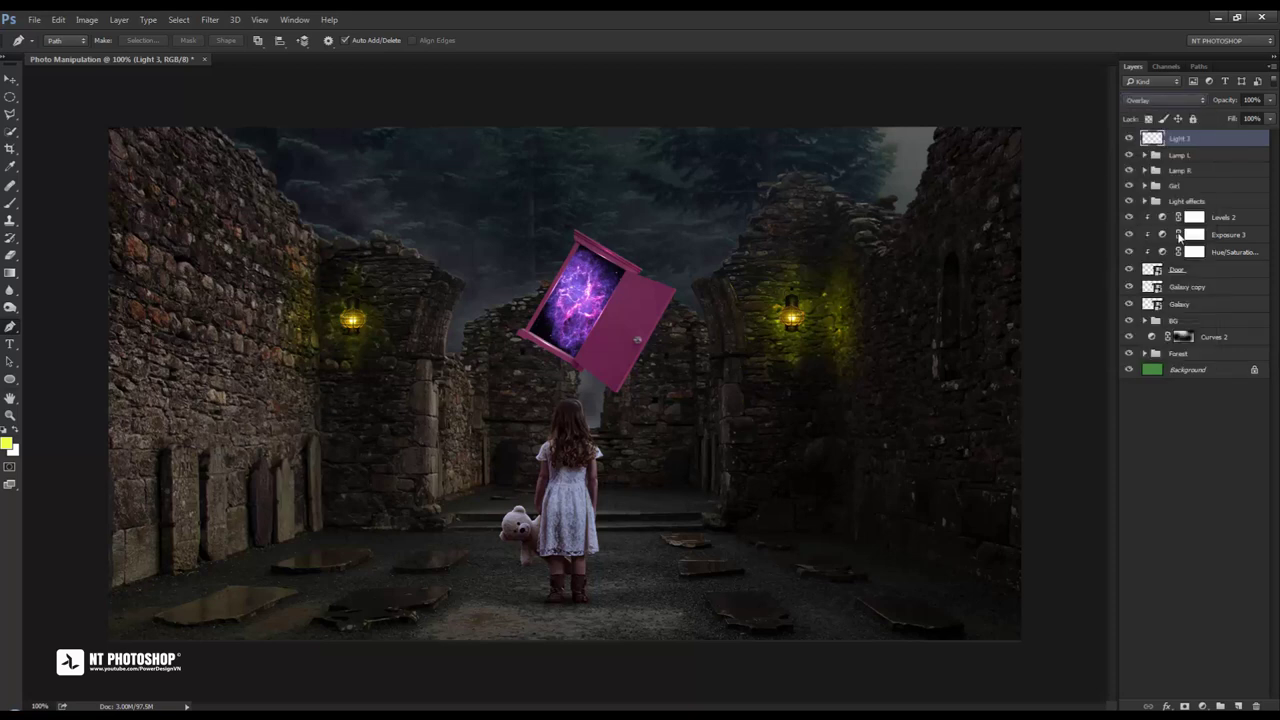
left_click_drag(1220, 145, 1238, 704)
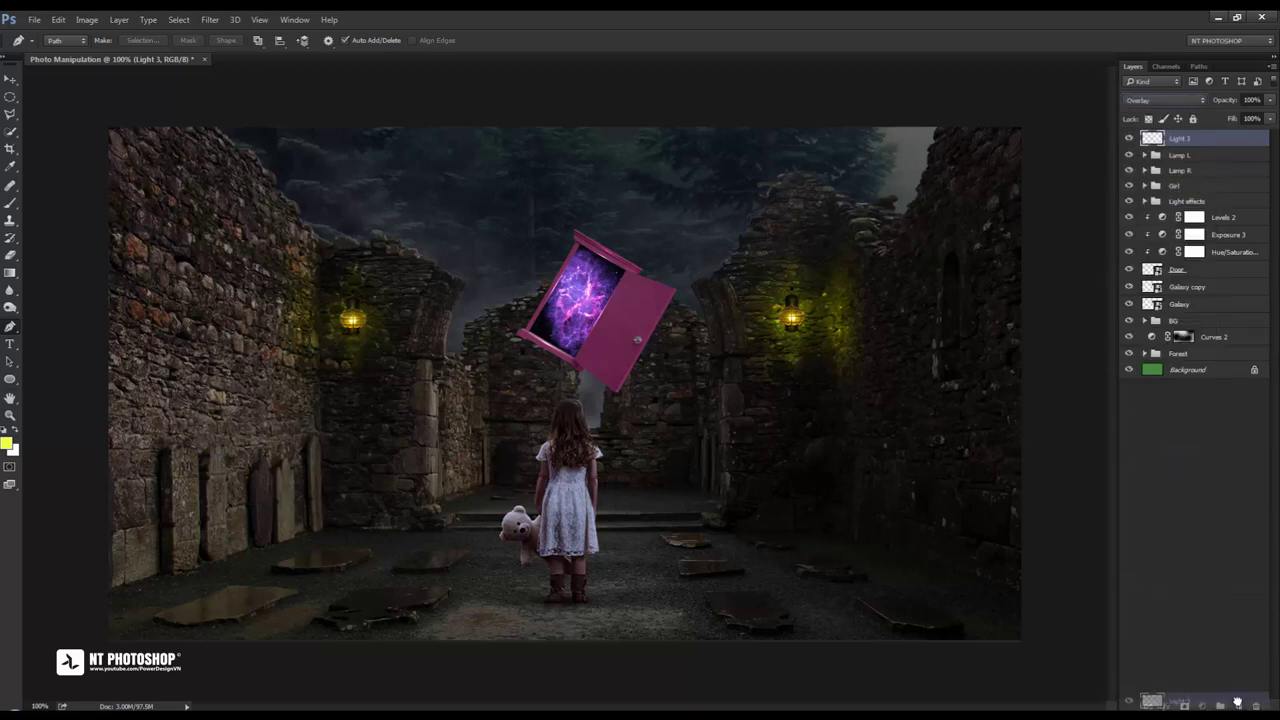
left_click_drag(1192, 139, 1239, 704)
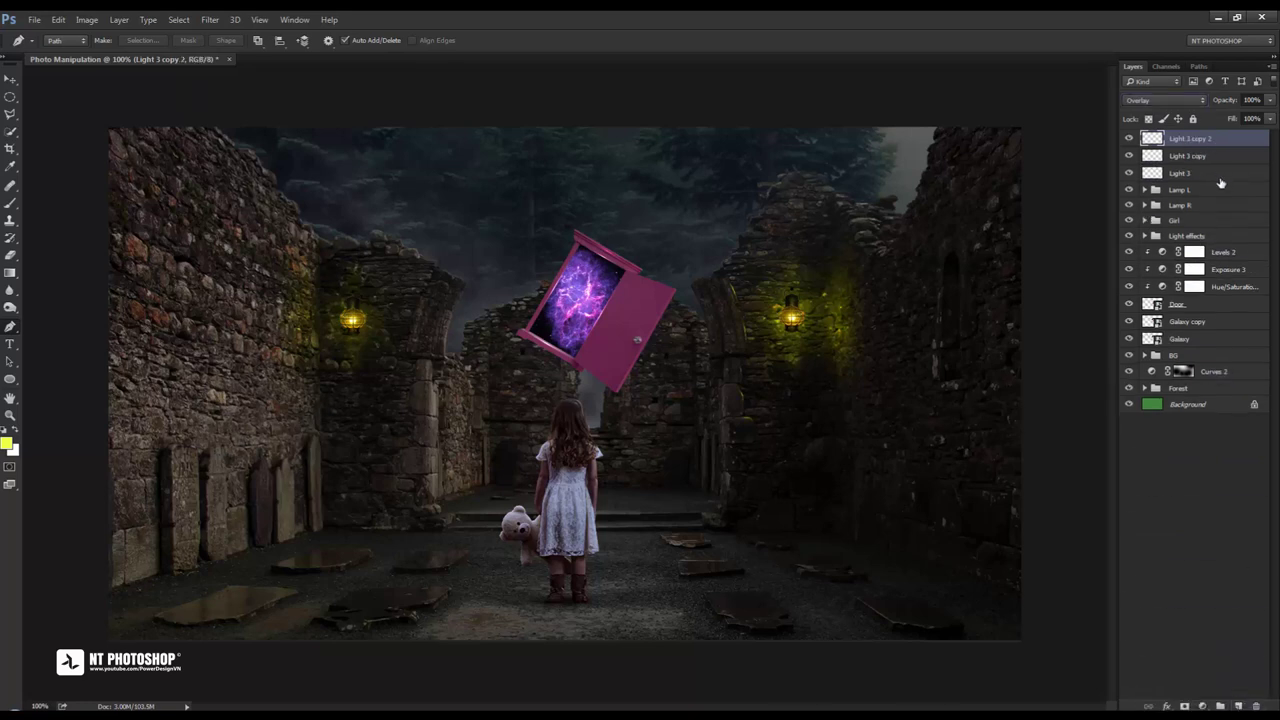
left_click(1240, 705)
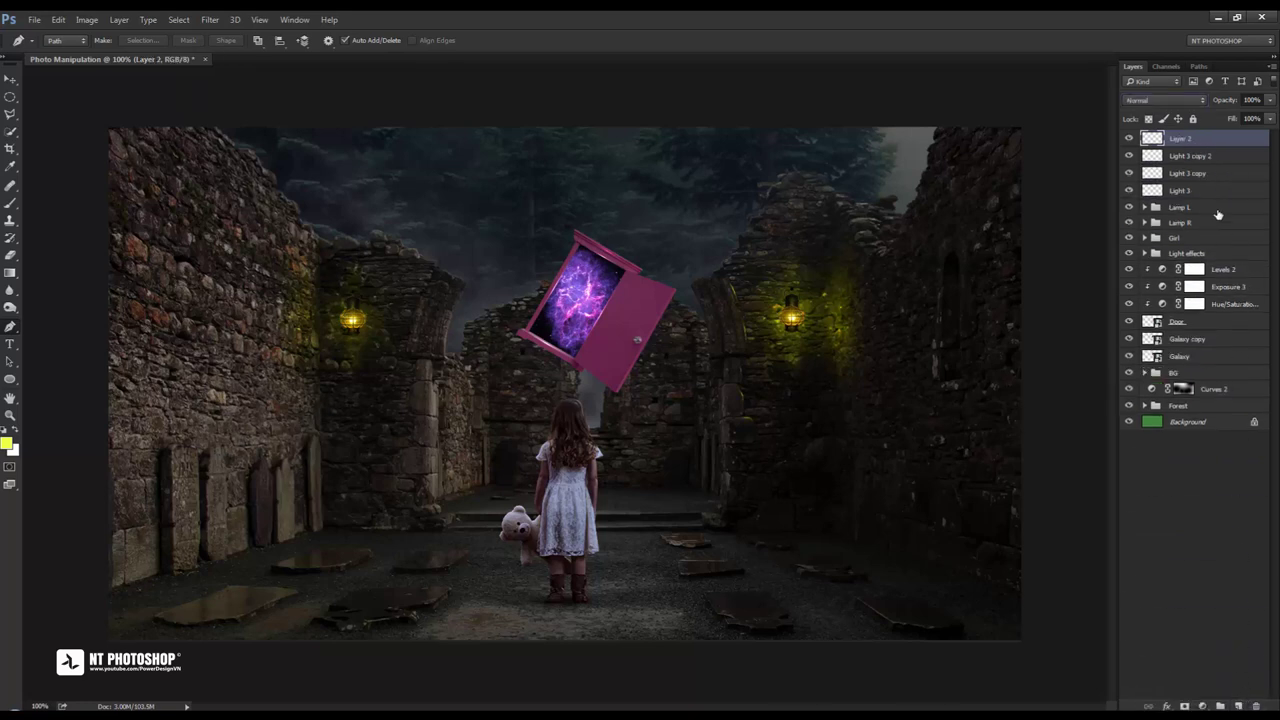
Group the three Light 3 layers into a folder named 'Light R'
left_click(1200, 158)
left_click(1202, 191, "shift")
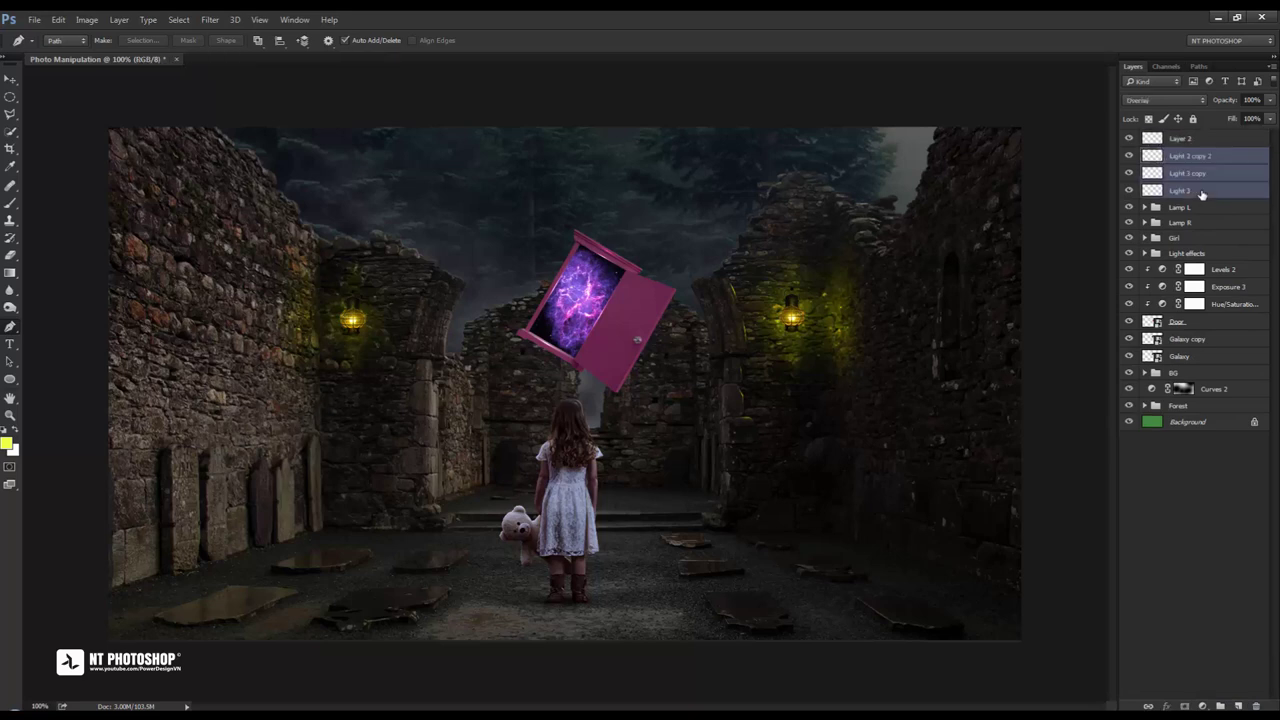
key("ctrl+g")
double_click(1185, 156)
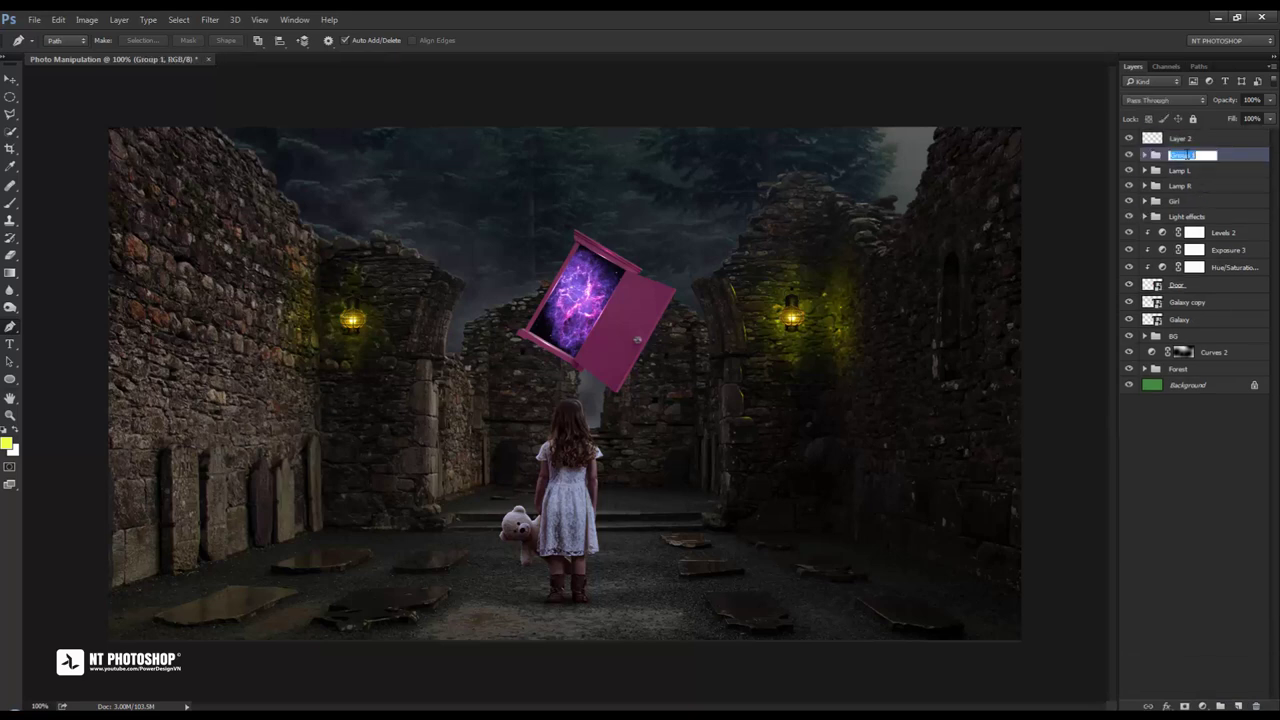
type("Light R")
key("Return")
On Layer 2, stroke a yellow glow line down the left arch and pillar edge
left_click(1185, 139)
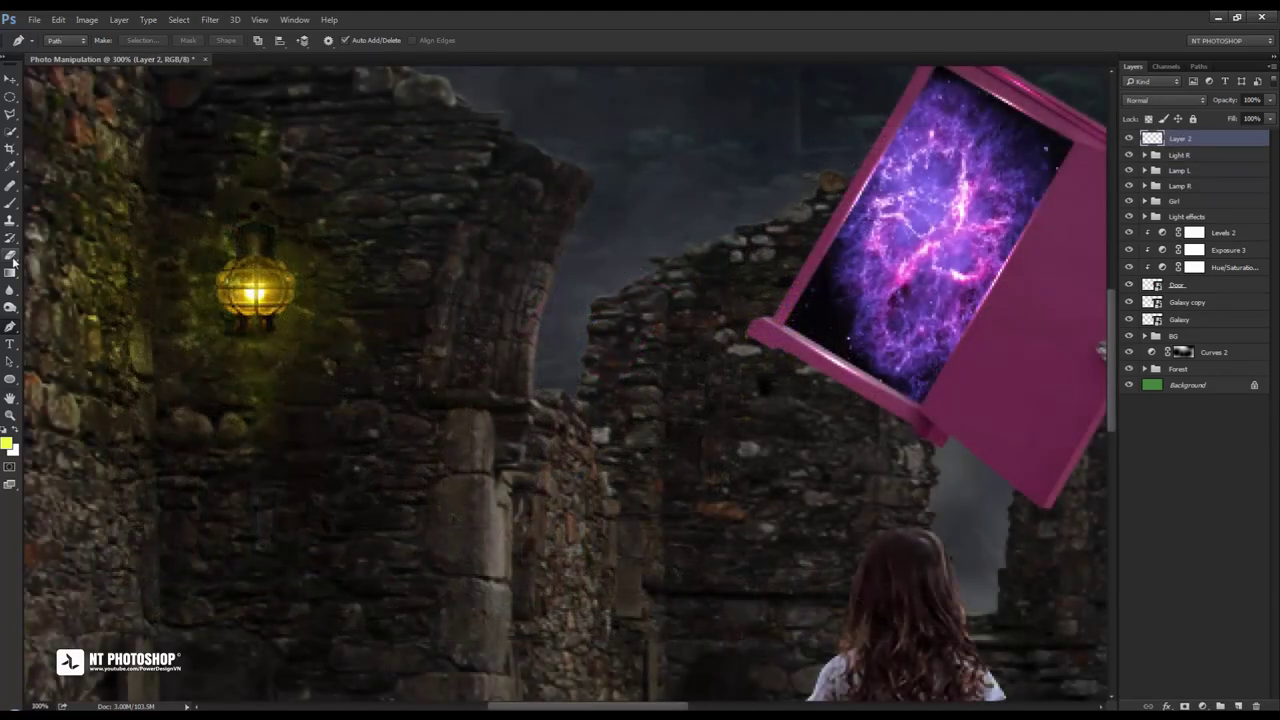
left_click(461, 477)
left_click_drag(430, 512, 430, 532)
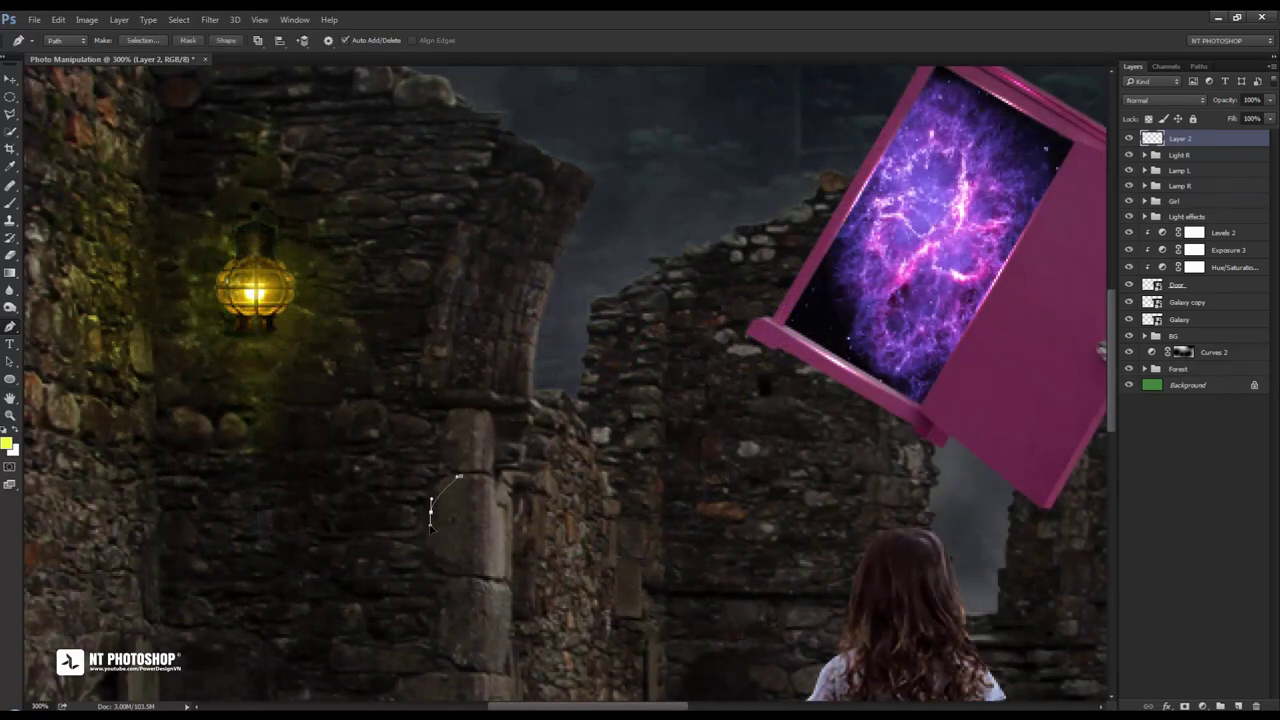
left_click(430, 552)
right_click(598, 408)
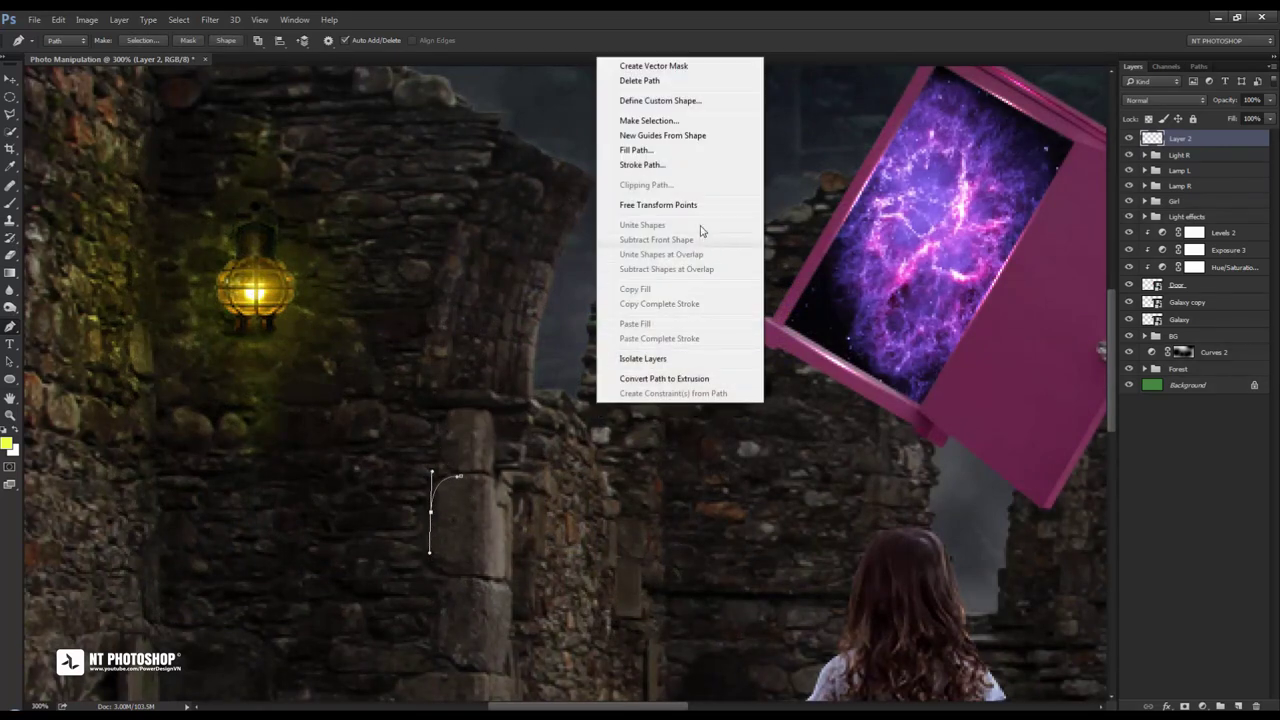
left_click(711, 165)
left_click(981, 129)
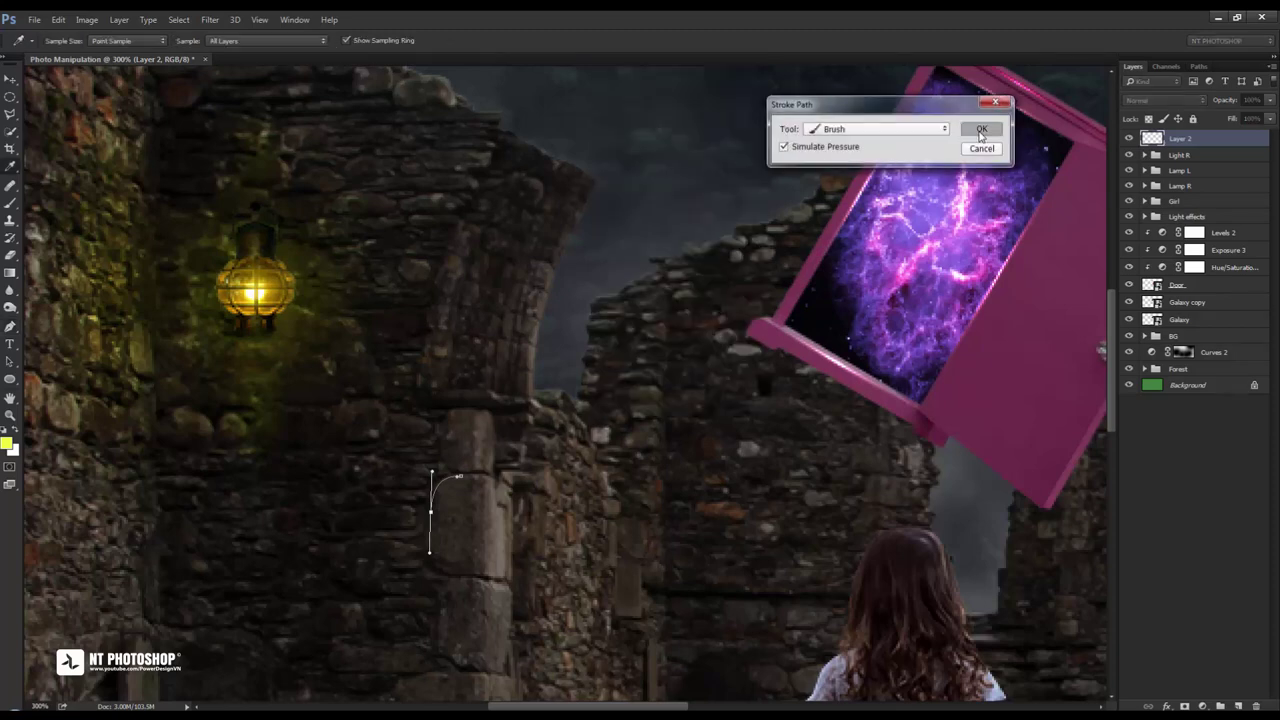
right_click(698, 230)
left_click(717, 253)
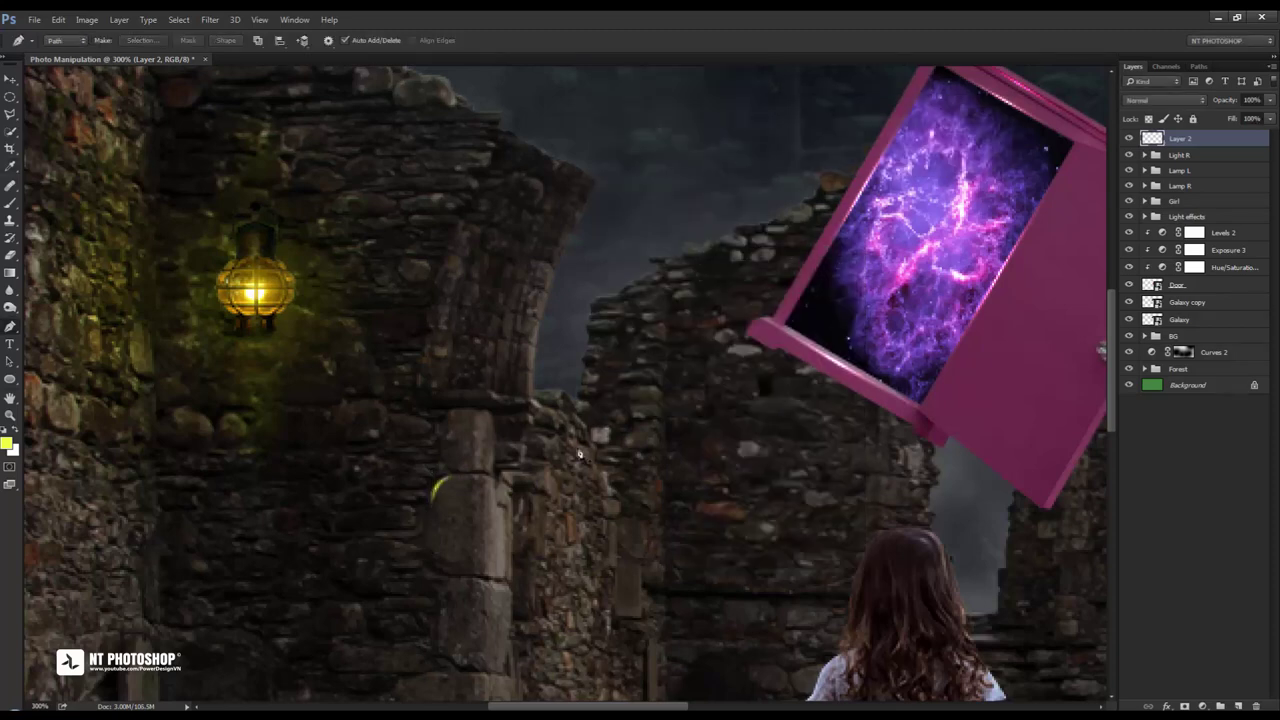
Add another yellow glow stroke along a higher part of the arch edge
mouse_move(410, 432)
left_mouse_down()
mouse_move(517, 406)
mouse_move(536, 388)
left_mouse_up()
left_click(538, 312)
right_click(690, 299)
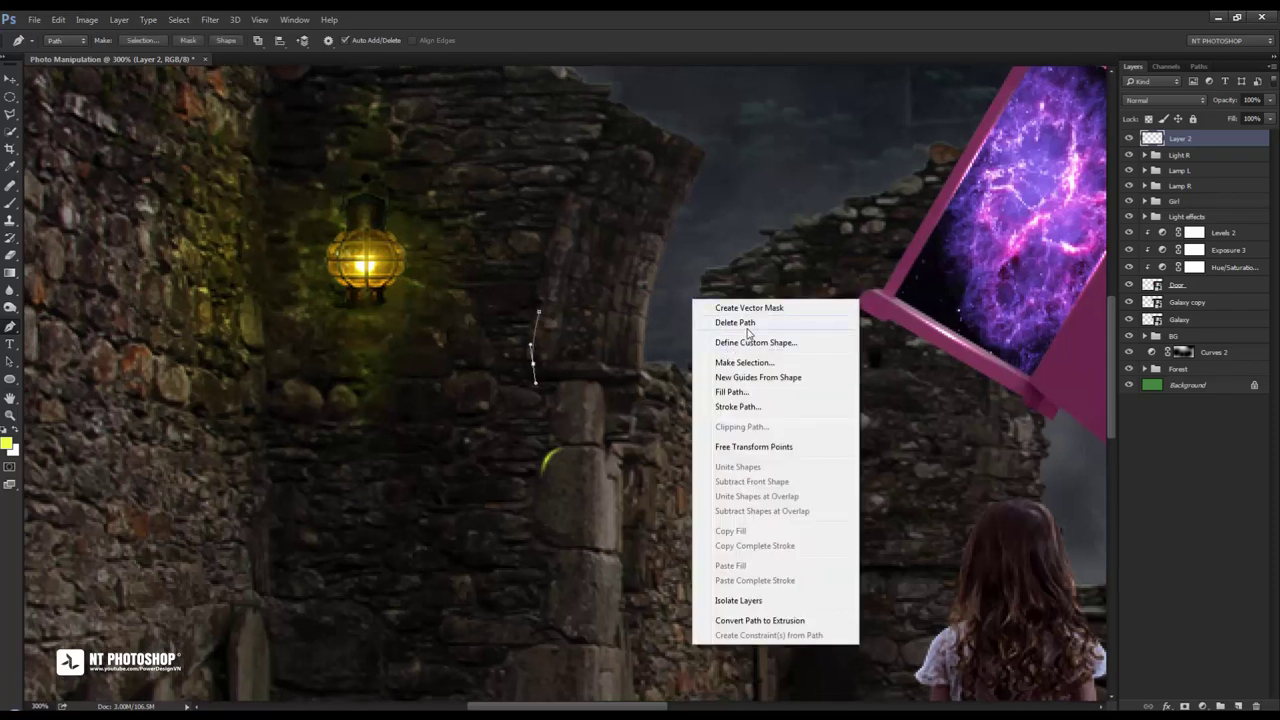
left_click(756, 404)
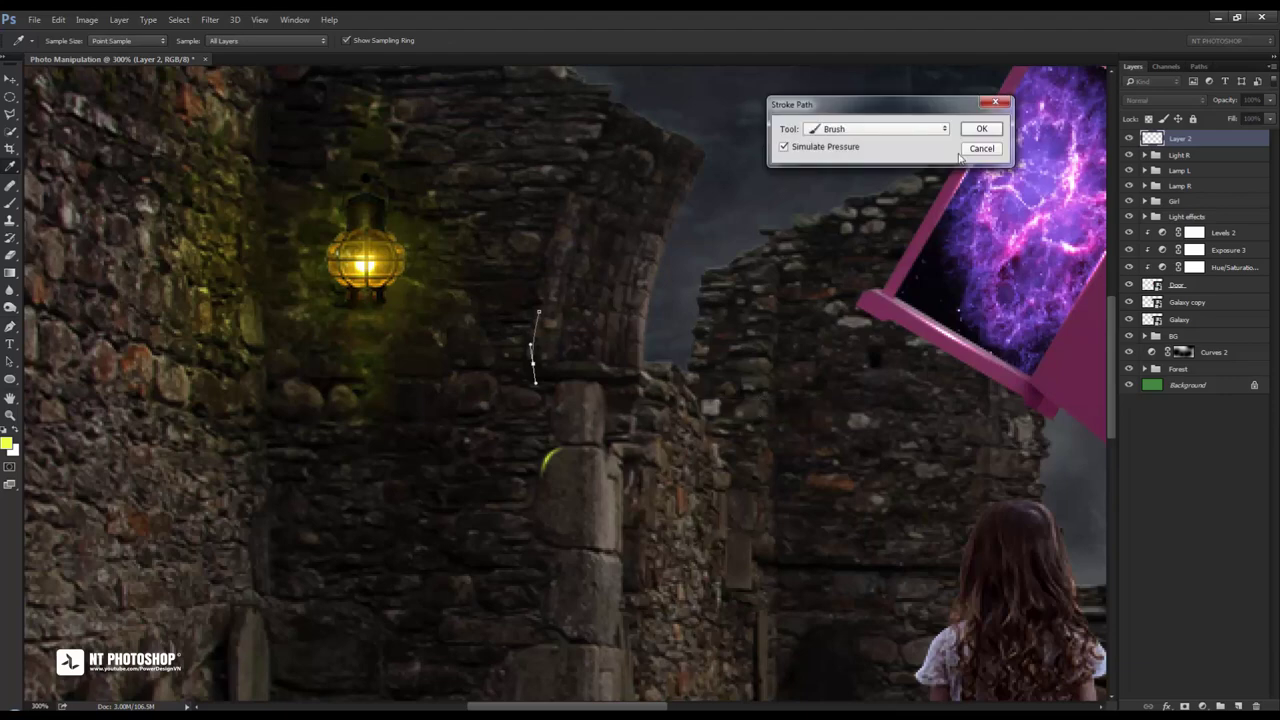
left_click(980, 130)
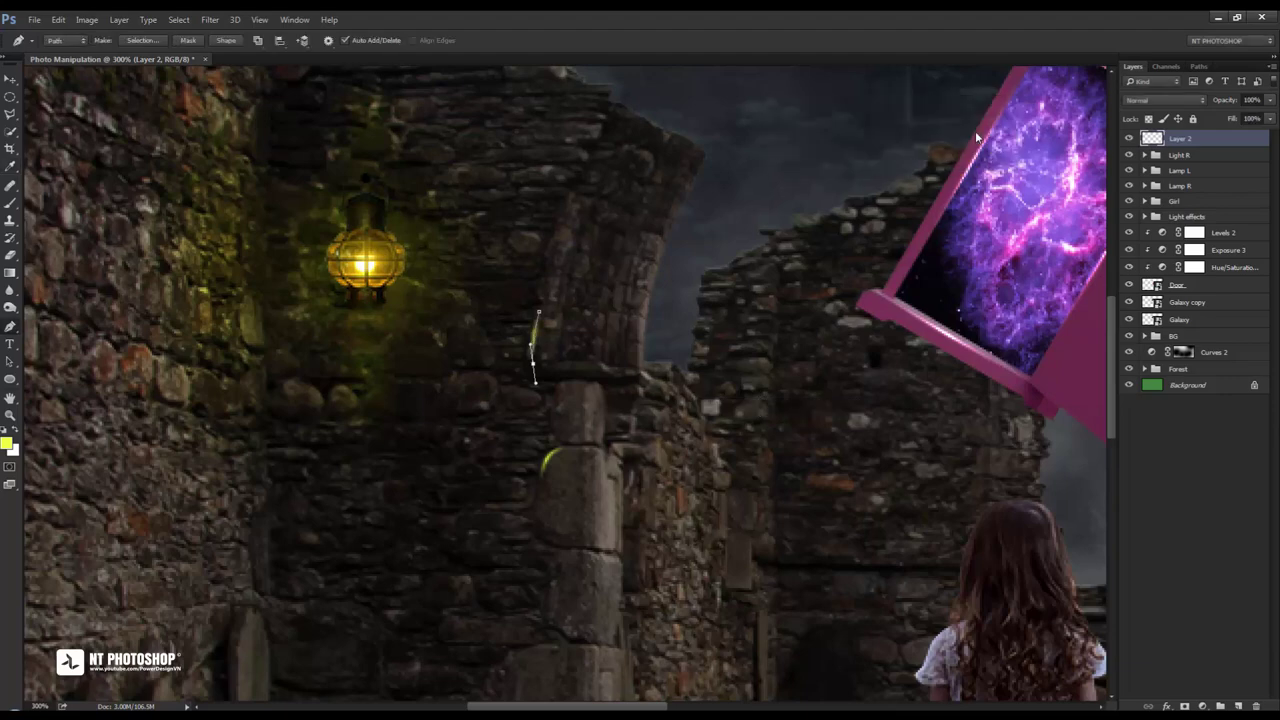
right_click(764, 232)
left_click(790, 250)
Stroke a curved yellow glow line over the gravestone's top edge
left_click_drag(740, 406, 796, 328)
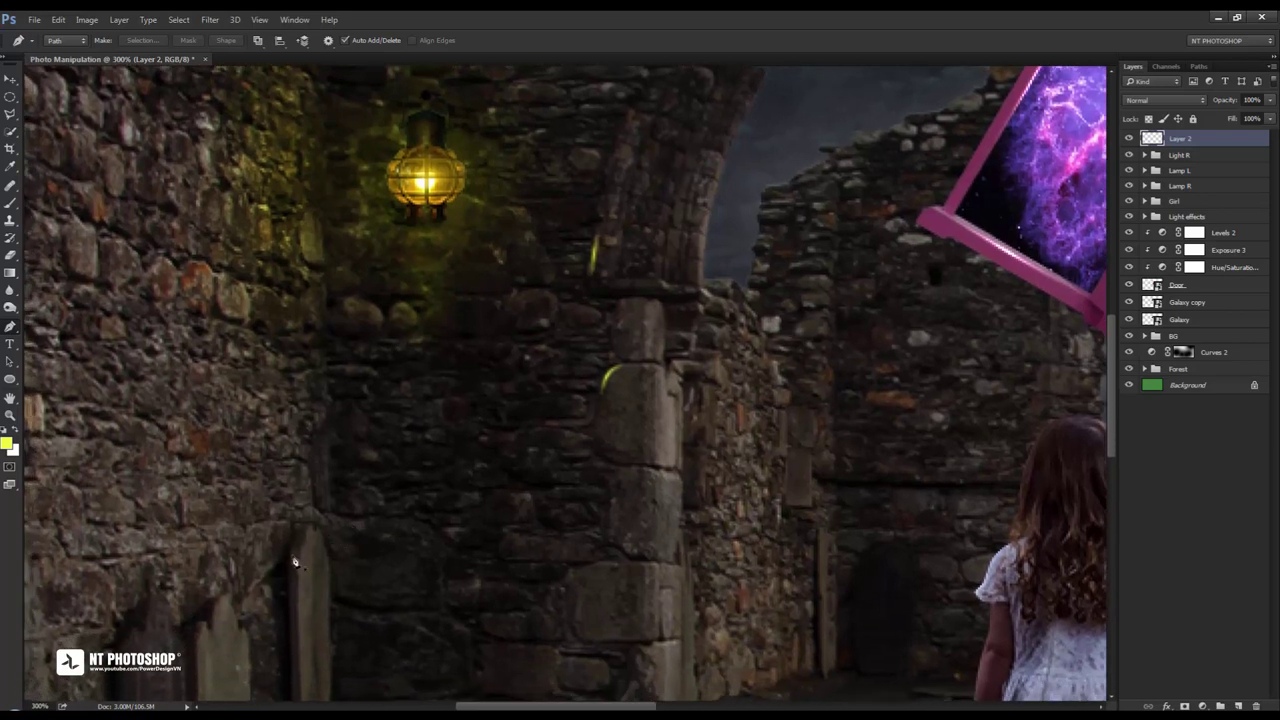
left_click(300, 552)
left_click_drag(324, 541, 341, 590)
right_click(512, 478)
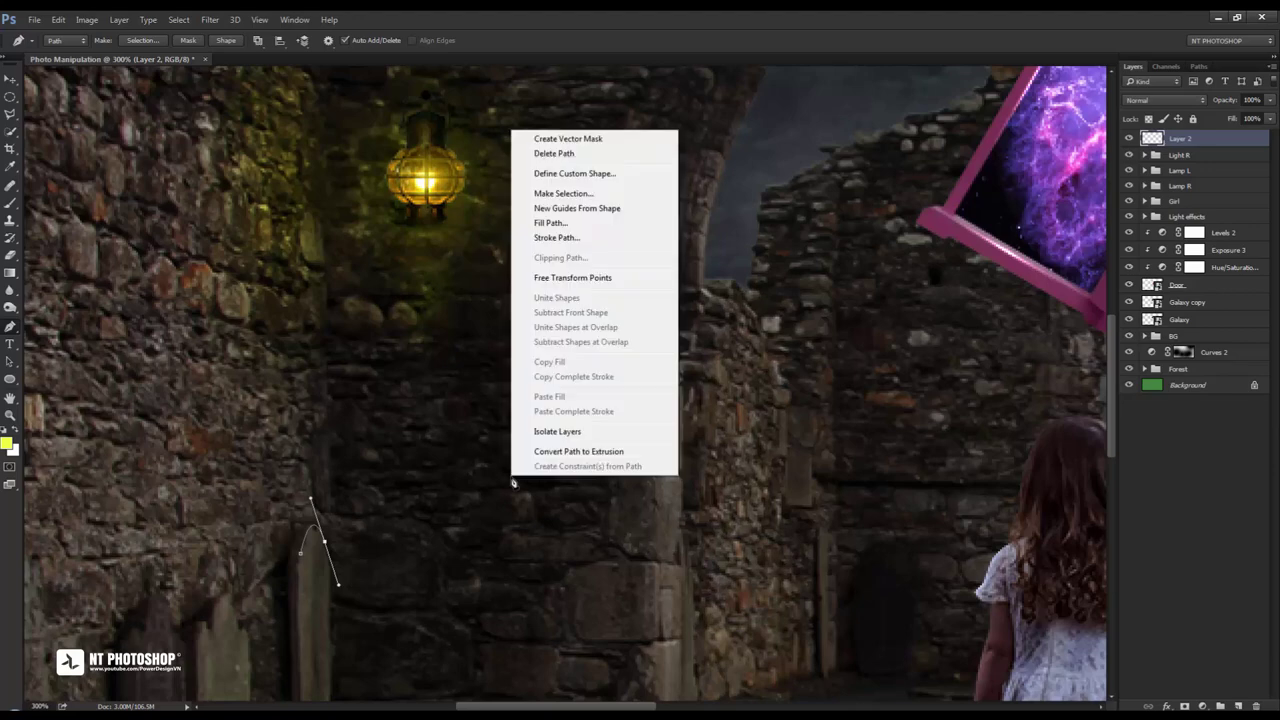
left_click(615, 238)
left_click(981, 128)
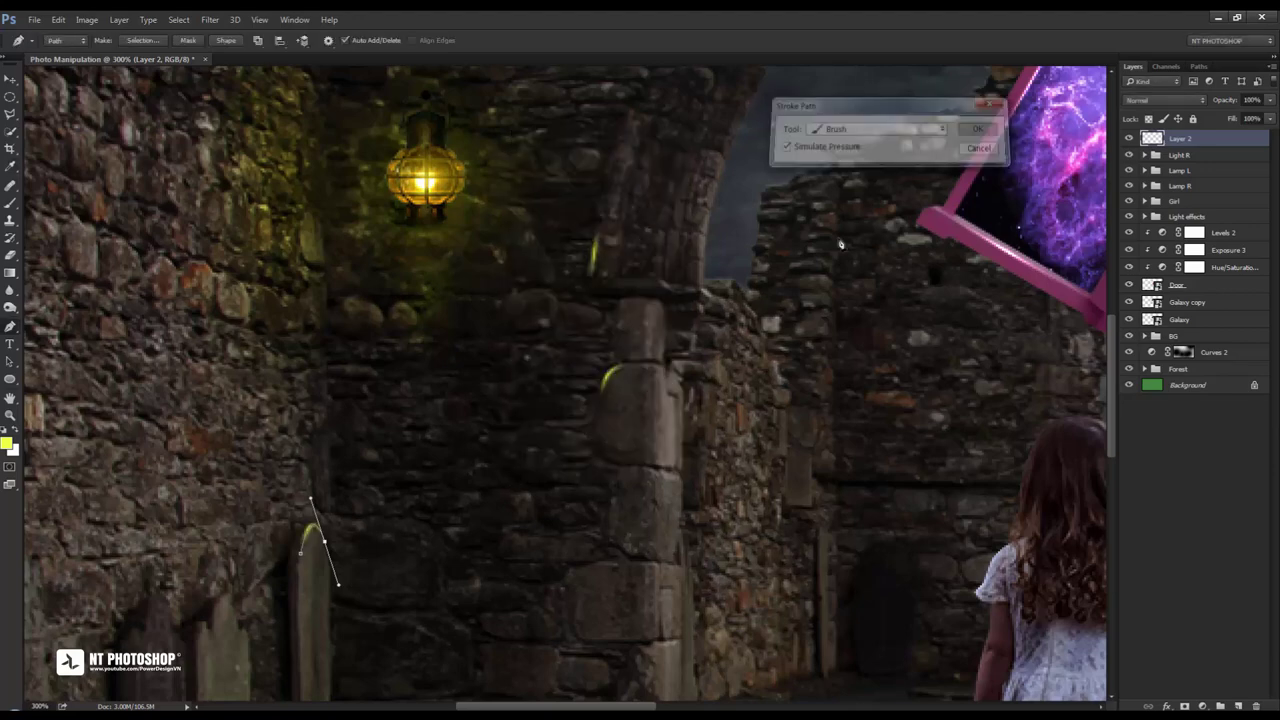
right_click(802, 252)
left_click(850, 283)
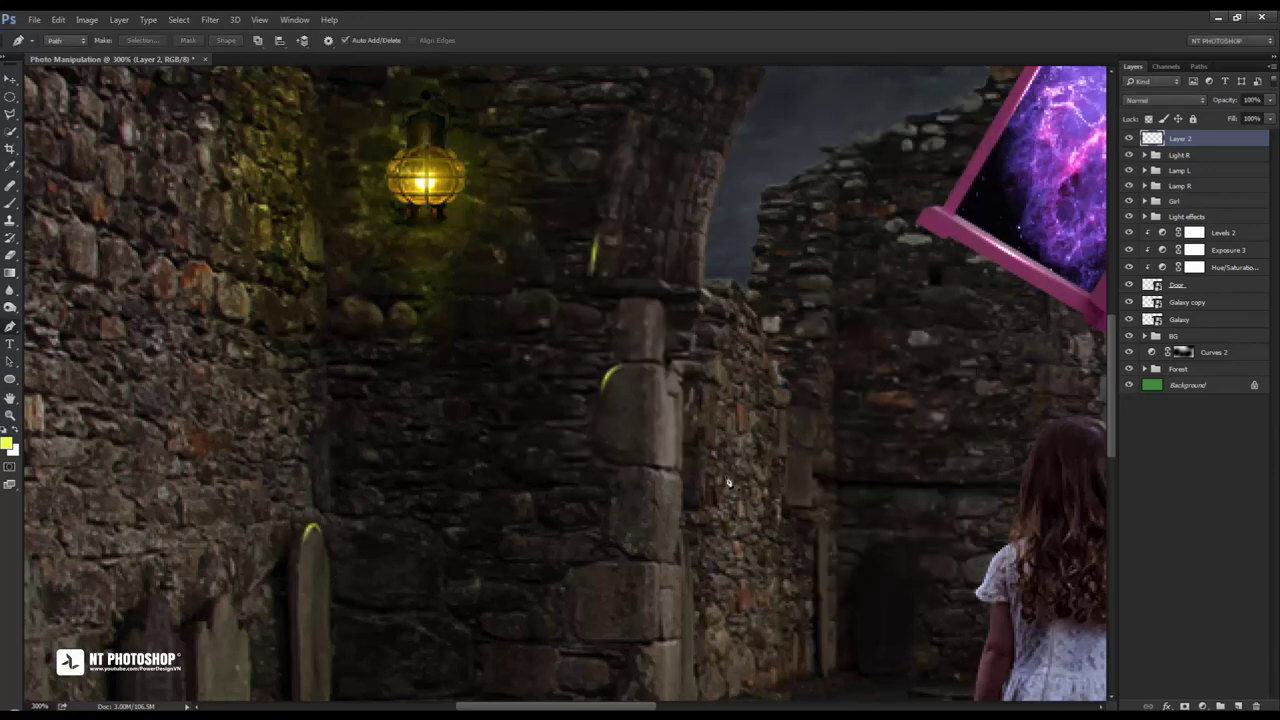
Stroke a yellow glow line along the lower stone block's edge
left_click(573, 583)
left_click_drag(620, 568, 658, 576)
right_click(748, 487)
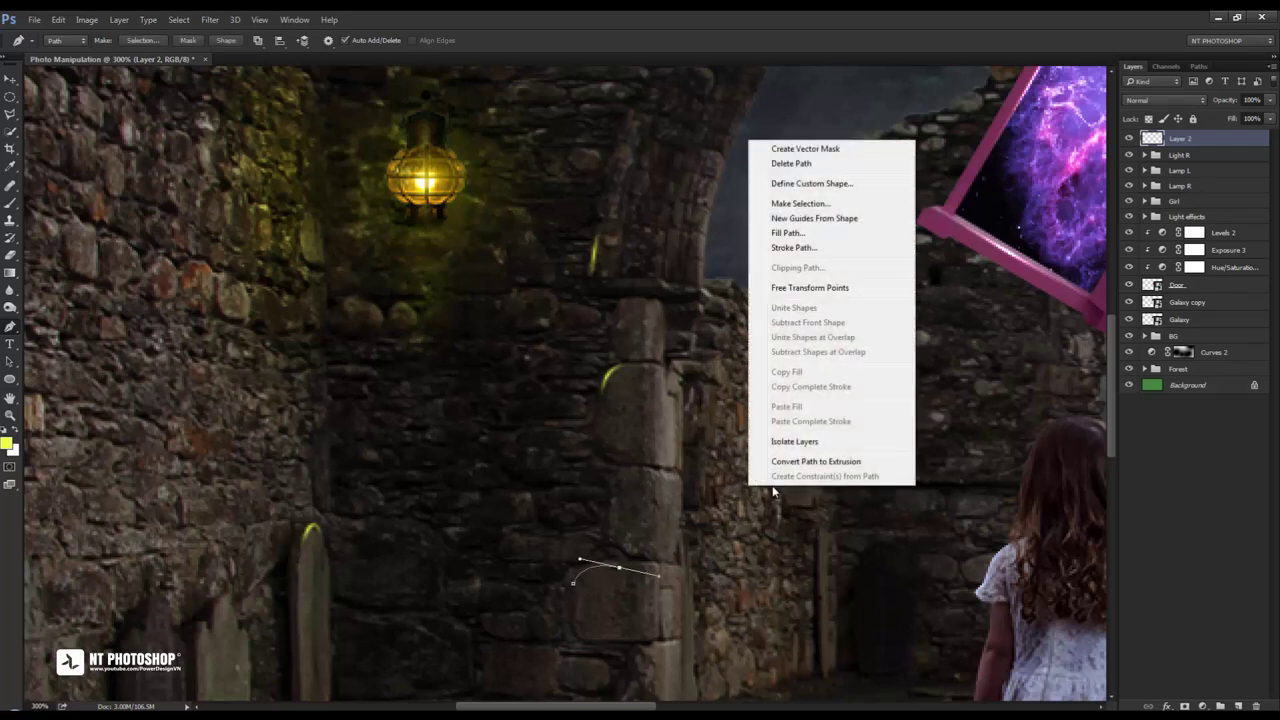
left_click(849, 248)
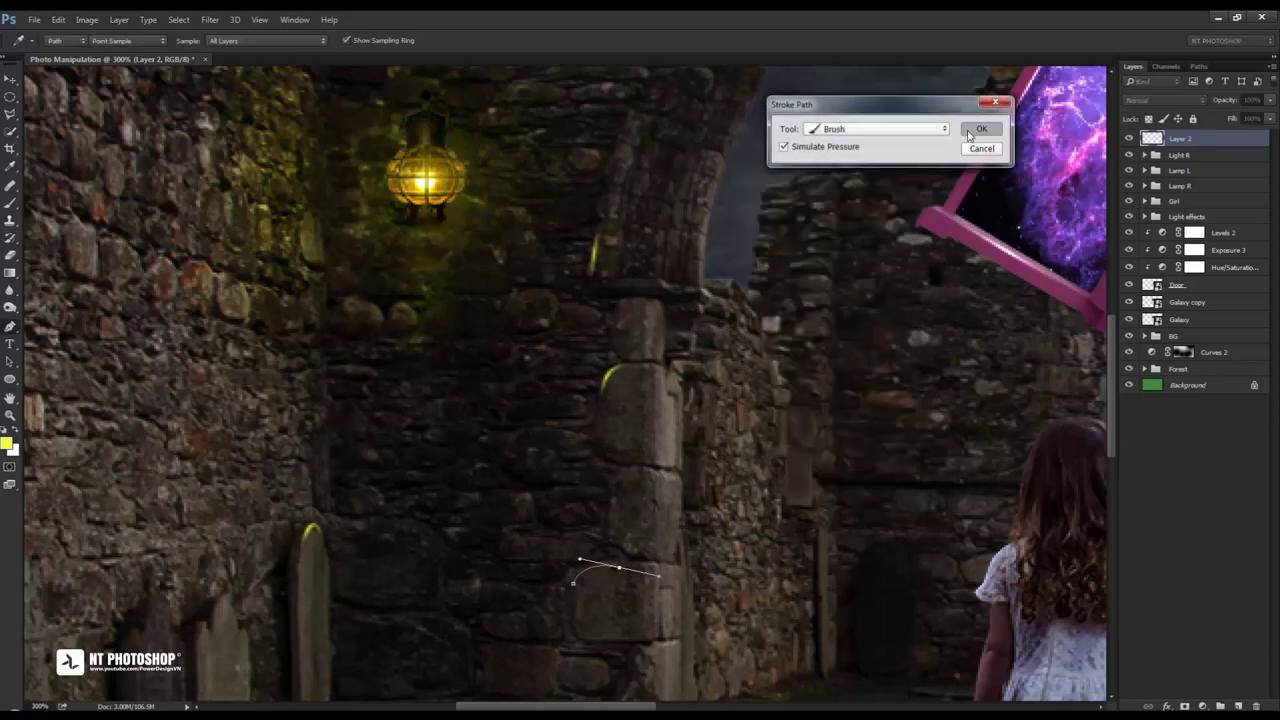
left_click(982, 131)
right_click(858, 210)
left_click(880, 229)
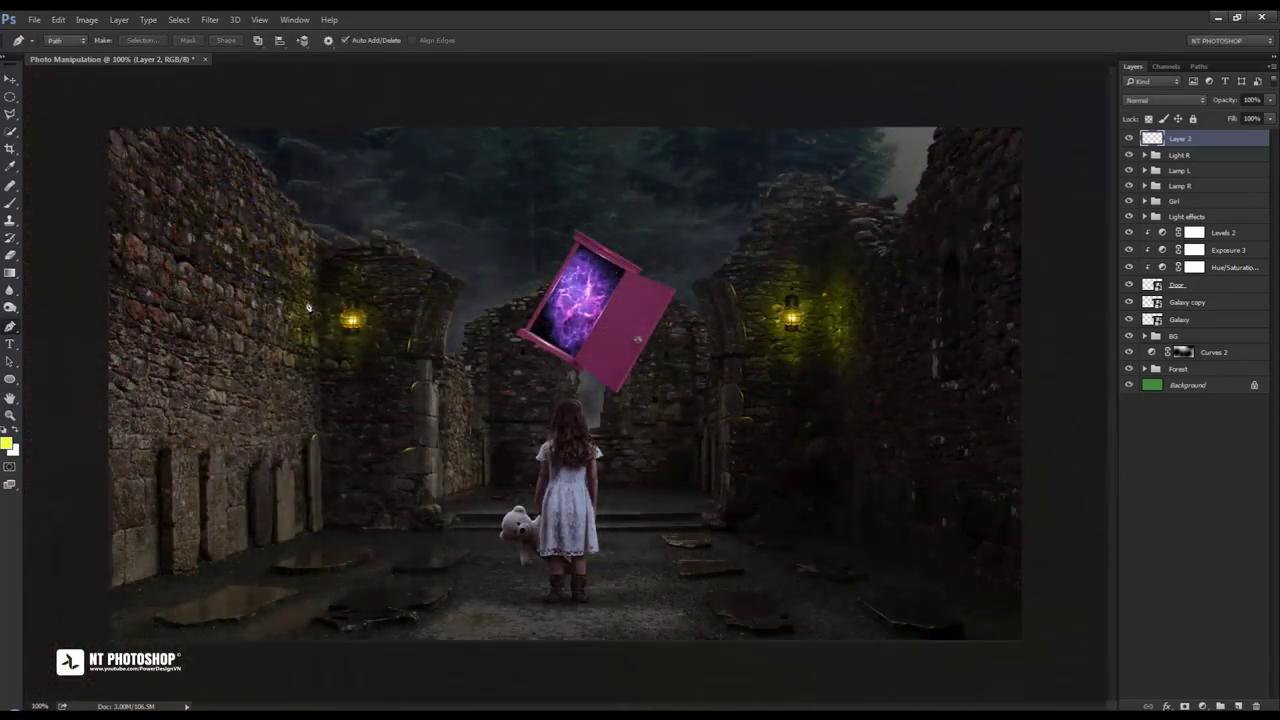
Set Layer 2 to Overlay blending and duplicate it twice
left_click(1165, 100)
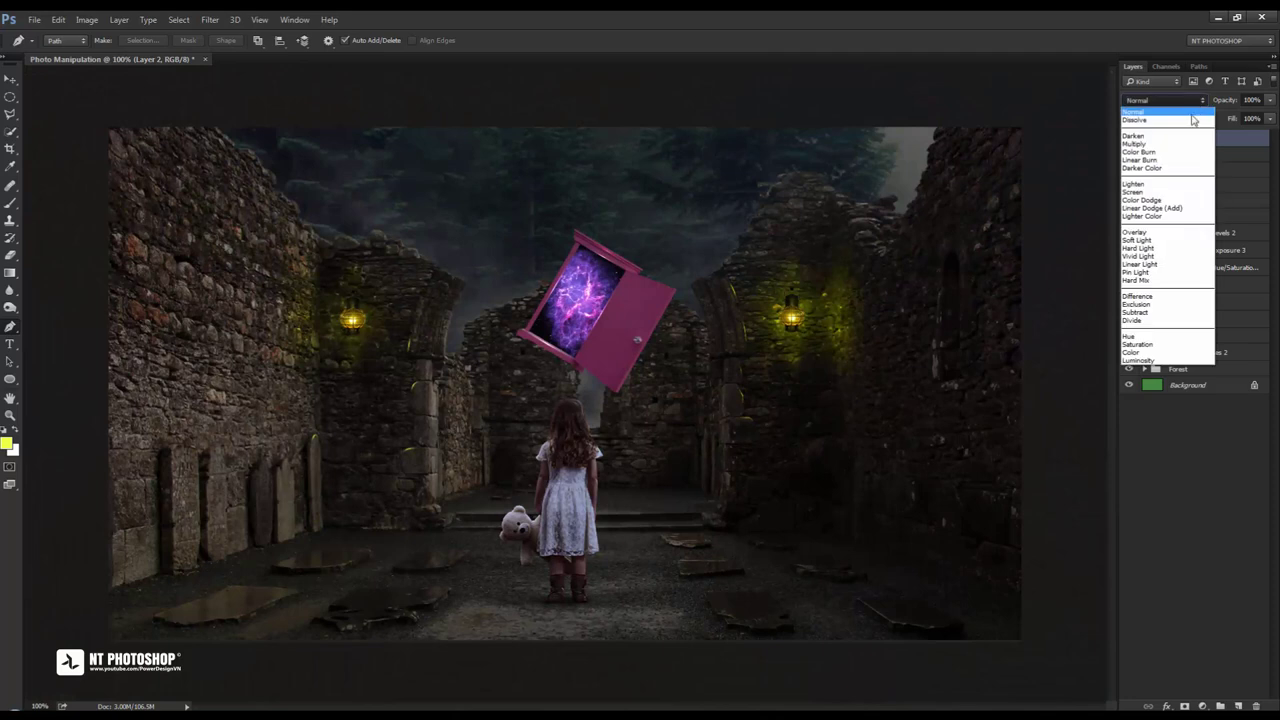
left_click(1169, 234)
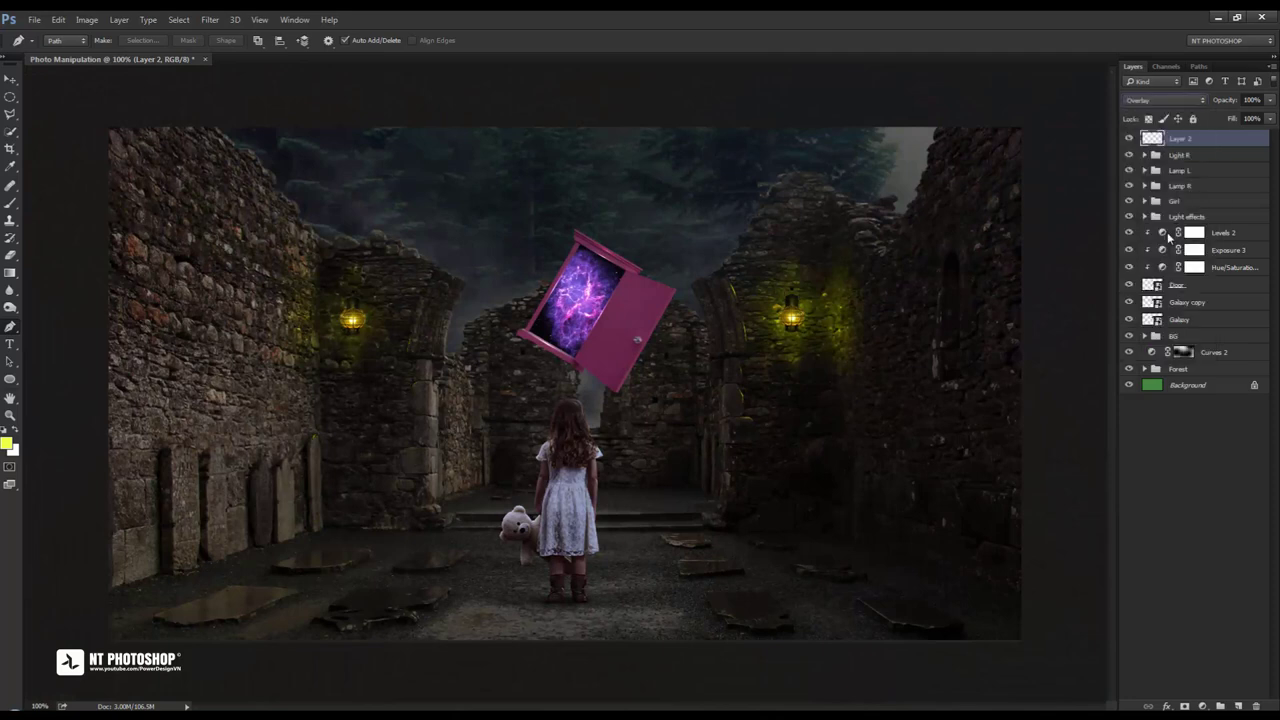
left_click_drag(1219, 140, 1240, 703)
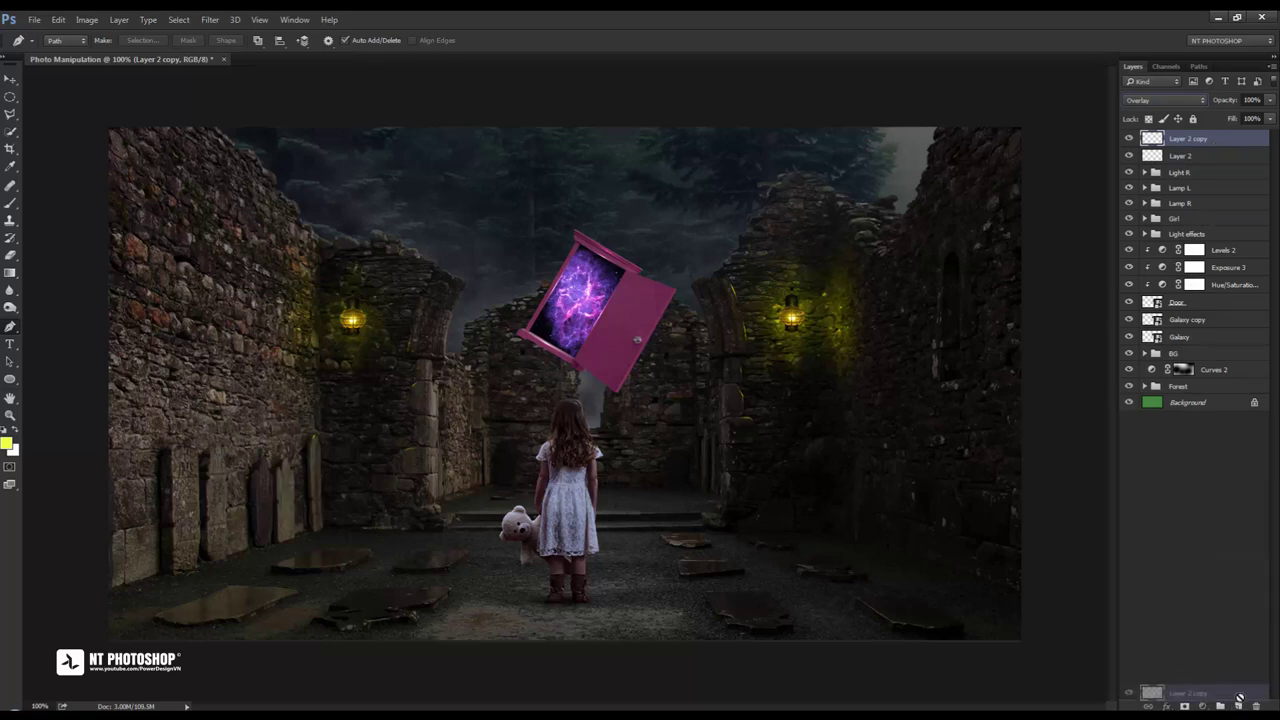
left_click_drag(1213, 143, 1239, 703)
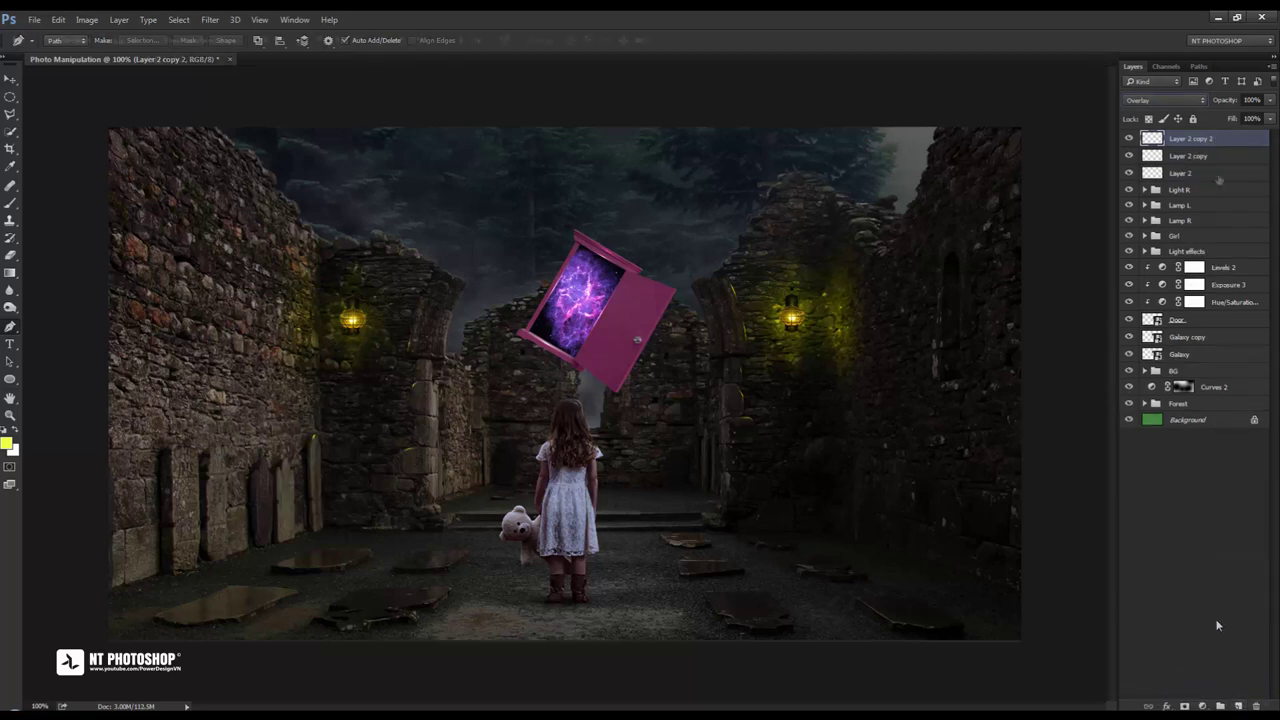
Group the three Layer 2 layers into a folder named 'Light L'
left_click(1180, 173)
key("v")
left_click(1218, 141, "shift")
key("ctrl+g")
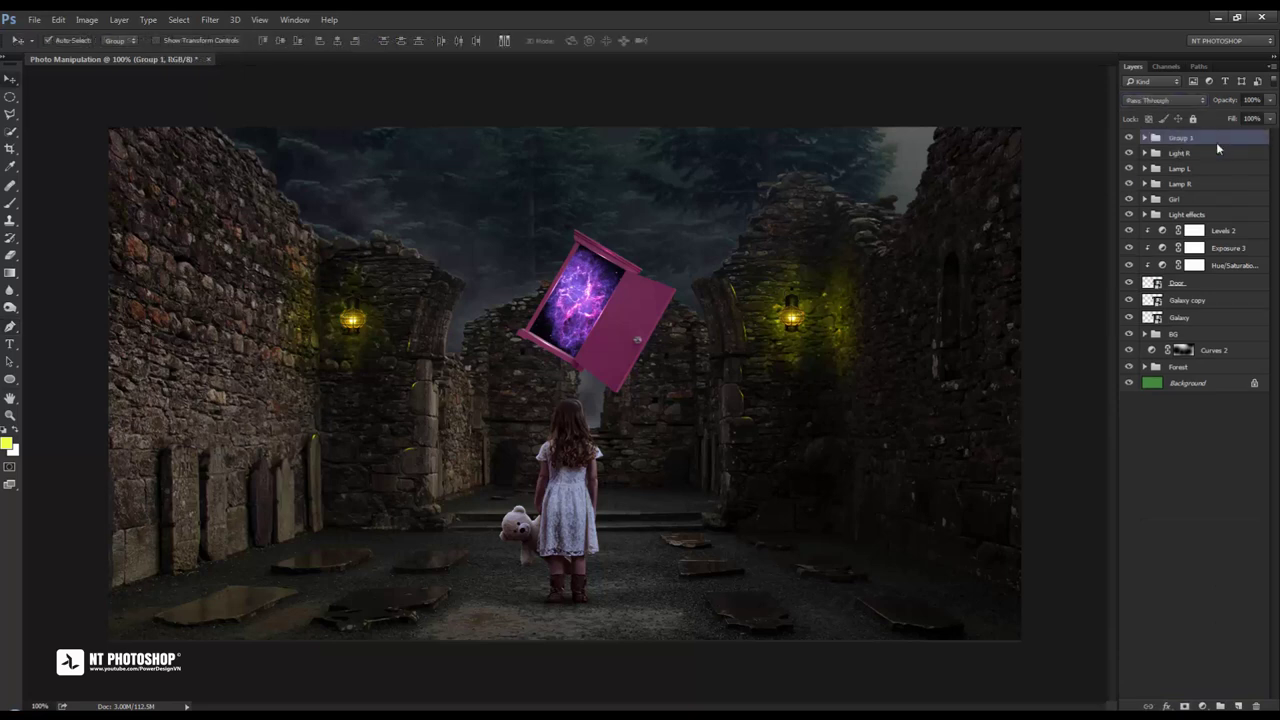
double_click(1182, 138)
type("Light L")
key("Return")
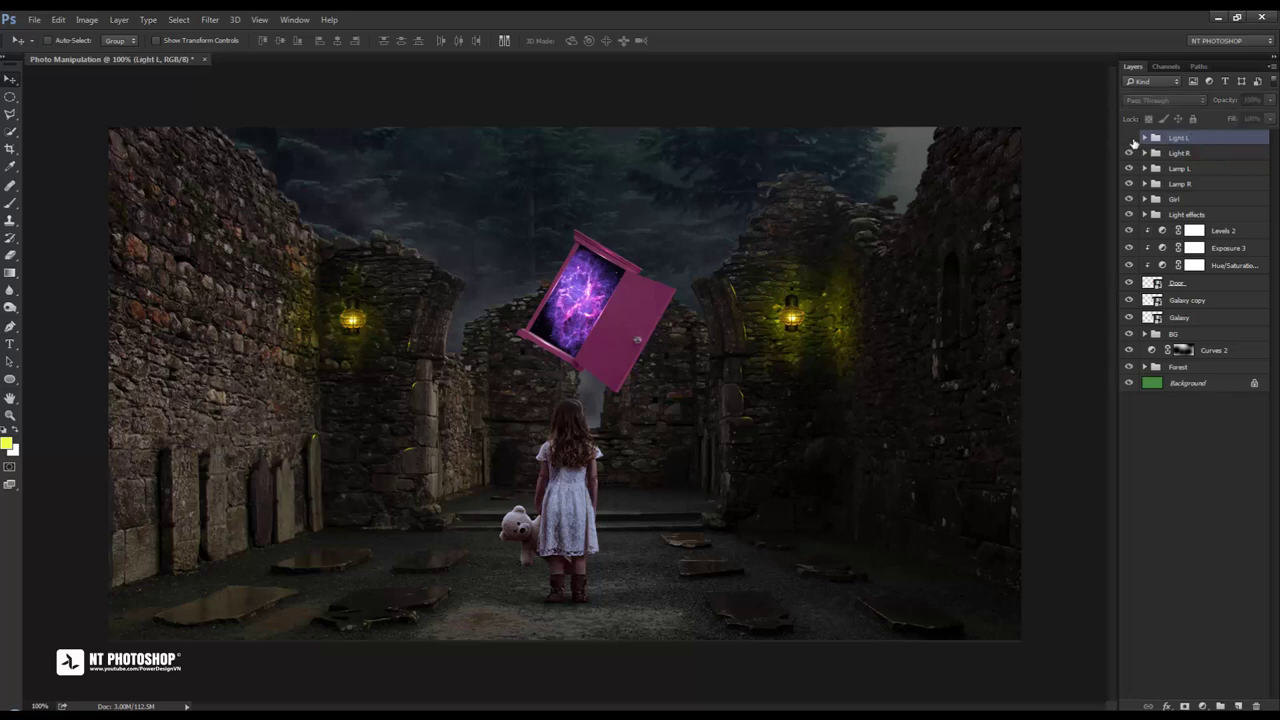
left_click(1175, 334)
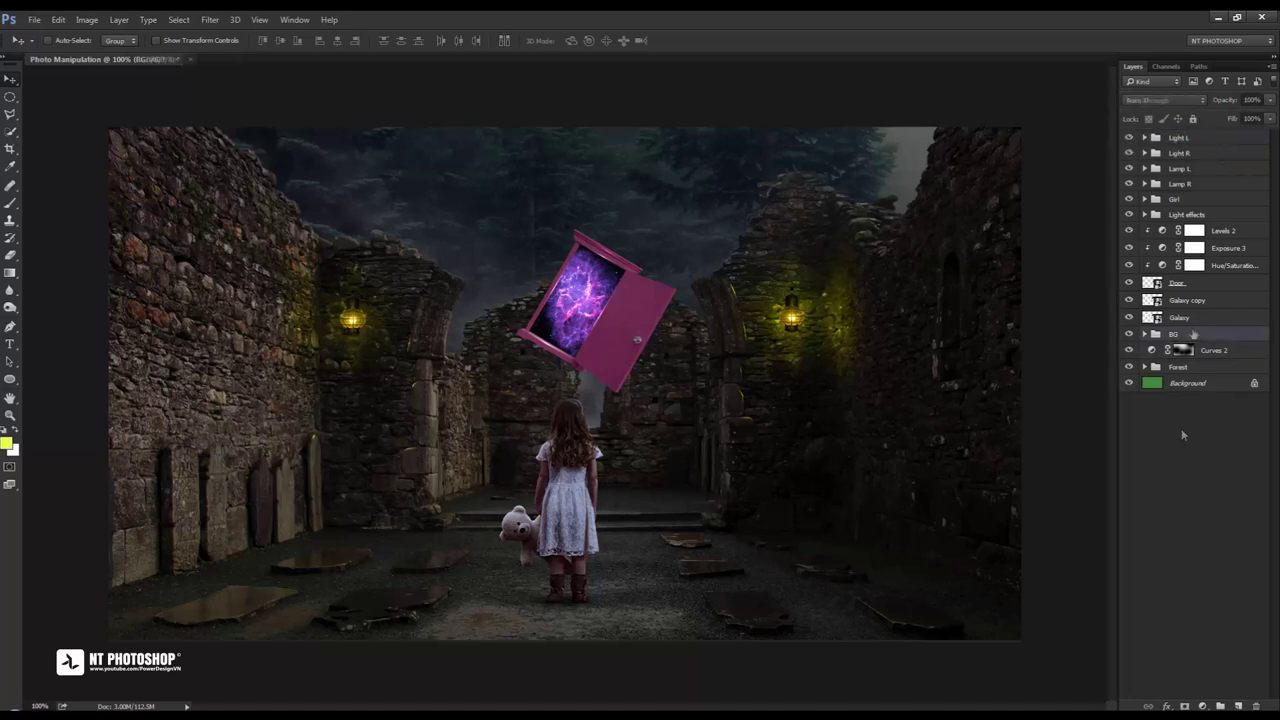
Add a Curves adjustment clipped to BG, mapping input 123 to output 102
left_click(1202, 705)
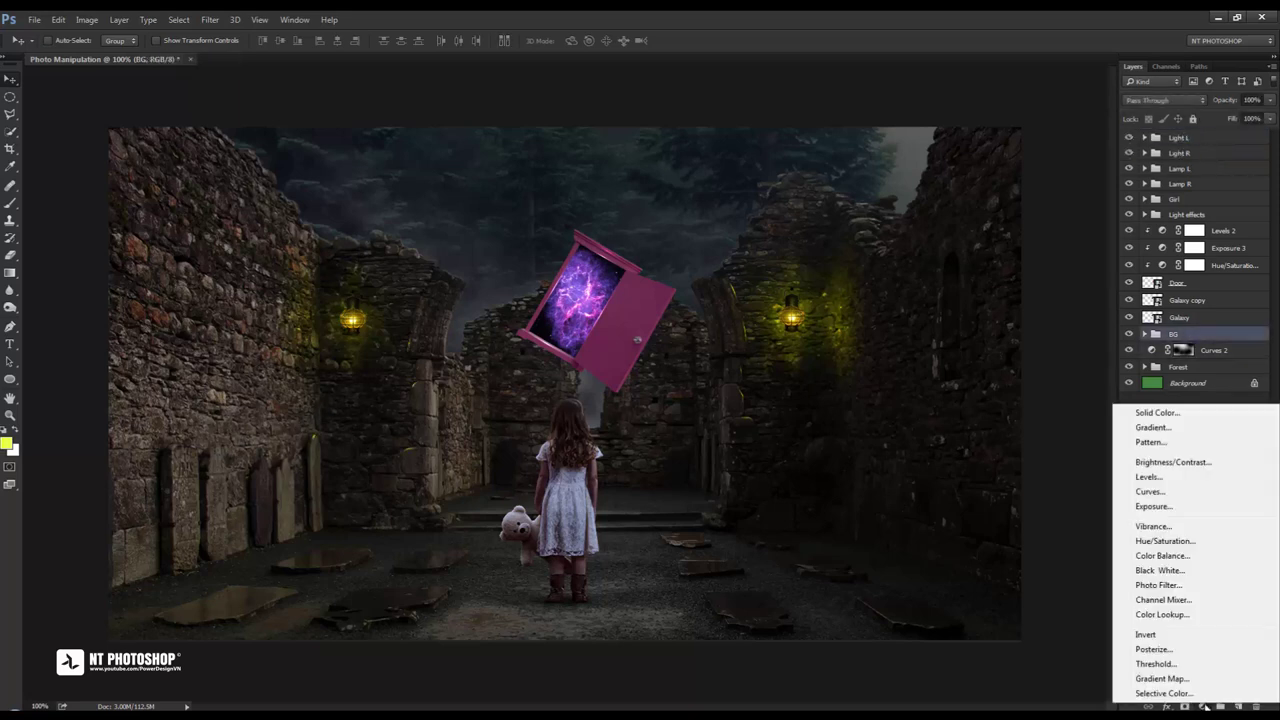
left_click(1180, 491)
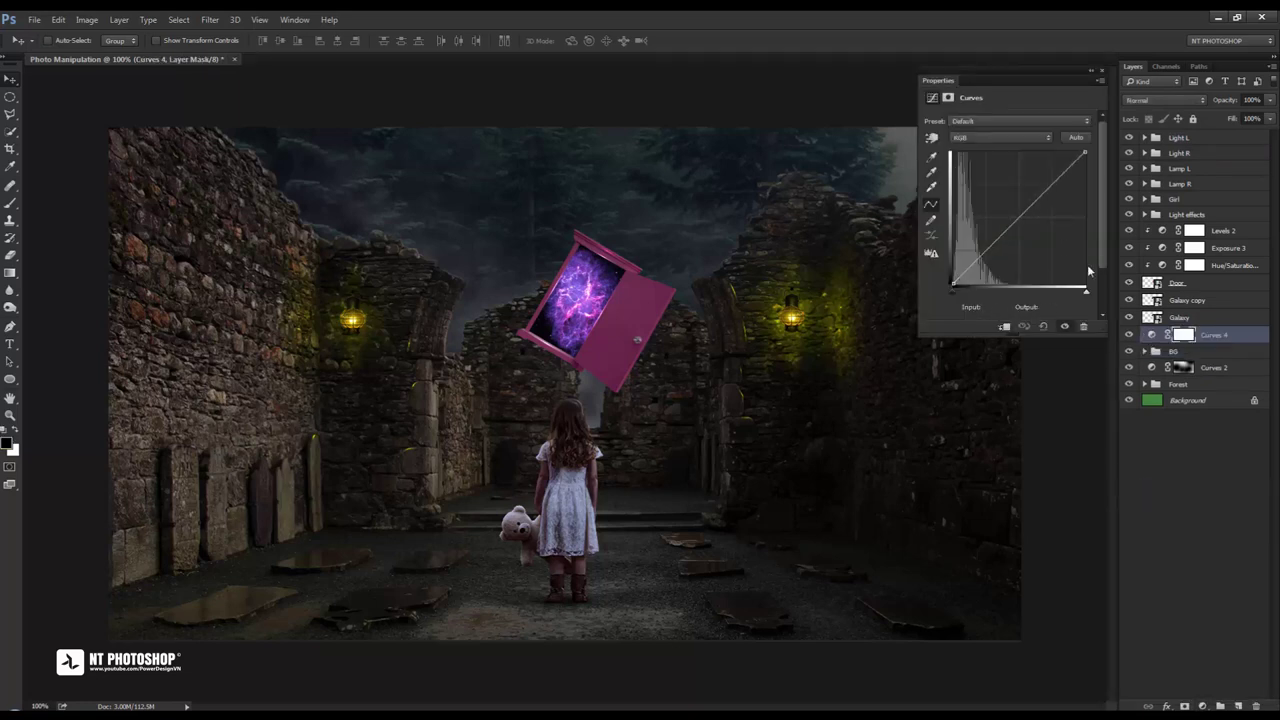
left_click(1004, 326)
left_click_drag(1016, 221, 1016, 232)
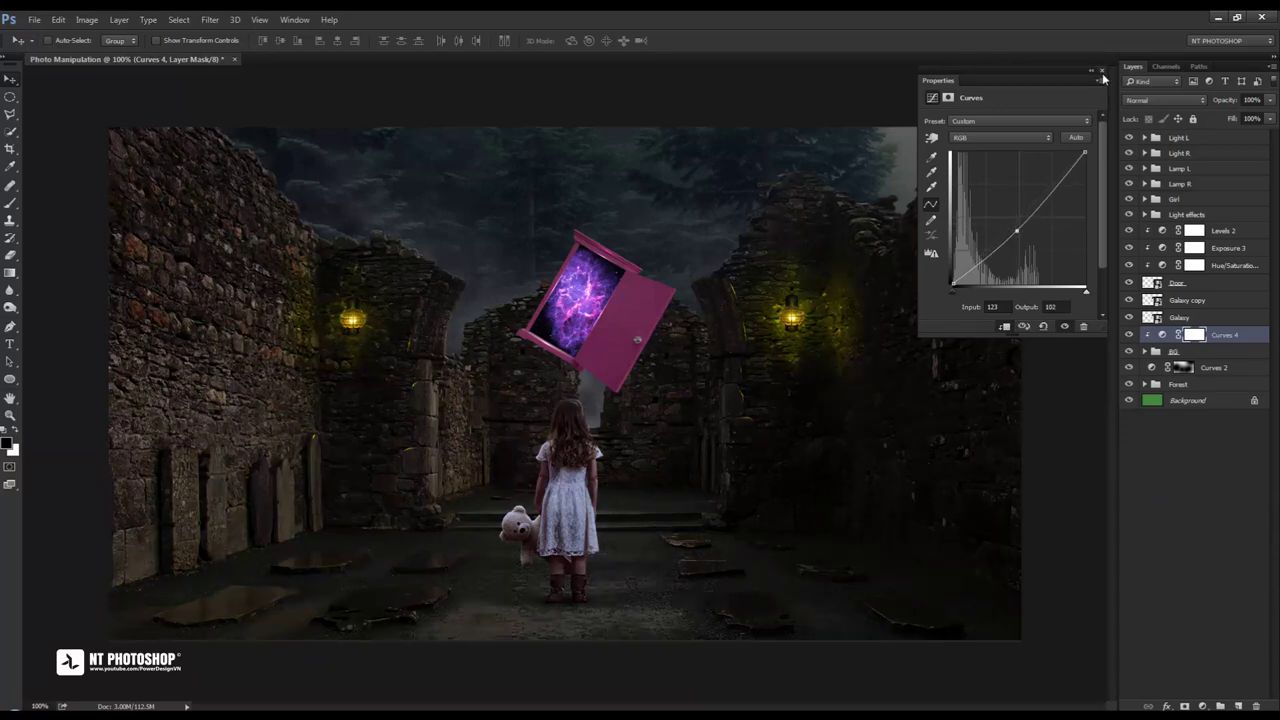
left_click(1101, 70)
left_click(1129, 336)
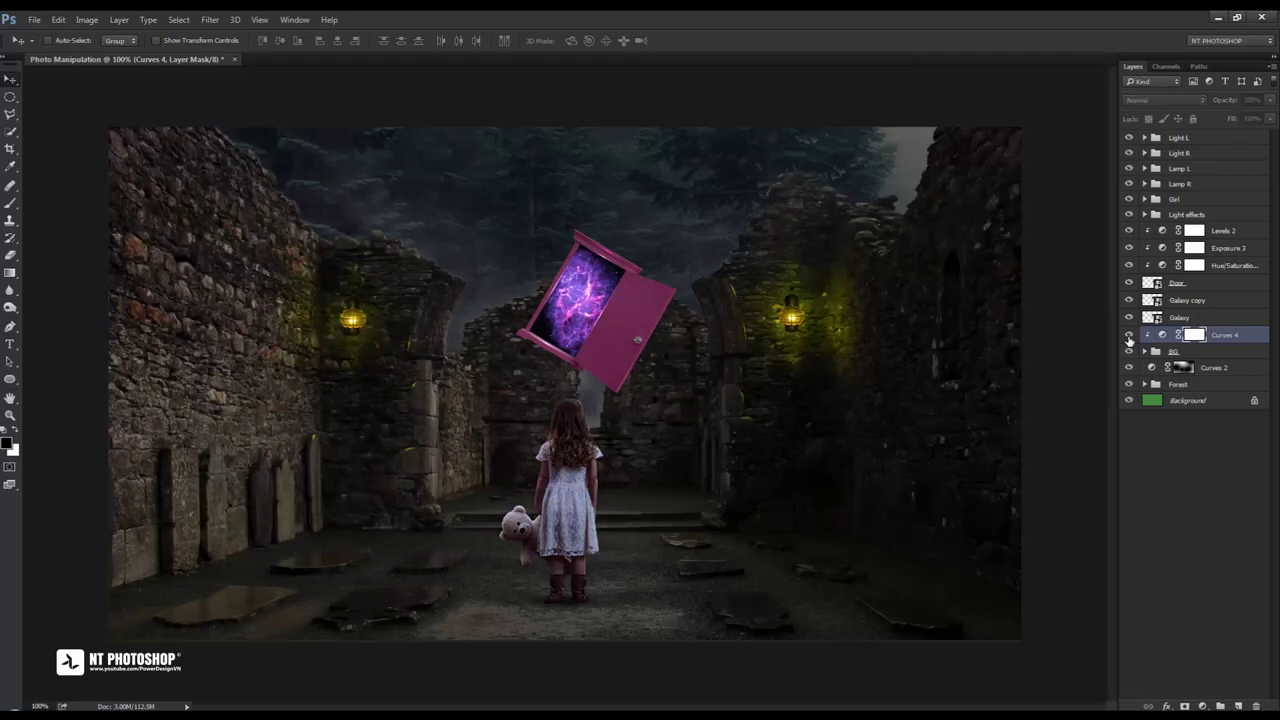
key("alt+period")
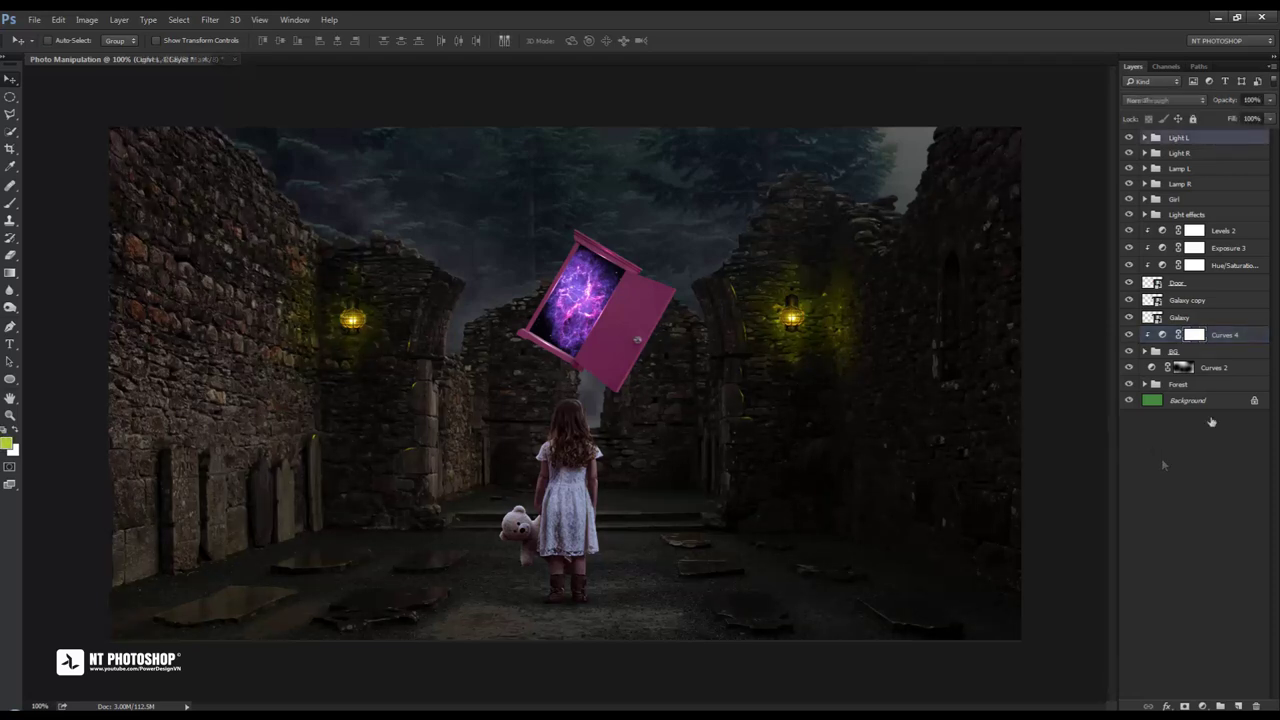
Create a new empty group named 'Brush' at the top of the layers
key("ctrl+g")
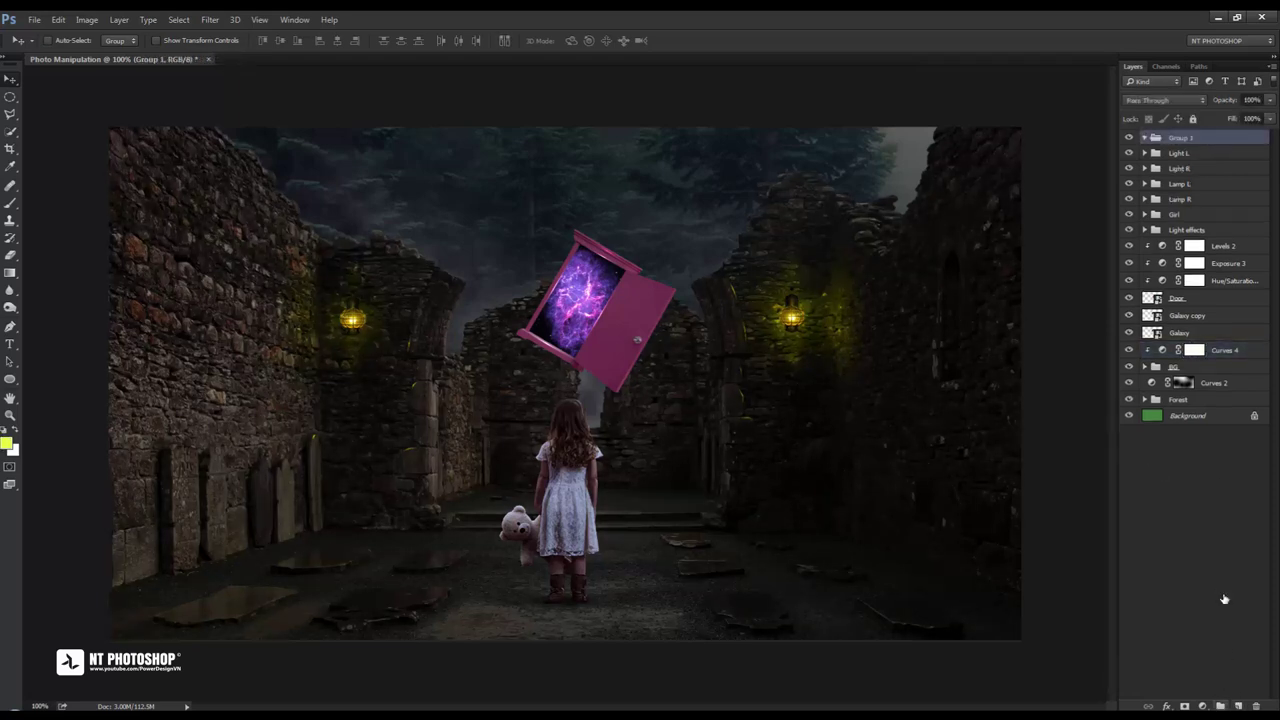
double_click(1180, 139)
type("Bright")
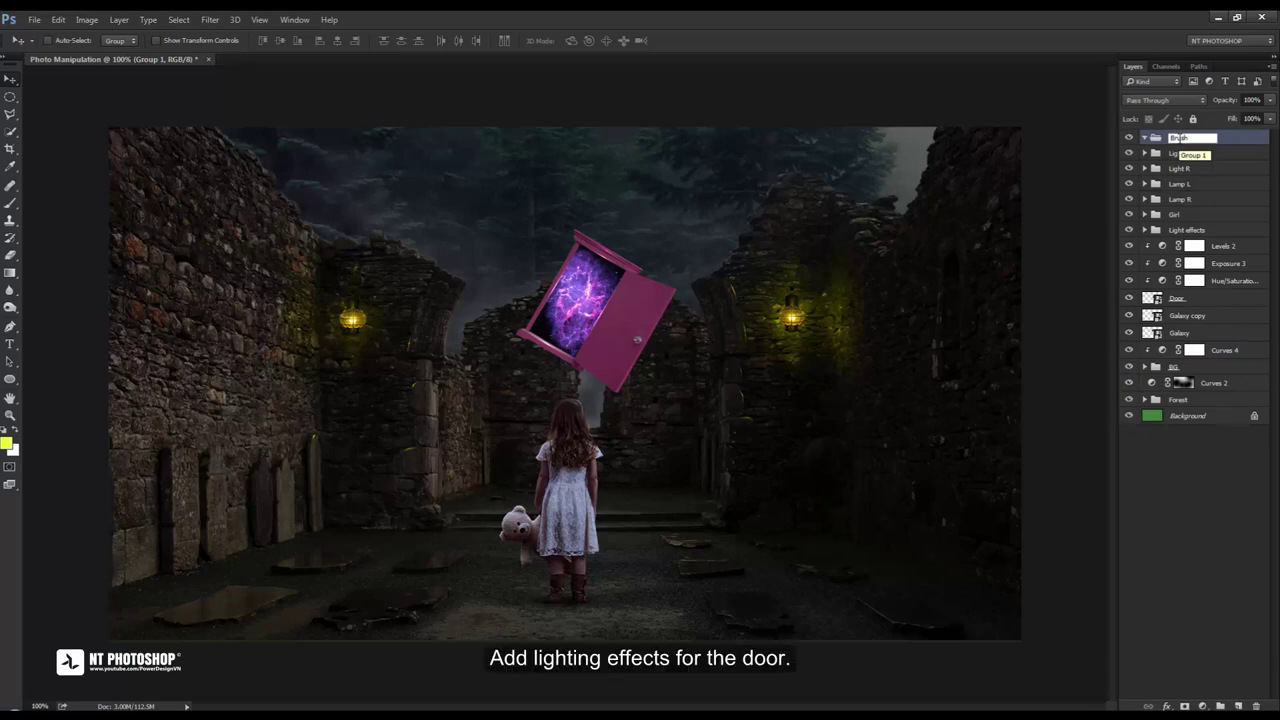
key("Return")
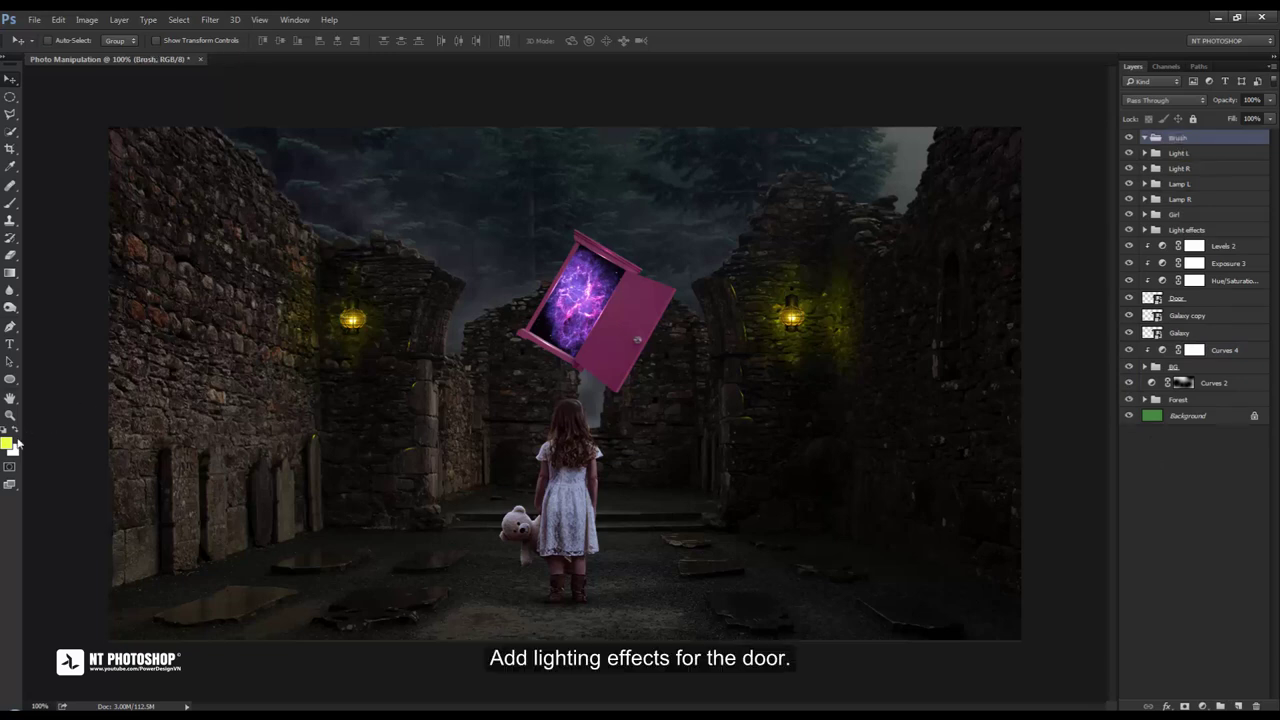
Set foreground to white #ffffff, blend the Brush group in Color Dodge, and add Layer 3
left_click(9, 443)
type("ffffff")
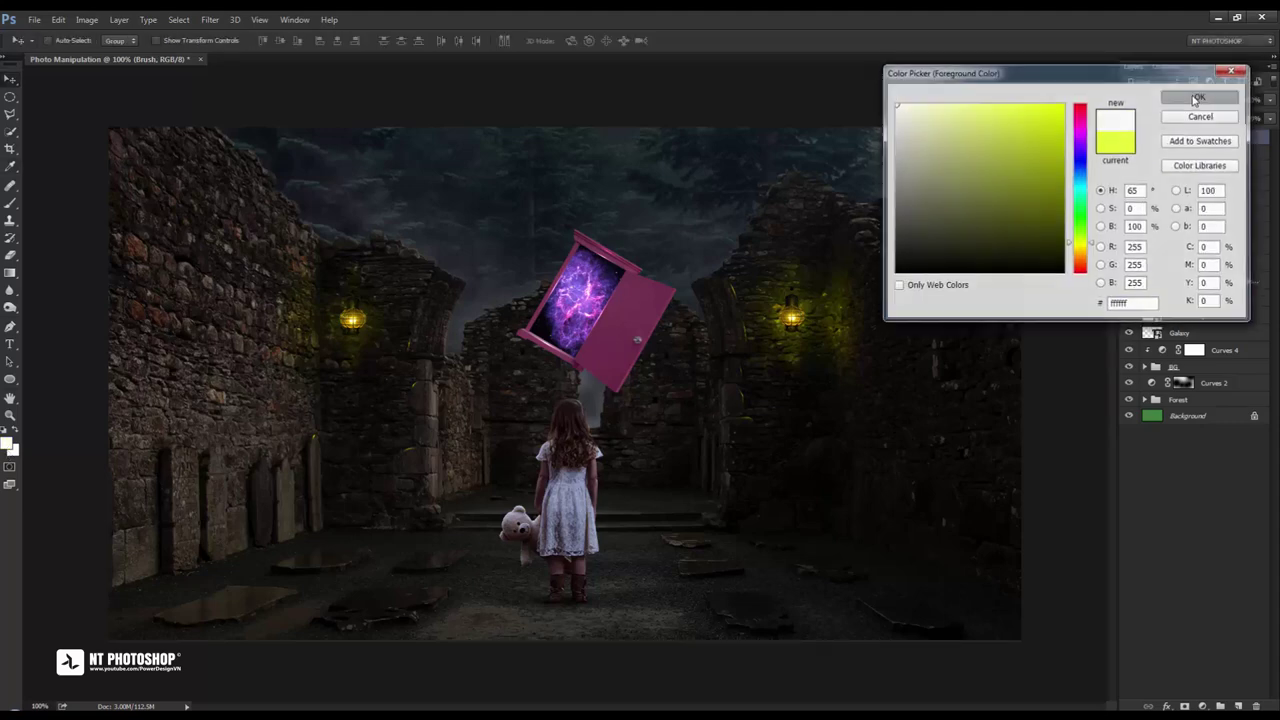
left_click(1197, 97)
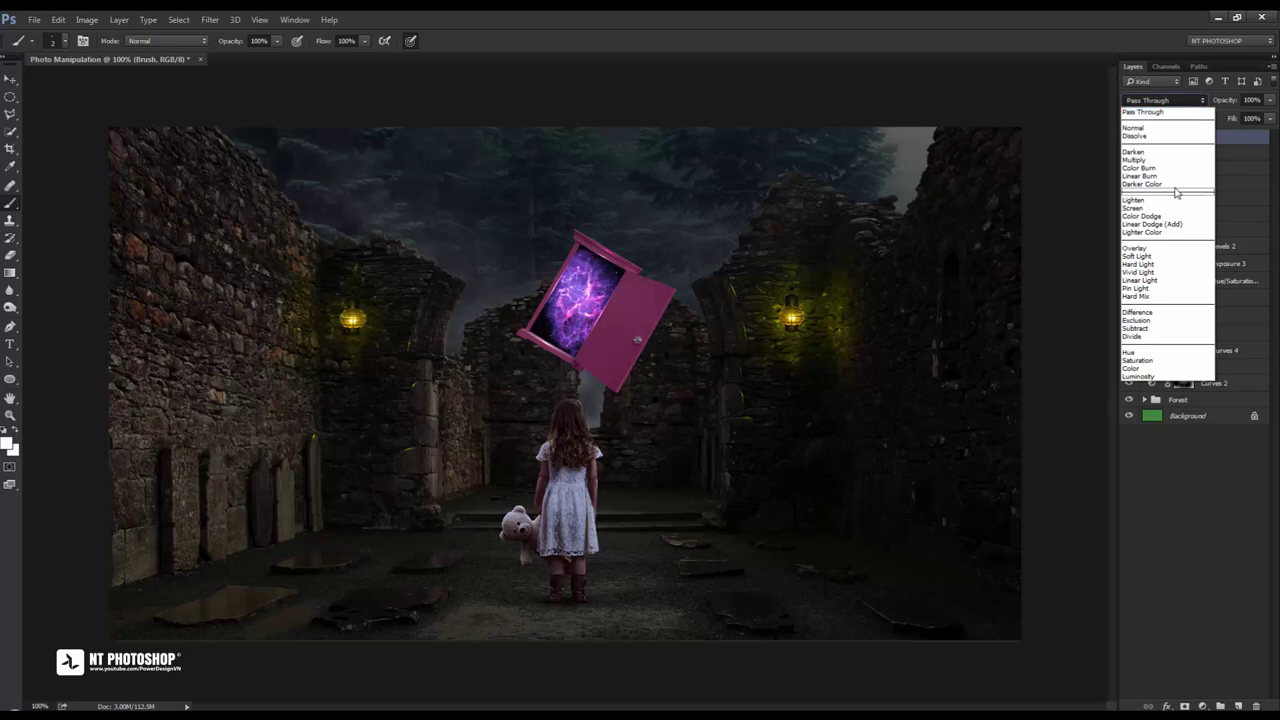
left_click(1172, 217)
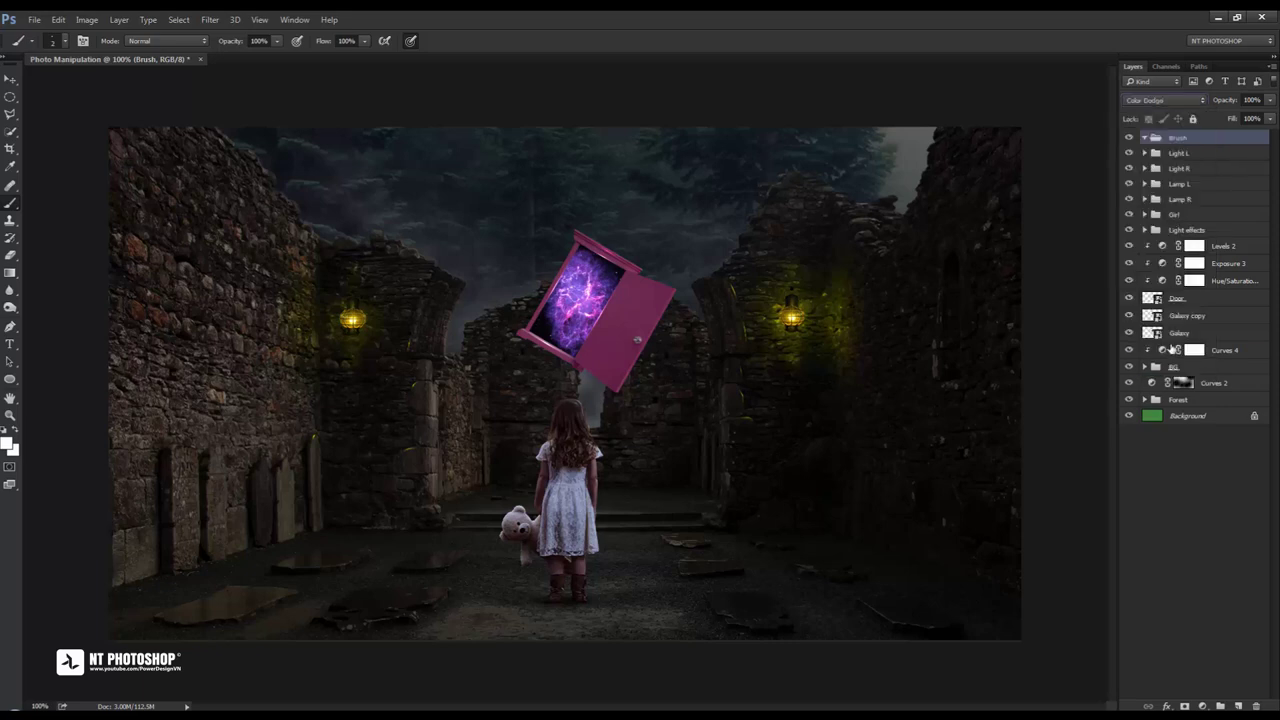
left_click(1238, 706)
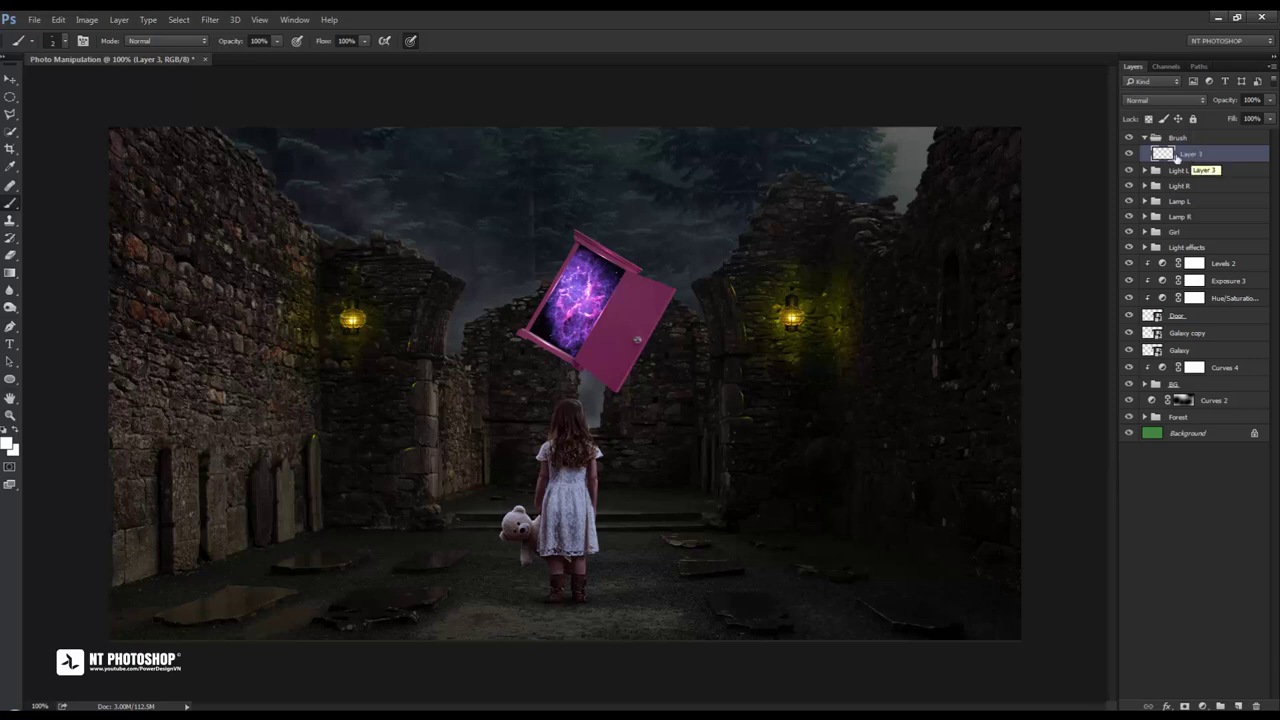
Resize the brush and widen its spacing so strokes become dotted
right_click(713, 336)
left_click_drag(850, 350, 808, 351)
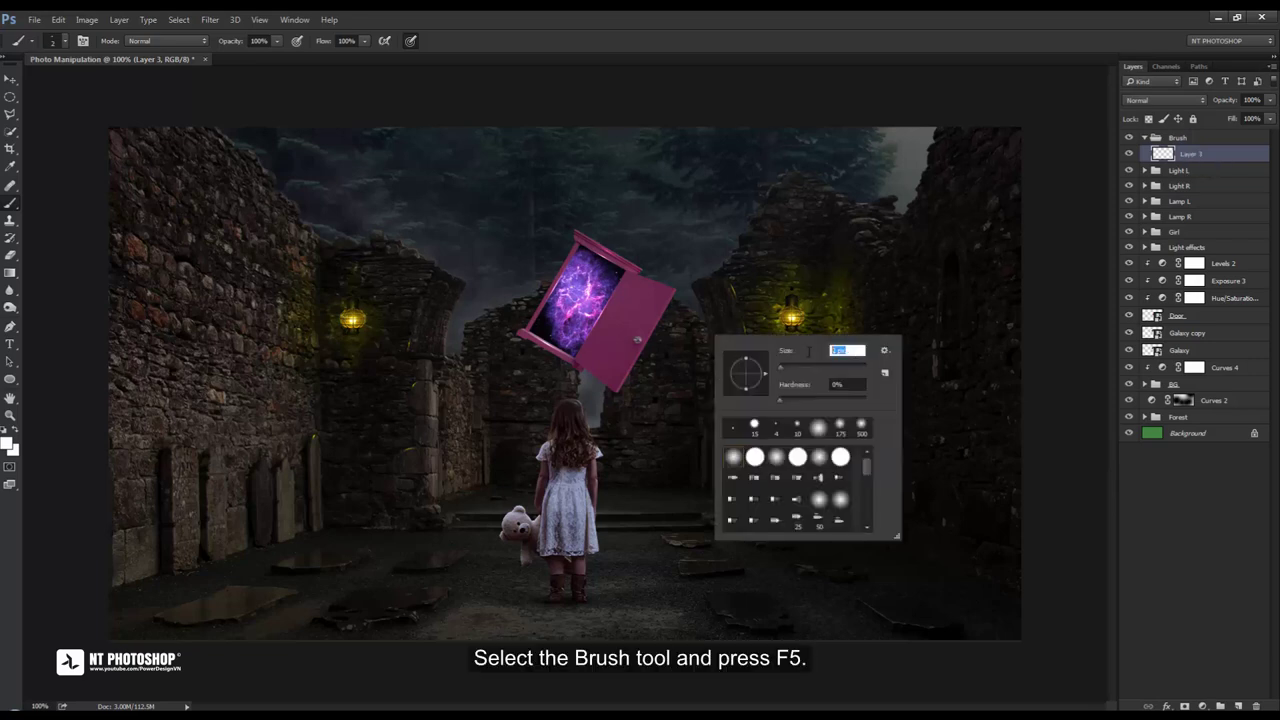
key("Return")
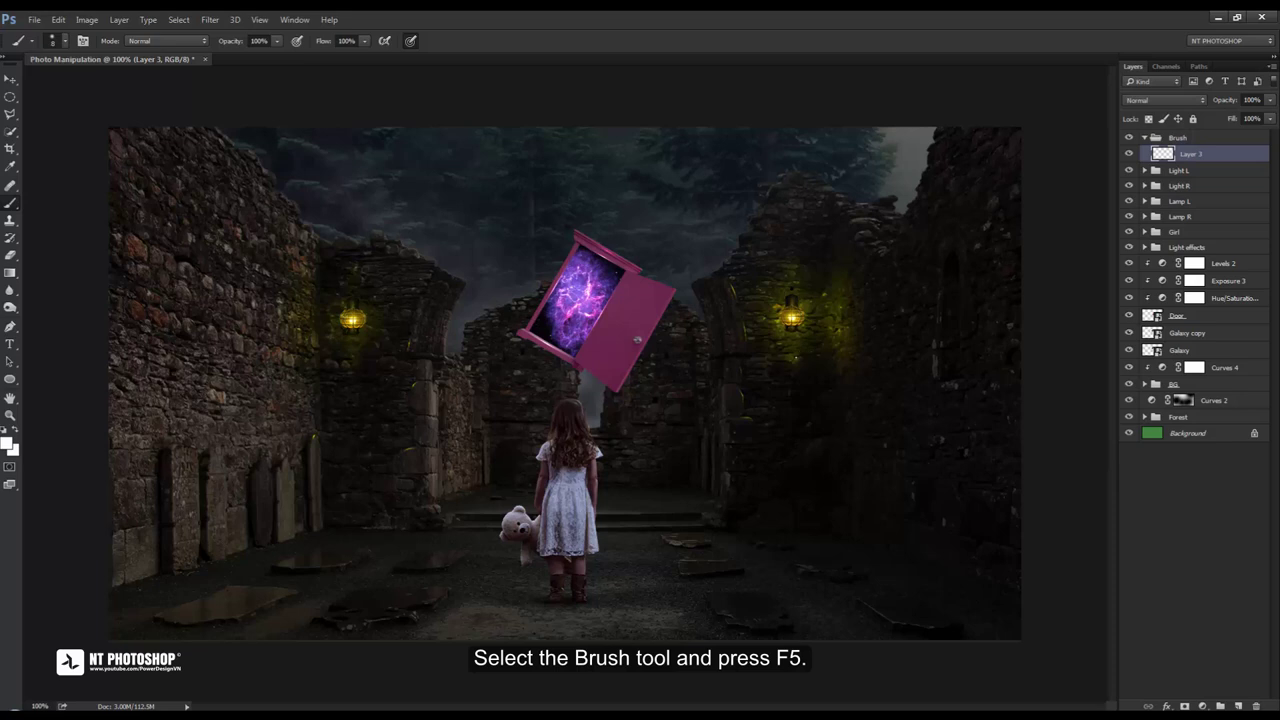
key("F5")
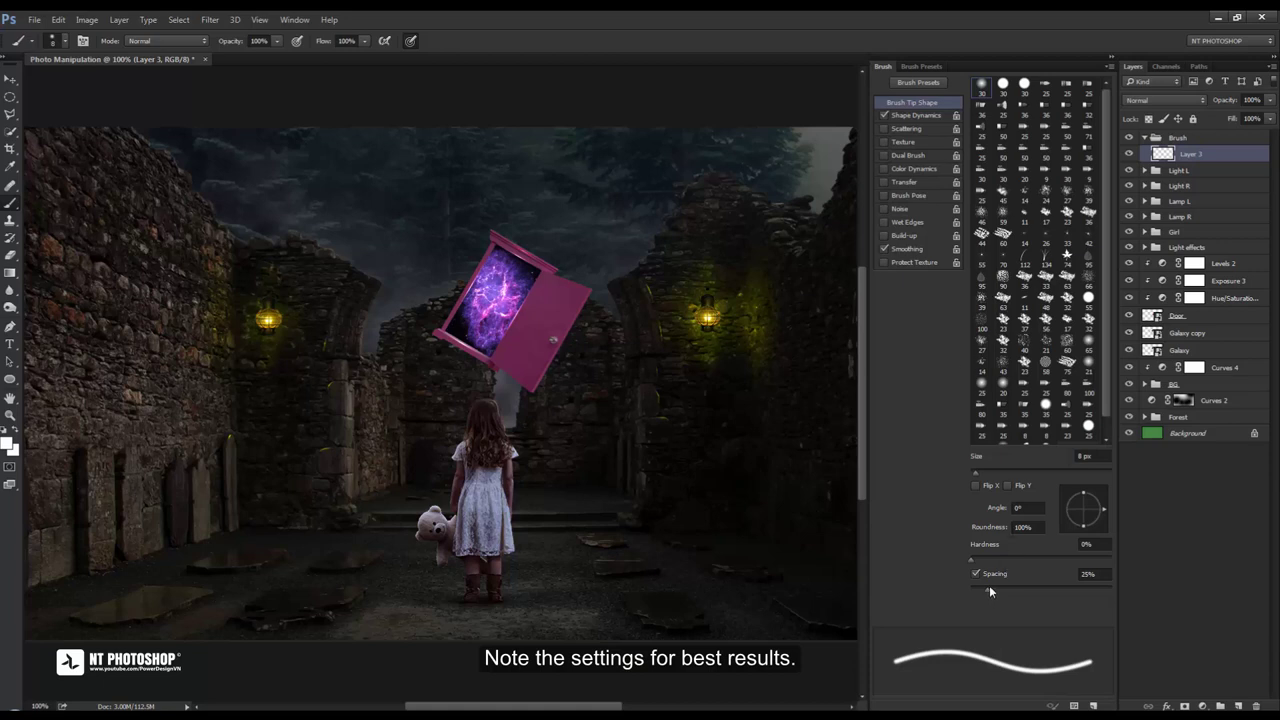
mouse_move(989, 589)
left_mouse_down()
mouse_move(1110, 596)
mouse_move(1067, 597)
mouse_move(1092, 606)
left_mouse_up()
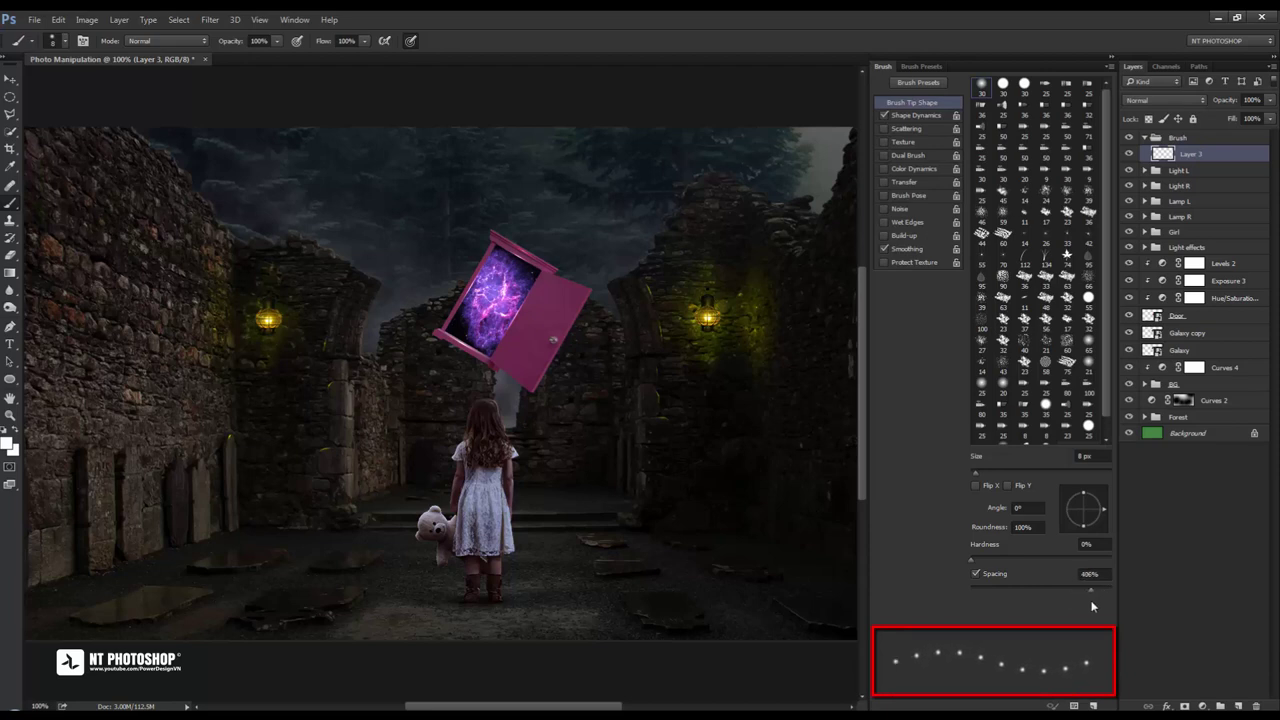
Enable Shape Dynamics with size, roundness and angle jitter, plus Scattering around 488%
left_click(915, 115)
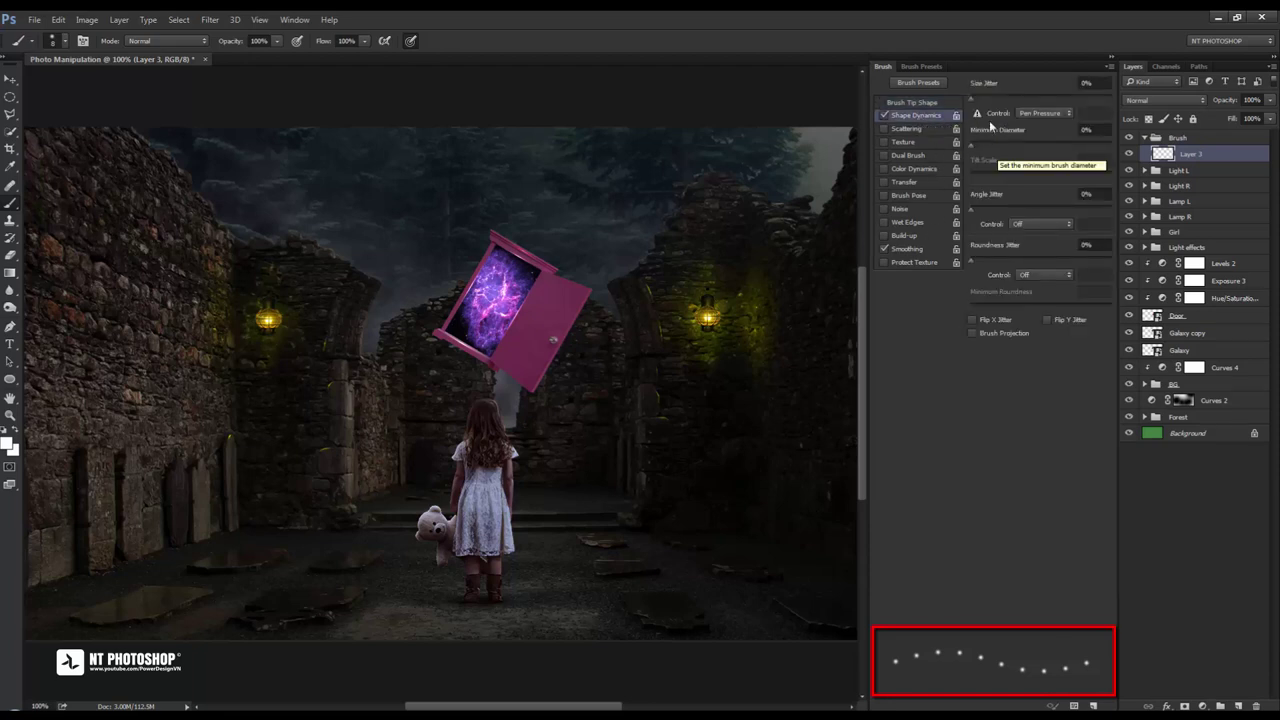
mouse_move(971, 99)
left_mouse_down()
mouse_move(1118, 100)
mouse_move(1112, 120)
left_mouse_up()
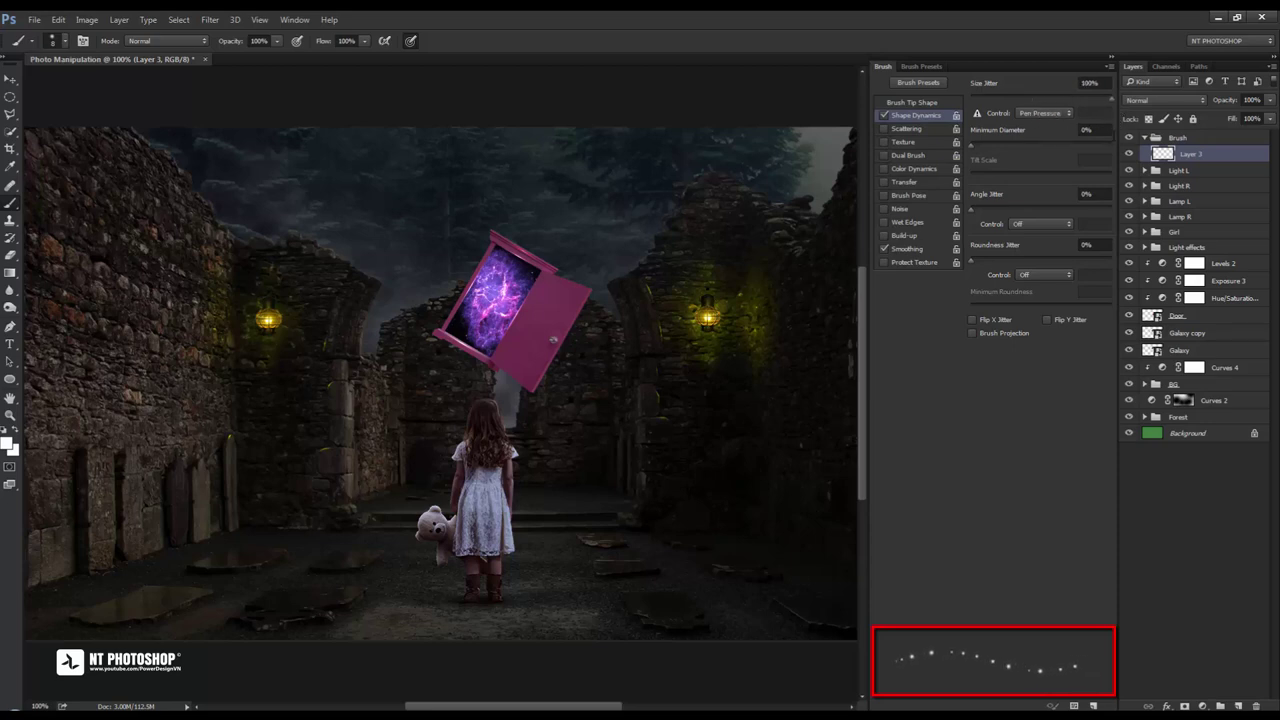
left_click_drag(971, 260, 1037, 261)
left_click_drag(990, 214, 1046, 214)
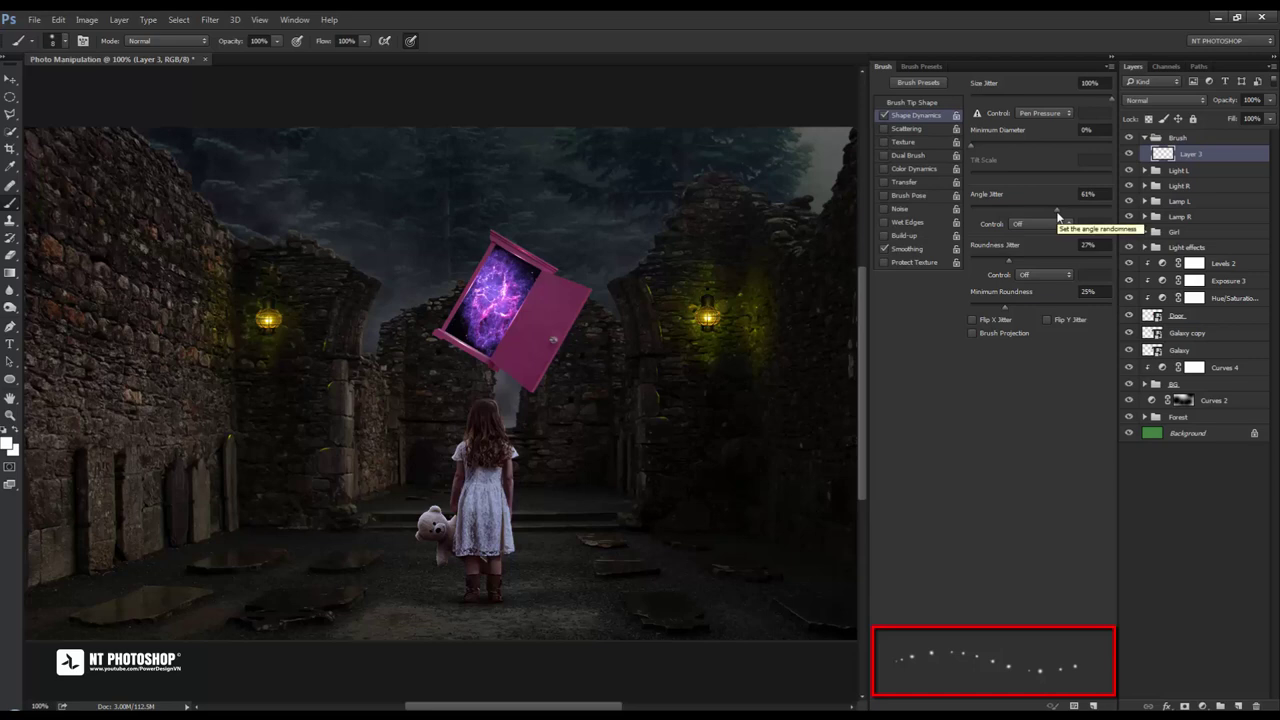
left_click(925, 128)
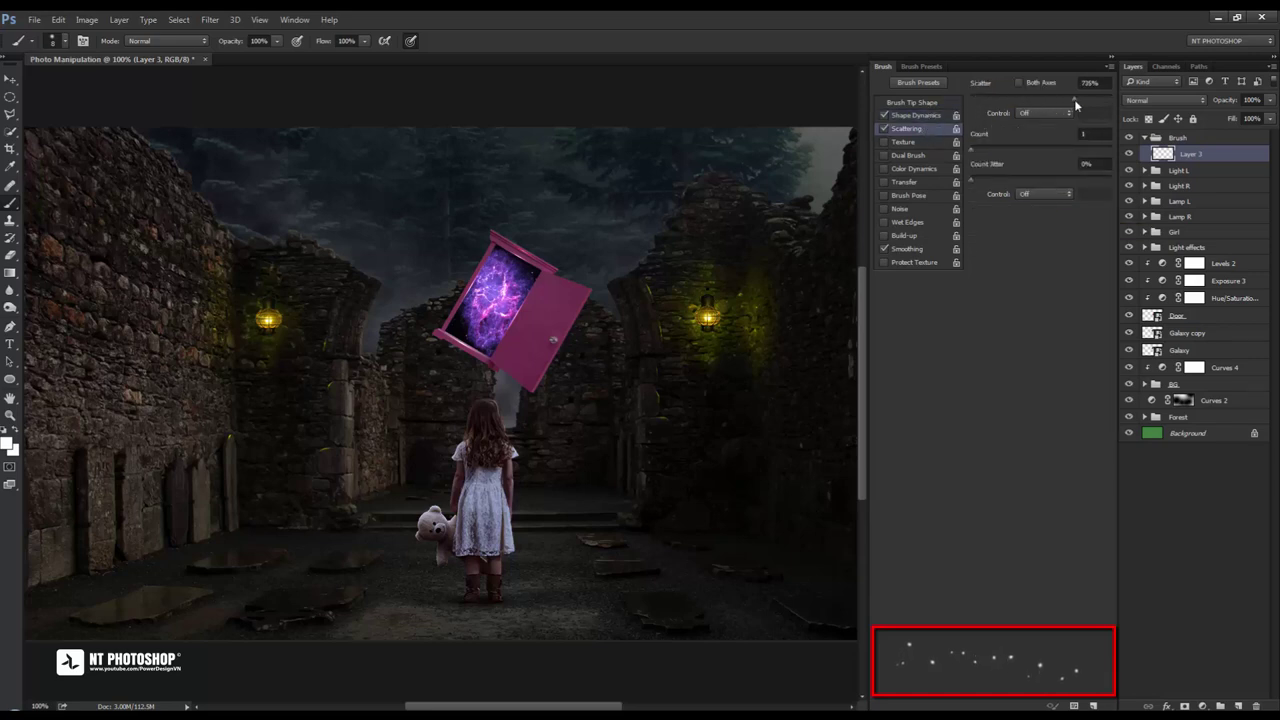
mouse_move(1110, 101)
left_mouse_down()
mouse_move(1055, 133)
mouse_move(1033, 129)
left_mouse_up()
left_click(1108, 66)
left_click(1131, 151)
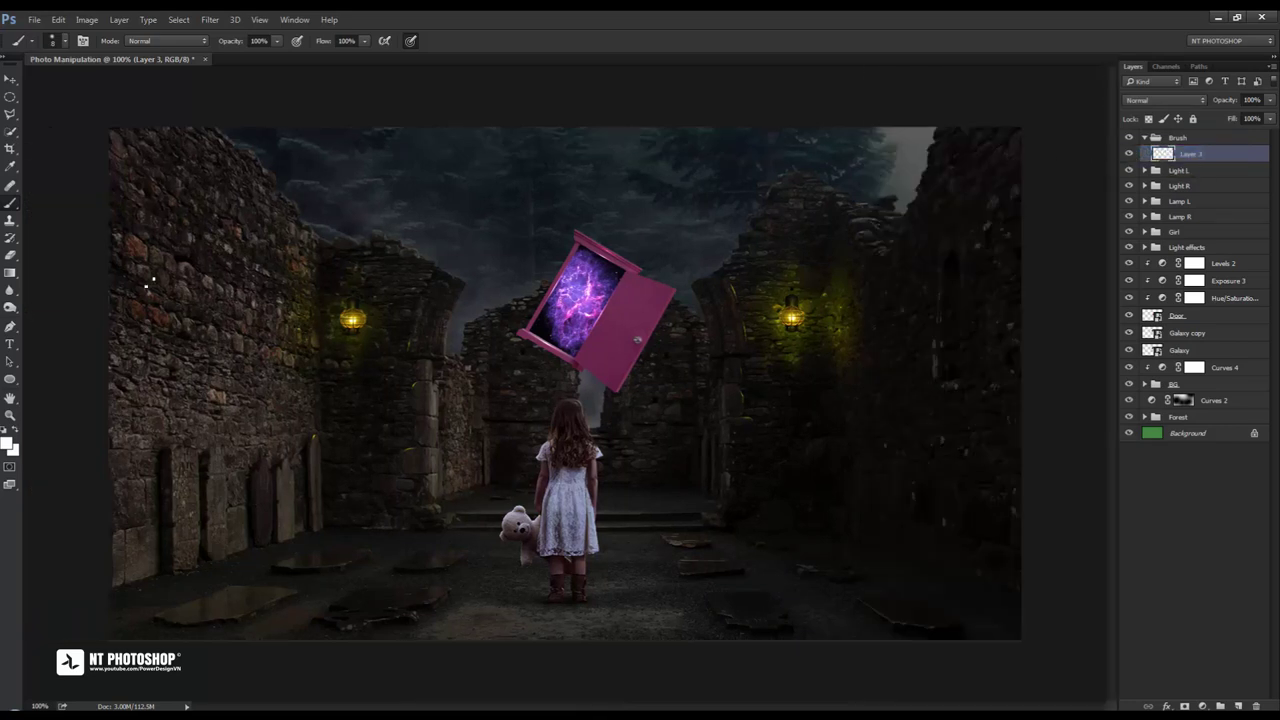
Stroke a vertical path above the door with the sparkle brush, then delete the path
left_click(10, 328)
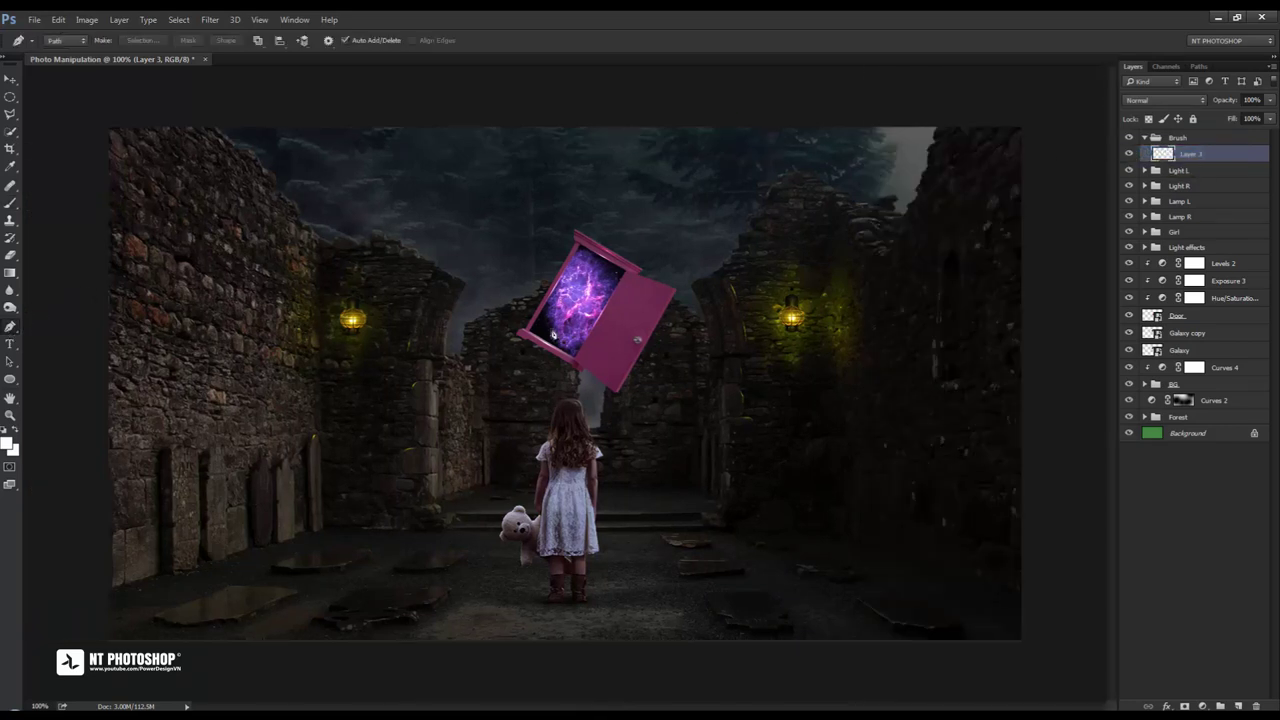
left_click(538, 336)
left_click(538, 130)
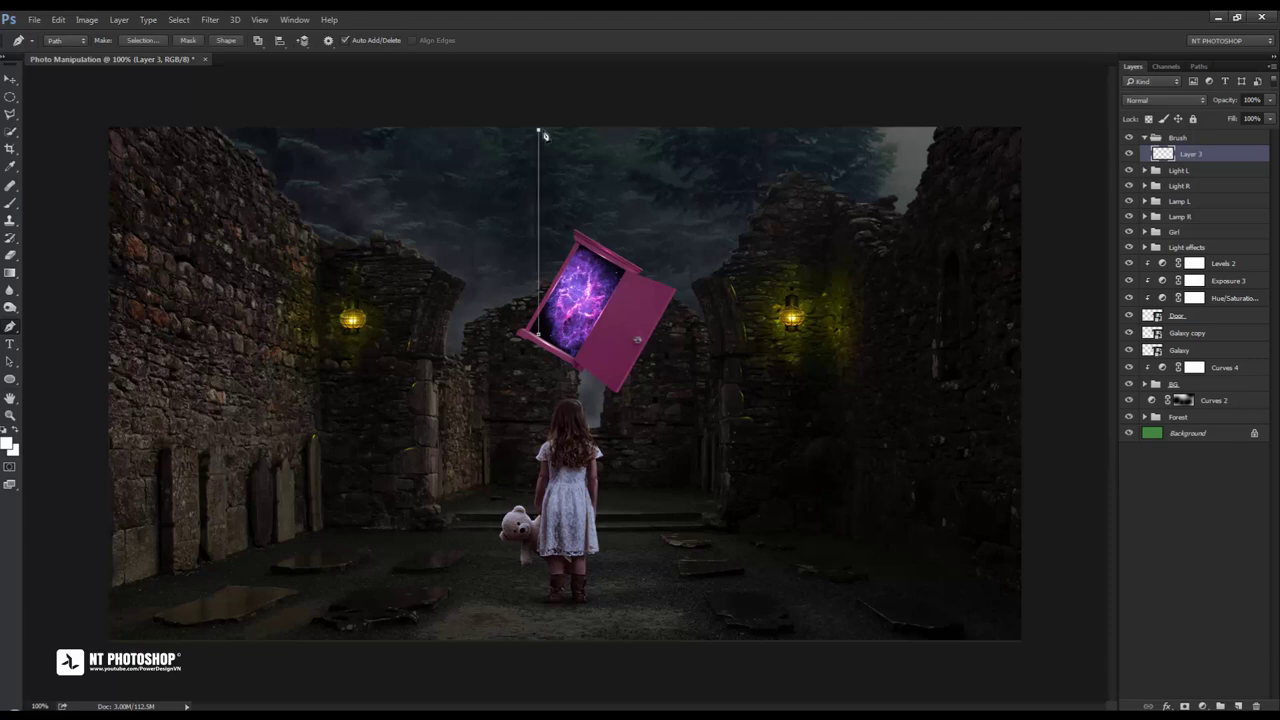
right_click(668, 174)
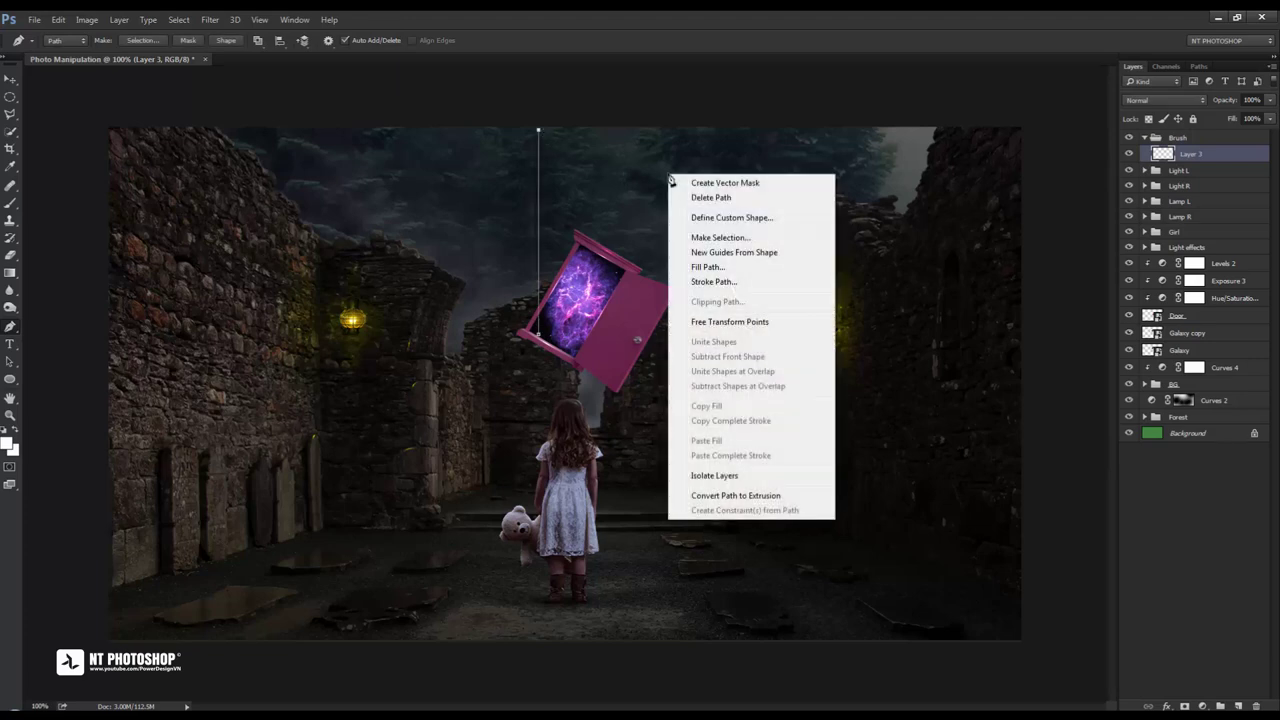
left_click(768, 281)
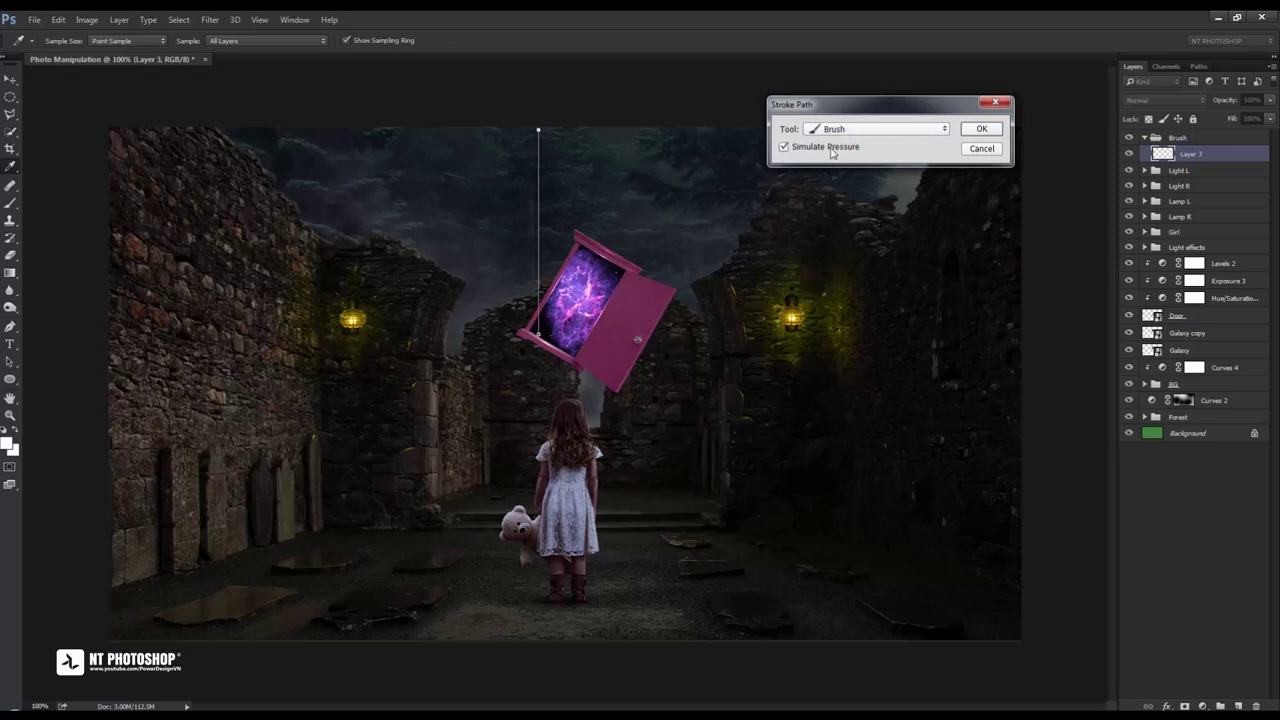
left_click(981, 129)
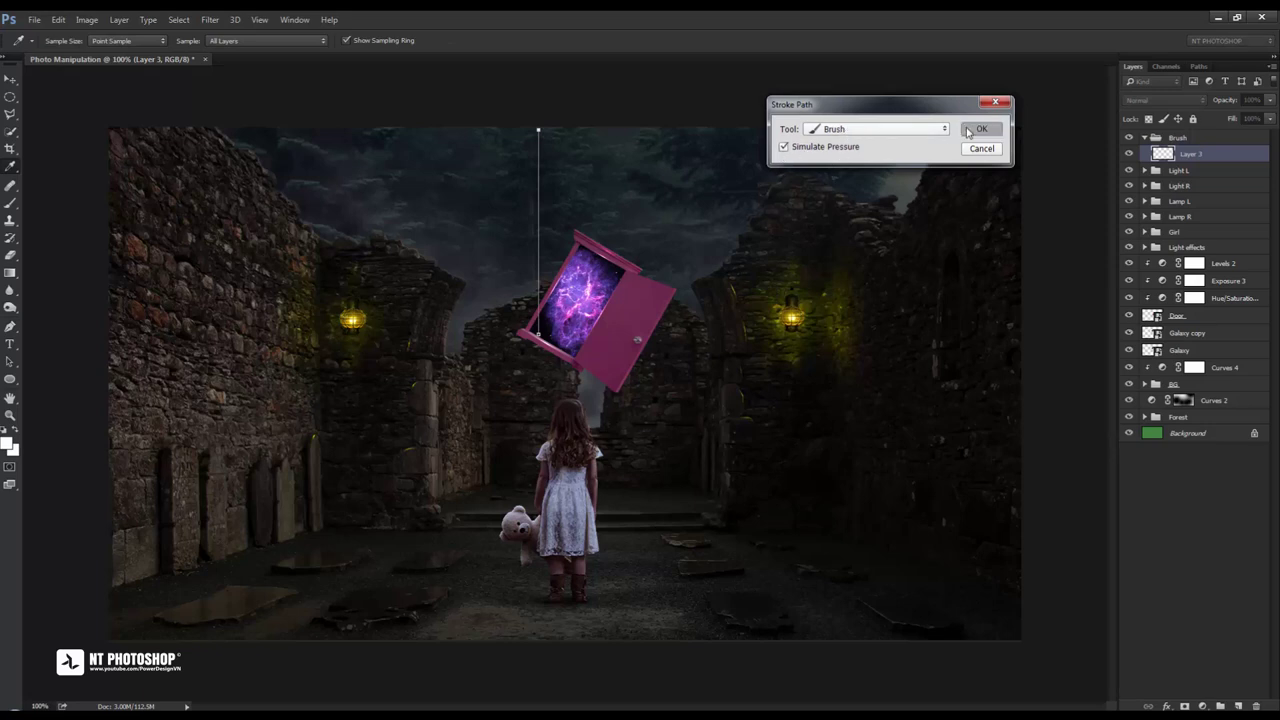
right_click(734, 185)
left_click(770, 206)
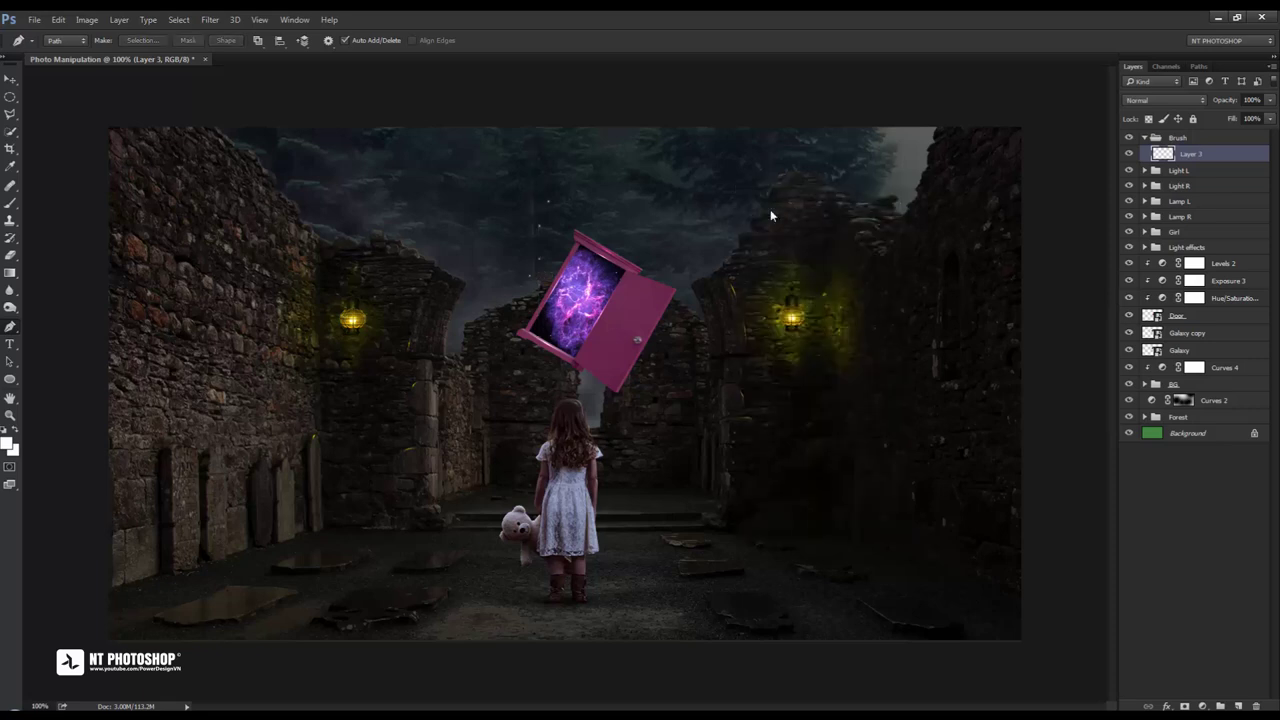
Duplicate Layer 3 as Layer 3 copy and shift the copy up
left_click(10, 79)
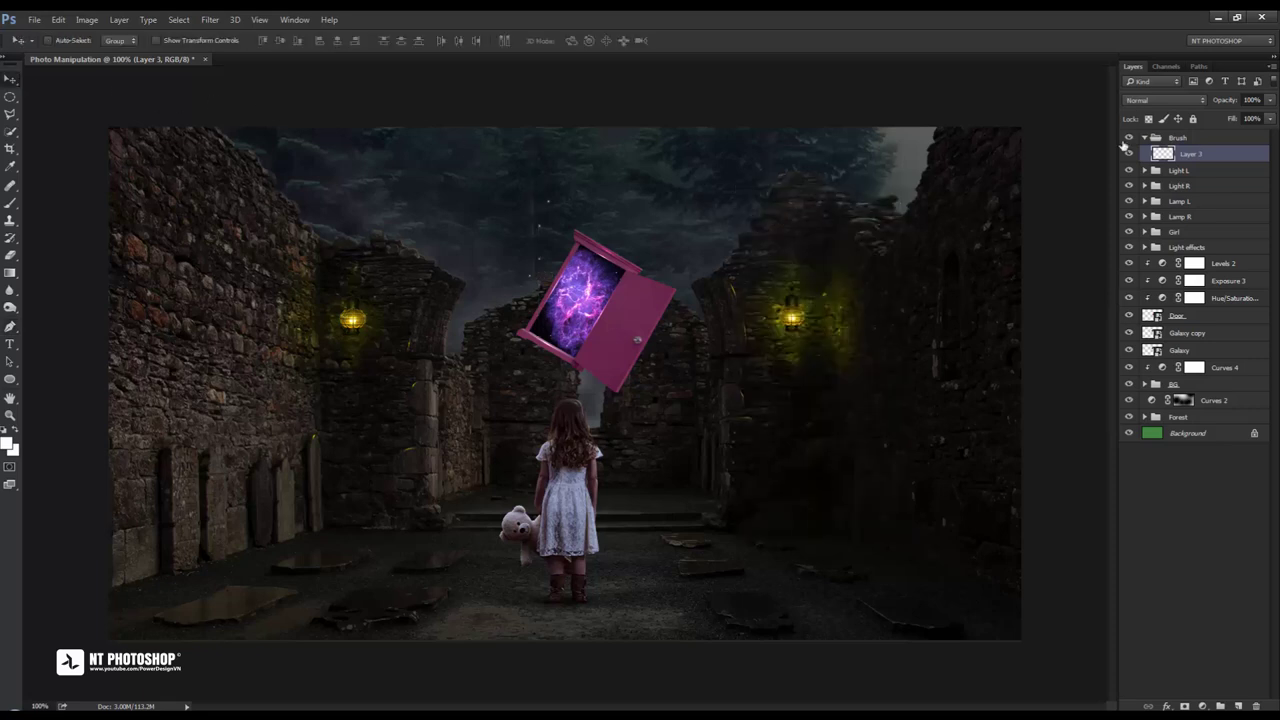
left_click_drag(1200, 155, 1237, 704)
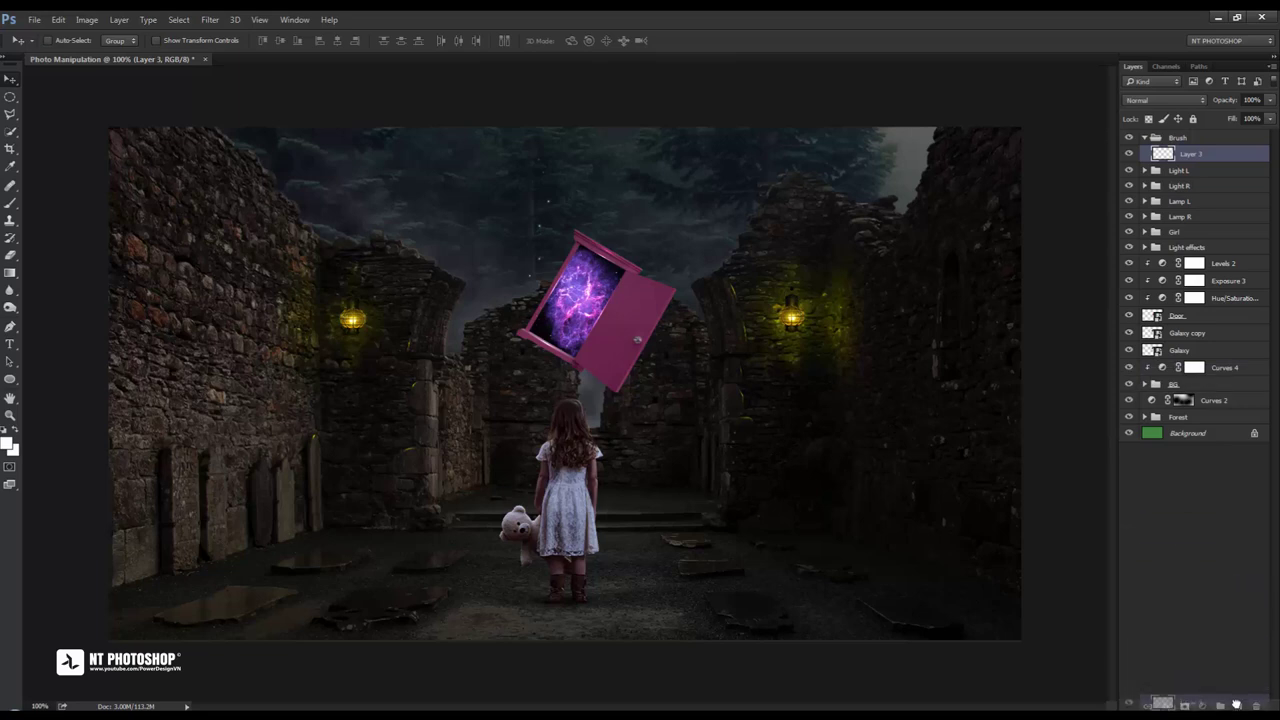
mouse_move(530, 278)
left_mouse_down()
mouse_move(557, 213)
mouse_move(592, 227)
mouse_move(566, 215)
left_mouse_up()
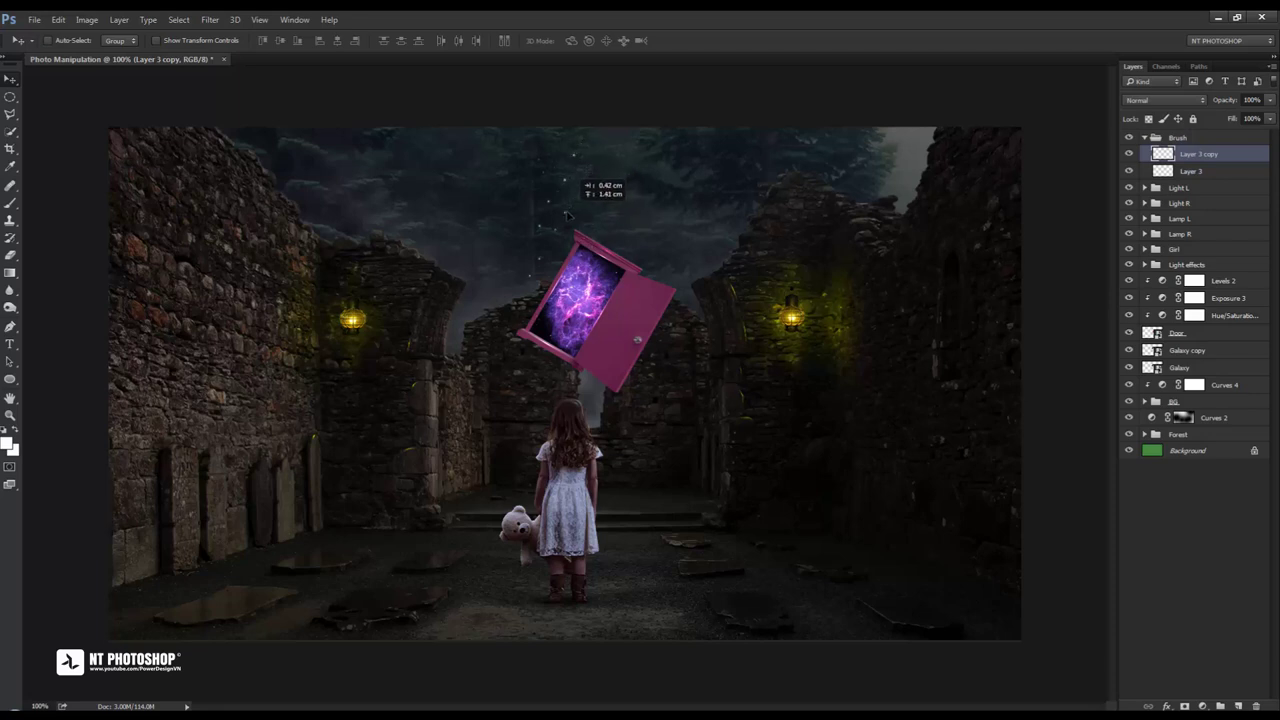
Duplicate the sparkle layers twice more, offsetting each set to thicken the trail
left_click_drag(566, 215, 580, 210)
left_click(1211, 172, "shift")
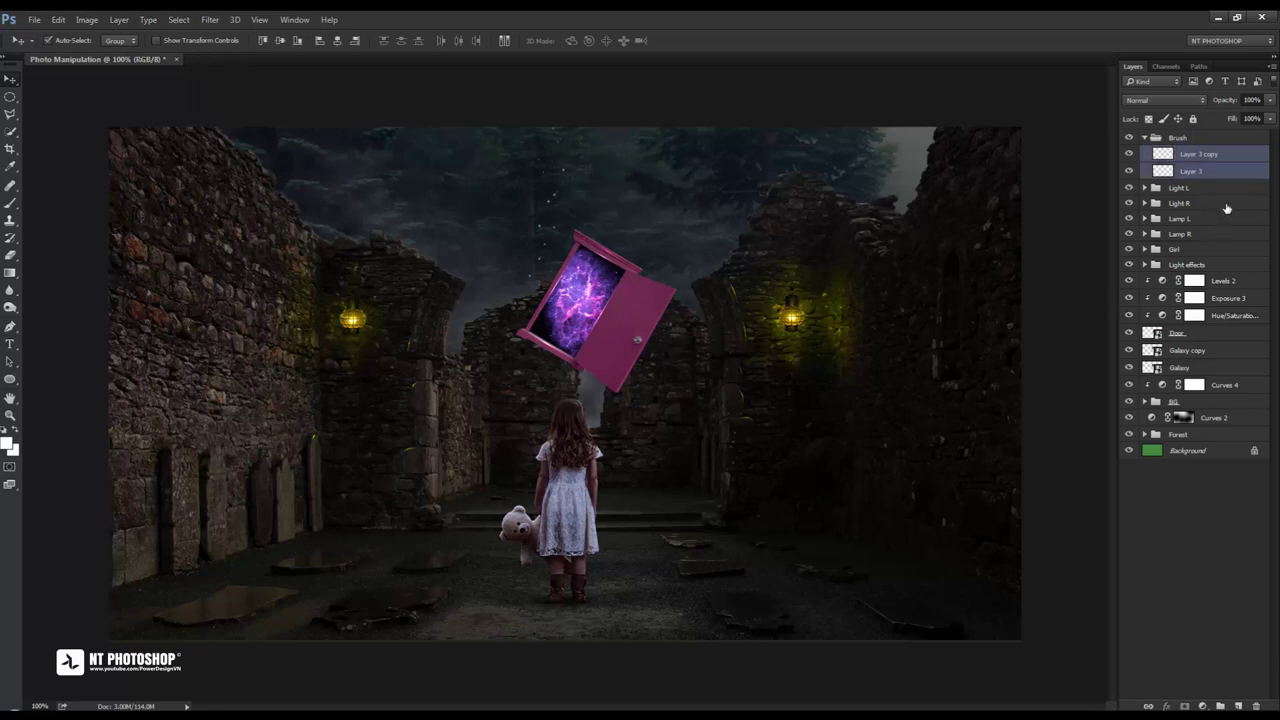
left_click_drag(1229, 172, 1238, 706)
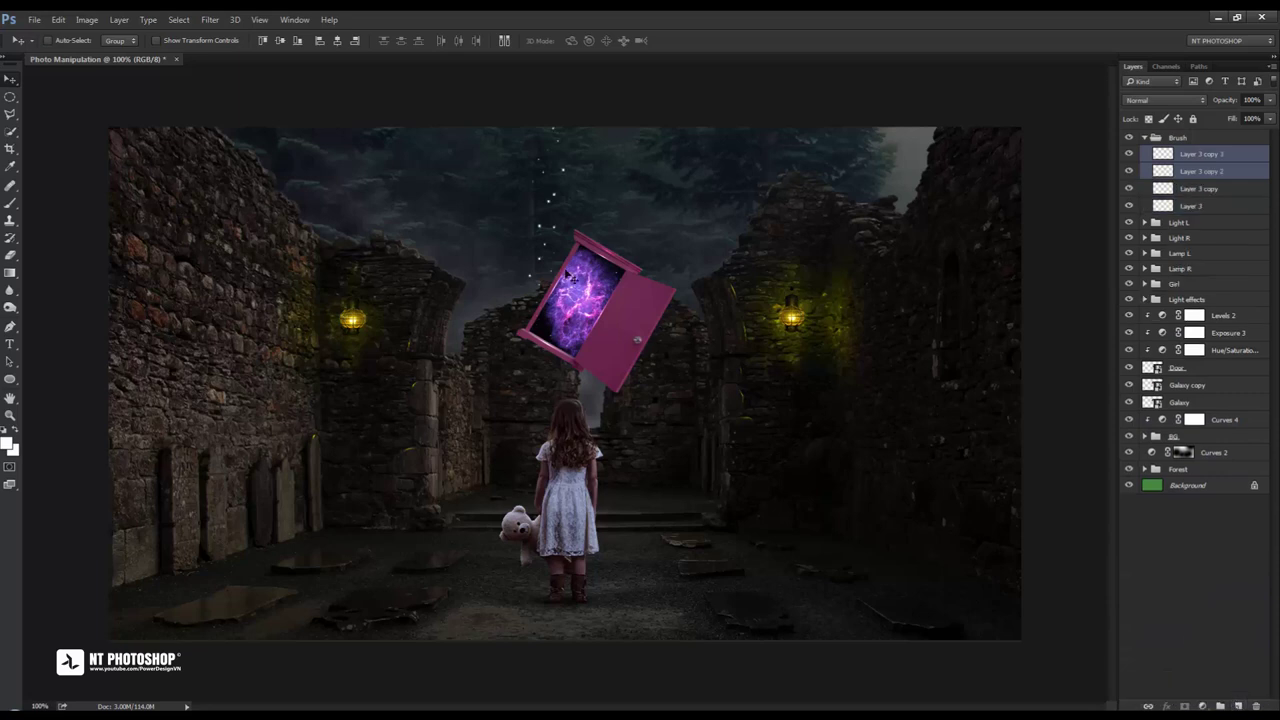
mouse_move(567, 276)
left_mouse_down()
mouse_move(620, 218)
mouse_move(596, 189)
left_mouse_up()
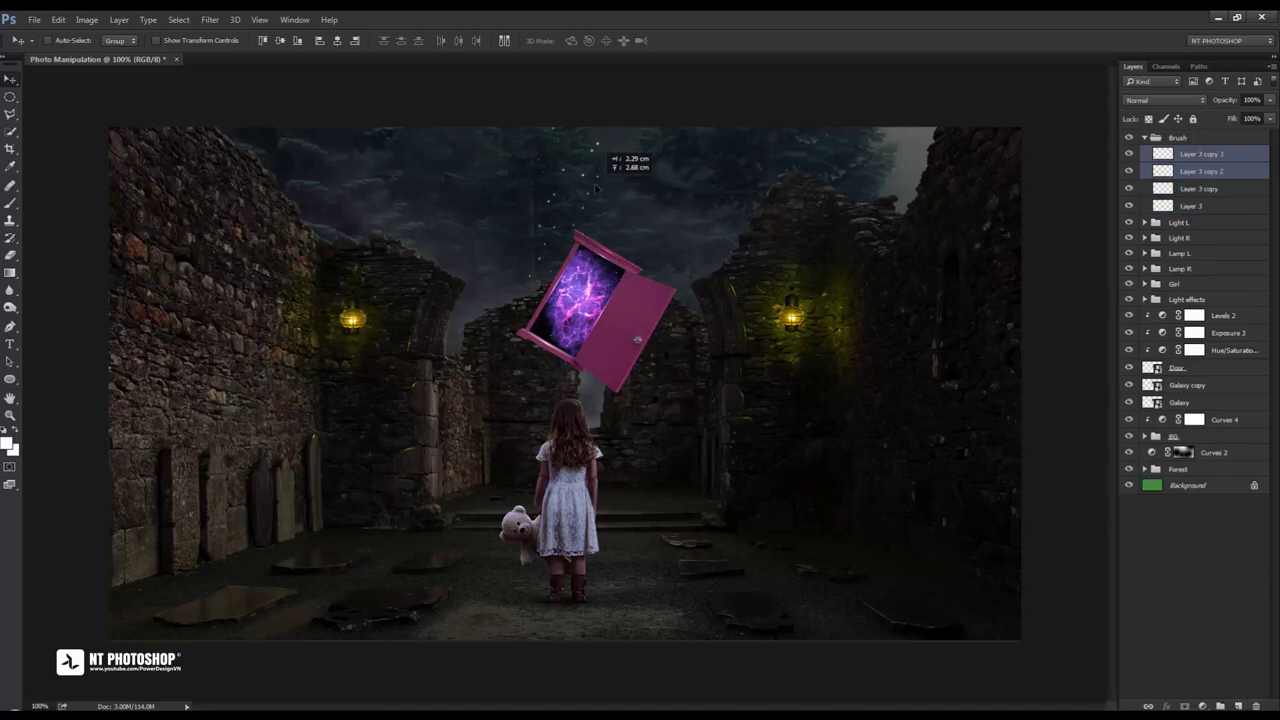
left_click_drag(1195, 172, 1238, 706)
mouse_move(590, 244)
left_mouse_down()
mouse_move(606, 230)
mouse_move(608, 264)
mouse_move(617, 255)
left_mouse_up()
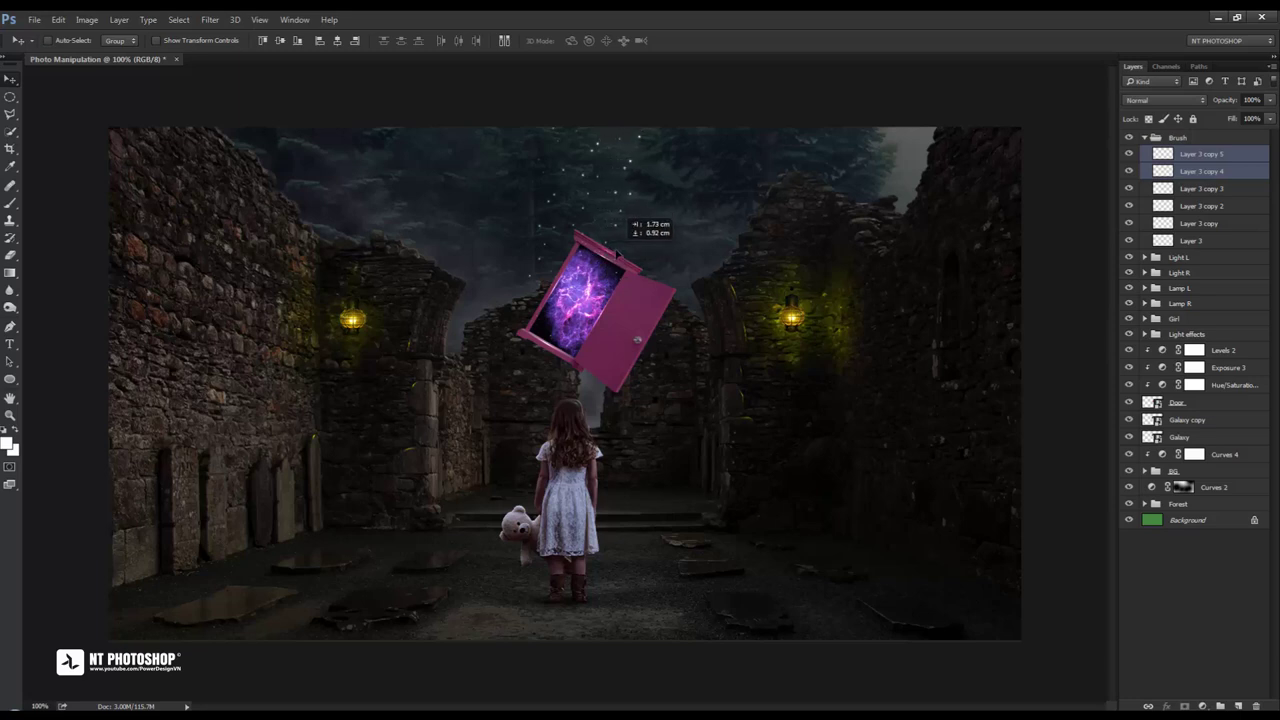
Free-transform all six sparkle layers, scaling them to about 70% and moving them onto the door top
left_click(1234, 243)
left_click(1217, 155, "shift")
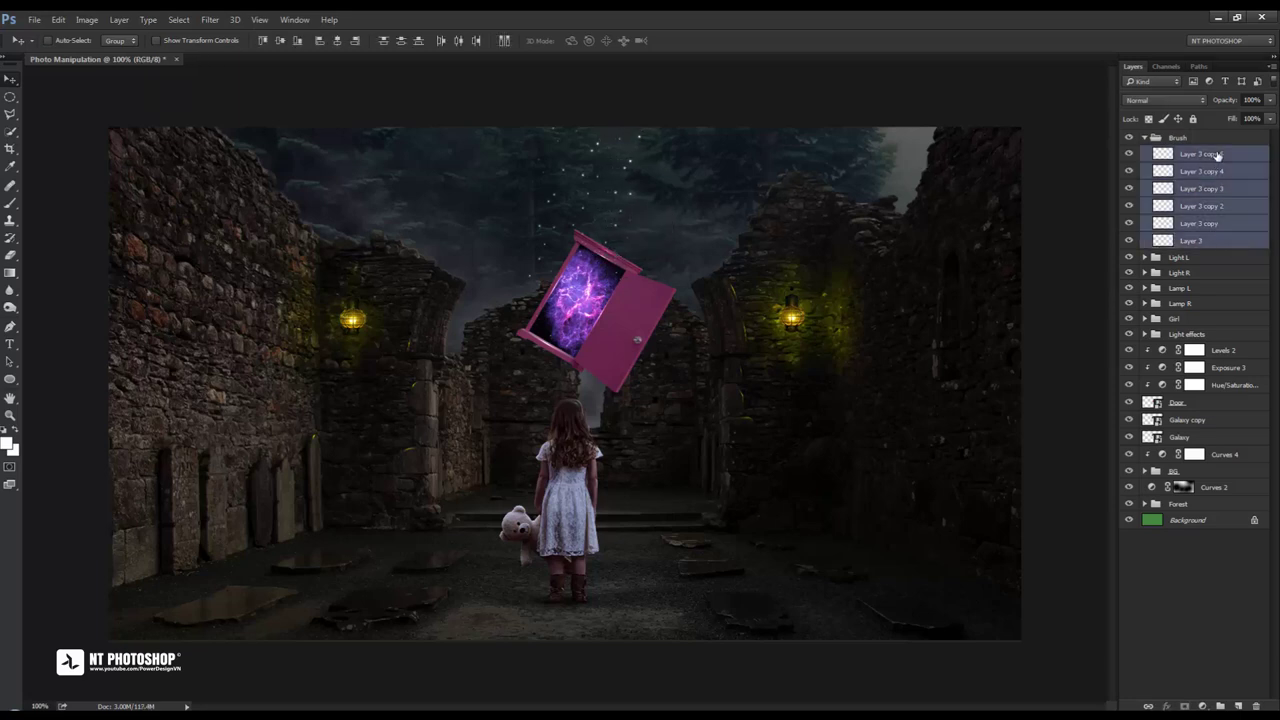
left_click_drag(590, 275, 597, 271)
key("ctrl+t")
left_click_drag(650, 190, 628, 188)
left_click_drag(641, 76, 628, 111)
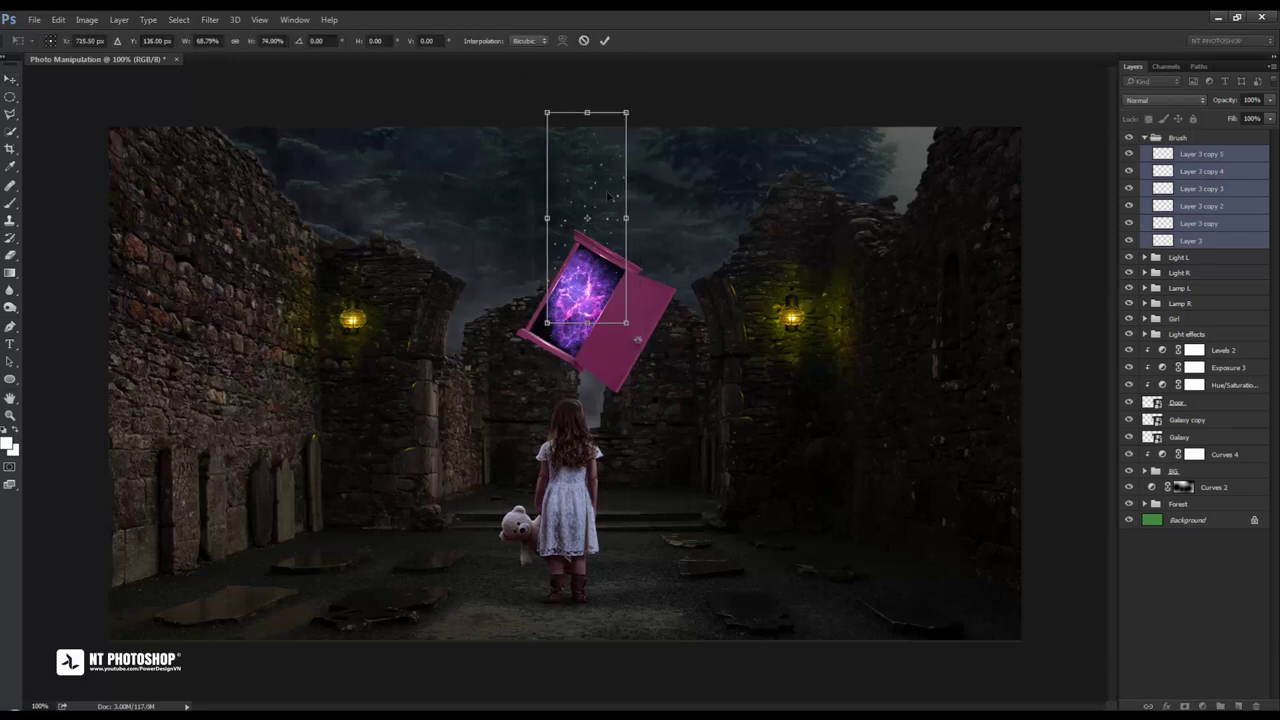
left_click_drag(610, 196, 612, 215)
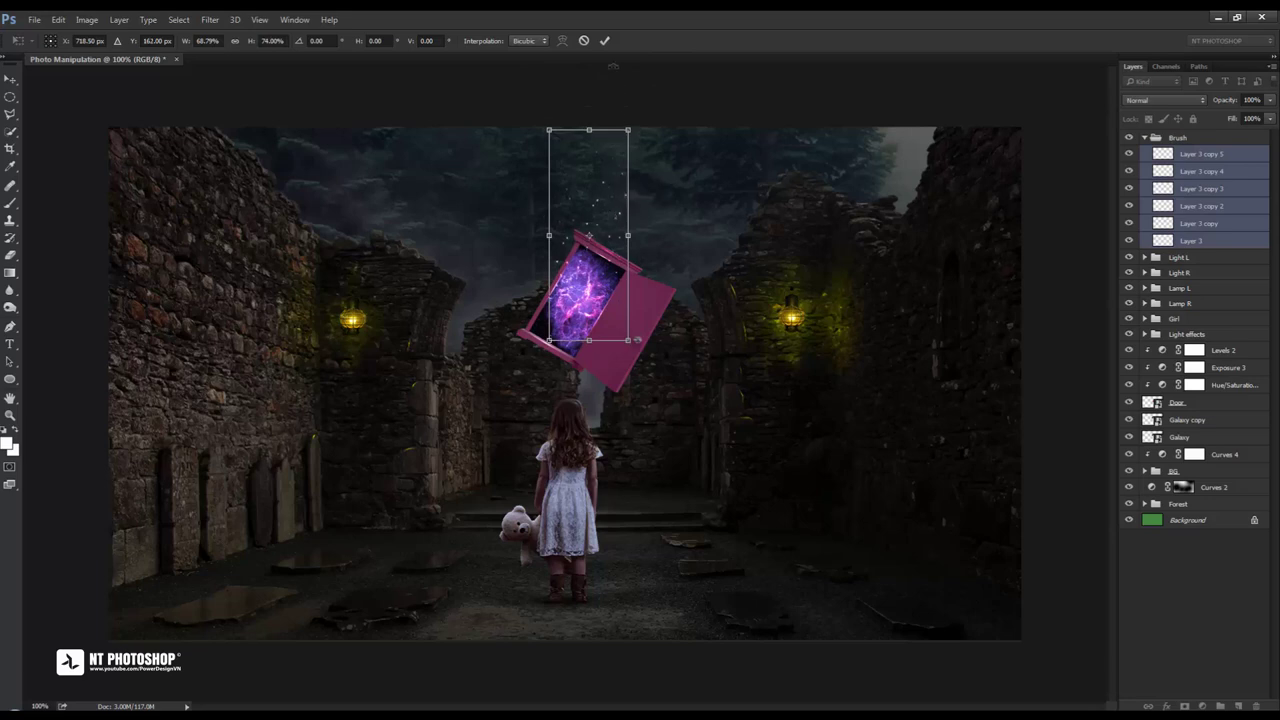
left_click(603, 41)
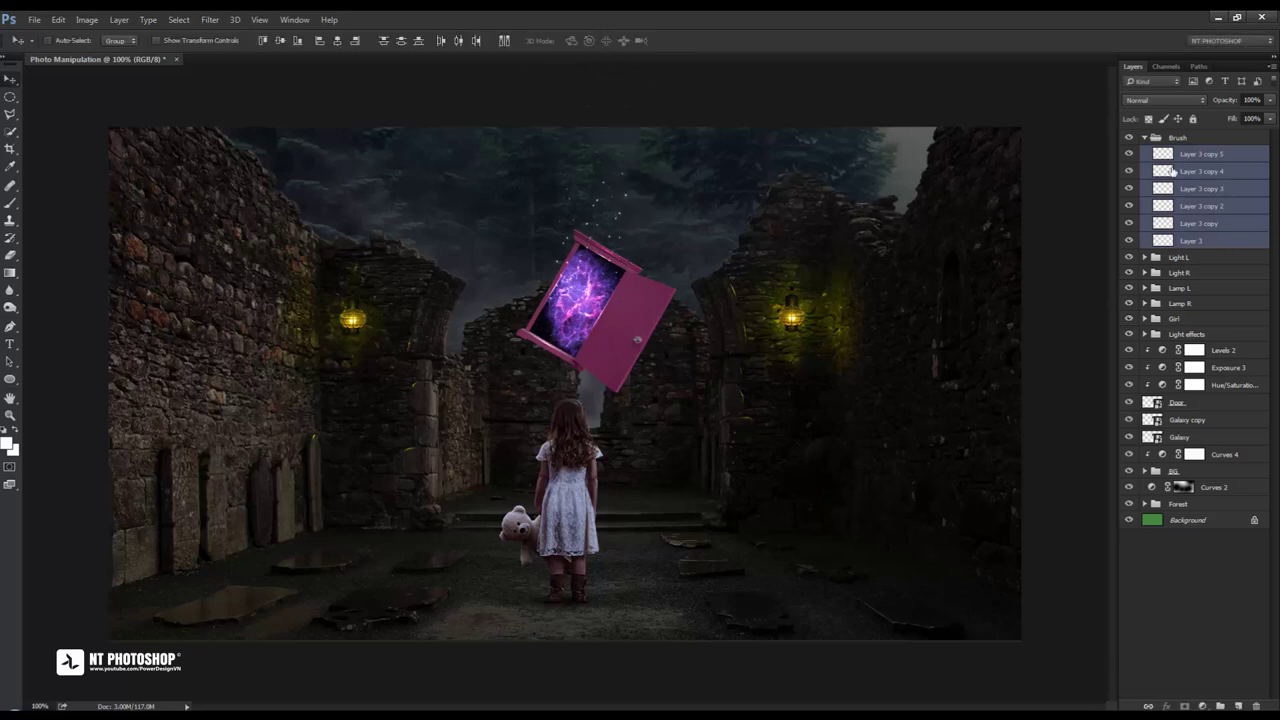
Toggle the Brush group's visibility to compare, then reselect all six sparkle layers
left_click(1145, 138)
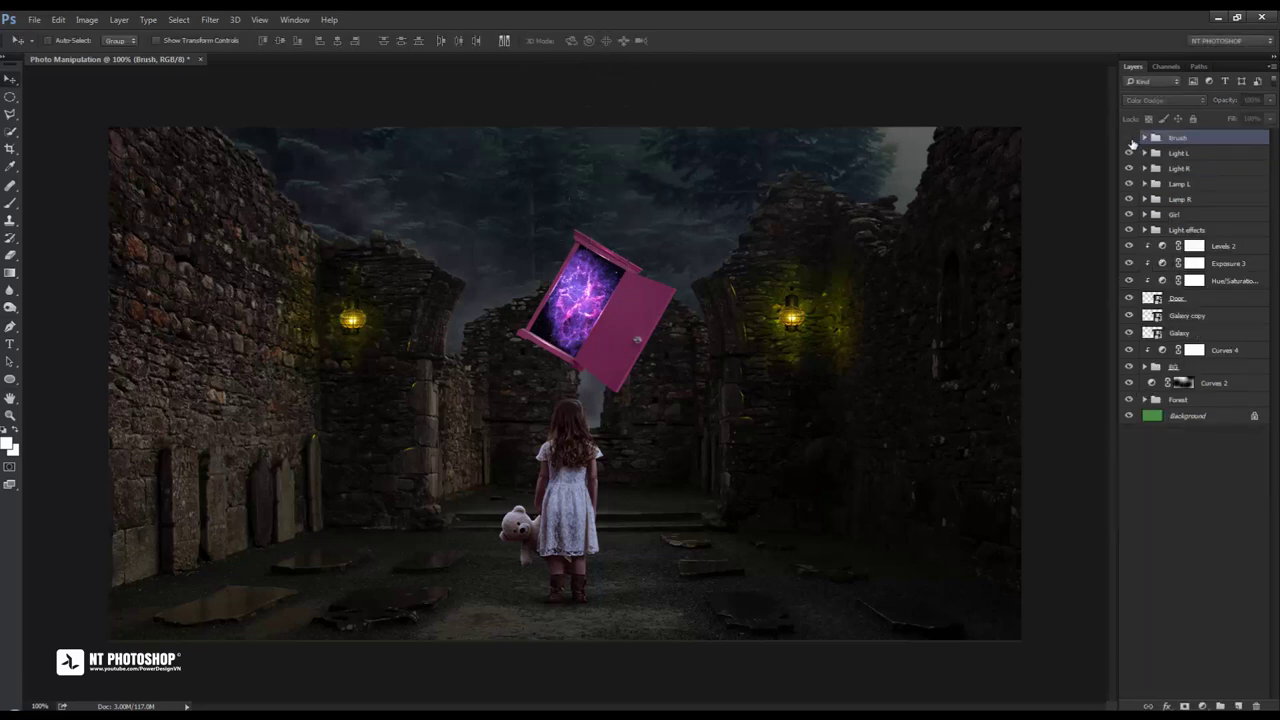
left_click(1129, 138)
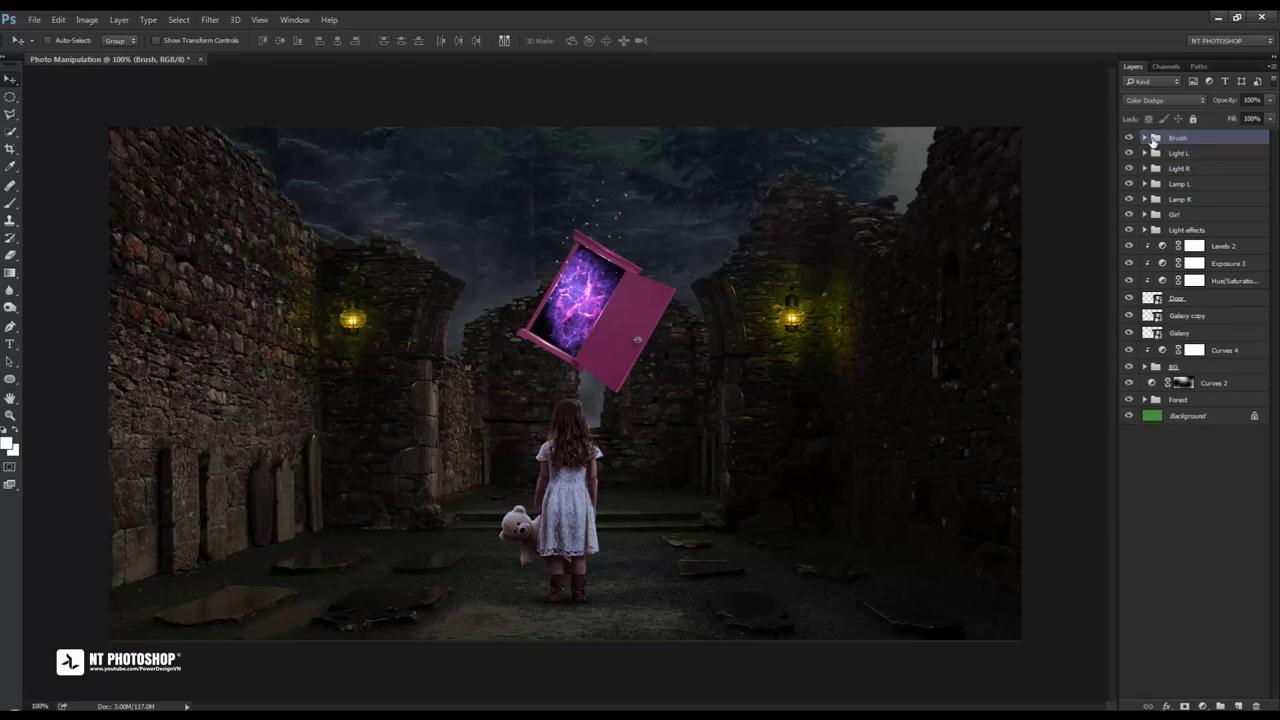
left_click(1145, 138)
left_click(1219, 156)
left_click(1219, 242, "shift")
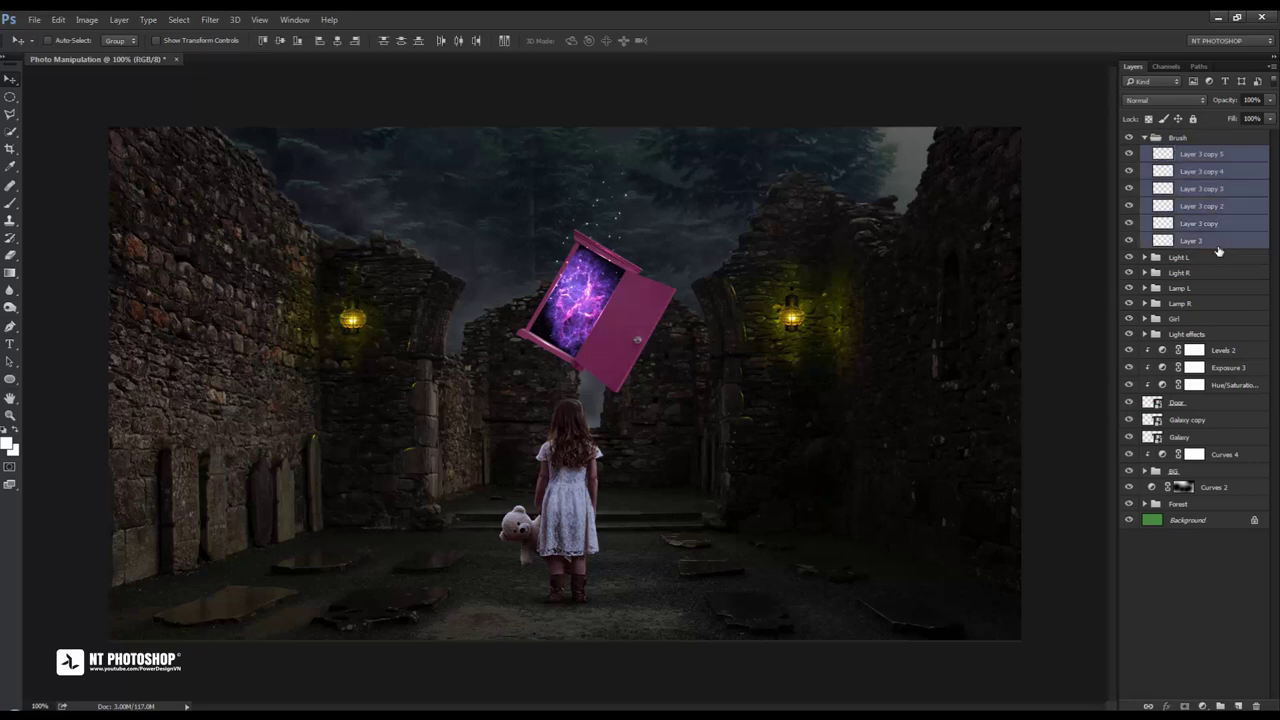
Merge the six sparkle layers and add a Color Dodge outer glow at 100% opacity
key("ctrl+e")
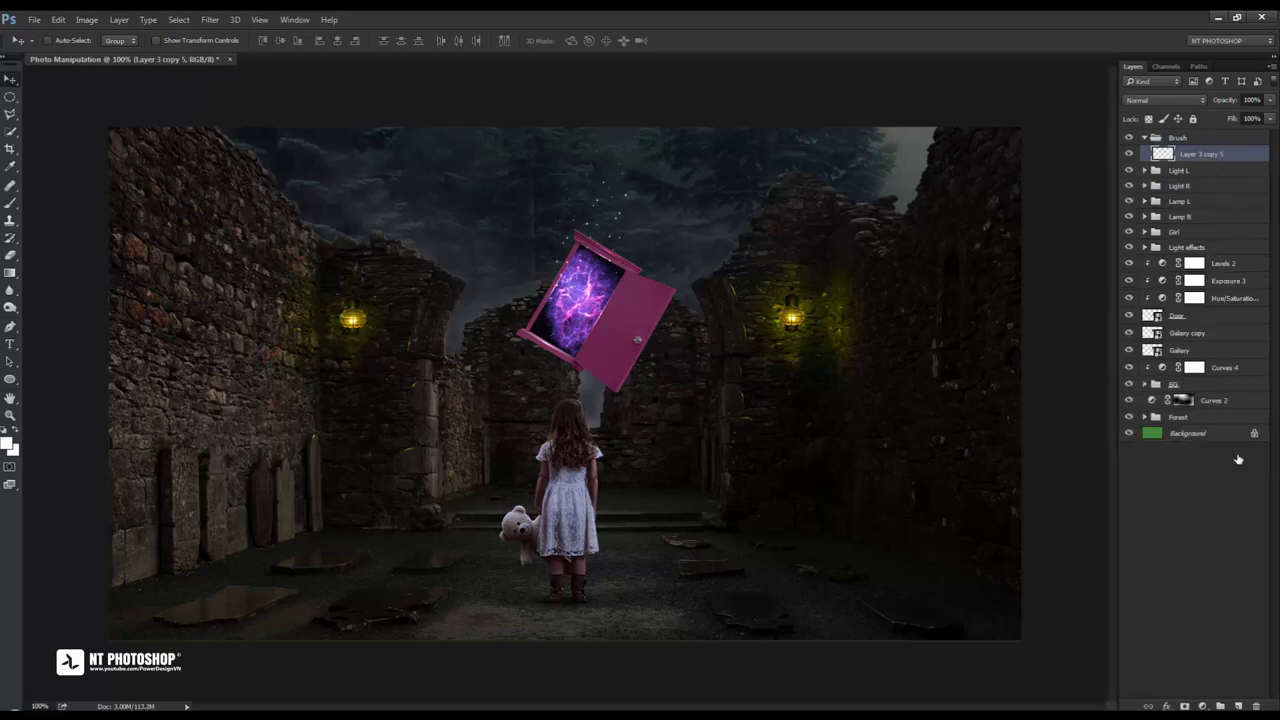
left_click(1166, 705)
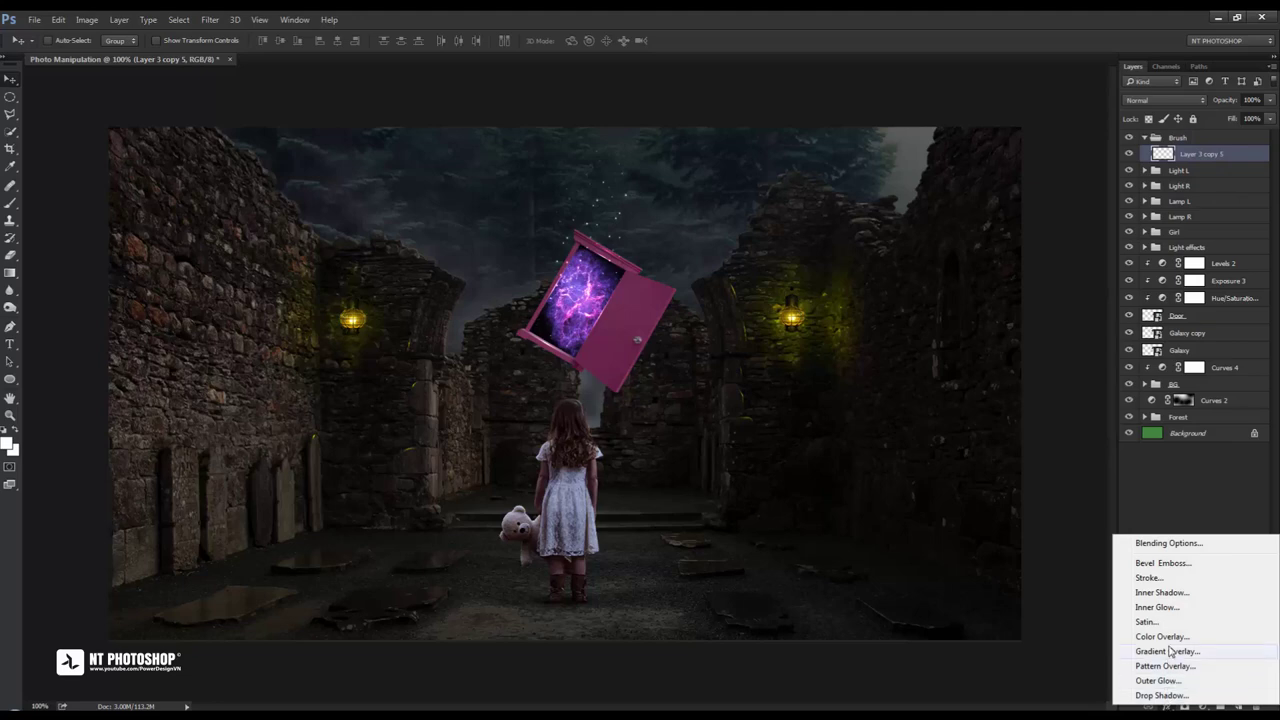
left_click(1160, 680)
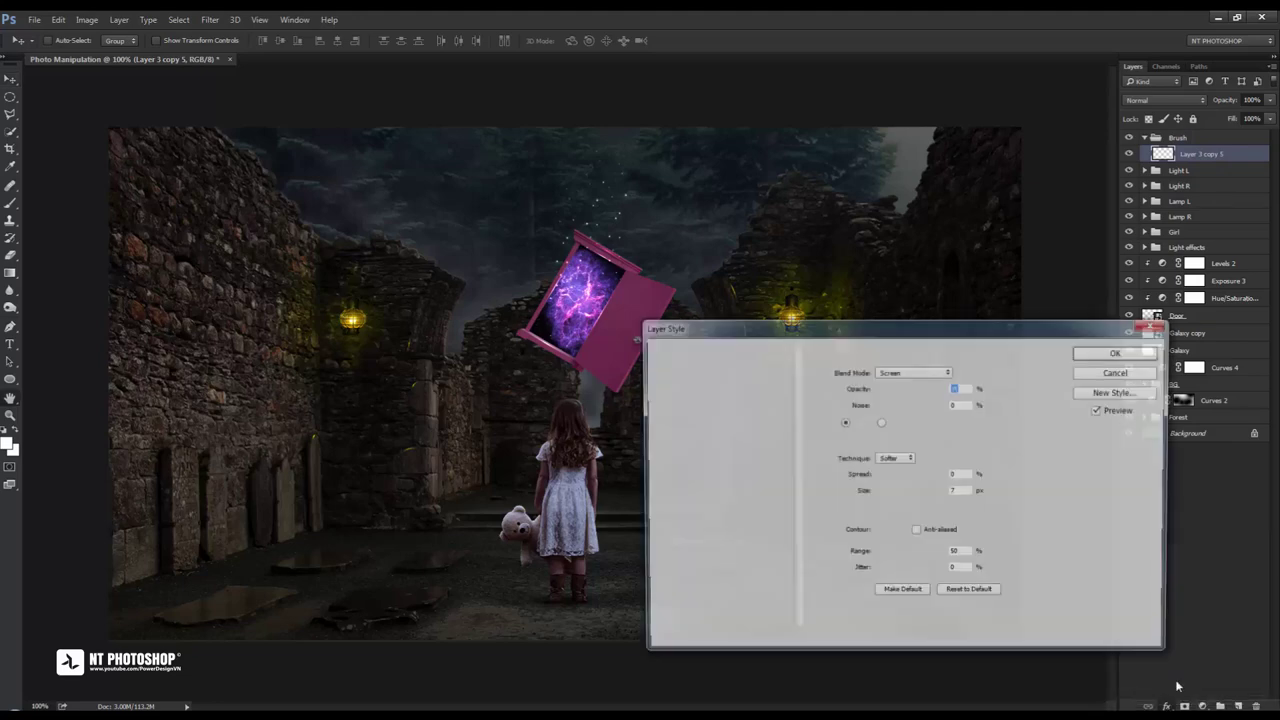
left_click_drag(926, 328, 1028, 263)
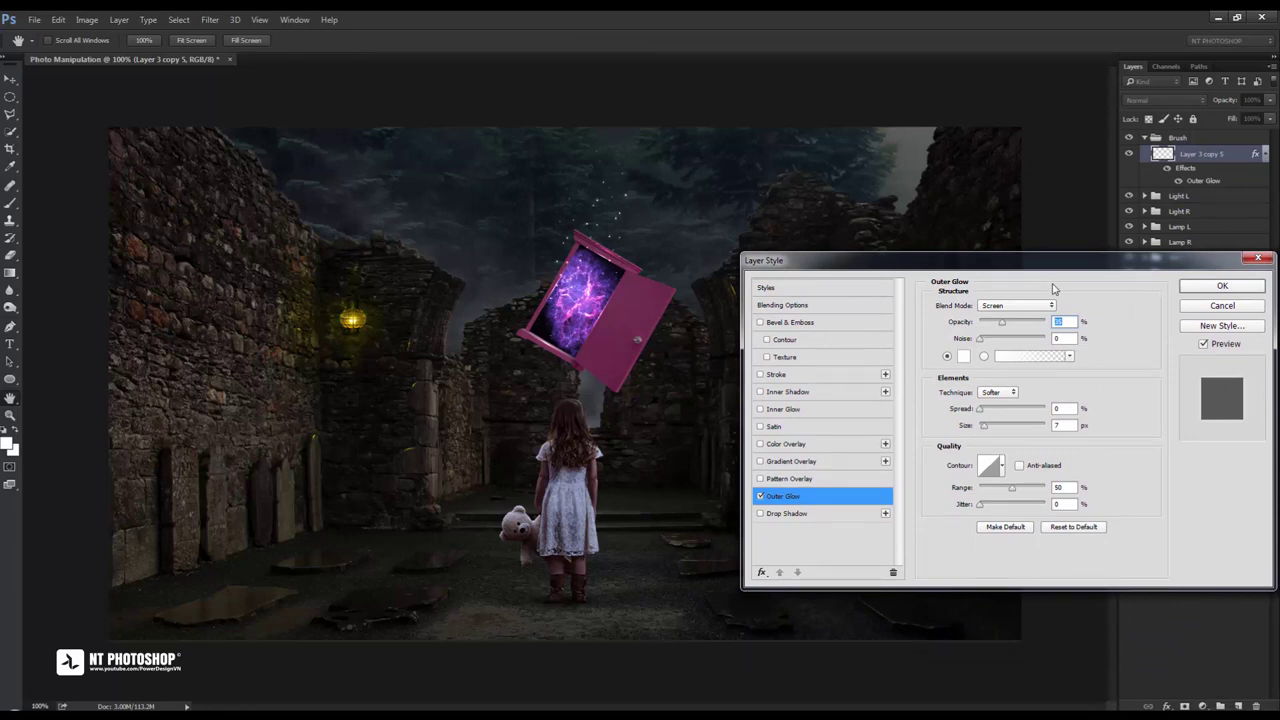
left_click(1052, 305)
left_click(1038, 406)
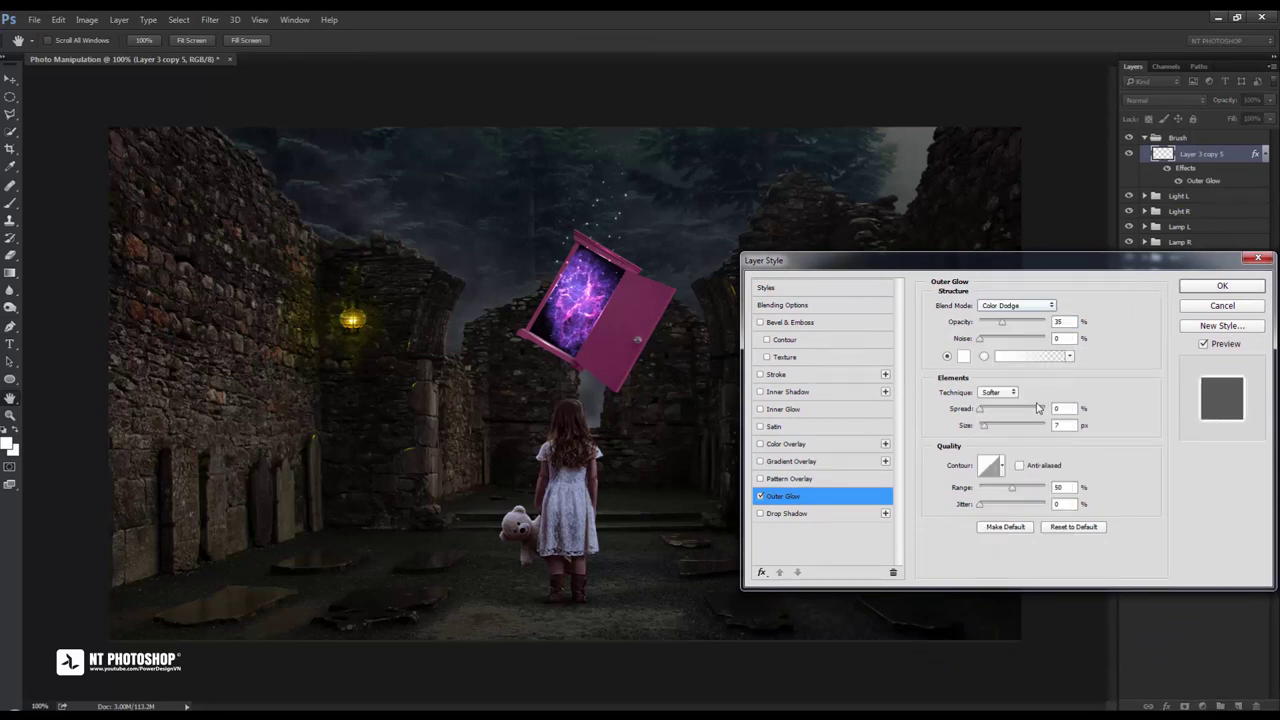
left_click_drag(1002, 322, 1088, 330)
left_click(1204, 344)
left_click(1204, 344)
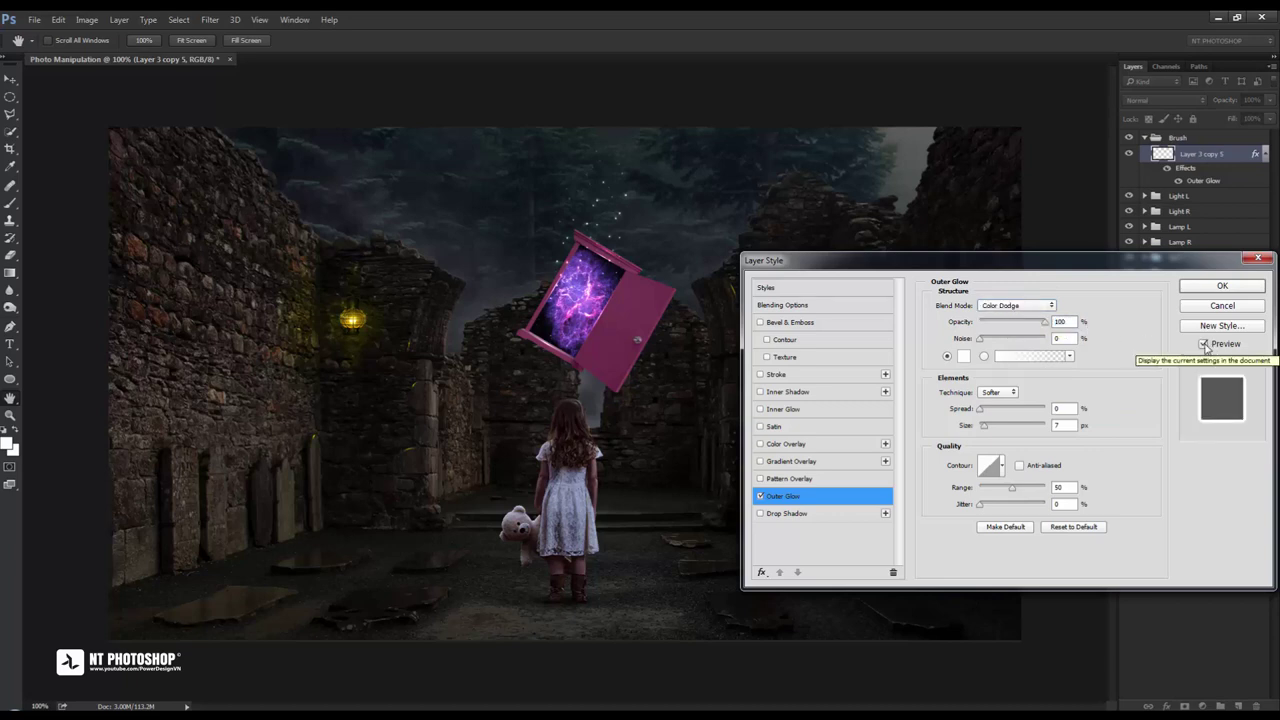
Pick a different glow contour and set the outer glow size to 12 px
left_click(1003, 466)
left_click(925, 520)
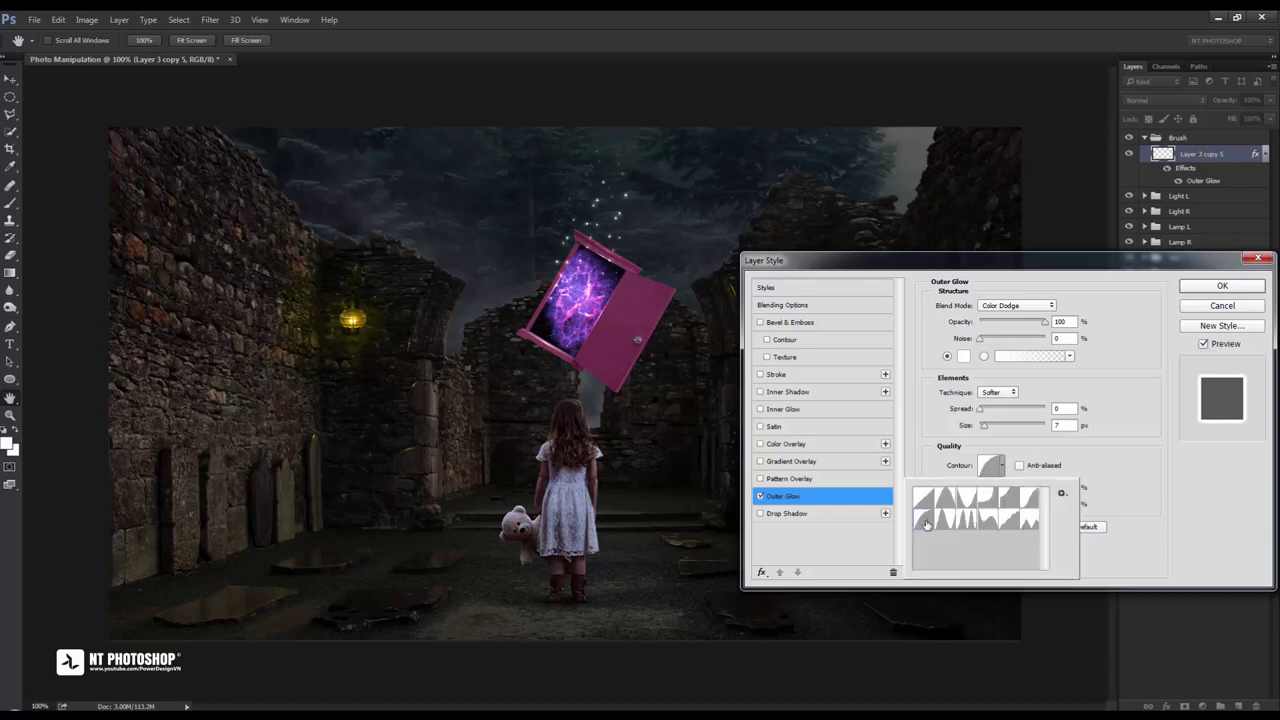
left_click(1204, 349)
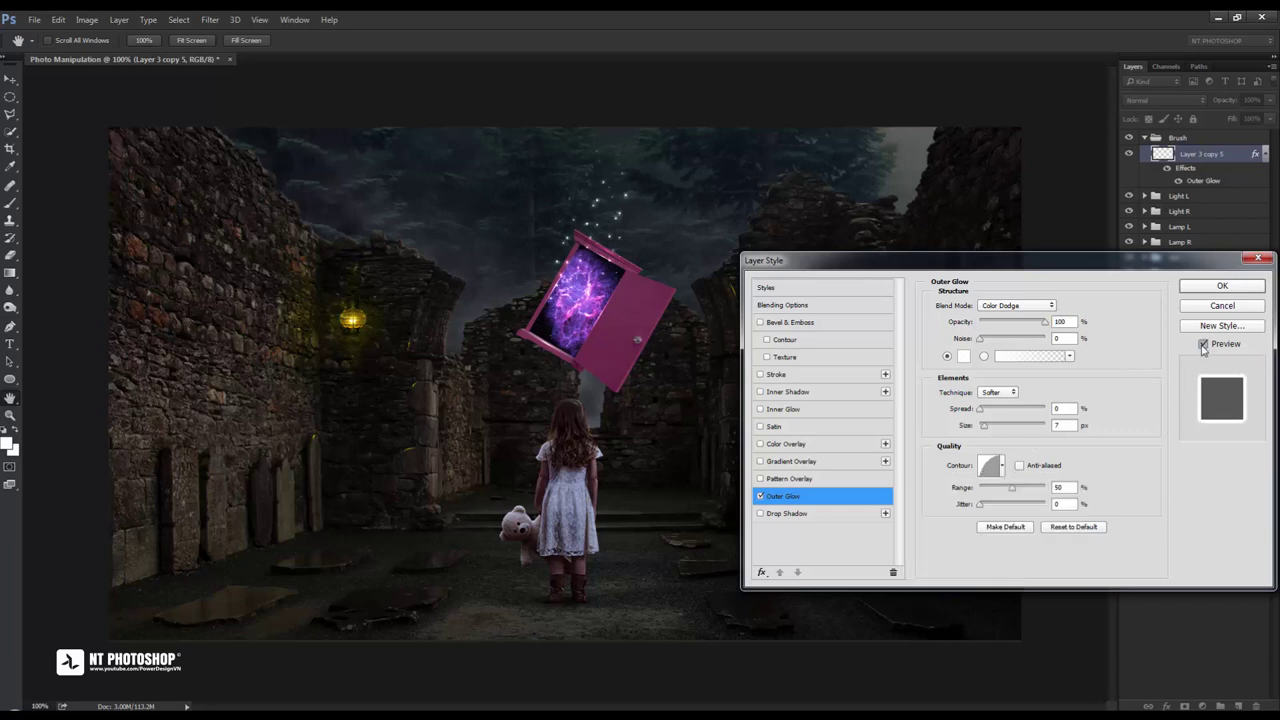
left_click(1203, 344)
left_click(1203, 344)
mouse_move(983, 425)
left_mouse_down()
mouse_move(996, 429)
mouse_move(985, 430)
left_mouse_up()
type("1")
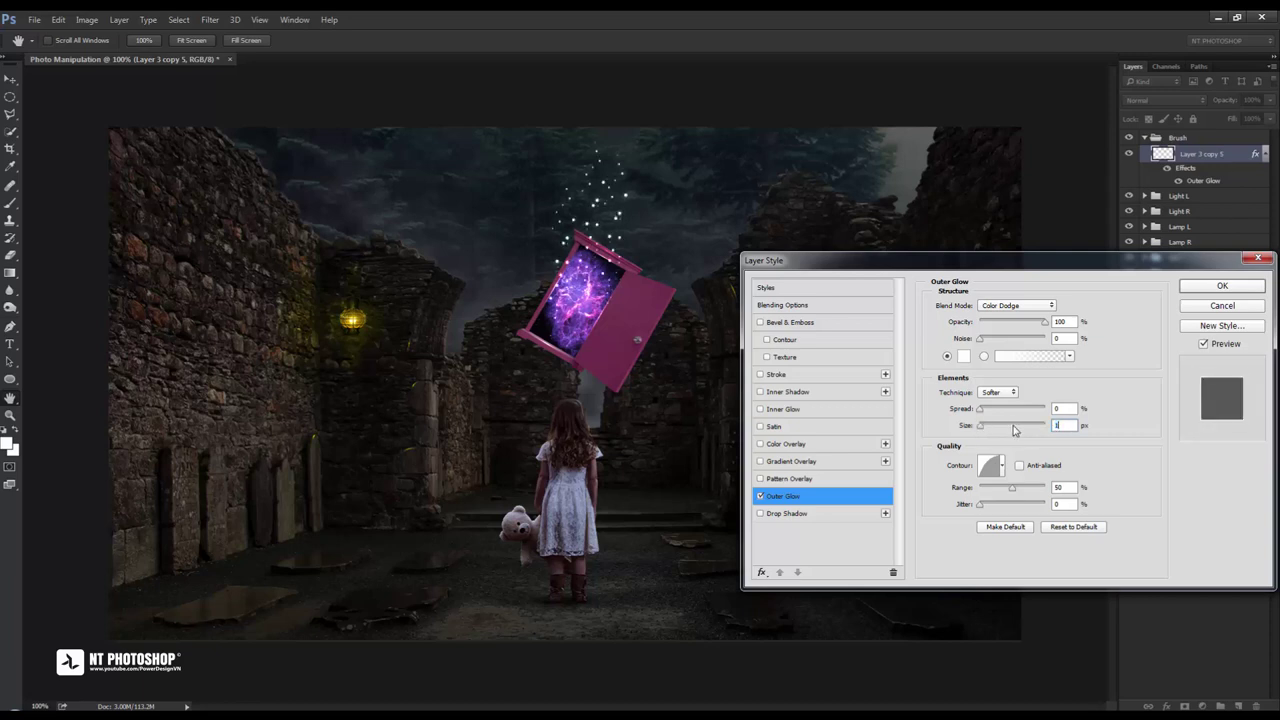
type("2")
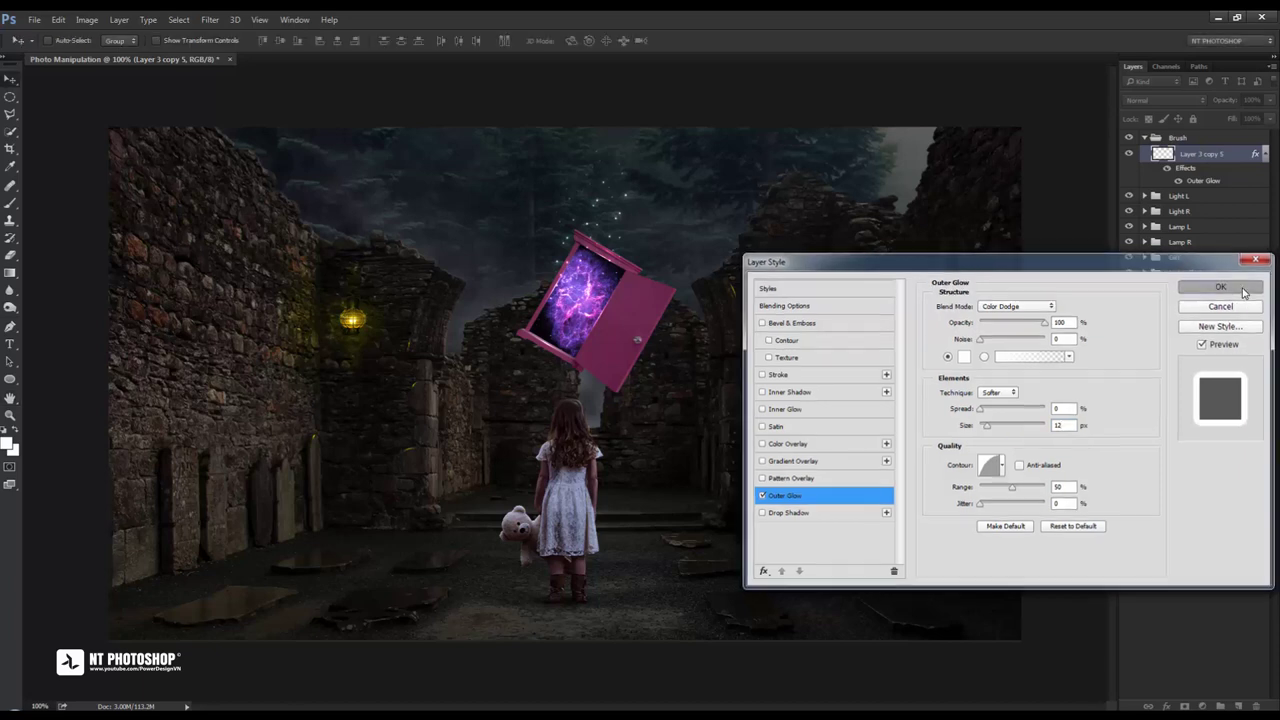
left_click(1220, 287)
Nudge the glowing sparkle trail so it rises directly from the door's top edge
mouse_move(620, 225)
left_mouse_down()
mouse_move(622, 195)
mouse_move(623, 206)
left_mouse_up()
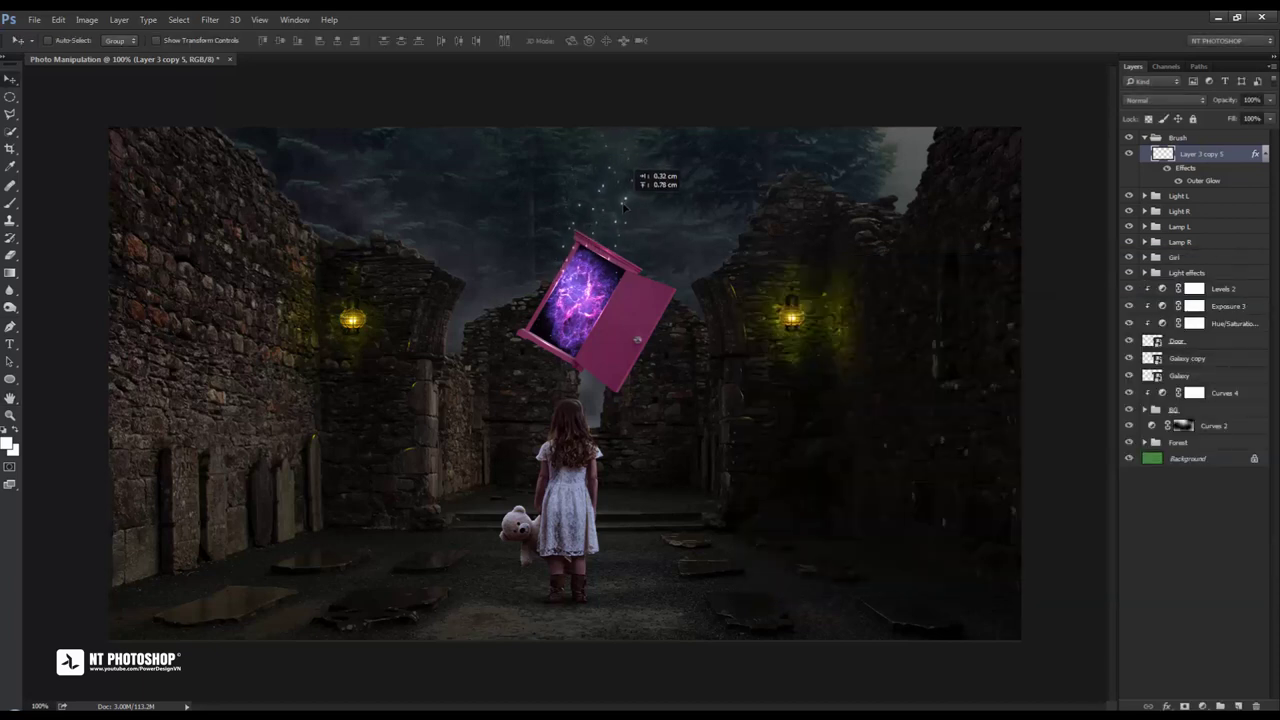
left_click_drag(623, 206, 619, 216)
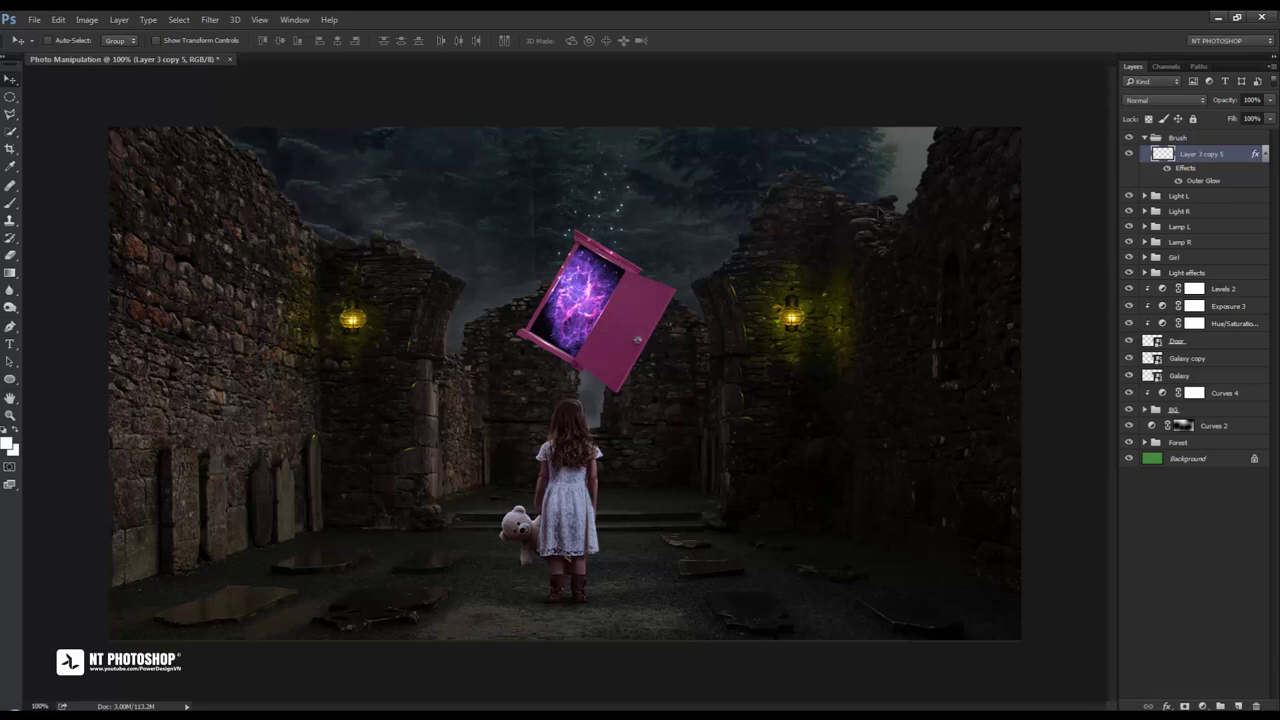
left_click(1129, 153)
left_click(1129, 153)
mouse_move(623, 240)
left_mouse_down()
mouse_move(643, 219)
mouse_move(628, 214)
left_mouse_up()
left_click_drag(628, 214, 634, 232)
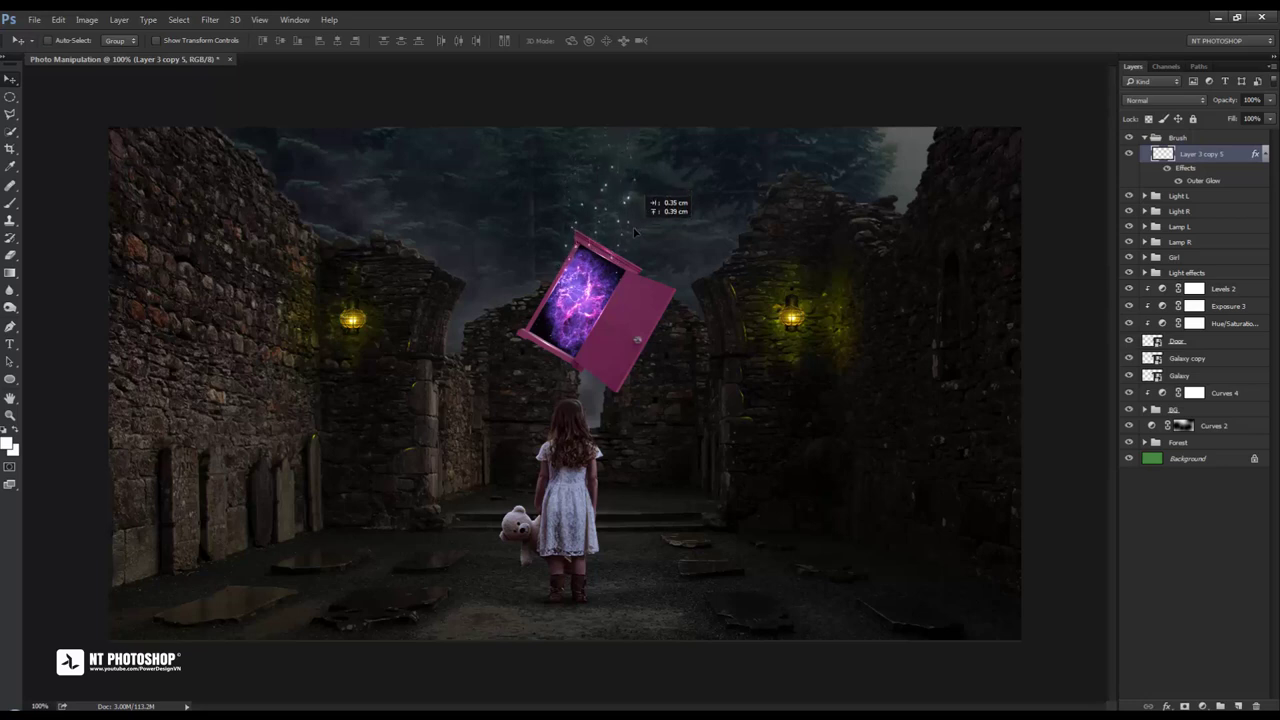
Collapse the Brush group and select it at the top of the layers
left_click(1228, 507)
left_click(1145, 137)
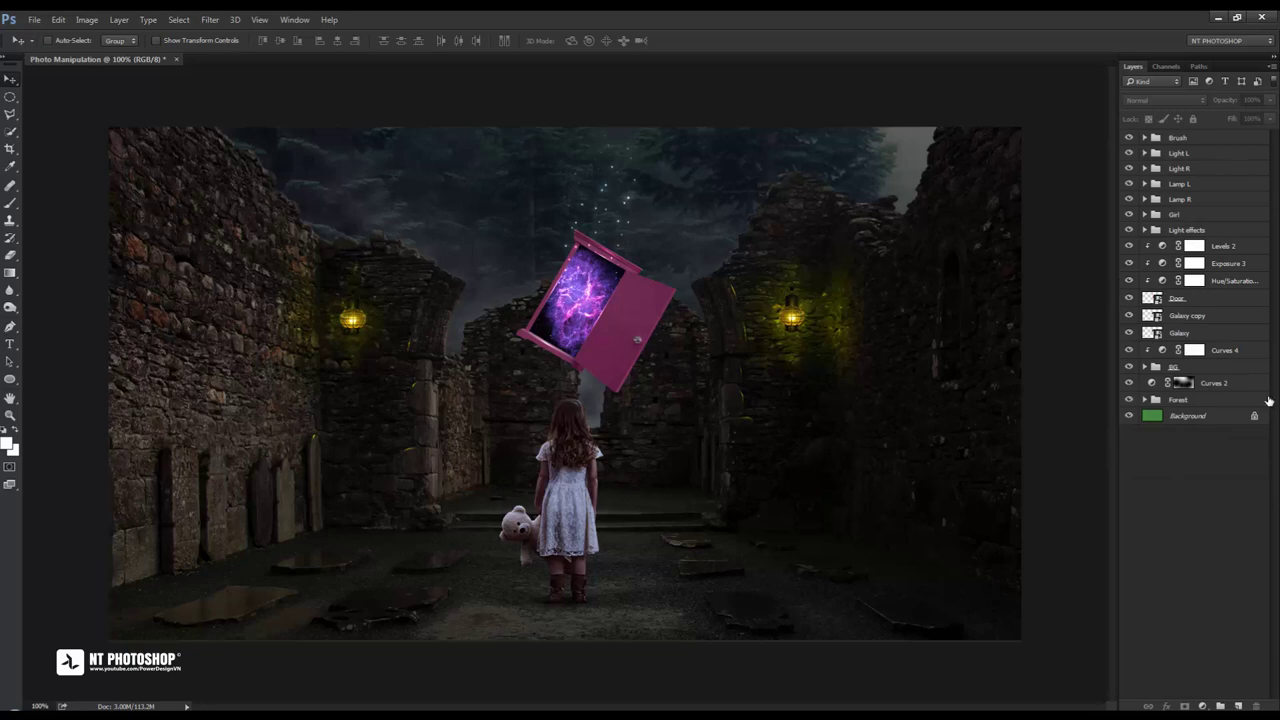
left_click(1253, 143)
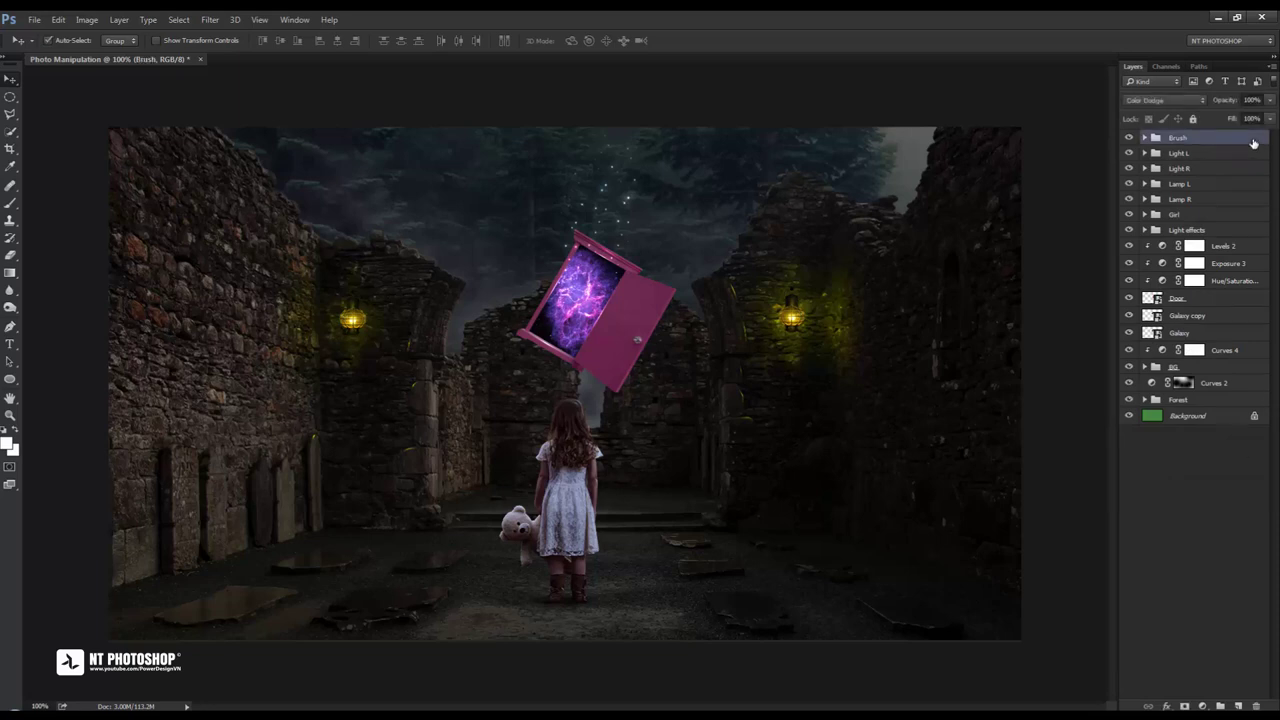
Stamp all visible layers into a new merged layer named Final
key("ctrl+alt+shift+e")
double_click(1188, 139)
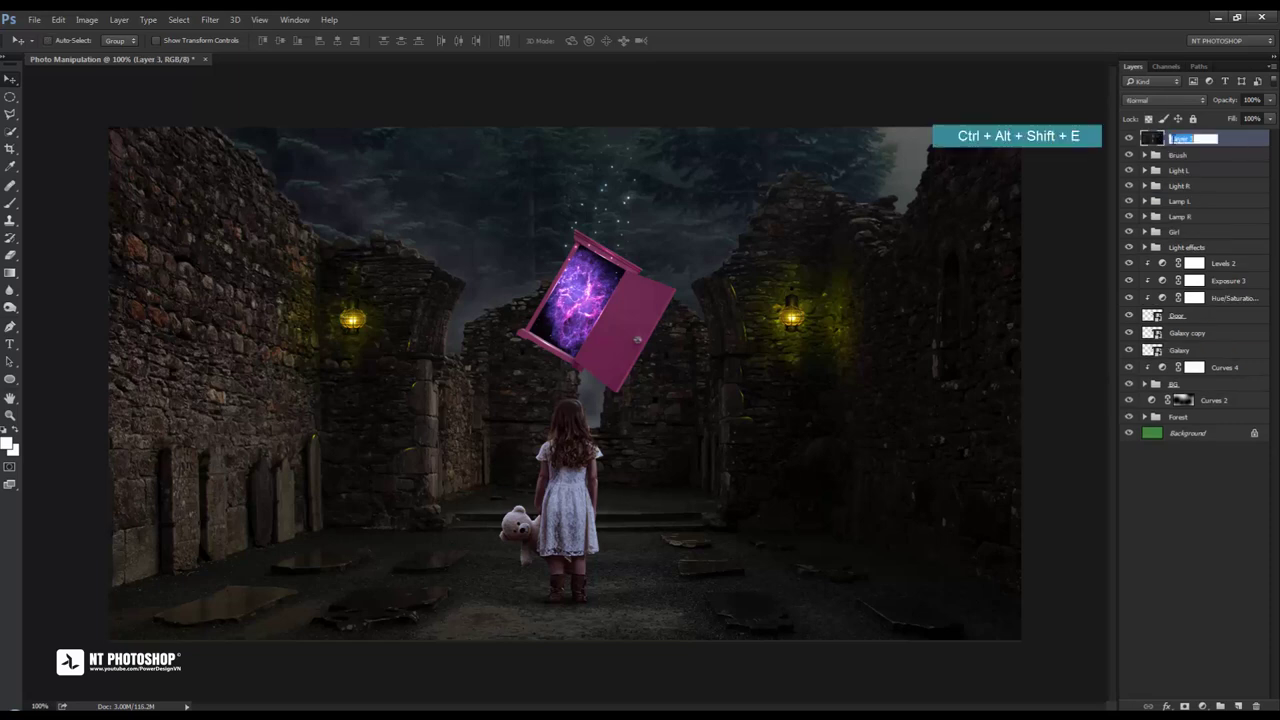
type("Final")
key("Return")
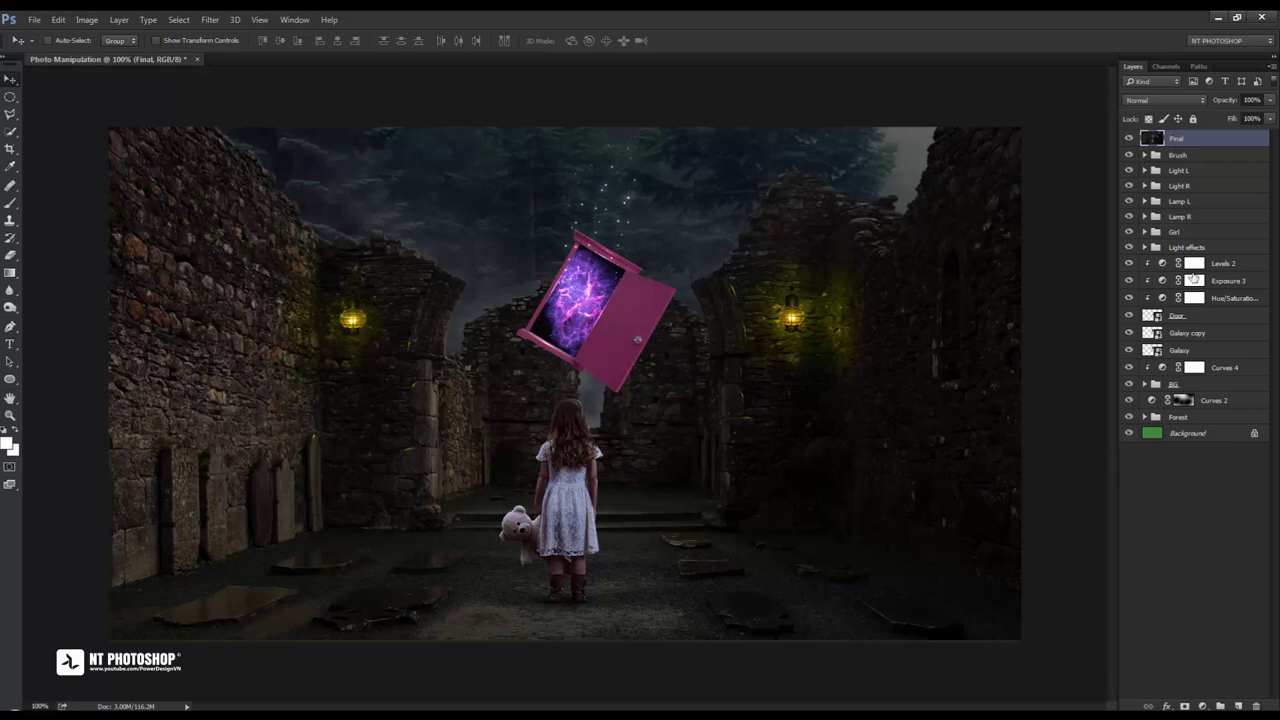
Add a Gradient Map adjustment using the Violet, Orange preset
left_click(1203, 706)
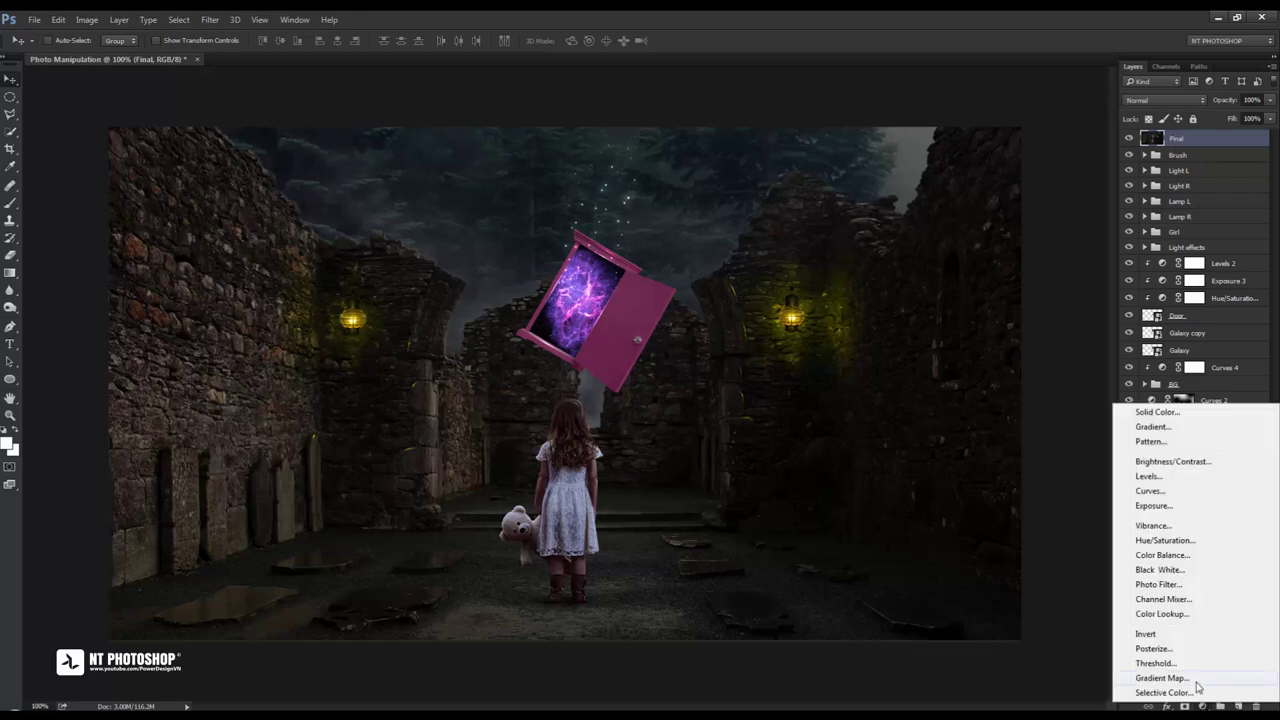
left_click(1162, 678)
left_click(1036, 125)
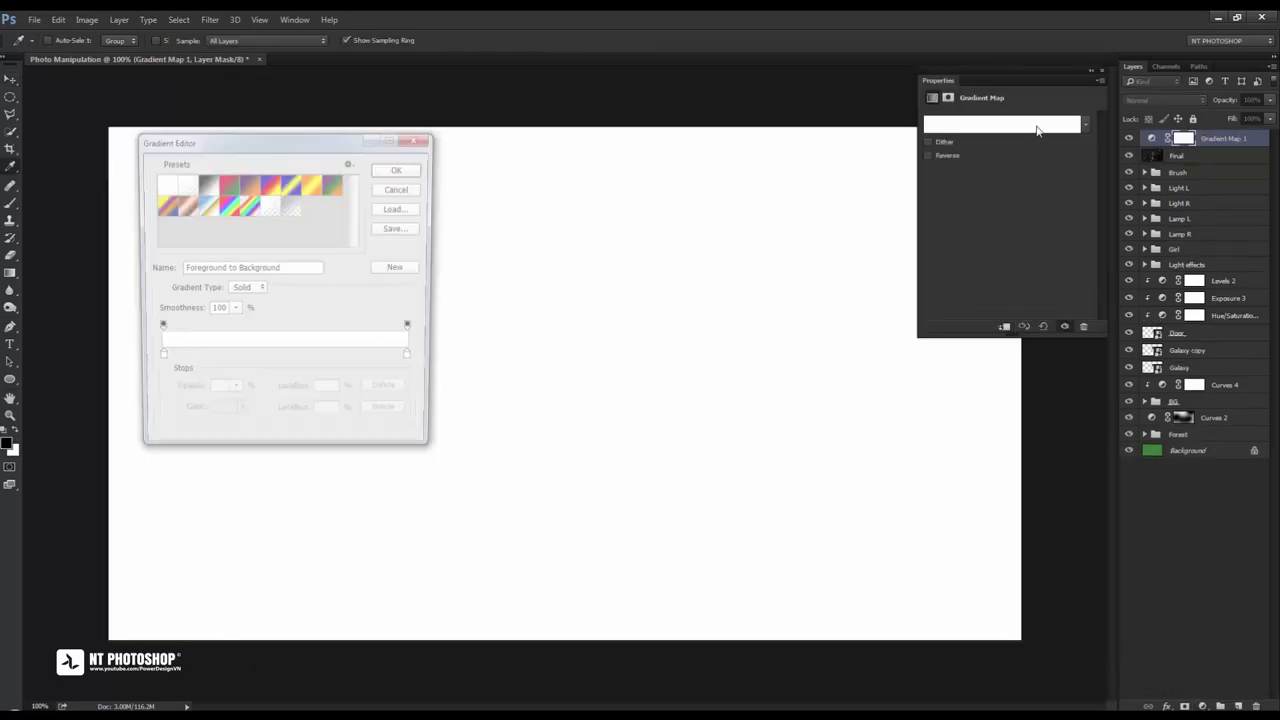
left_click(238, 181)
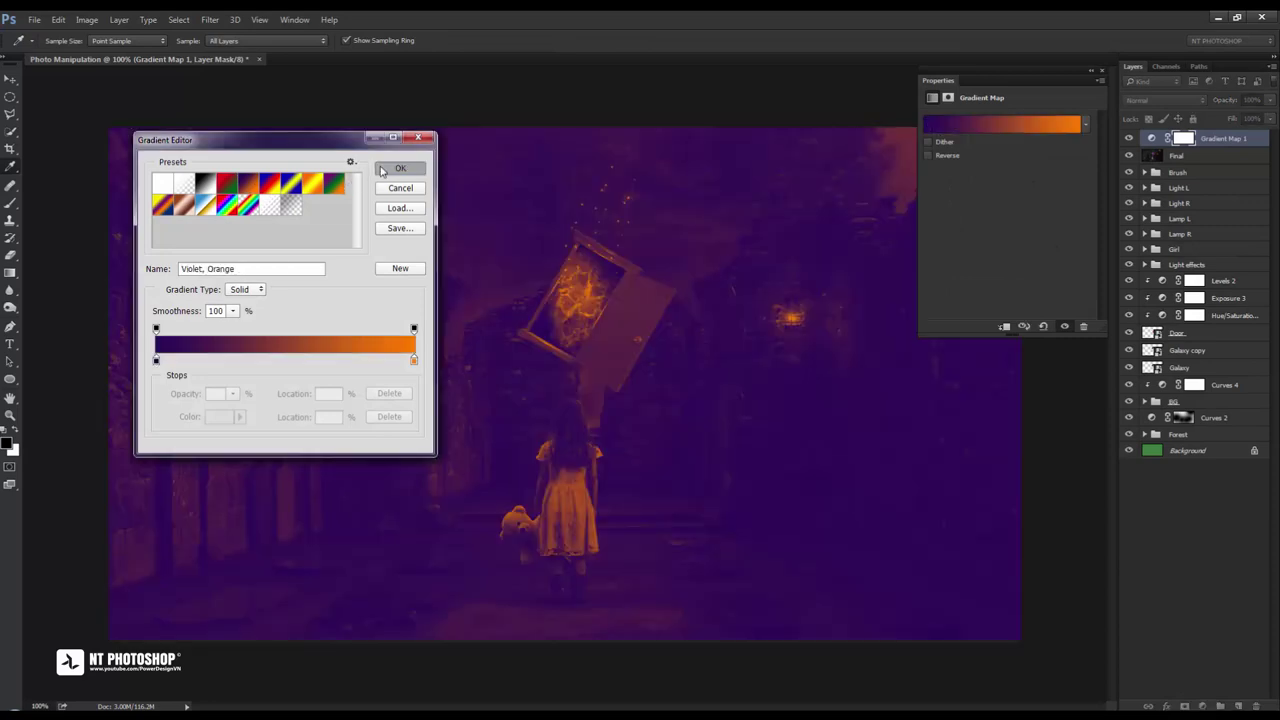
left_click(382, 170)
left_click(1102, 73)
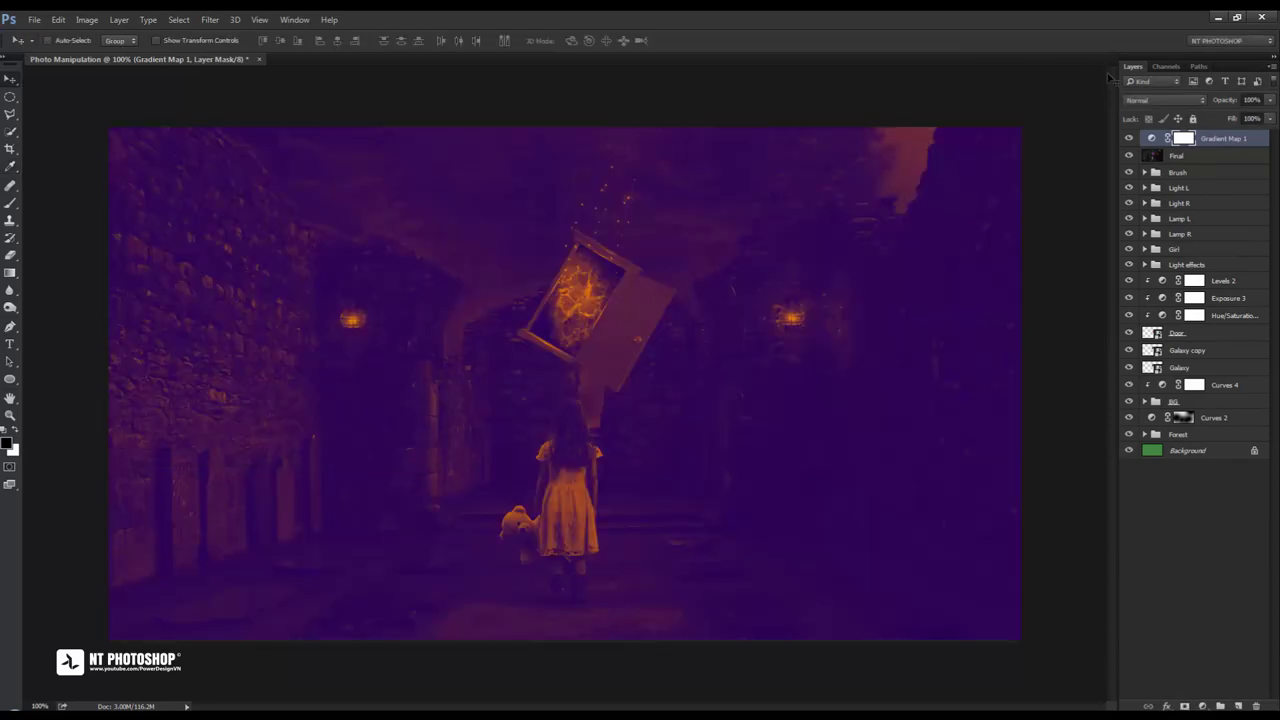
Keep the gradient map in Normal blend and lower its opacity to 28%
left_click(1174, 102)
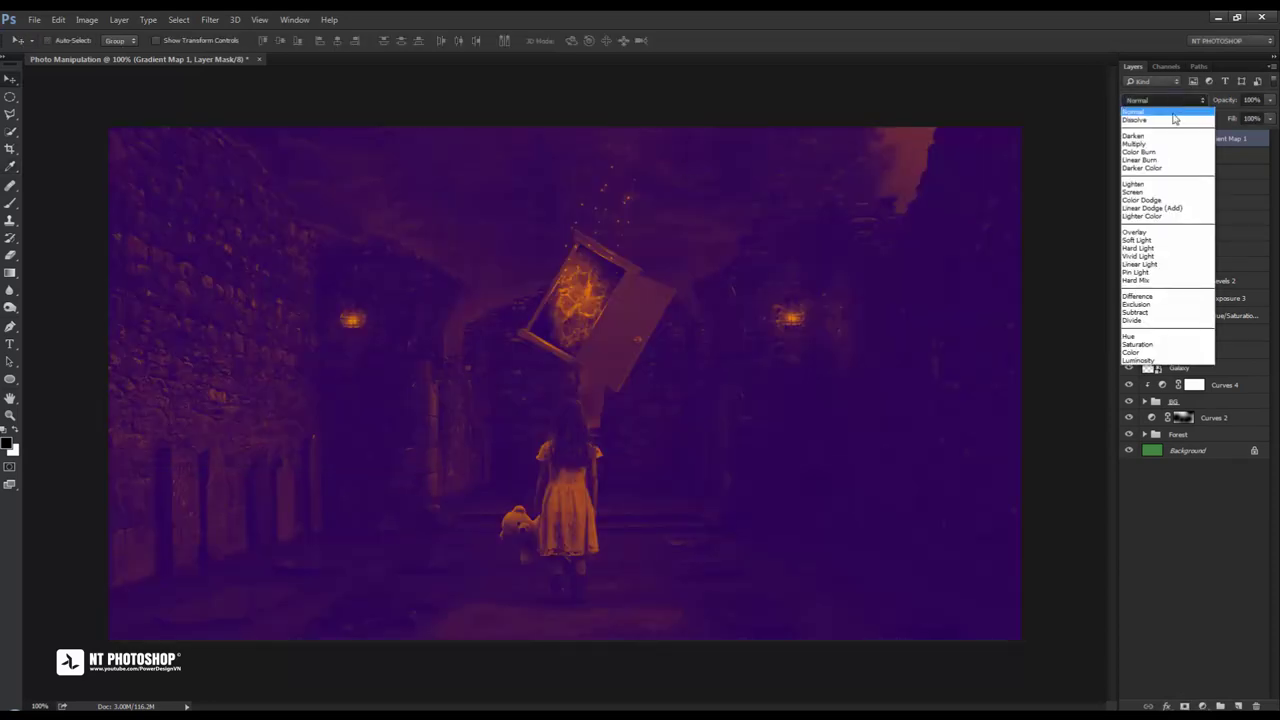
left_click(1174, 113)
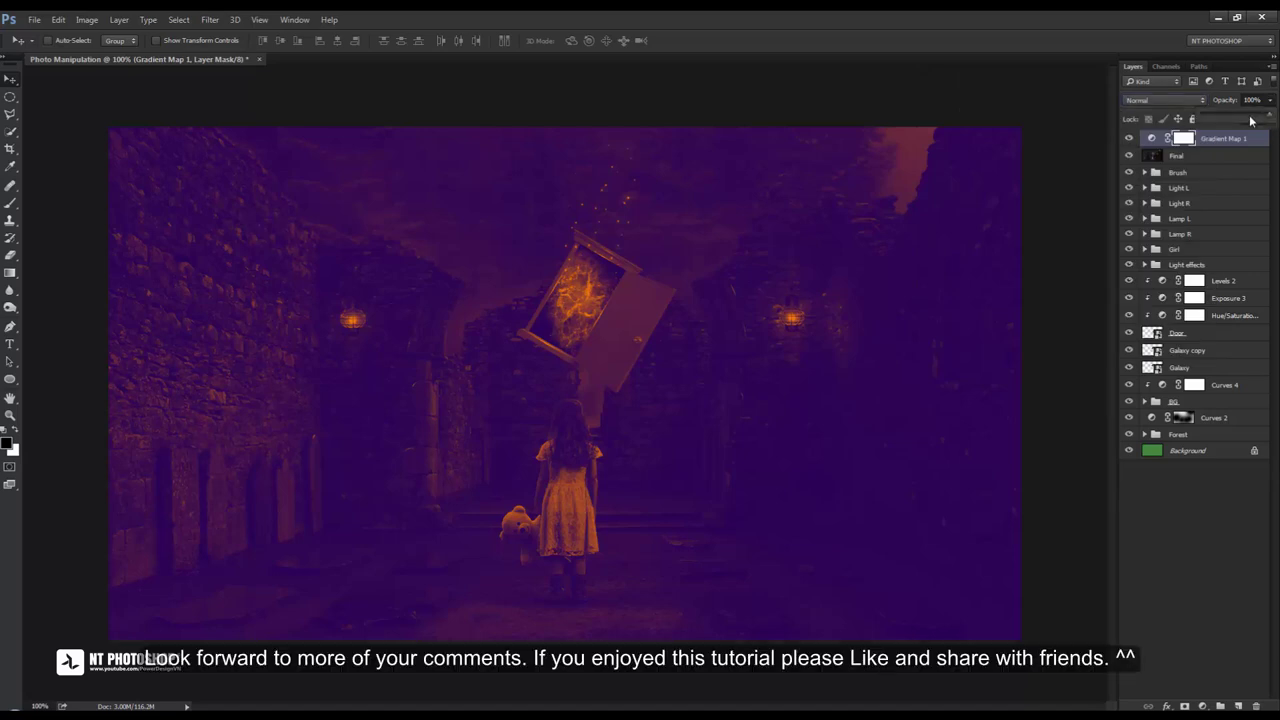
left_click_drag(1230, 119, 1226, 119)
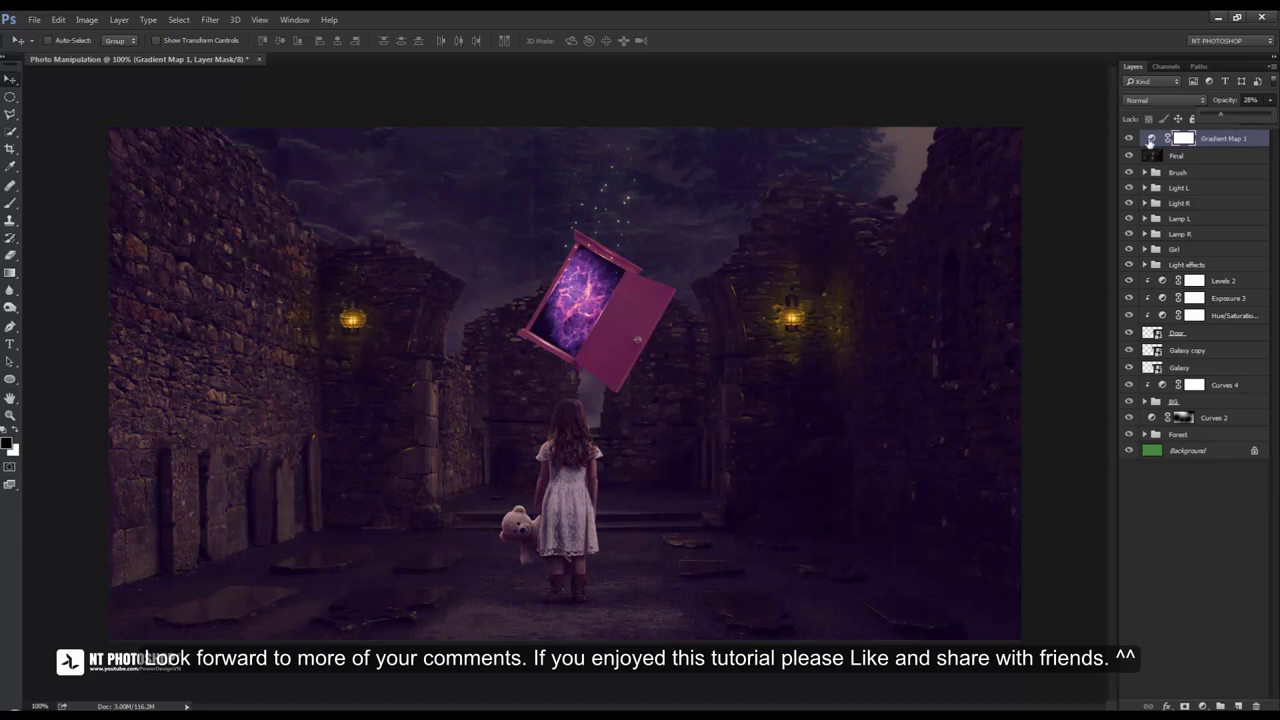
left_click(1129, 139)
left_click(1129, 139)
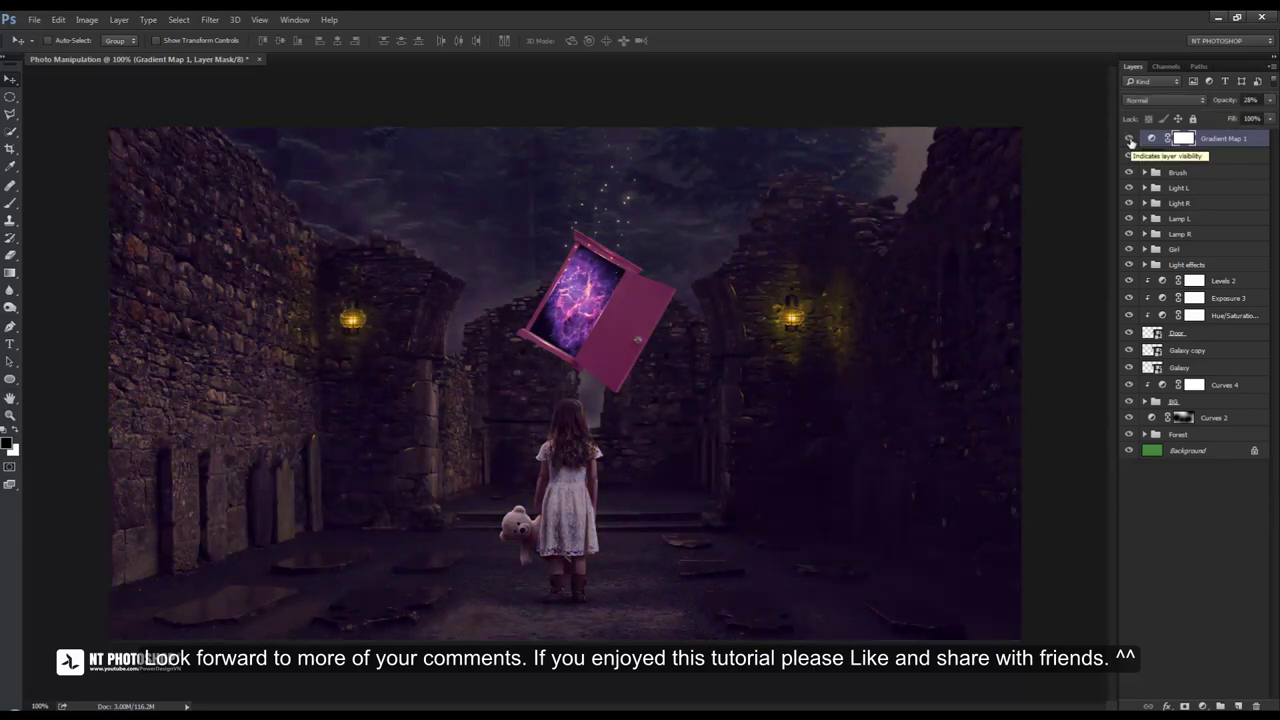
key("ctrl+alt+a")
Duplicate the Final layer and apply a 1 px High Pass filter to the copy
left_click(1220, 160)
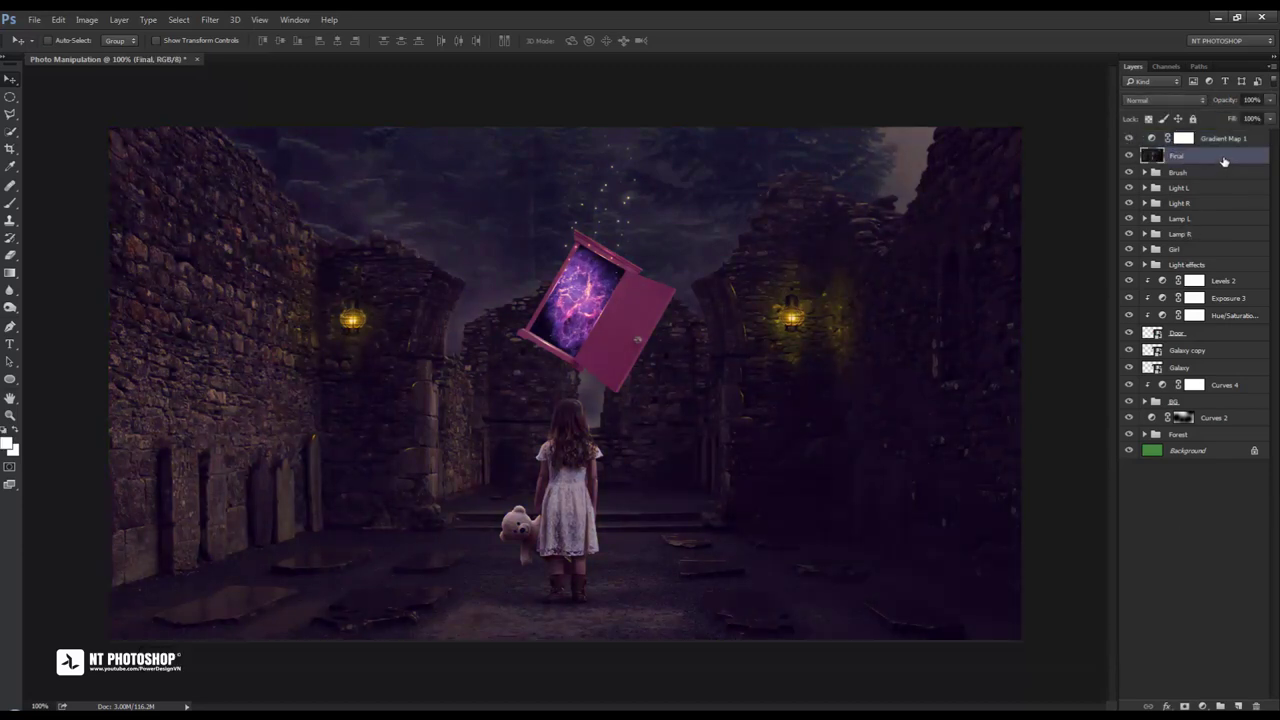
left_click_drag(1220, 160, 1236, 706)
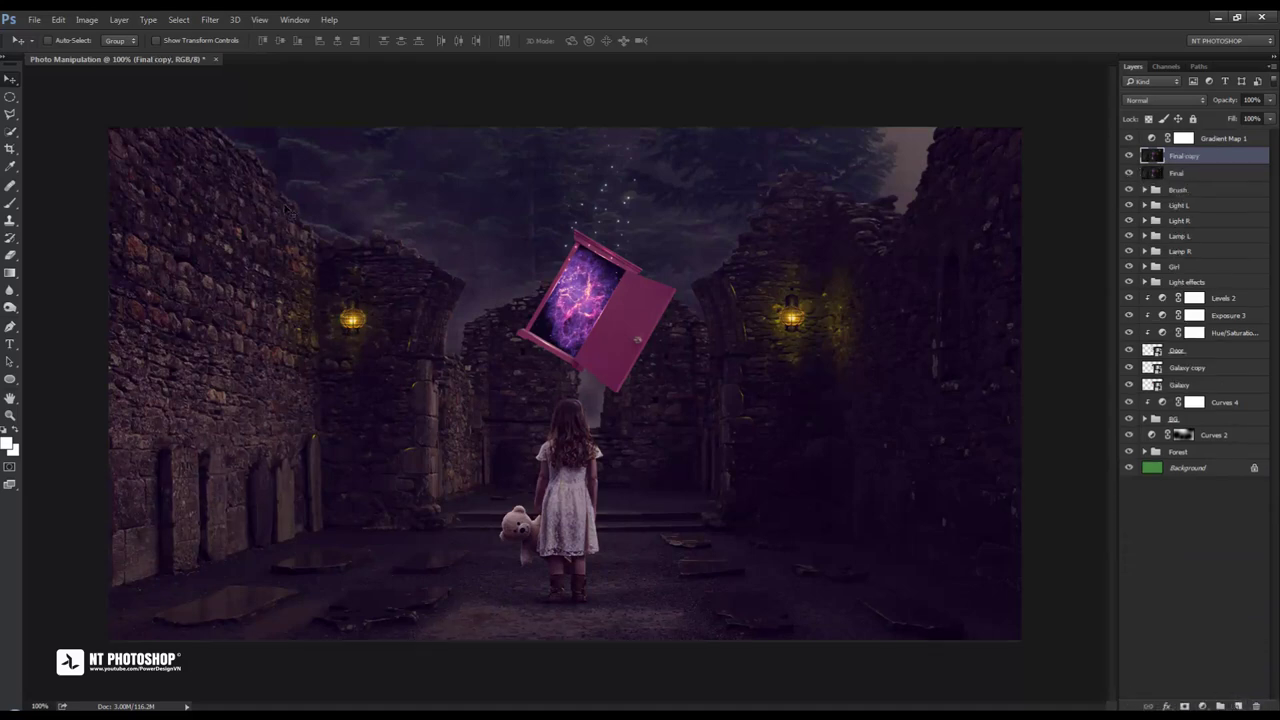
left_click(210, 19)
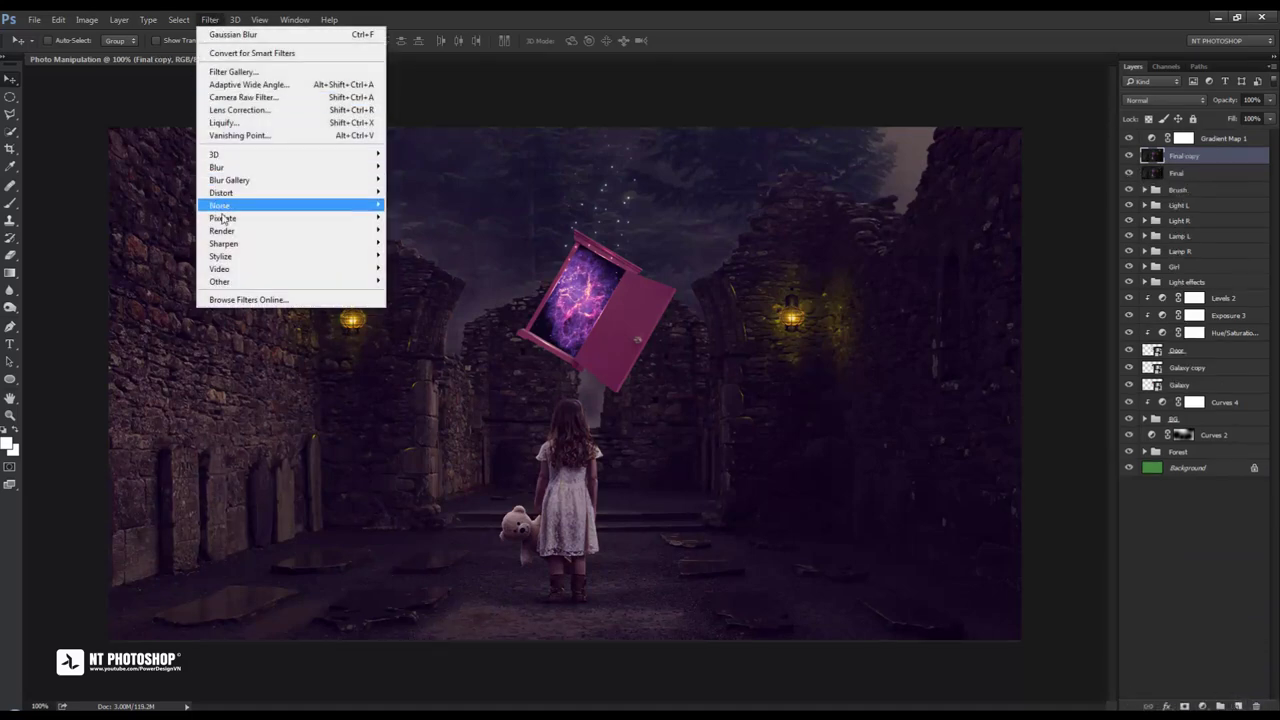
mouse_move(220, 281)
left_click(415, 293)
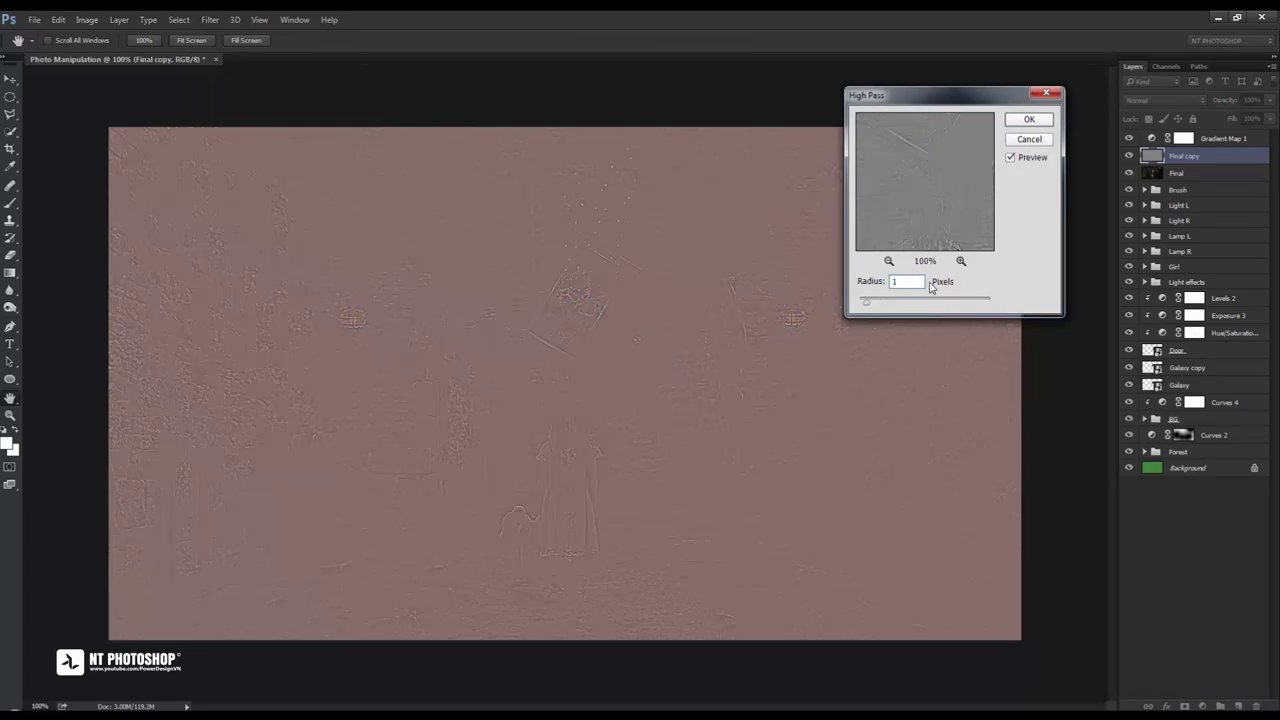
left_click(1020, 120)
Blend the high-pass copy in Vivid Light at about 46% opacity
left_click(1165, 100)
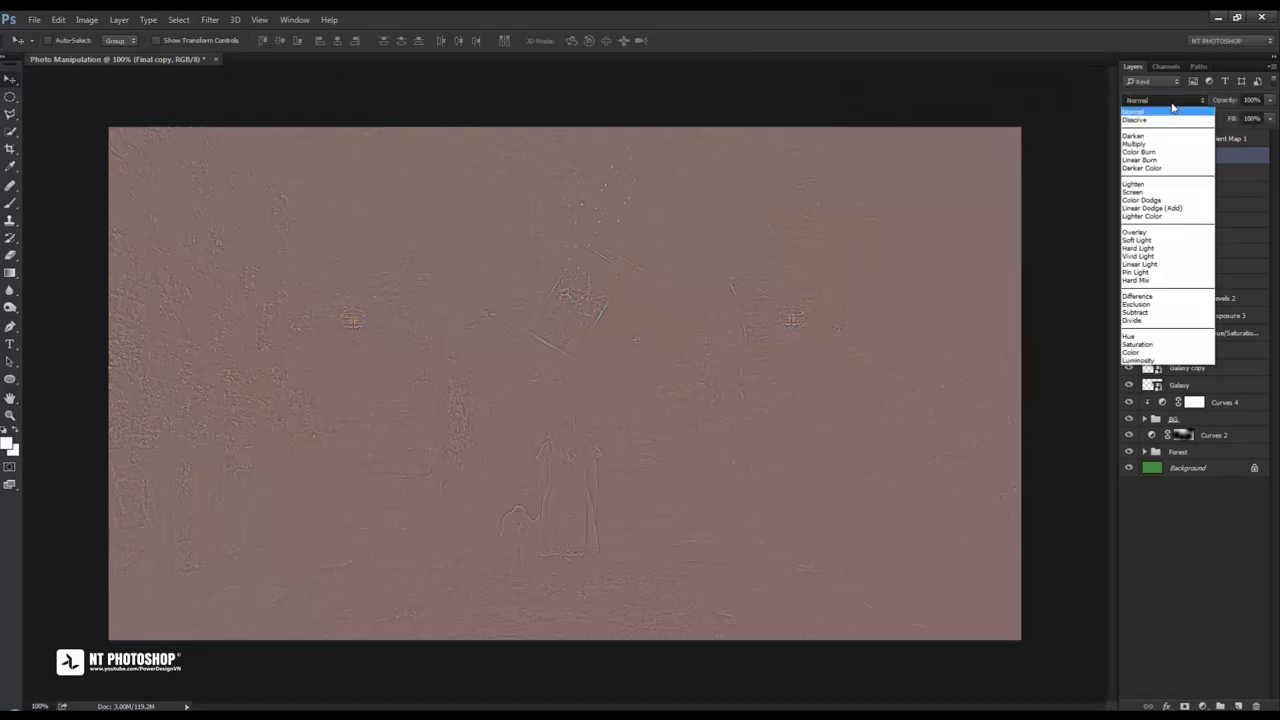
left_click(1165, 256)
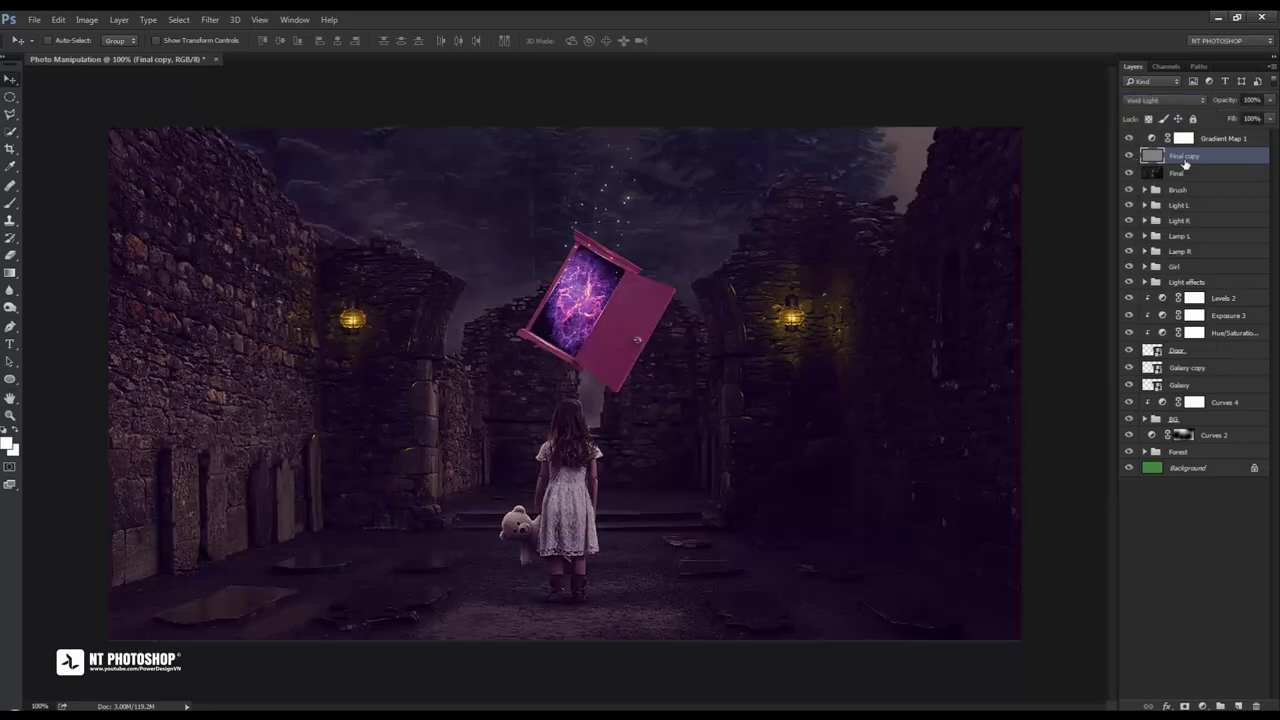
left_click(1270, 101)
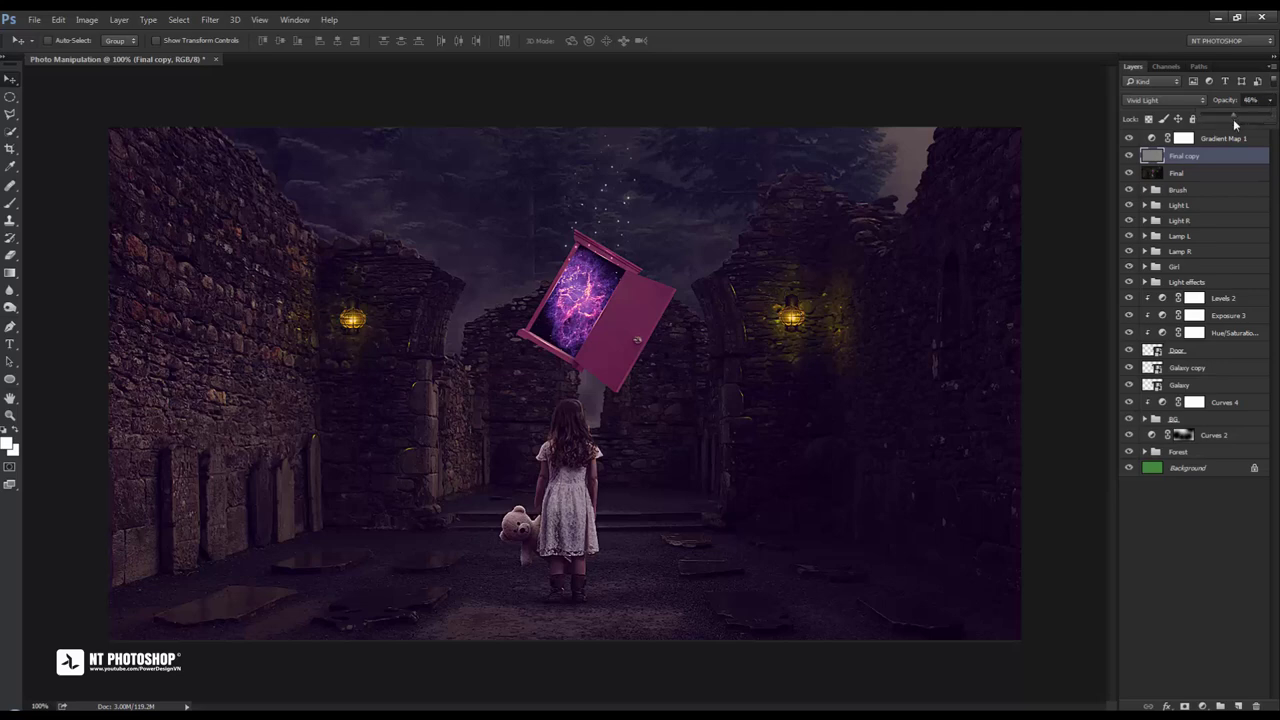